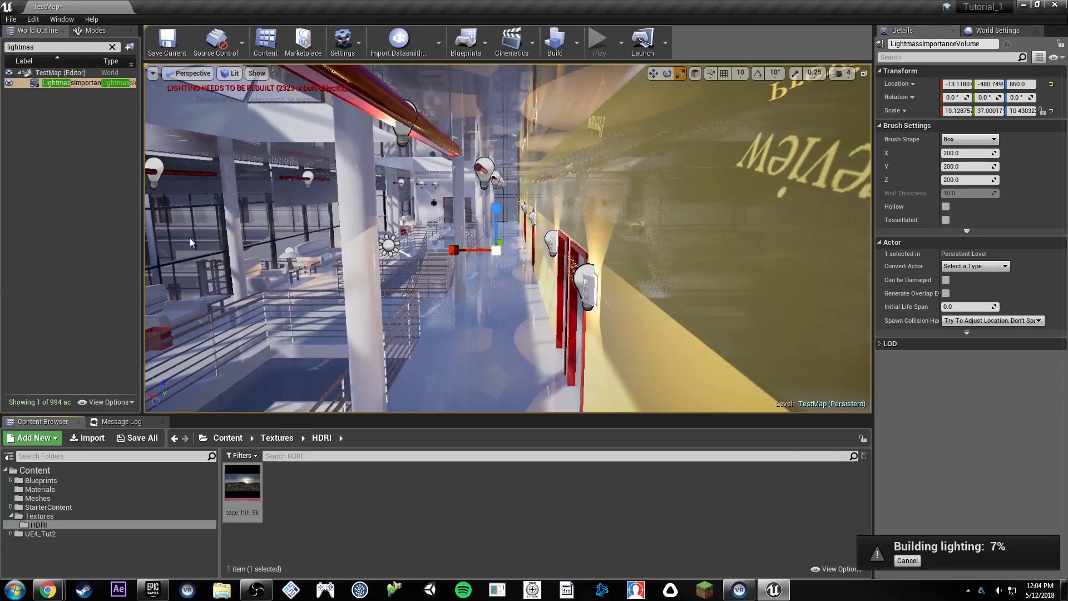
Step: Examine the lit upper hall, its glazed facade and the building exterior while the lighting builds
right_drag(445, 239, 278, 245)
right_drag(557, 150, 725, 172)
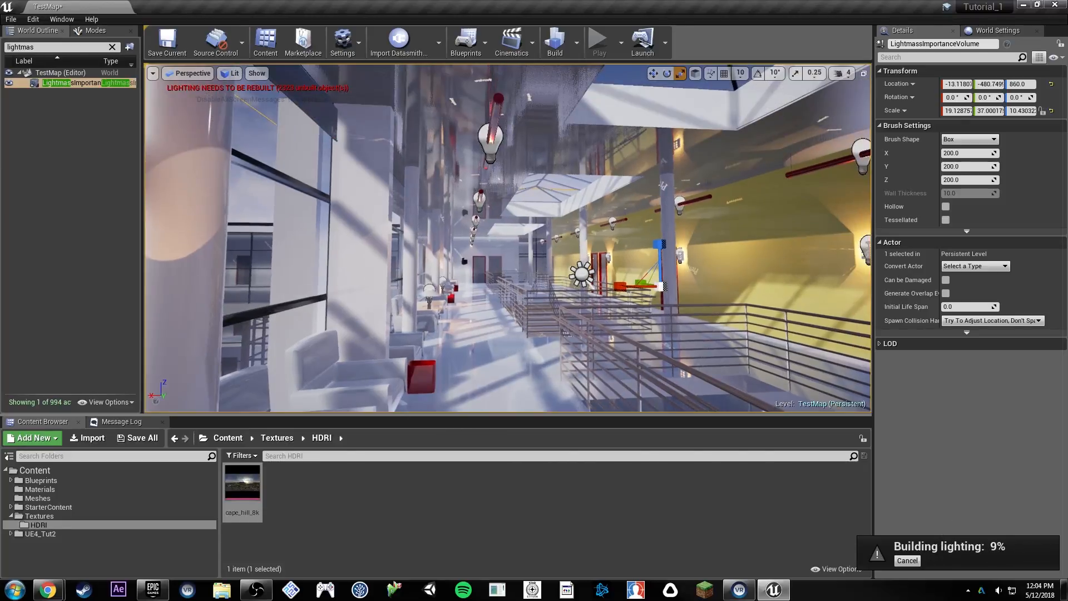
right_drag(584, 305, 261, 253)
click(483, 253)
key(s)
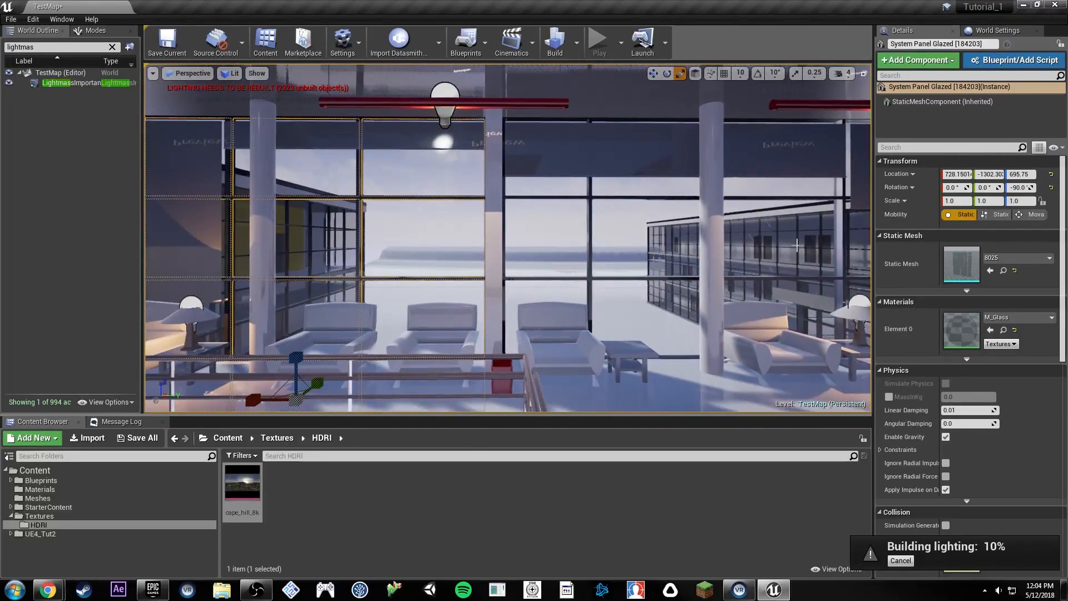
right_drag(444, 248, 467, 300)
key(e)
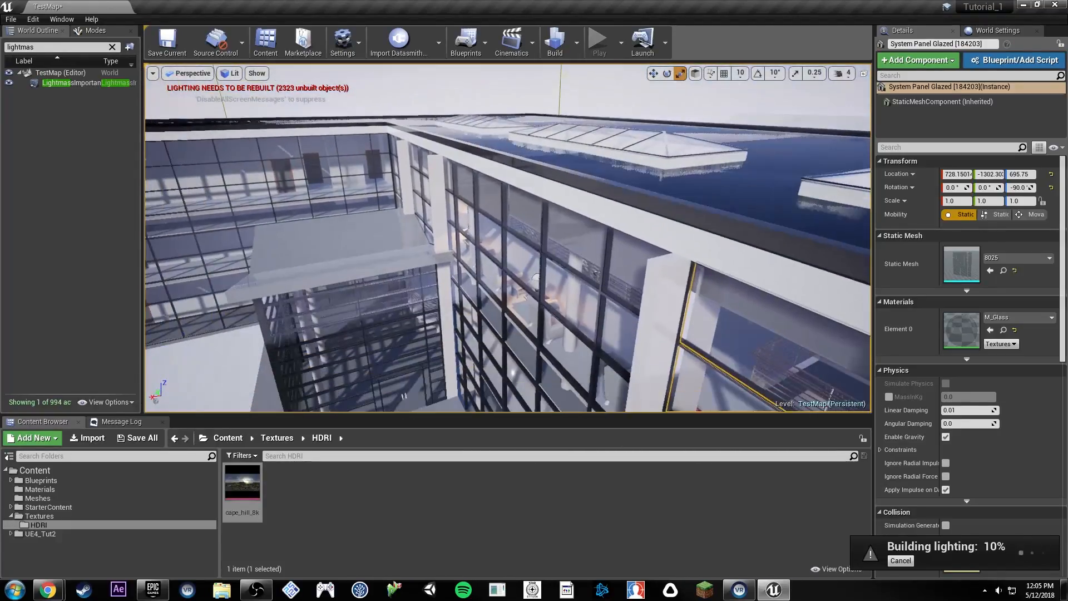
right_drag(496, 266, 511, 336)
key(w)
click(509, 268)
key(w)
click(545, 267)
key(s)
right_drag(546, 268, 443, 270)
key(w)
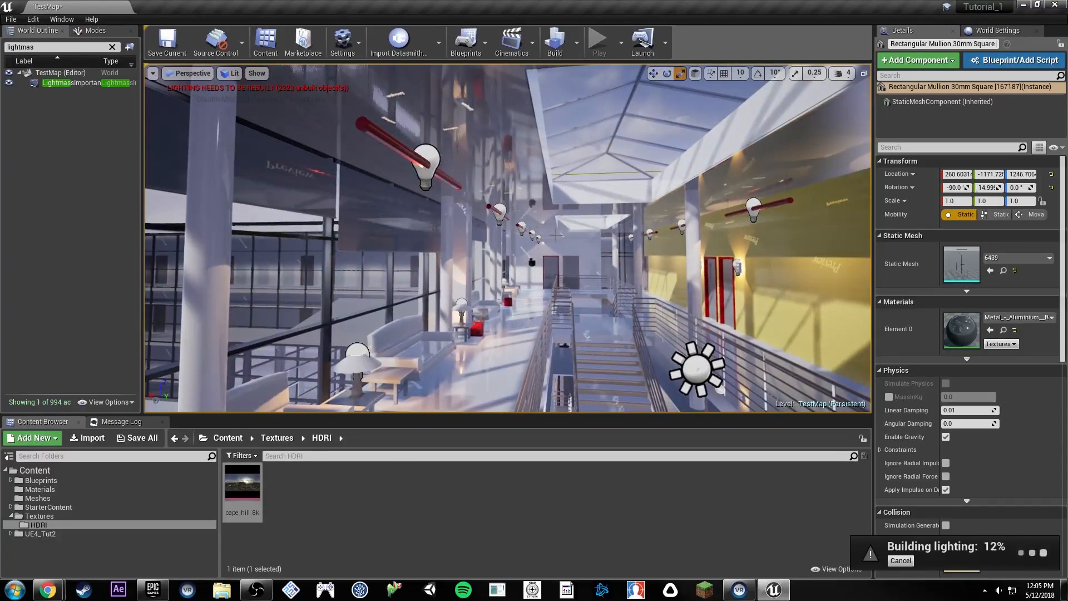
Step: Switch the viewport to the Unlit view mode and hide the light icons with Game View
click(232, 74)
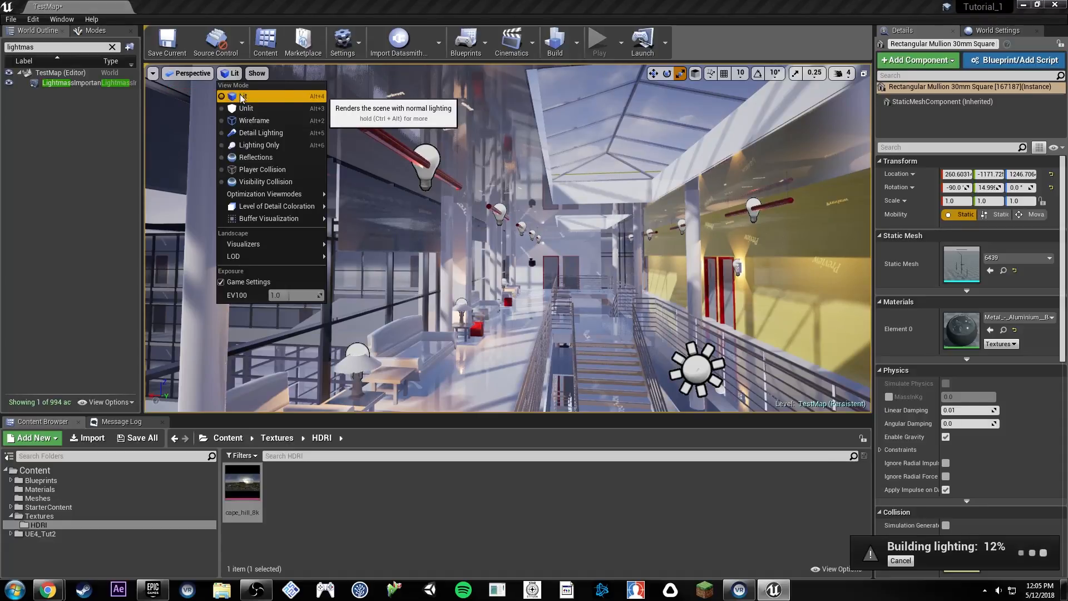
click(268, 108)
key(w)
right_drag(612, 211, 616, 222)
key(g)
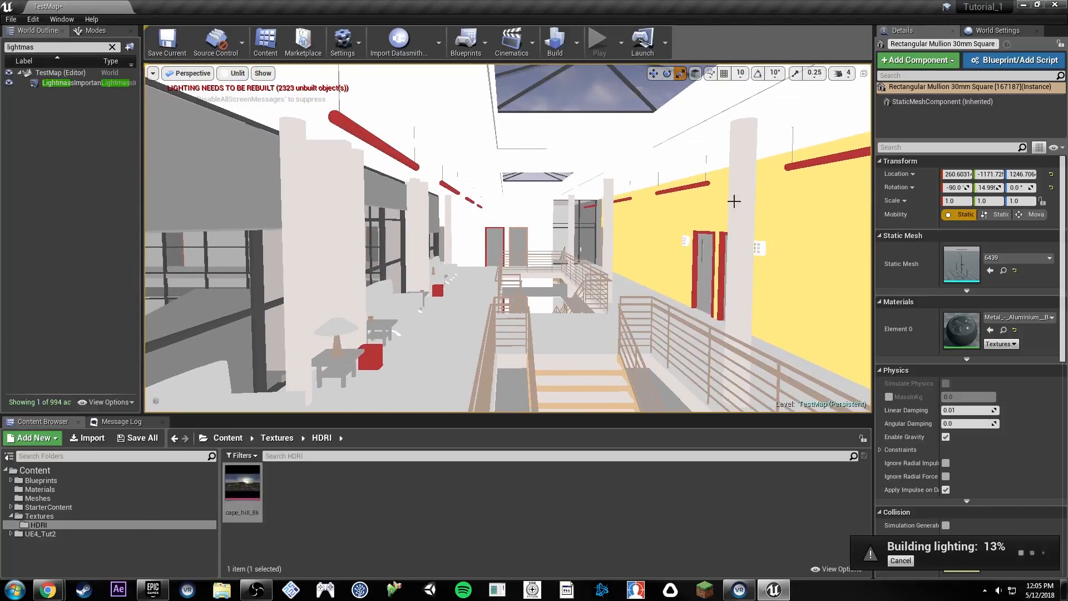
Step: Inspect the hall's walls, railings, seating area, ceiling and skylights in unlit shading
right_drag(581, 249, 682, 257)
key(w)
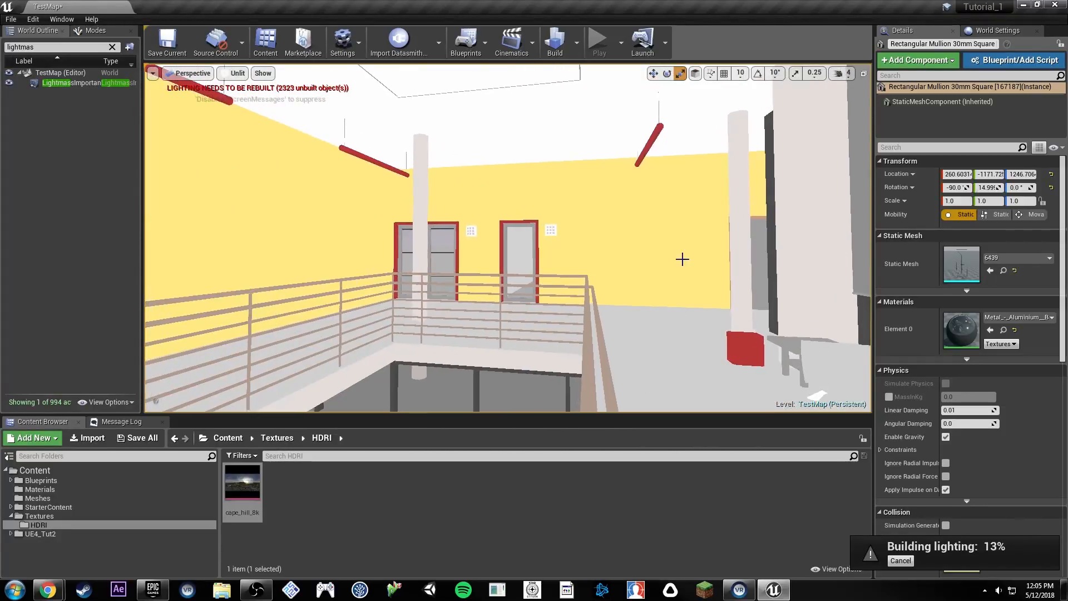
right_drag(501, 202, 72, 225)
key(a)
key(a)
key(w)
key(d)
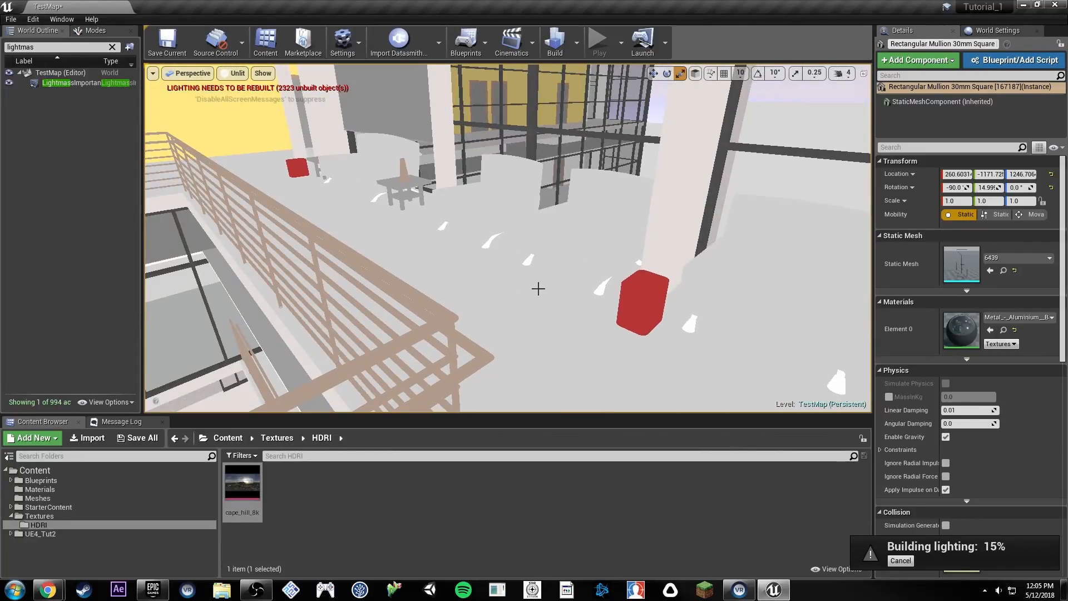
right_drag(552, 260, 940, 238)
key(d)
key(w)
key(s)
key(w)
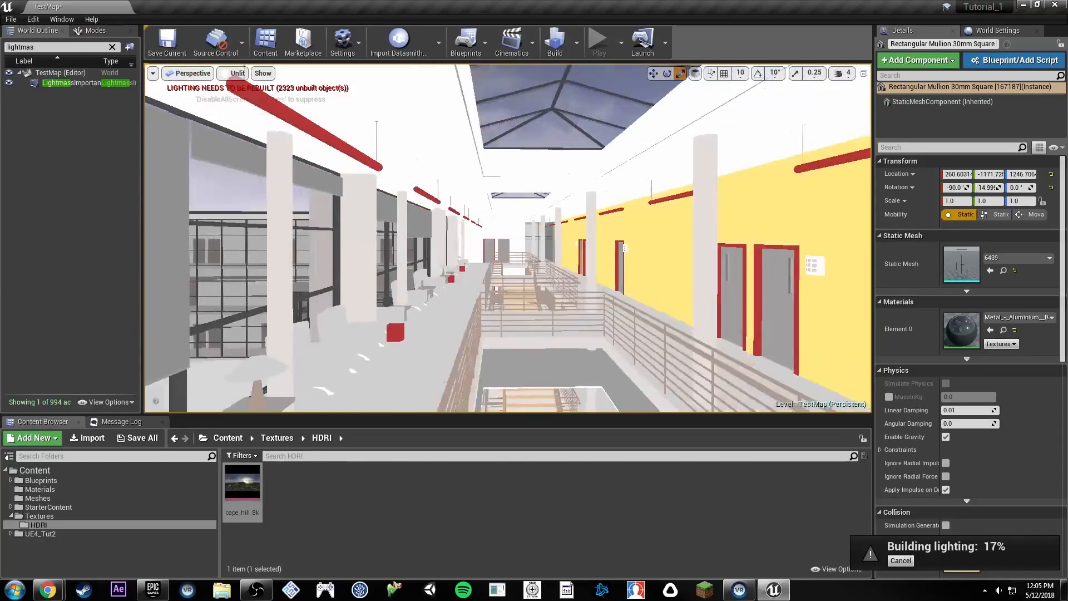
key(a)
mouse_move(565, 239)
right_down()
mouse_move(512, 239)
mouse_move(565, 239)
right_up()
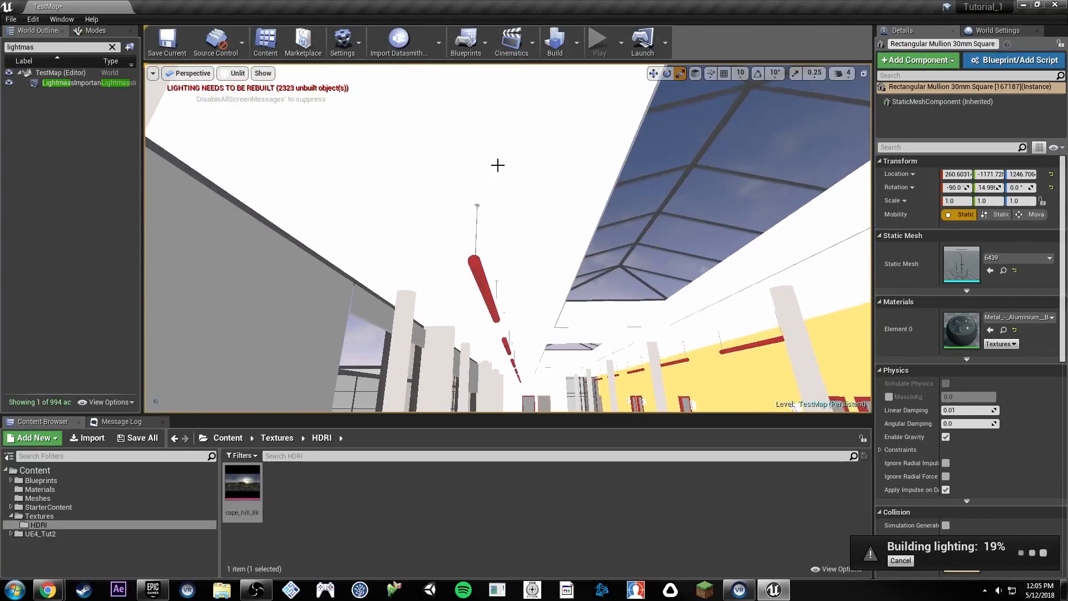
key(d)
right_drag(508, 238, 493, 309)
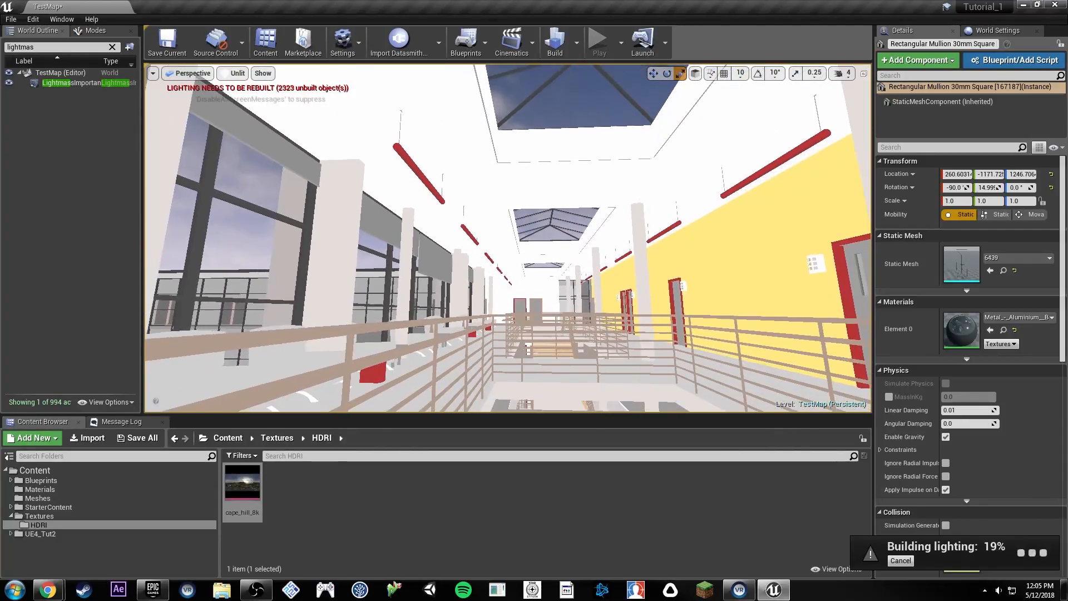
Step: Show the hall in Wireframe and Detail Lighting view modes and inspect the lit walls, doors and floor
click(237, 74)
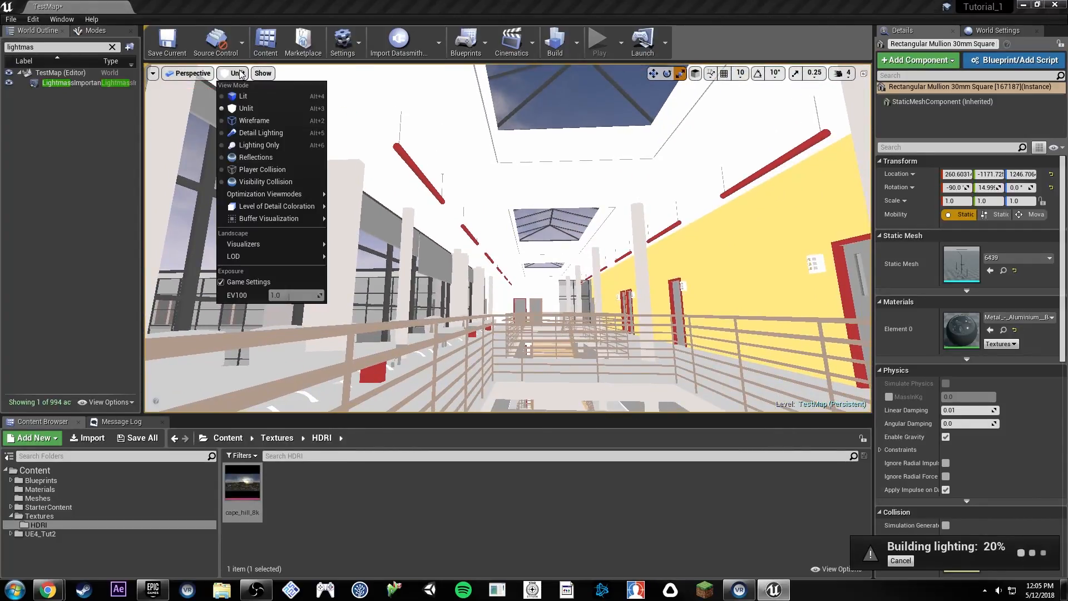
click(262, 122)
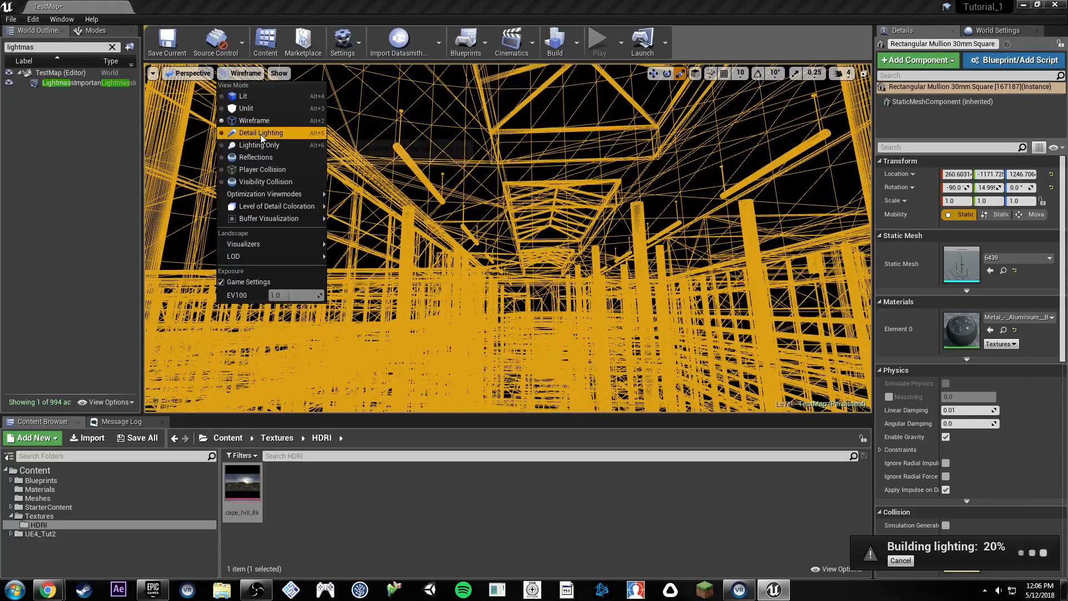
click(262, 133)
right_drag(615, 232, 762, 232)
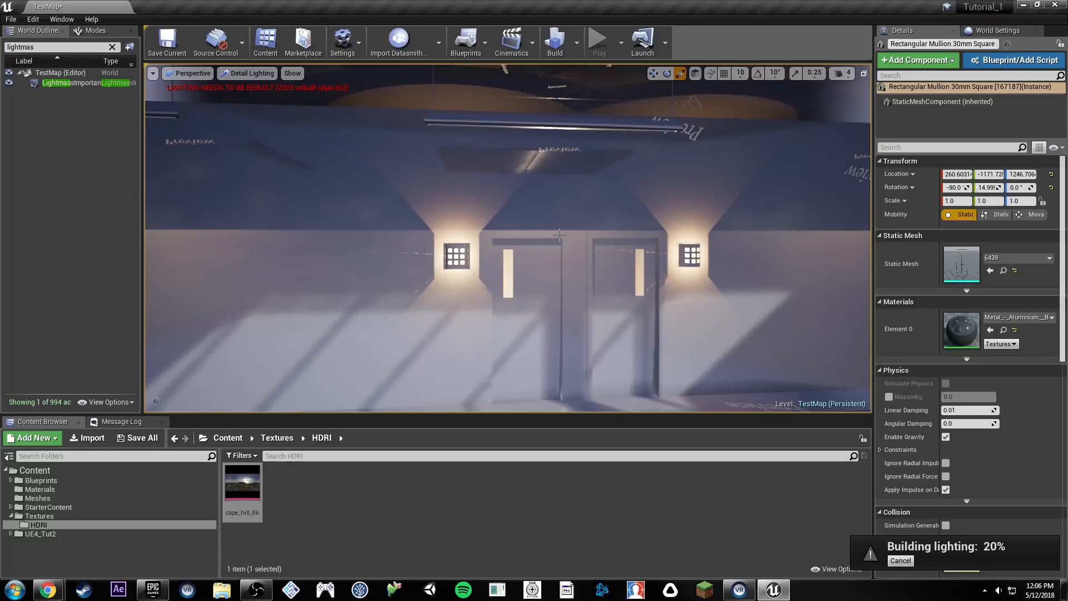
right_drag(560, 235, 657, 238)
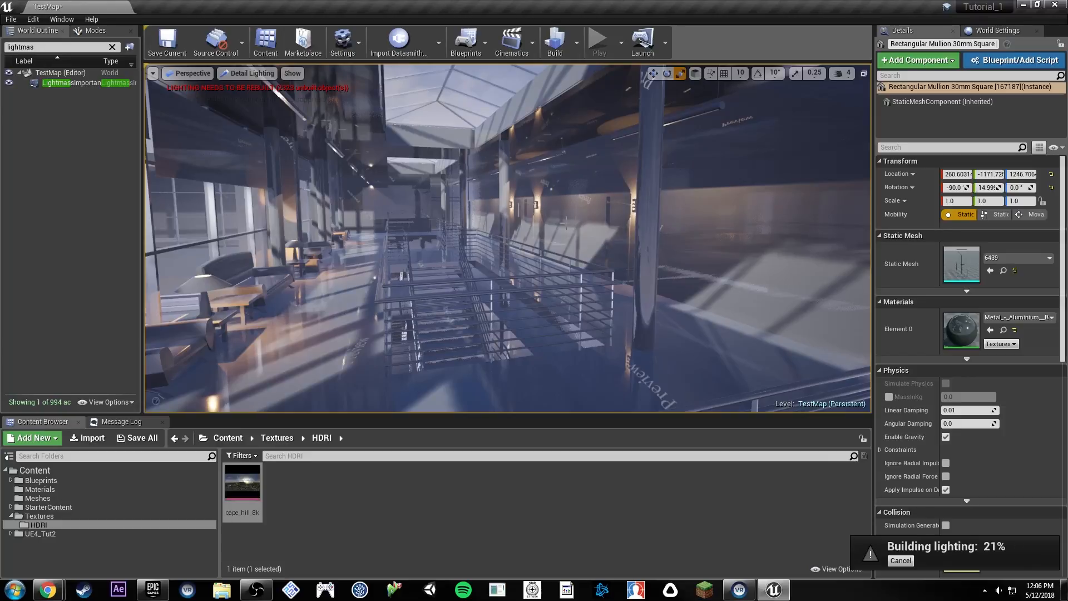
right_drag(560, 236, 585, 209)
right_drag(703, 195, 702, 267)
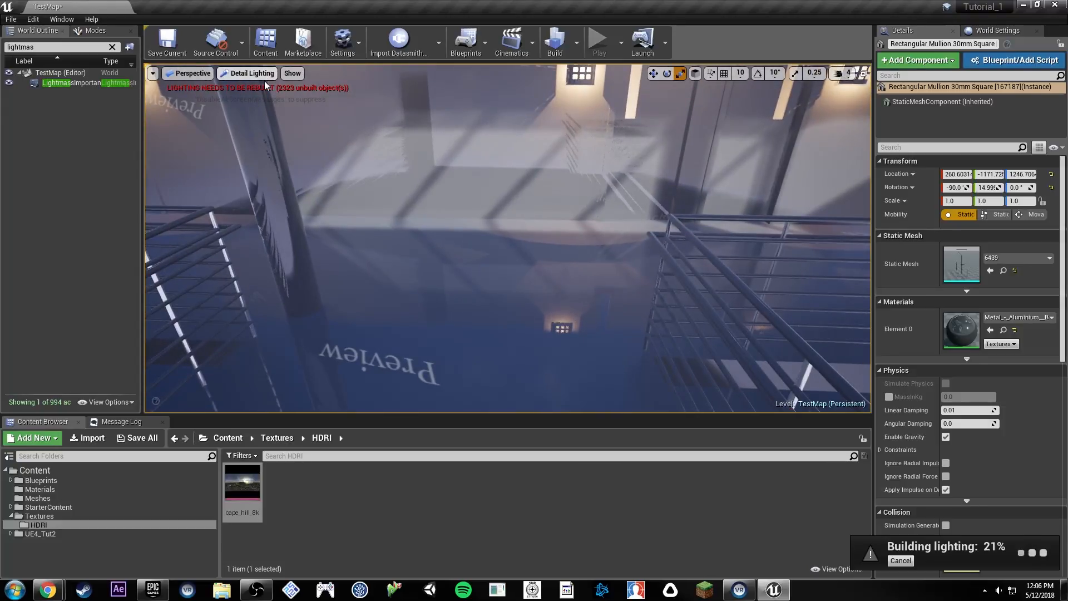
Step: Switch the viewport to Lighting Only and examine how light and shadows fall along the hall
click(250, 73)
click(265, 146)
right_drag(423, 222, 289, 162)
key(w)
right_drag(611, 230, 587, 225)
key(e)
key(w)
key(w)
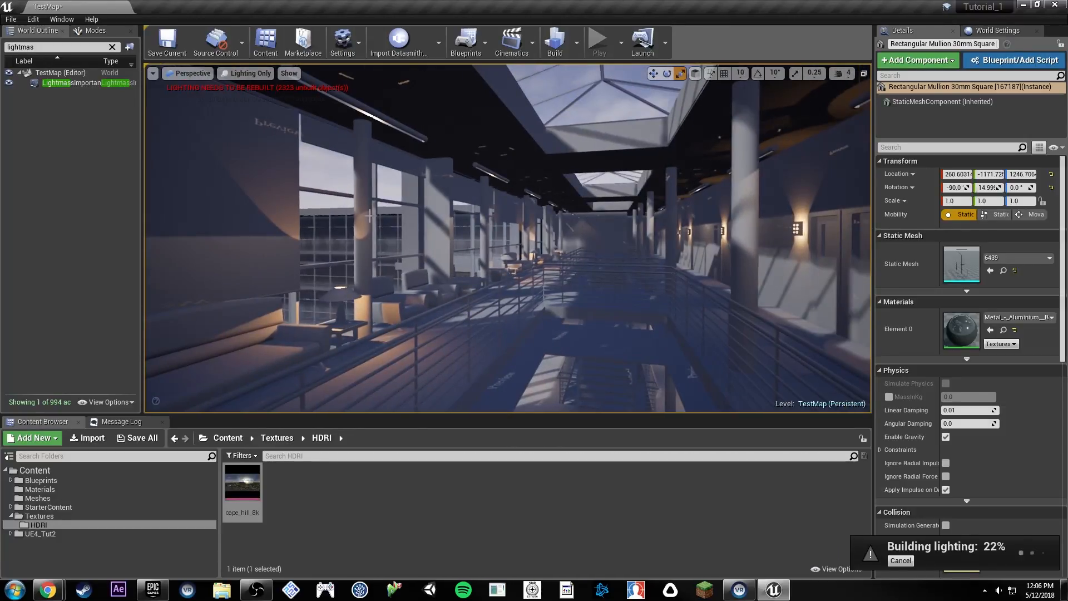
key(w)
right_drag(645, 270, 674, 268)
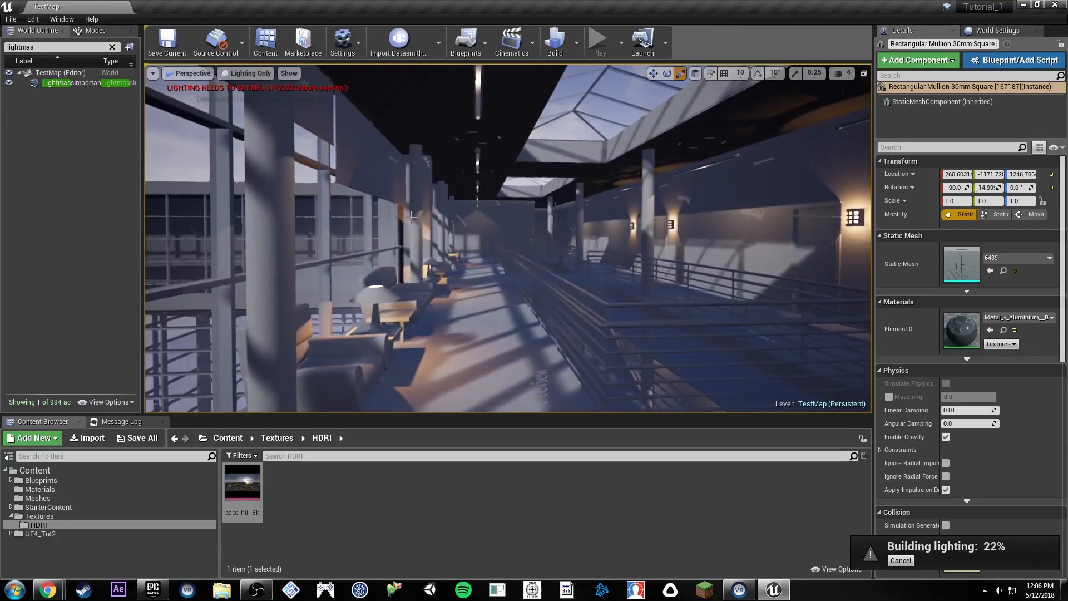
Step: Switch the viewport to the Lightmap Density optimization view mode and survey the hall
click(247, 73)
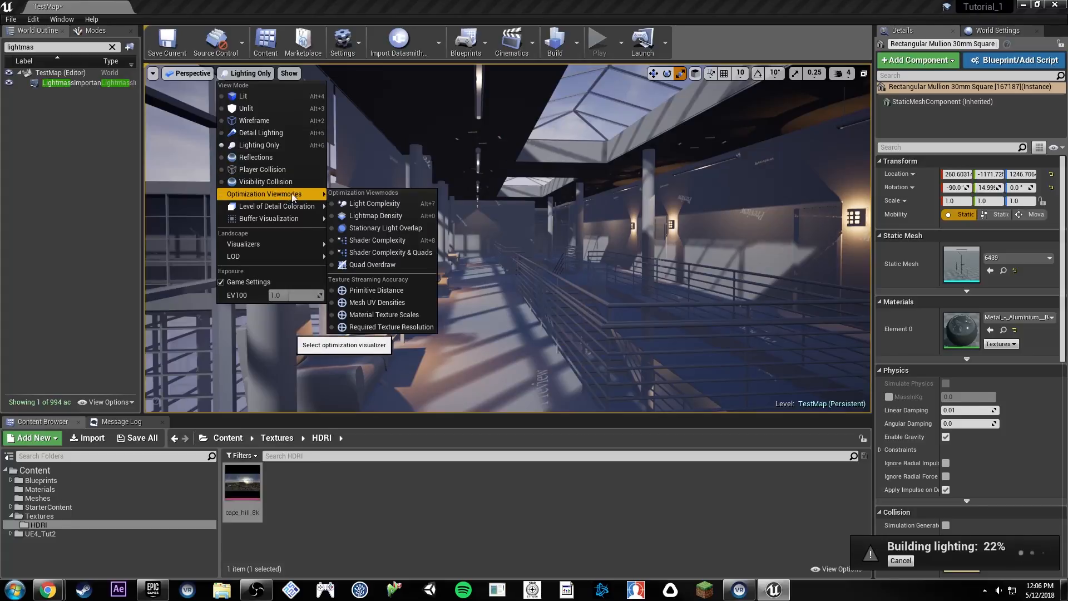
click(400, 216)
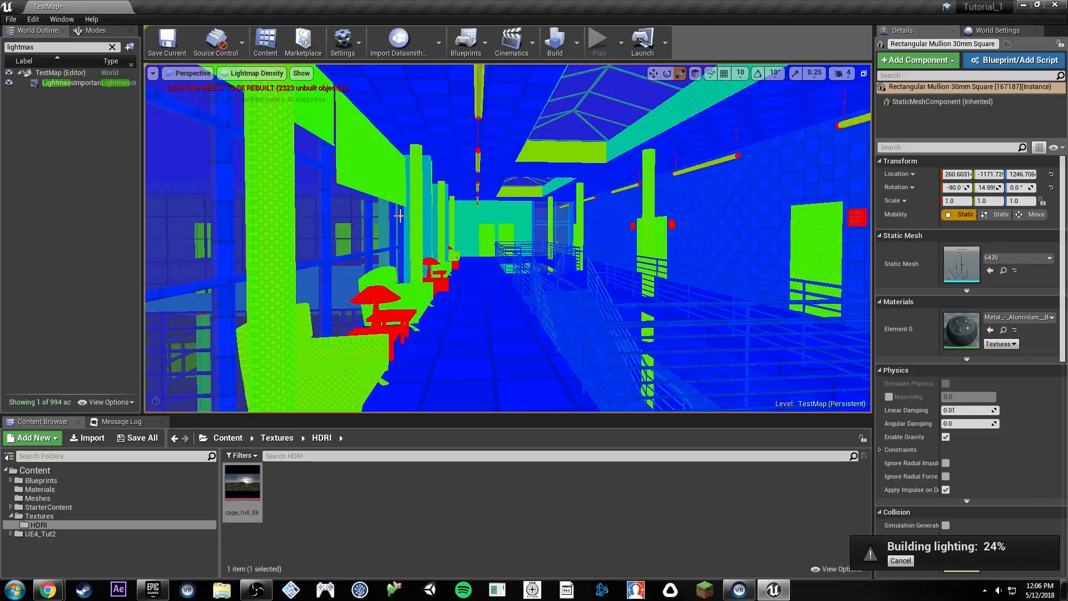
right_drag(568, 217, 615, 201)
key(w)
key(d)
key(w)
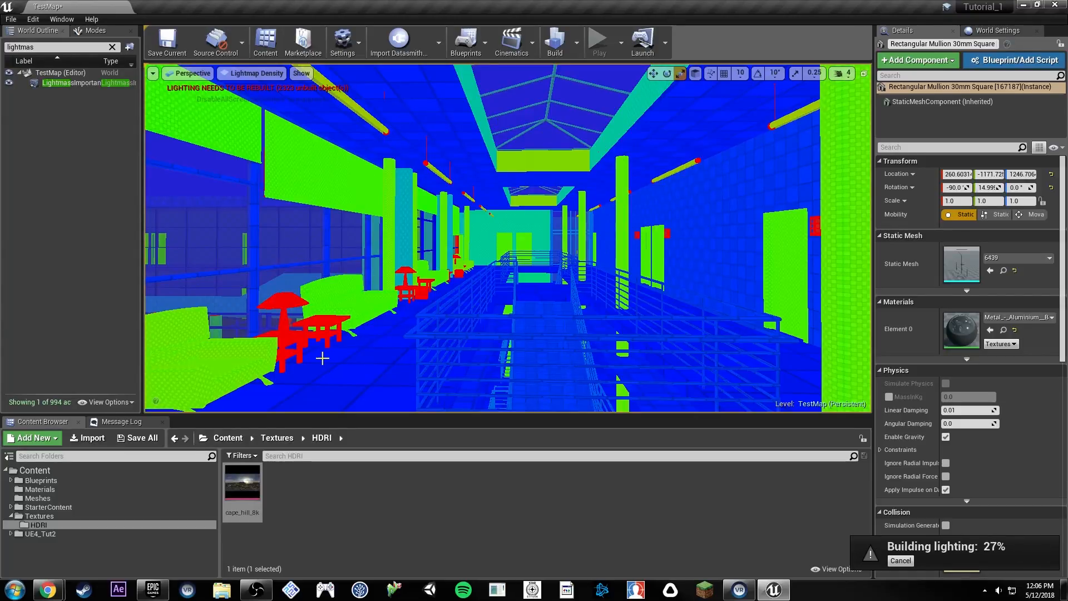
Step: Examine the lightmap density grid on the lamps, side tables and seating up close
key(w)
right_drag(370, 309, 429, 299)
key(s)
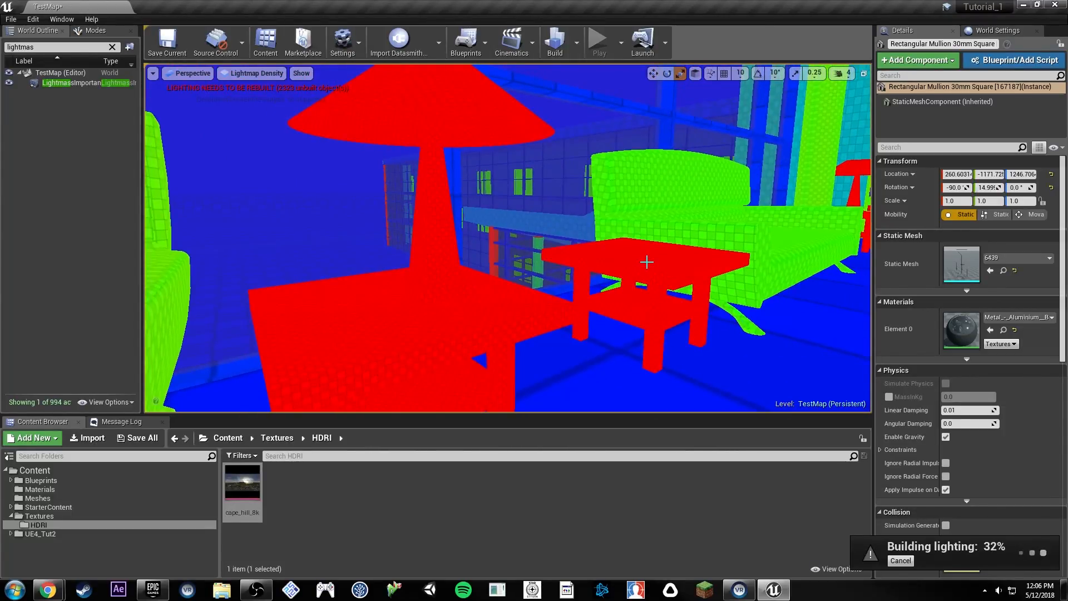
scroll(647, 261, up, 8)
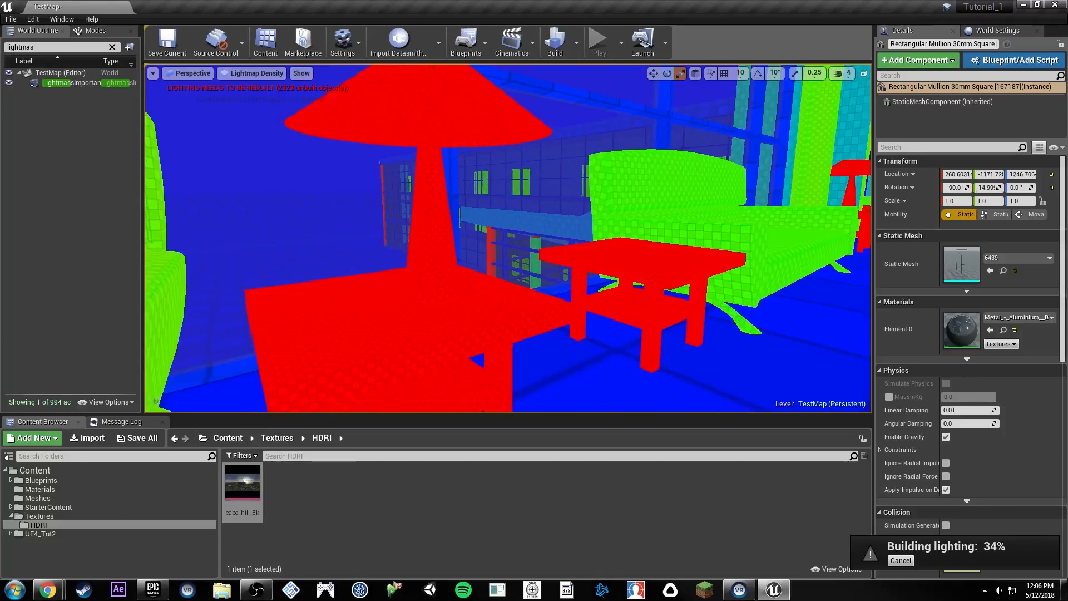
right_drag(645, 261, 746, 276)
right_drag(557, 251, 558, 253)
key(s)
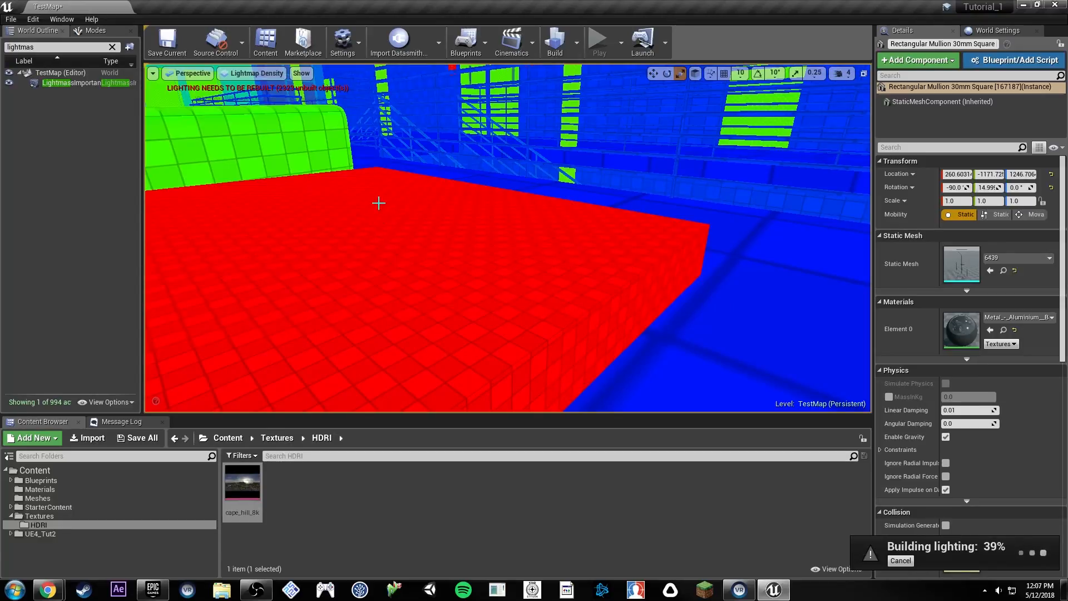
right_drag(505, 244, 780, 250)
key(w)
right_drag(690, 263, 473, 217)
right_drag(656, 265, 456, 321)
Step: Select the hollow core plank floor slab and inspect its lightmap density around the railed stair openings
click(656, 264)
right_drag(656, 265, 153, 206)
key(s)
right_drag(599, 248, 718, 244)
key(a)
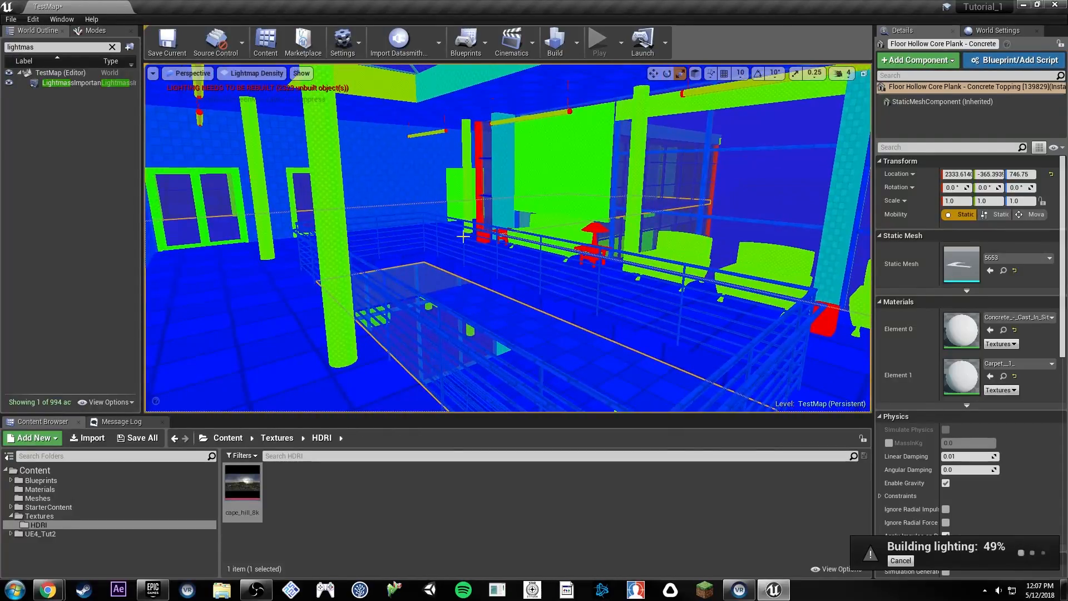
right_drag(567, 244, 717, 244)
right_drag(425, 377, 560, 381)
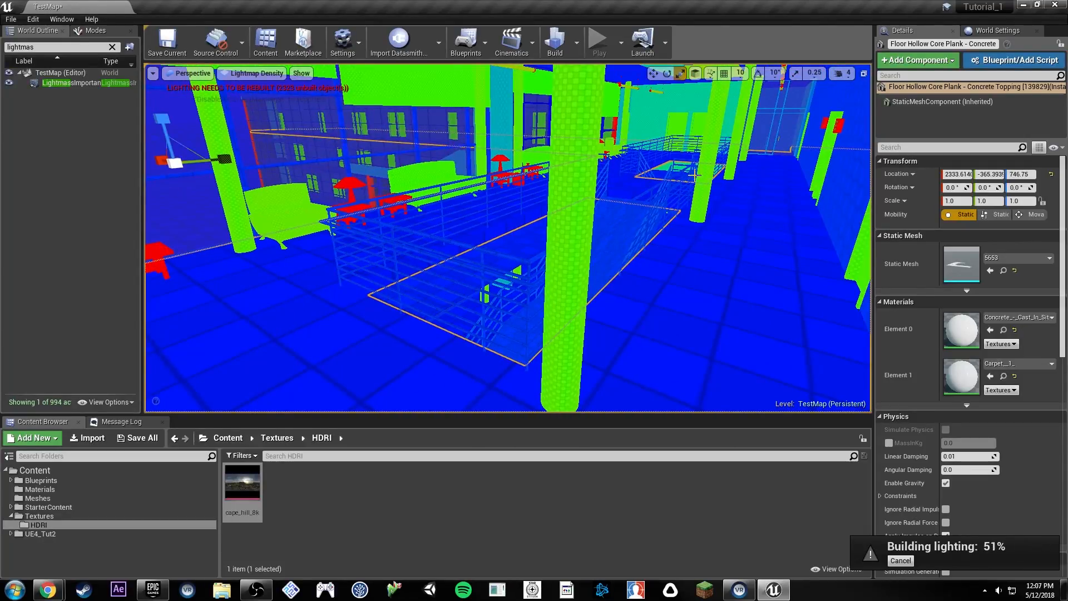
key(w)
right_drag(695, 175, 765, 171)
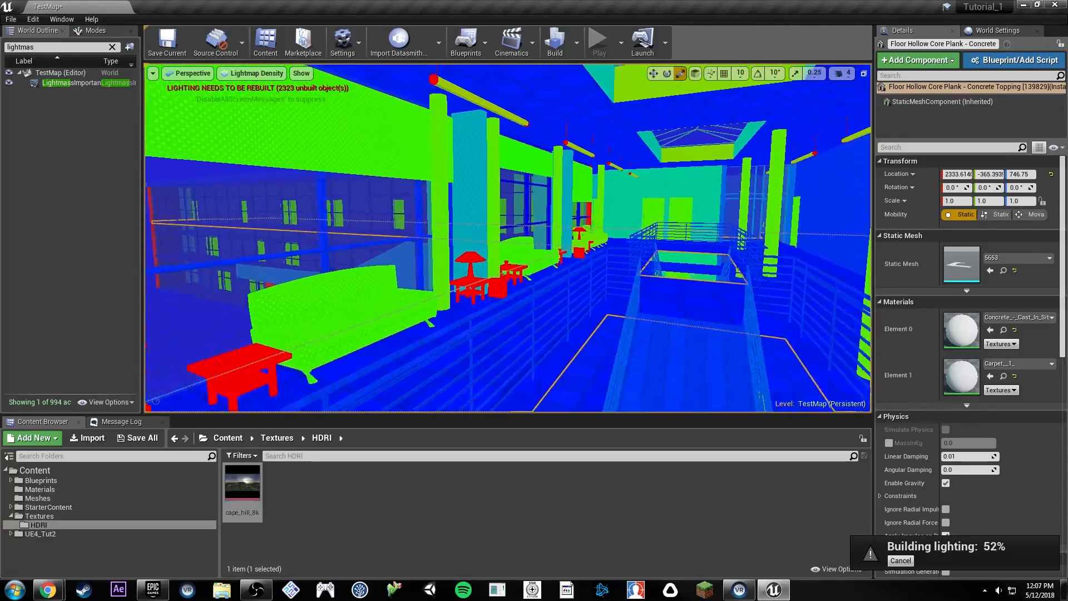
key(w)
mouse_move(710, 236)
right_down()
mouse_move(723, 237)
mouse_move(657, 239)
mouse_move(703, 236)
right_up()
Step: Open the selected floor slab's static mesh for editing and bring the whole slab into view
double_click(959, 259)
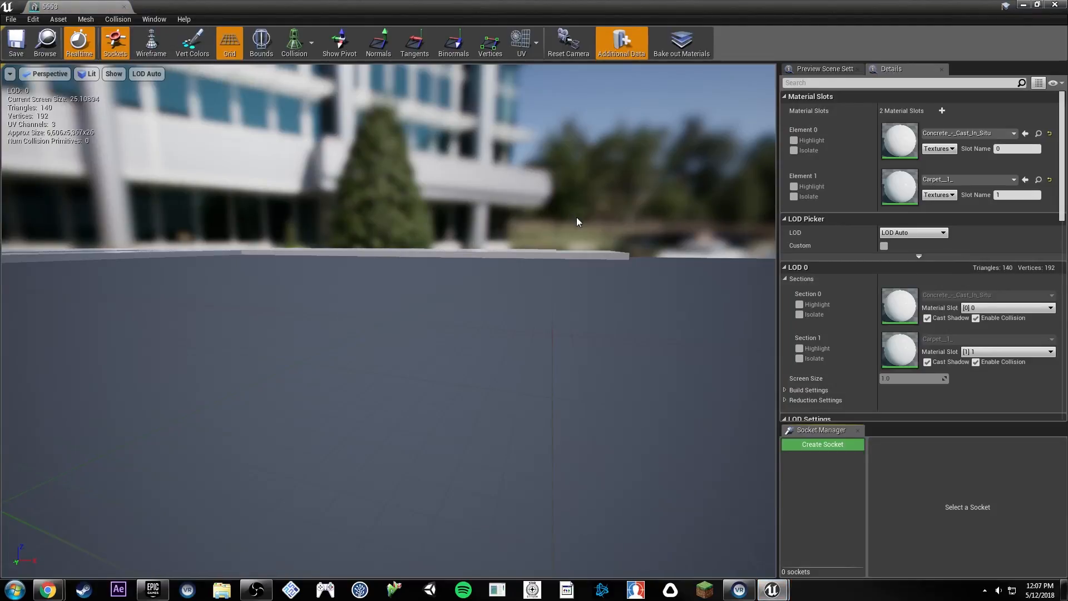
key(s)
mouse_move(578, 222)
right_down()
mouse_move(575, 240)
mouse_move(446, 279)
mouse_move(425, 298)
mouse_move(339, 306)
mouse_move(270, 337)
mouse_move(225, 331)
mouse_move(579, 221)
right_up()
key(d)
key(w)
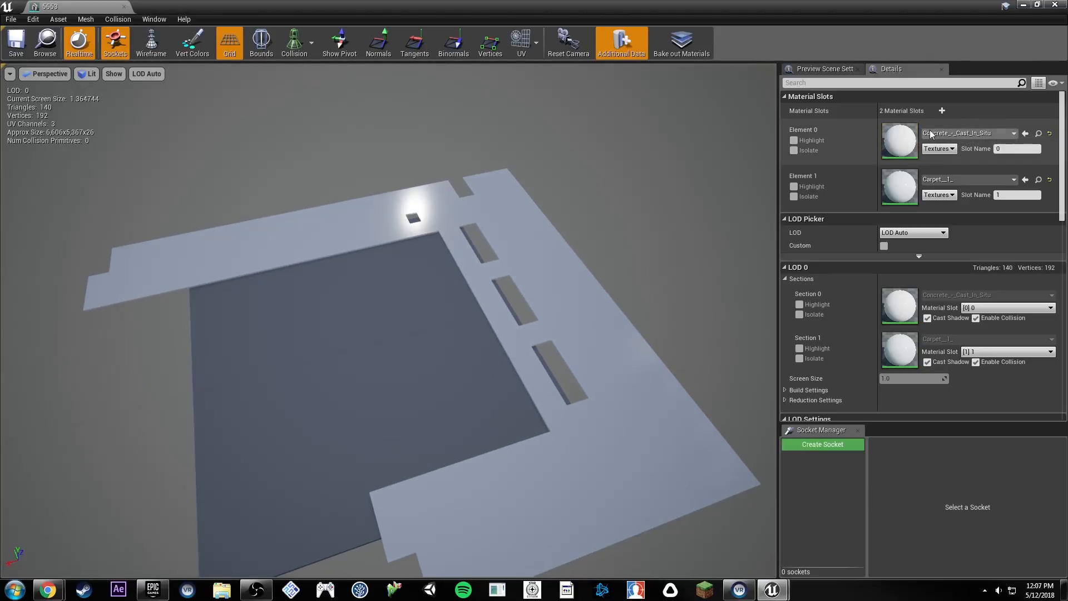
Step: Display the floor mesh's UV Channel 0, UV Channel 1 and UV Channel 2 in turn to compare their layouts
click(541, 42)
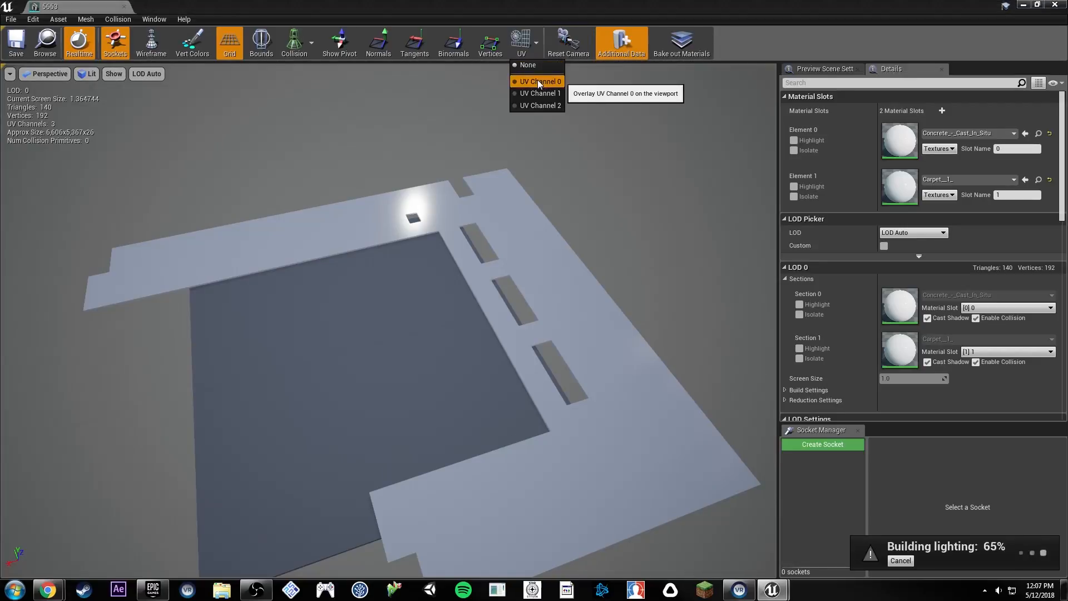
click(545, 83)
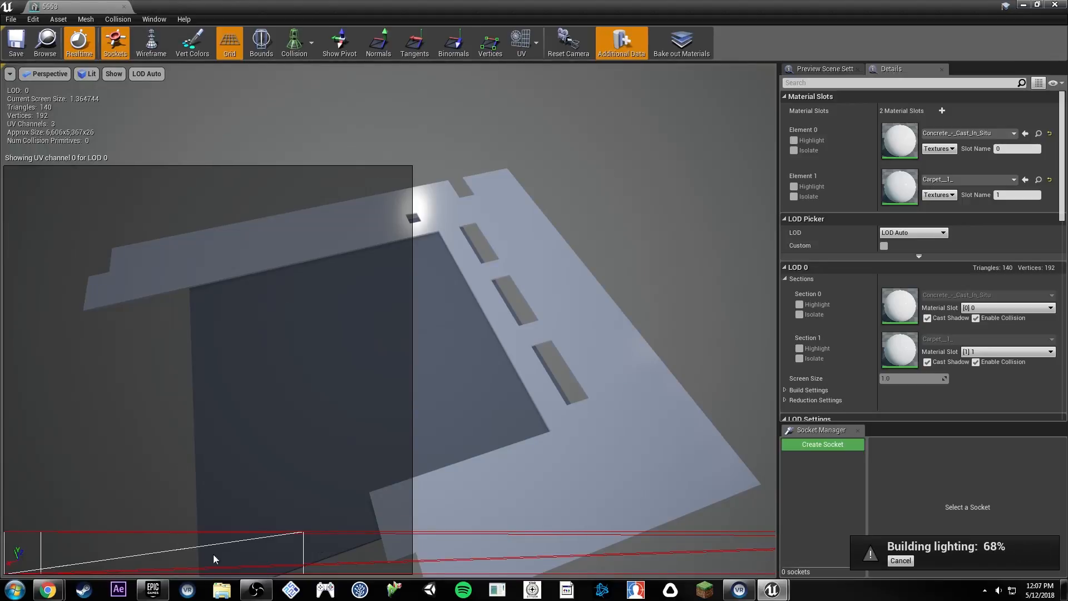
click(517, 48)
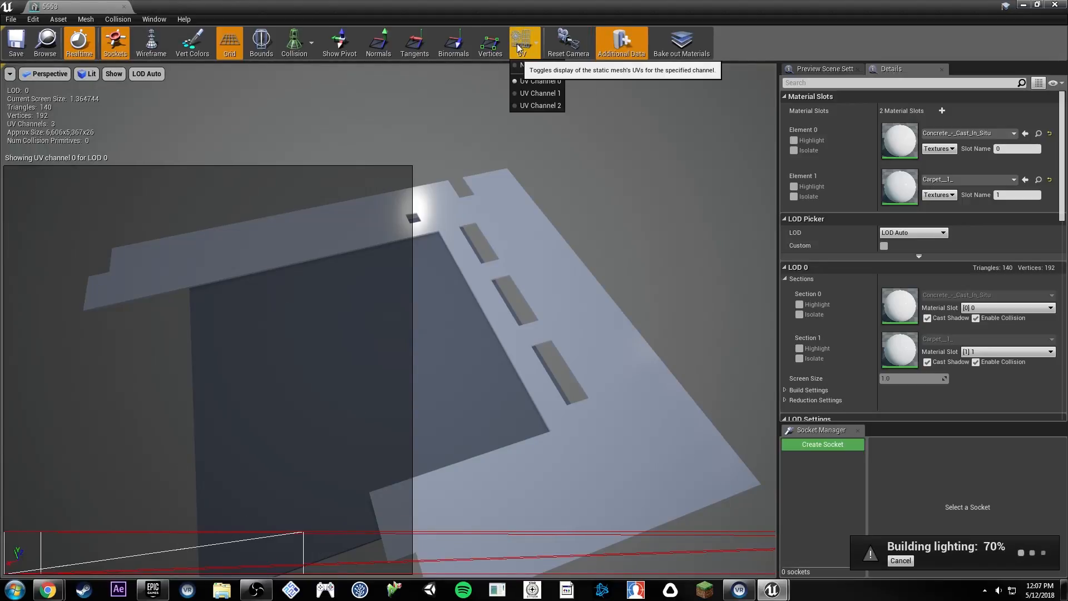
click(548, 93)
click(531, 43)
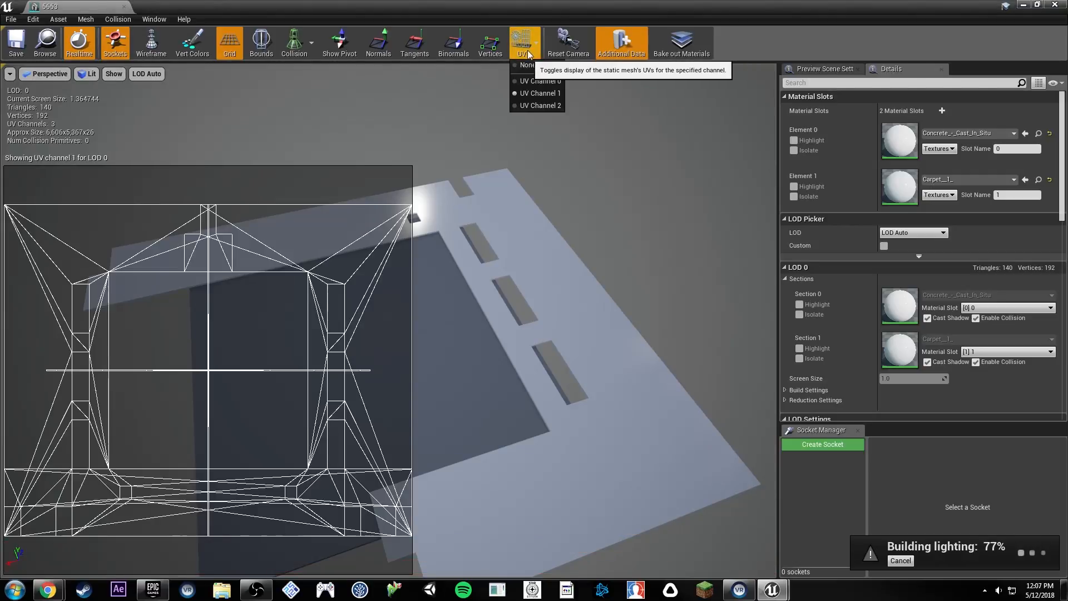
click(531, 105)
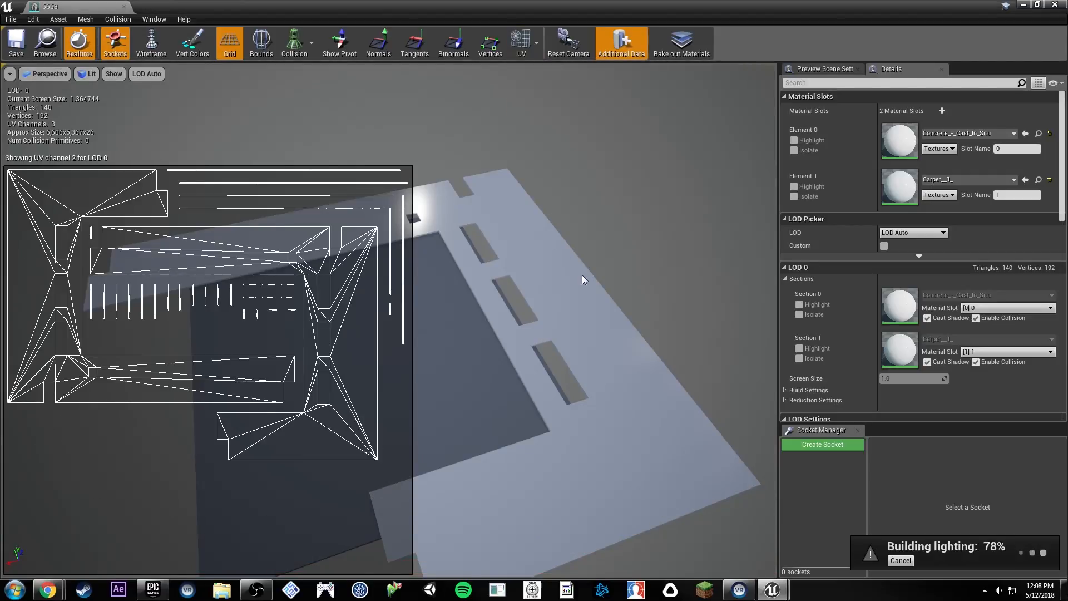
drag(582, 275, 640, 293)
click(531, 44)
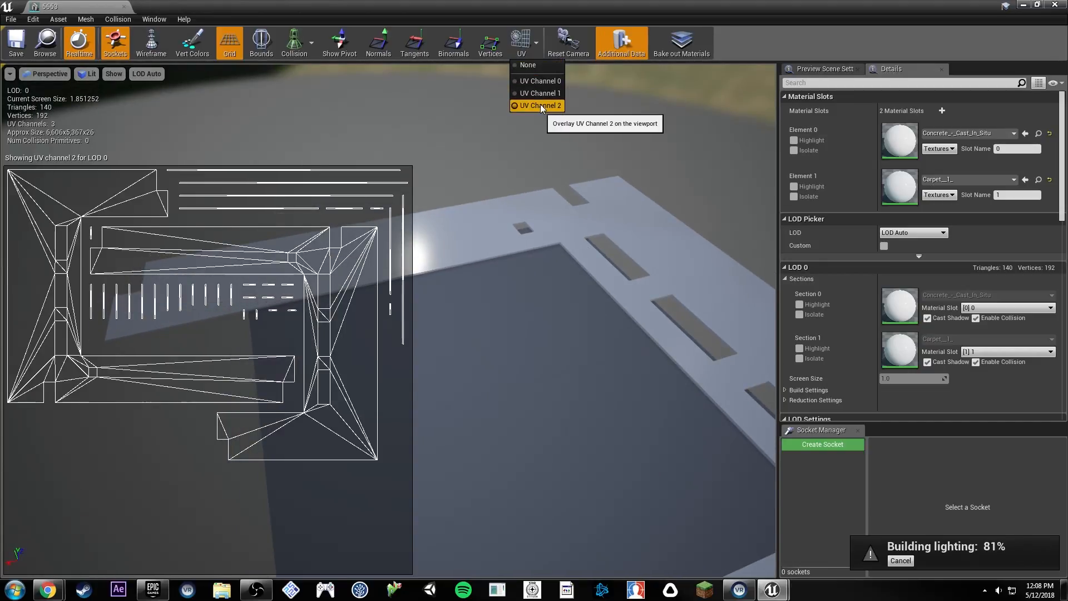
Step: Examine the floor slab and its openings from several angles alongside the UV Channel 2 layout
click(525, 42)
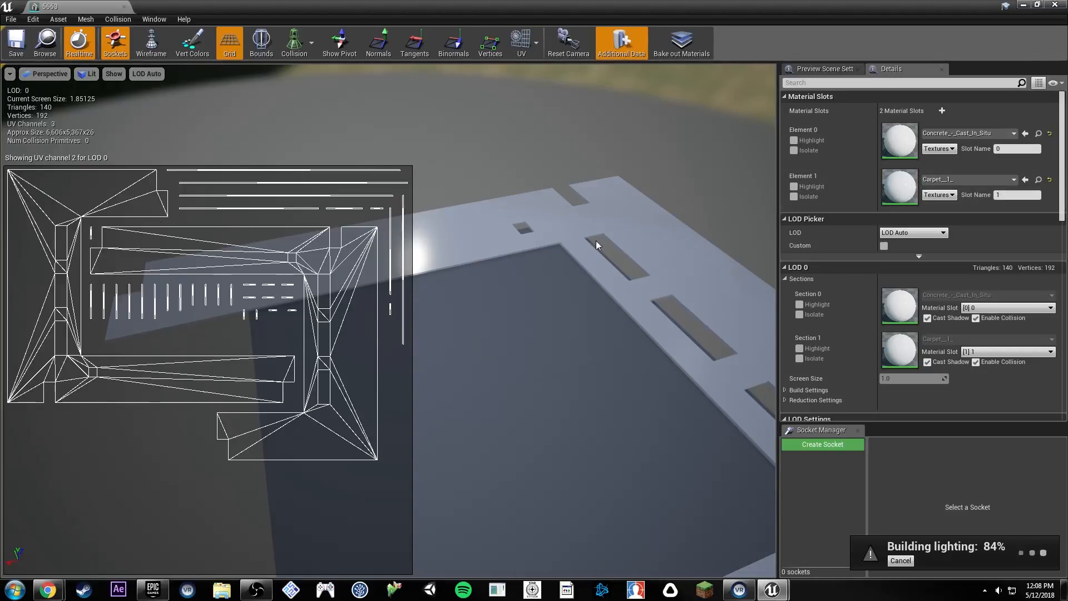
drag(97, 240, 194, 247)
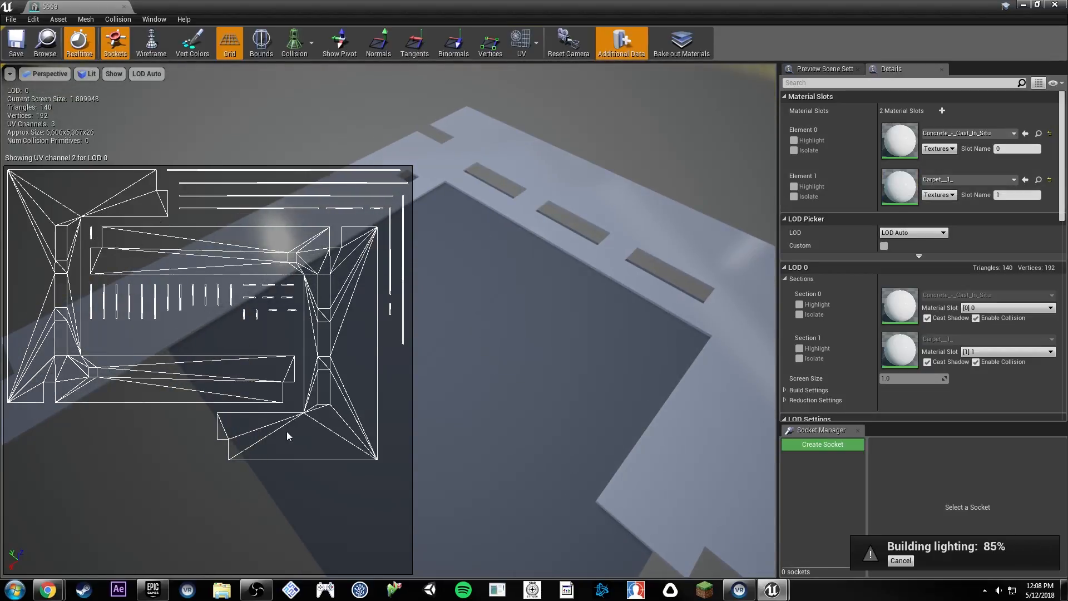
drag(626, 320, 209, 251)
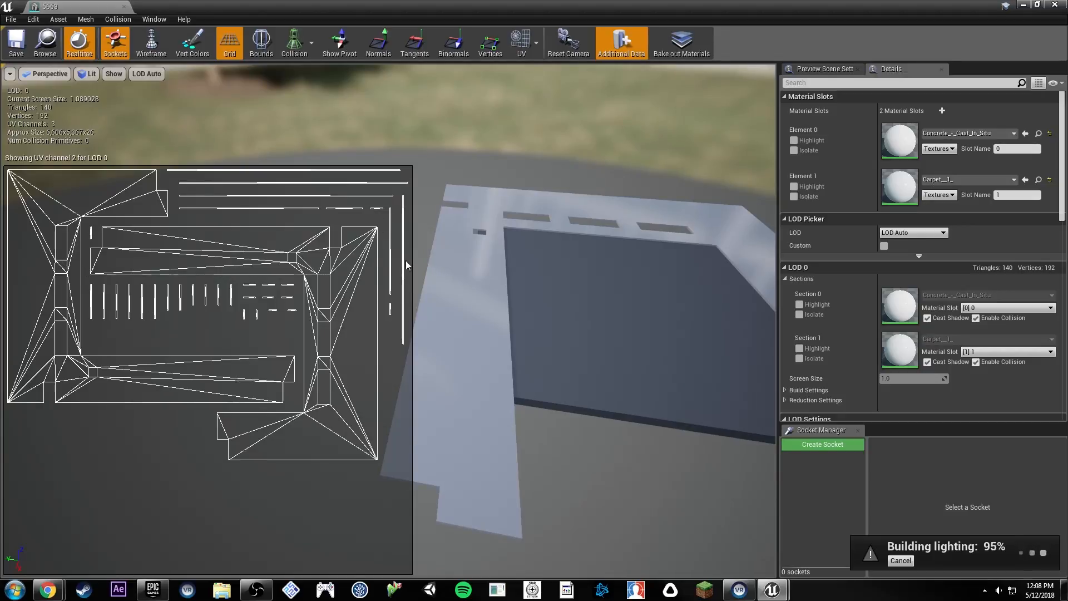
right_drag(484, 342, 504, 243)
key(w)
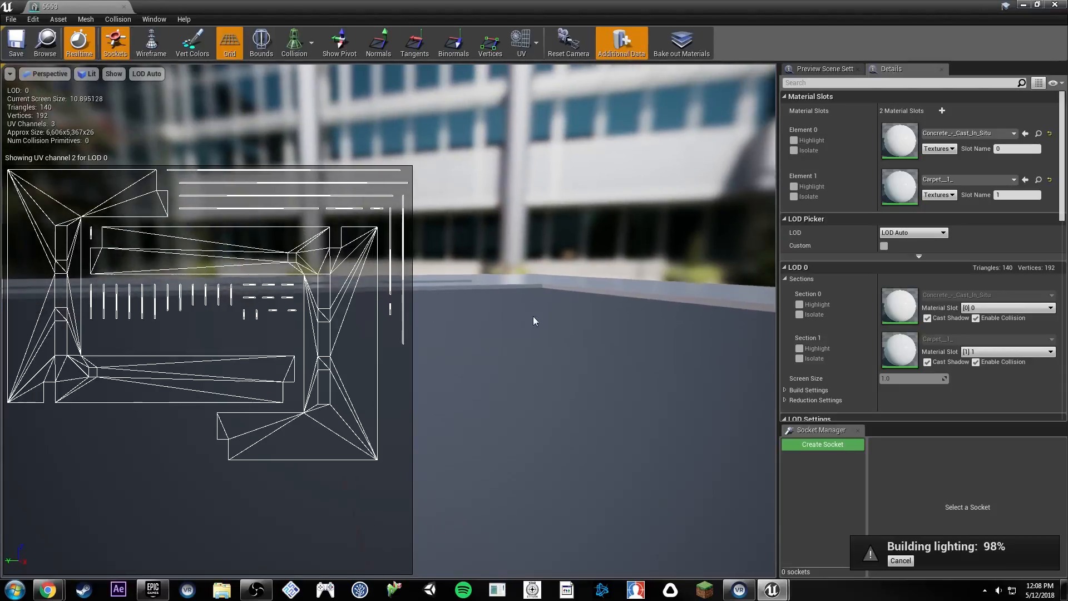
right_drag(548, 397, 487, 392)
key(s)
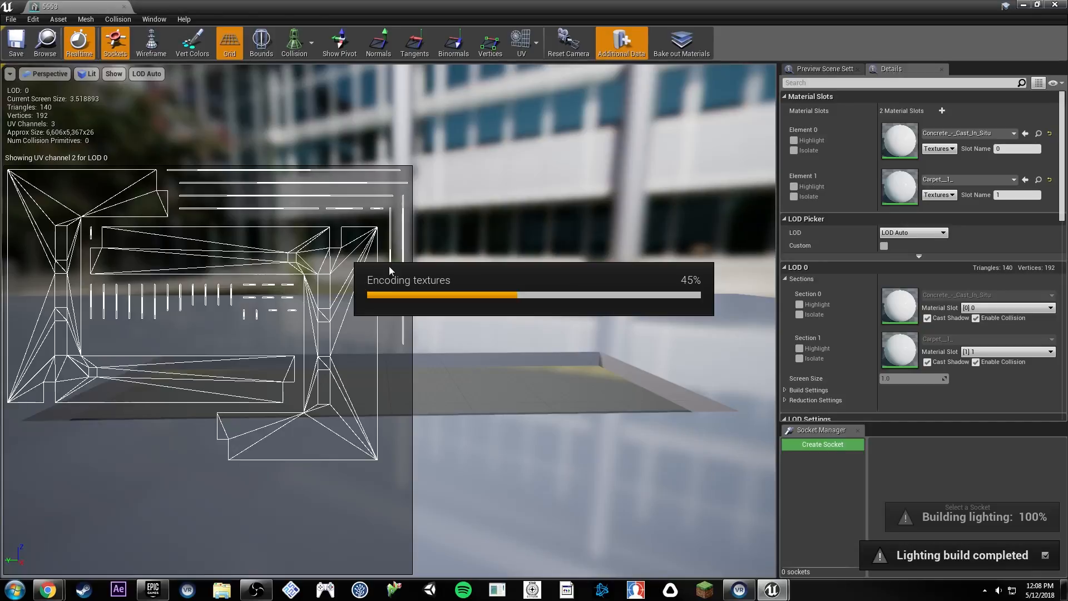
drag(397, 266, 393, 253)
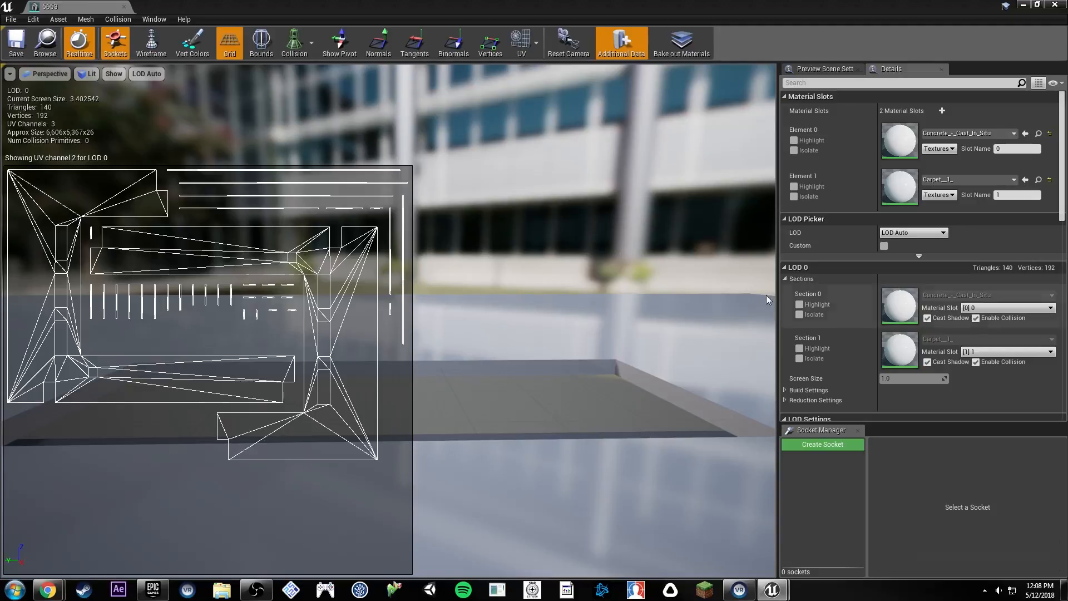
right_drag(235, 272, 47, 278)
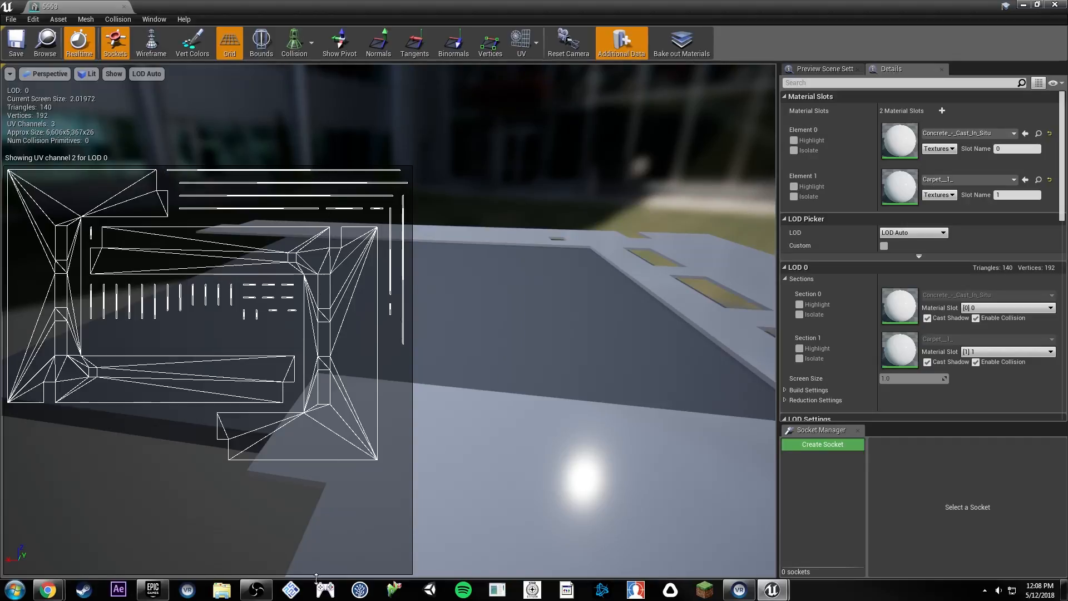
right_drag(621, 233, 676, 245)
Step: Show the slab's Light Map Resolution setting and compare the UV Channel 2 layout with the slab's top and underside
scroll(876, 249, down, 5)
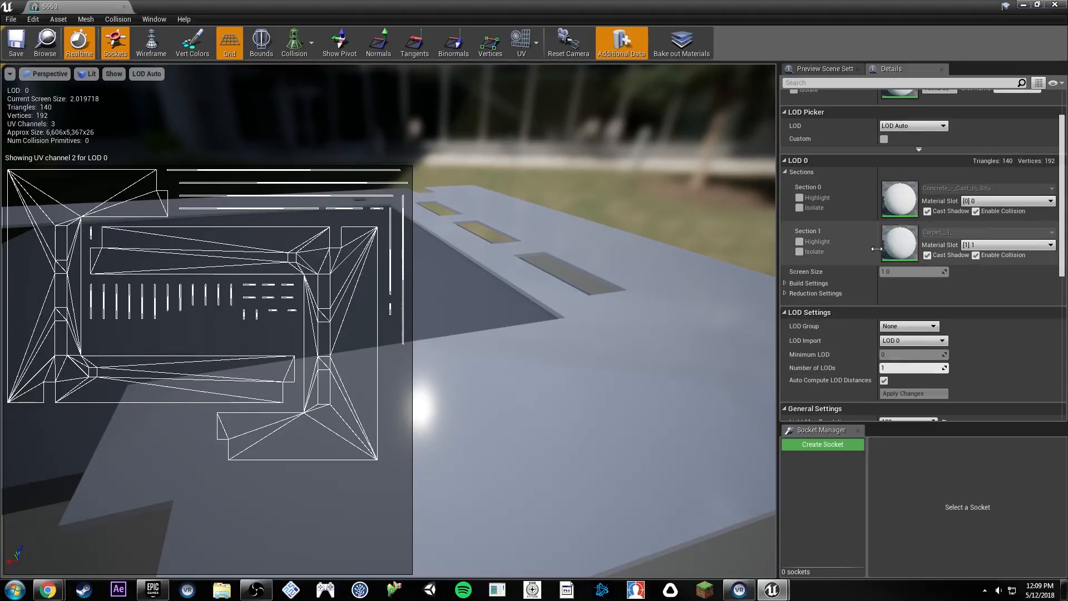
scroll(877, 249, down, 5)
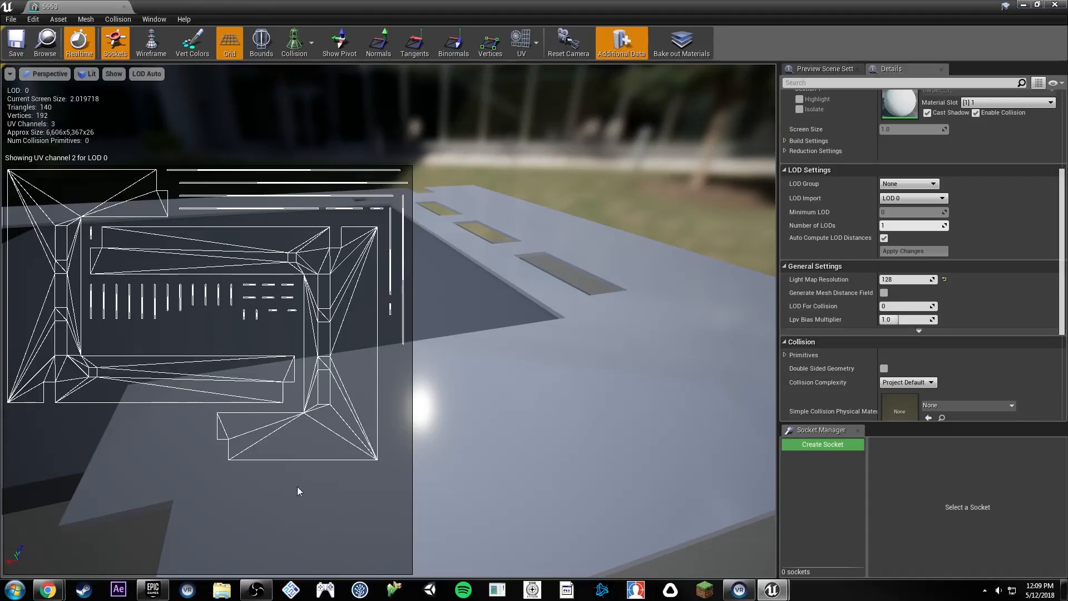
drag(516, 418, 481, 396)
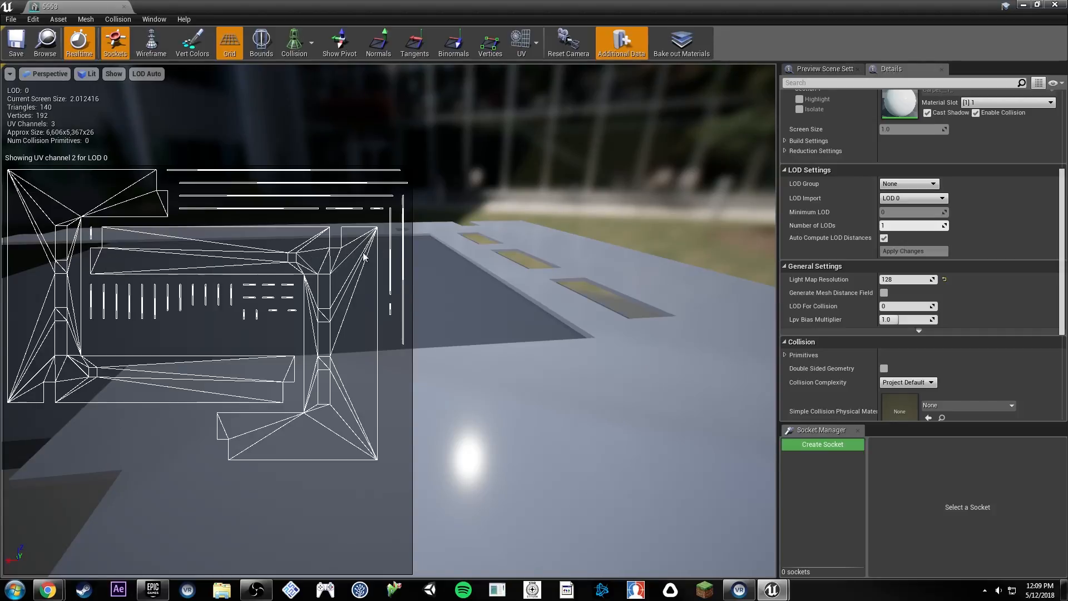
drag(468, 305, 550, 289)
drag(548, 331, 498, 287)
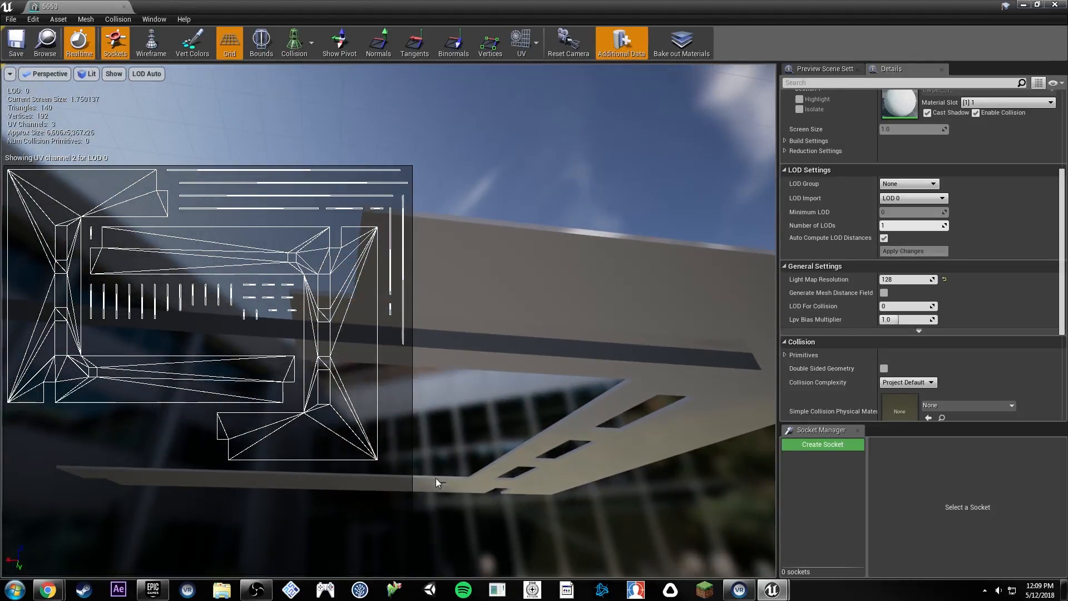
drag(522, 431, 538, 278)
right_drag(459, 334, 459, 375)
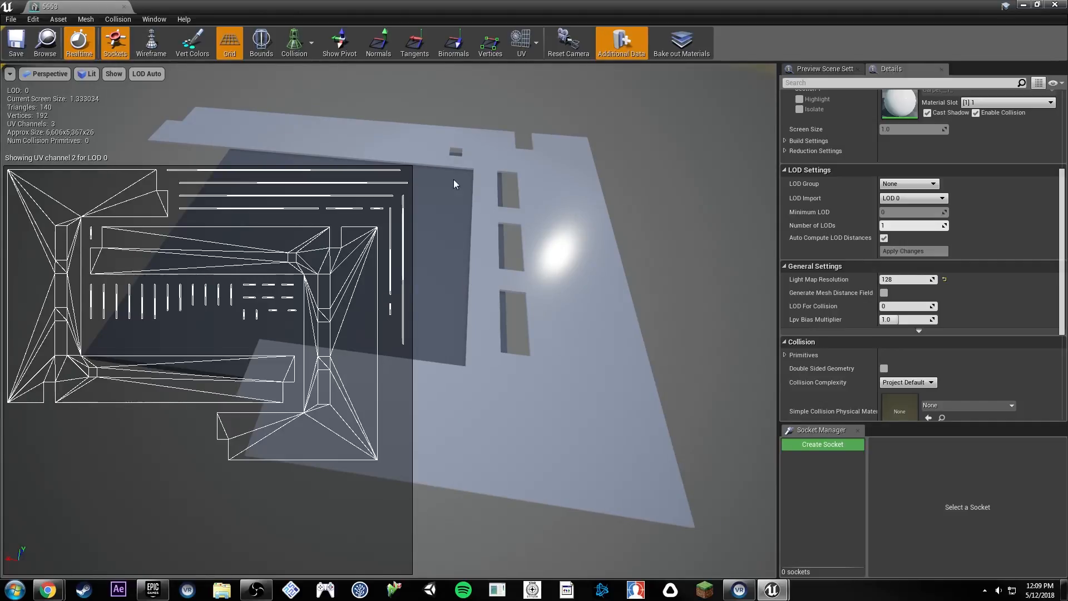
right_drag(524, 239, 526, 169)
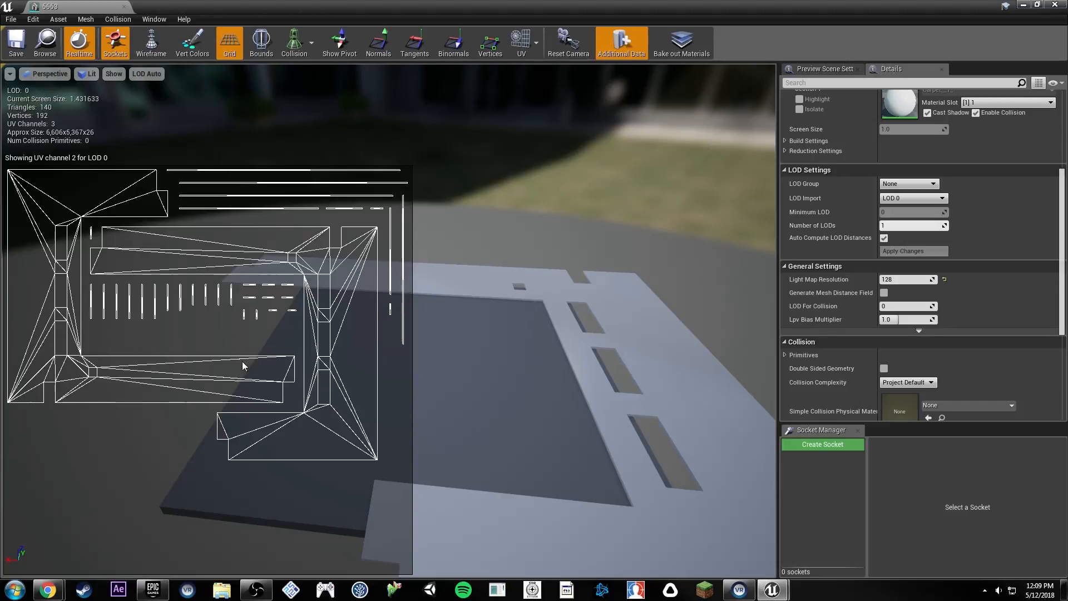
Step: Close the floor mesh editor and examine the level's lightmap density around the stair railings and seating area
click(124, 7)
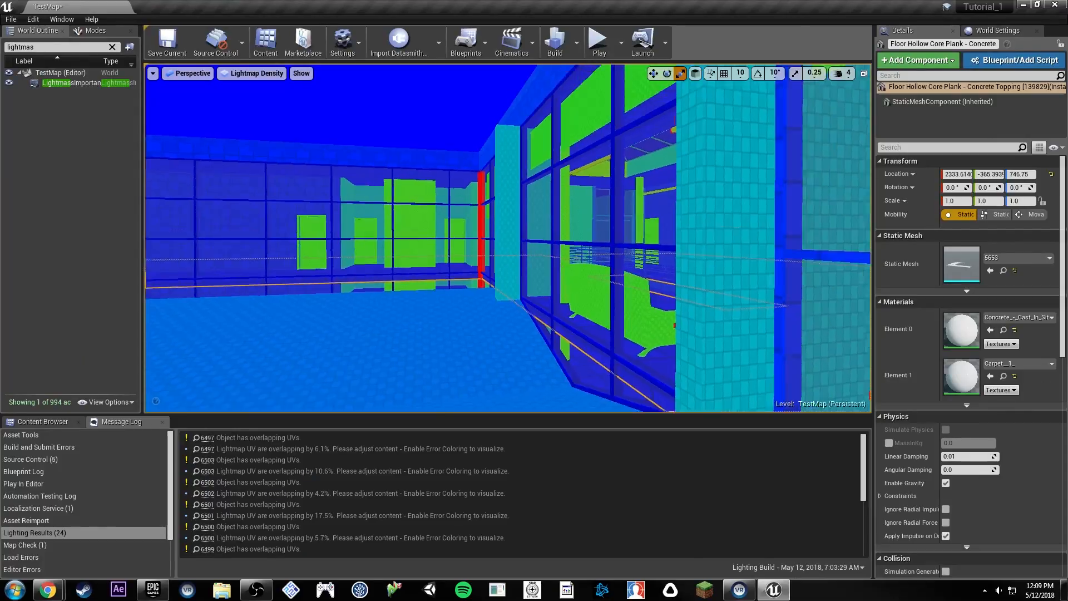
key(w)
right_drag(577, 248, 479, 284)
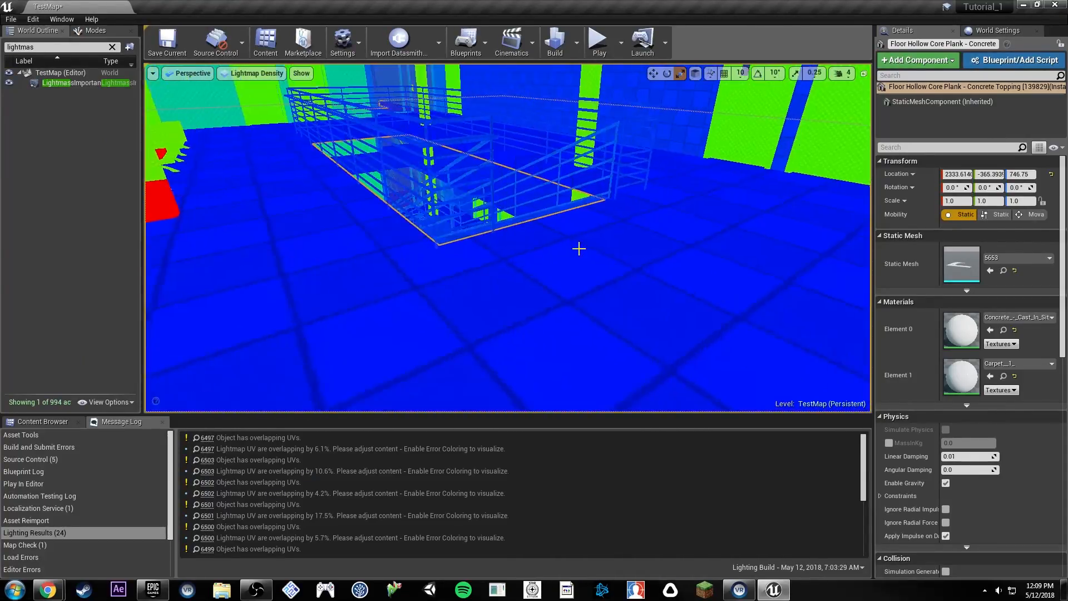
right_drag(623, 248, 434, 152)
key(w)
key(s)
key(d)
right_drag(550, 224, 550, 223)
key(w)
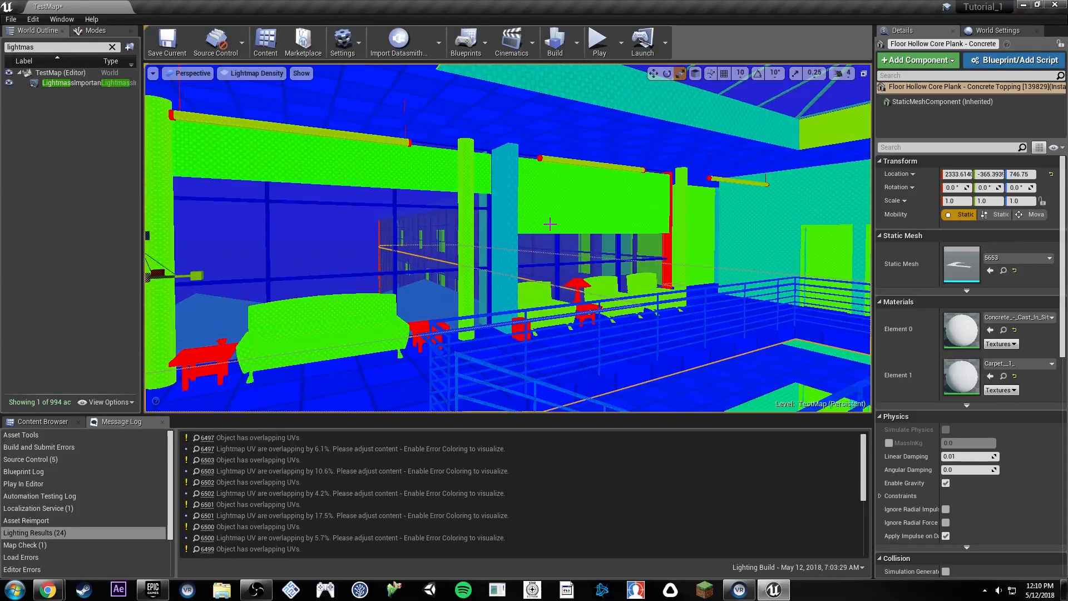
Step: Examine the lightmap density of the glazed entrance block from outside and of the upper hall's interior
right_drag(574, 237, 478, 238)
key(w)
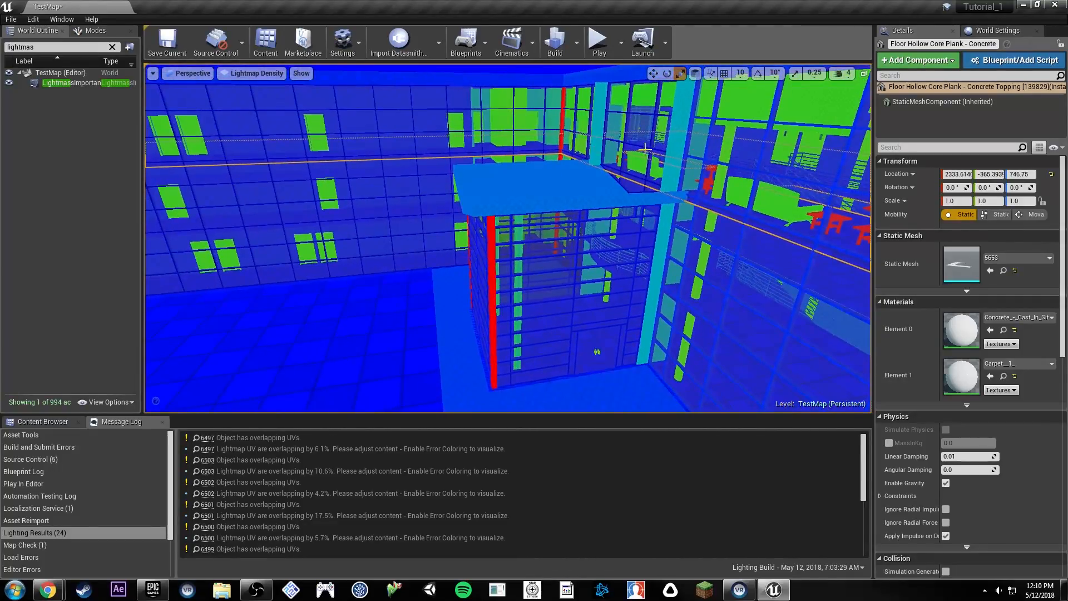
right_drag(516, 321, 701, 325)
right_drag(779, 384, 607, 373)
key(w)
right_drag(551, 281, 384, 273)
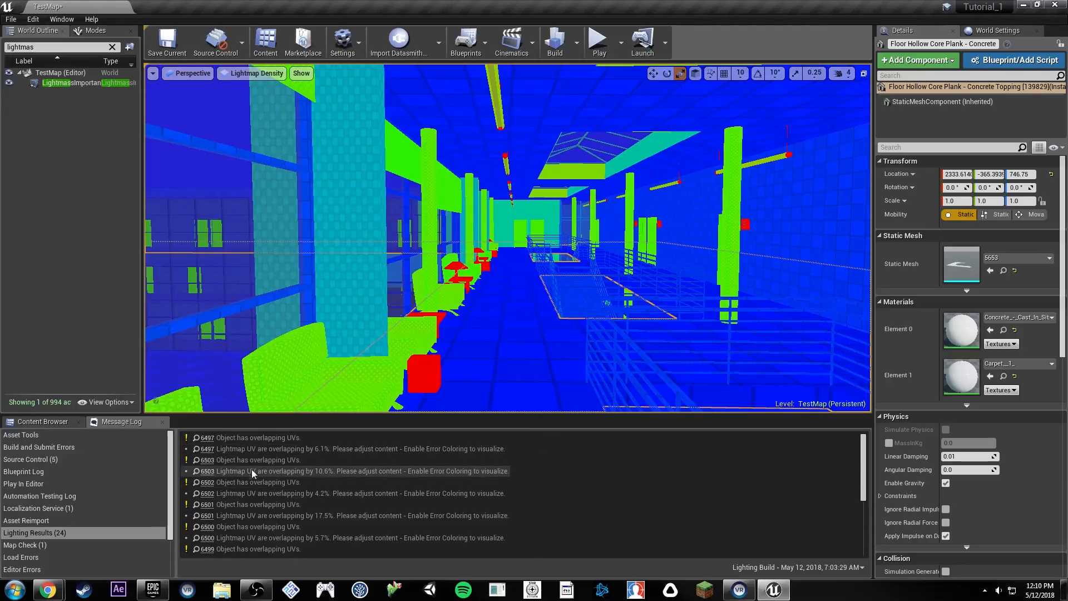
Step: Read through the overlapping UV warnings in the lighting results, finishing with the Content Browser shown again
scroll(322, 493, down, 5)
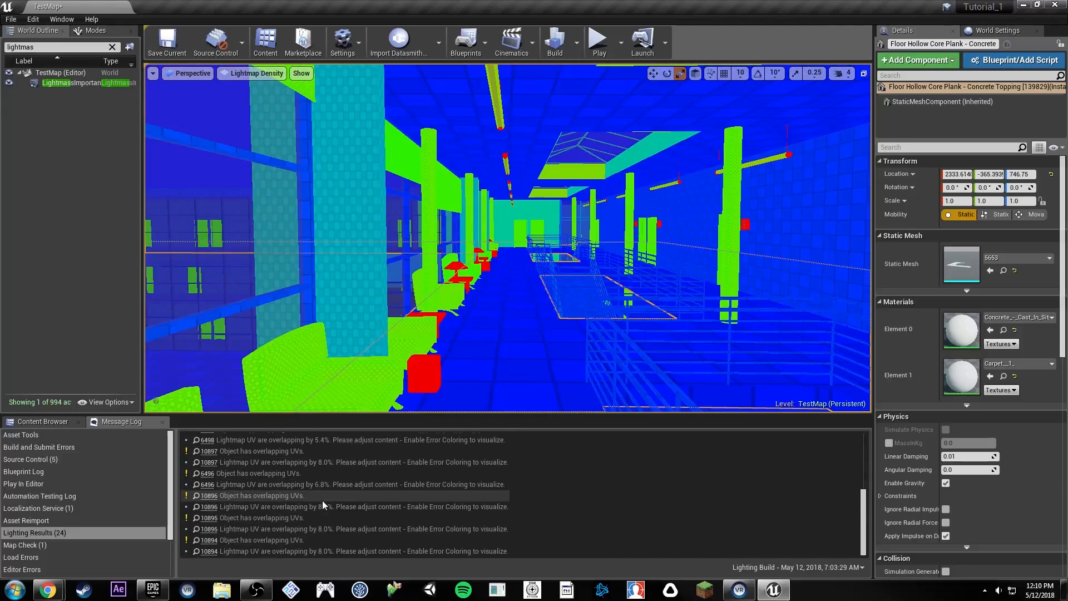
scroll(322, 498, up, 5)
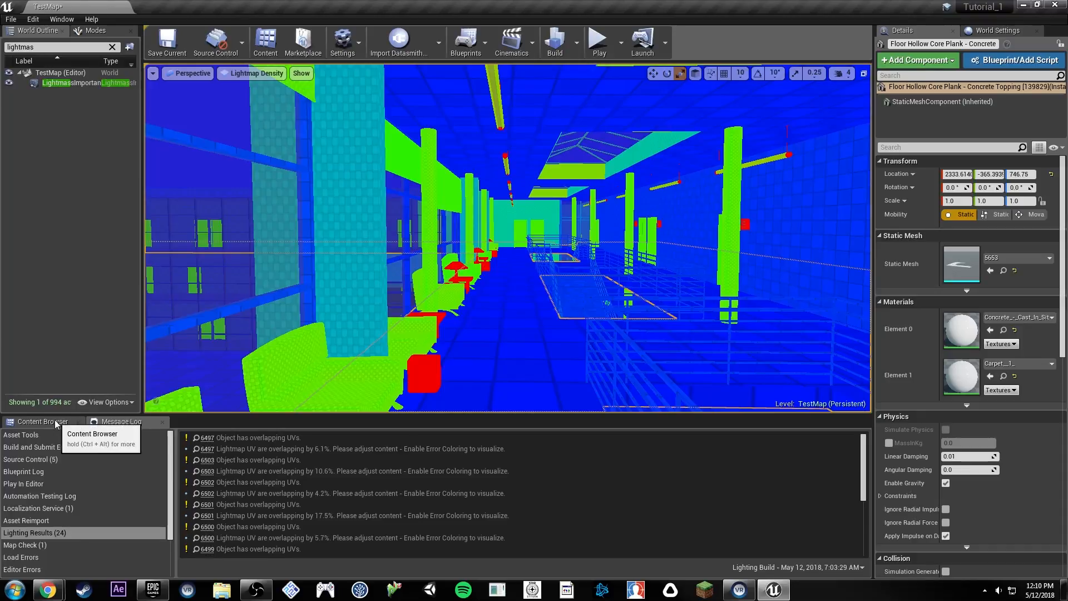
click(56, 424)
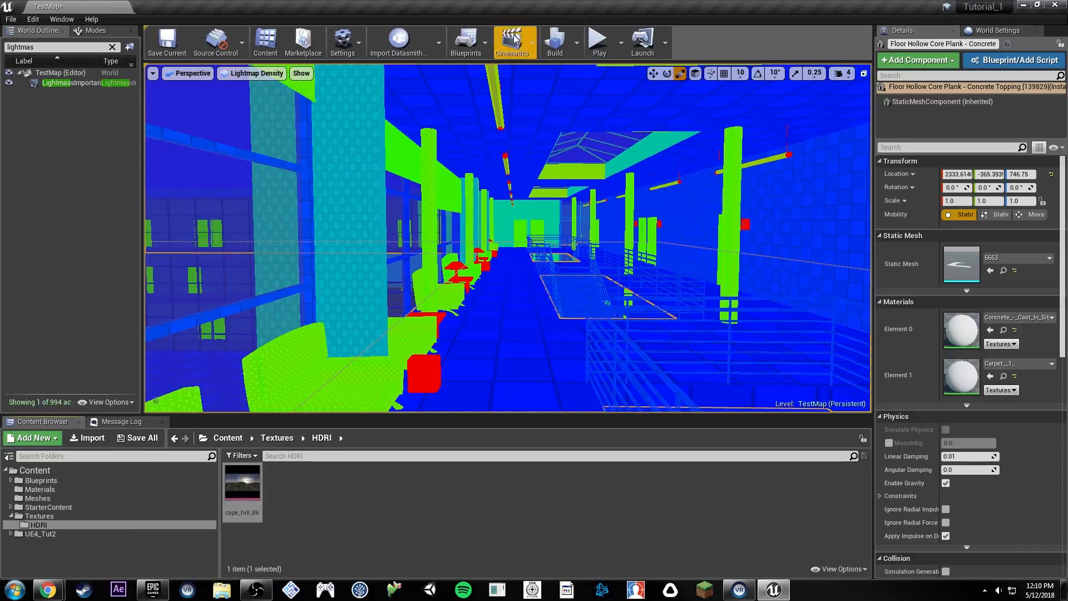
Step: Switch the level viewport to Lit mode and survey the baked lighting across the upper hall
click(261, 75)
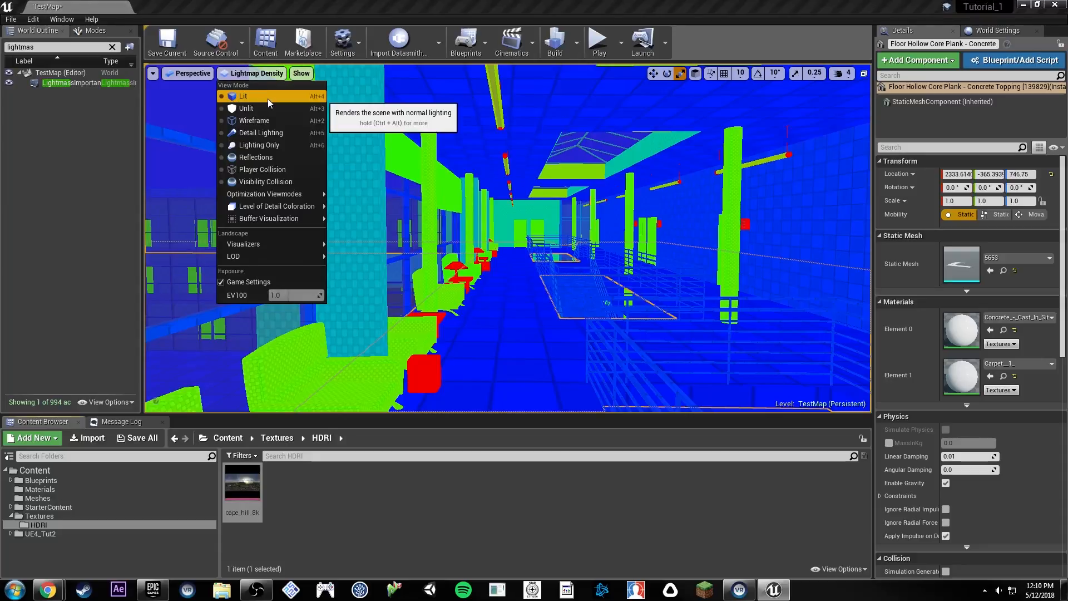
click(268, 99)
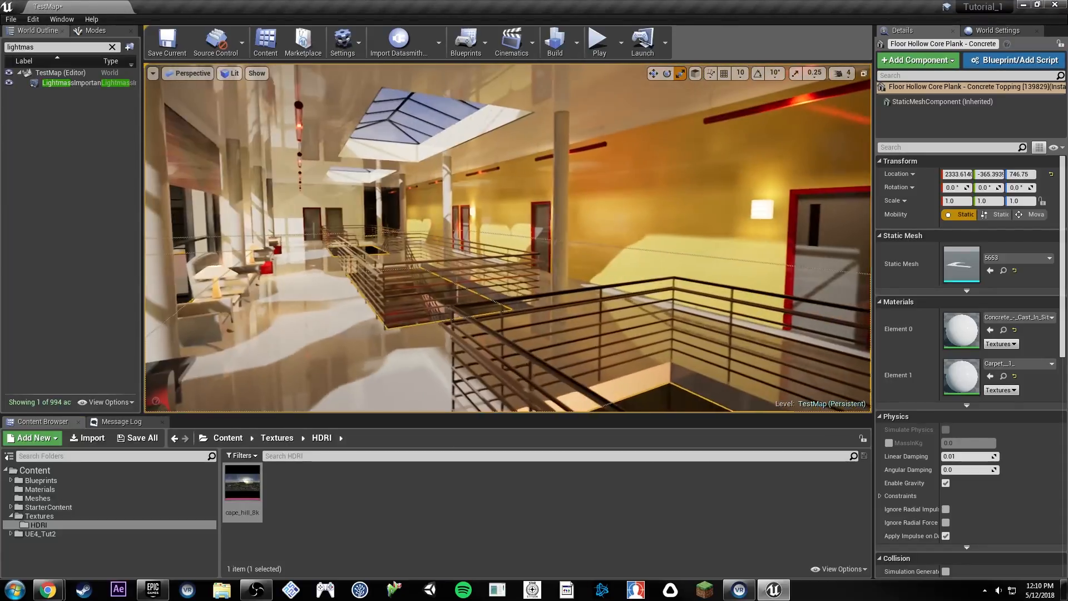
mouse_move(682, 217)
right_down()
mouse_move(668, 217)
mouse_move(731, 220)
mouse_move(579, 209)
mouse_move(682, 217)
right_up()
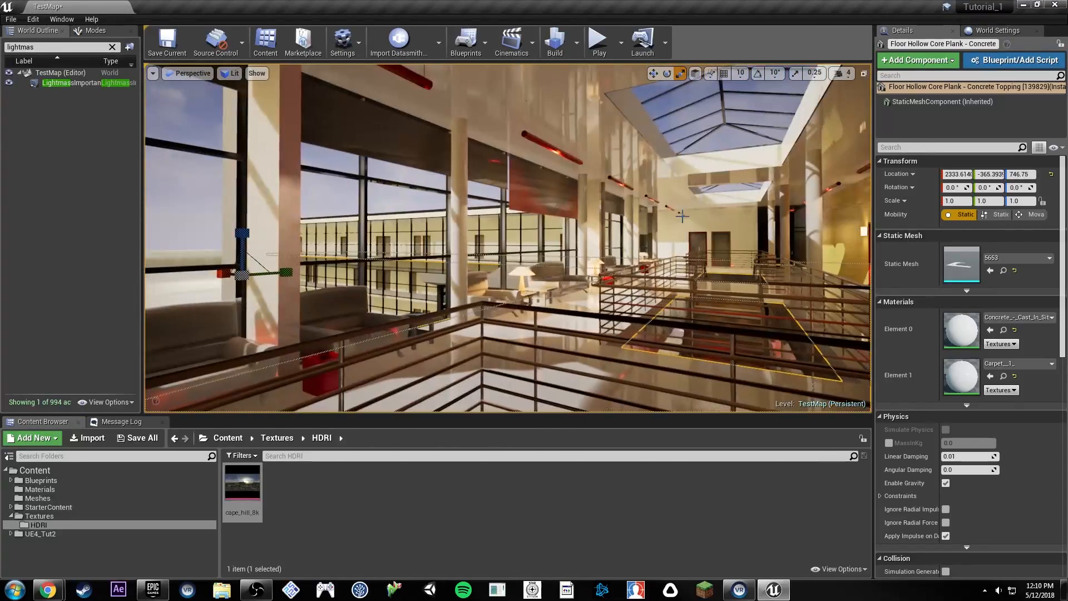
key(g)
right_drag(533, 228, 591, 223)
key(e)
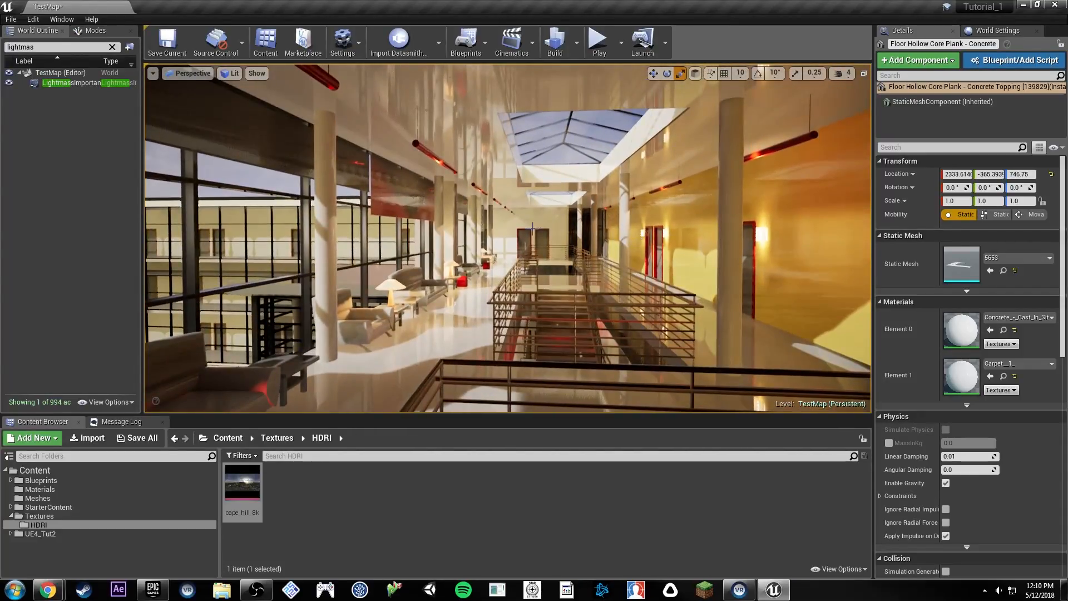
right_drag(394, 138, 437, 141)
key(a)
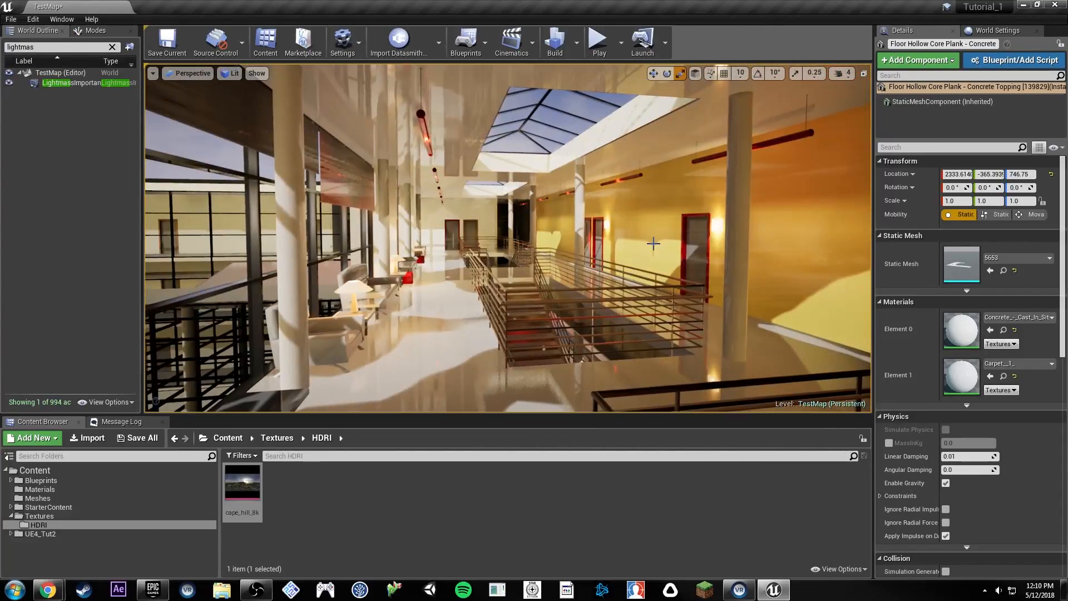
right_drag(624, 184, 514, 185)
key(d)
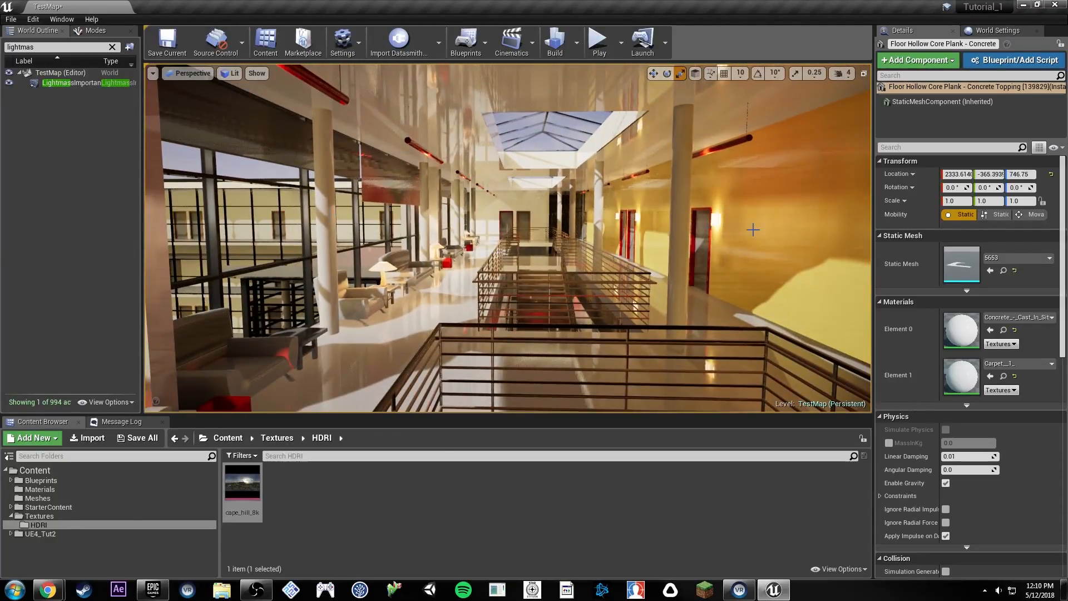
Step: Move along the upper walkway to examine the baked light and shadows on the floor, railings and seating
right_drag(490, 223, 590, 203)
key(w)
key(w)
key(s)
key(w)
right_drag(556, 245, 558, 245)
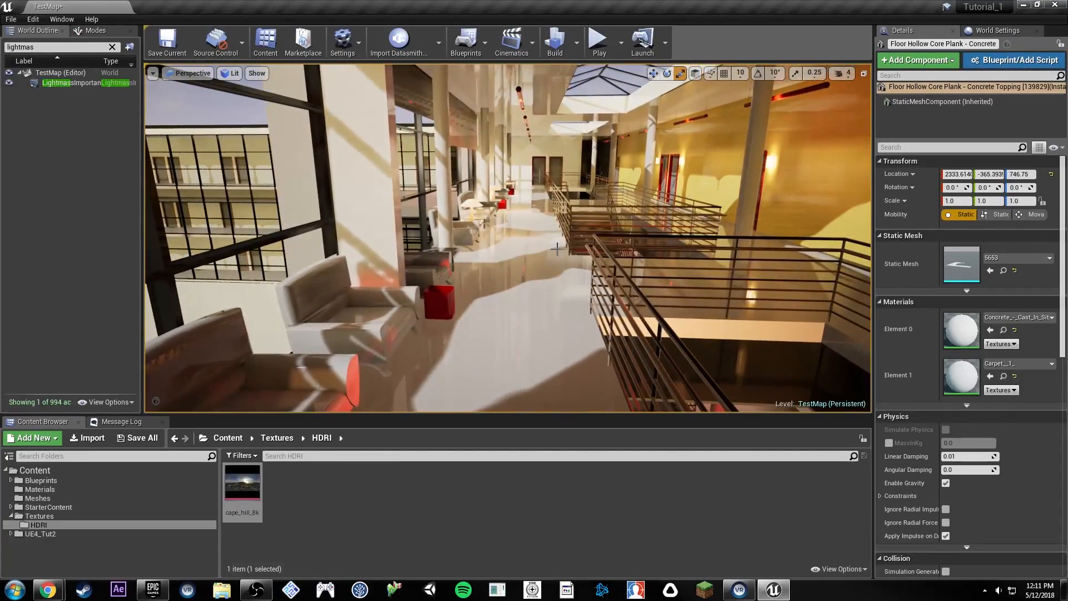
Step: Switch the viewport to Lightmap Density and back to Lit to compare the walkway in both modes
click(229, 73)
mouse_move(296, 208)
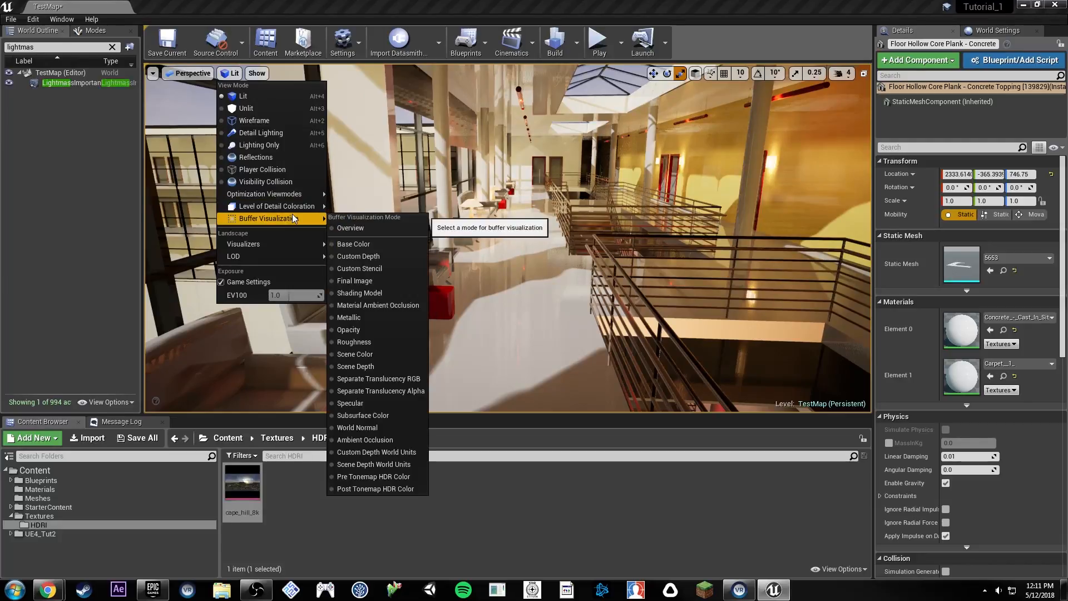
right_drag(526, 210, 526, 210)
key(Escape)
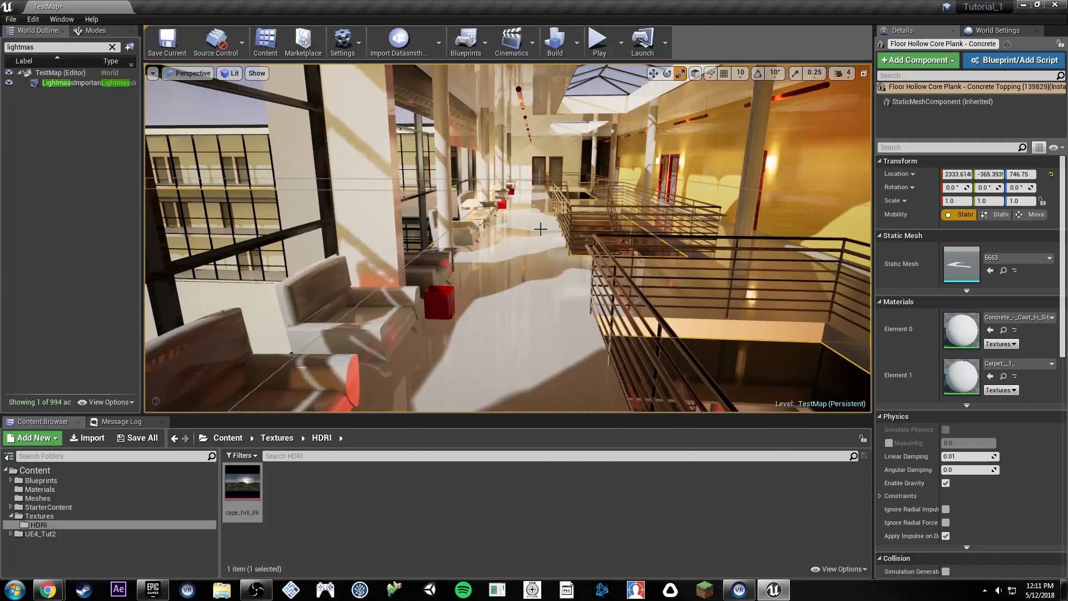
key(alt+0)
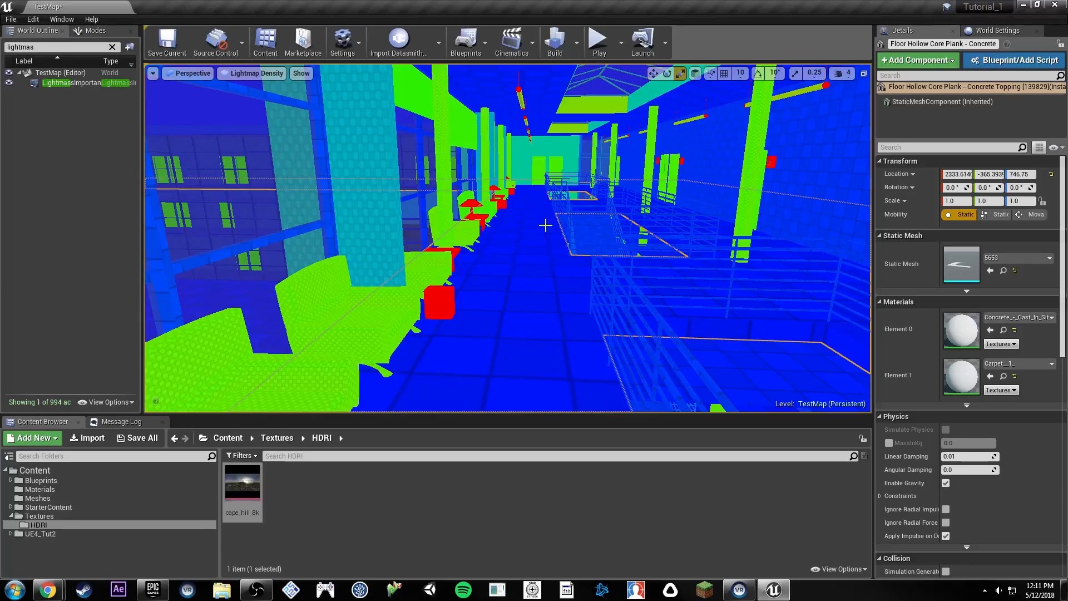
key(alt+4)
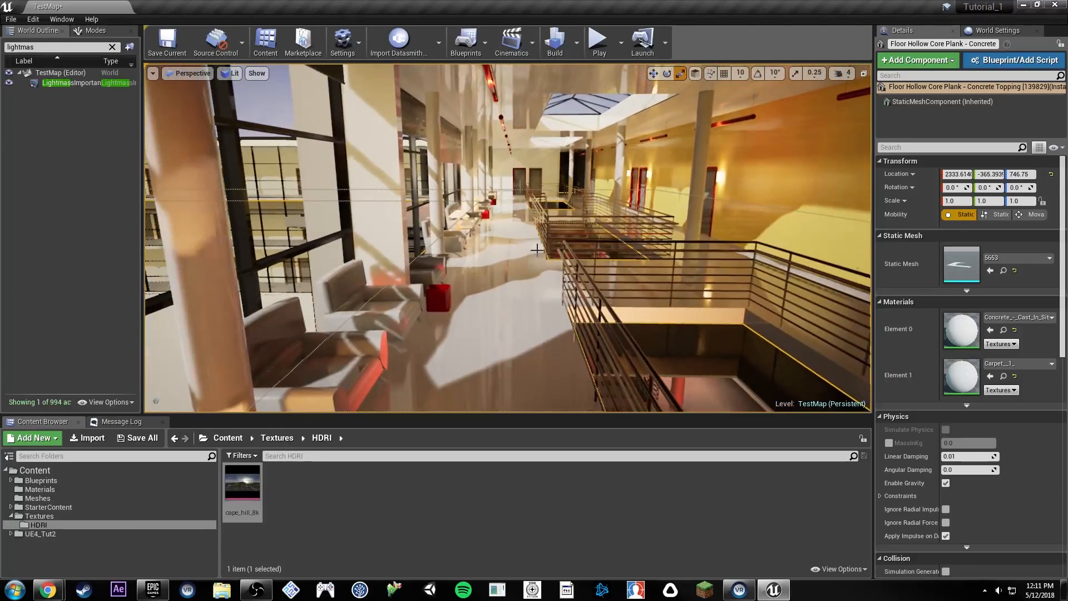
Step: Examine the baked shadows on the armchair, side table and surrounding floor up close in Lit mode
key(w)
right_drag(537, 250, 479, 250)
key(w)
right_drag(372, 331, 331, 342)
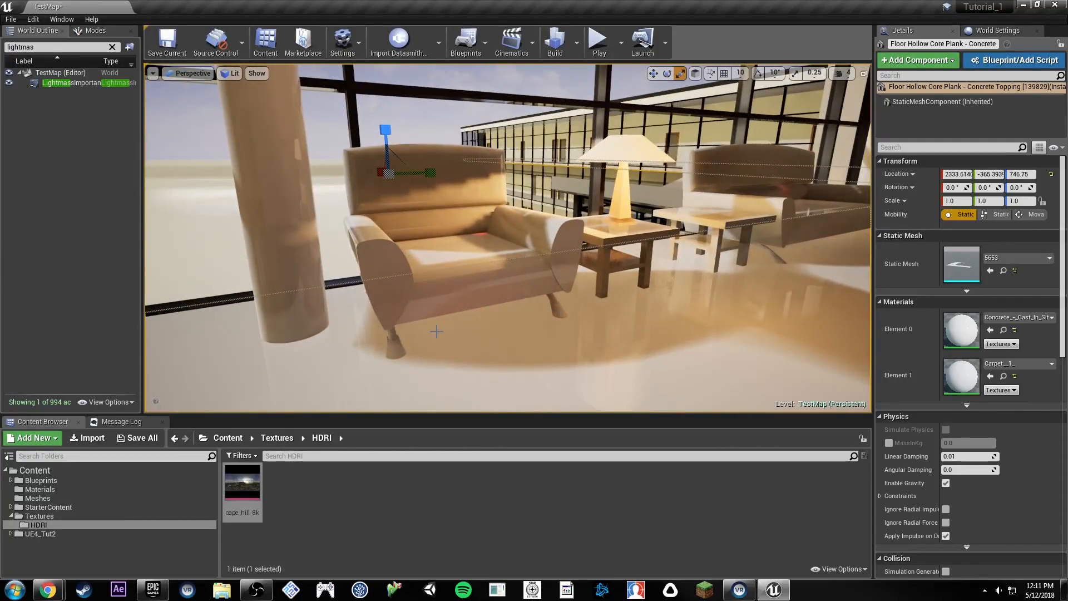
mouse_move(438, 332)
right_down()
mouse_move(496, 329)
mouse_move(431, 329)
right_up()
Step: Select the night stand table beside the armchair and inspect the baked shadow edges on the tabletop and chair back
key(w)
right_drag(584, 293, 534, 333)
click(548, 303)
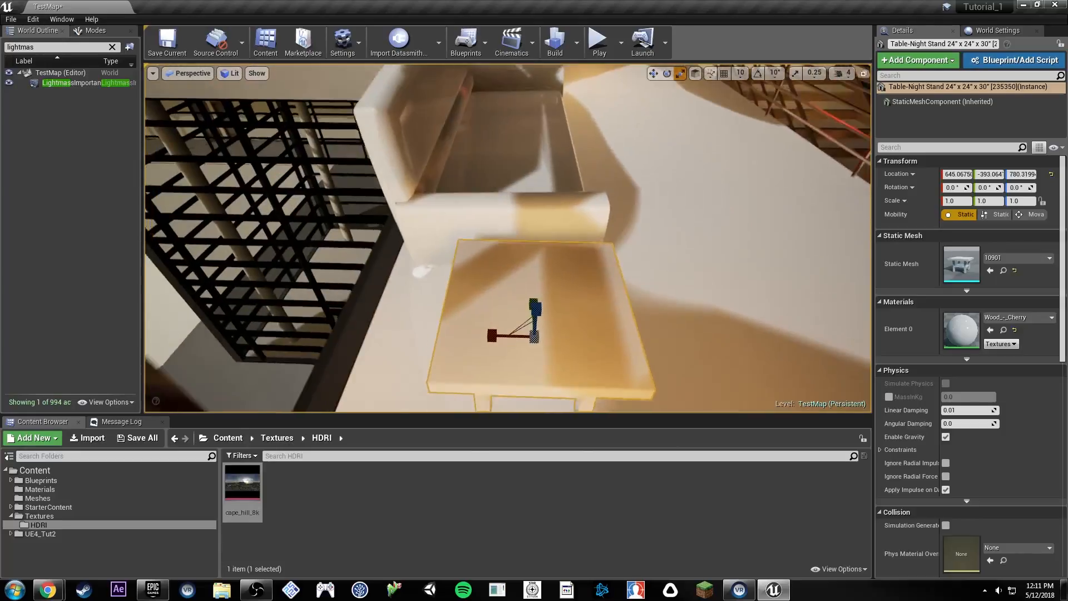
right_drag(579, 271, 617, 248)
mouse_move(543, 255)
right_down()
mouse_move(537, 245)
mouse_move(468, 249)
mouse_move(534, 254)
right_up()
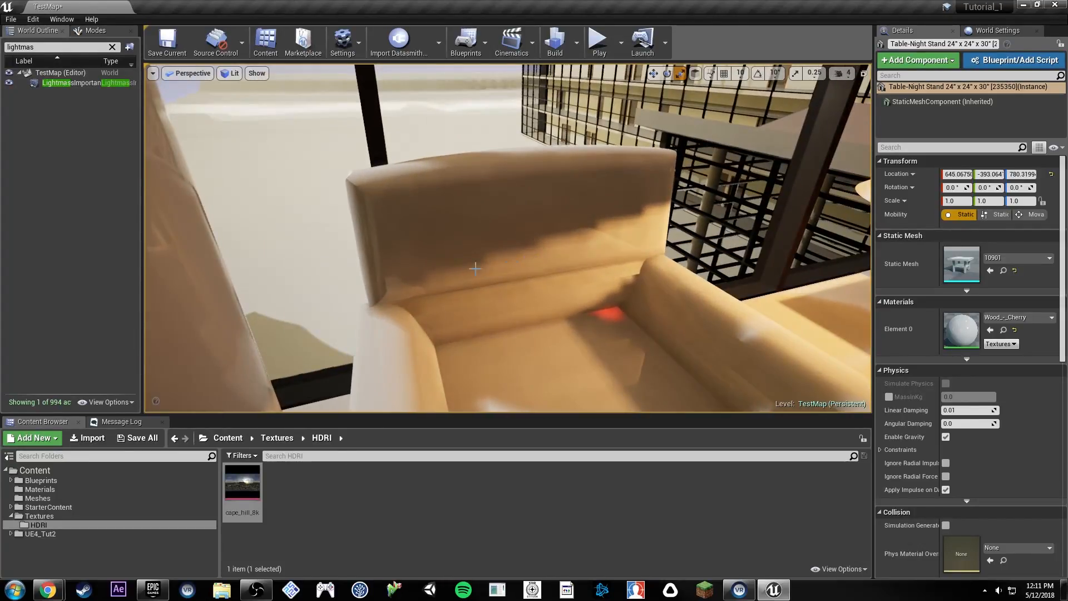
Step: Examine the baked light on the walkway seating, lamp and yellow wall, and select the sconce beside the red-framed doors
right_drag(476, 269, 442, 264)
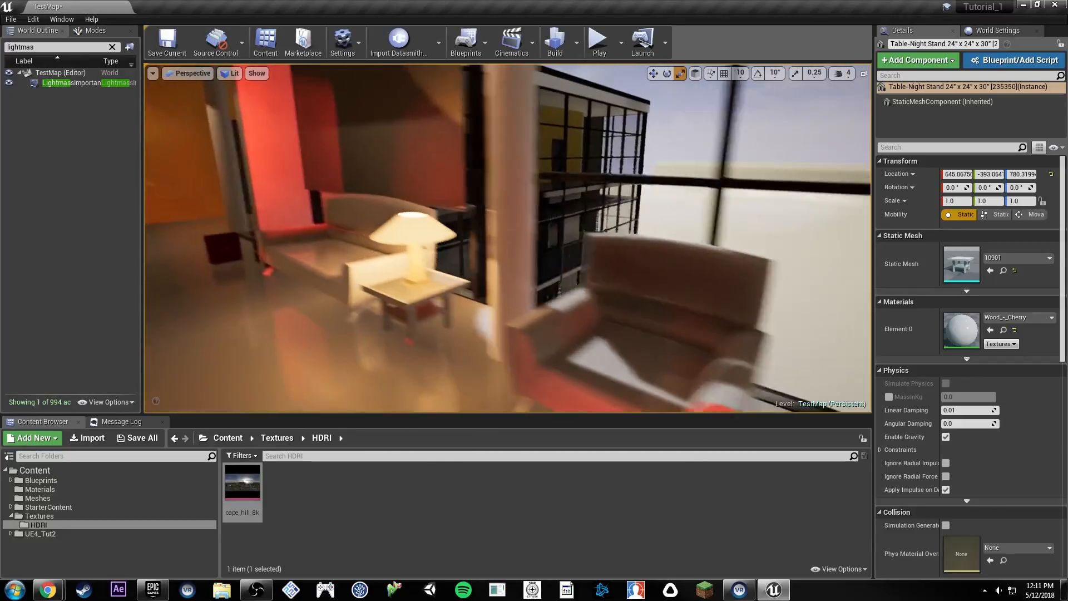
right_drag(612, 228, 573, 245)
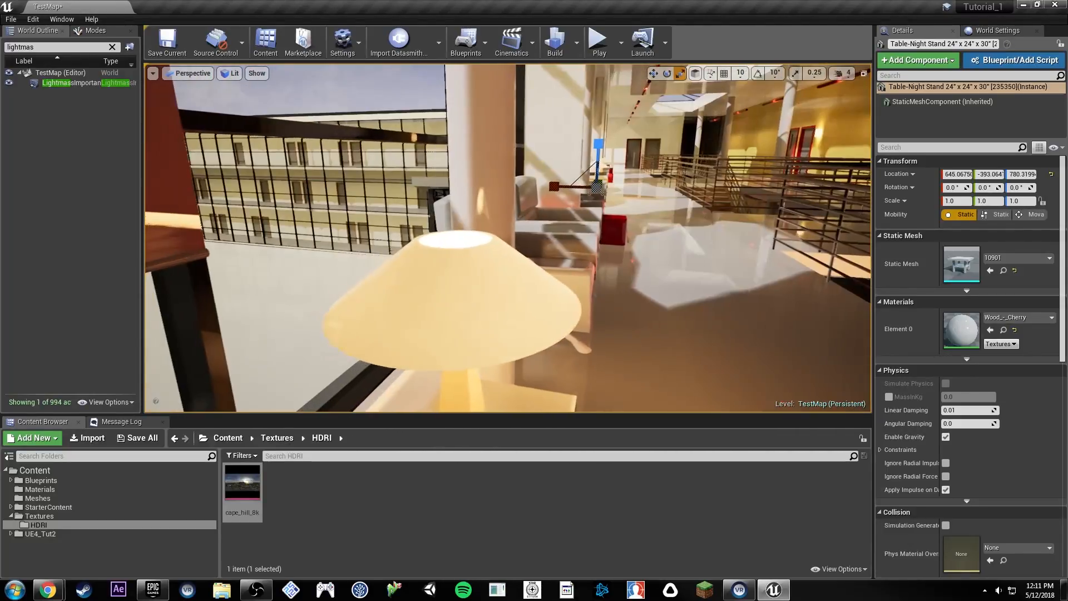
right_drag(480, 243, 492, 219)
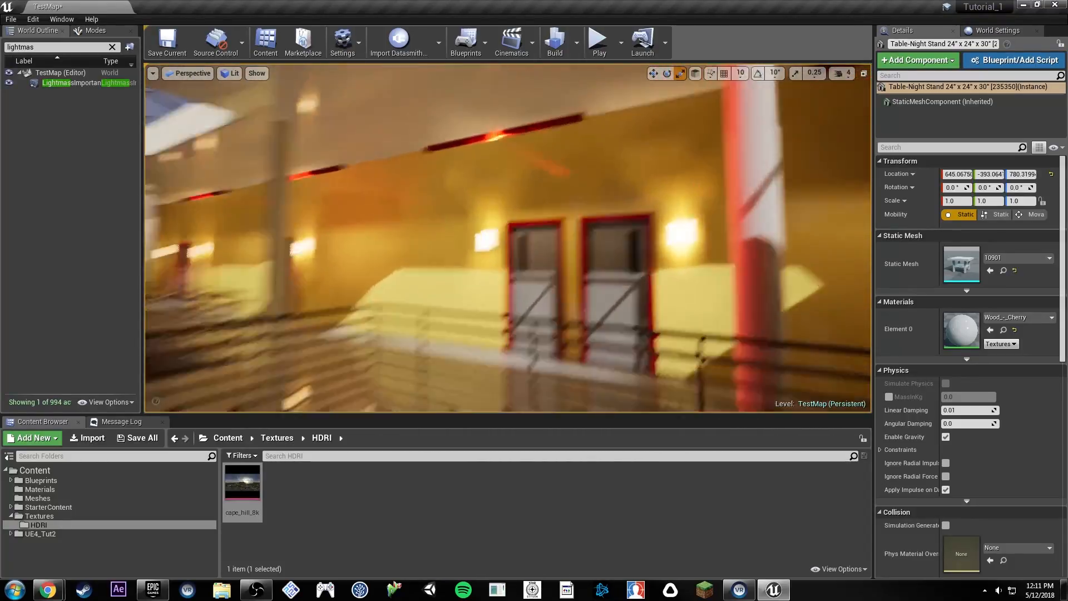
right_drag(508, 238, 465, 294)
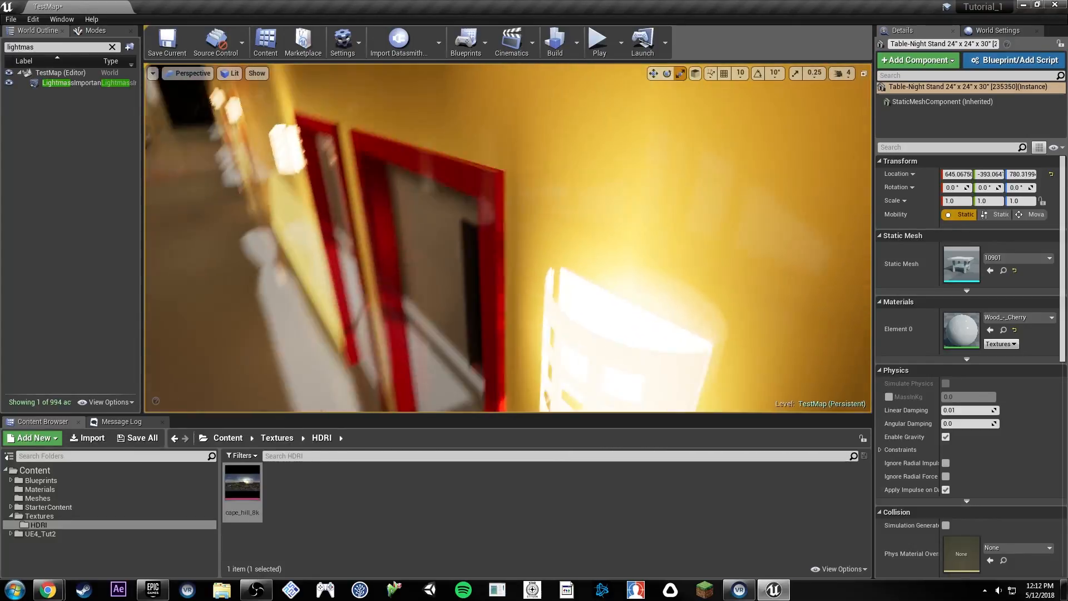
click(578, 290)
right_drag(508, 239, 490, 217)
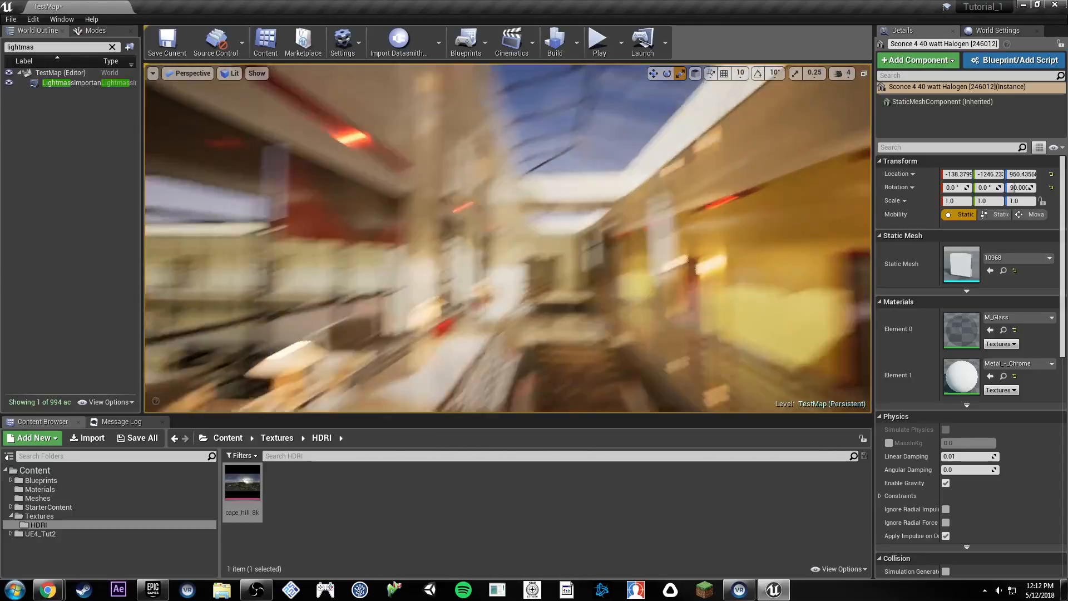
Step: Leave the upper walkway and survey the building's exterior lighting on the way to the dining area
right_drag(593, 256, 462, 195)
right_drag(567, 201, 601, 267)
key(w)
key(s)
right_drag(680, 143, 651, 100)
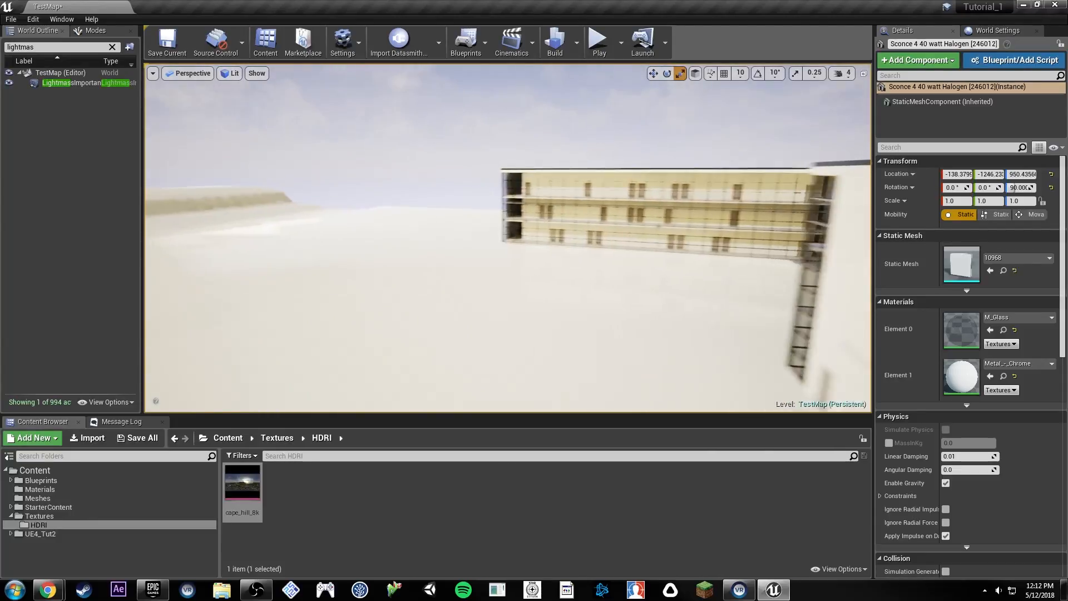
key(w)
right_drag(655, 227, 735, 228)
right_drag(521, 261, 437, 284)
key(w)
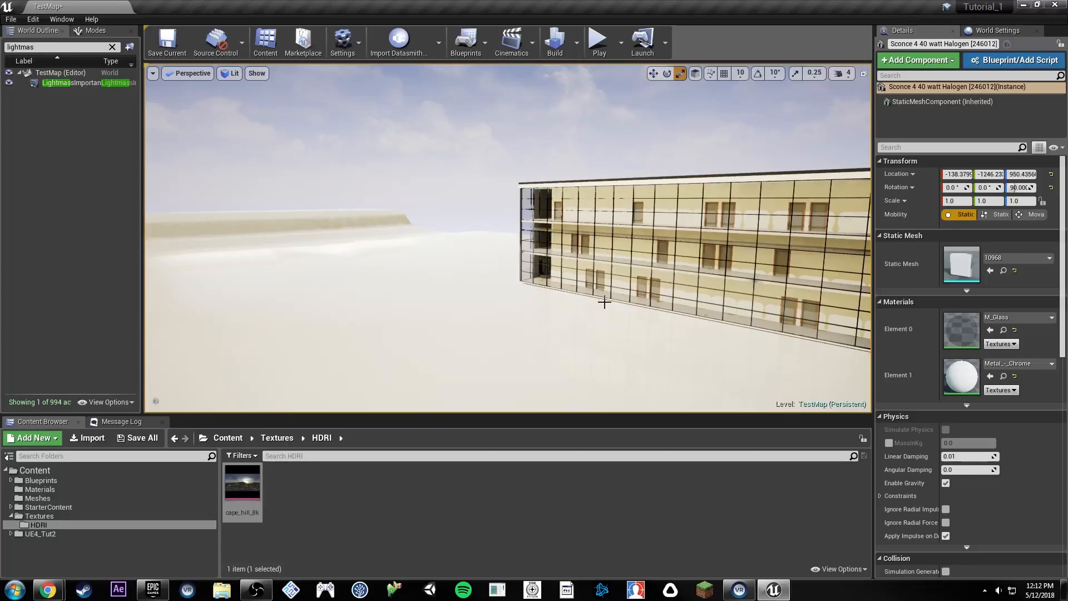
right_drag(604, 302, 629, 300)
right_drag(557, 287, 376, 299)
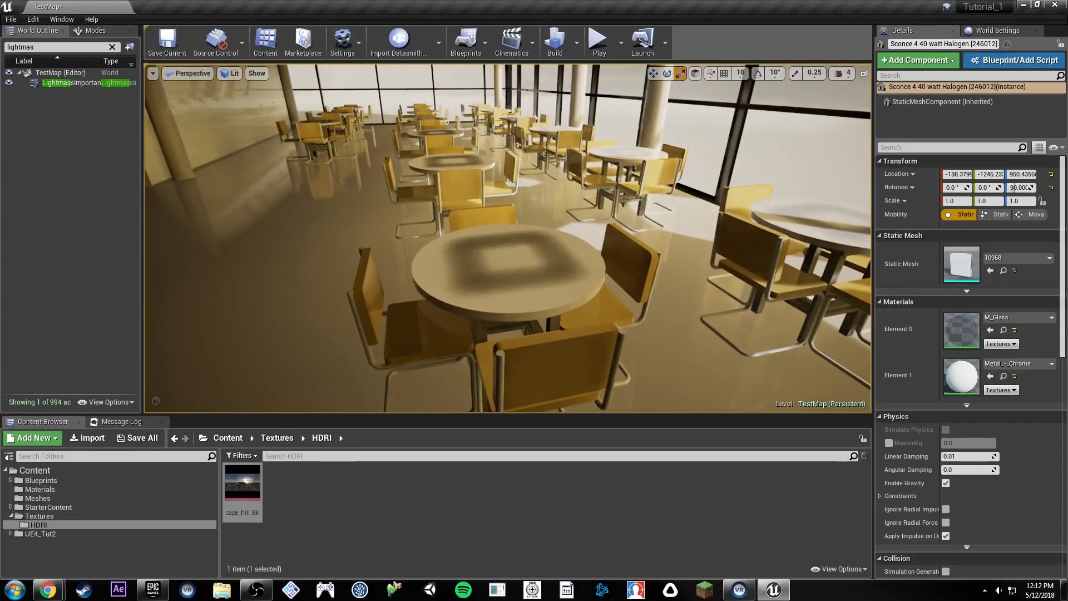
Step: Select a round dining table and compare its tabletop in Lightmap Density and Lit modes
click(509, 273)
right_drag(509, 272, 484, 264)
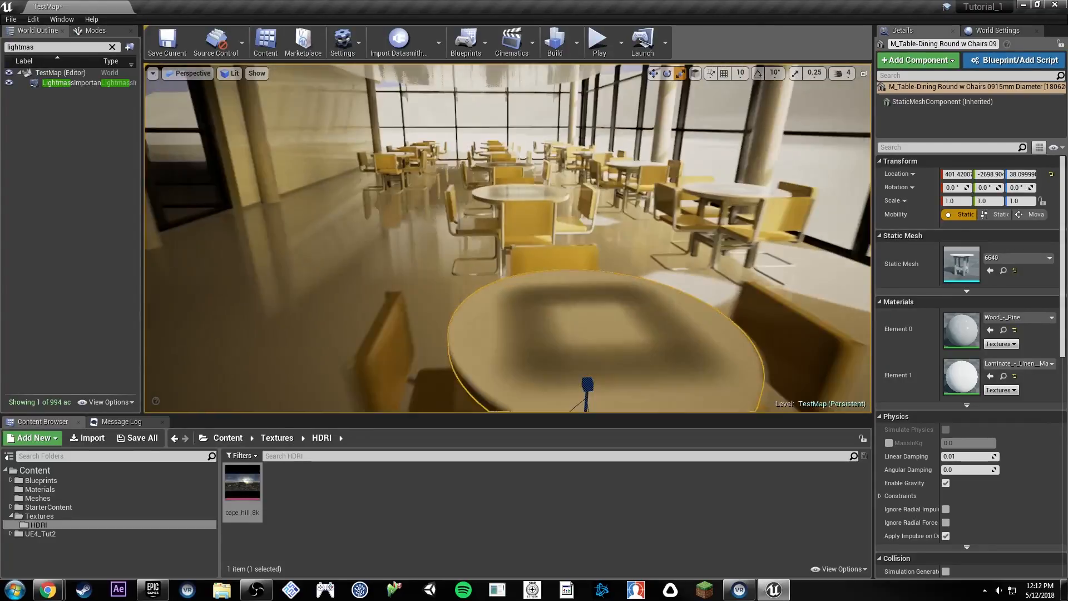
click(528, 288)
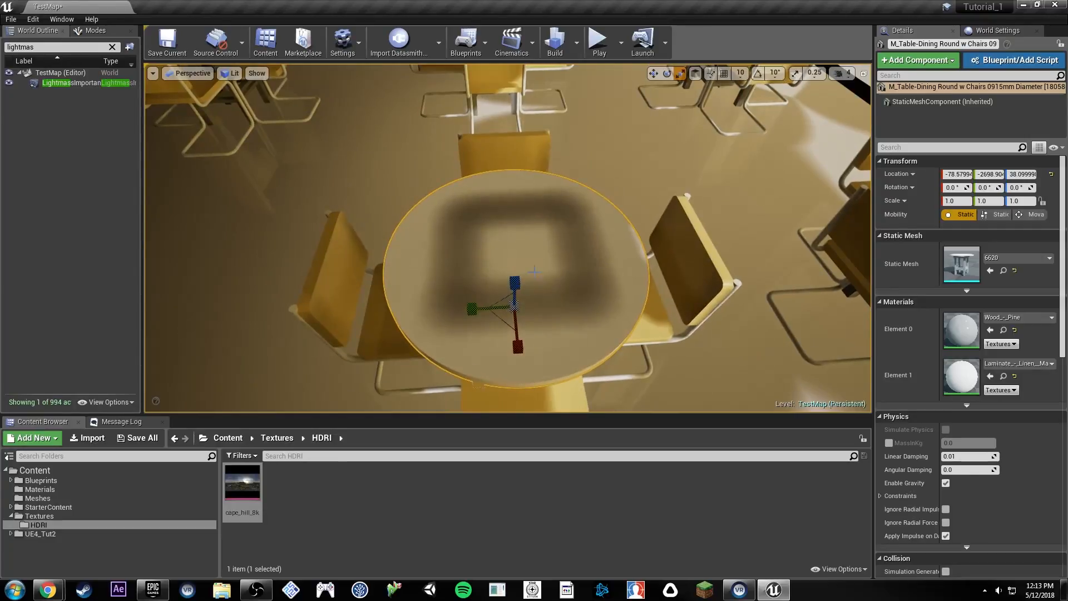
key(alt+0)
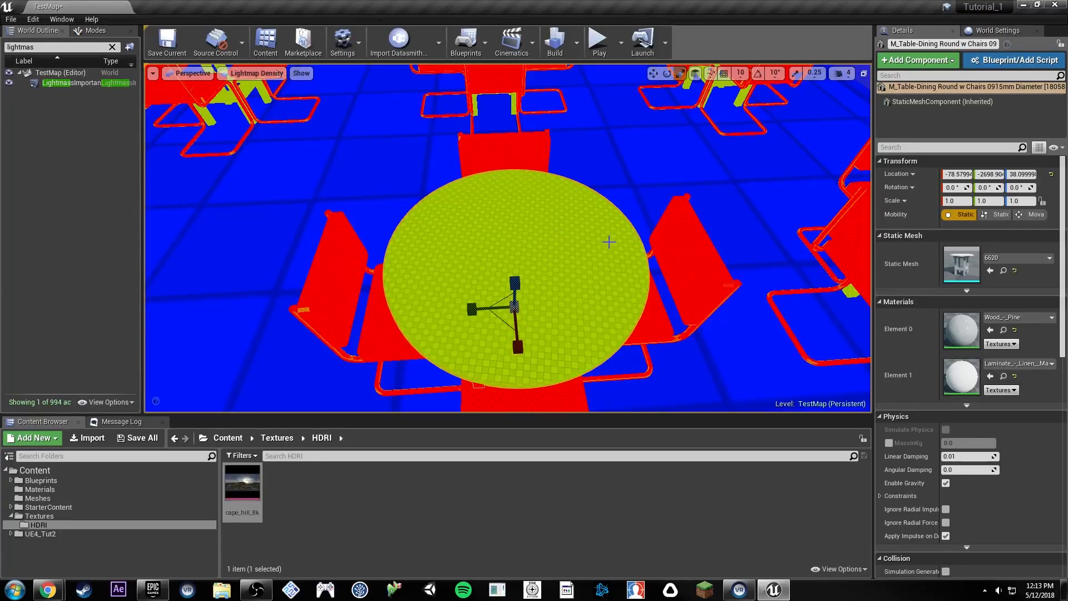
key(alt+4)
Step: Inspect the underside of the selected dining table and the square shadow baked onto its top
right_drag(609, 242, 415, 250)
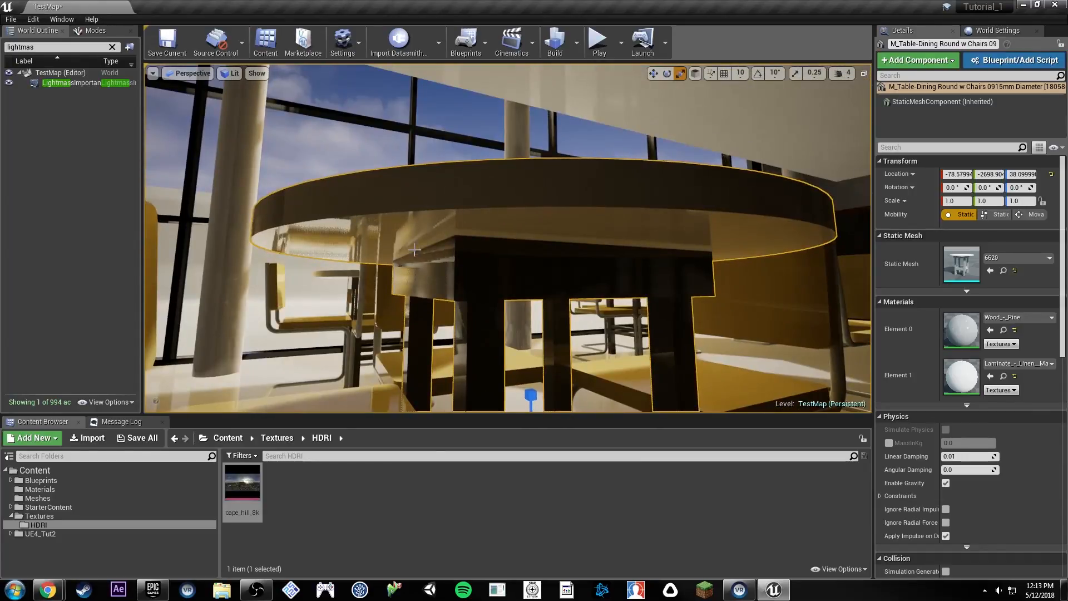
right_drag(495, 264, 434, 245)
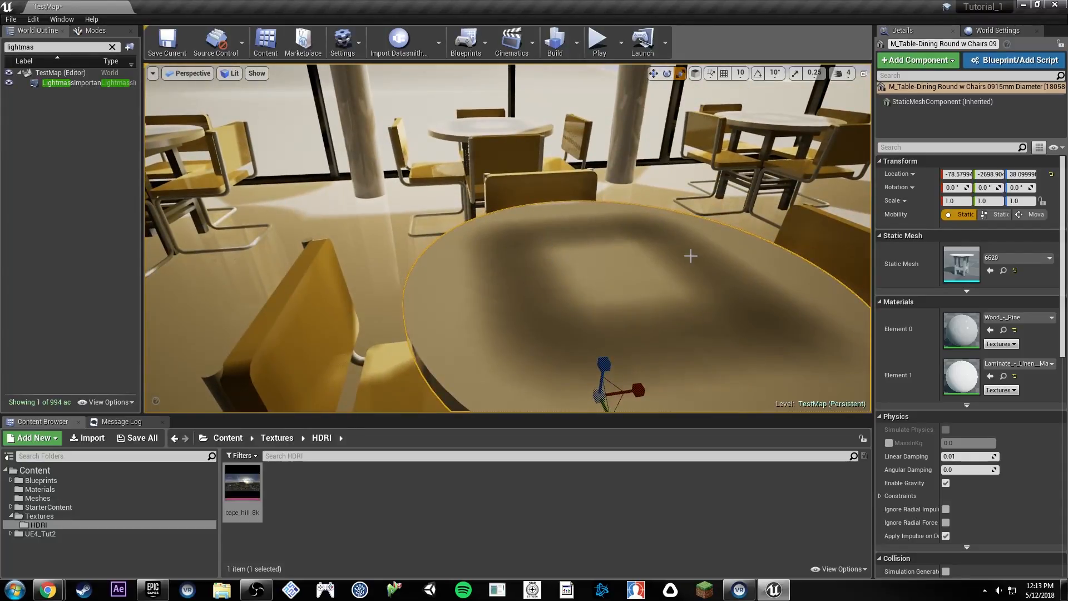
right_drag(691, 256, 618, 214)
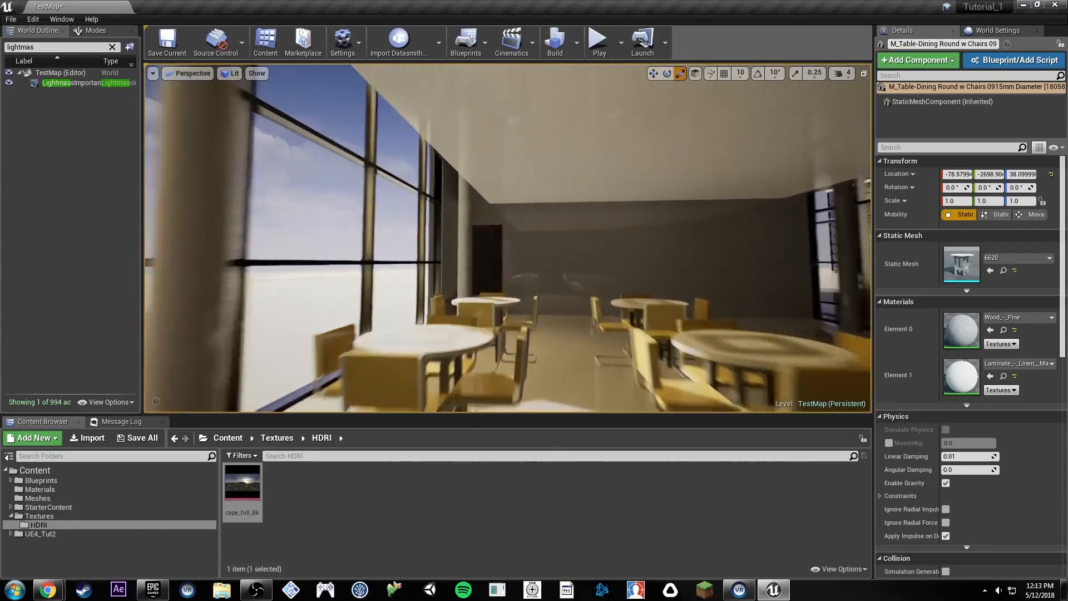
Step: Return to the upper walkway, select the lights in the red ceiling tubes and examine their glow on the ceiling
right_drag(545, 241, 496, 231)
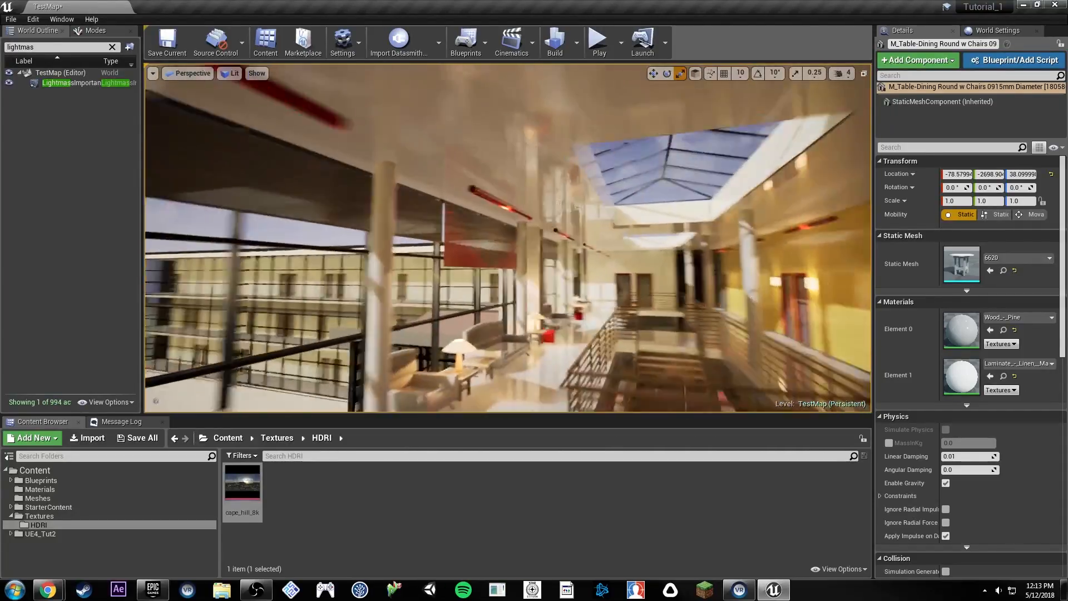
right_drag(373, 169, 406, 184)
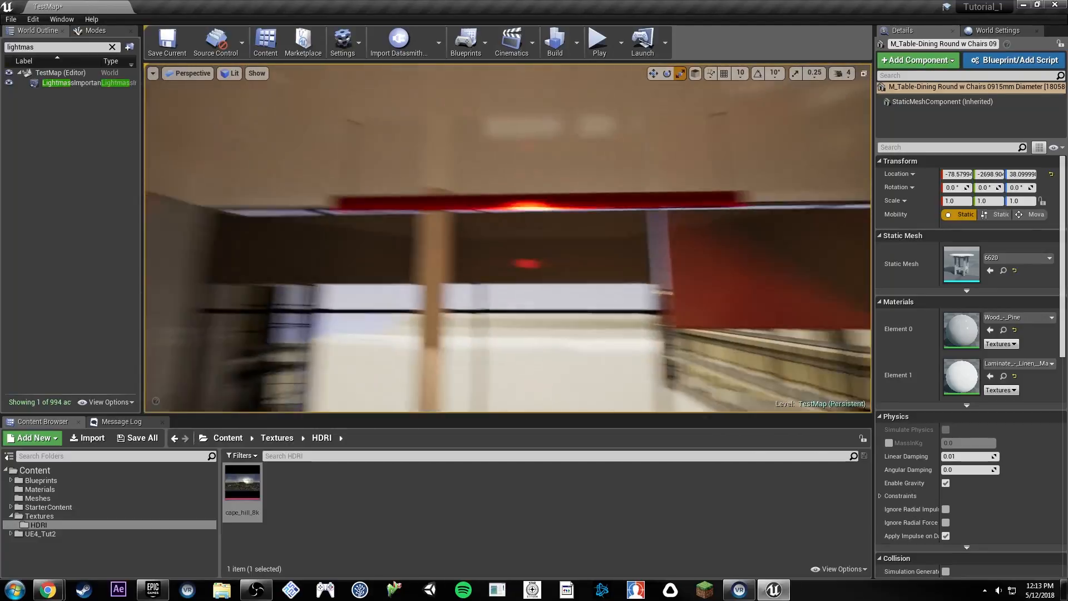
click(531, 214)
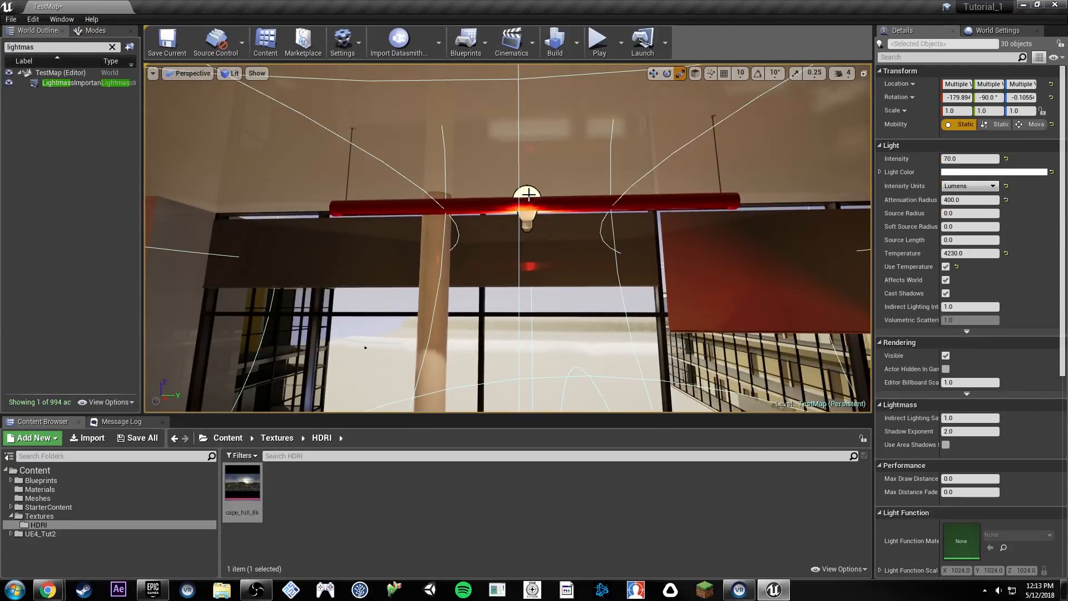
right_drag(531, 223, 607, 219)
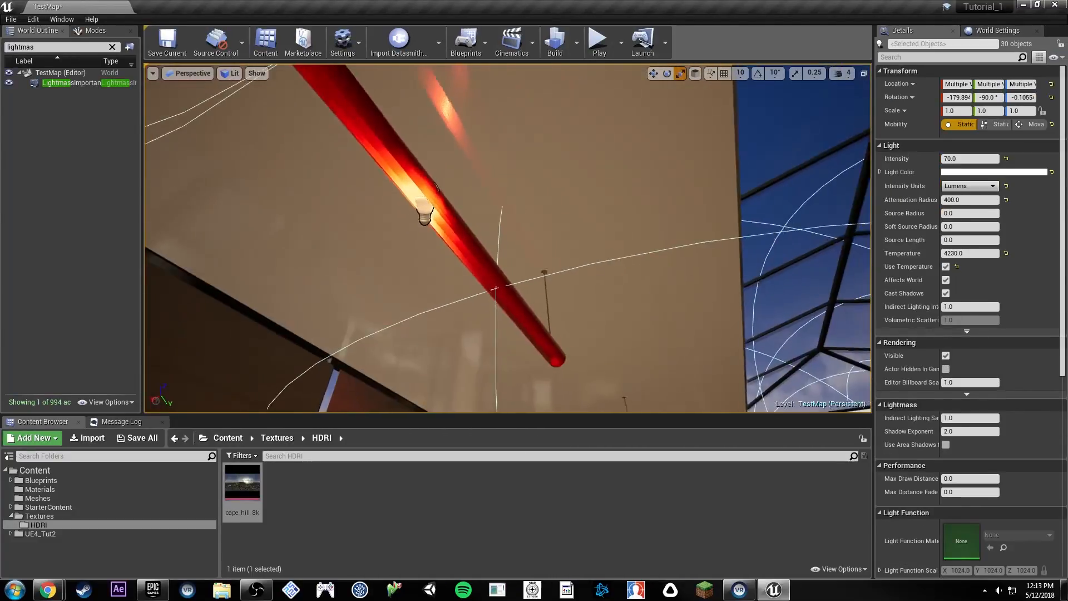
right_drag(389, 145, 395, 144)
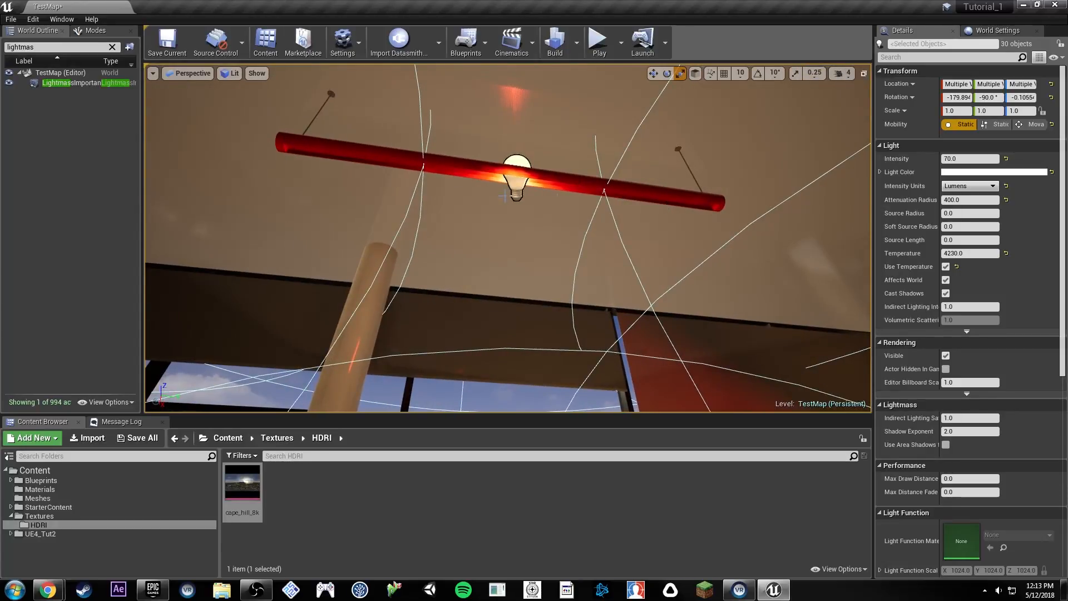
mouse_move(611, 332)
right_down()
mouse_move(610, 261)
mouse_move(613, 317)
right_up()
right_drag(472, 251, 372, 211)
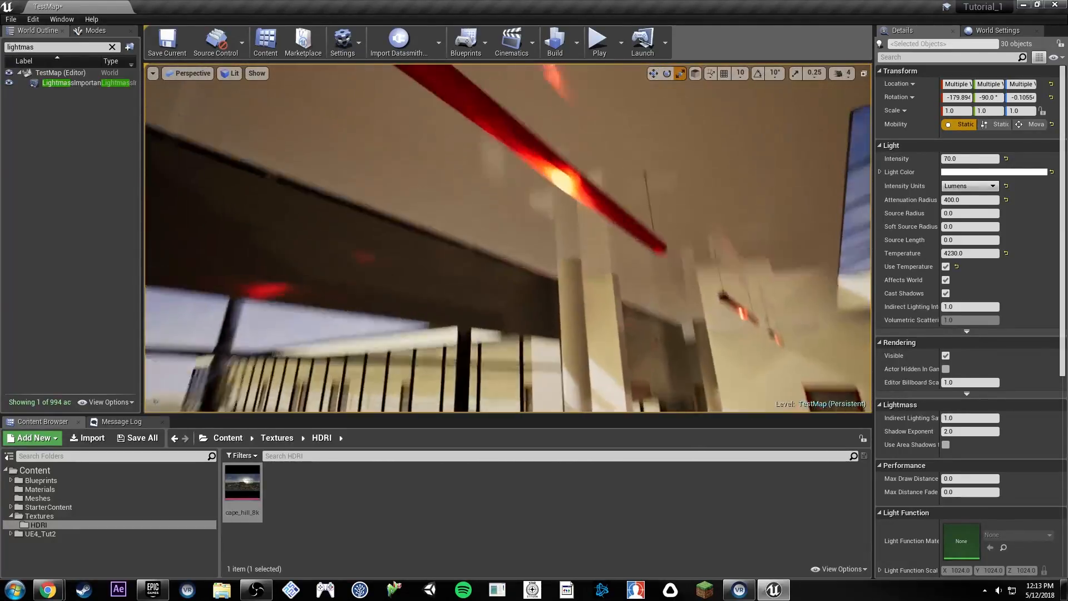
right_drag(549, 231, 549, 231)
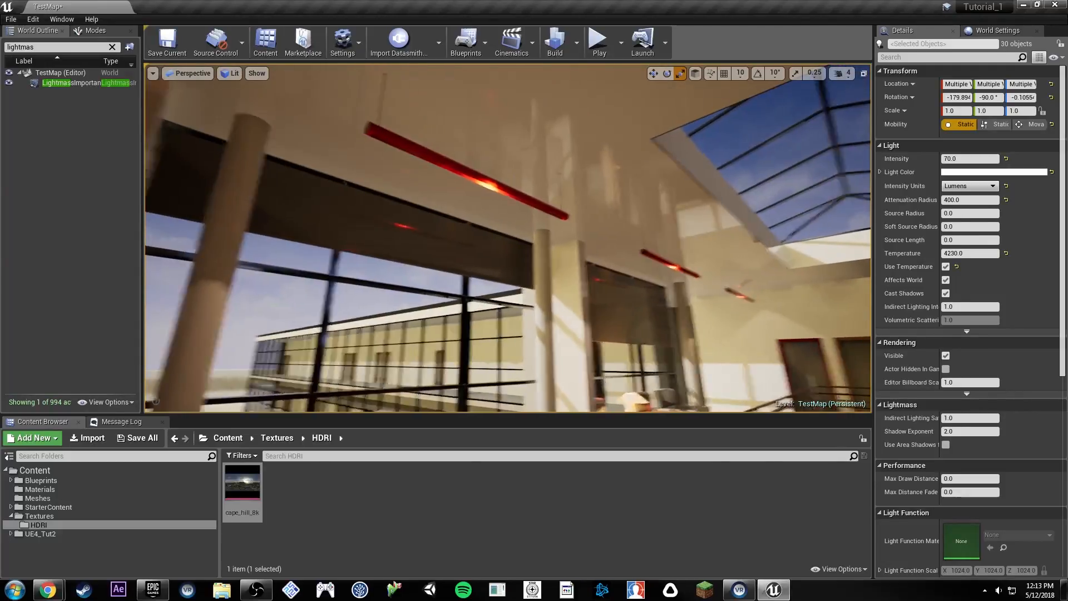
Step: Toggle Game View to check the walkway with and without the light icons
key(g)
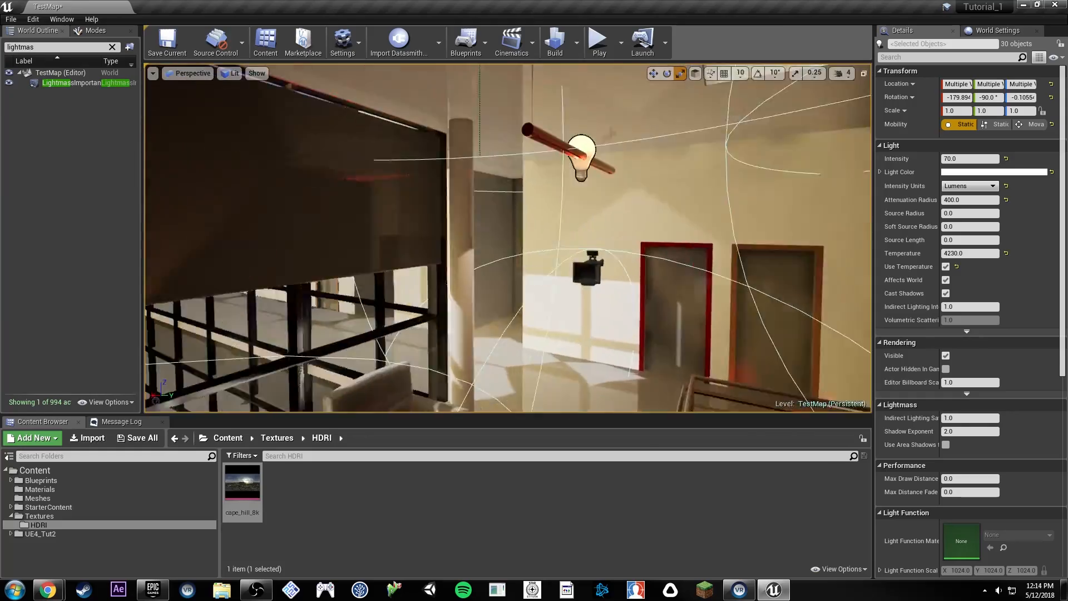
right_drag(508, 238, 231, 240)
mouse_move(573, 181)
right_down()
mouse_move(710, 179)
mouse_move(575, 185)
right_up()
key(g)
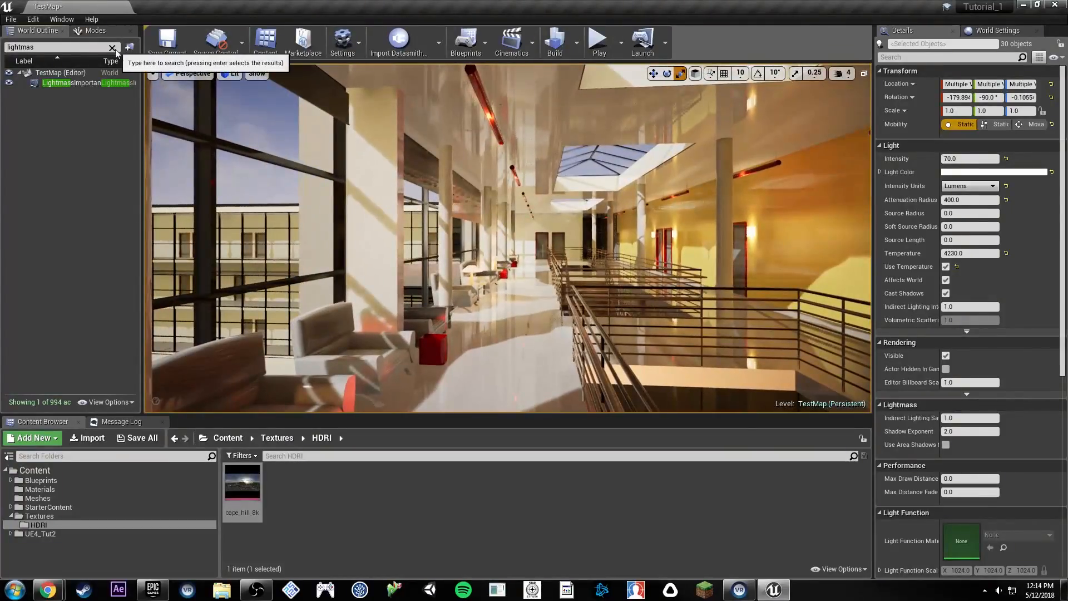
Step: Widen the World Outliner and replace its filter with "refl"
click(112, 47)
right_drag(481, 199, 516, 212)
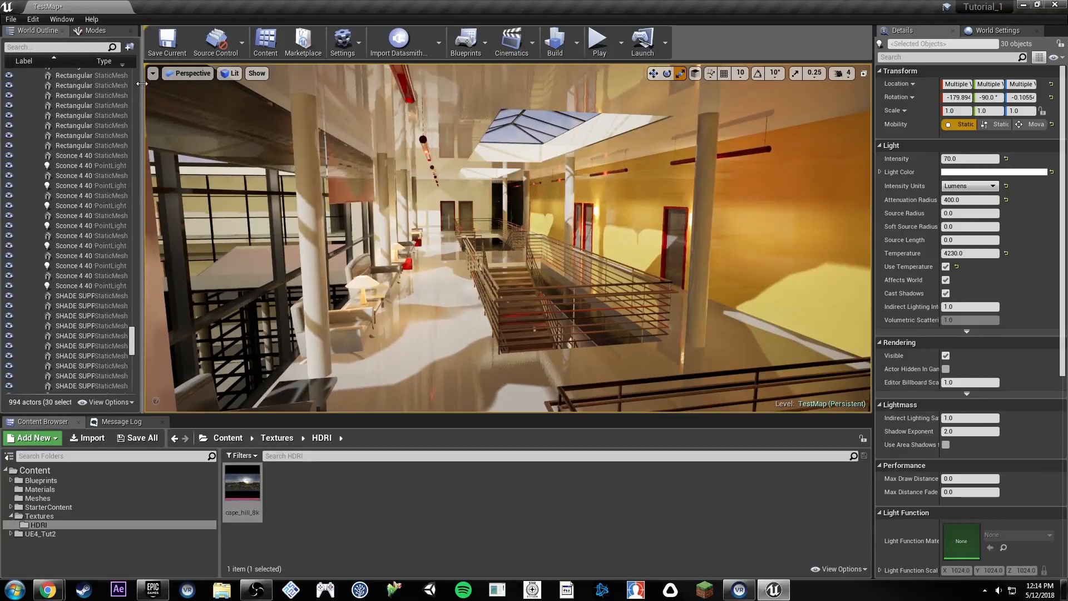
drag(142, 89, 213, 89)
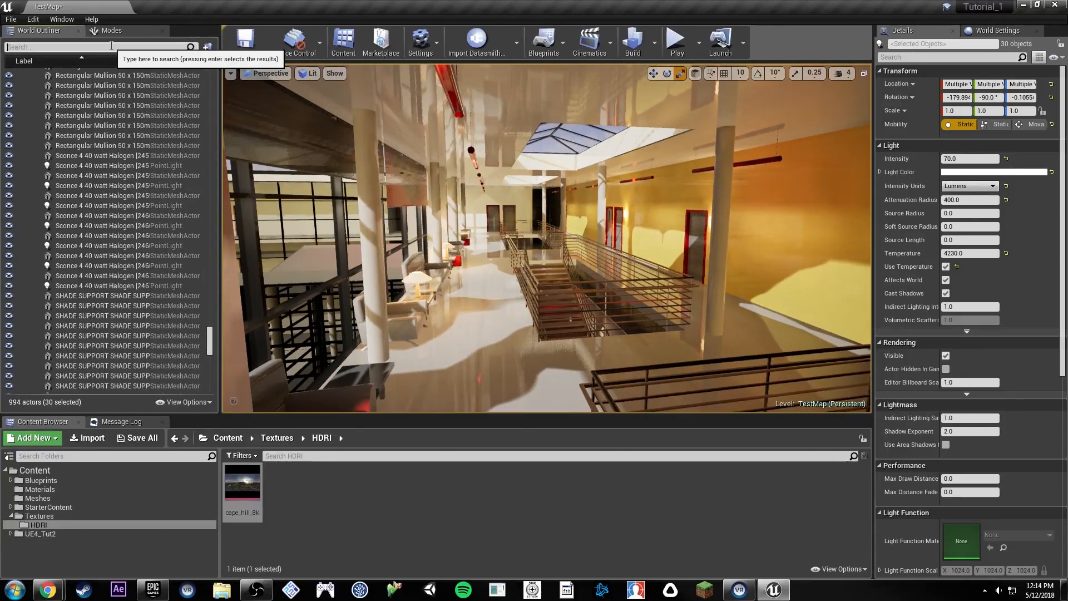
click(111, 46)
text(refl)
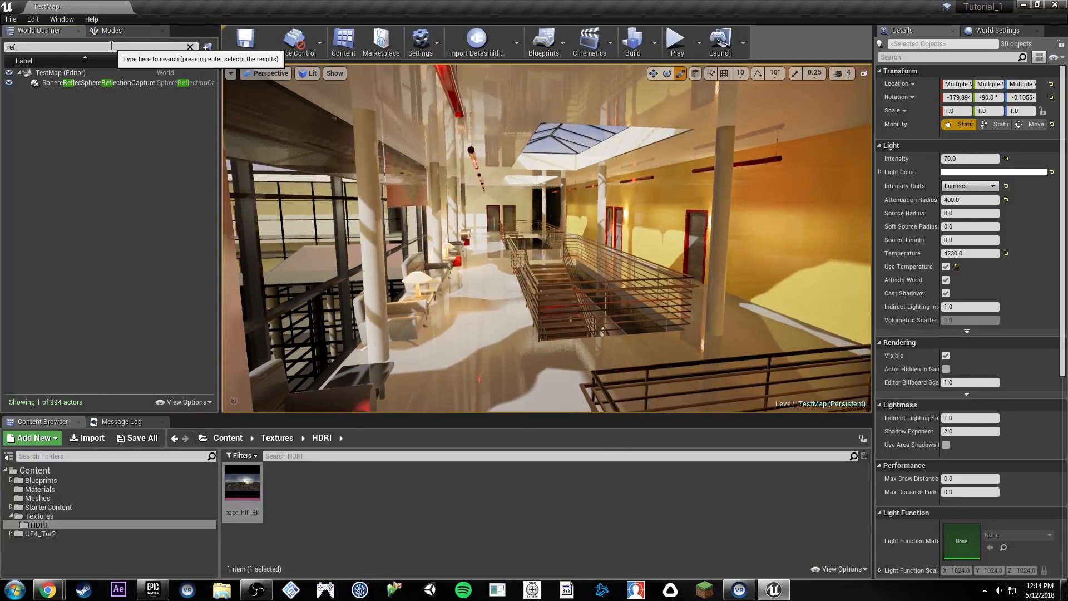
Step: Delete the existing sphere reflection capture from the level and rebuild the reflection captures
double_click(111, 83)
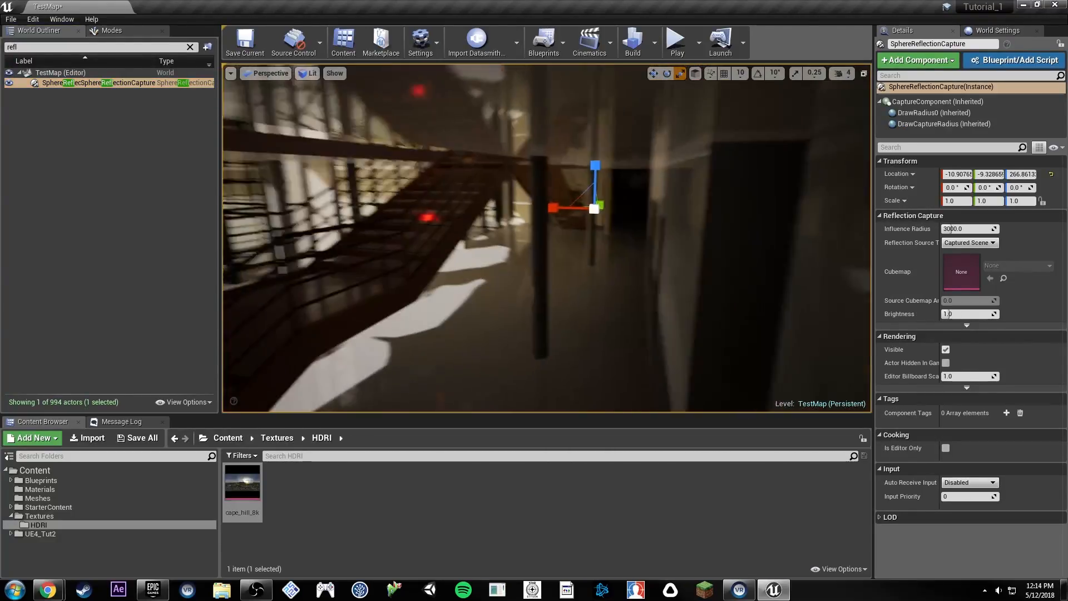
key(g)
right_drag(709, 236, 643, 207)
key(Delete)
click(654, 42)
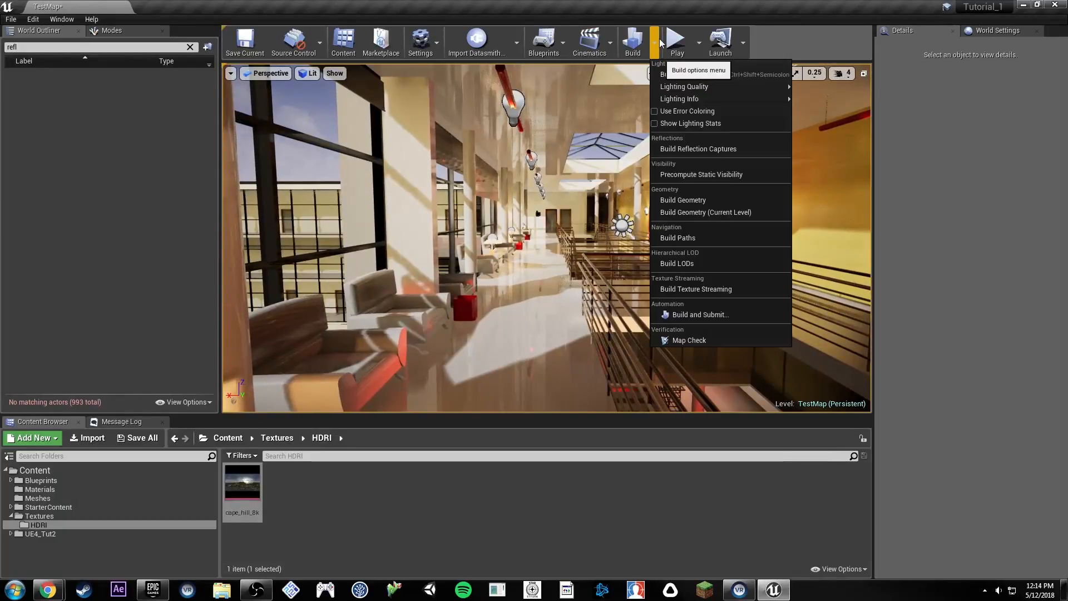
click(676, 148)
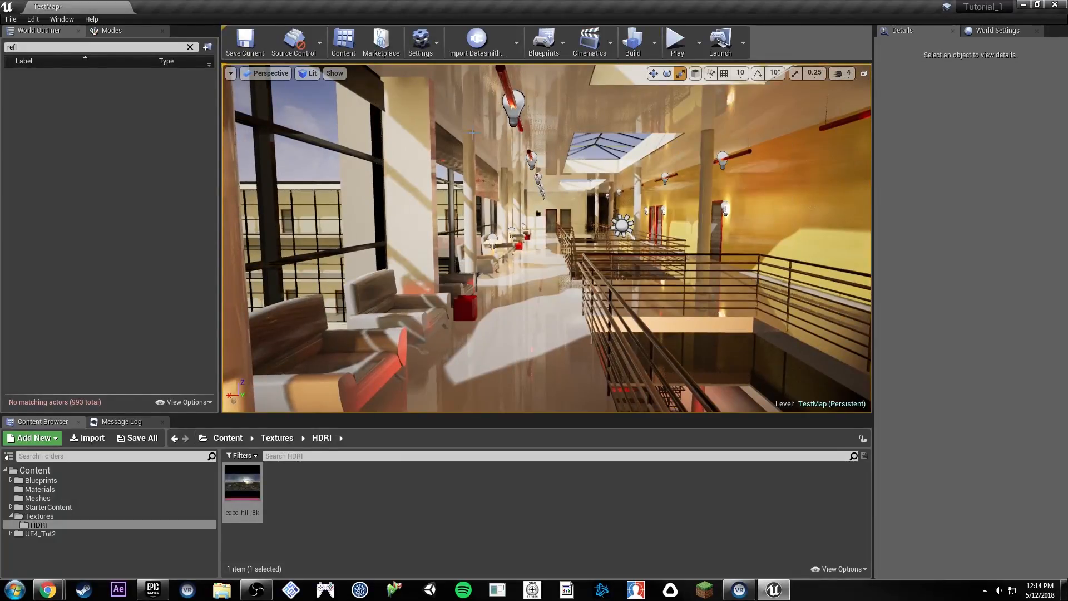
Step: Search the placeable actors for "reflec"
click(111, 30)
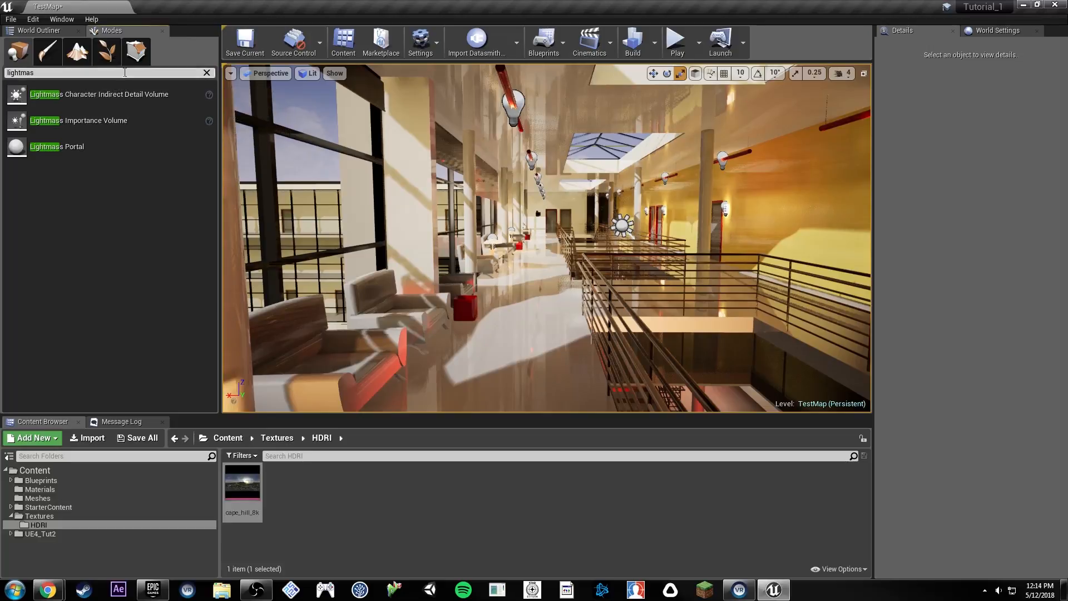
text(refle)
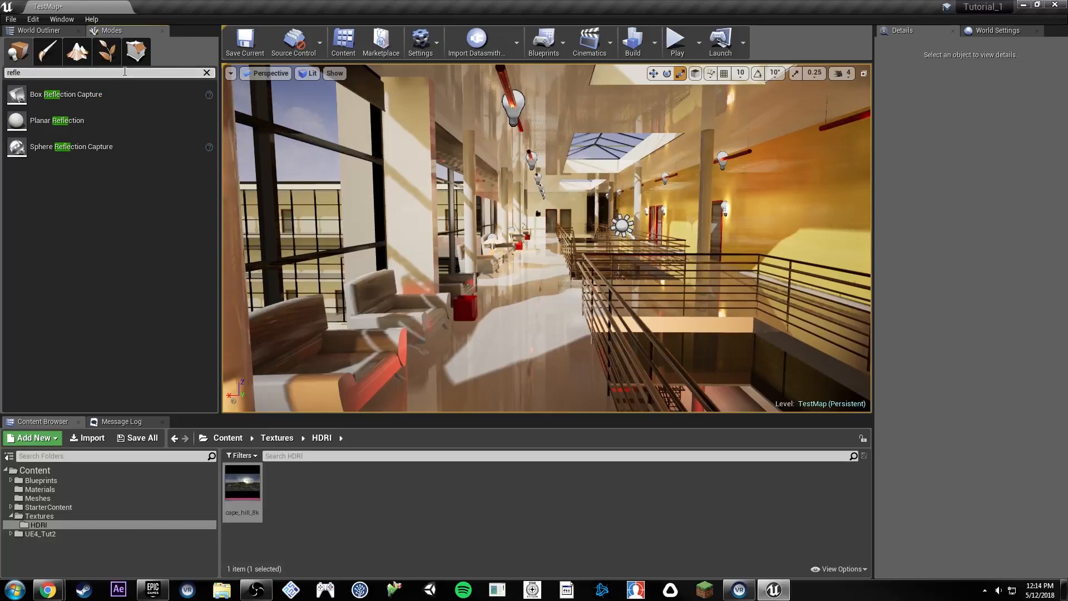
text(c)
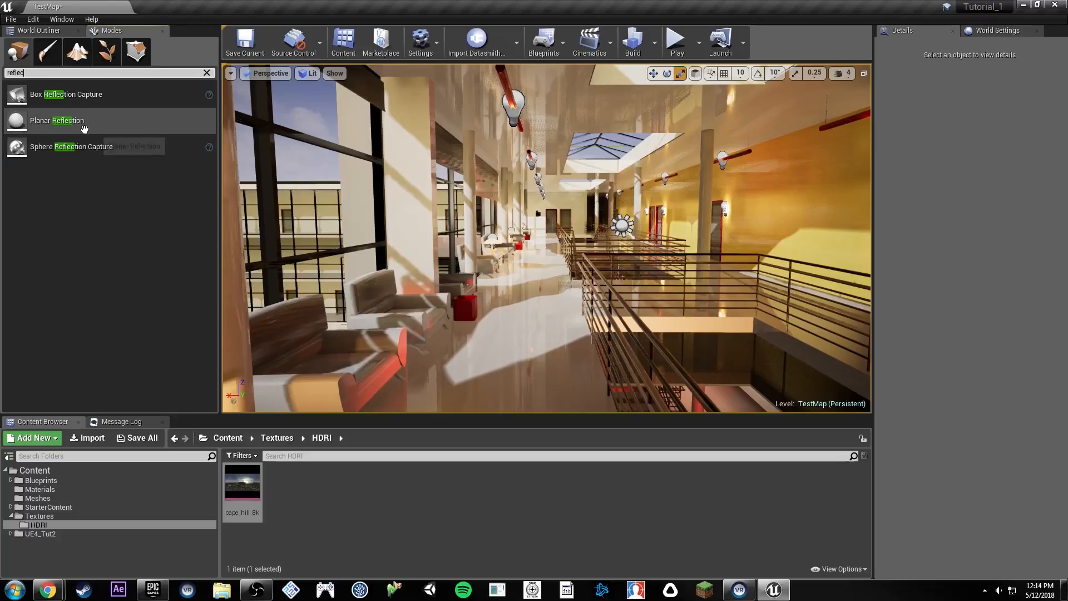
Step: Try placing a Planar Reflection actor in the upper walkway and rotating it
drag(84, 129, 497, 207)
key(s)
right_drag(497, 207, 368, 245)
key(e)
drag(582, 188, 540, 221)
mouse_move(581, 200)
mouse_down()
mouse_move(585, 209)
mouse_move(581, 201)
mouse_up()
right_drag(581, 201, 595, 166)
key(Escape)
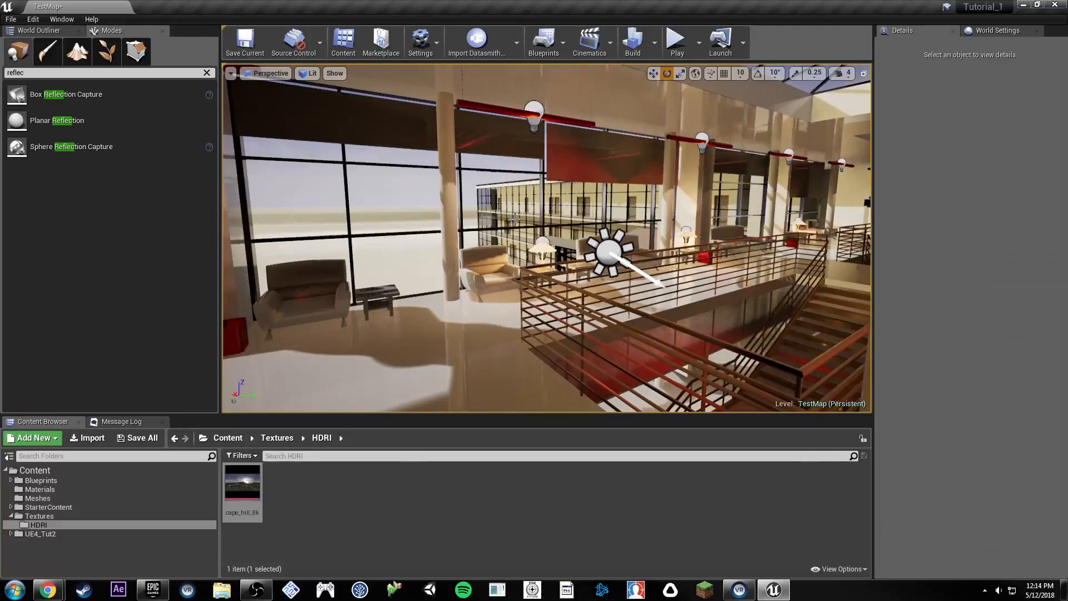
Step: Try placing a Box Reflection Capture on the upper walkway, and remove it again
right_drag(477, 200, 598, 203)
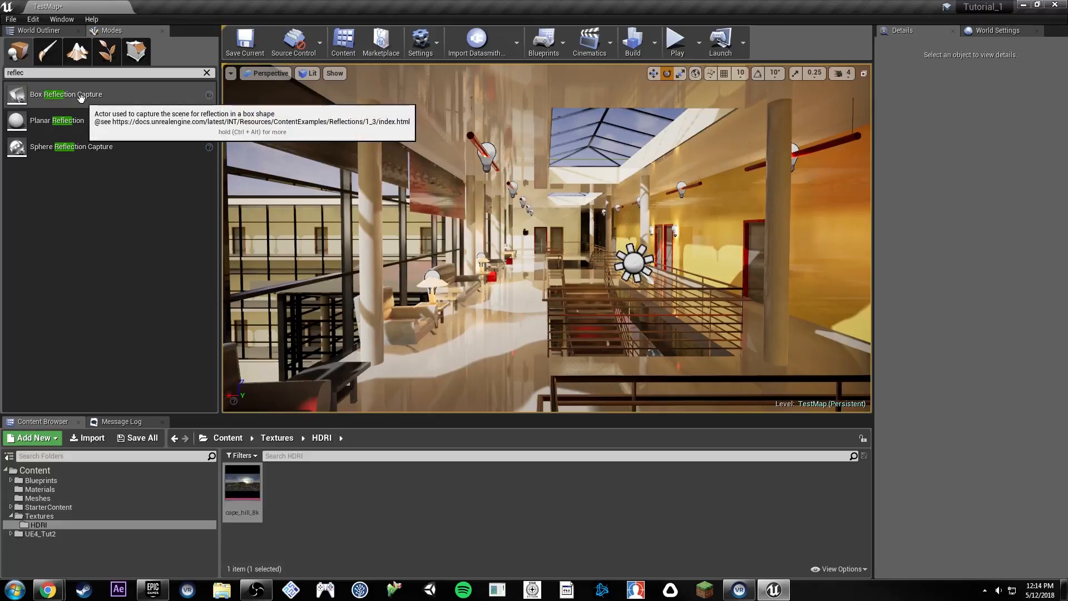
drag(81, 98, 501, 345)
key(Delete)
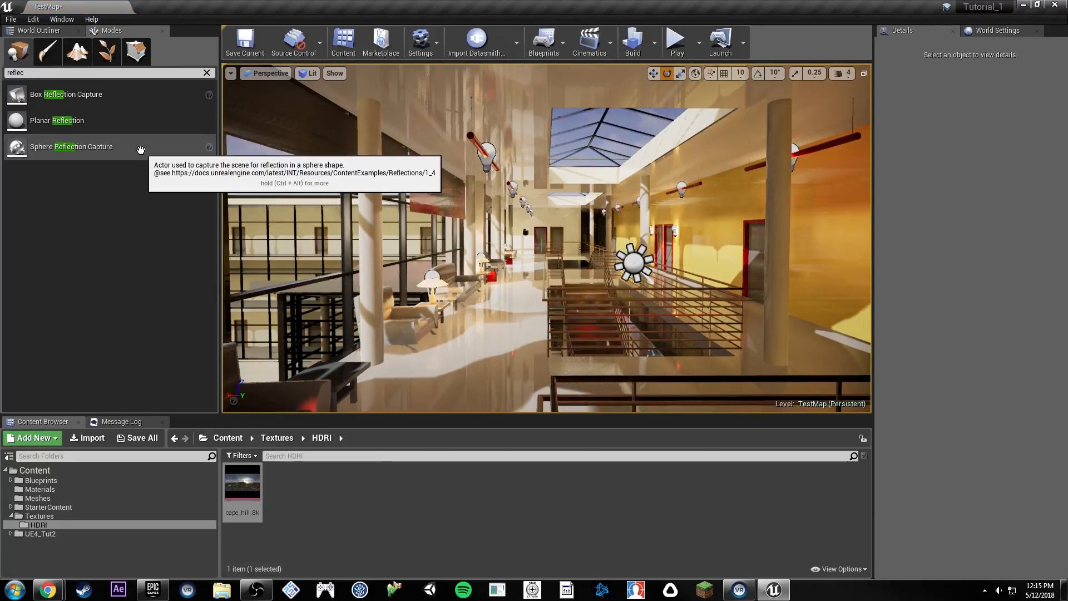
Step: Place a Sphere Reflection Capture on the upper walkway and raise it well above the floor, to about Z 986
drag(139, 146, 490, 337)
key(s)
right_drag(525, 331, 517, 356)
key(r)
drag(498, 273, 639, 139)
right_drag(639, 139, 665, 132)
Step: Try an influence radius of 100 on the new sphere reflection capture
click(971, 229)
text(10)
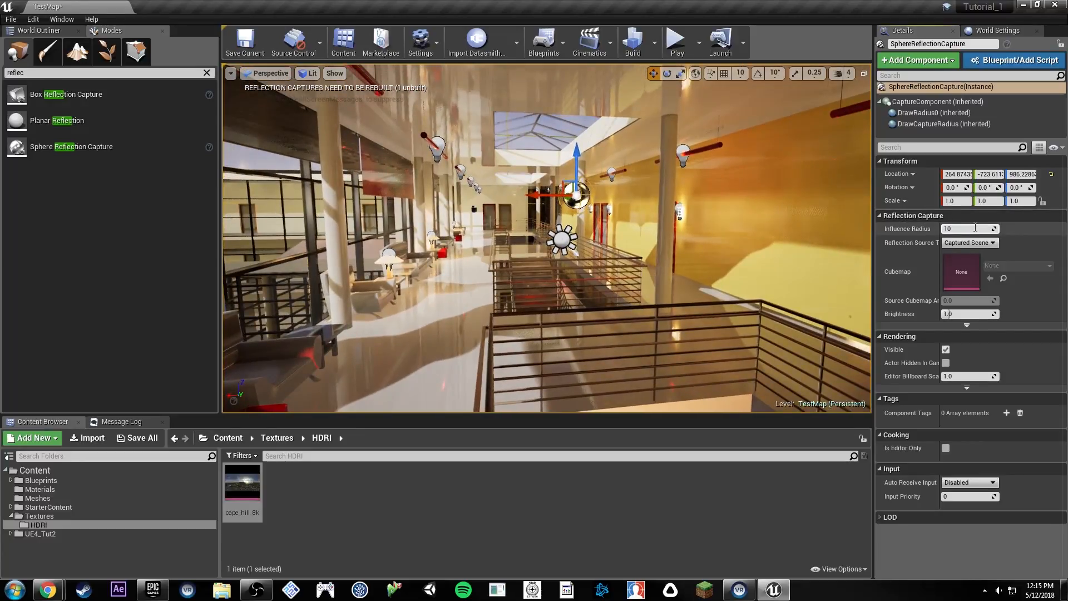
text(0)
key(Return)
Step: Lower the sphere capture close to the walkway floor, about Z 793, and try an influence radius of 300
key(w)
right_drag(538, 246, 563, 288)
drag(529, 172, 532, 394)
right_drag(532, 394, 511, 406)
right_drag(589, 270, 586, 303)
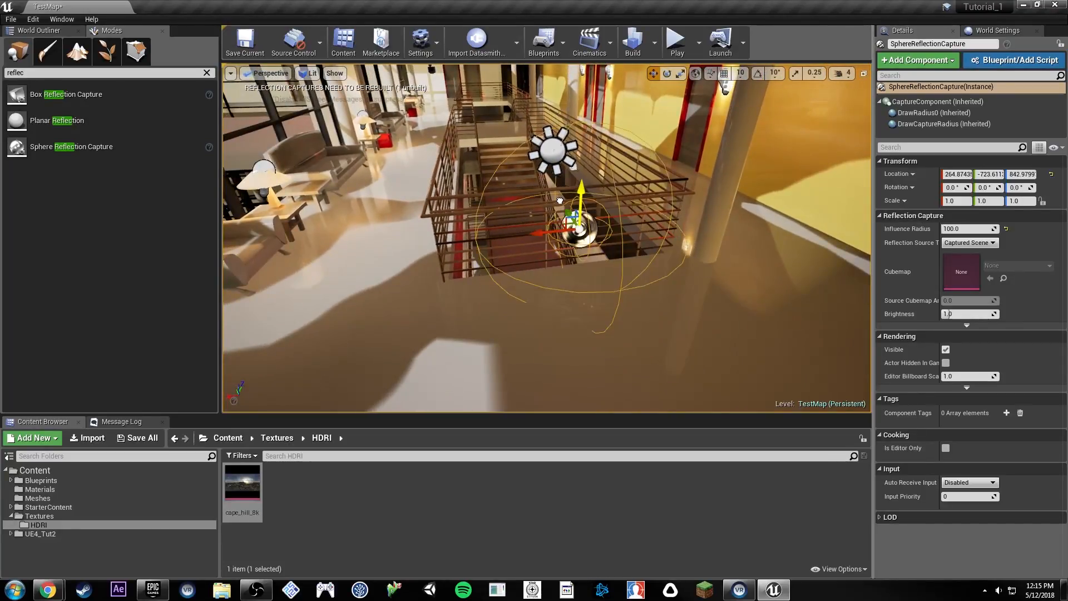
drag(560, 201, 540, 275)
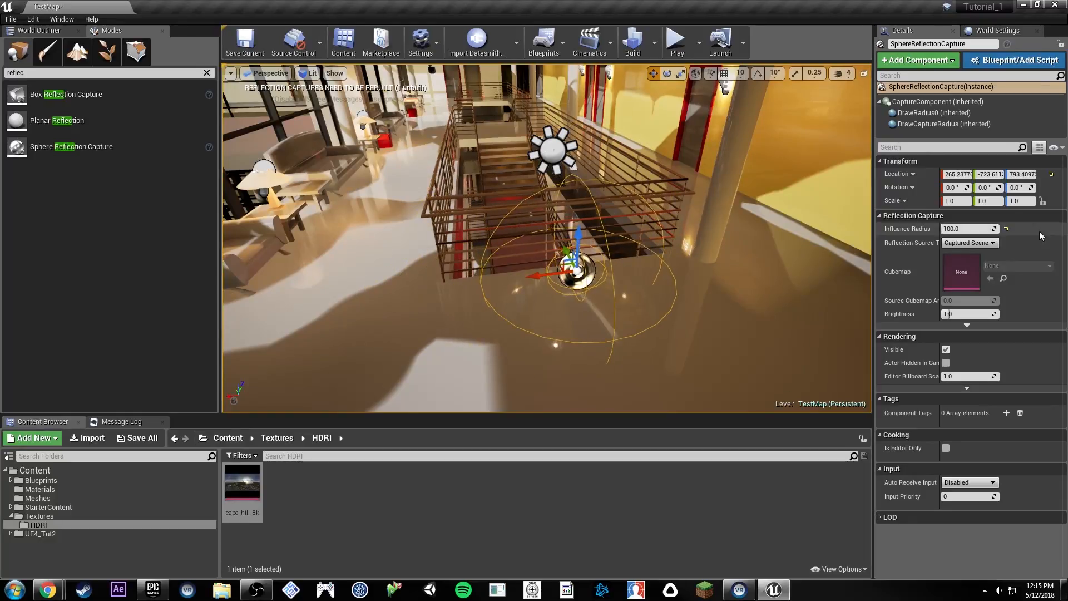
click(967, 229)
text(300)
key(Return)
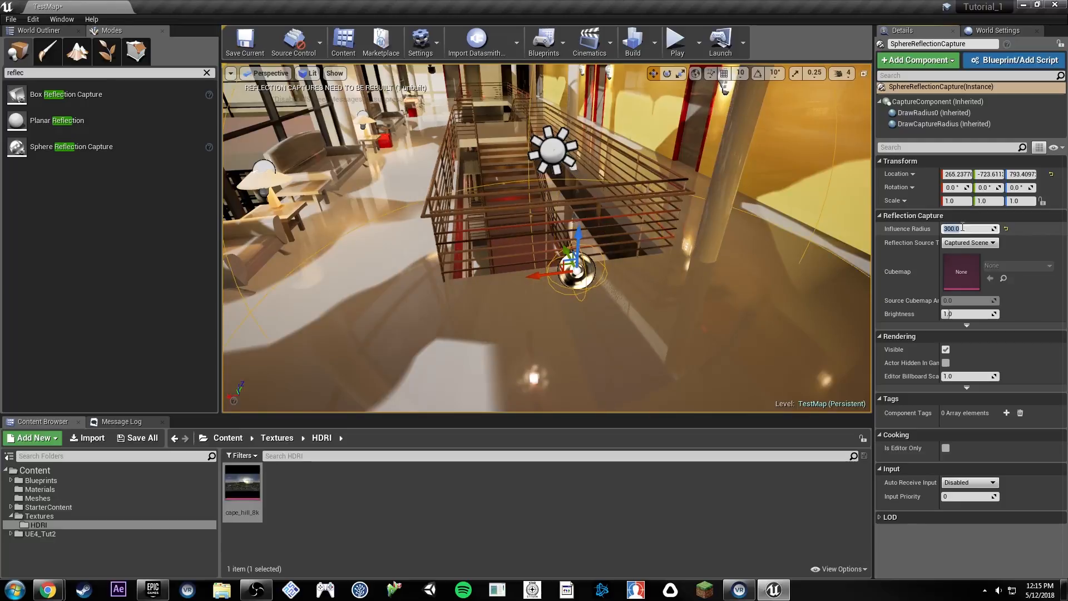
key(f)
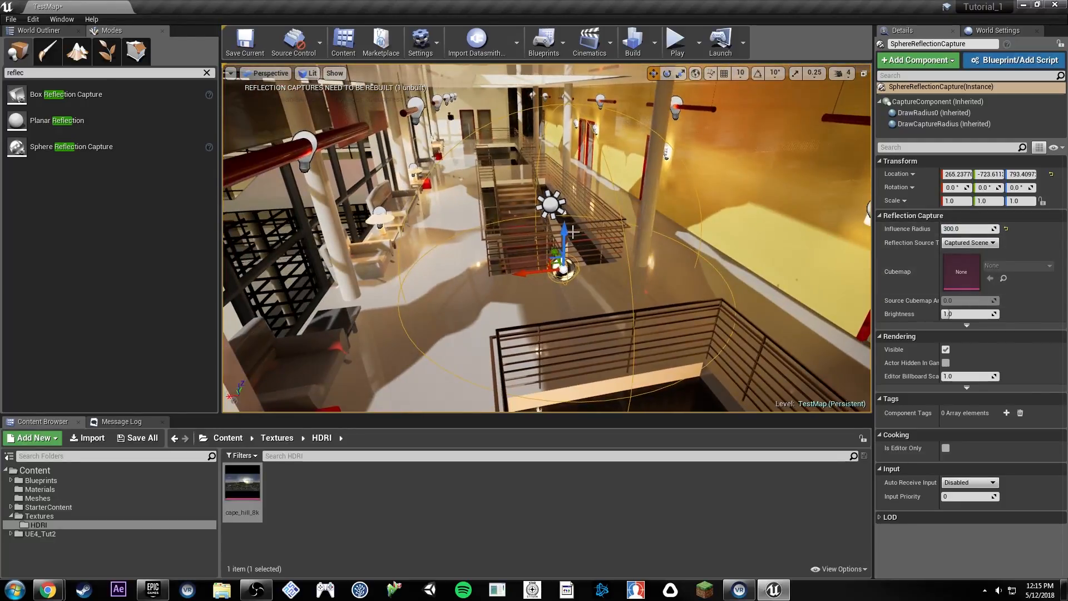
Step: Raise the sphere capture to about Z 970 above the walkway and set its influence radius to 600
drag(573, 231, 584, 133)
key(w)
mouse_move(584, 133)
right_down()
mouse_move(568, 136)
mouse_move(605, 139)
mouse_move(579, 139)
mouse_move(592, 117)
right_up()
key(s)
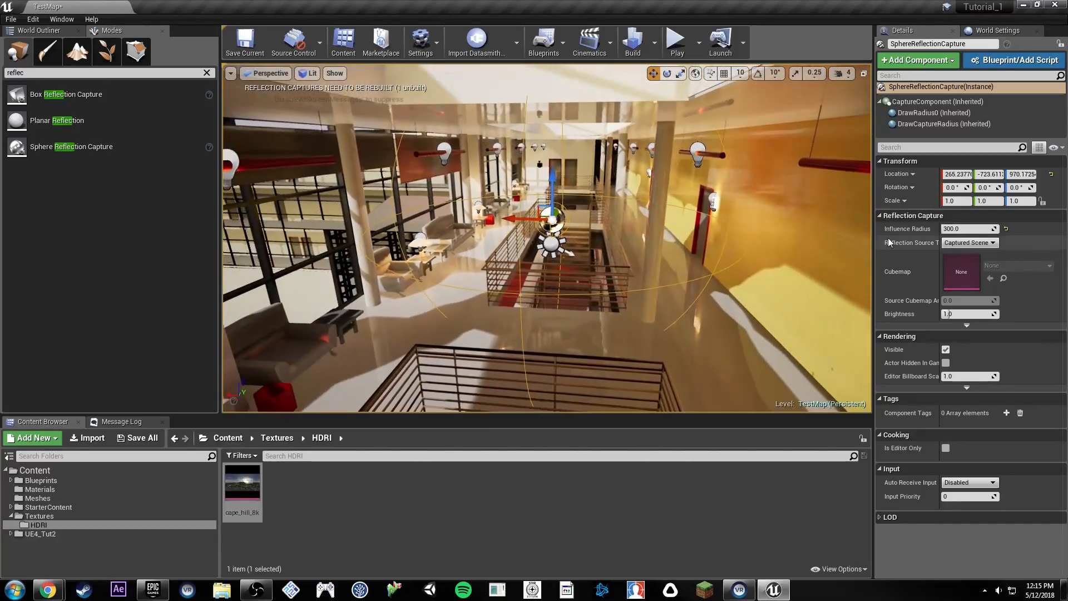
click(982, 230)
text(600)
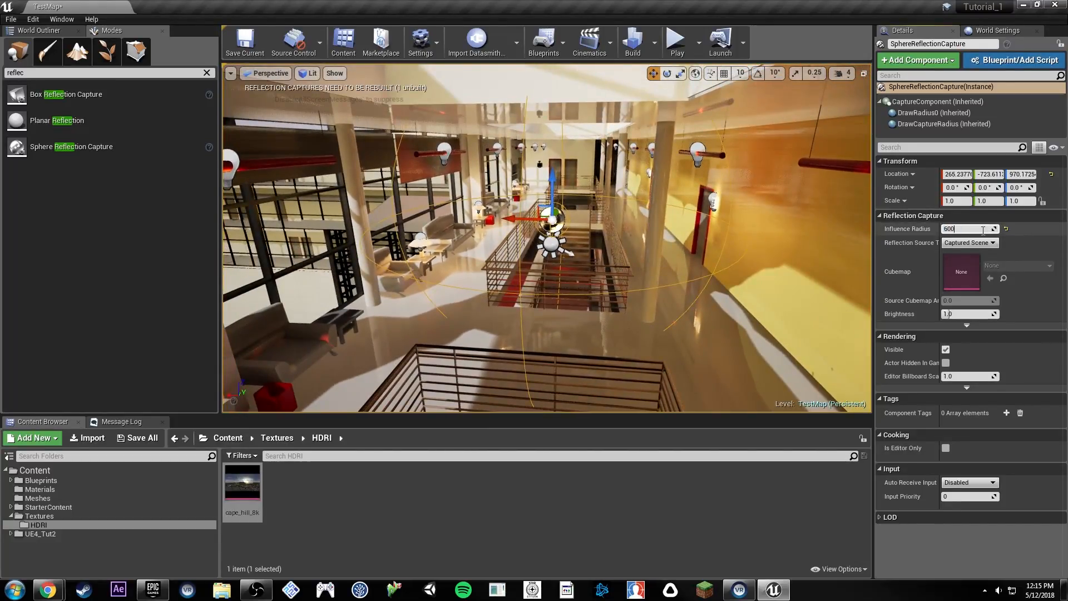
key(Return)
Step: Duplicate the sphere capture several times along the upper walkway so that copies cover both ends of the corridor
key(a)
mouse_move(779, 223)
right_down()
mouse_move(785, 211)
mouse_move(759, 214)
right_up()
key(d)
key(a)
key(s)
right_drag(415, 207, 483, 223)
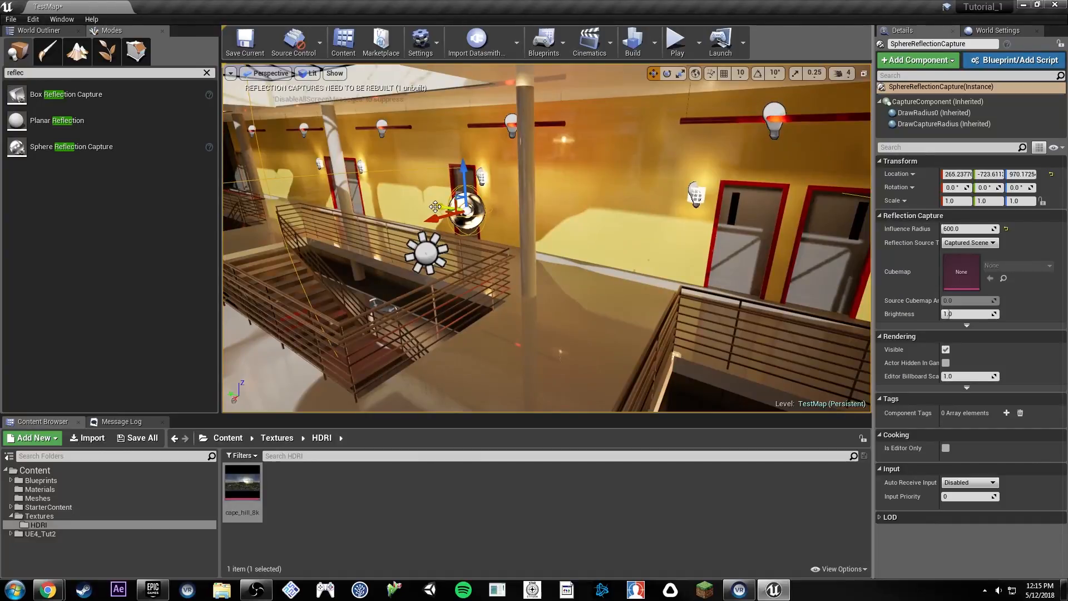
alt+drag(439, 207, 784, 245)
right_drag(689, 263, 858, 249)
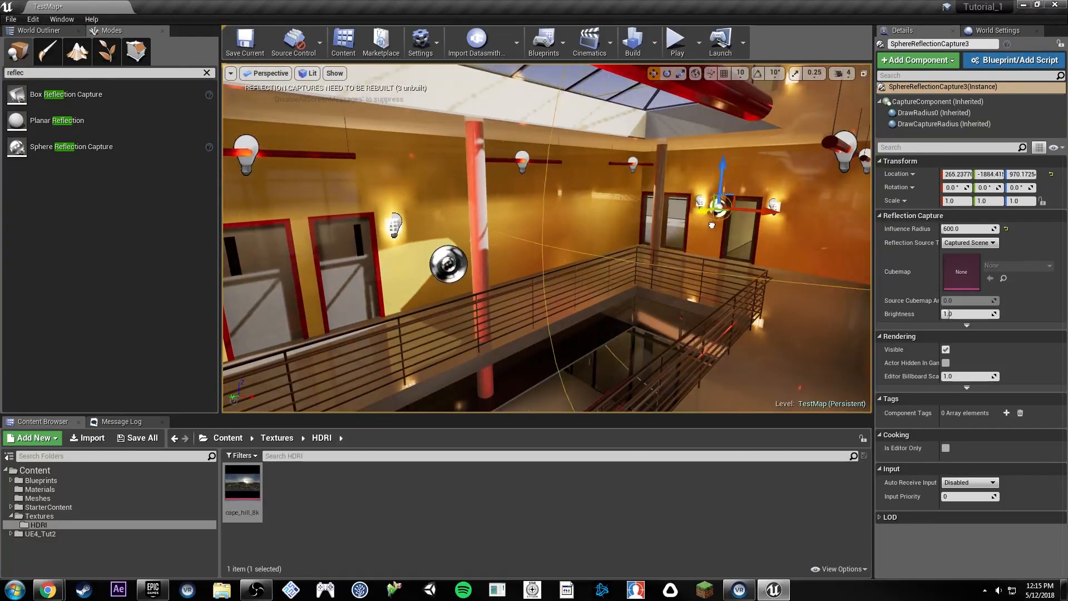
key(w)
right_drag(698, 230, 619, 221)
key(s)
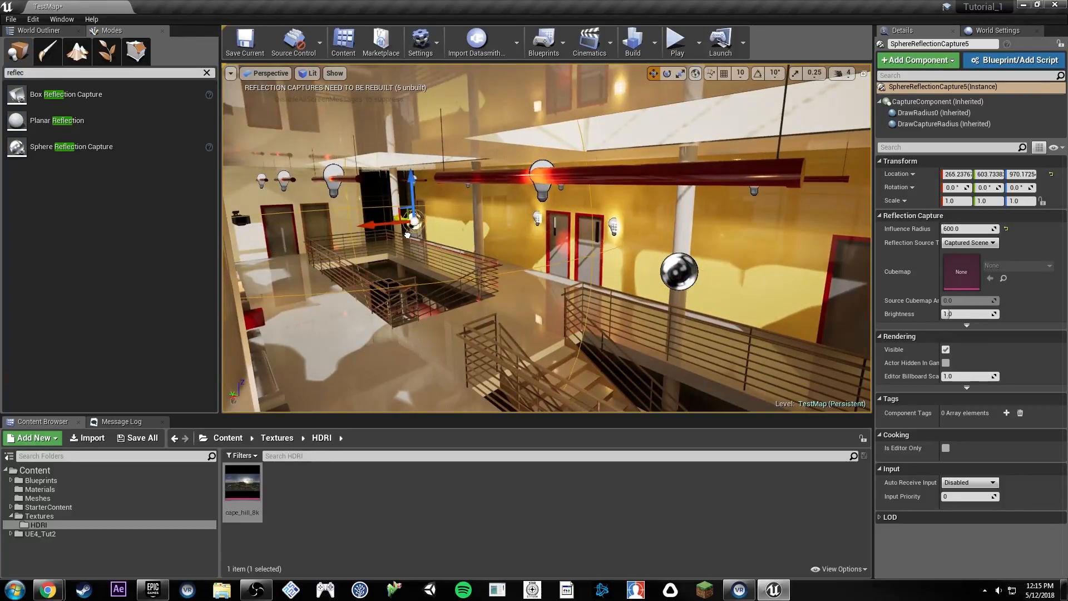
Step: Duplicate the sphere capture at the walkway's end straight down to the lower floor, at about Z 257
right_drag(408, 235, 420, 237)
key(w)
key(q)
click(457, 188)
alt+drag(456, 144, 462, 400)
key(w)
right_drag(462, 389, 499, 336)
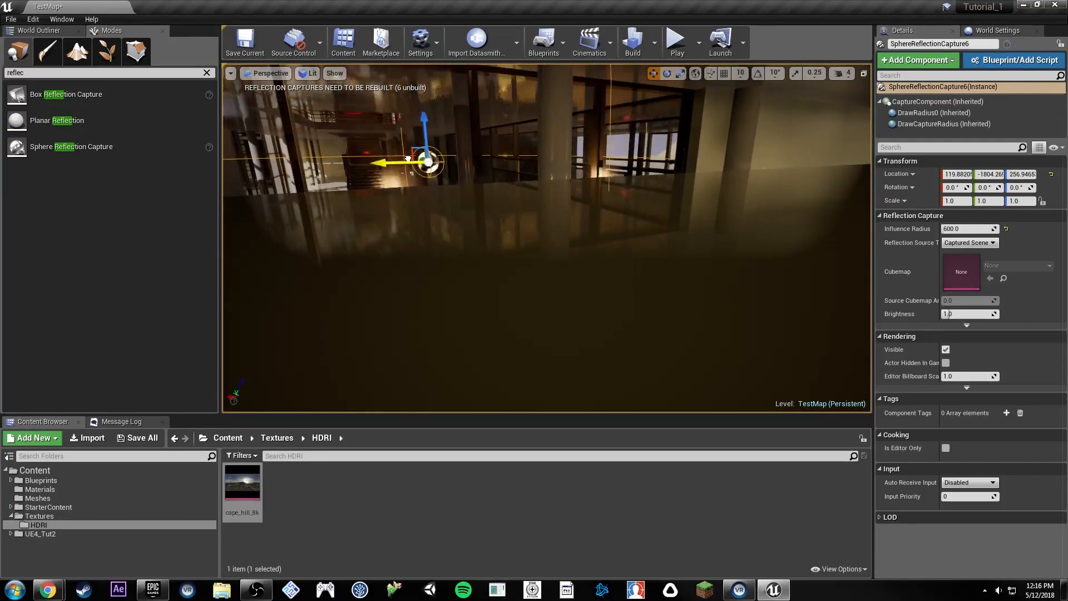
Step: Move the lower-floor capture into the dining area among the tables and lower it to about Z 146
drag(408, 159, 409, 169)
key(a)
right_drag(407, 171, 518, 173)
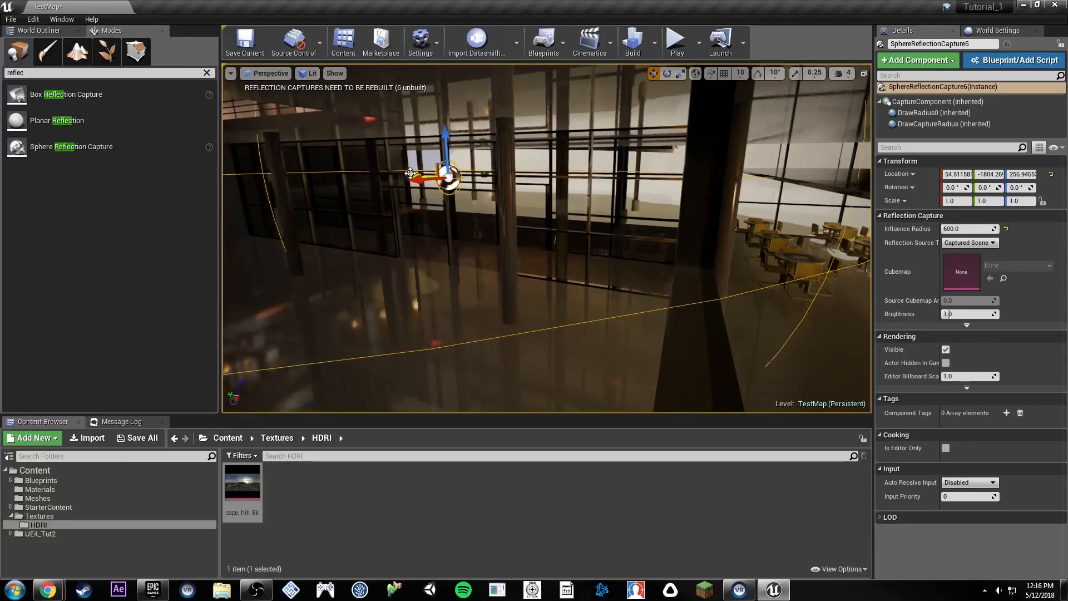
key(w)
right_drag(517, 223, 623, 223)
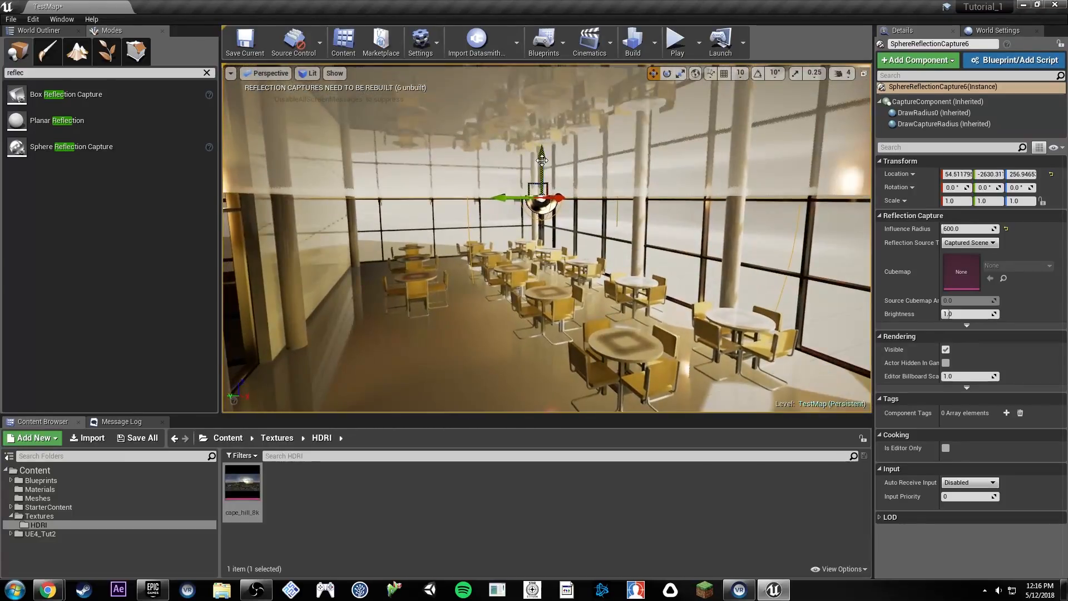
drag(542, 237, 542, 240)
right_drag(542, 240, 617, 264)
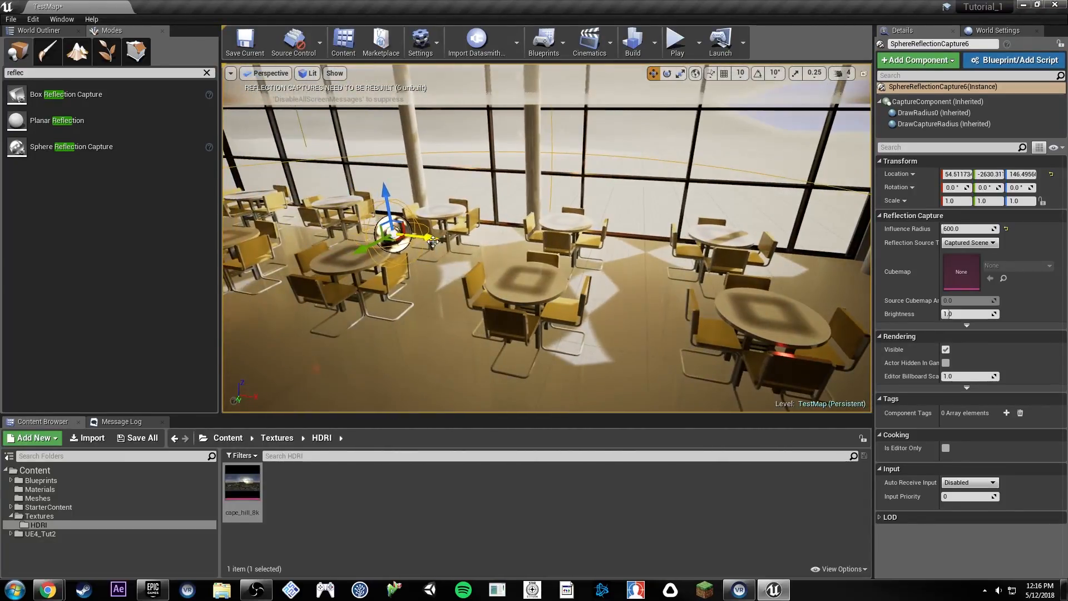
right_drag(801, 237, 868, 240)
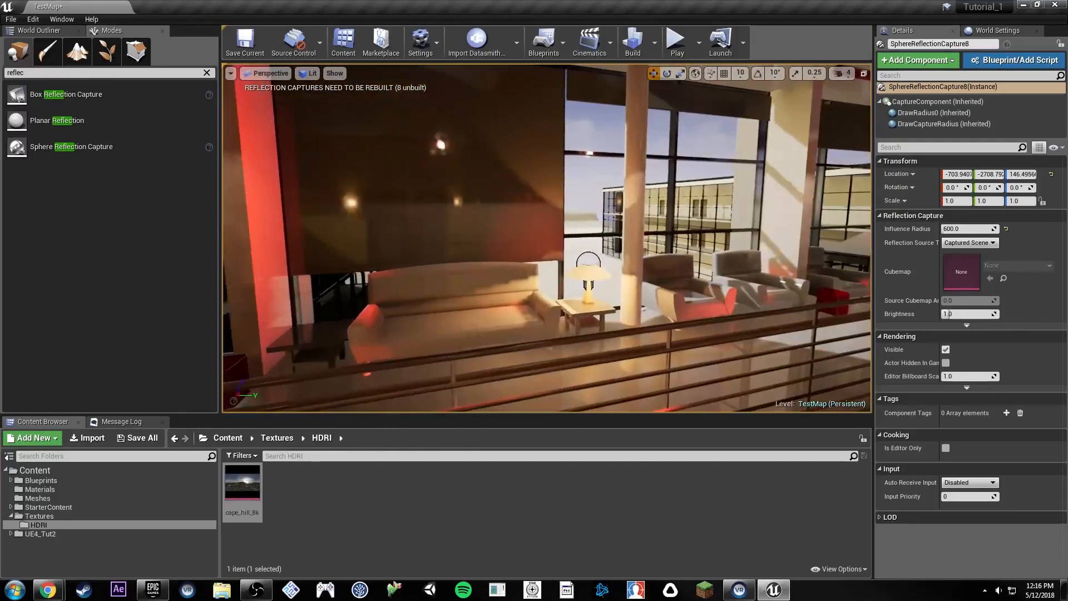
Step: Duplicate an upper walkway capture and move the copy beside the lamp table and sofas along the windows
key(w)
right_drag(546, 238, 606, 256)
key(s)
key(w)
key(s)
right_drag(571, 303, 683, 202)
key(w)
key(s)
key(e)
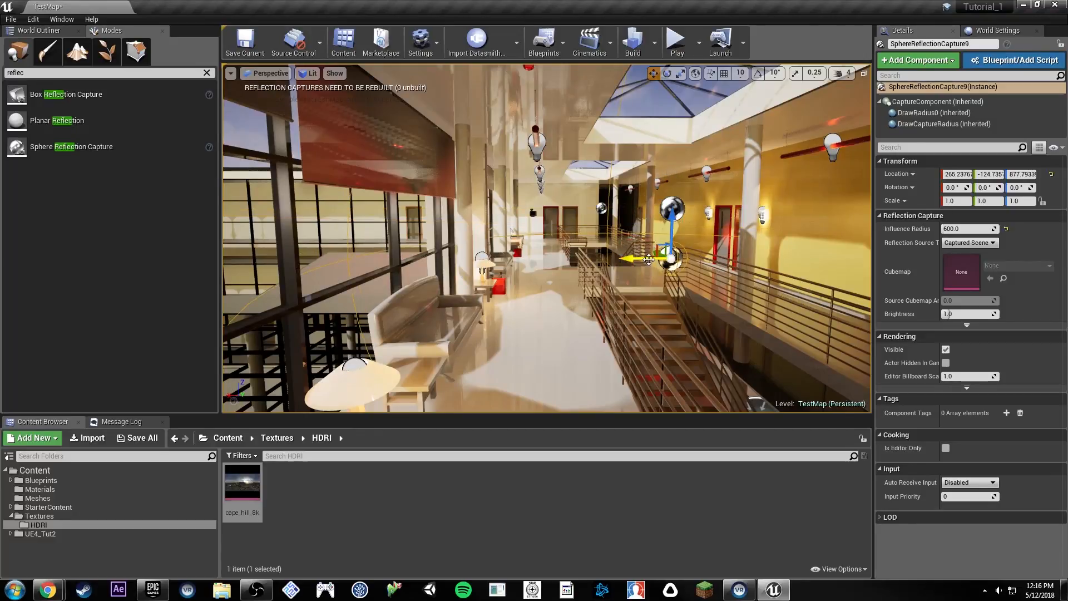
drag(501, 253, 426, 316)
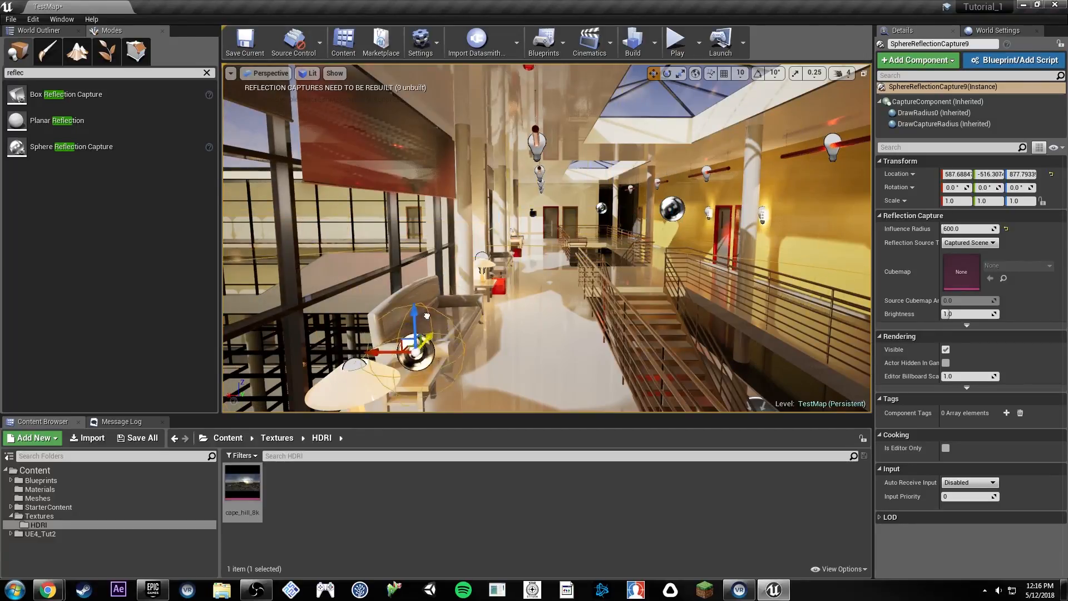
key(s)
right_drag(442, 322, 348, 333)
Step: Set the seating-area capture's influence radius to 150 and reposition it just beyond the lamp table, at about Z 840
click(970, 229)
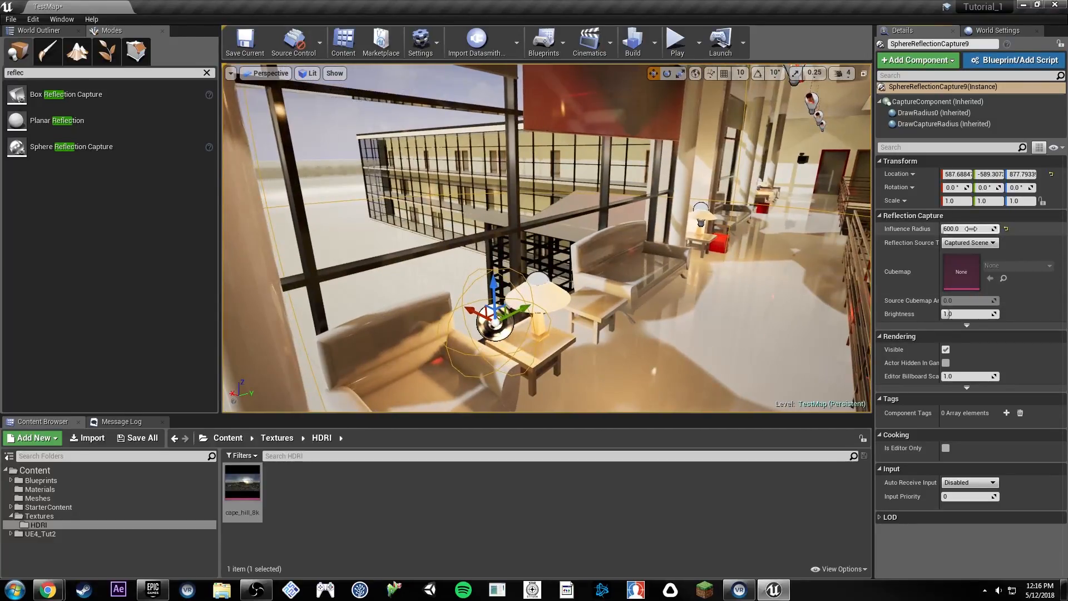
text(200)
key(Return)
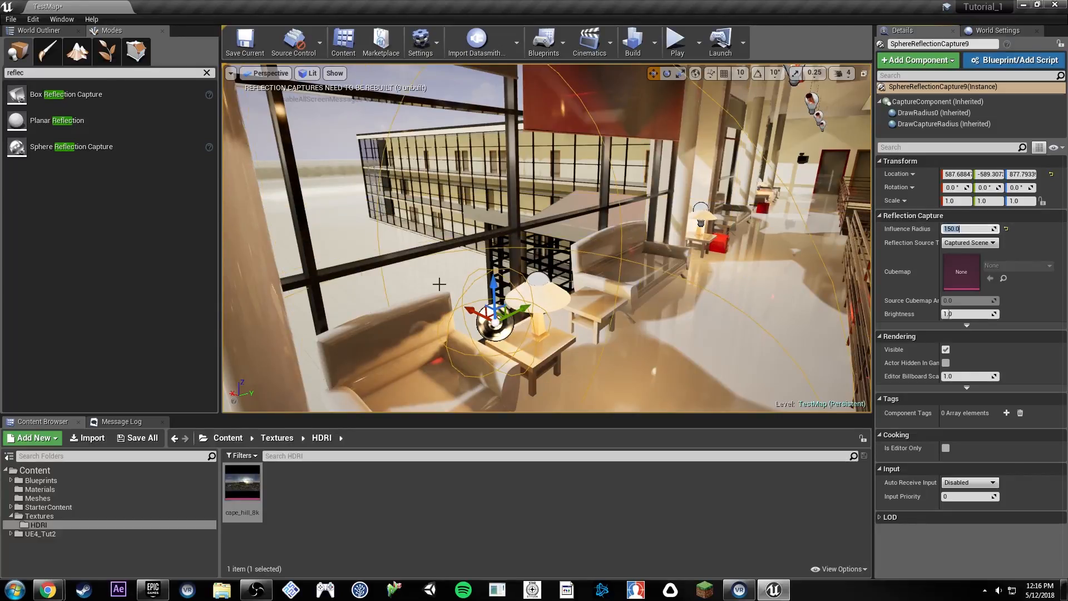
drag(560, 333, 563, 331)
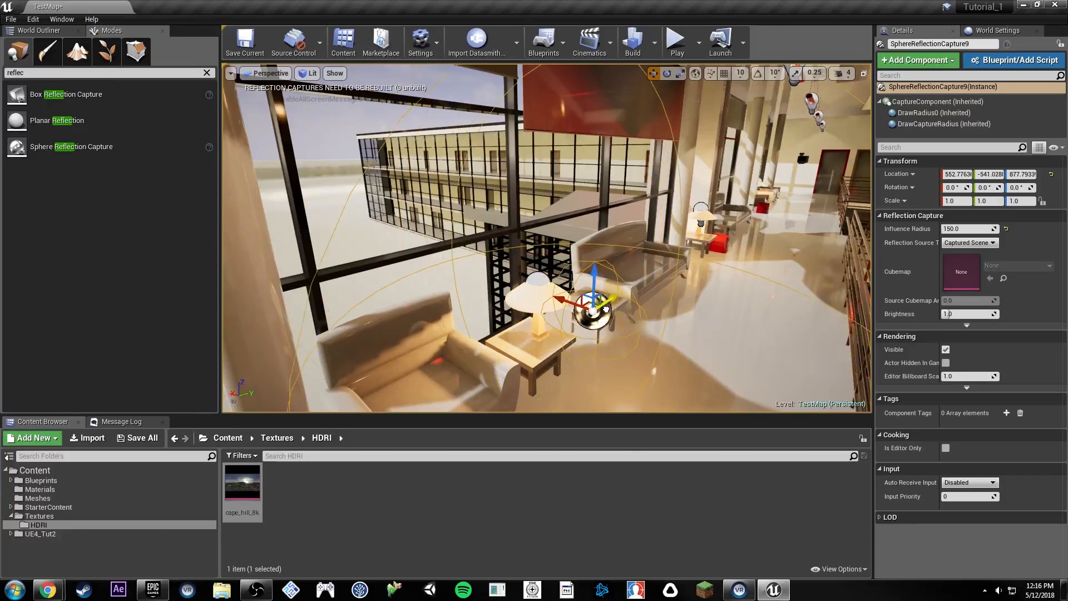
drag(600, 277, 599, 328)
key(w)
right_drag(599, 328, 605, 258)
key(s)
key(w)
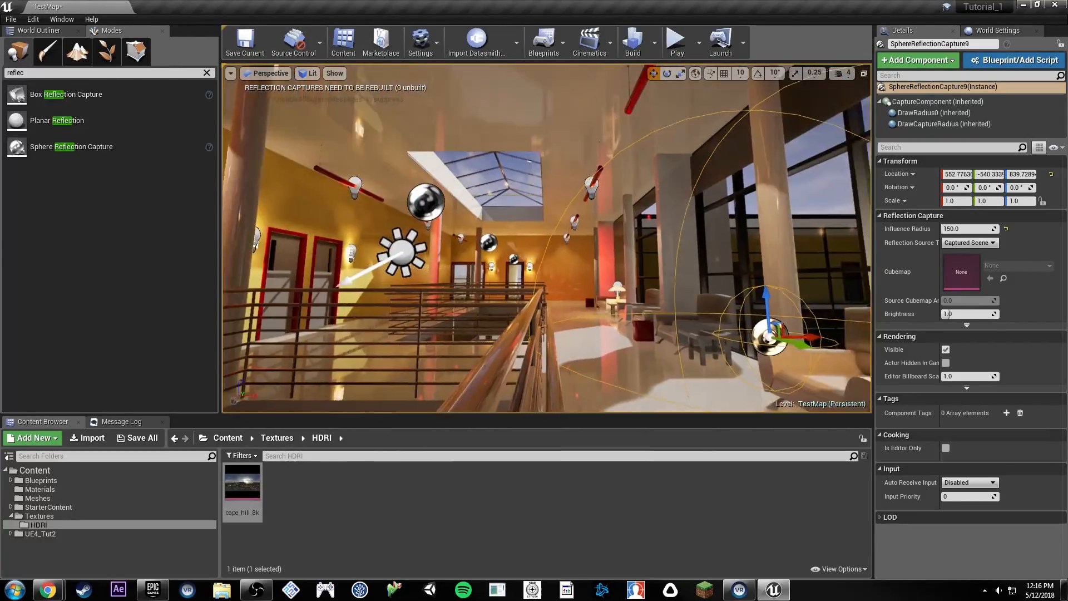
Step: Duplicate the sphere capture above the stairwell down between the floors, to about Z 430
mouse_move(605, 258)
right_down()
mouse_move(765, 256)
mouse_move(590, 251)
right_up()
key(w)
key(s)
key(w)
key(a)
click(640, 193)
alt+drag(640, 192, 637, 385)
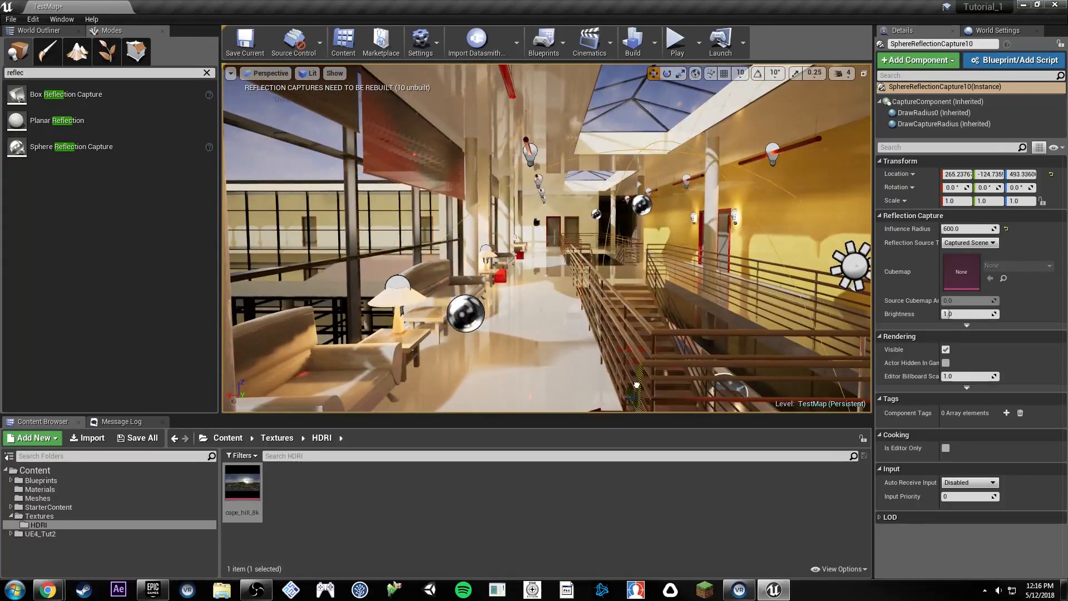
key(s)
right_drag(628, 400, 622, 411)
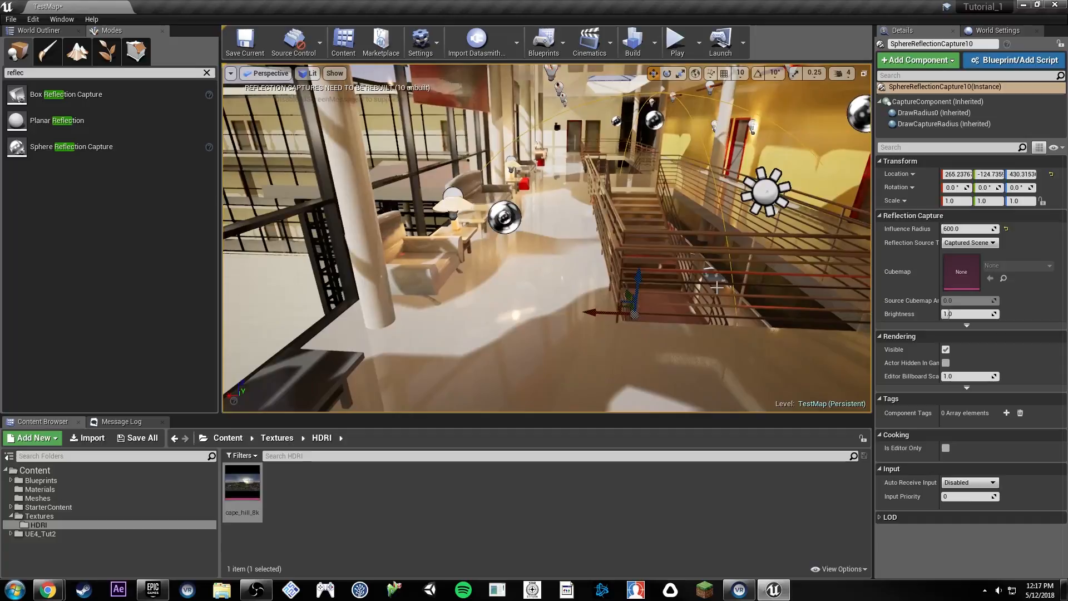
Step: Set the stairwell capture's influence radius to 7000 so that it encloses the whole building
click(969, 228)
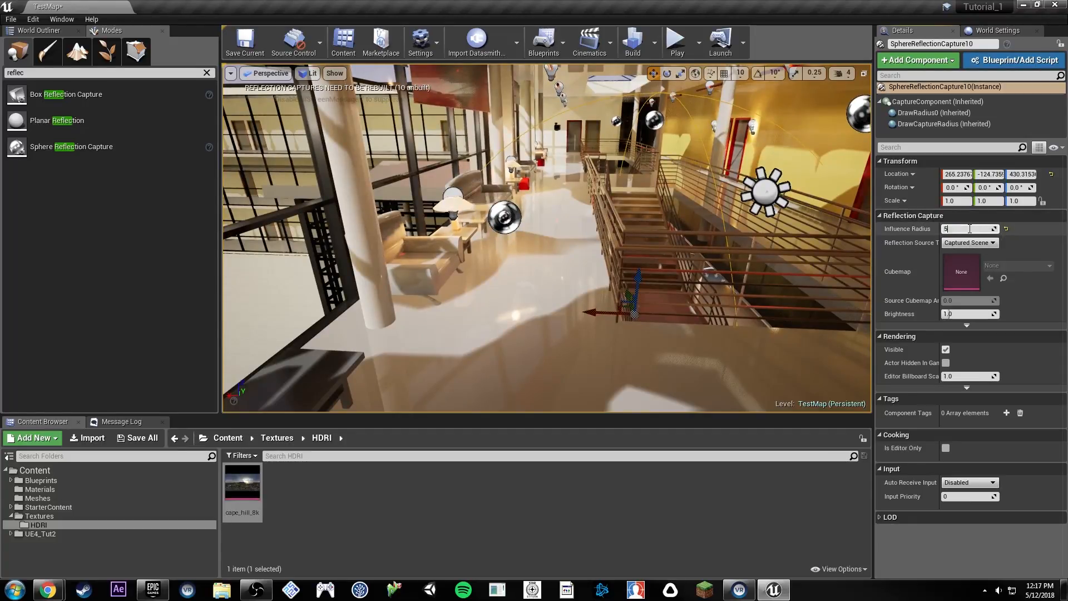
key(w)
right_drag(724, 239, 668, 231)
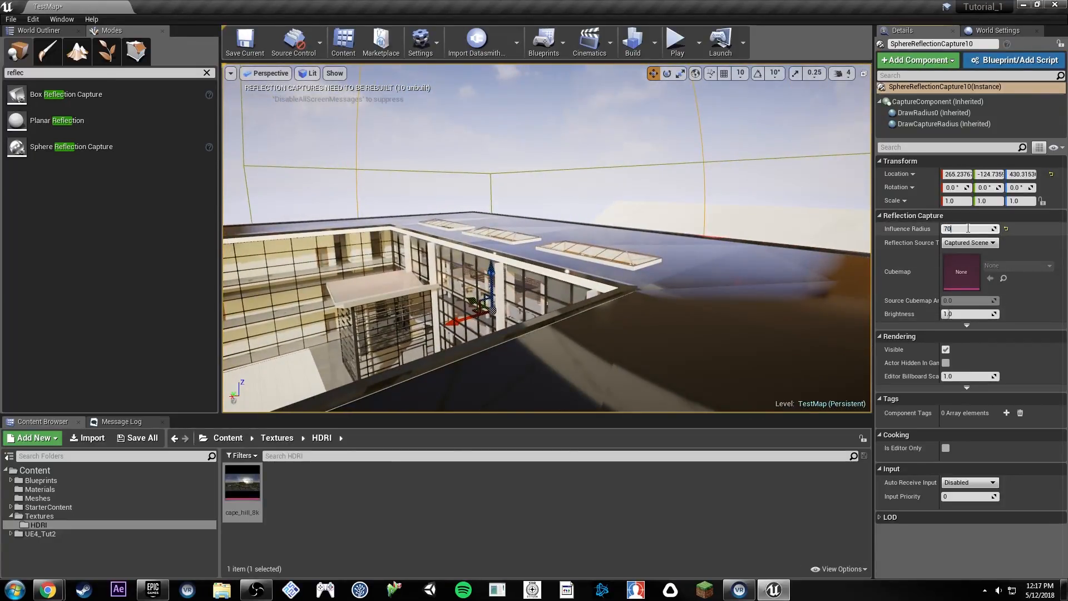
key(w)
right_drag(755, 233, 701, 250)
key(w)
key(w)
key(w)
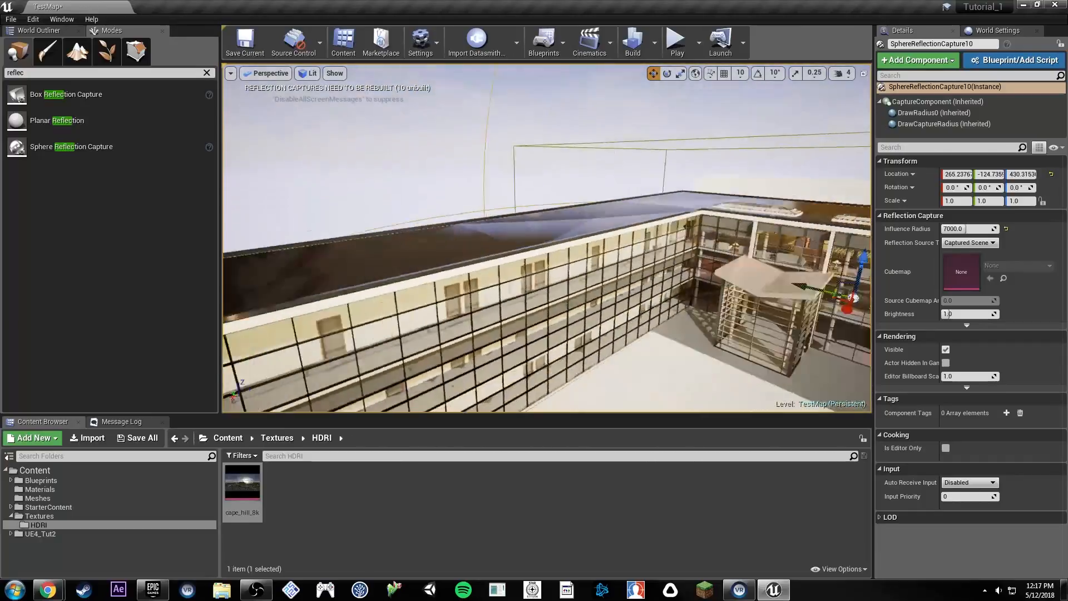
Step: Check the large capture's surroundings on the lower floor and nudge it slightly along X to about 262
key(w)
right_drag(546, 239, 679, 239)
key(w)
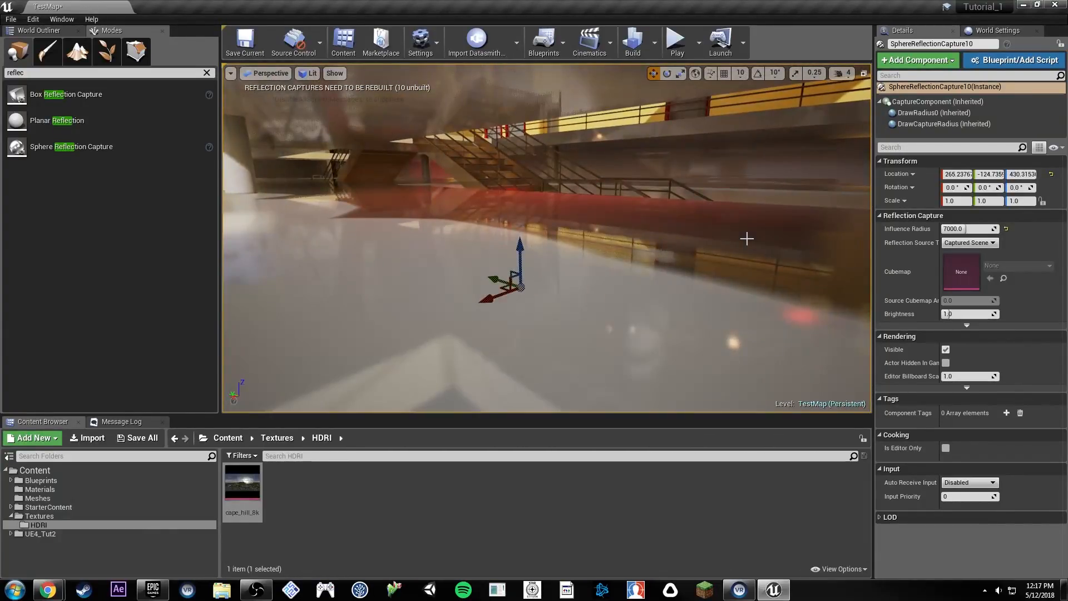
key(s)
right_drag(747, 239, 640, 281)
key(w)
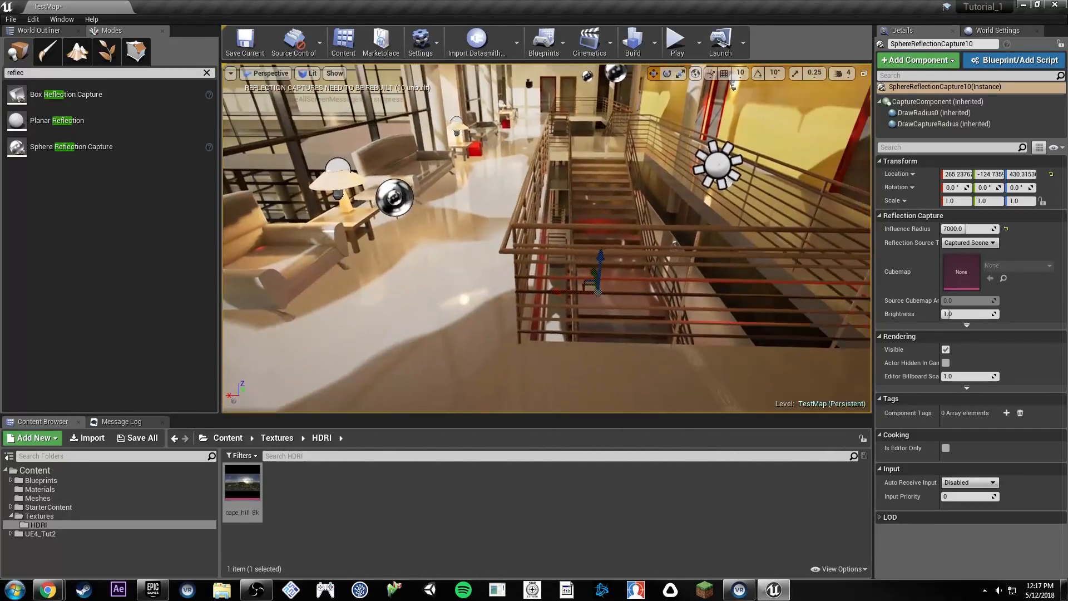
drag(563, 292, 596, 292)
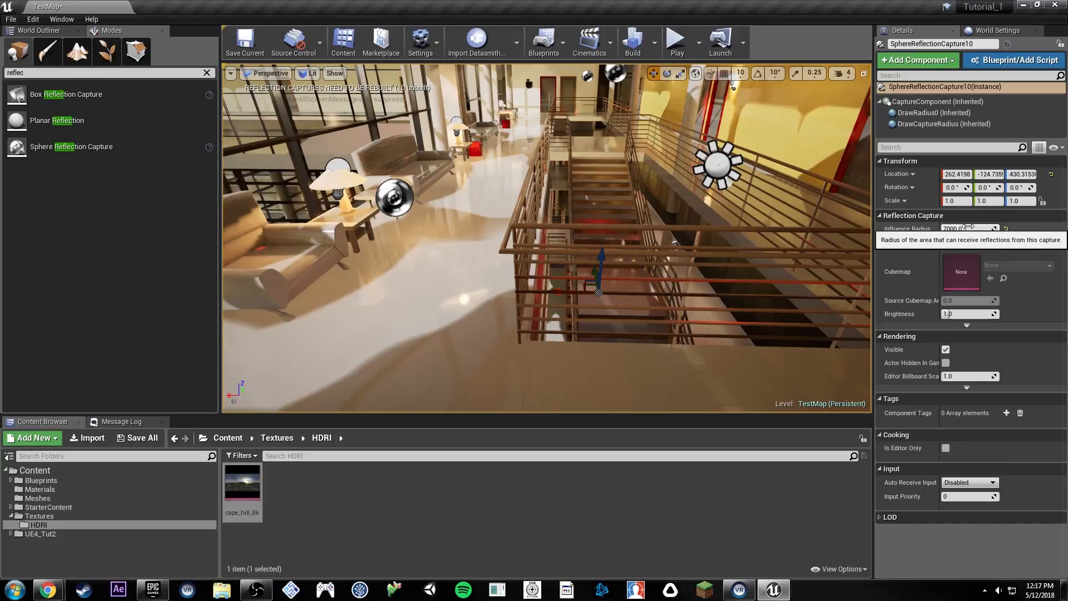
Step: Try a duplicate of the seating-area capture right next to the original, with an influence radius of 80
click(393, 196)
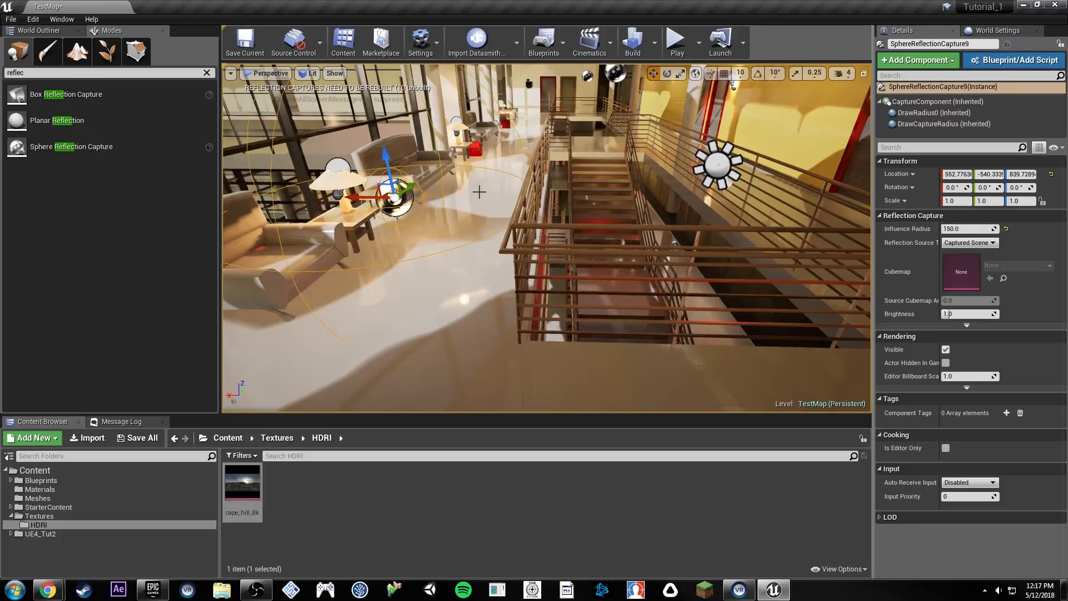
key(f)
alt+drag(405, 184, 429, 184)
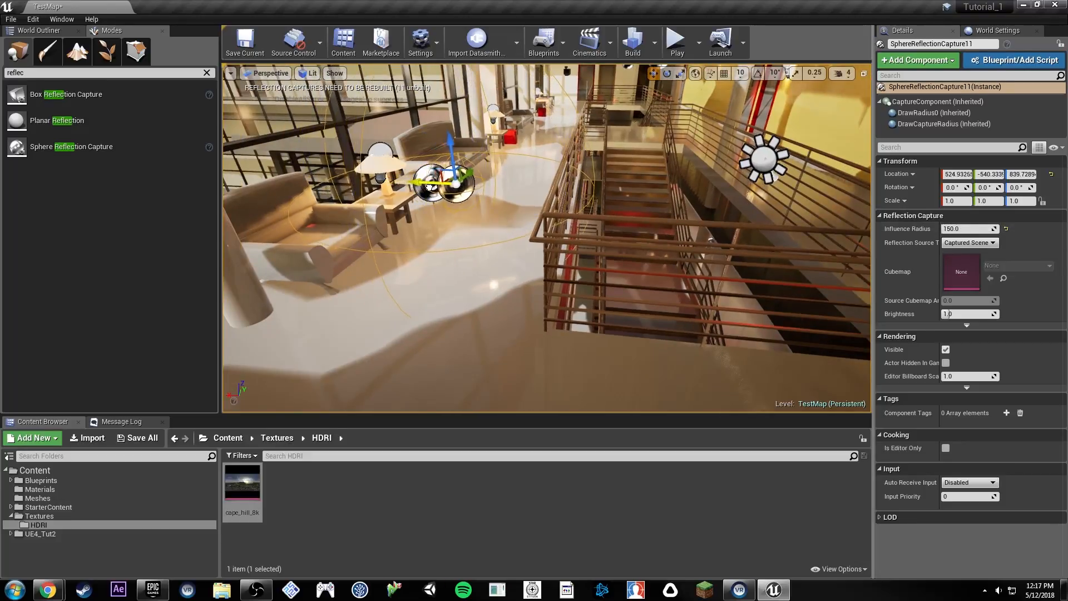
click(964, 227)
text(8)
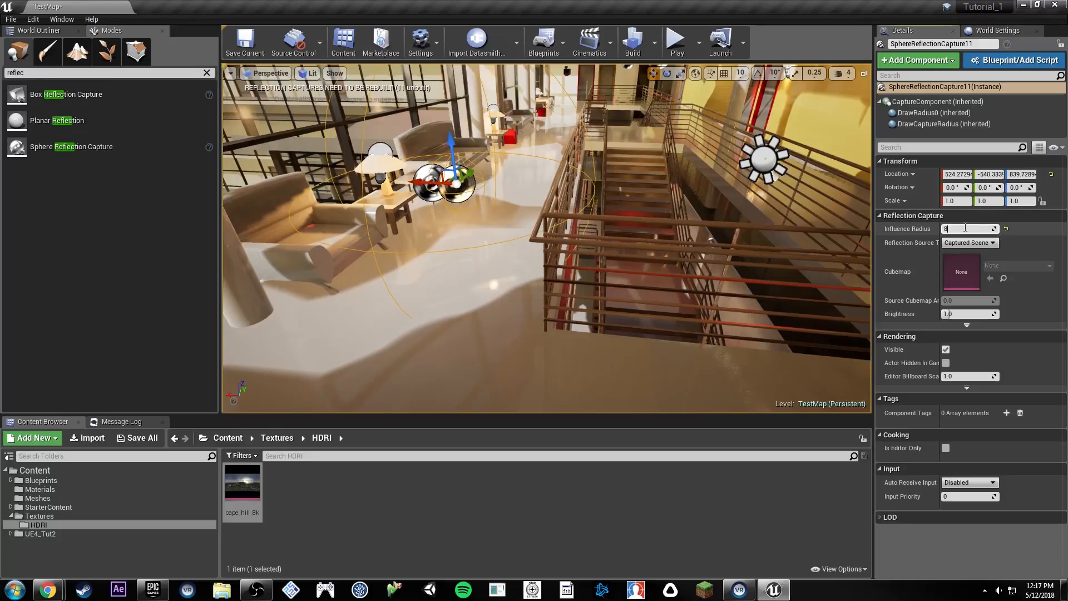
text(0)
key(Return)
Step: Try the small duplicate nearer the walkway floor, at about Z 796, and delete it
right_drag(695, 239, 618, 234)
key(w)
drag(551, 233, 520, 336)
right_drag(604, 273, 678, 274)
key(s)
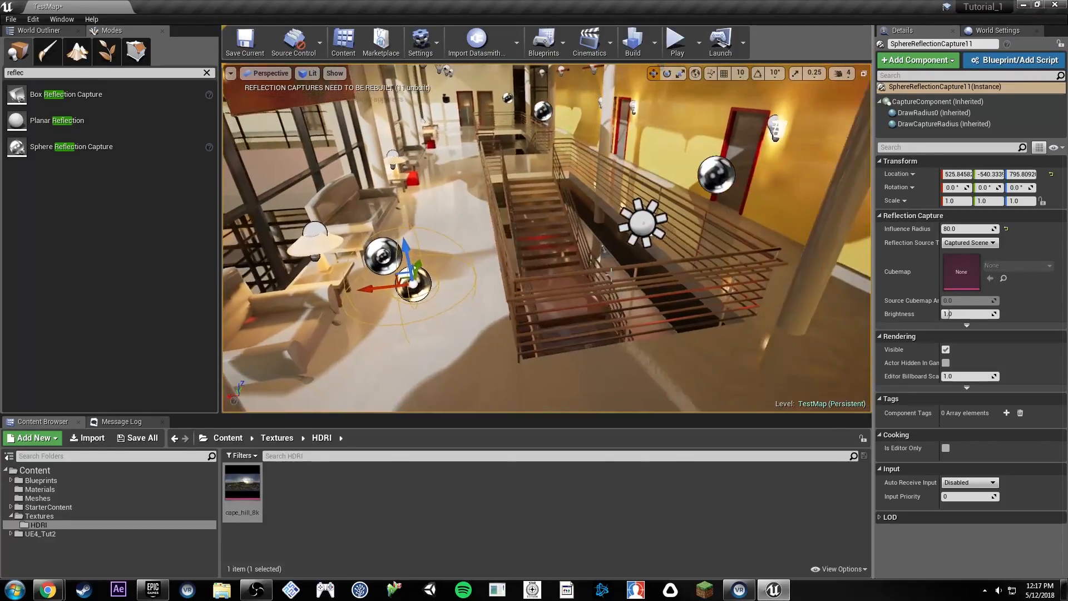
key(Delete)
Step: Select the sphere capture at the far end of the upper walkway and examine its placement near the doors
right_drag(543, 122, 579, 139)
key(s)
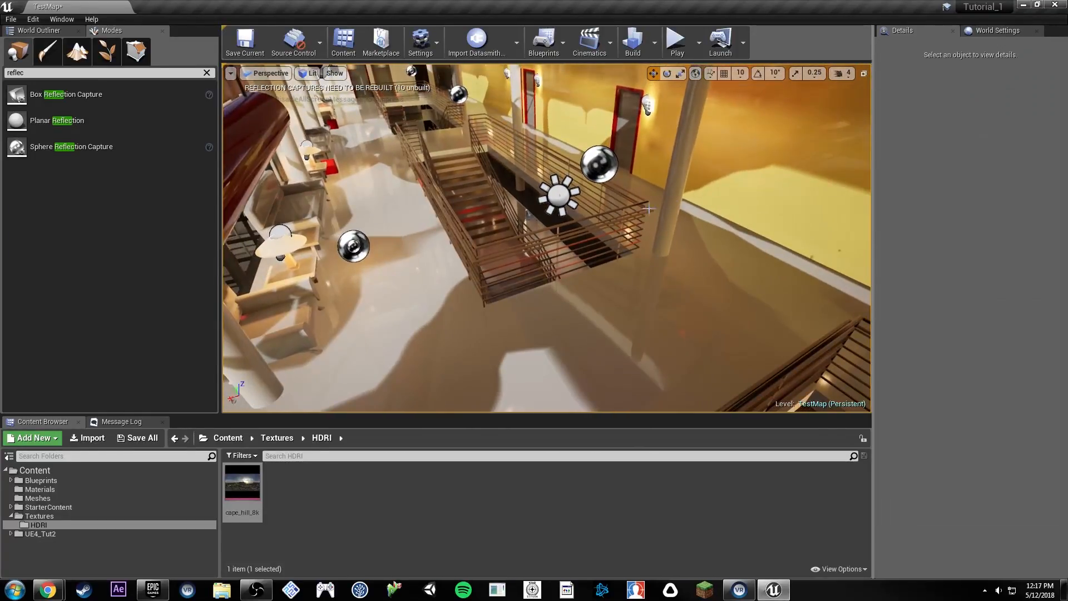
right_drag(674, 177, 706, 128)
right_drag(534, 224, 759, 233)
key(w)
key(w)
key(s)
key(w)
click(453, 192)
right_drag(454, 192, 453, 222)
key(e)
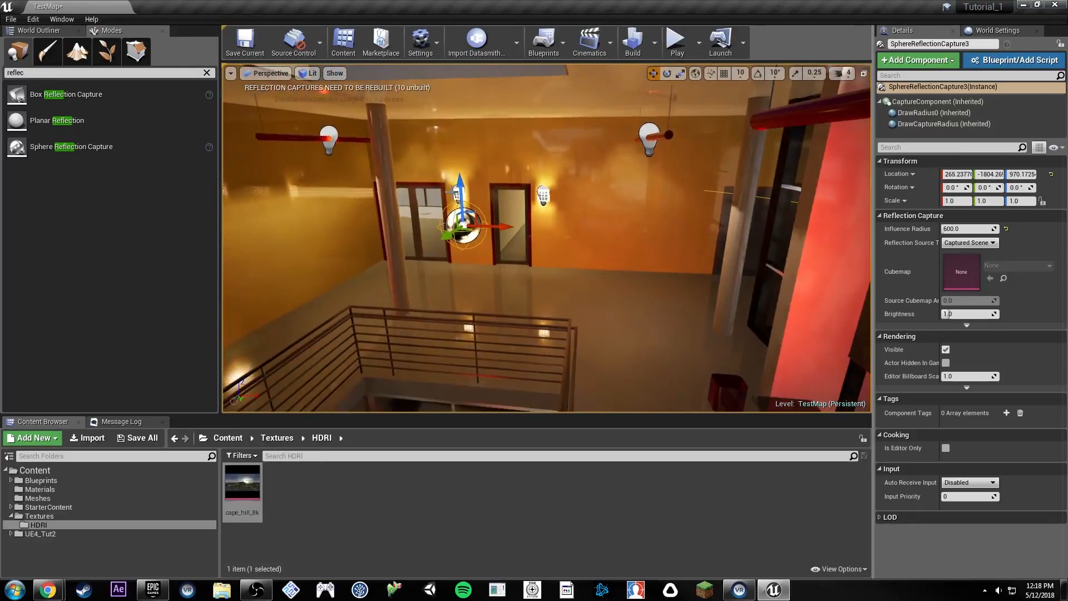
Step: Duplicate the end-of-walkway sphere capture to about X 468, Y -2019 near the doors and set its influence radius to 300
alt+drag(474, 228, 597, 198)
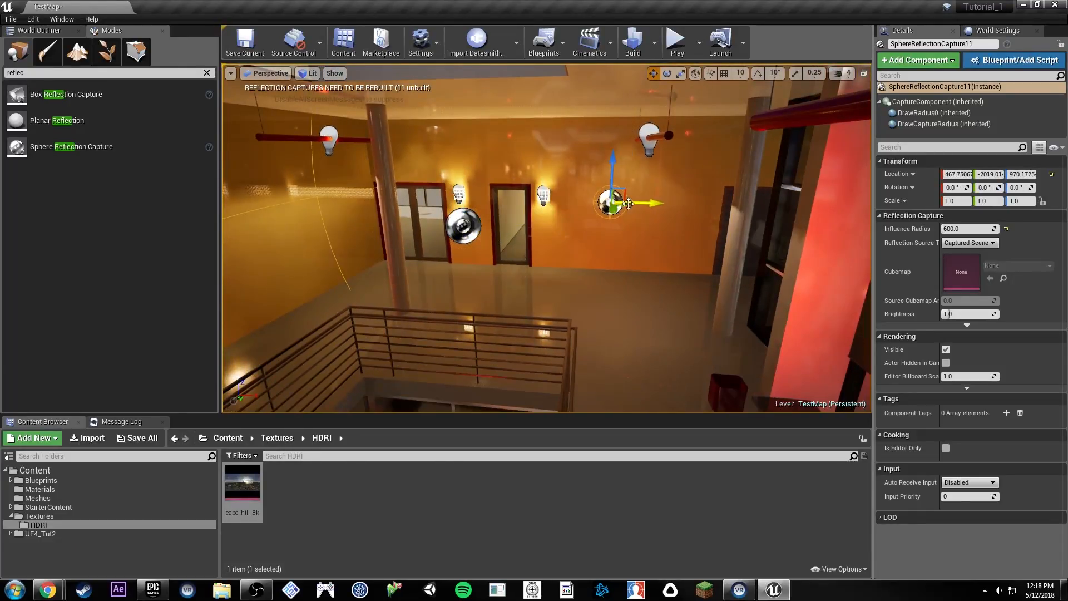
text(30)
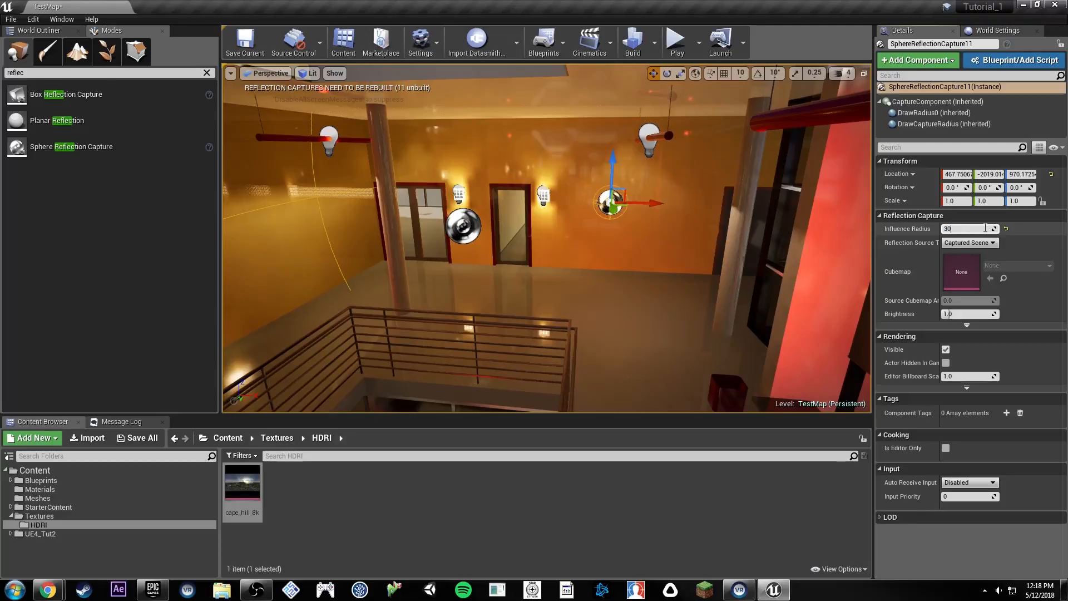
key(Return)
right_drag(612, 278, 612, 245)
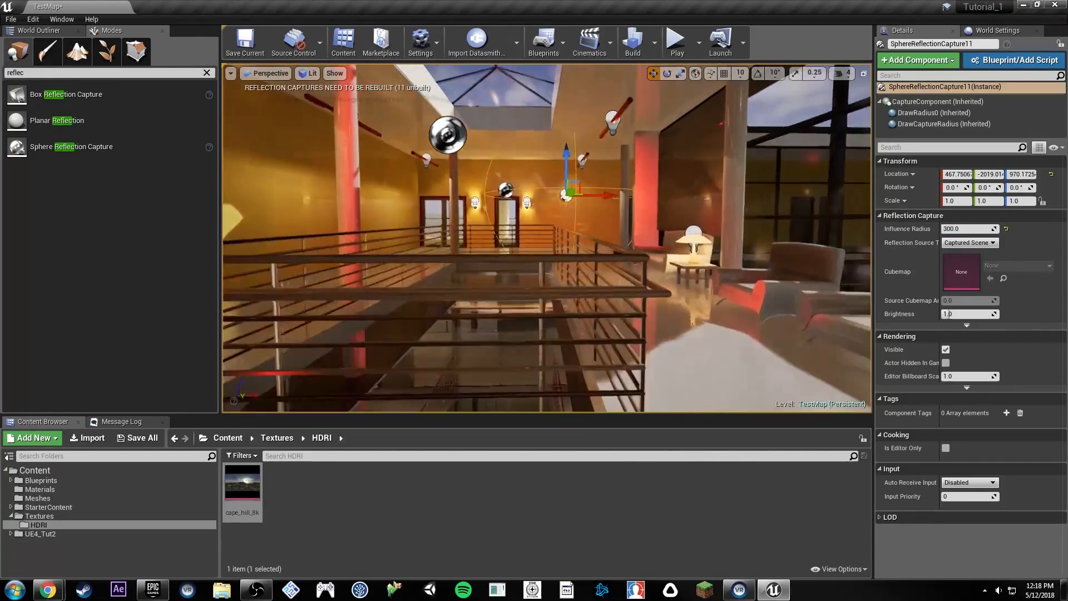
right_drag(617, 233, 665, 225)
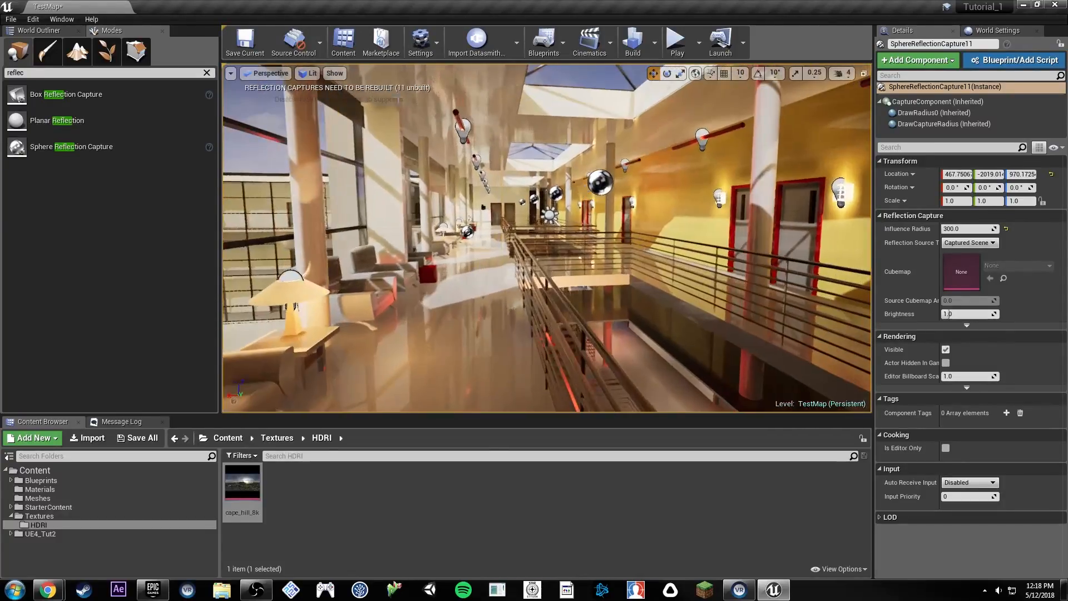
Step: Switch the viewport to the Reflections view mode and examine the captured reflections around the new 300-radius capture
click(311, 73)
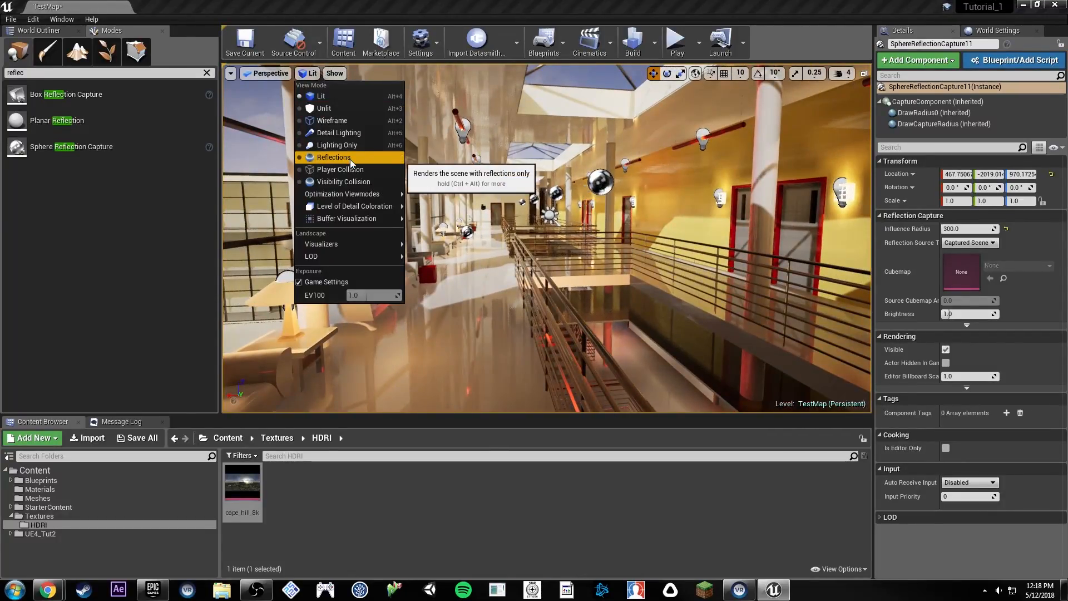
click(334, 151)
right_drag(547, 238, 523, 245)
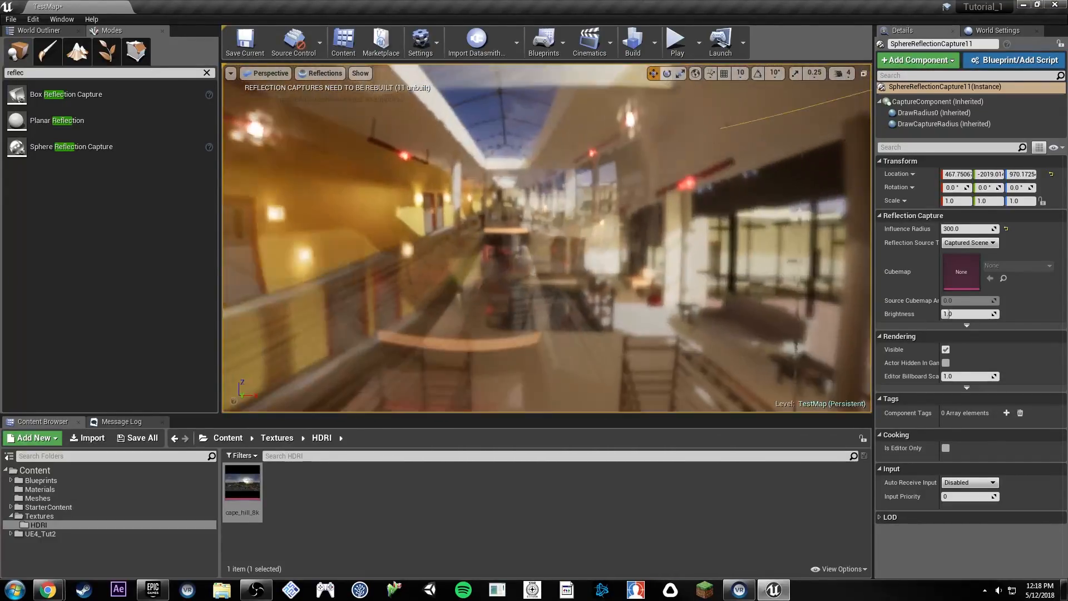
right_drag(547, 238, 564, 226)
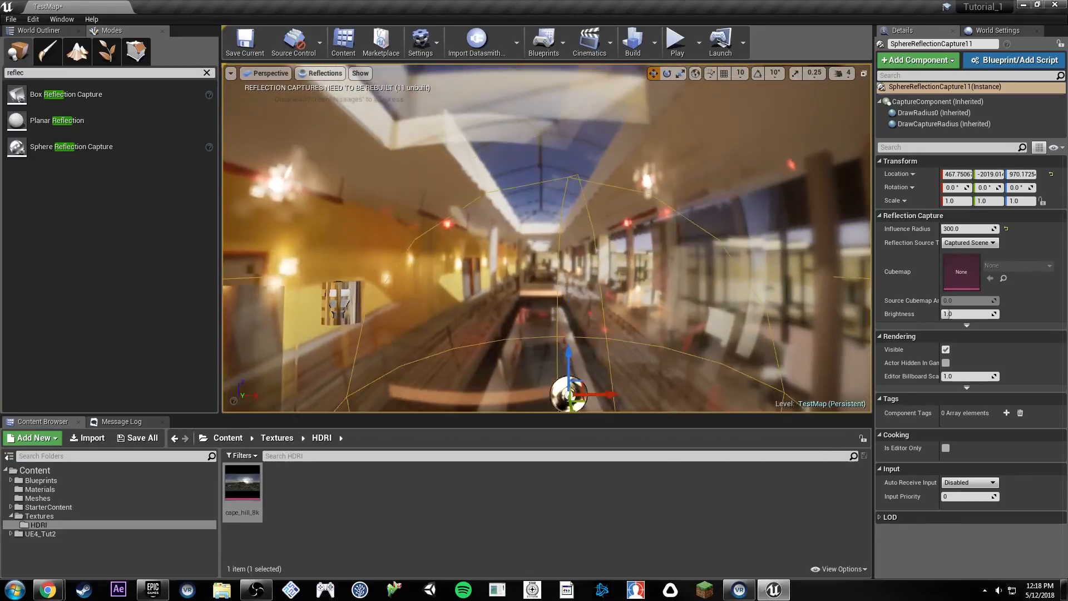
Step: Try shifting the 300-radius capture along X, and undo the move
drag(502, 305, 729, 304)
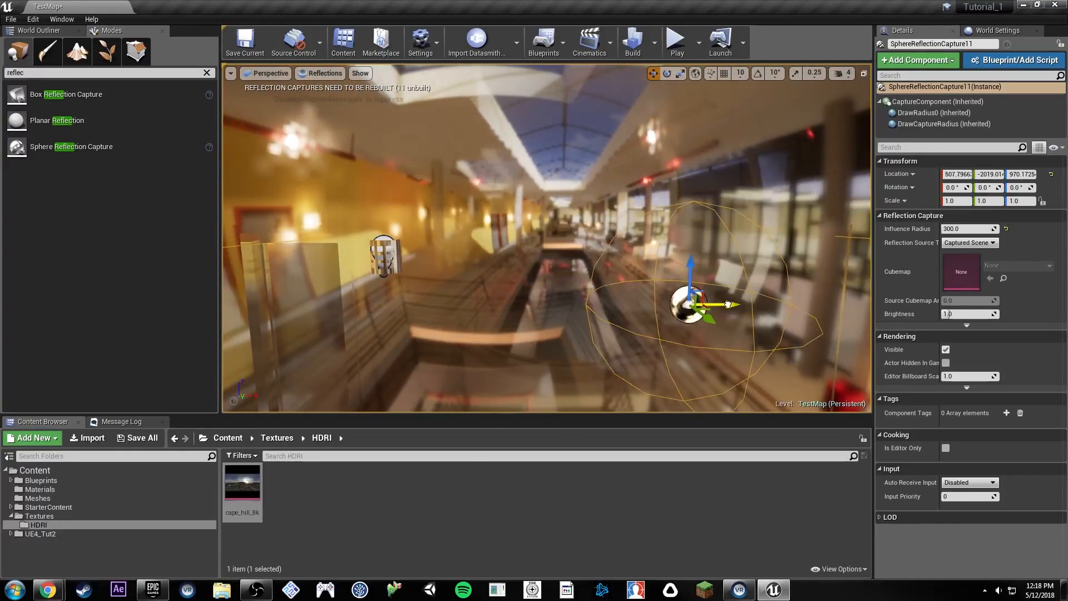
drag(498, 293, 553, 281)
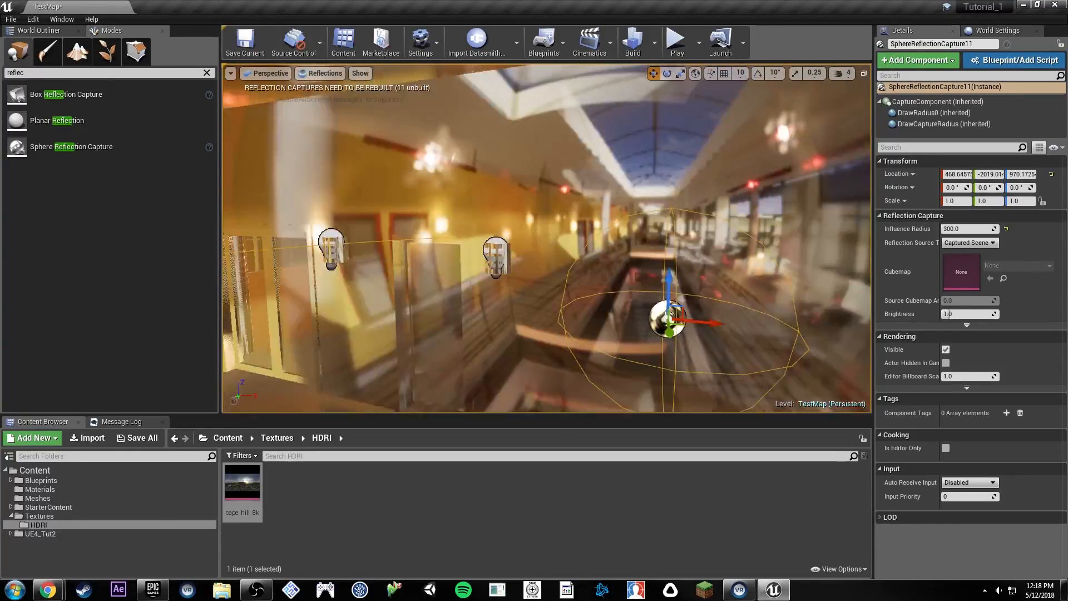
key(ctrl+z)
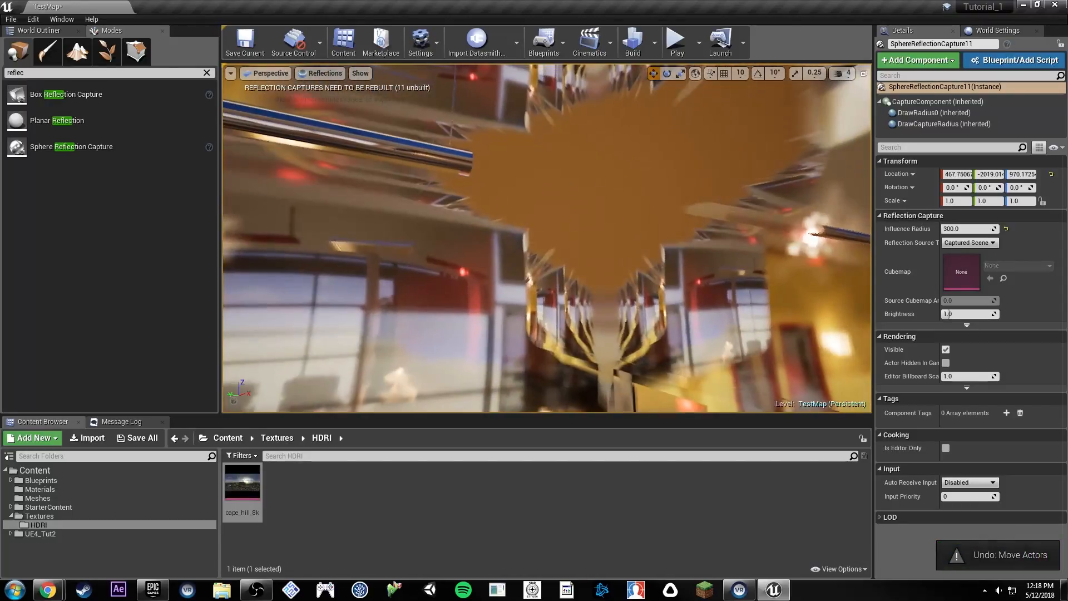
Step: Duplicate the 600-radius capture at the walkway's end to about X 2, Y -1920 at the same height
right_drag(604, 188, 632, 204)
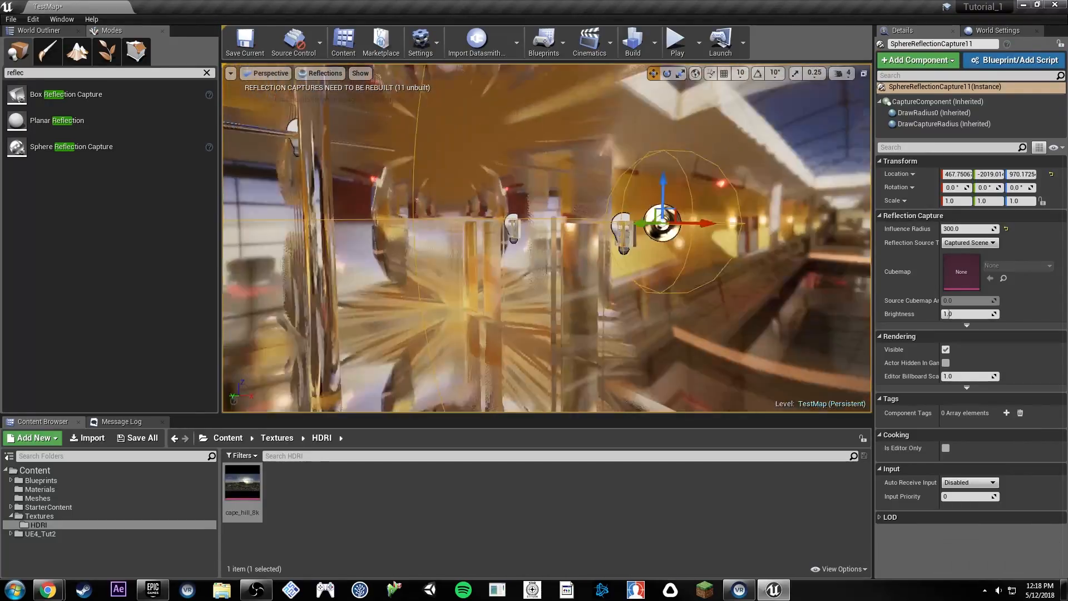
click(507, 207)
right_drag(507, 206, 520, 207)
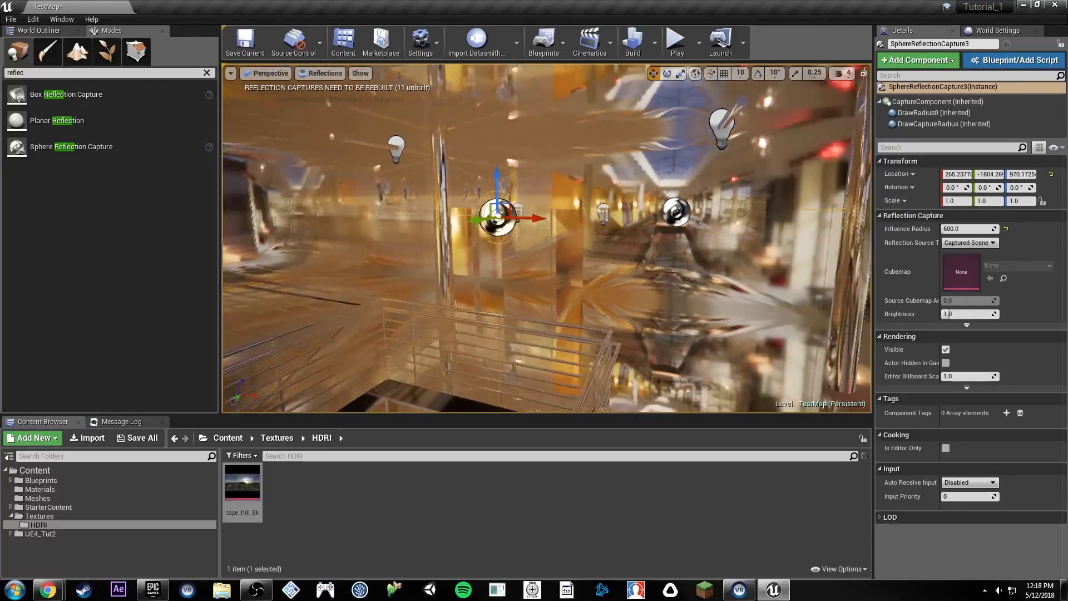
alt+drag(746, 217, 458, 188)
right_drag(458, 188, 334, 187)
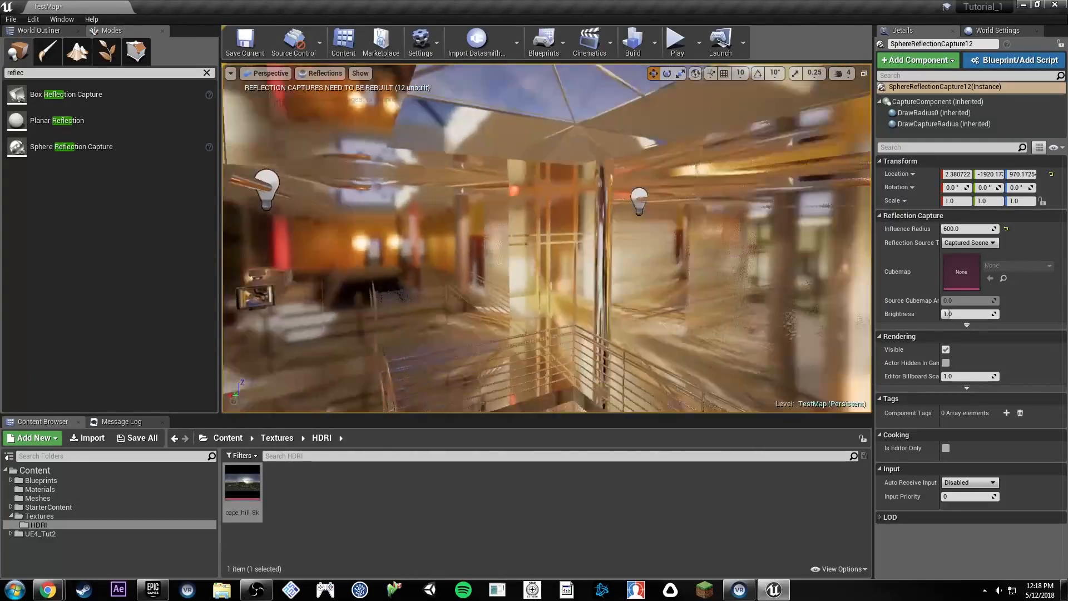
Step: Duplicate the large capture above the stairwell along the walkway and place the copy at about Y 1358
right_drag(389, 281, 538, 285)
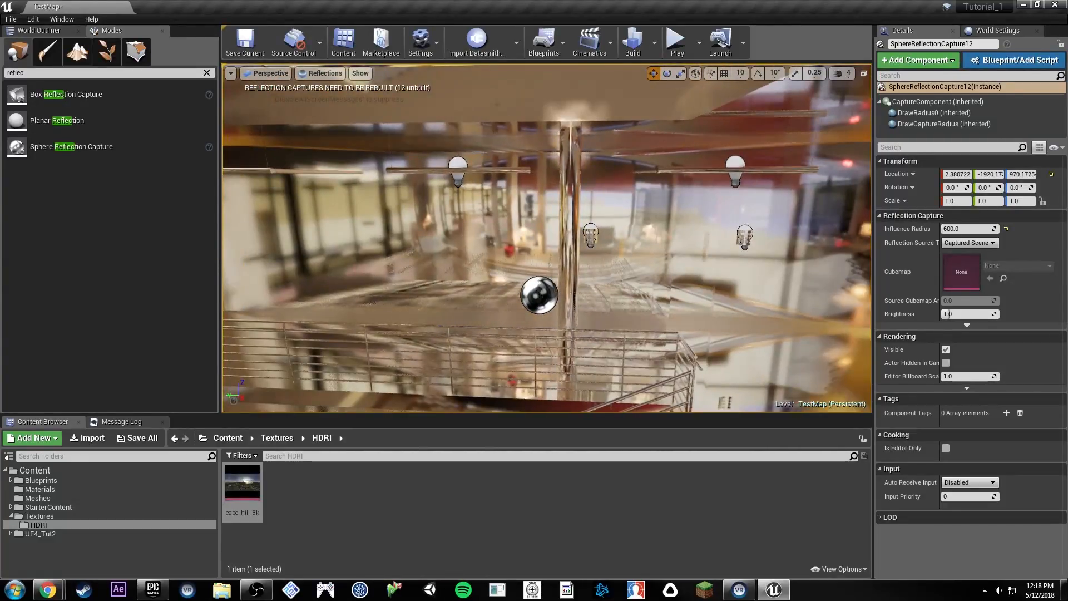
click(538, 293)
alt+drag(505, 294, 368, 292)
right_drag(367, 291, 245, 289)
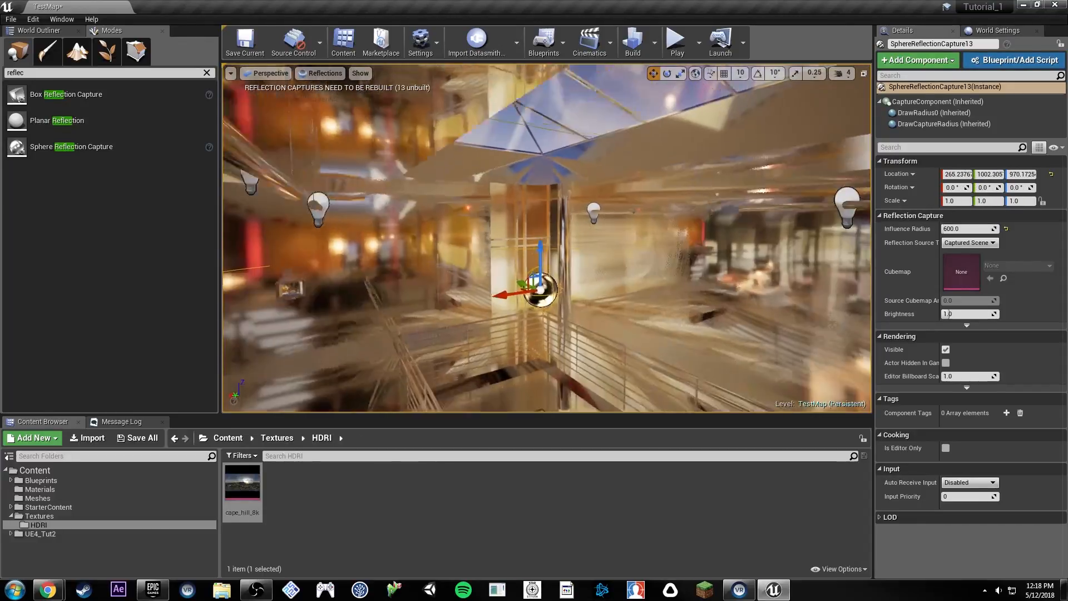
right_drag(367, 291, 492, 300)
drag(674, 231, 483, 210)
right_drag(483, 211, 384, 218)
Step: Return the viewport to Lit mode, rebuild the reflection captures and check the upper walkway
key(alt+4)
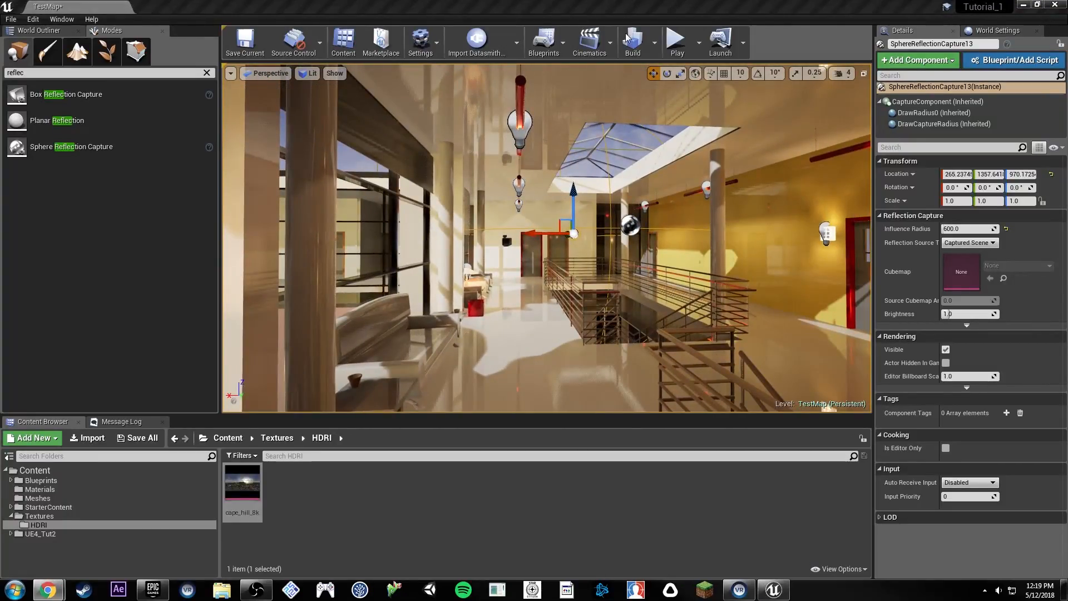
click(659, 45)
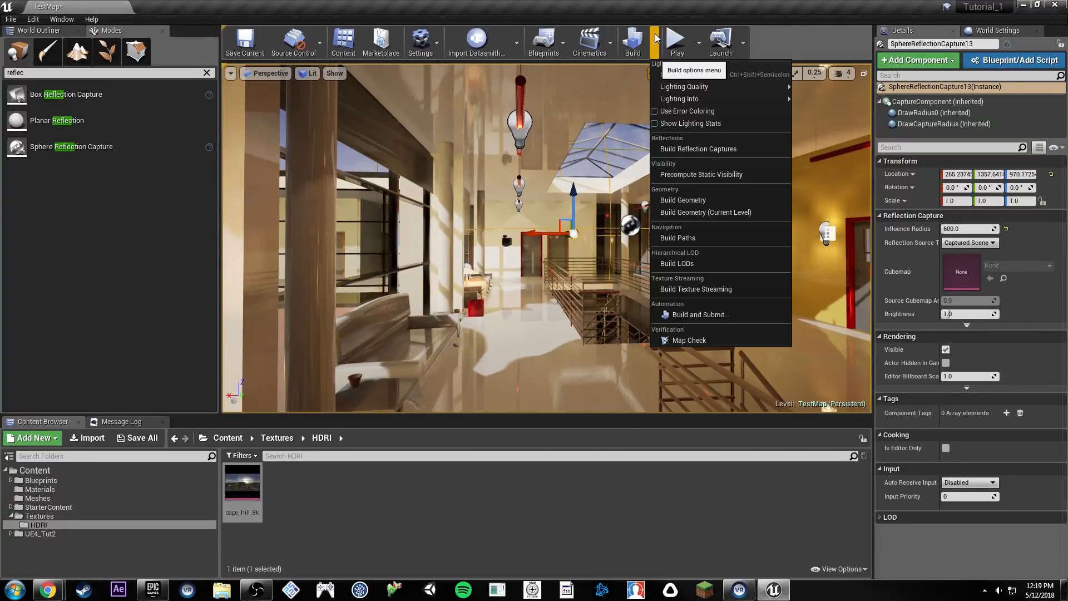
click(718, 151)
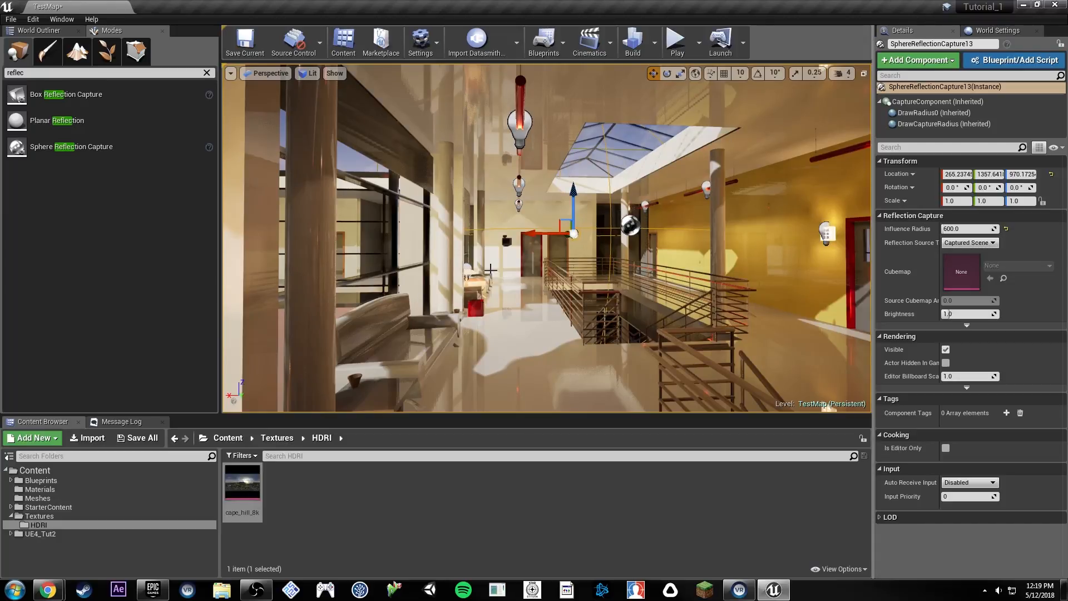
mouse_move(511, 267)
right_down()
mouse_move(482, 267)
mouse_move(492, 268)
right_up()
key(s)
key(d)
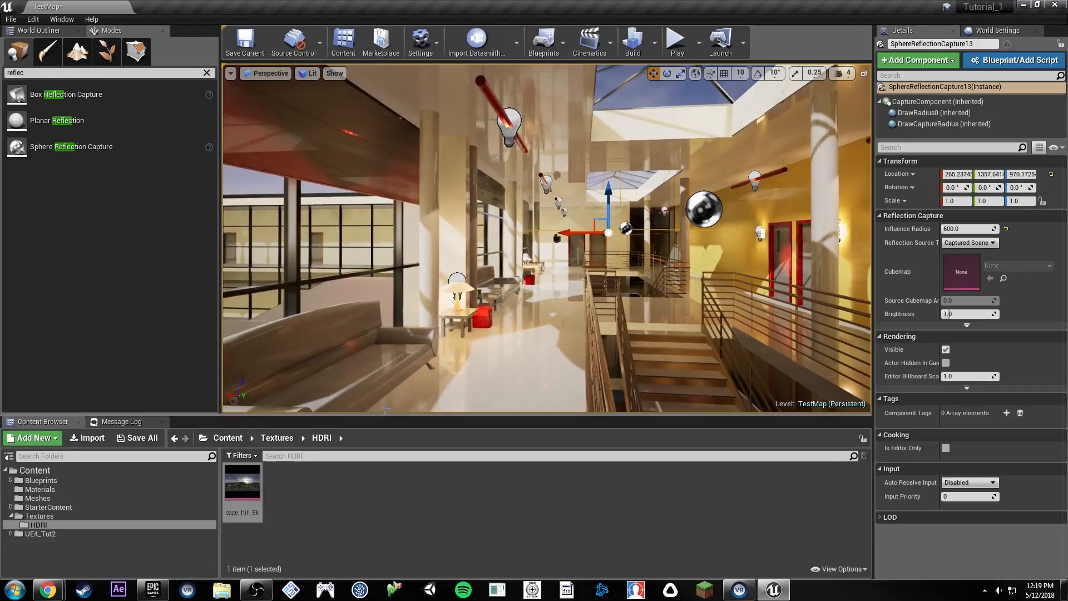
Step: Force delete the Carpet2_D, Carpet2_N and Carpet2_R textures from the Textures folder
click(92, 515)
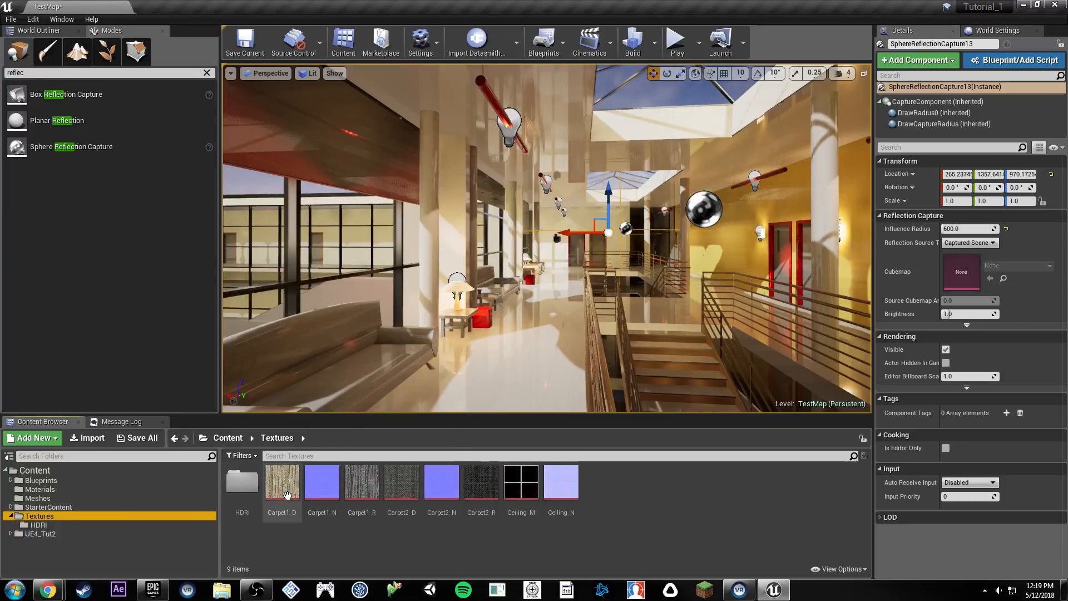
click(486, 482)
ctrl+click(446, 482)
ctrl+click(407, 482)
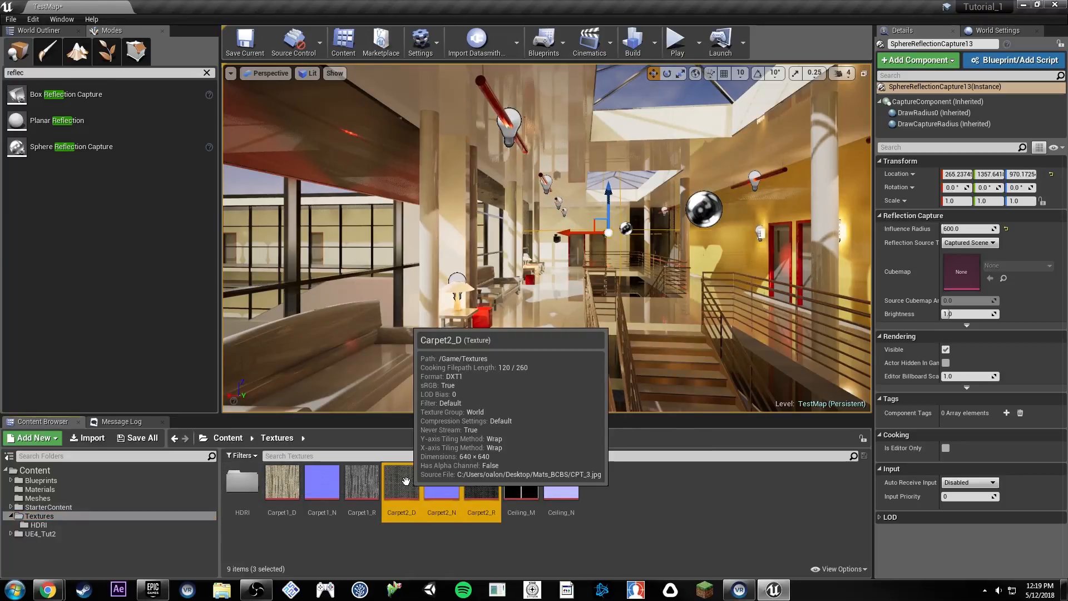
key(Delete)
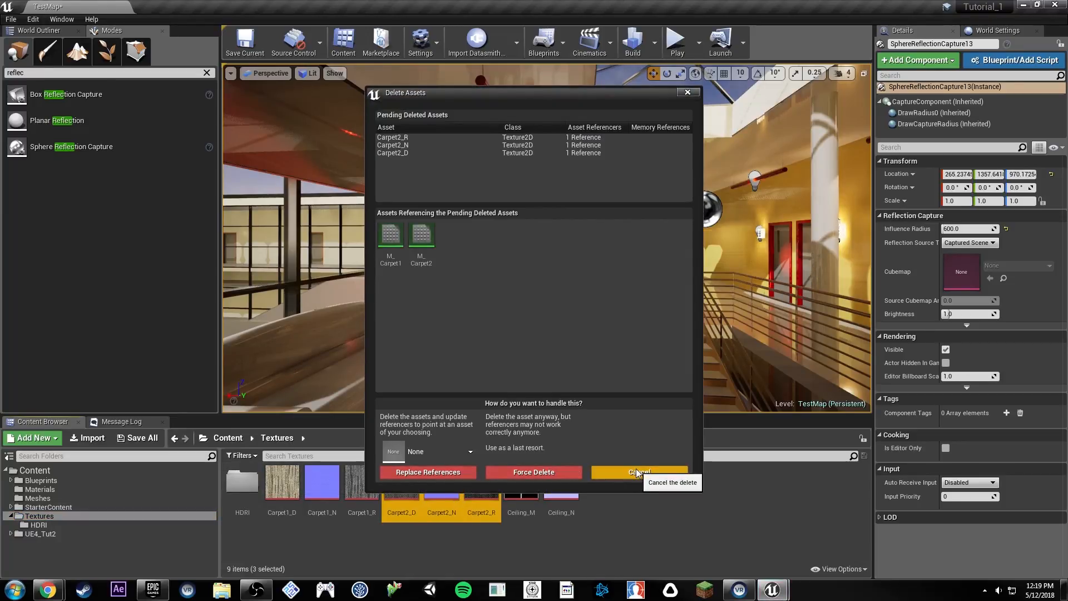
click(548, 473)
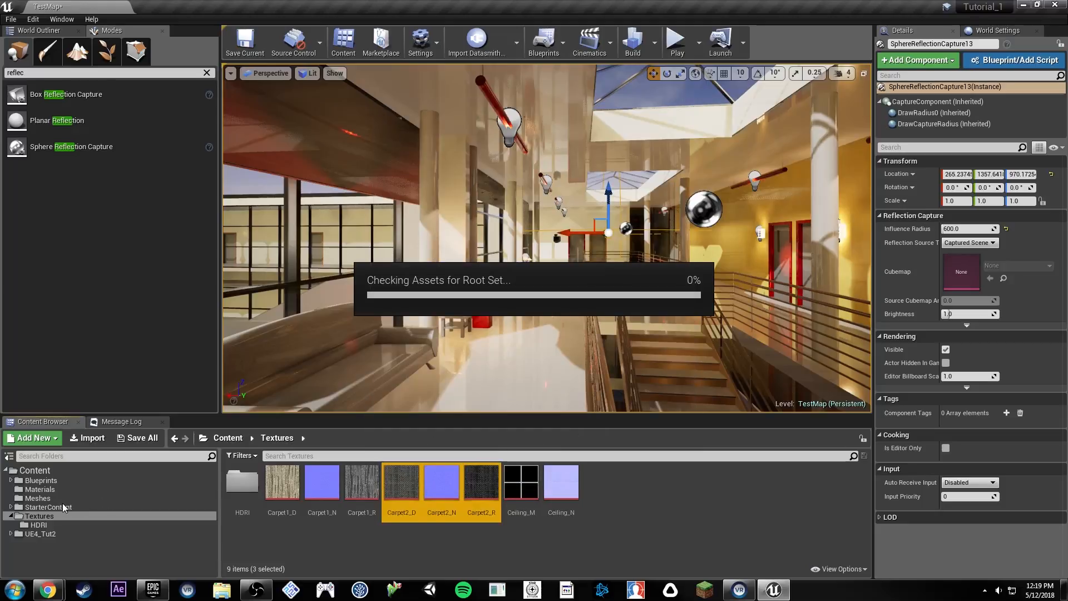
Step: Delete the M_Carpet2 material from the Materials folder
click(51, 490)
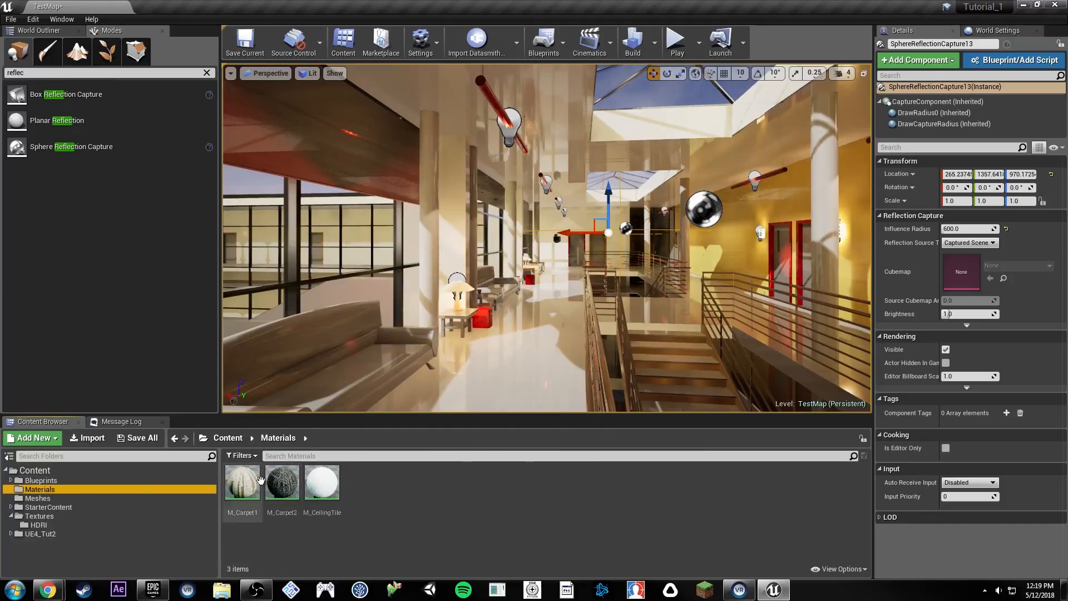
click(283, 484)
key(Delete)
click(418, 472)
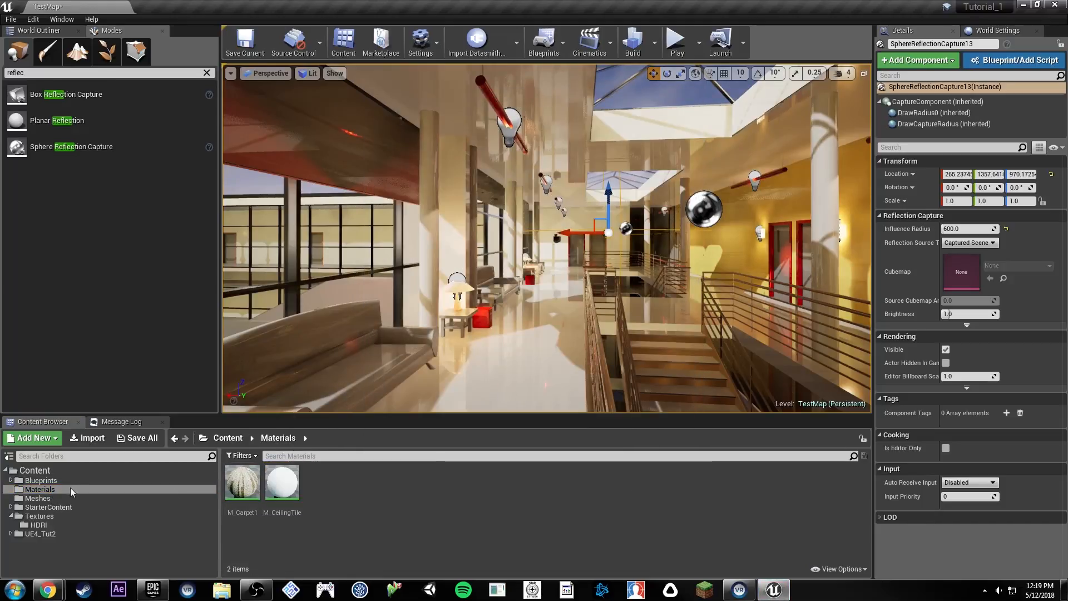
Step: Create a new material named M_Carpet in the Materials folder
right_drag(558, 302, 523, 347)
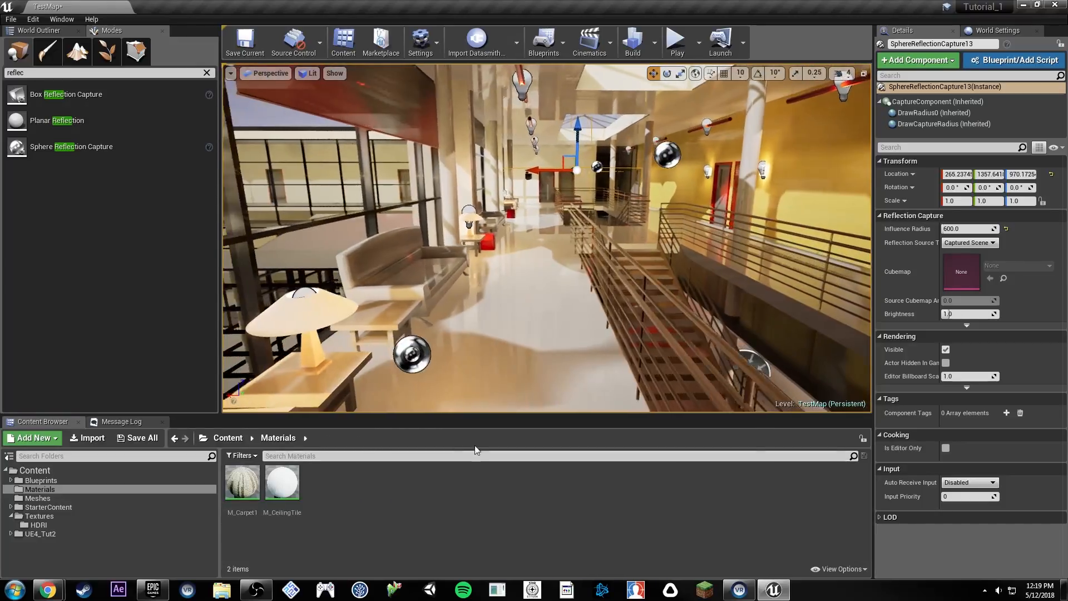
right_click(382, 490)
click(430, 302)
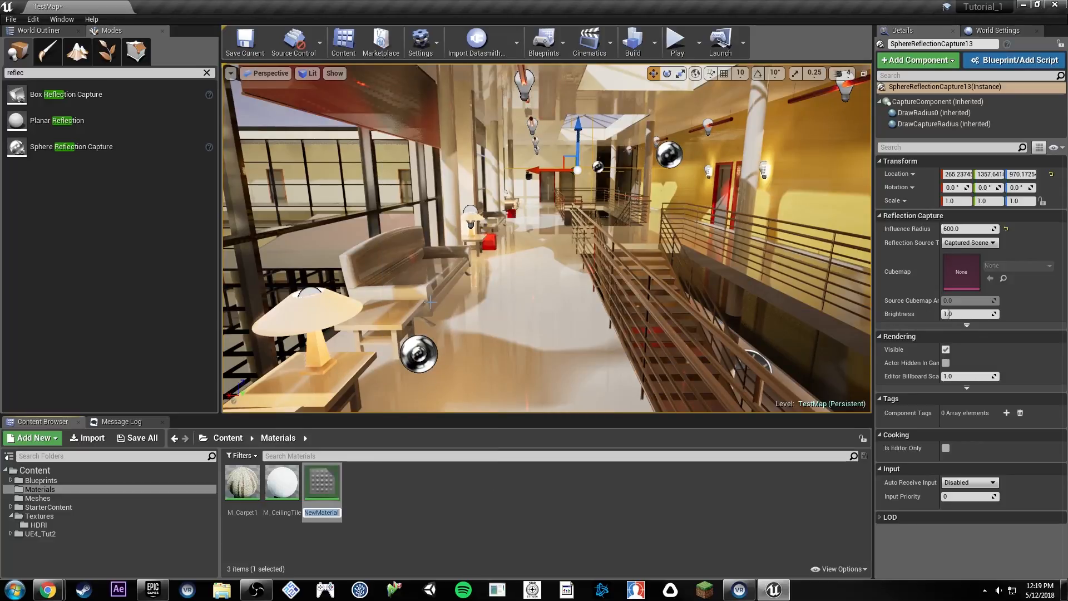
text(M_Carpet)
key(Return)
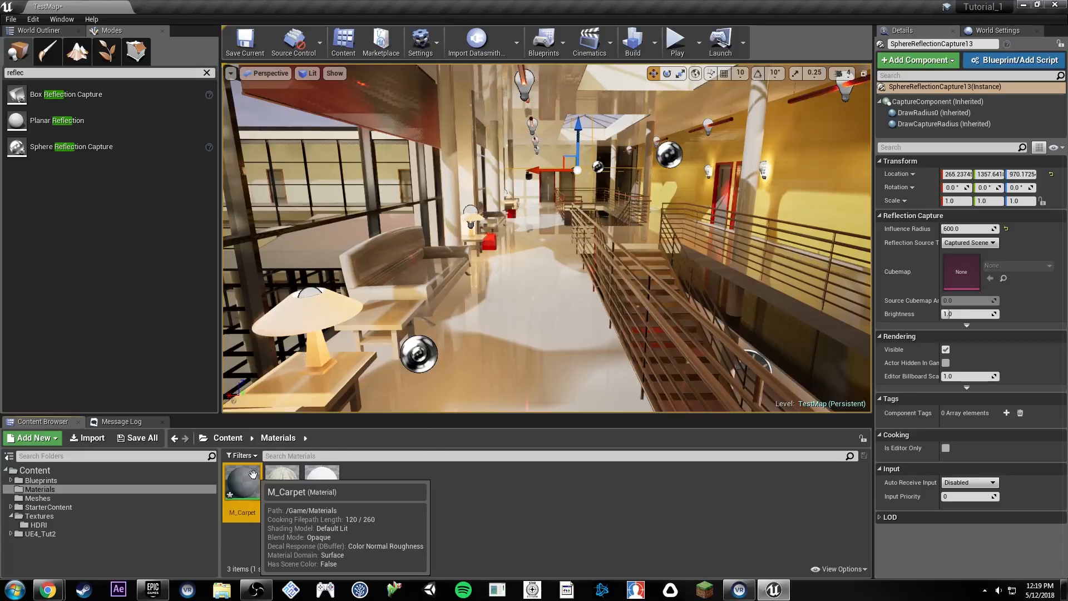
Step: Apply the M_Carpet material to the armchair beside the lamp table
right_drag(400, 312, 354, 353)
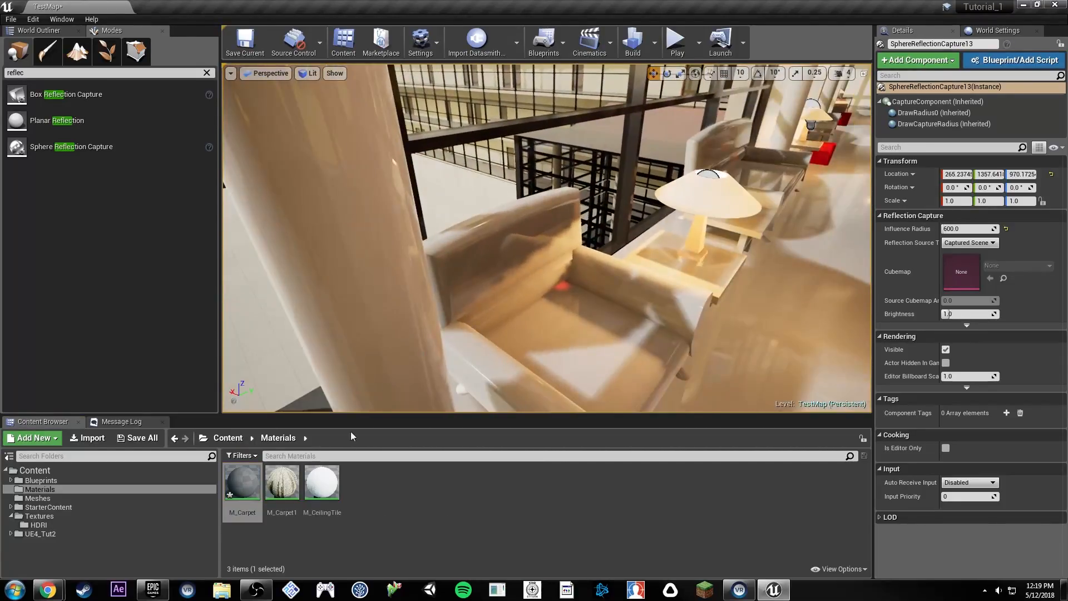
drag(245, 482, 561, 340)
right_drag(561, 340, 473, 298)
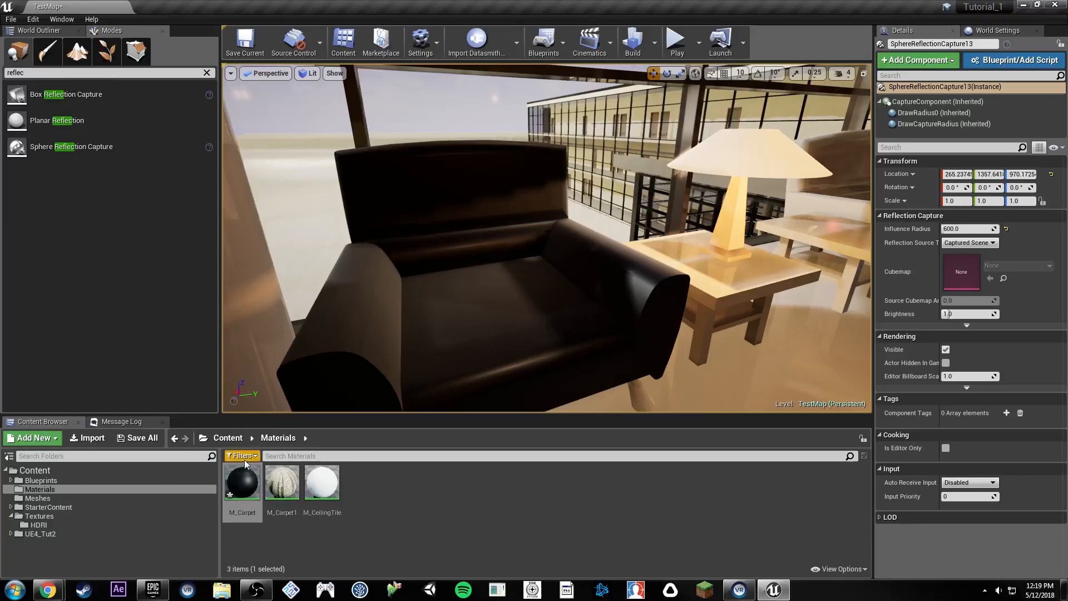
Step: Open M_Carpet in the material editor and inspect its preview sphere and output node
drag(242, 482, 274, 433)
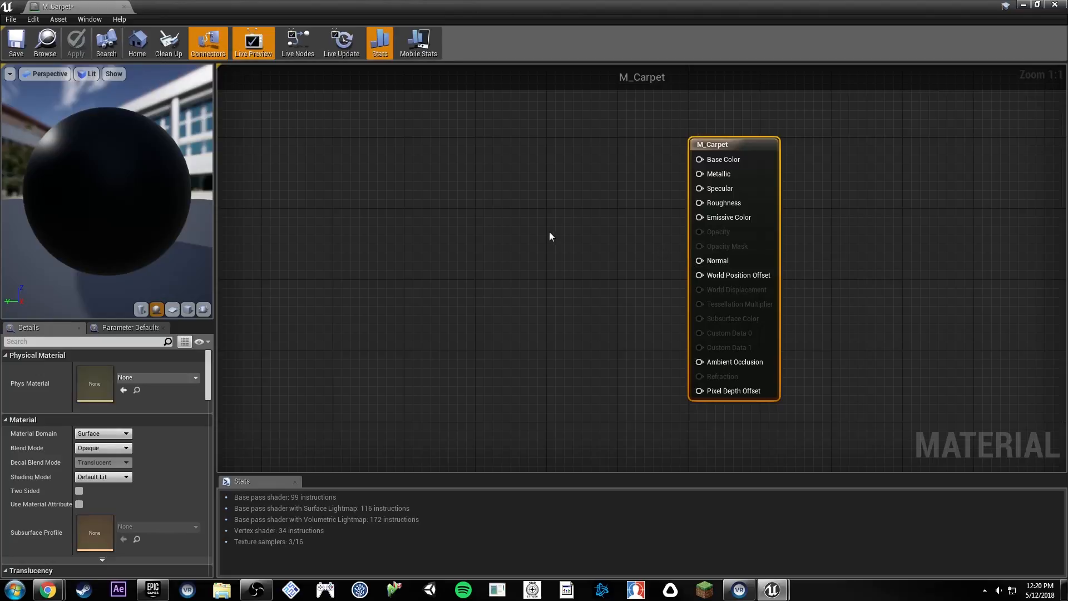
drag(69, 154, 100, 165)
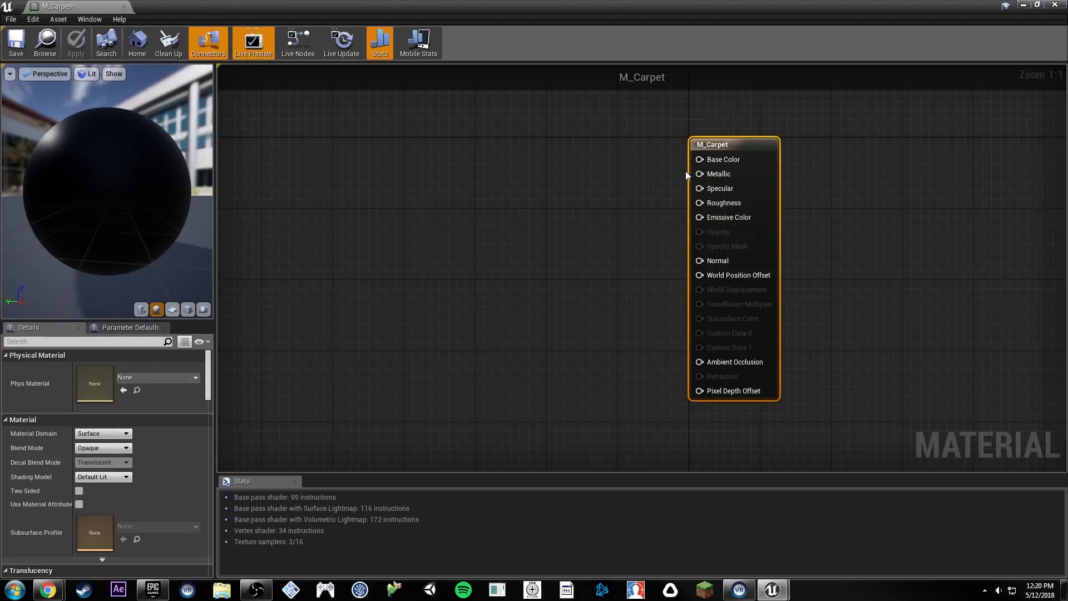
right_drag(686, 172, 647, 207)
Step: Restore the material editor to a smaller window beside the level viewport, keeping the armchair and the M_Carpet node in view
double_click(630, 6)
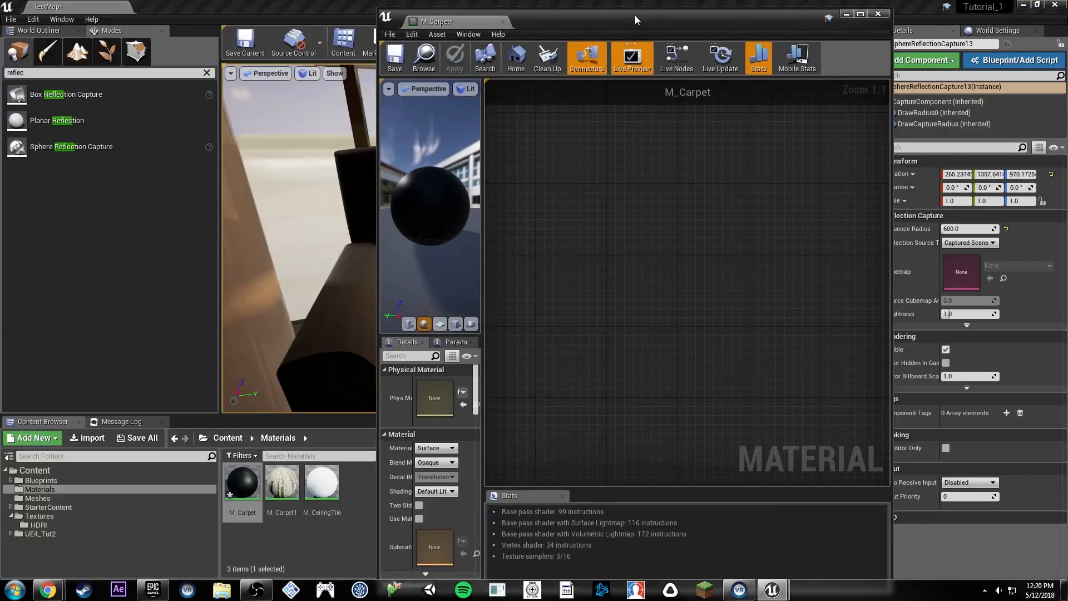
drag(635, 15, 811, 11)
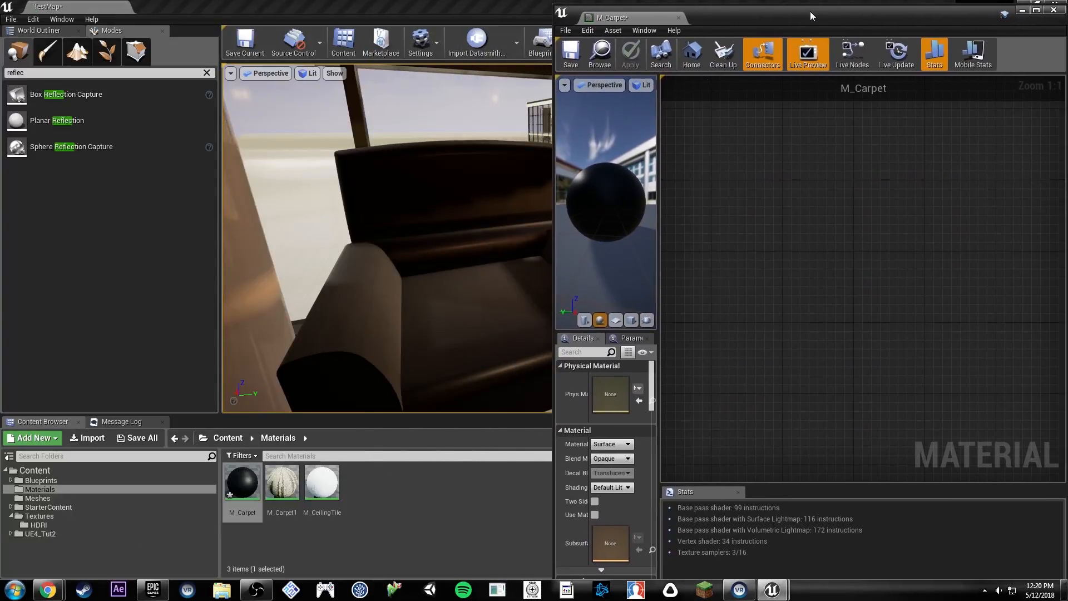
right_drag(446, 217, 689, 244)
right_drag(796, 228, 663, 228)
right_drag(888, 230, 869, 206)
right_drag(528, 204, 590, 216)
click(830, 205)
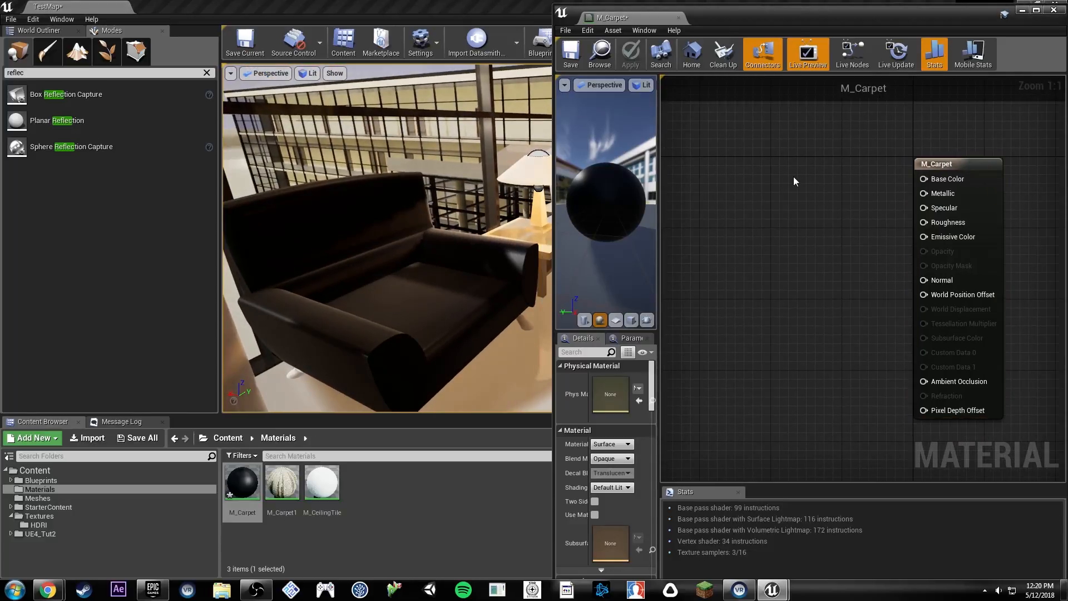
Step: Add a Constant node to the material graph and connect it to Base Color
right_click(766, 173)
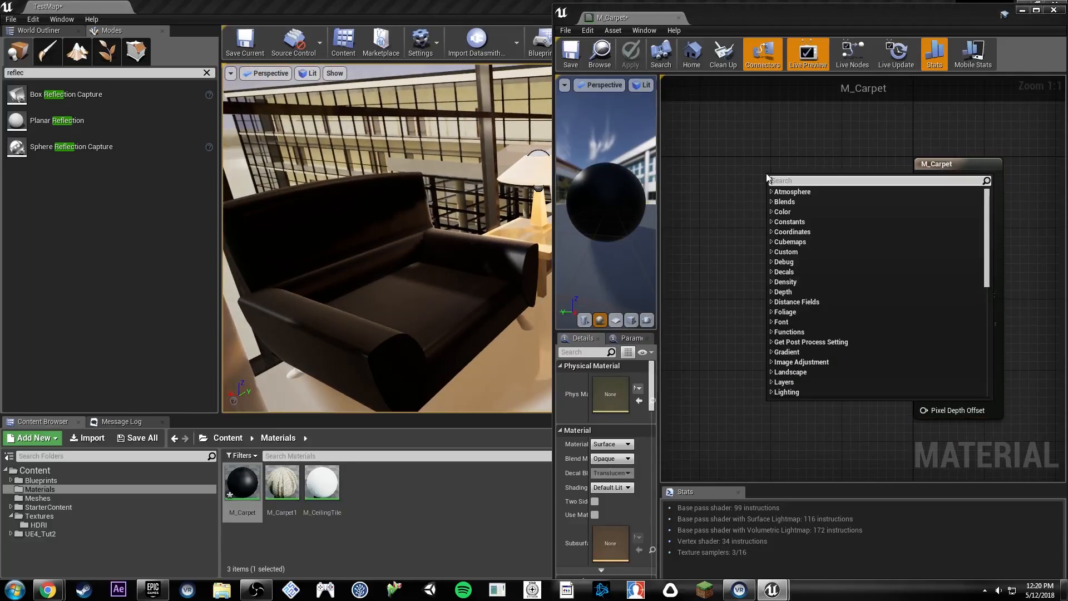
scroll(801, 254, down, 10)
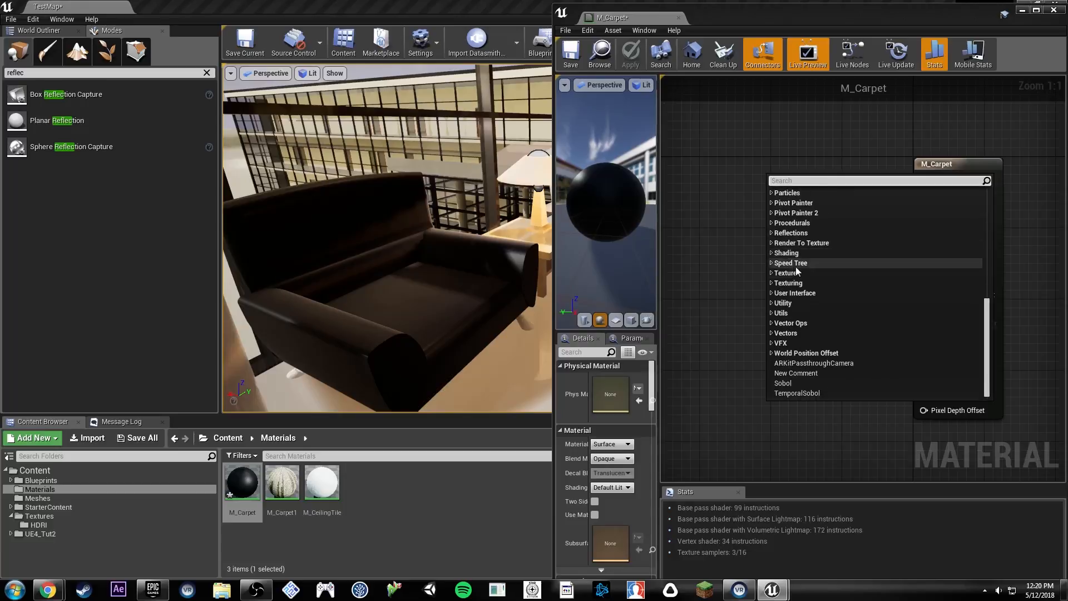
scroll(797, 271, up, 10)
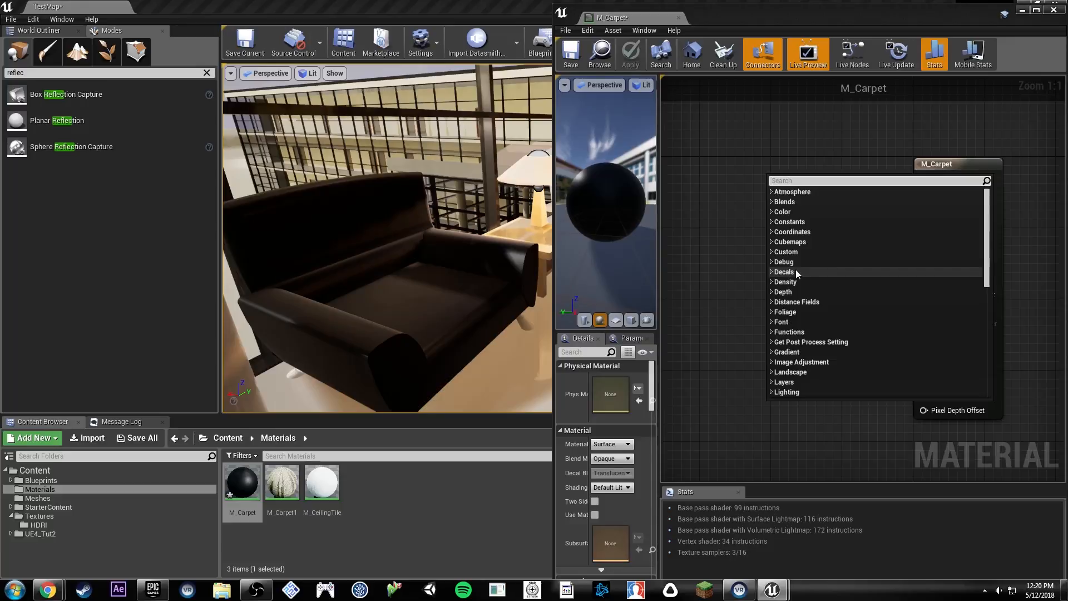
text(constant)
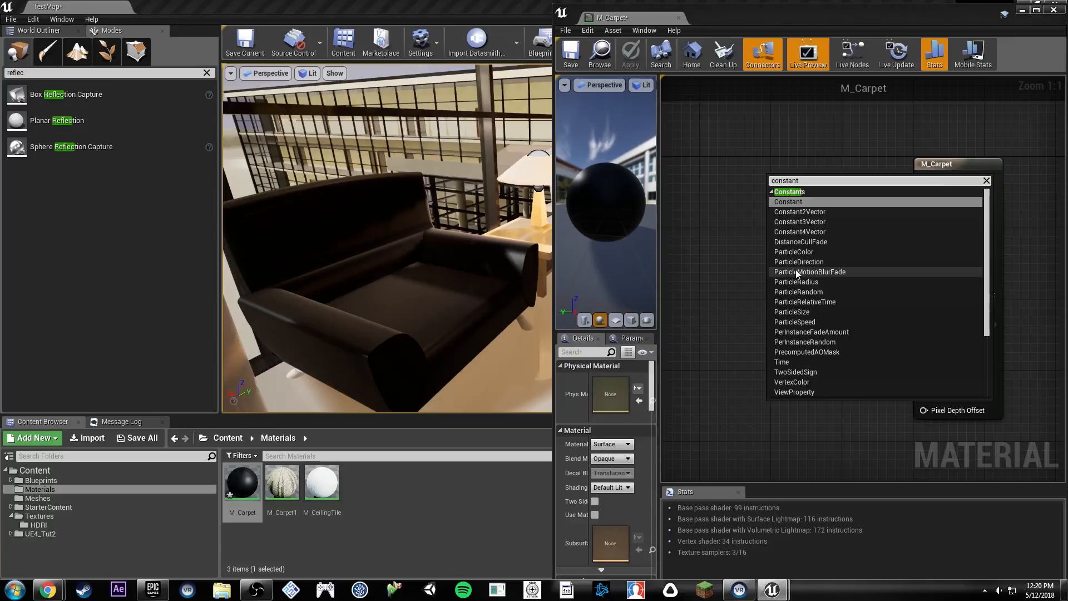
click(813, 200)
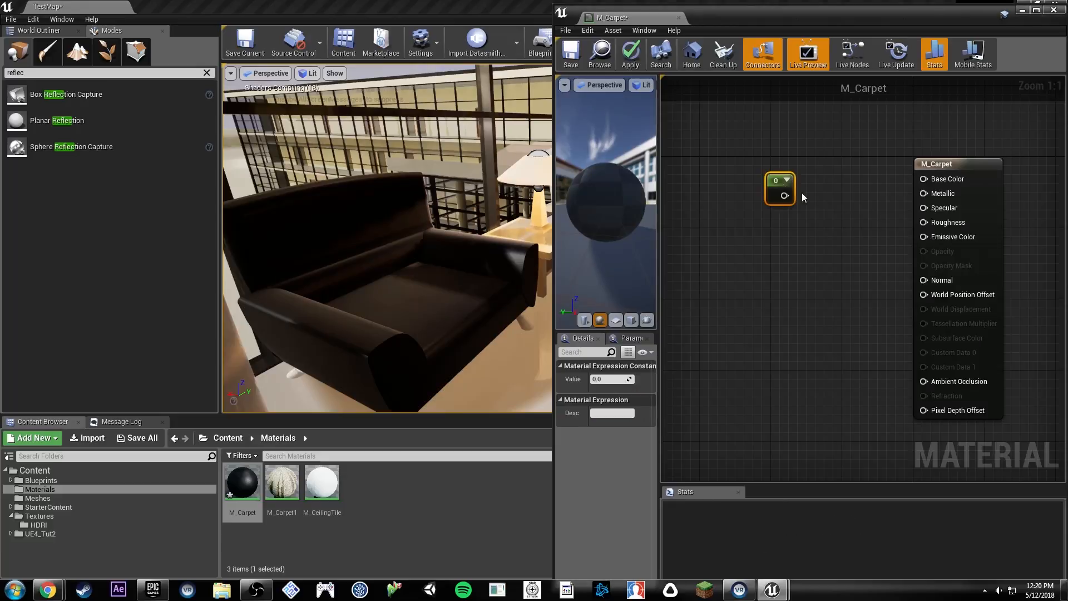
drag(783, 196, 922, 179)
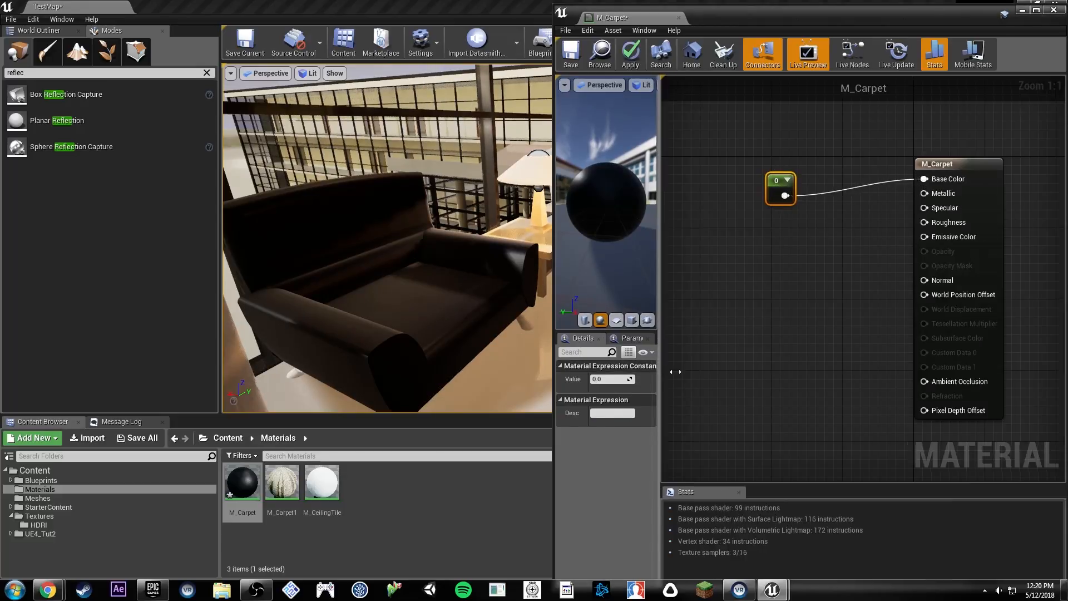
Step: Set the Base Color constant to 1, check the preview sphere, and save the material
drag(658, 371, 710, 371)
mouse_move(644, 379)
mouse_down()
mouse_move(724, 378)
mouse_move(629, 380)
mouse_up()
click(630, 380)
text(1)
key(Return)
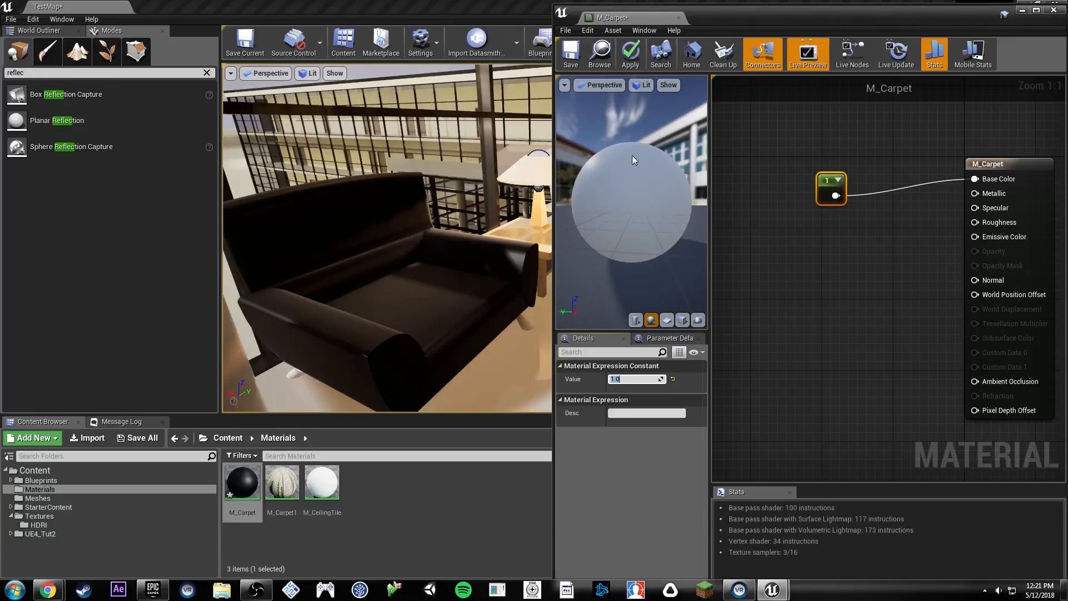
drag(654, 176, 607, 187)
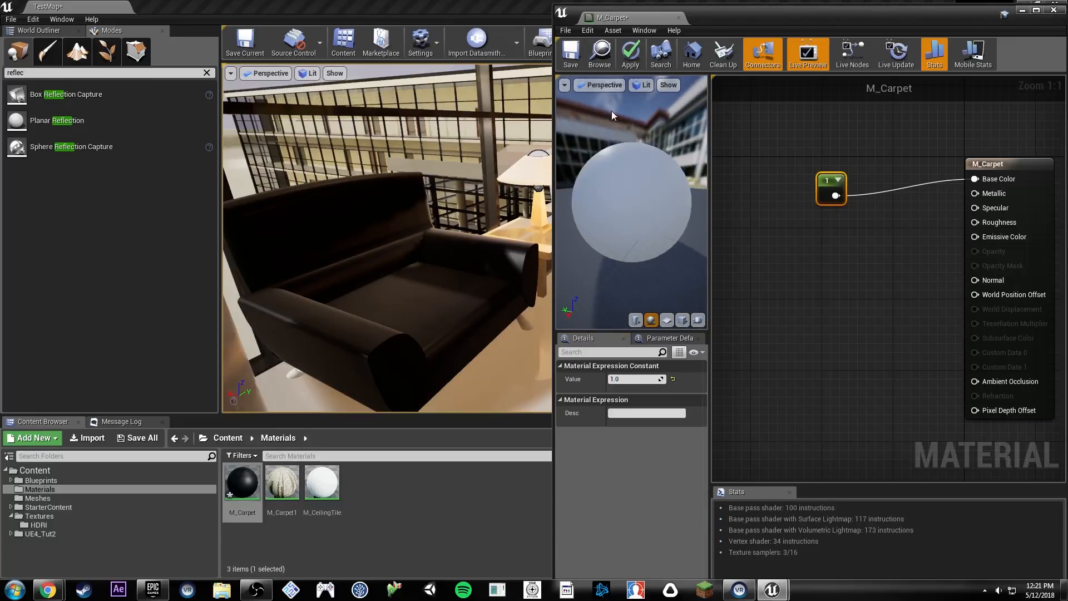
click(570, 55)
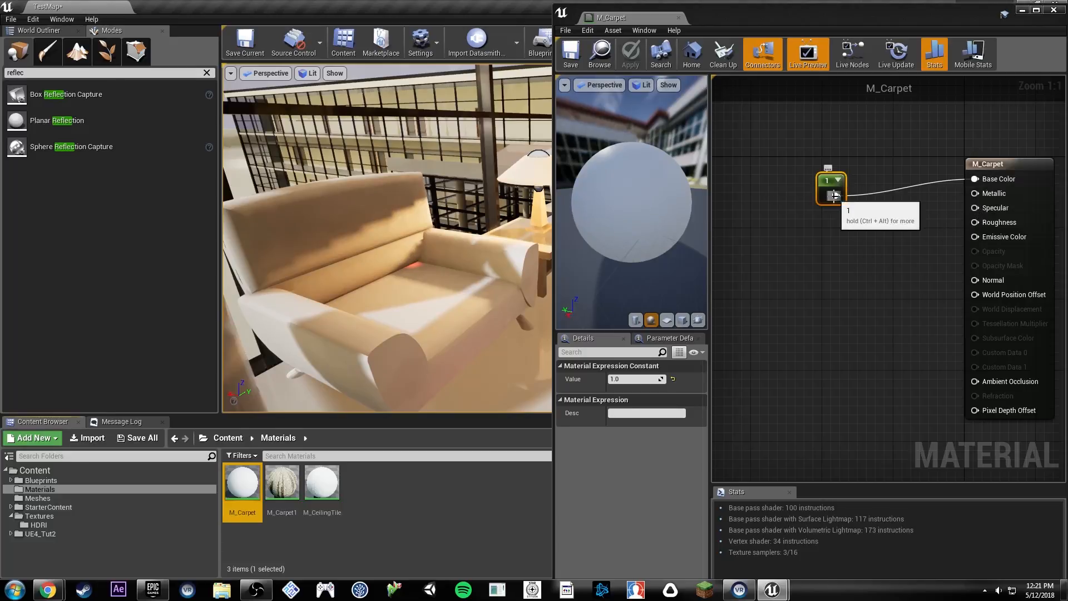
Step: Add a second Constant node below with a value of 10 and connect it to Emissive Color
click(824, 247)
click(822, 253)
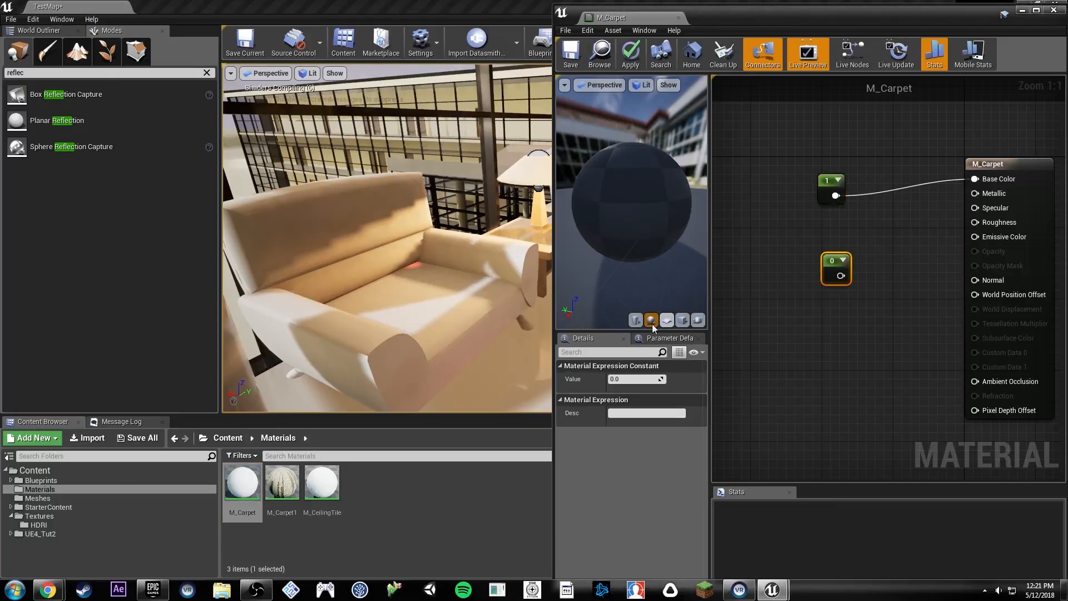
click(636, 378)
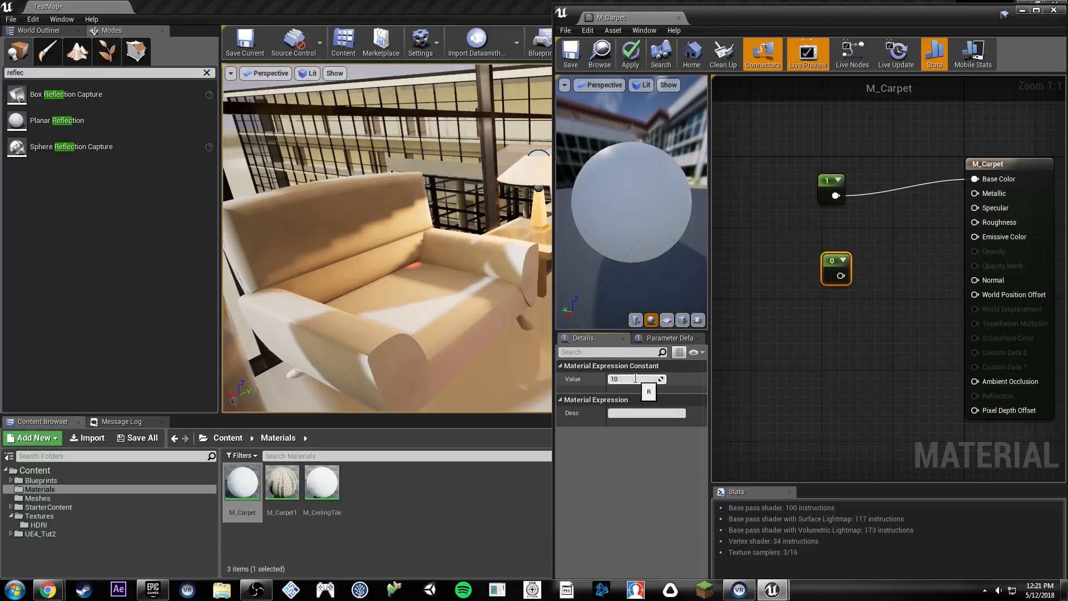
key(Return)
drag(845, 275, 999, 244)
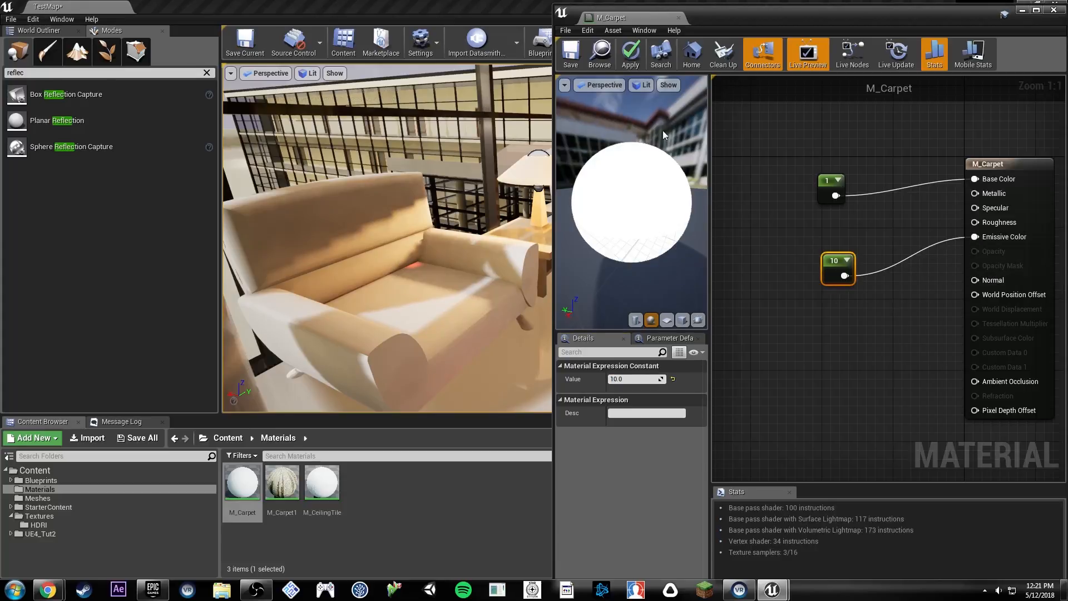
Step: Try an emissive value of 200, then delete the emissive constant
click(653, 378)
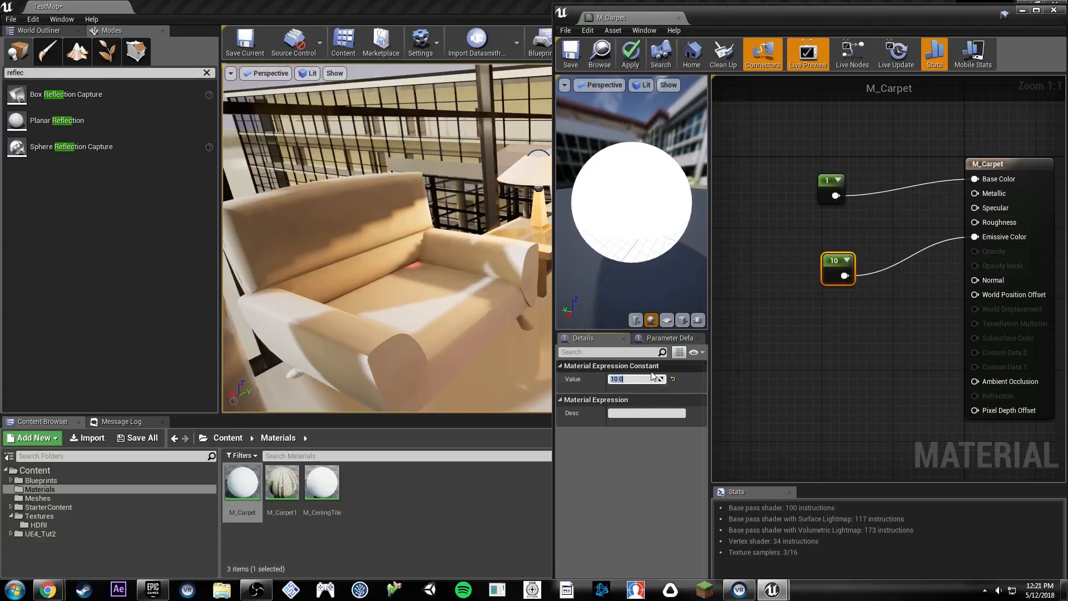
key(Return)
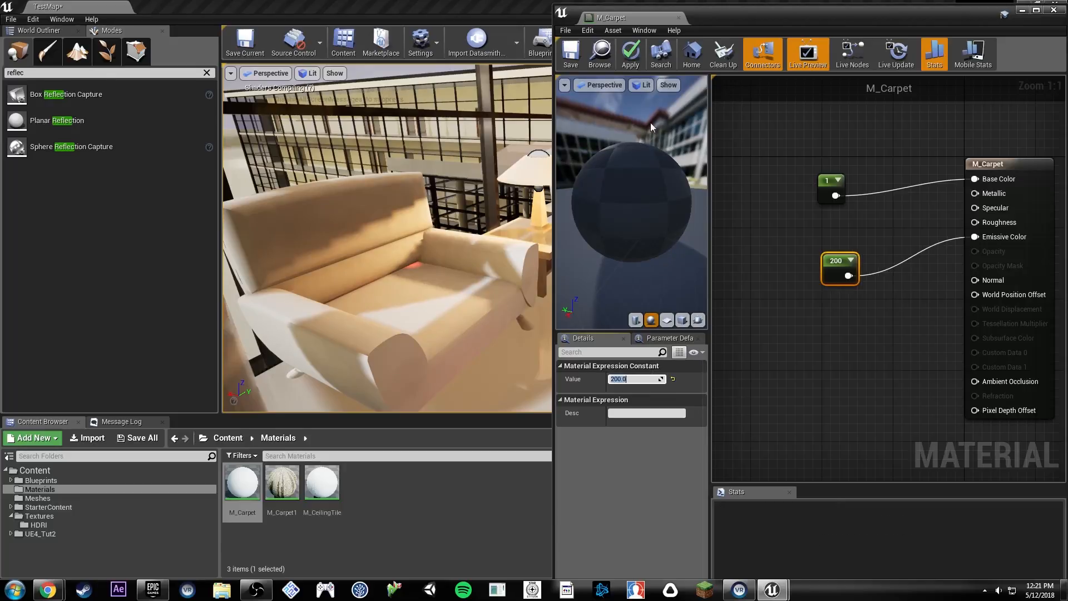
click(886, 227)
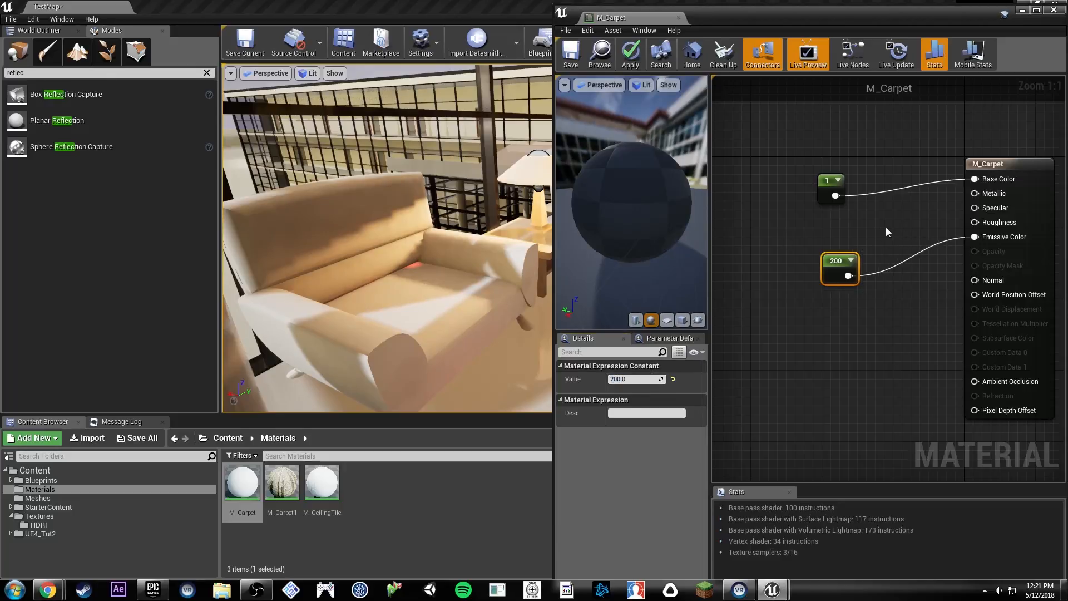
key(Delete)
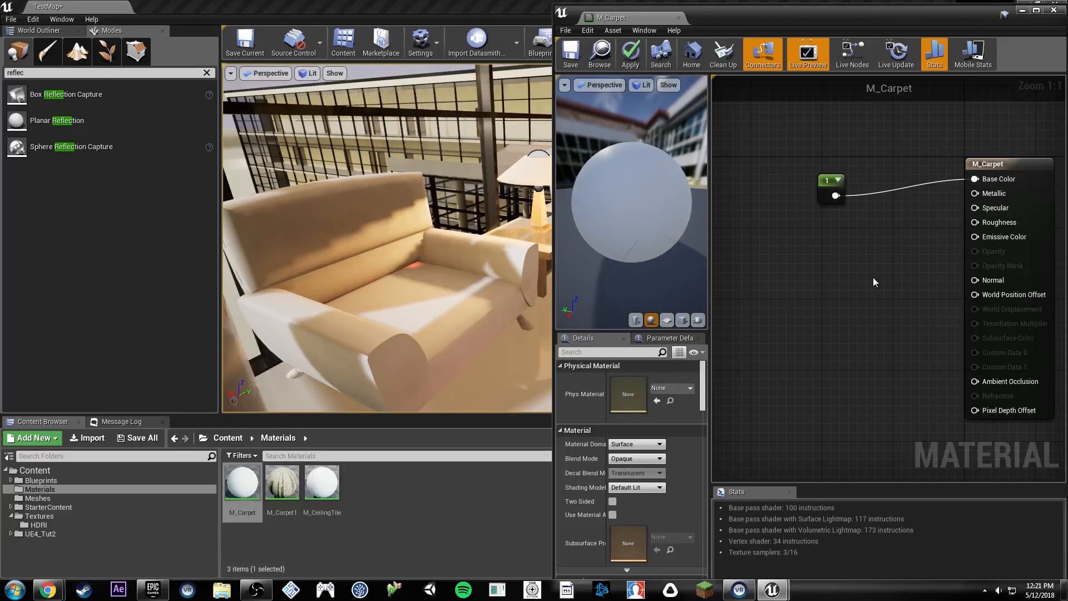
Step: Replace the Base Color constant with a Constant3Vector node connected to Base Color
right_click(806, 179)
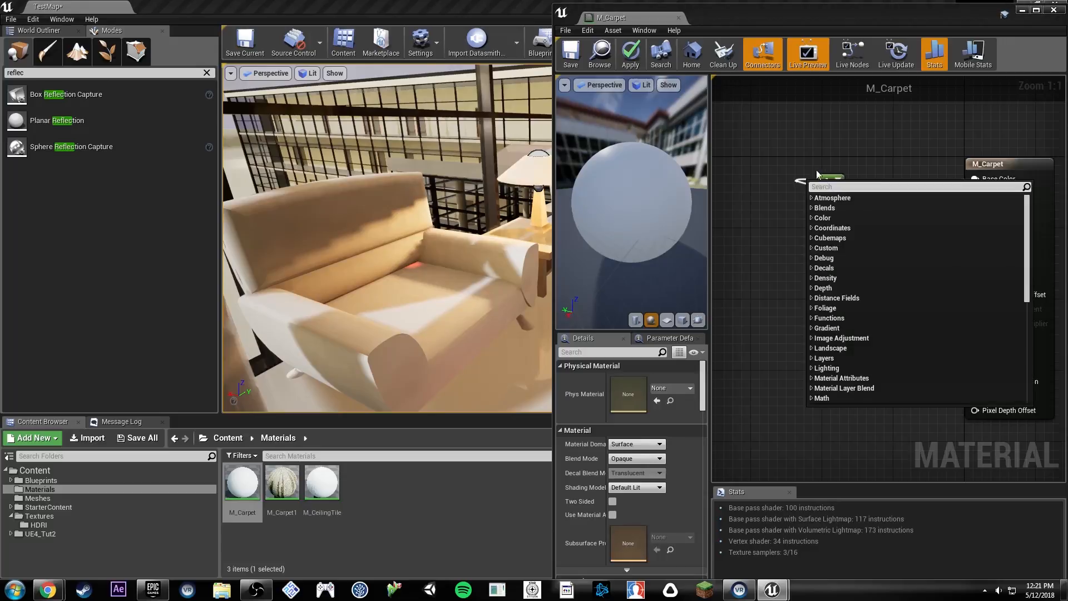
drag(817, 163, 776, 152)
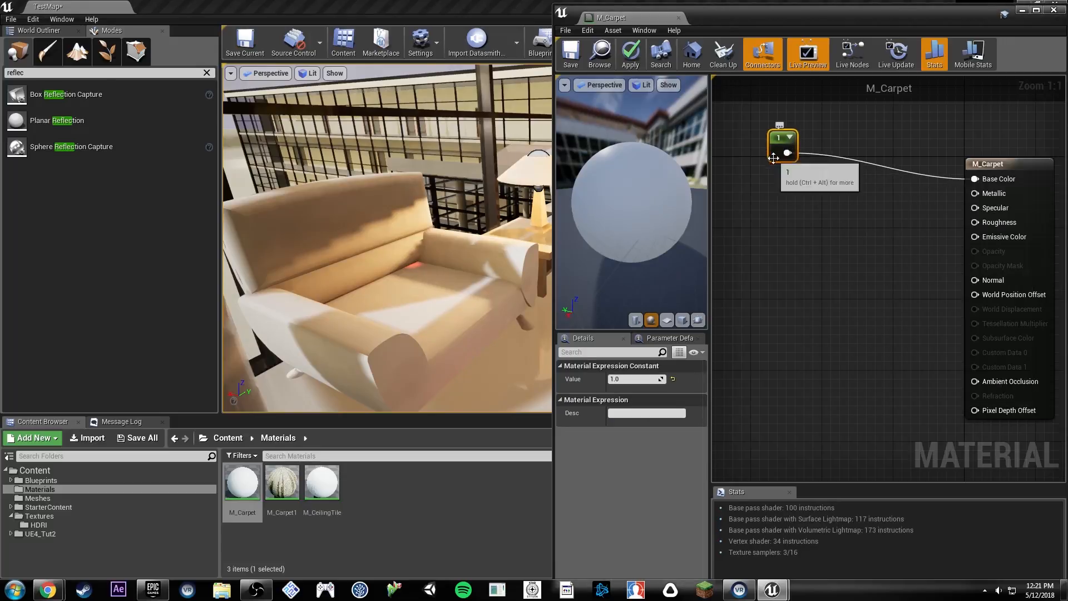
key(Delete)
right_click(784, 173)
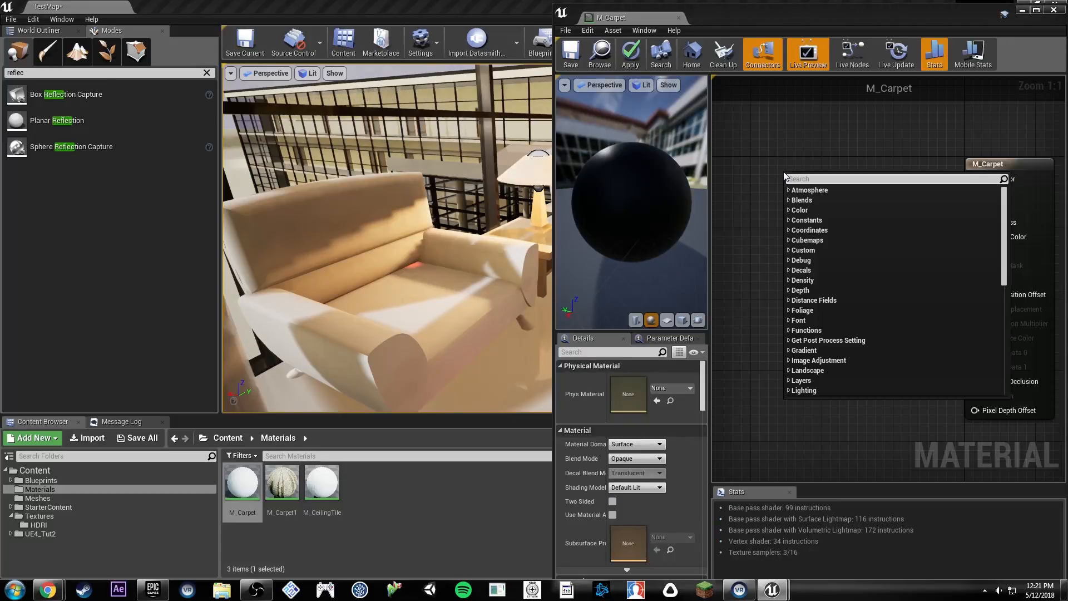
text(consta)
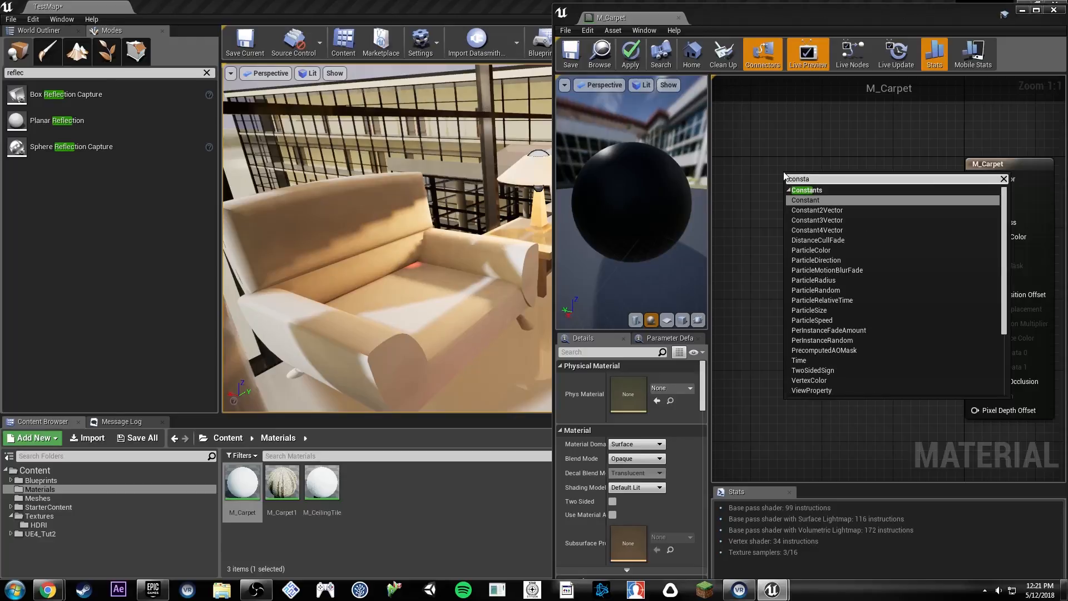
text(nt 3)
key(Return)
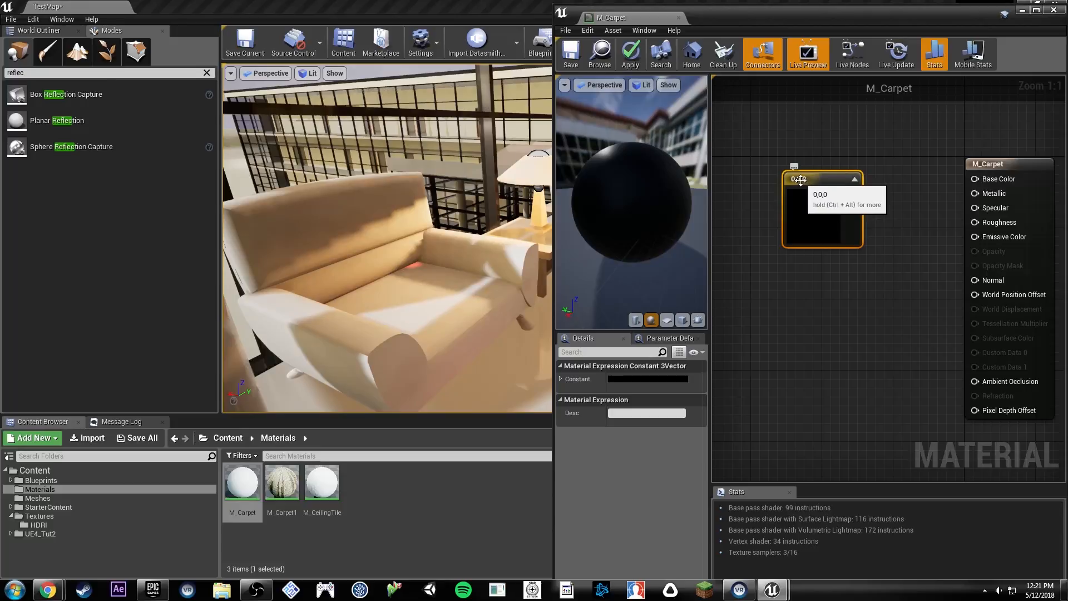
drag(851, 193, 975, 179)
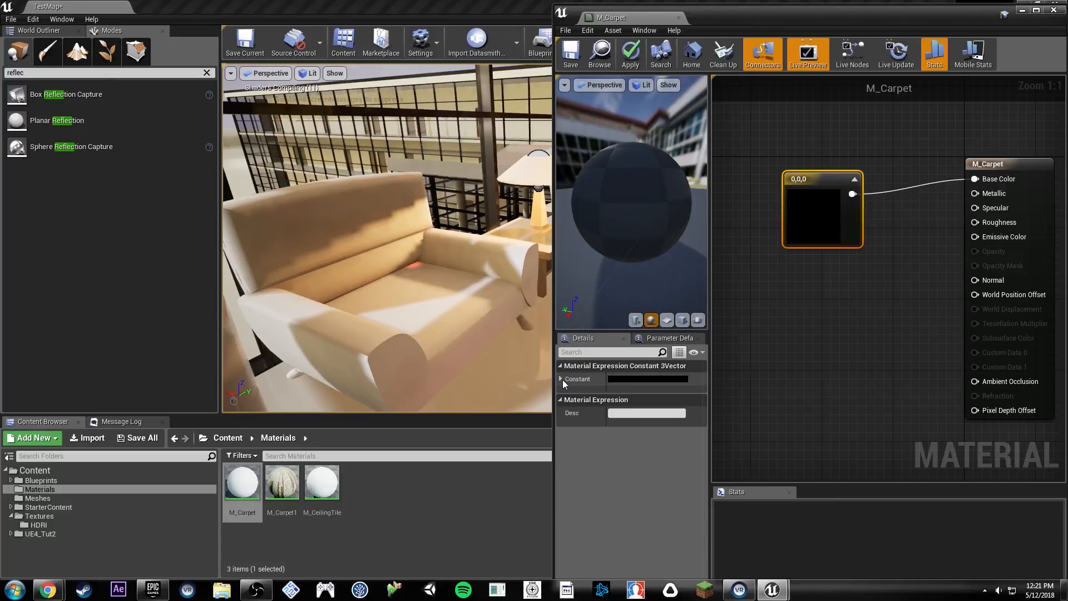
Step: Set the Constant3Vector colour to R 0.5, G 0.2 and B 1
click(561, 379)
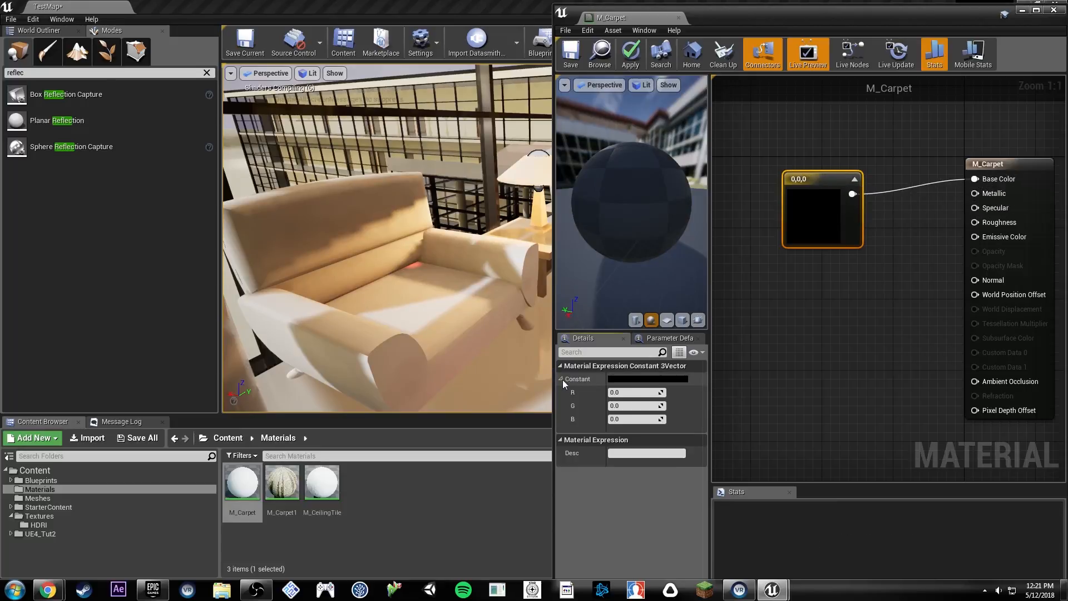
click(635, 391)
text(.5)
key(Tab)
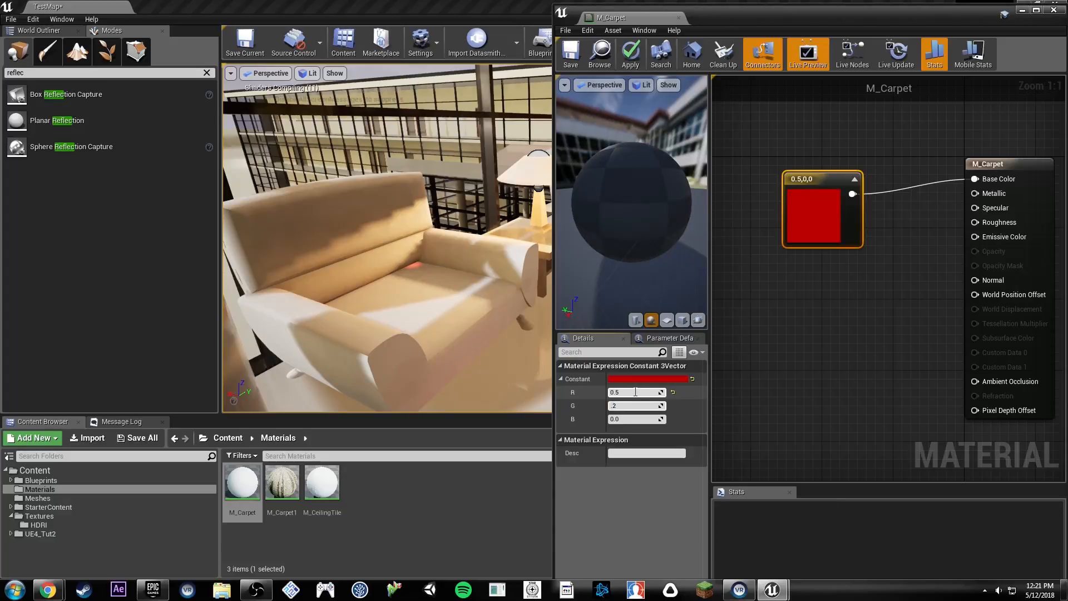
text(.2)
key(Tab)
text(1)
key(Return)
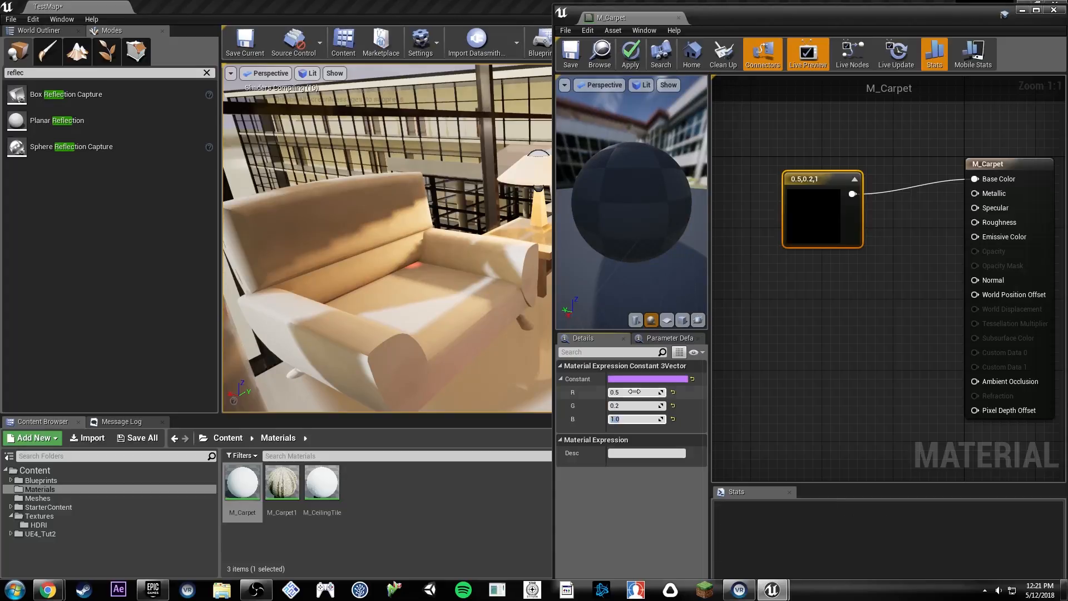
Step: Move the purple colour node up, add a Constant node below it, and connect that constant to Specular
drag(815, 212, 809, 179)
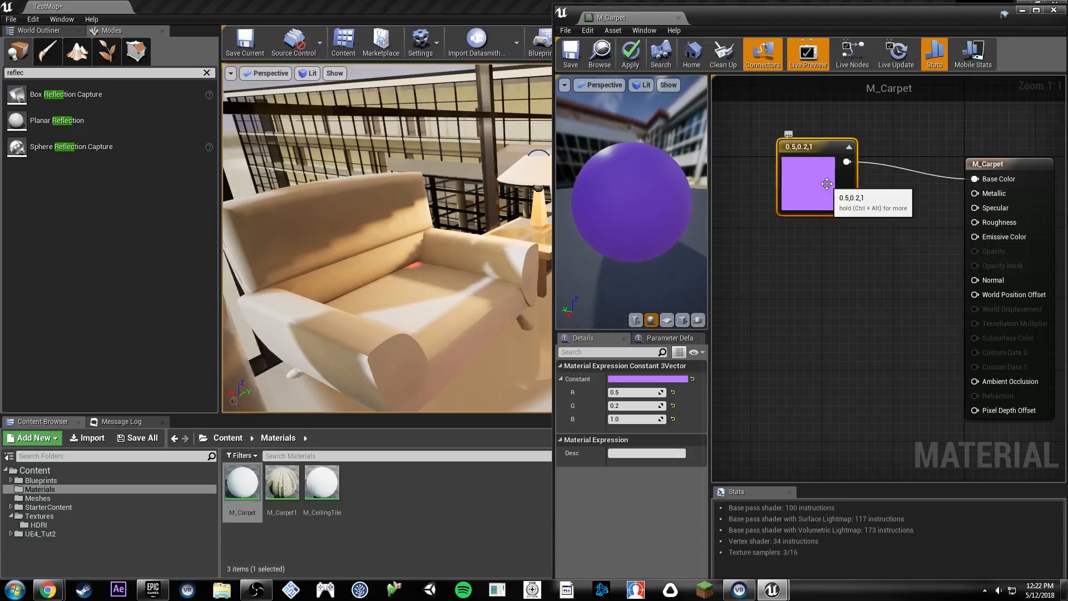
drag(826, 181, 810, 165)
click(840, 215)
key(1)
click(816, 232)
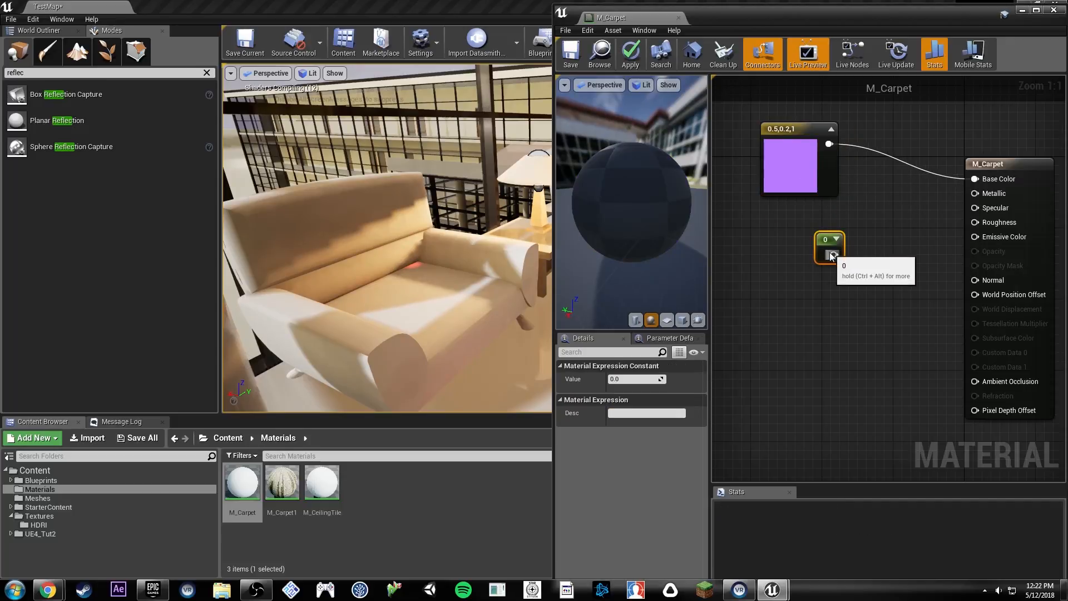
drag(835, 254, 975, 208)
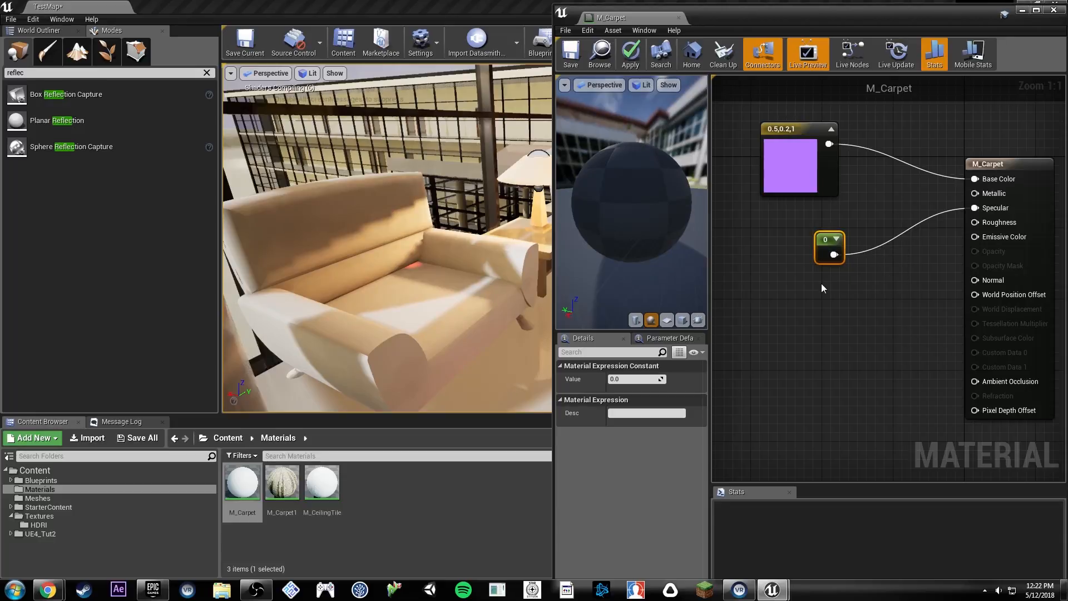
Step: Add another Constant node below the Specular one and connect it to Roughness
key(1)
click(823, 285)
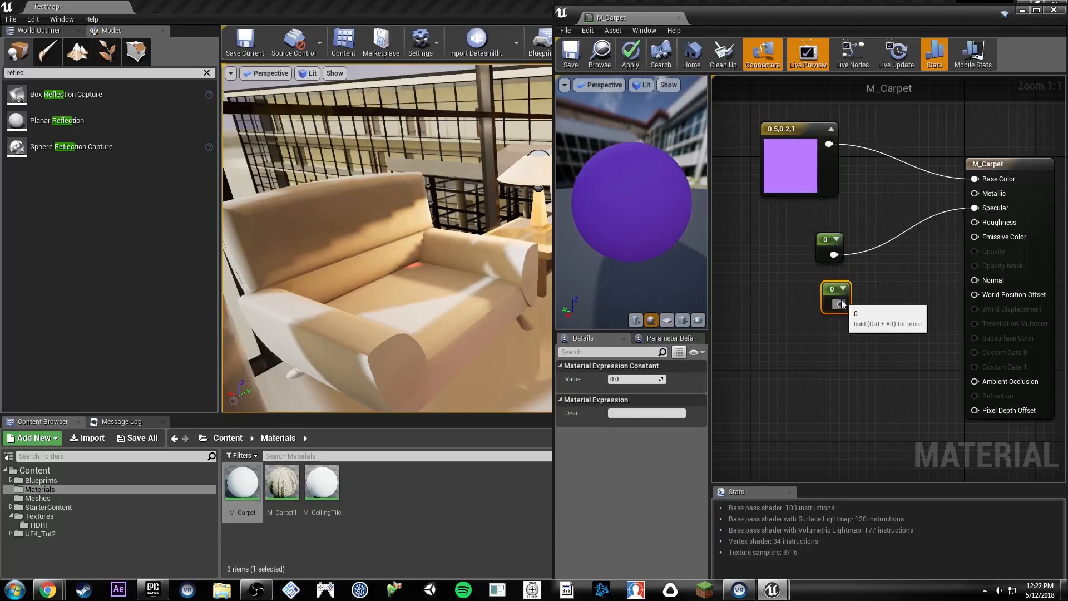
drag(841, 303, 985, 222)
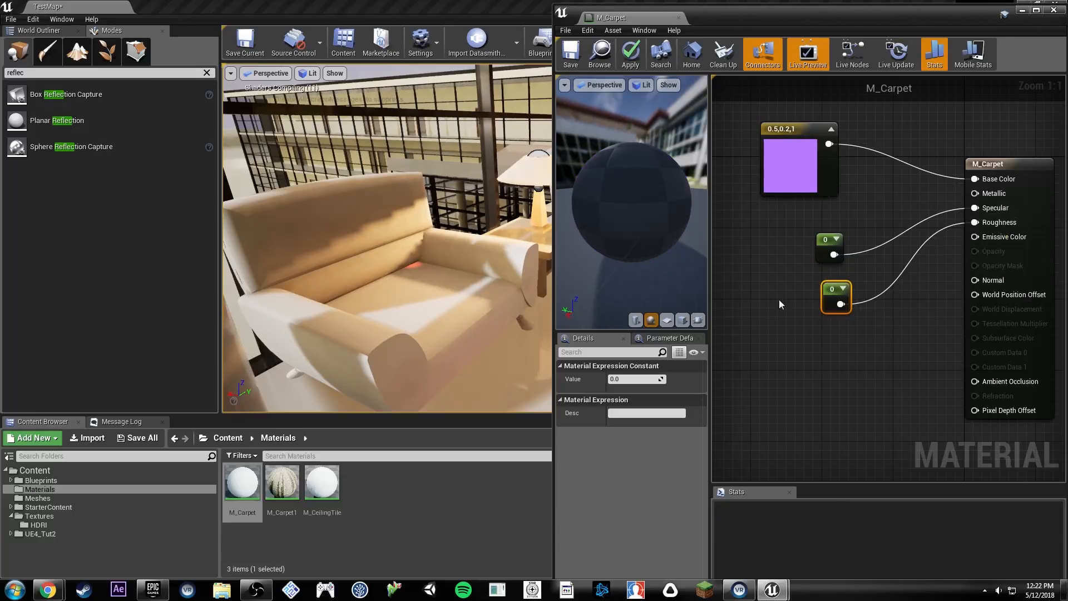
Step: Set the Specular constant to 1, reposition its node, and check the reflections on the preview sphere
click(826, 255)
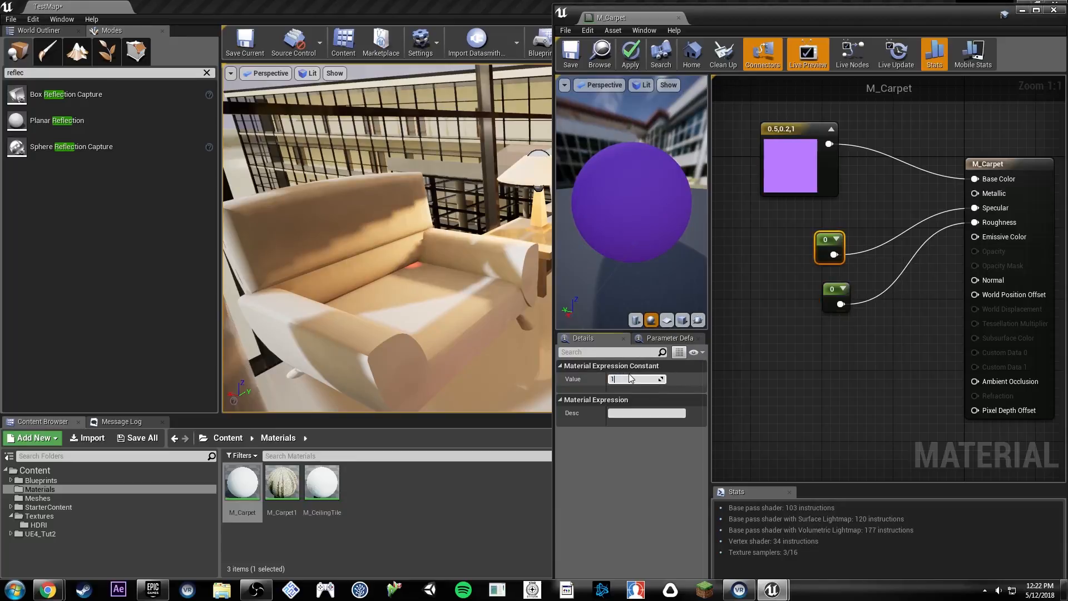
key(Return)
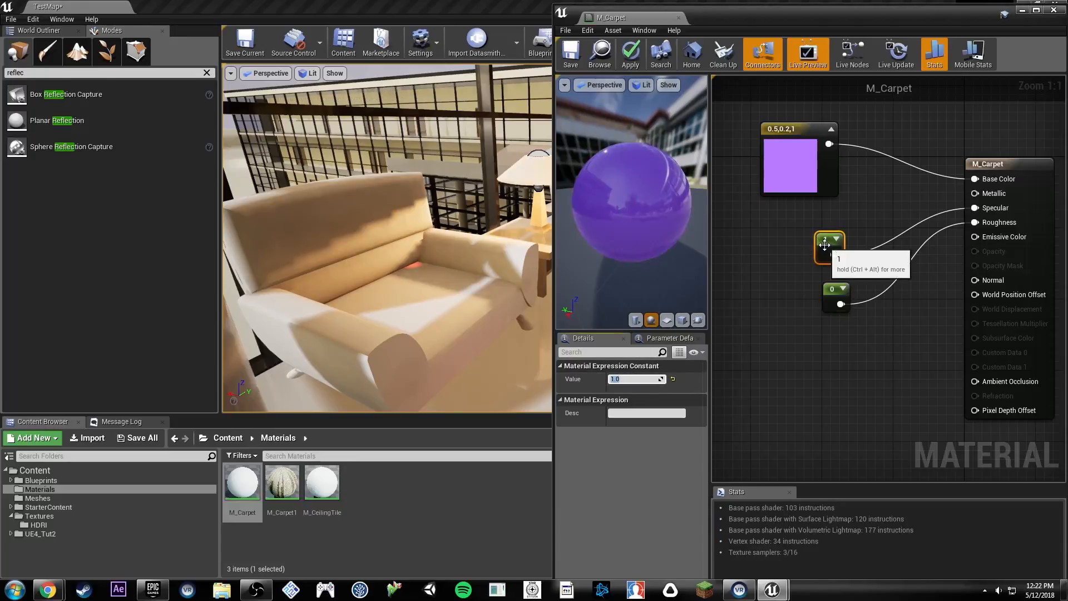
drag(815, 240, 821, 228)
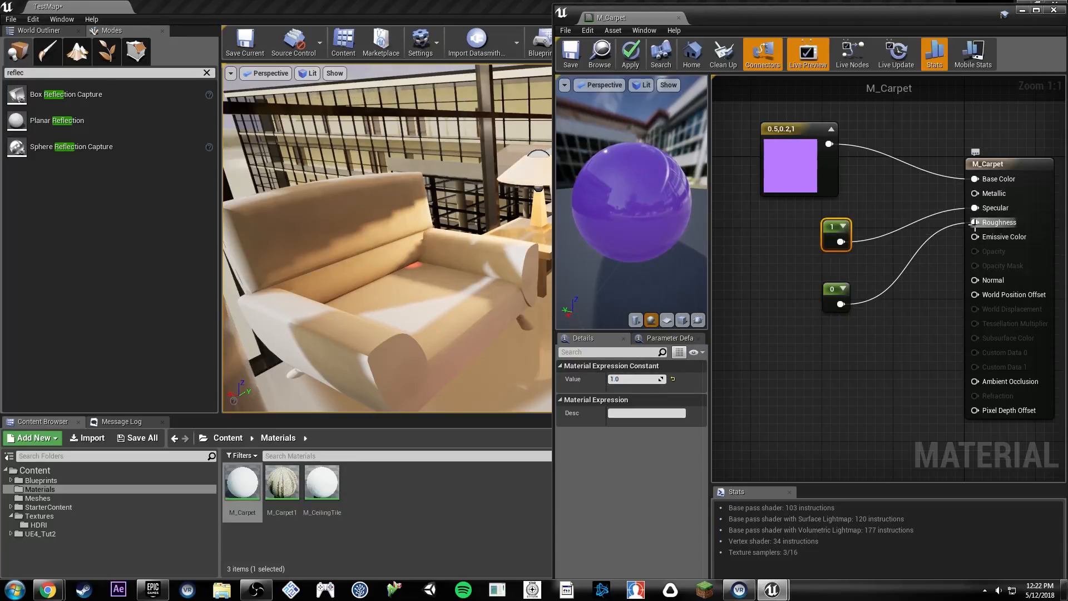
drag(657, 228, 559, 225)
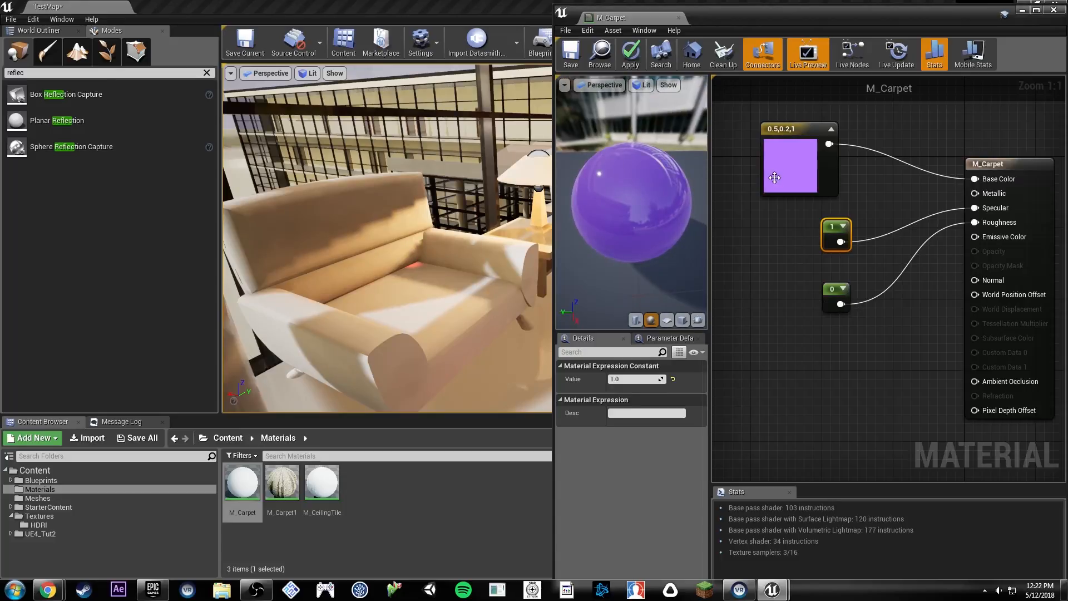
Step: Move the purple colour node up, add a Constant of 1 connected to Metallic, and check the preview sphere's reflections
drag(782, 163, 765, 108)
click(825, 183)
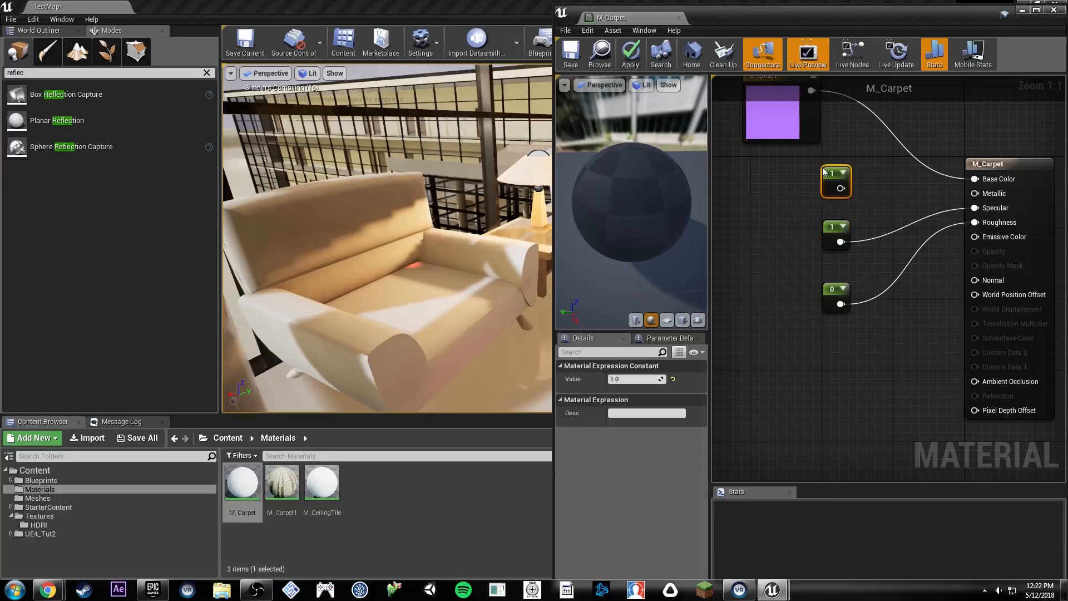
drag(841, 189, 975, 193)
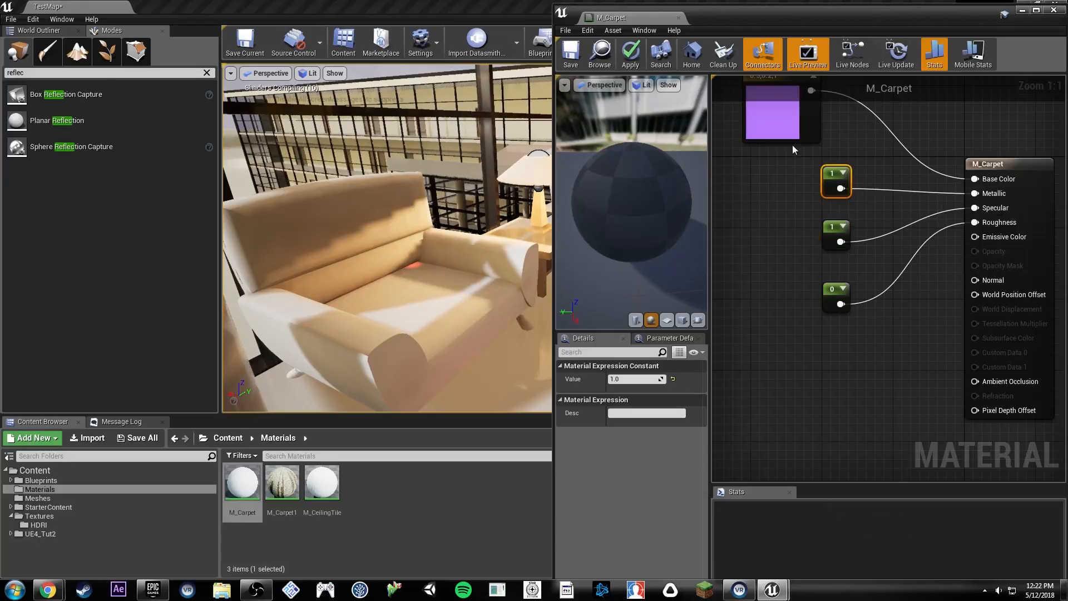
drag(667, 176, 606, 166)
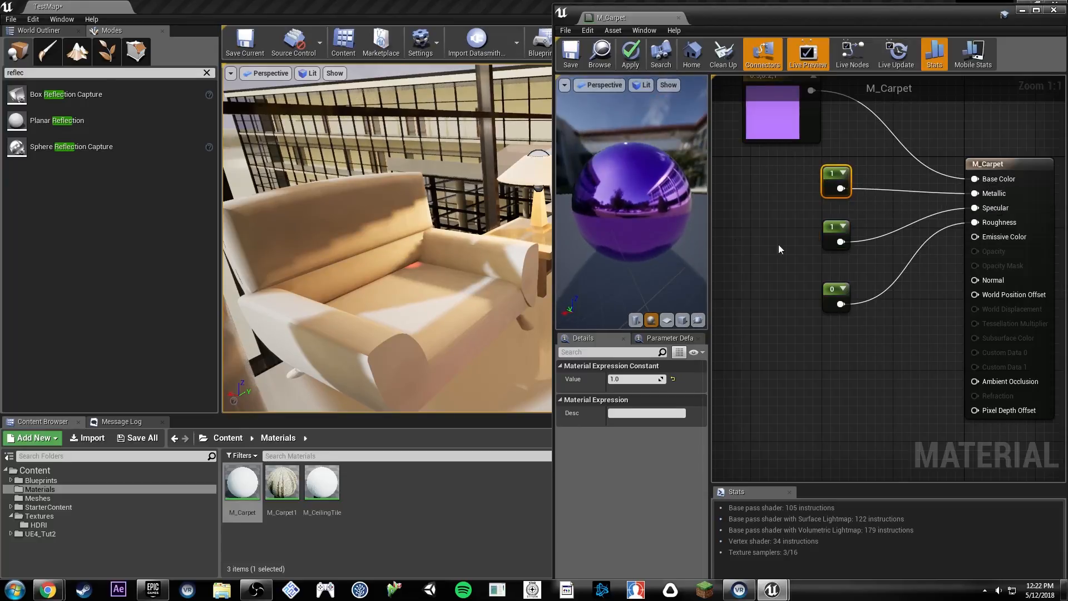
Step: Delete the purple colour node and all three Constant nodes from the M_Carpet graph
right_drag(781, 260, 839, 312)
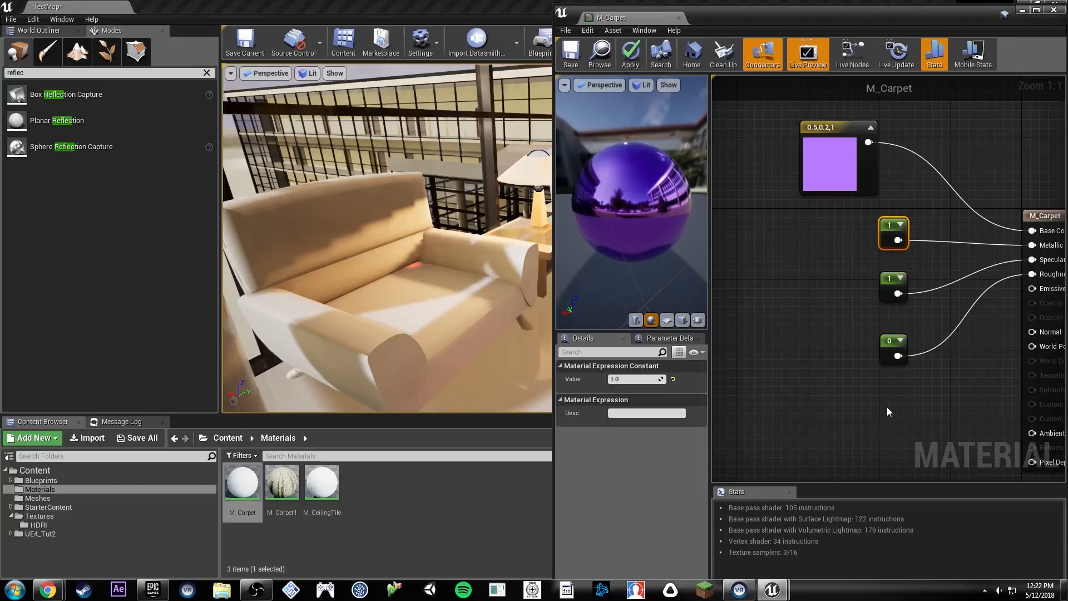
drag(899, 402, 788, 176)
key(Delete)
right_drag(902, 237, 803, 211)
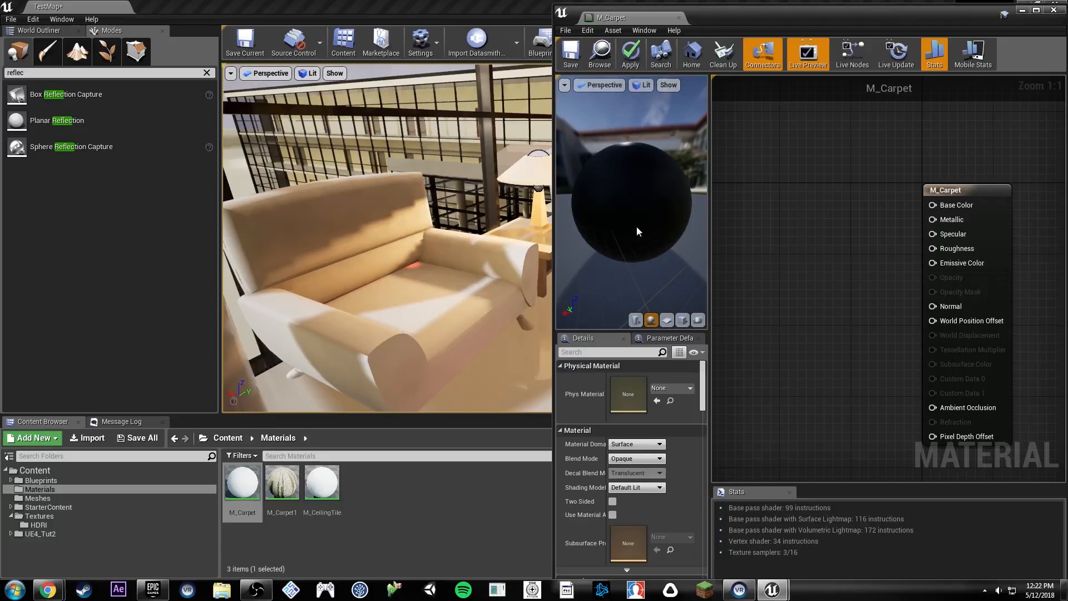
Step: Open the project's Textures folder and switch to Windows Explorer in the VR > Tutorials > Assets folder on drive F:
click(63, 514)
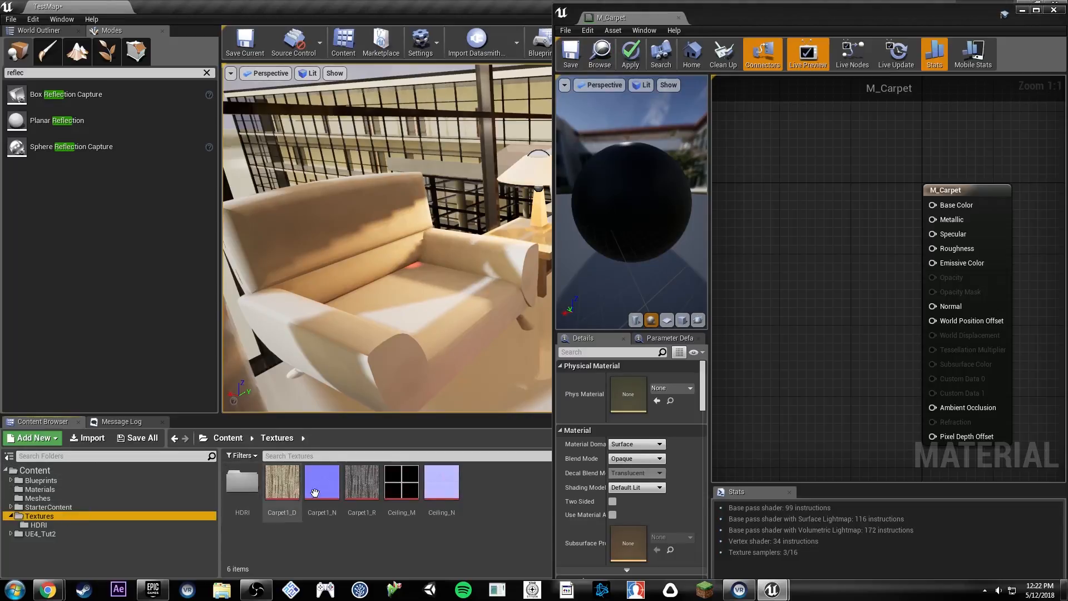
click(516, 488)
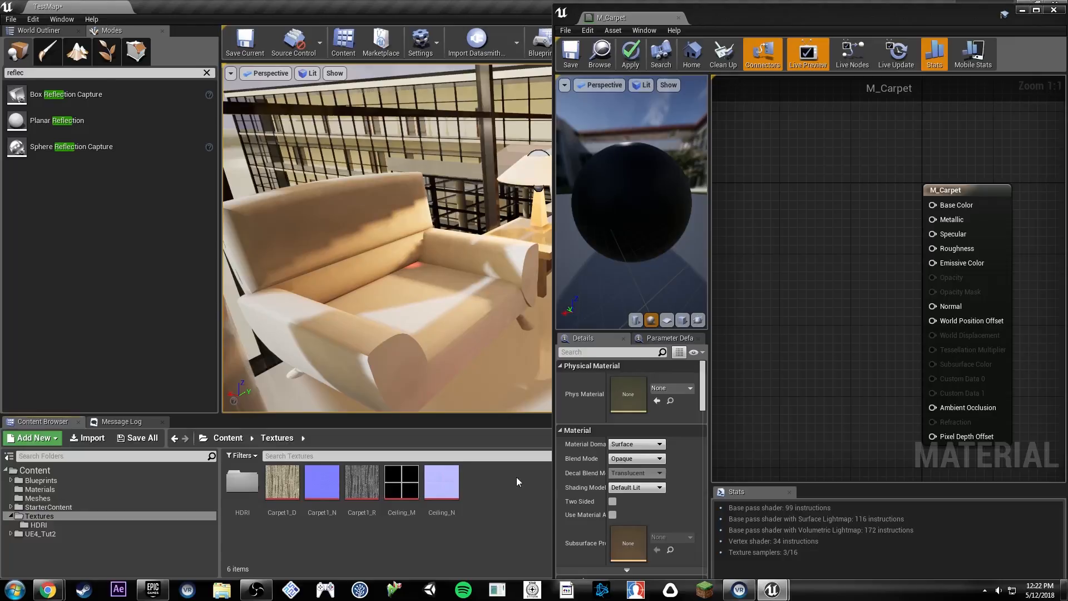
click(221, 589)
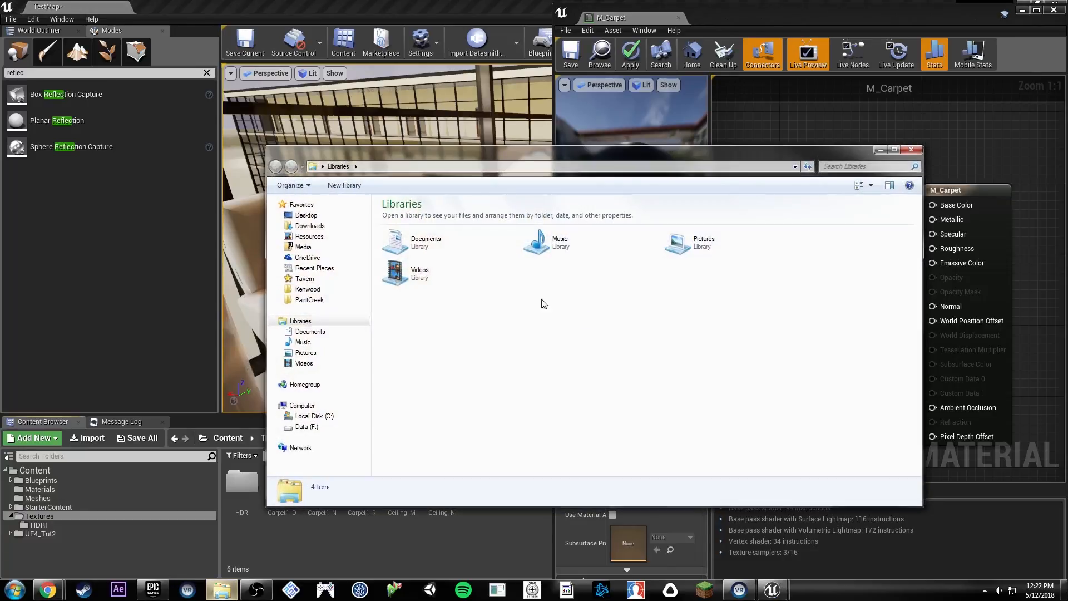
drag(474, 148, 1067, 95)
click(360, 340)
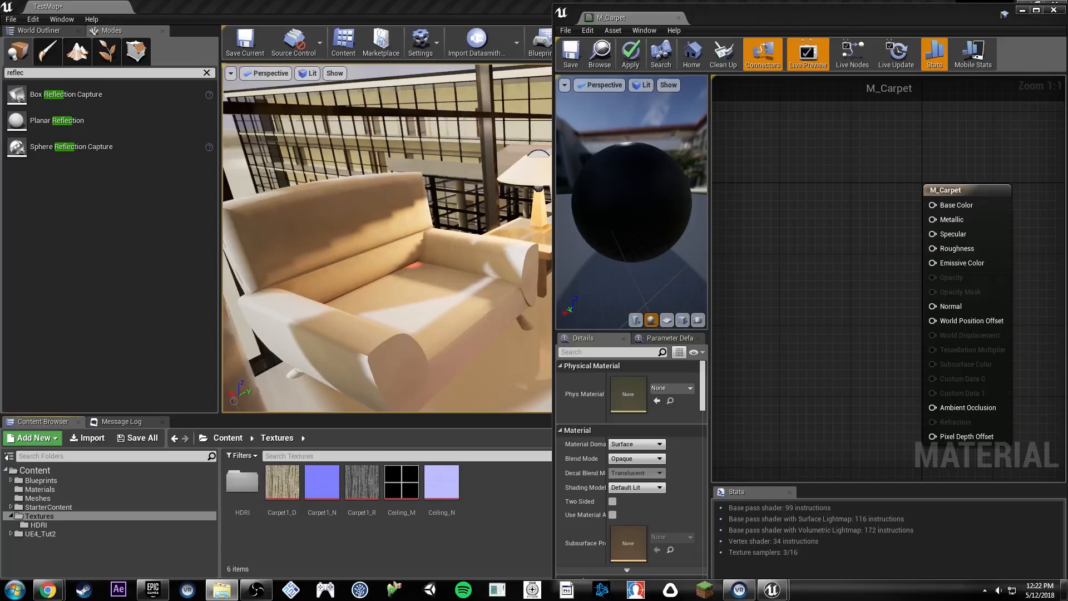
drag(1067, 163, 610, 107)
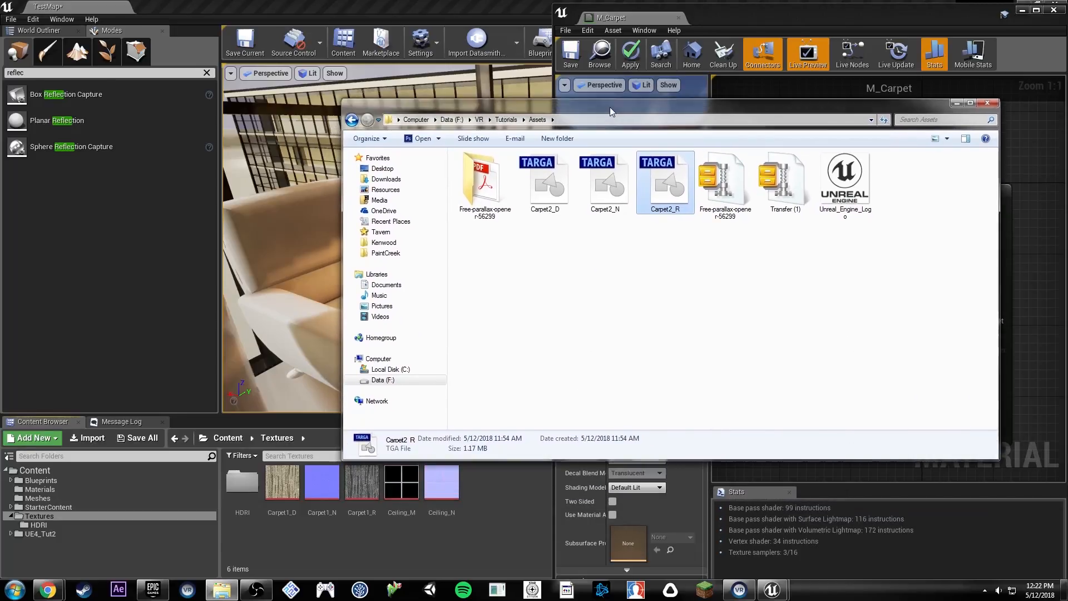
Step: Import Carpet2_D, Carpet2_N and Carpet2_R into the project's Textures folder and save everything
click(565, 193)
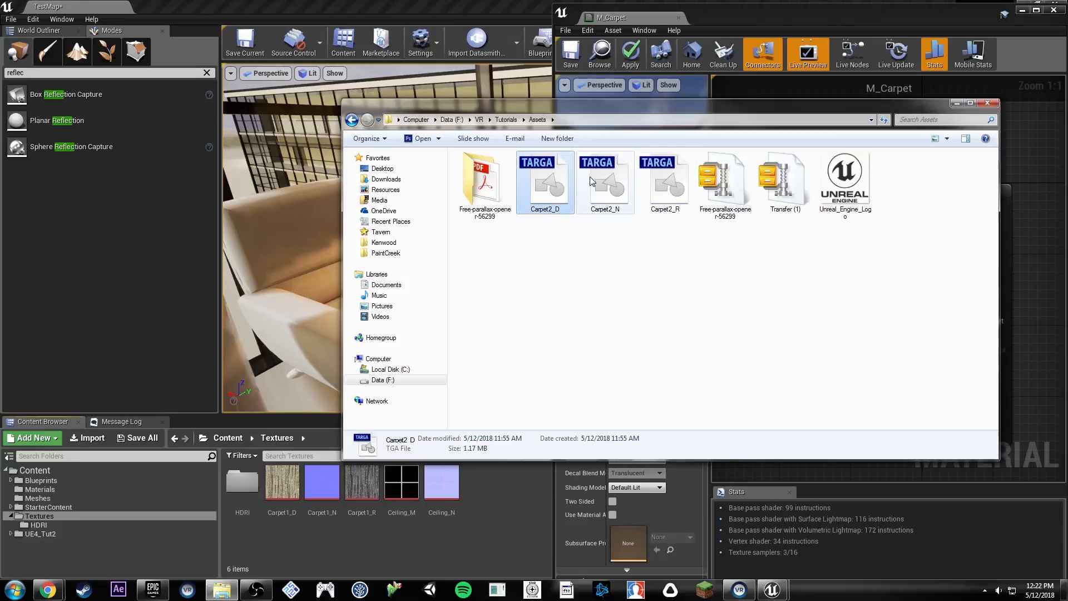
ctrl+click(665, 184)
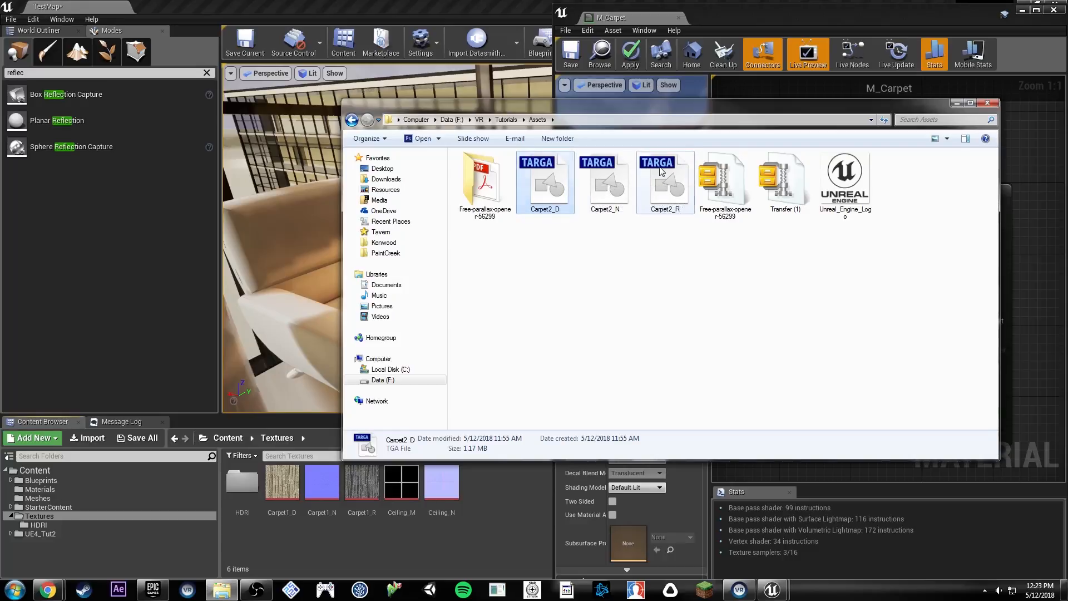
ctrl+click(605, 179)
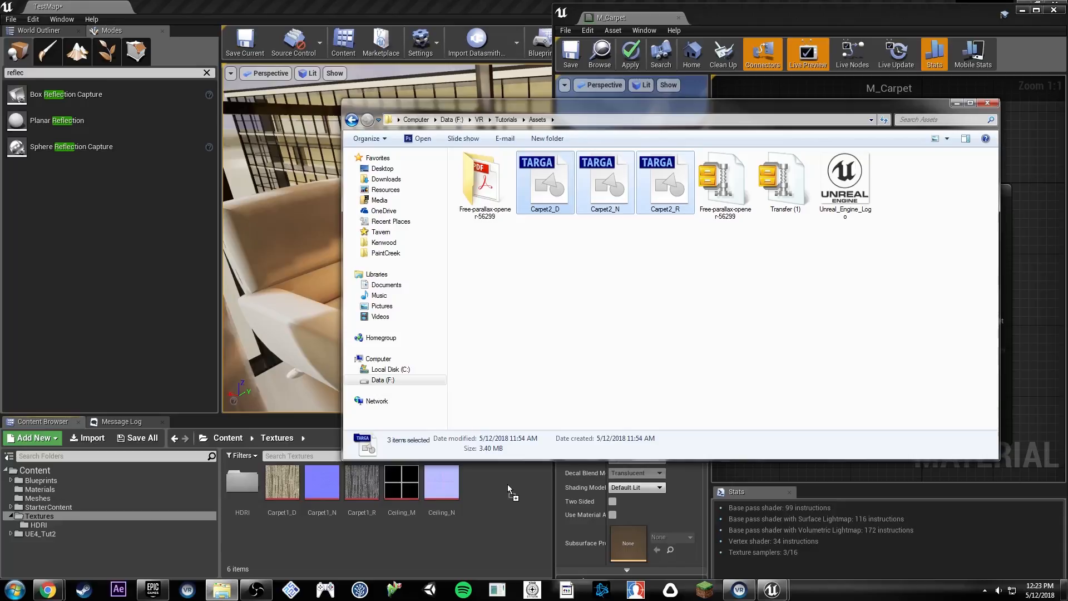
drag(503, 487, 503, 488)
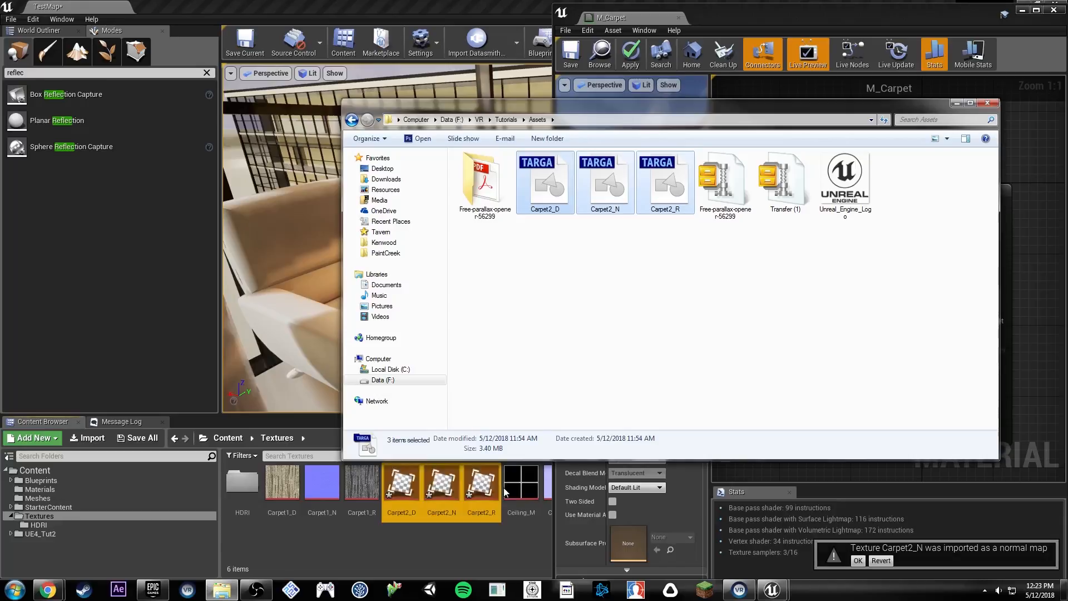
click(495, 526)
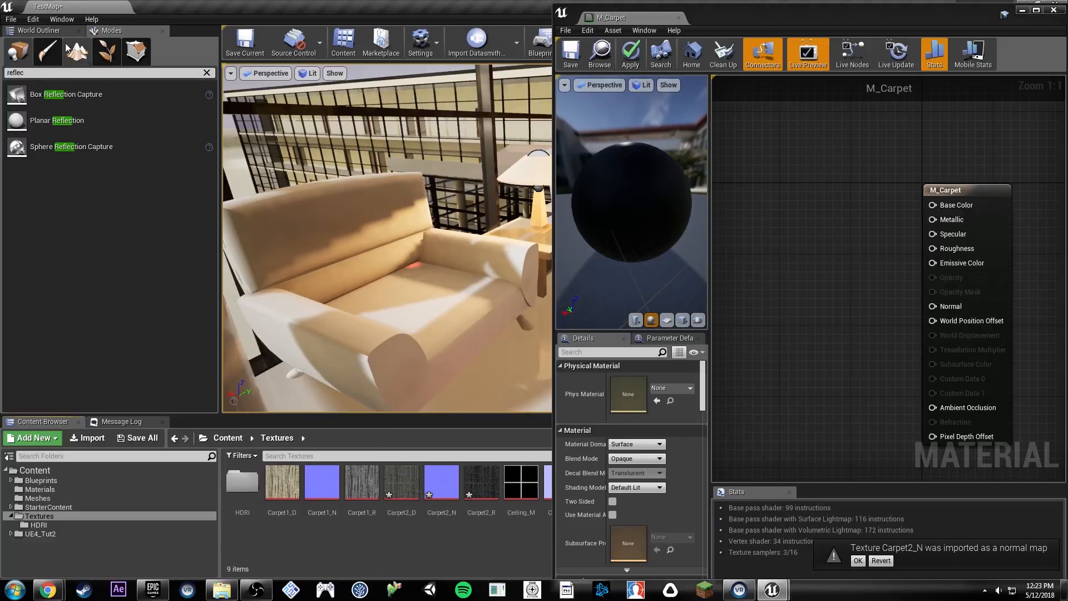
click(11, 19)
click(33, 117)
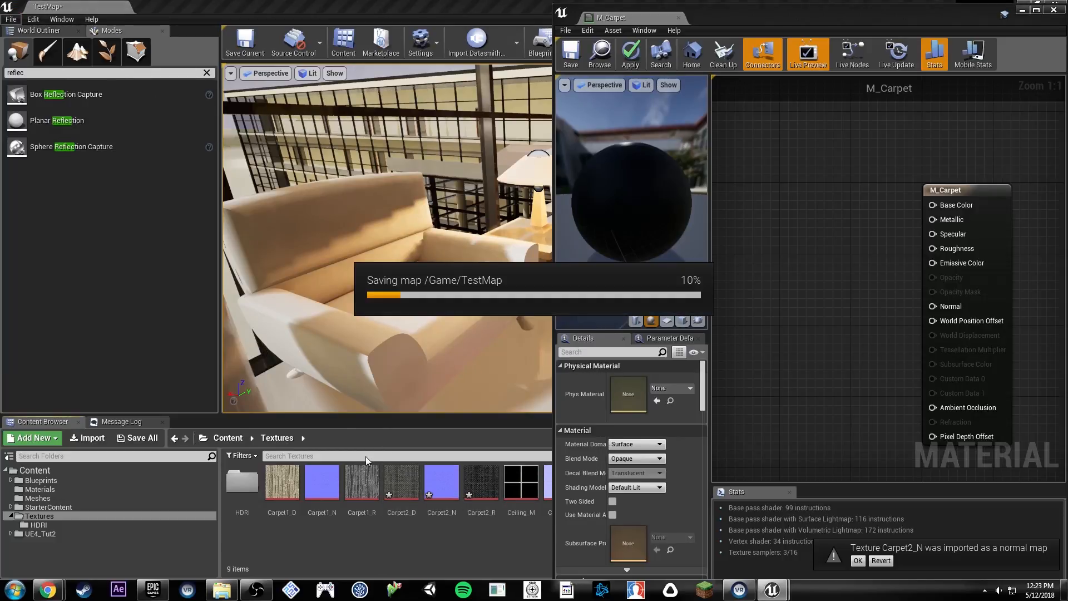
Step: Open the Carpet2_D texture in a maximized editor window and examine its weave pattern up close
double_click(401, 482)
drag(871, 23, 579, 5)
scroll(533, 242, down, 5)
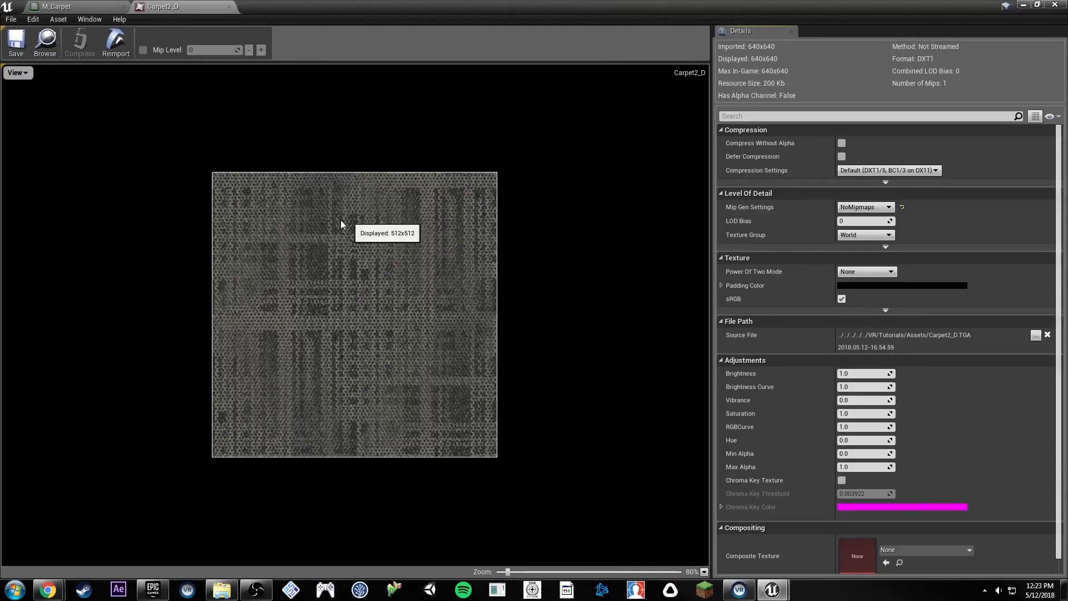
scroll(384, 248, up, 2)
scroll(389, 249, up, 1)
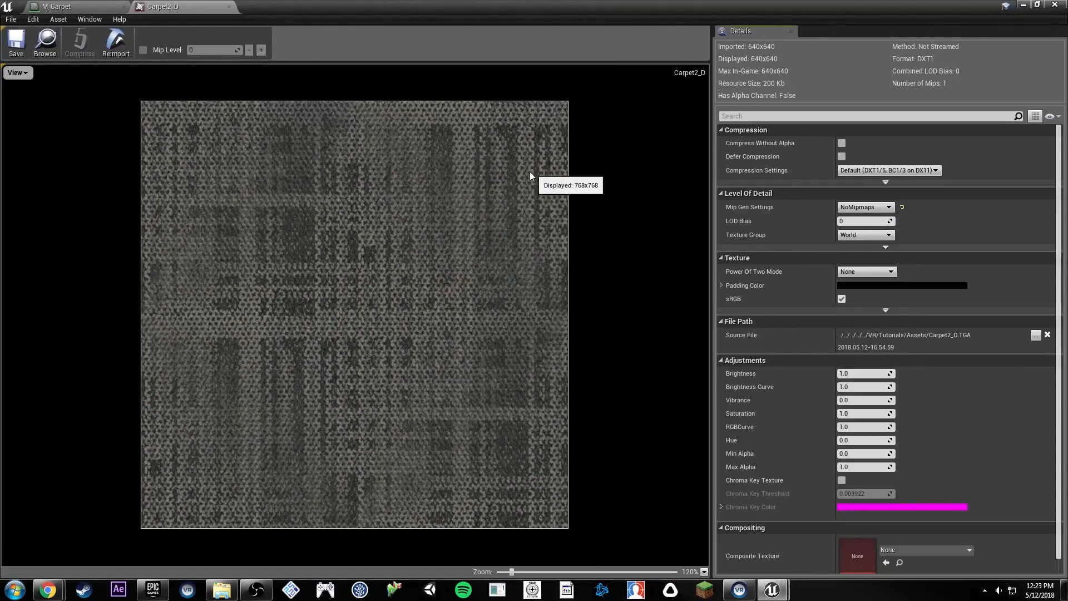
scroll(384, 163, up, 1)
scroll(376, 164, up, 2)
scroll(374, 165, down, 1)
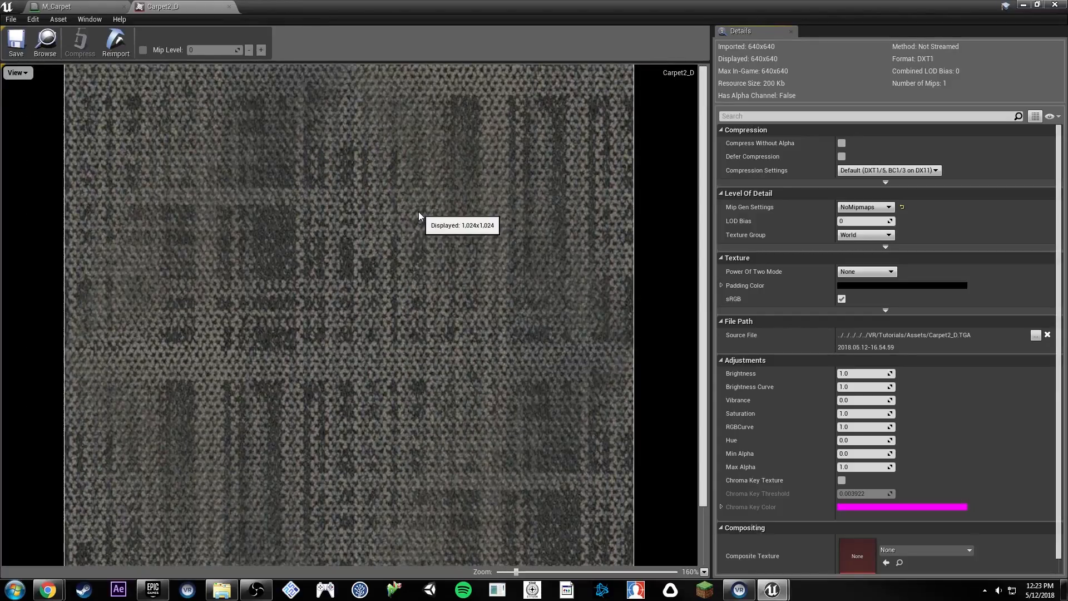
scroll(439, 214, down, 1)
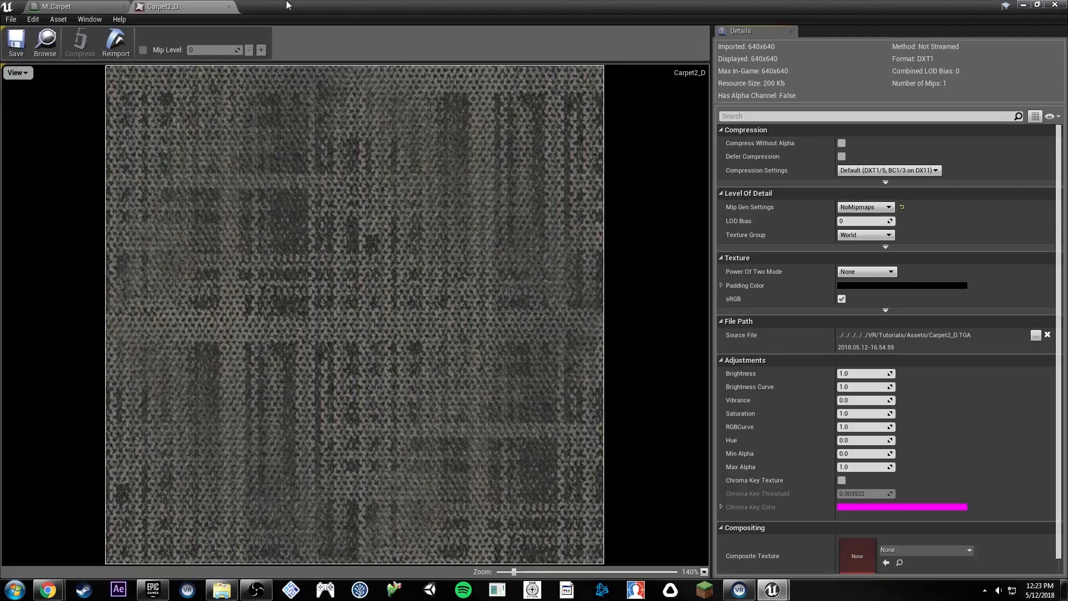
Step: Open the Carpet2_N normal map in the maximized texture editor and examine its surface detail and compression type
drag(287, 6, 796, 35)
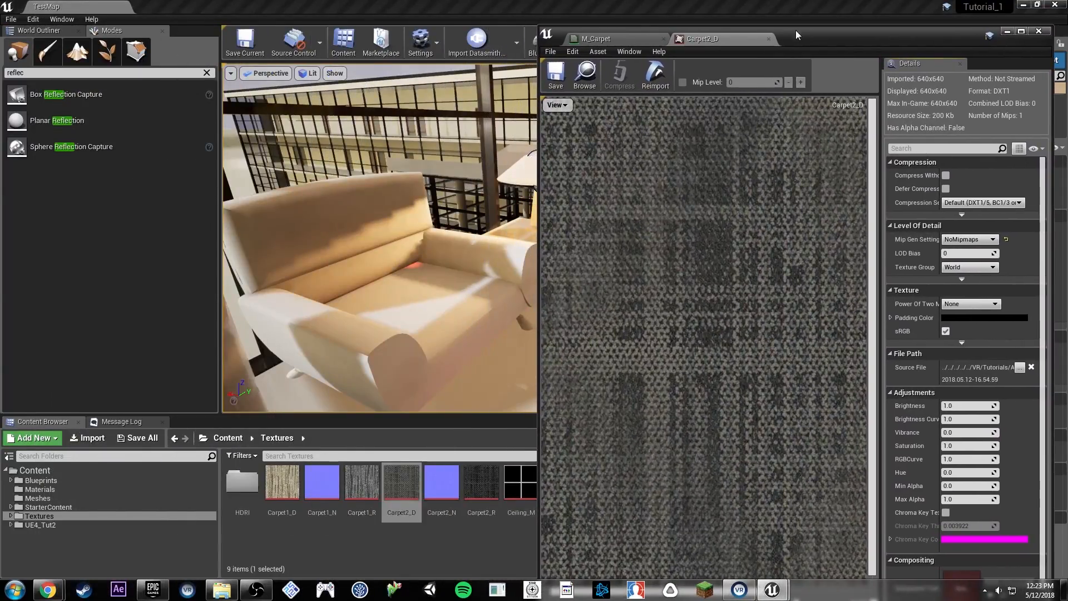
double_click(441, 483)
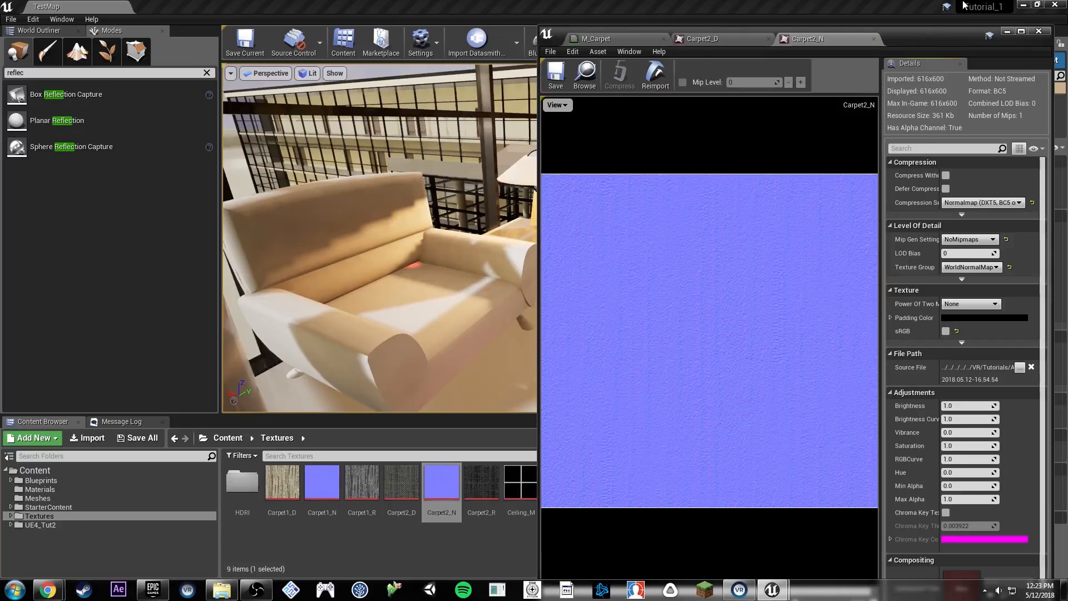
double_click(921, 41)
scroll(421, 244, up, 6)
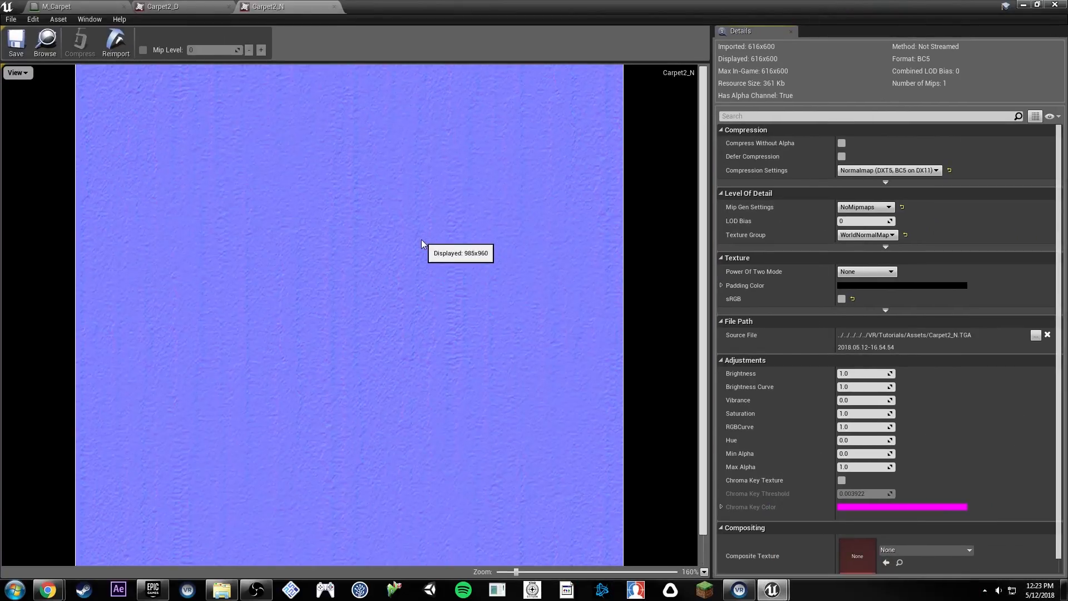
scroll(421, 243, up, 2)
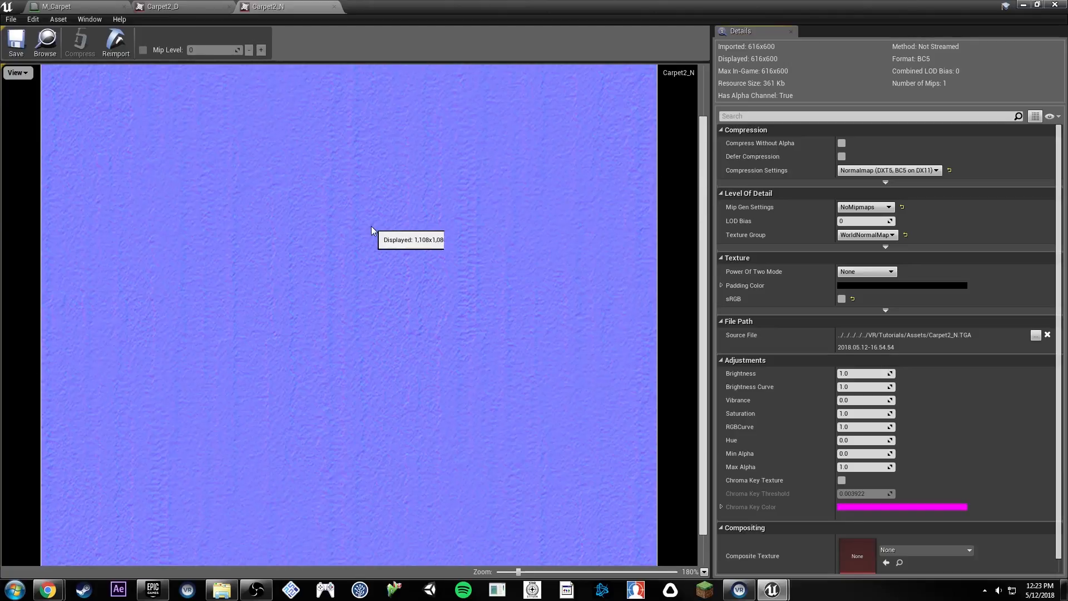
scroll(372, 226, down, 4)
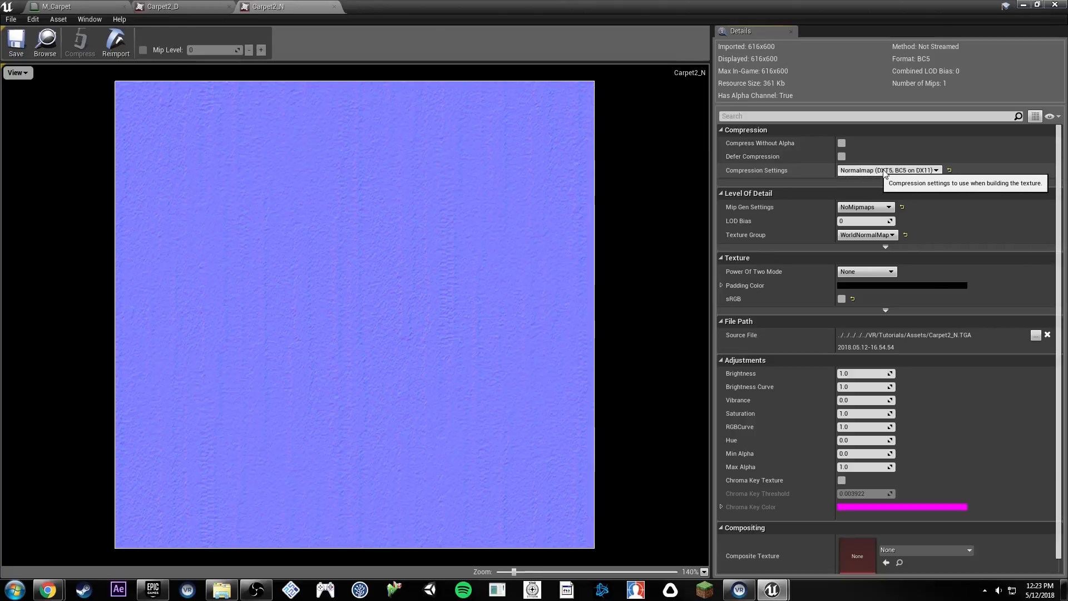
Step: Open the Carpet2_R texture, inspect it up close, and set its compression to Grayscale (R8, RGB8 sRGB)
drag(625, 18, 771, 42)
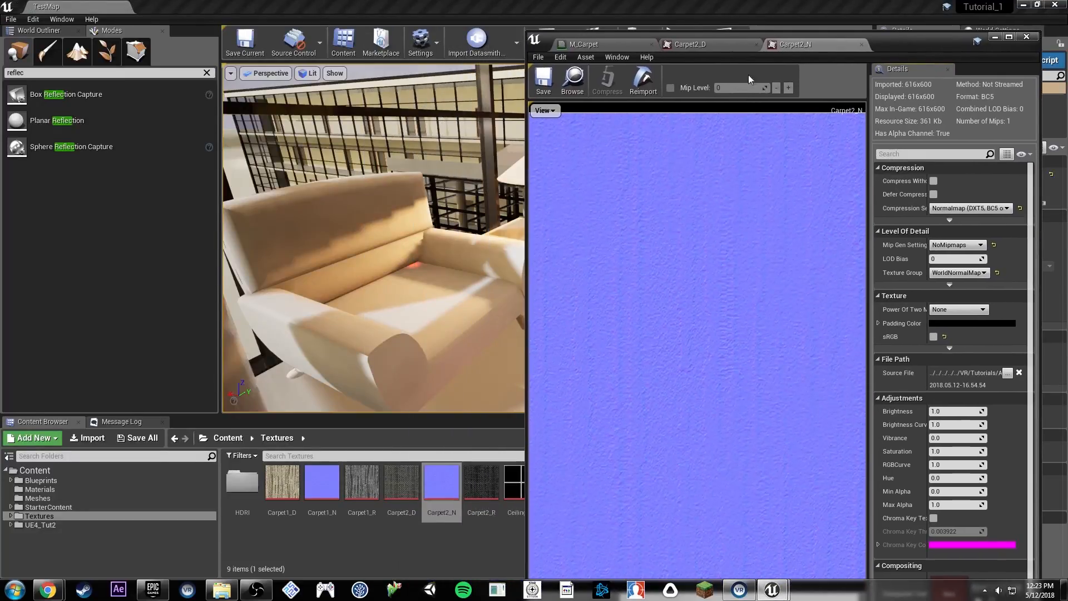
double_click(475, 498)
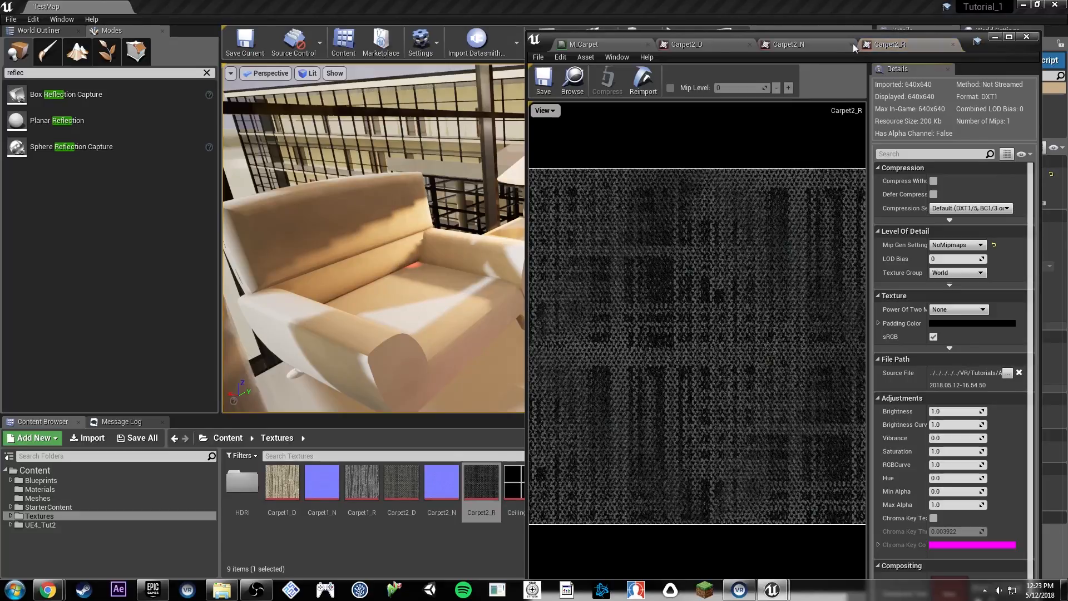
double_click(979, 45)
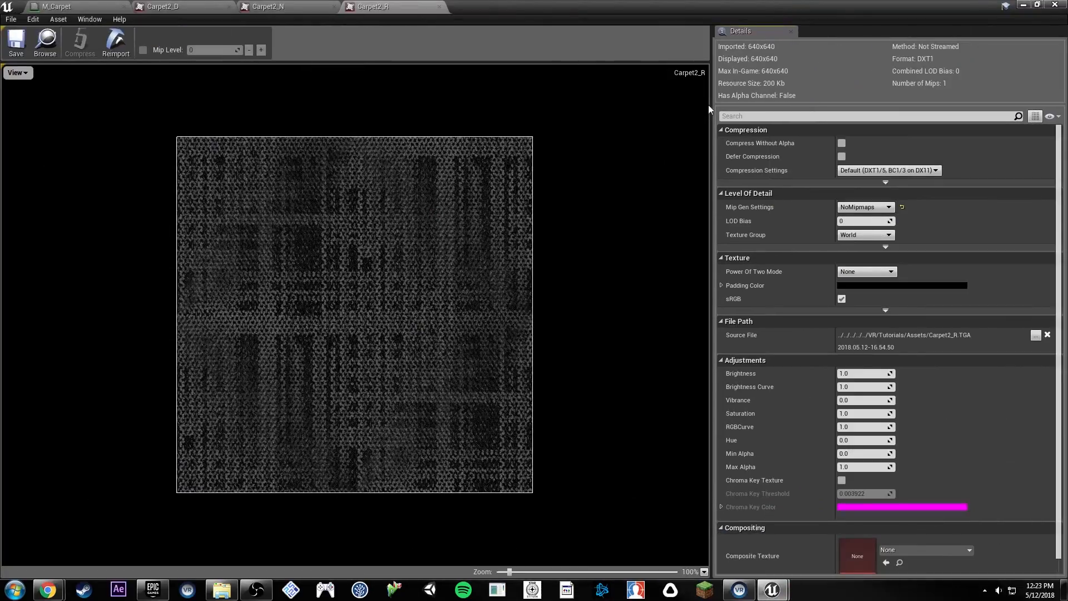
scroll(367, 281, up, 3)
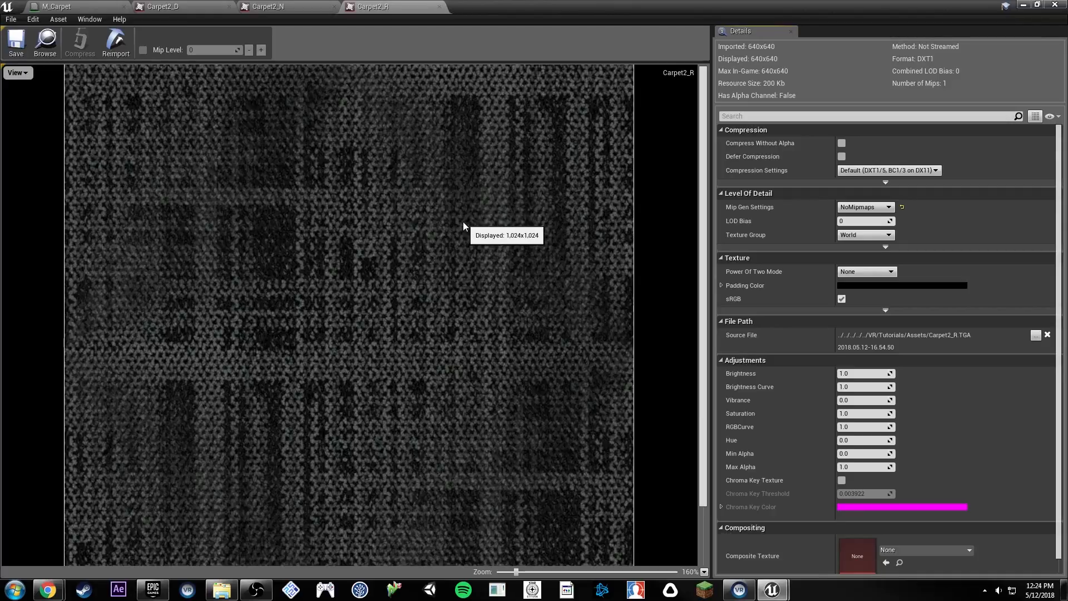
scroll(477, 229, down, 2)
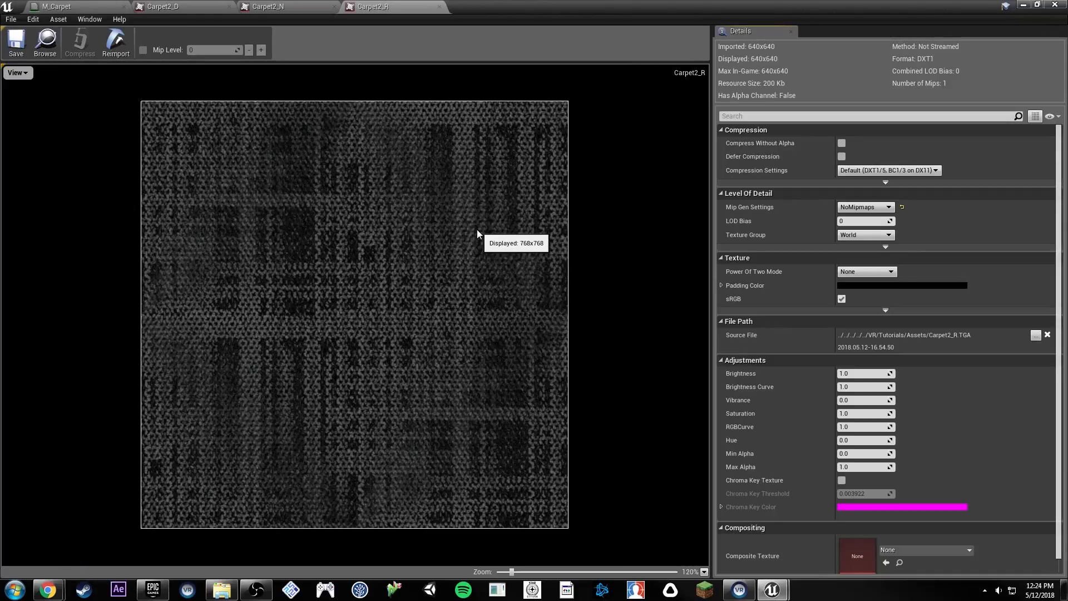
scroll(477, 230, up, 1)
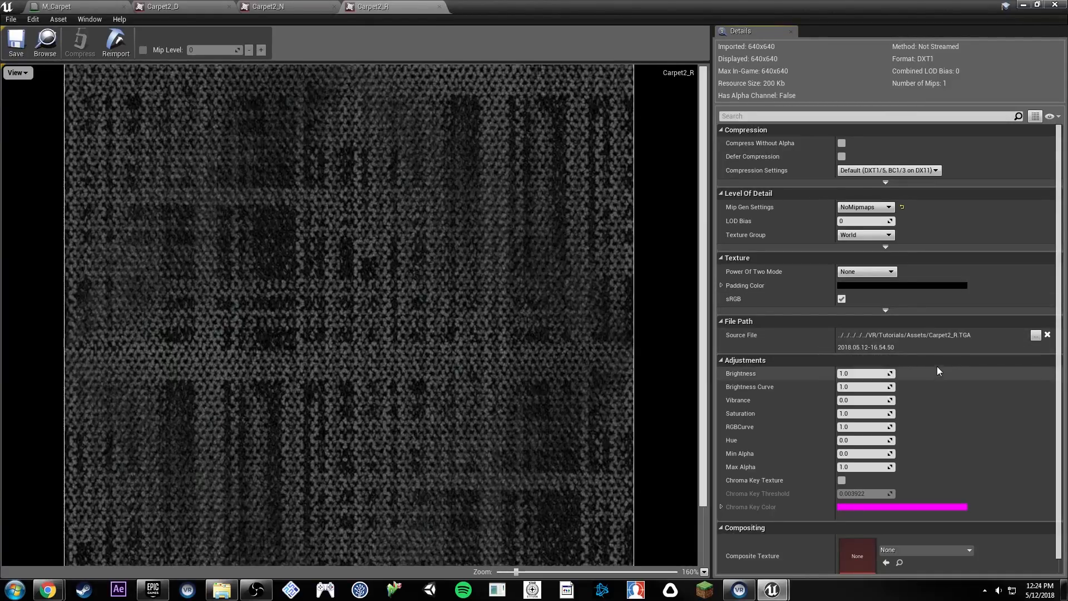
click(880, 172)
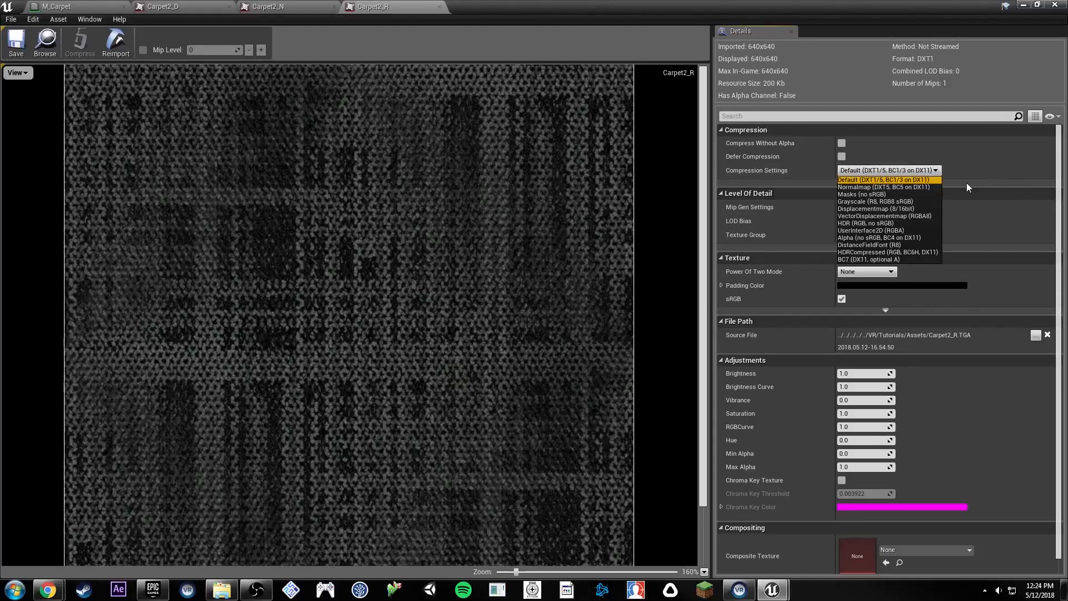
click(902, 202)
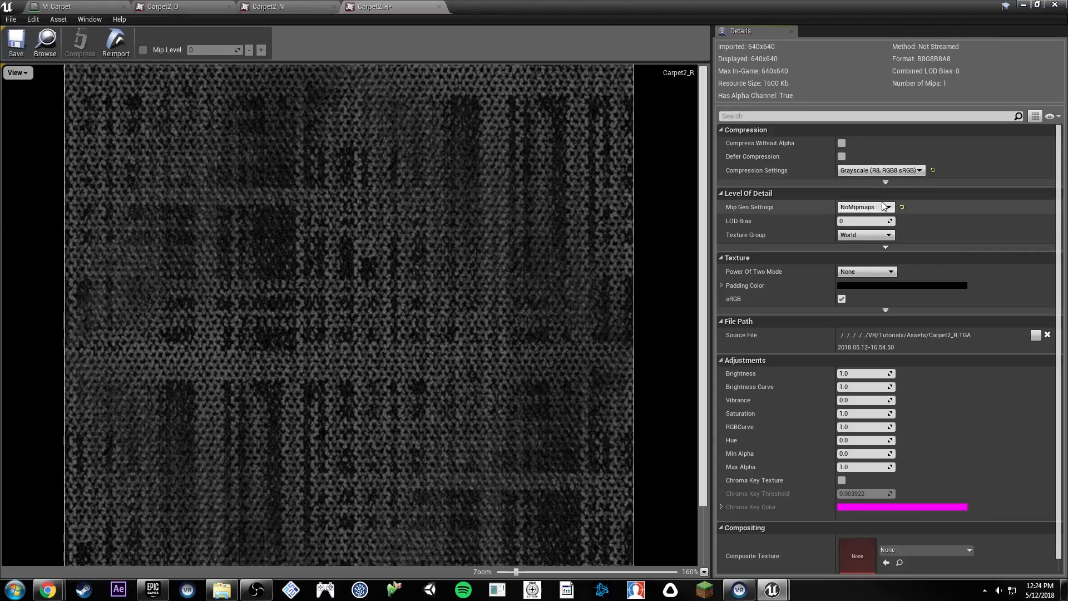
Step: Examine the advanced Level Of Detail and Compression options of Carpet2_R
click(884, 247)
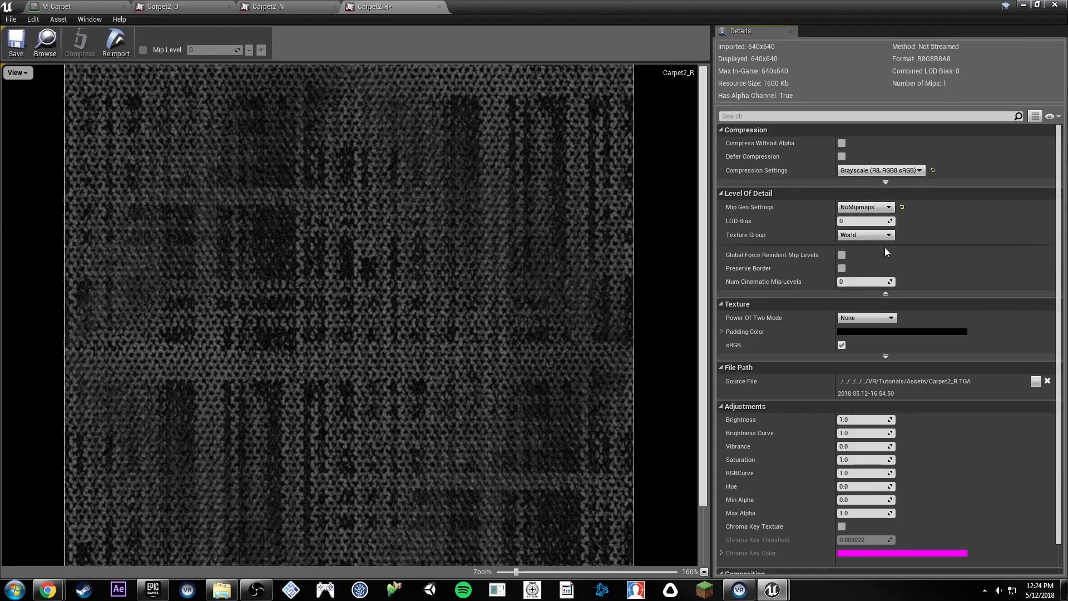
click(886, 295)
click(885, 182)
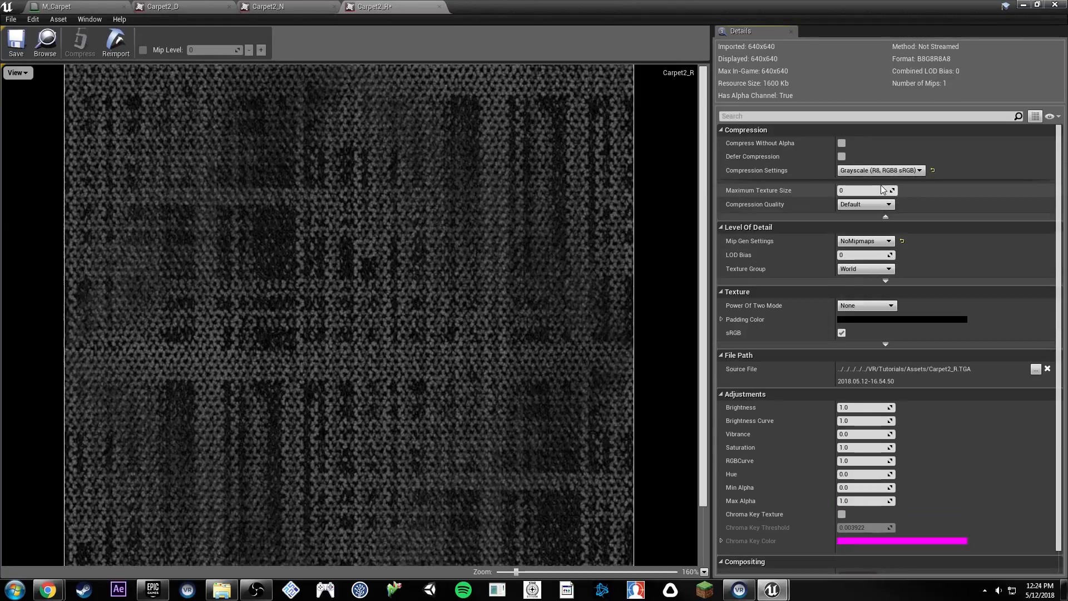
Step: Disable sRGB for the Carpet2_R texture and save the asset
click(886, 215)
click(843, 299)
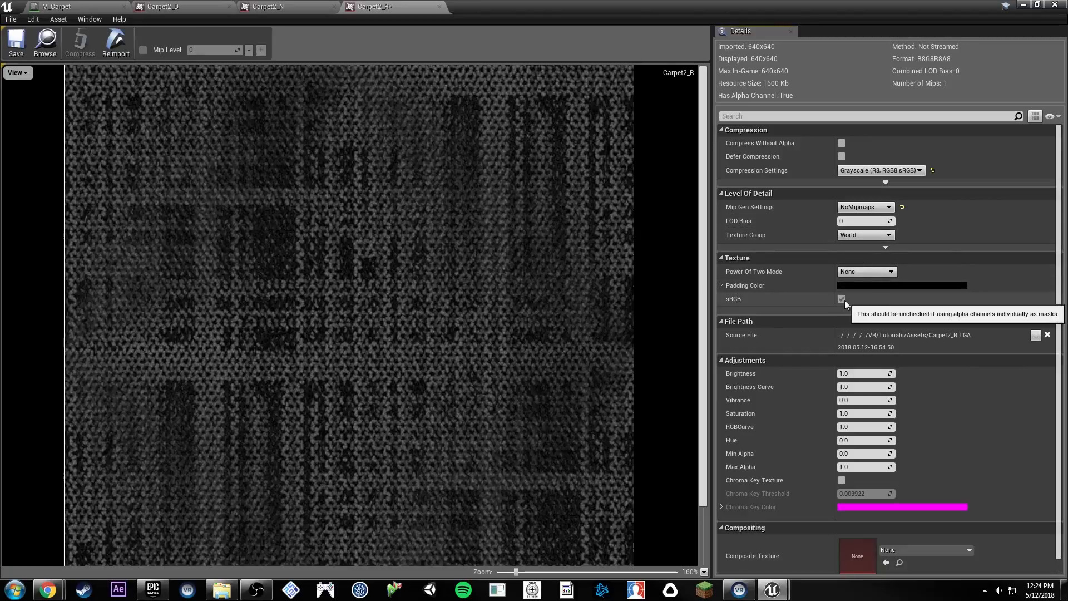
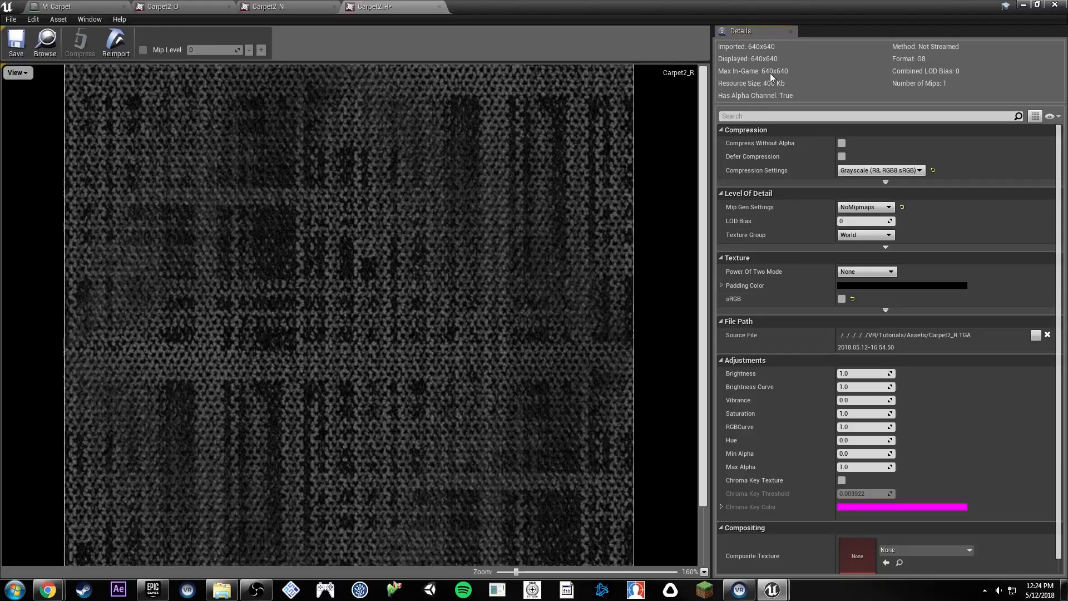
click(14, 41)
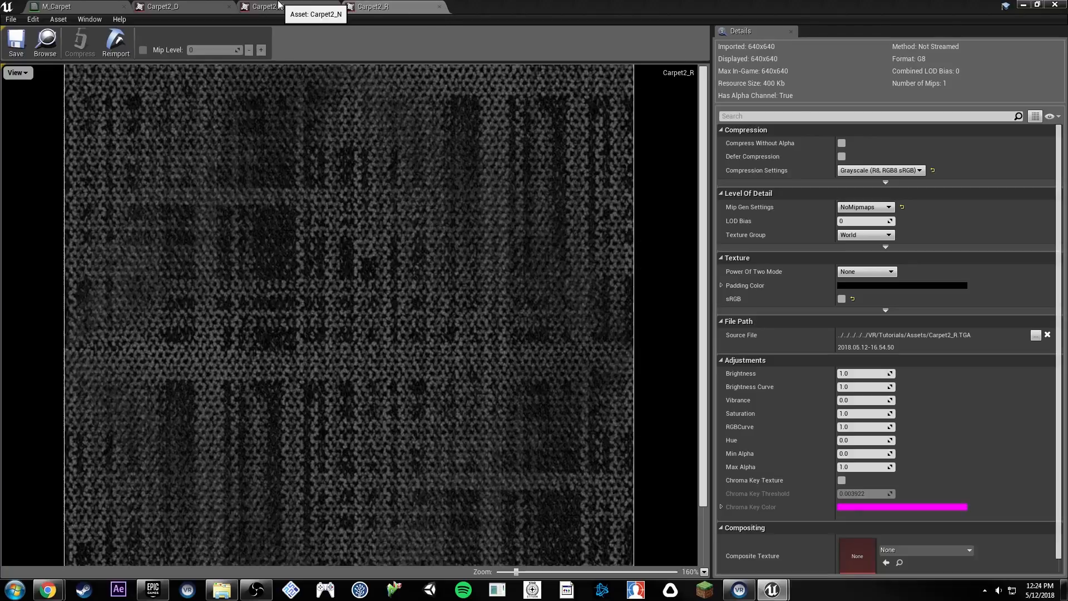
Step: Close the Carpet2_D, Carpet2_N and Carpet2_R texture editors and place the M_Carpet material window beside the level editor's textures
click(280, 6)
click(163, 6)
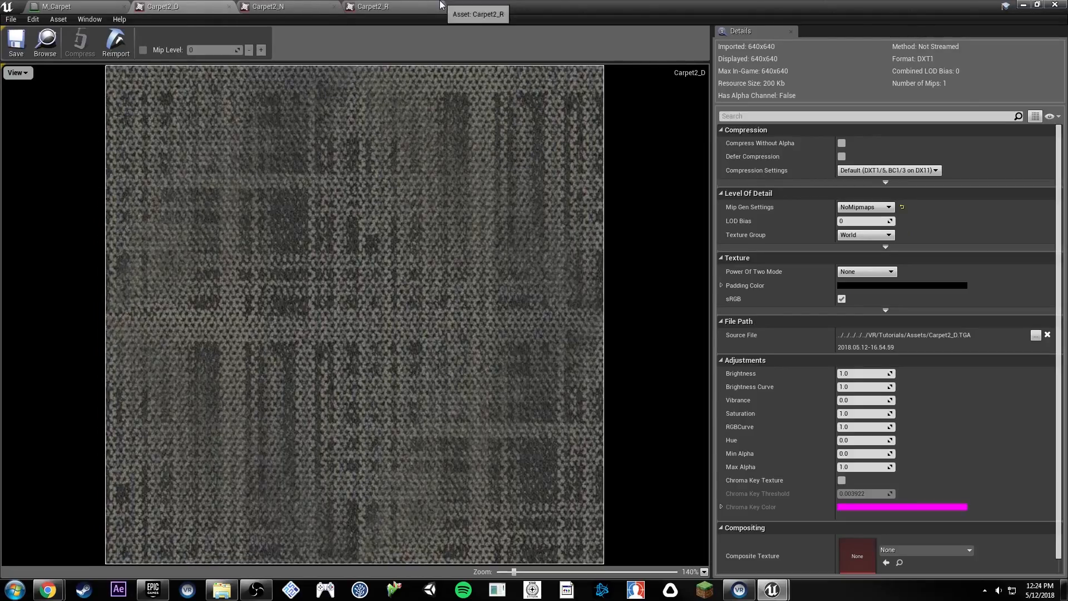
click(229, 7)
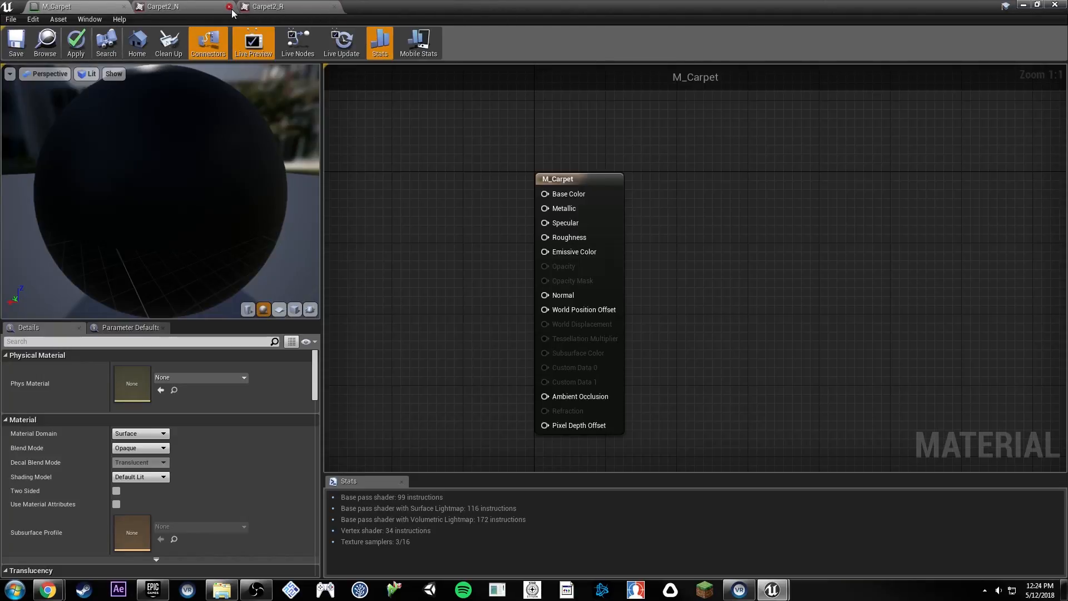
click(229, 7)
click(230, 6)
drag(253, 11, 802, 15)
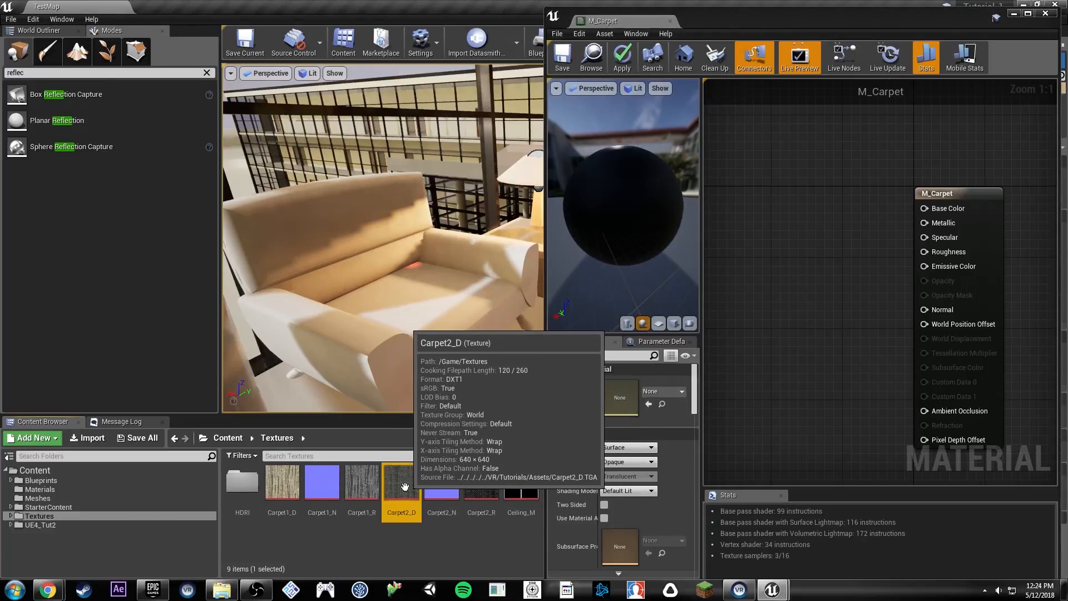
Step: Add Carpet2_D, Carpet2_N and Carpet2_R to the M_Carpet graph as texture samples, stacked with the roughness sample between the other two
drag(401, 482, 757, 180)
drag(801, 252, 793, 196)
drag(442, 482, 632, 430)
drag(737, 384, 737, 384)
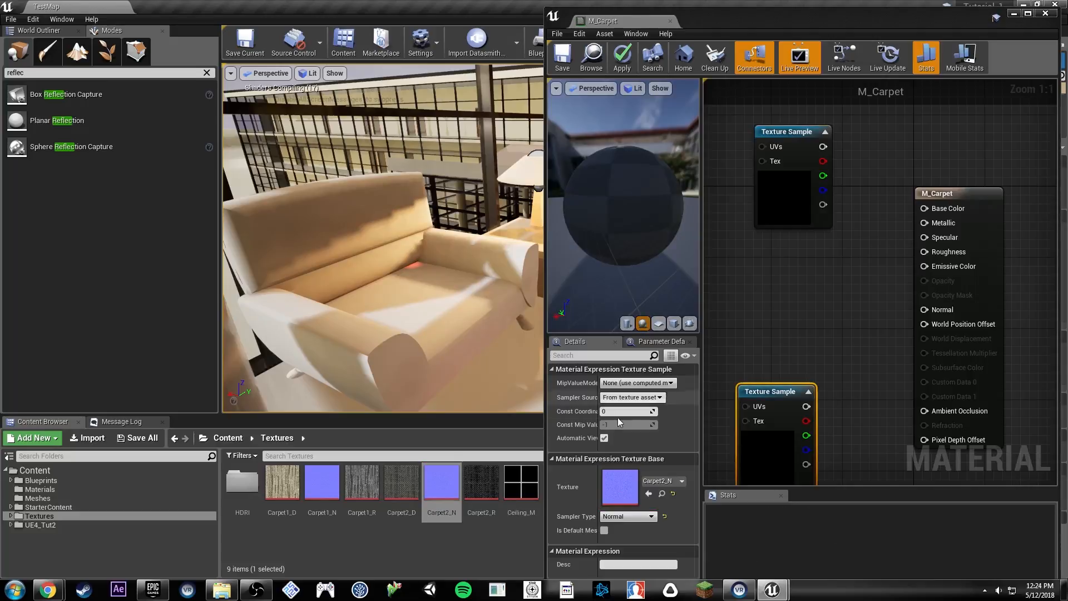
drag(481, 482, 710, 288)
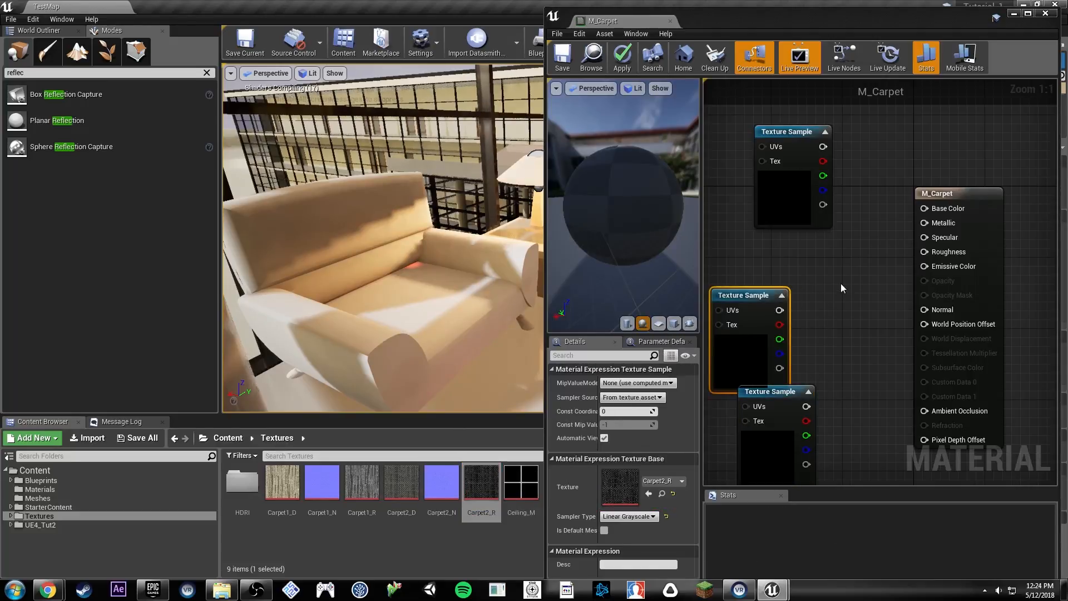
right_drag(840, 283, 847, 208)
drag(771, 316, 752, 360)
right_drag(844, 261, 849, 342)
Step: Connect the Carpet2_D texture sample to the material's Base Color and save M_Carpet
click(768, 212)
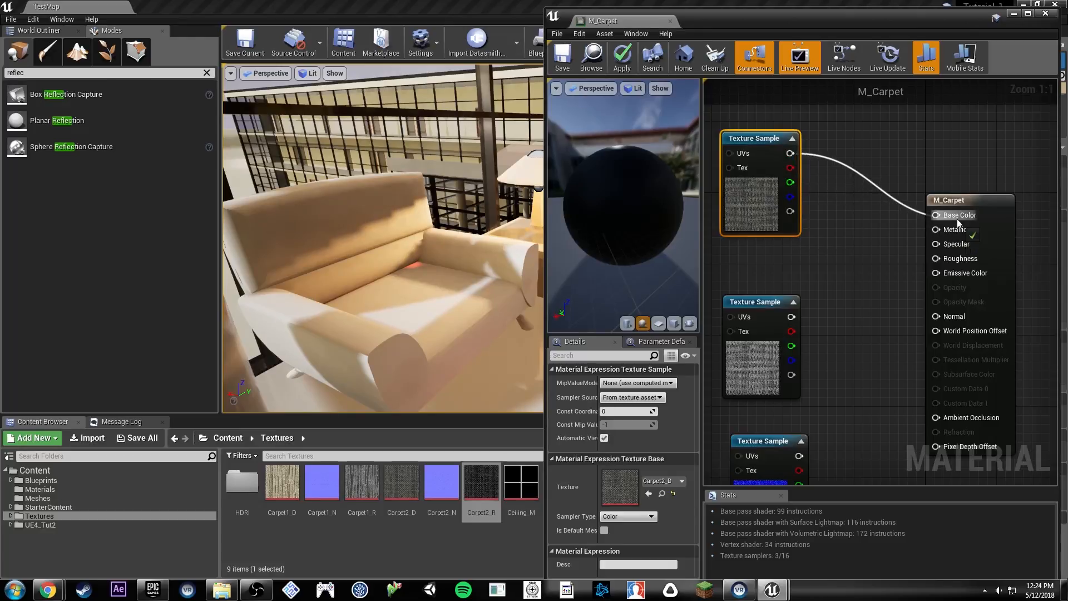
drag(957, 219, 957, 219)
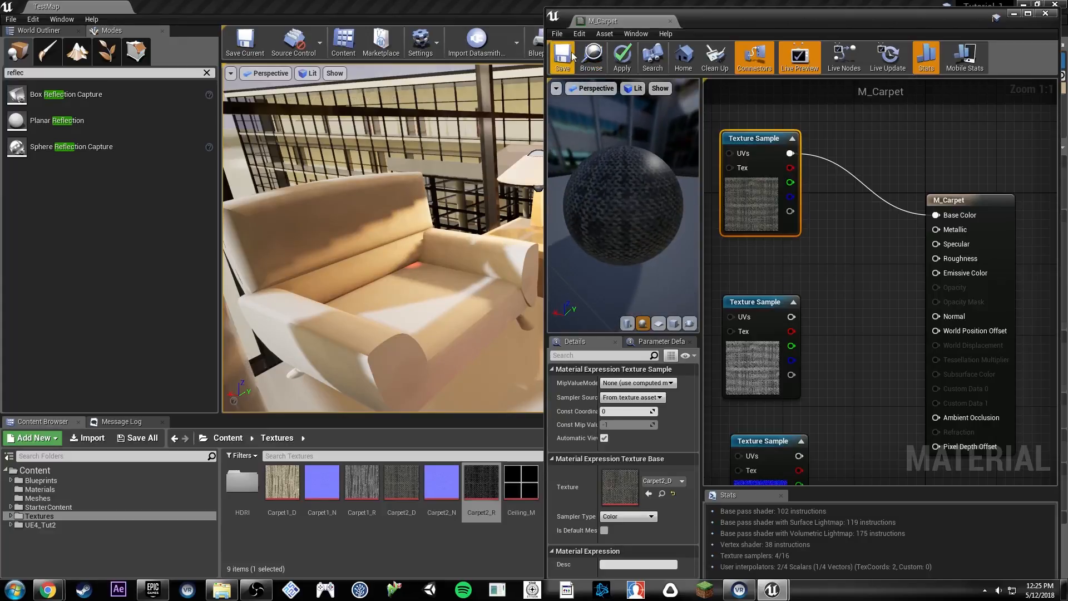
key(ctrl+s)
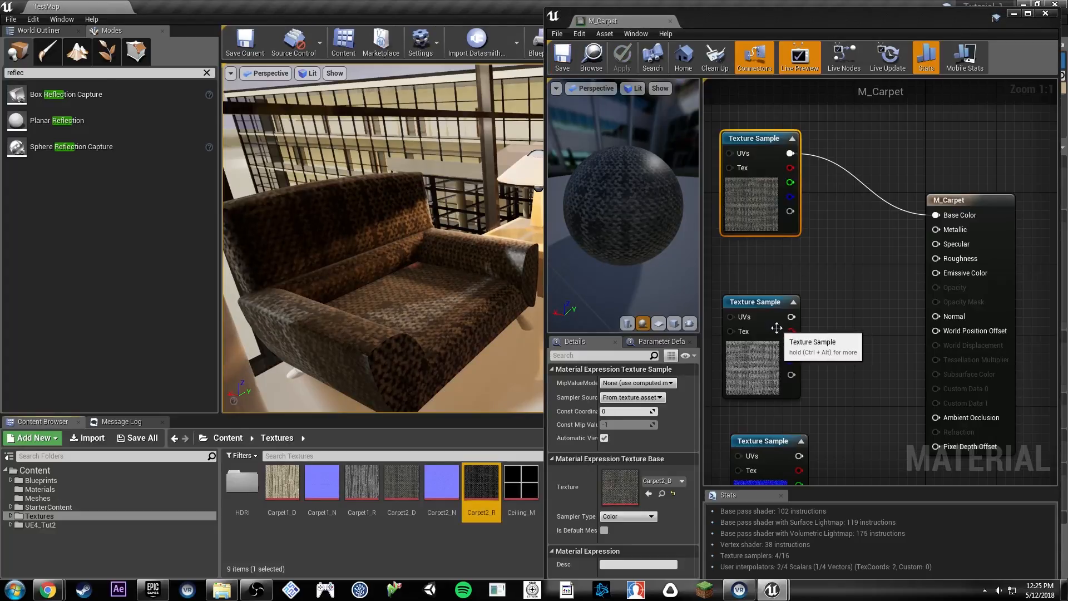
Step: Connect the Carpet2_R texture sample to Roughness and inspect the shine on the preview sphere up close
drag(764, 352, 760, 323)
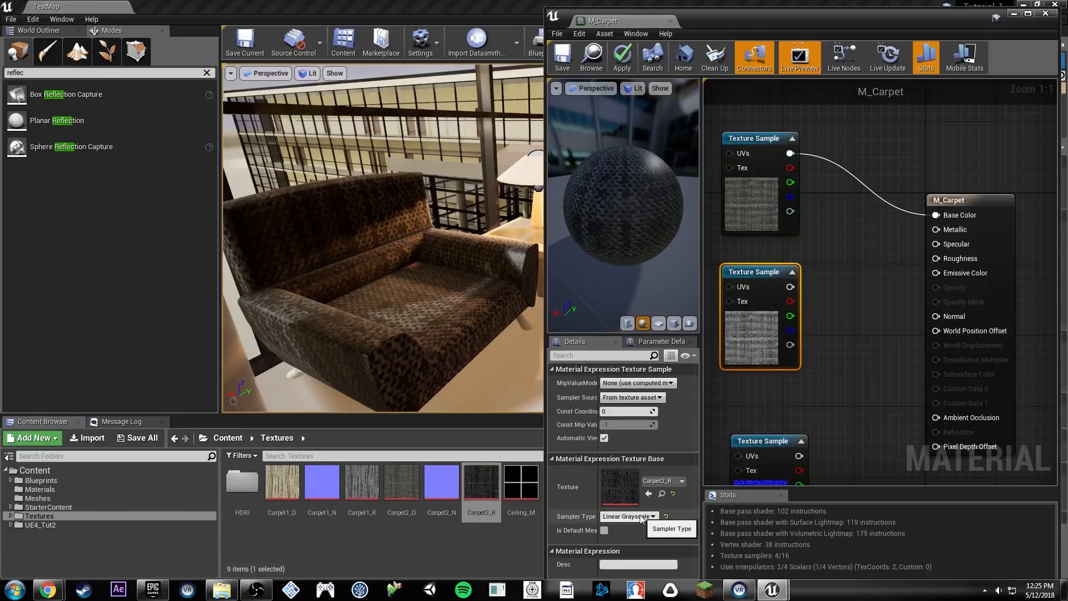
drag(790, 286, 943, 262)
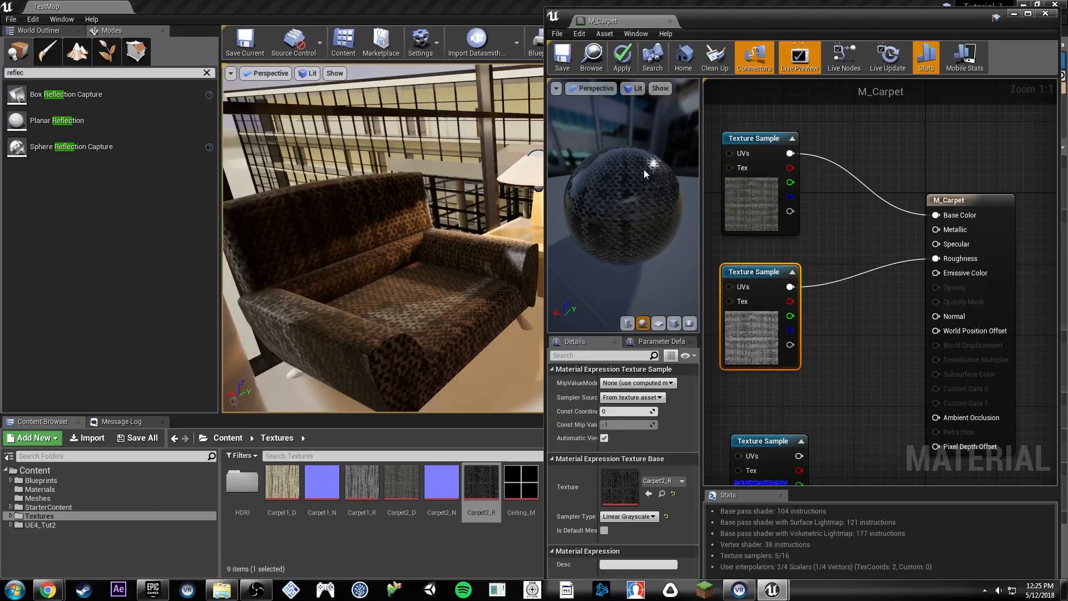
scroll(640, 171, up, 5)
scroll(639, 172, down, 5)
scroll(638, 171, up, 5)
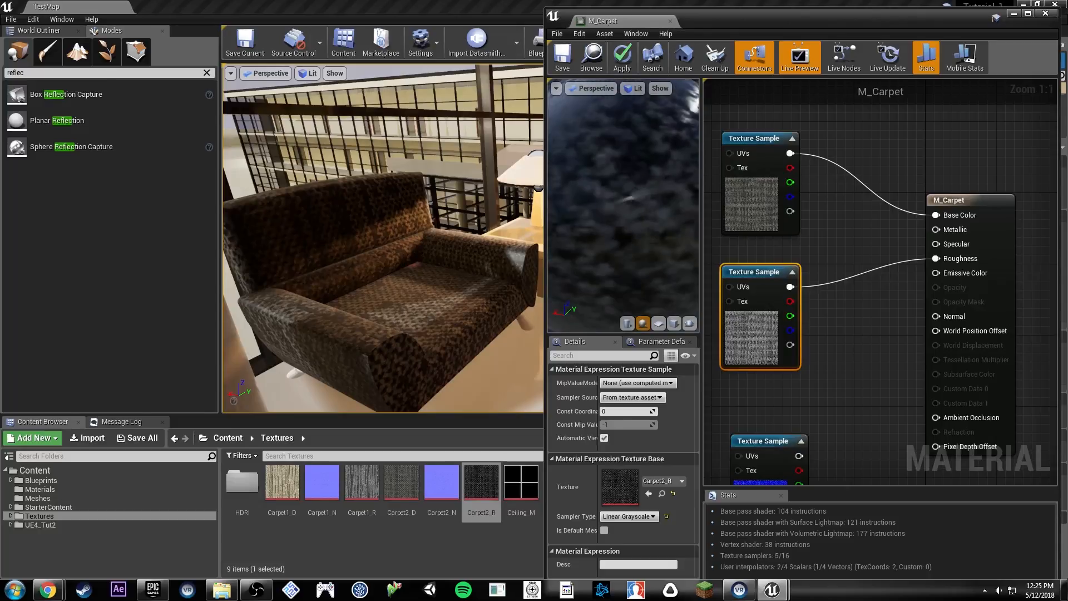
drag(639, 172, 646, 197)
scroll(621, 202, down, 5)
Step: Connect the Carpet2_N texture sample to Normal, check the relief on the preview sphere, and save M_Carpet
right_drag(855, 393, 879, 301)
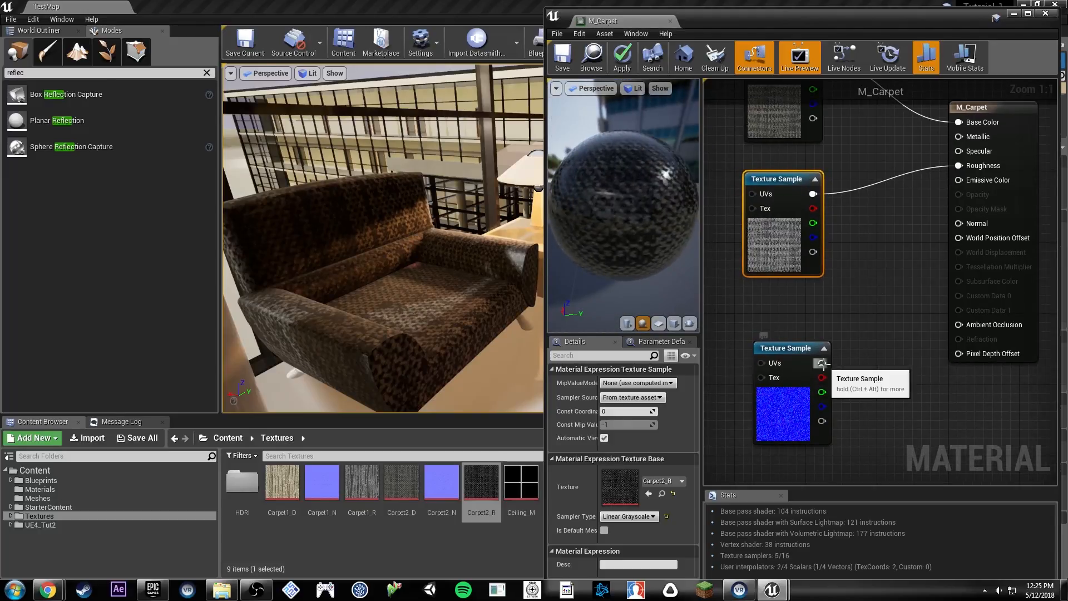
drag(822, 363, 970, 227)
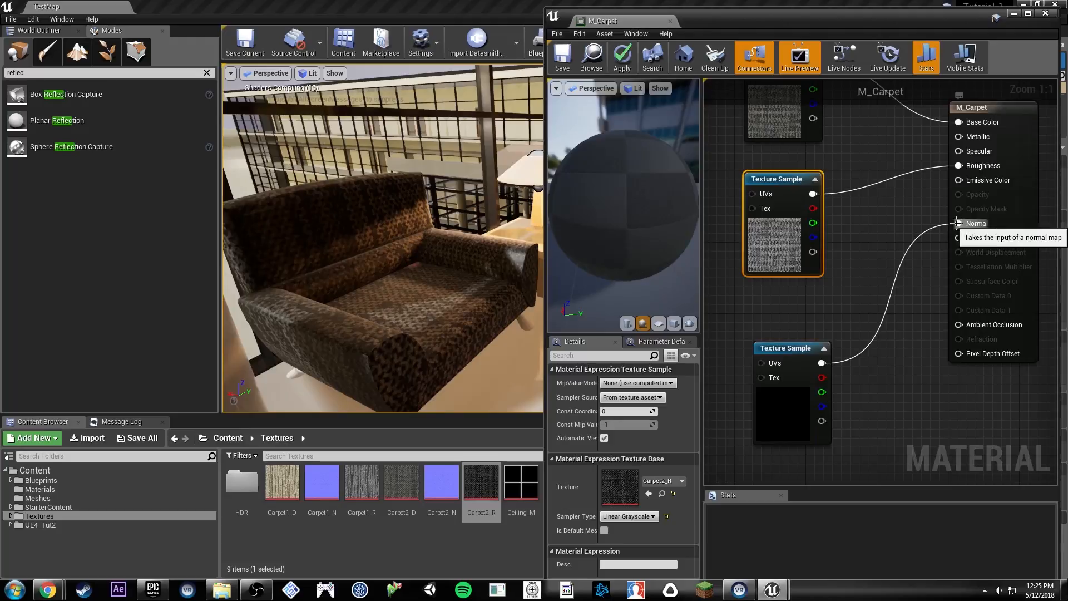
drag(638, 225, 646, 179)
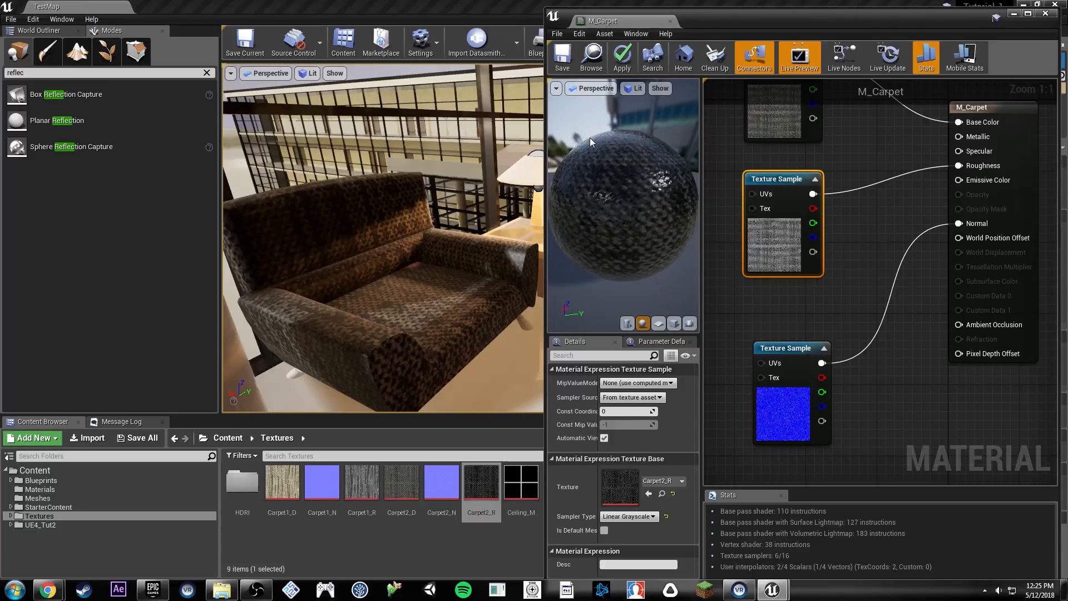
scroll(589, 138, up, 2)
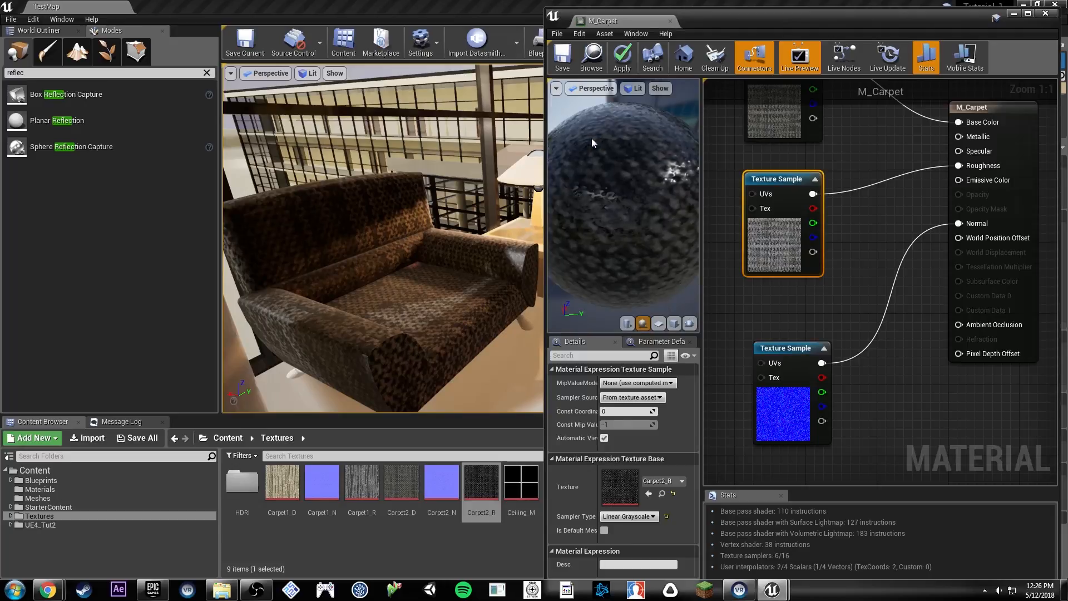
drag(596, 141, 684, 144)
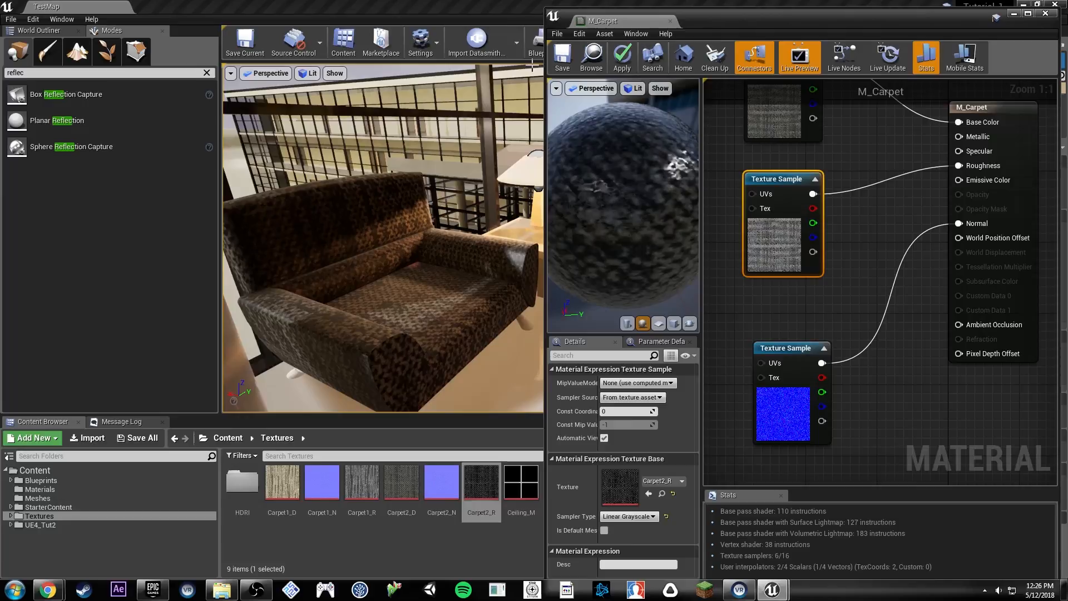
click(563, 50)
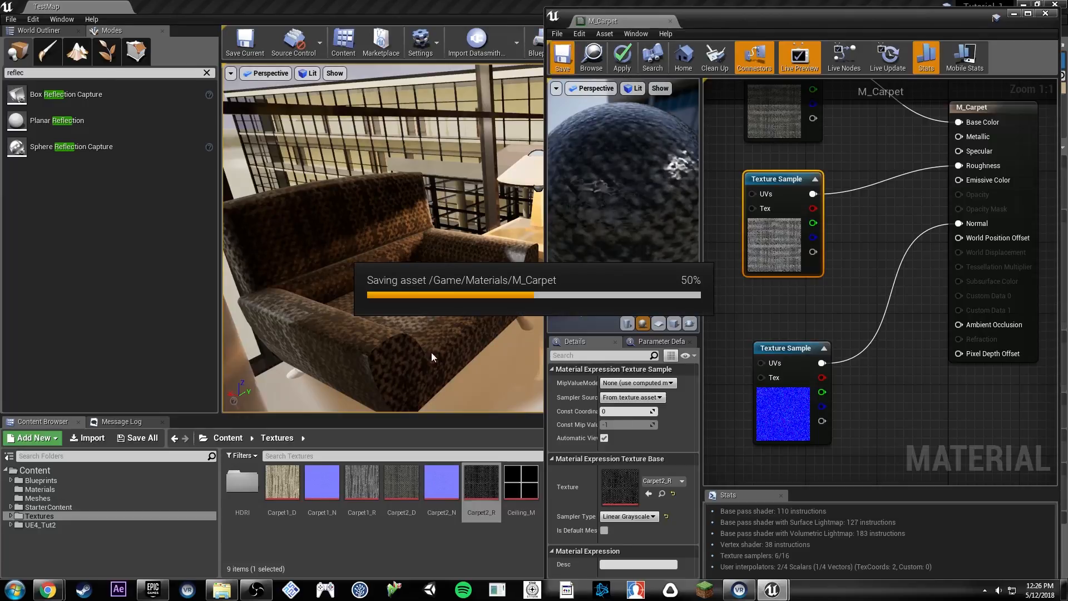
Step: Place a basic sphere in the level beside the lamp table, apply the M_Carpet material to it and view it up close
right_drag(432, 357, 490, 376)
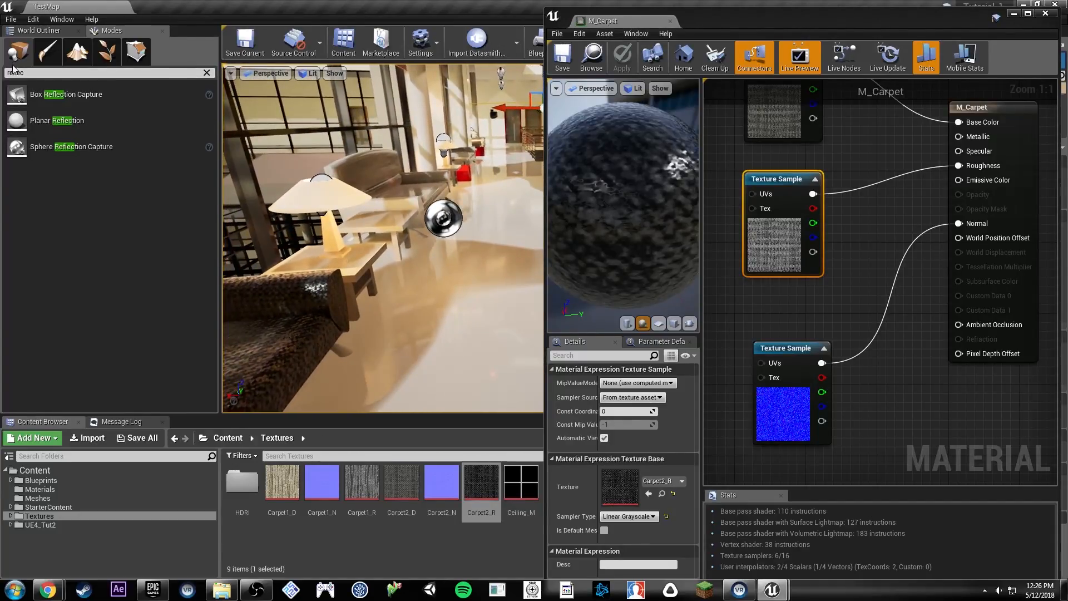
click(207, 73)
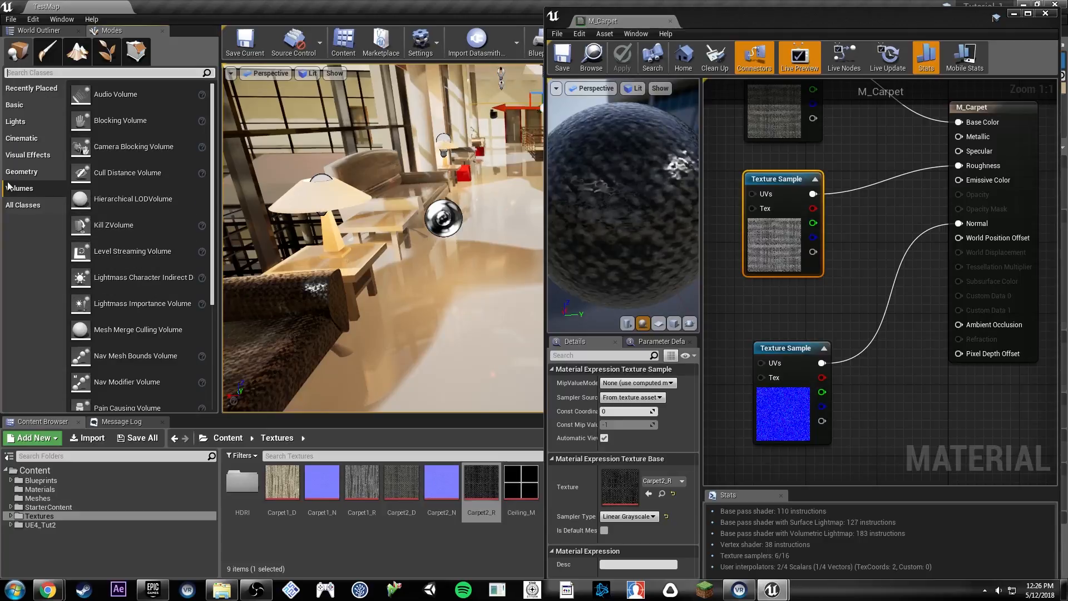
click(19, 105)
drag(148, 245, 472, 198)
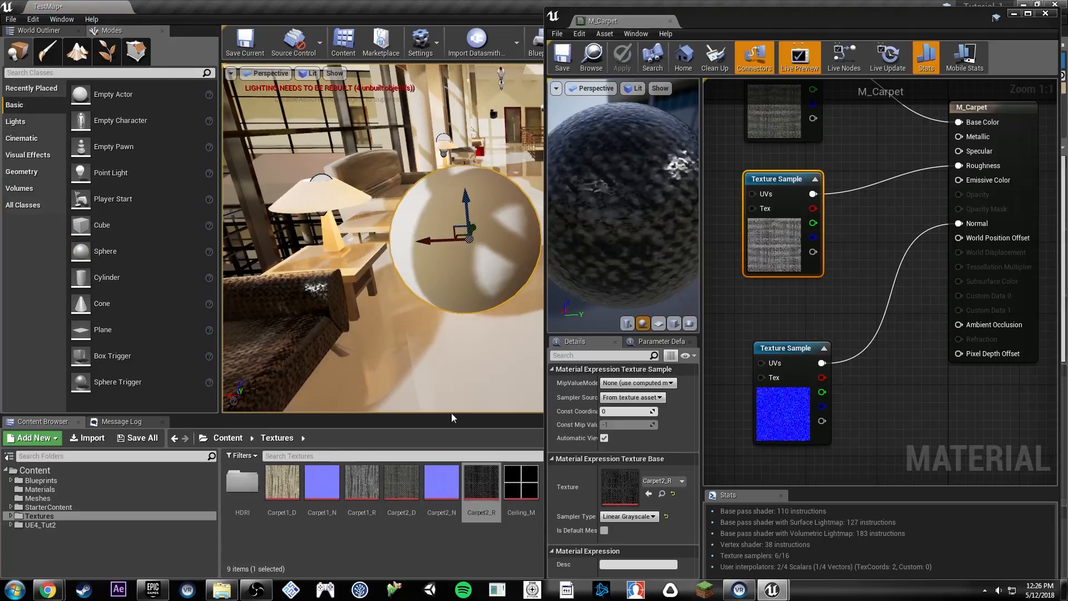
click(44, 489)
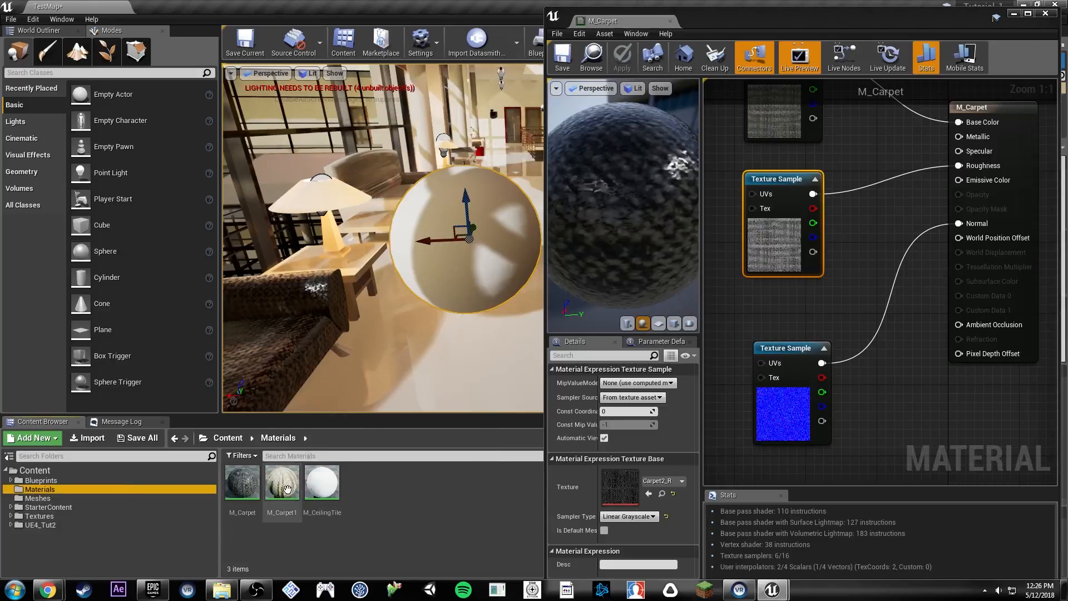
drag(242, 482, 451, 270)
key(w)
mouse_move(452, 269)
right_down()
mouse_move(463, 260)
mouse_move(457, 274)
mouse_move(468, 265)
mouse_move(469, 279)
right_up()
key(s)
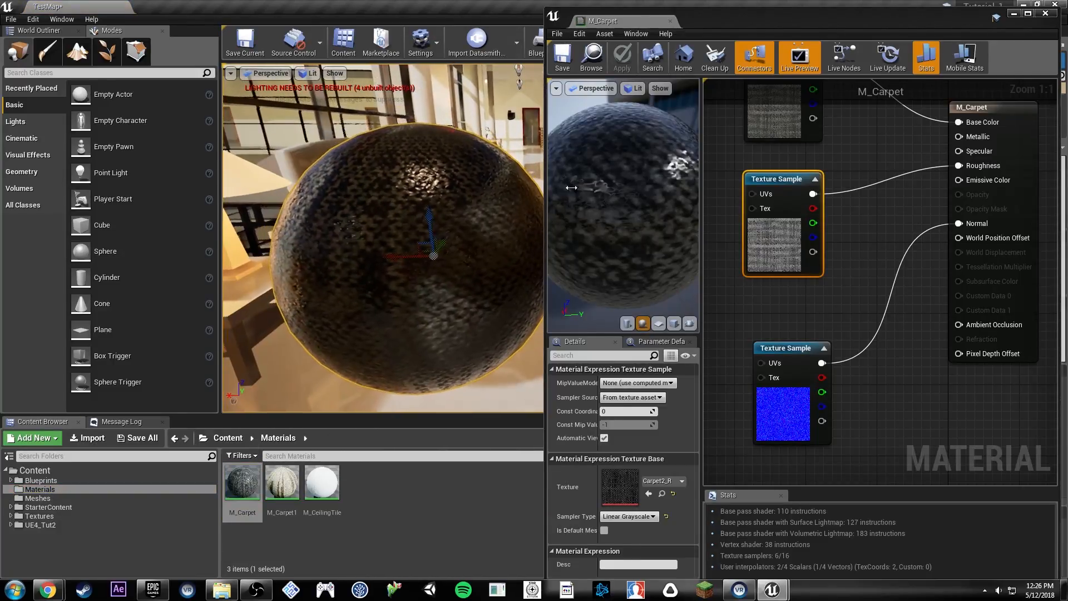
Step: Space out the three texture sample nodes in the M_Carpet graph to make their column tidier
right_drag(880, 246, 990, 321)
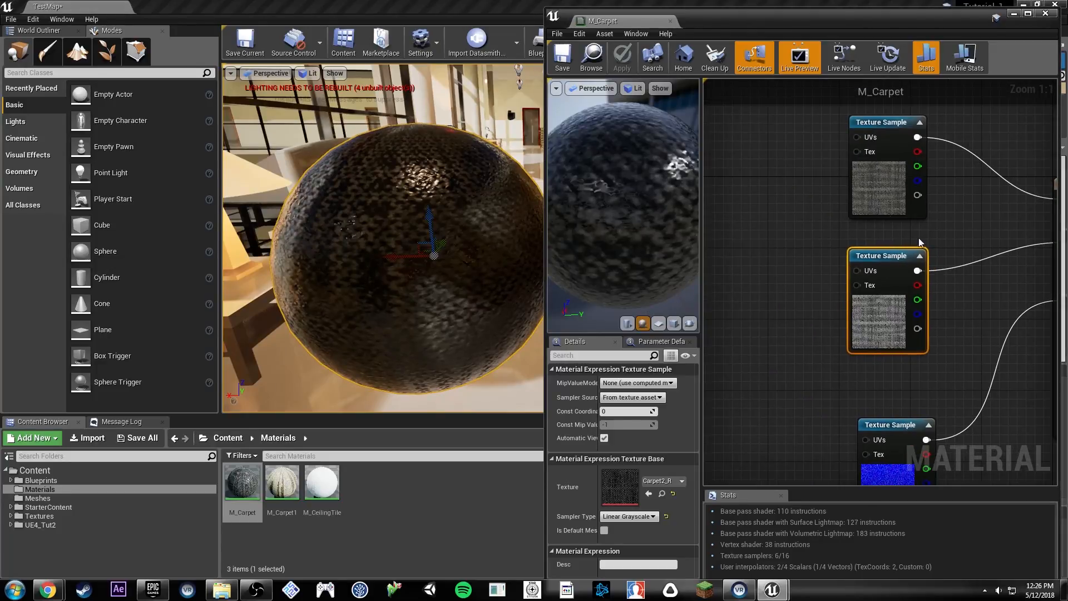
drag(877, 202, 869, 176)
right_drag(981, 251, 896, 195)
drag(812, 271, 794, 271)
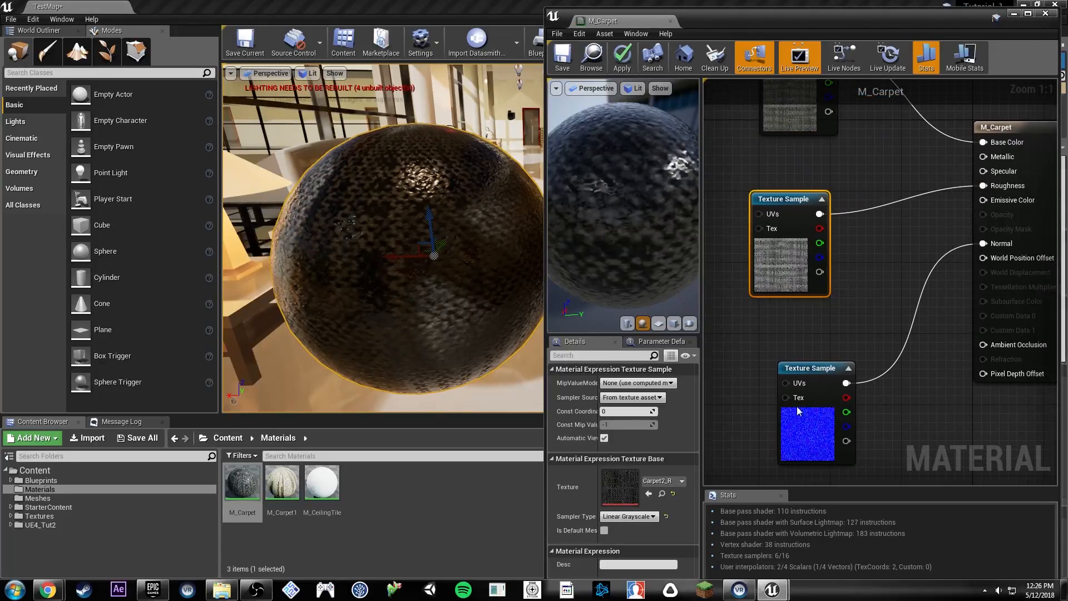
drag(799, 407, 772, 398)
Step: Add a TextureCoordinate node before the texture samples in the M_Carpet graph
right_drag(772, 398, 852, 340)
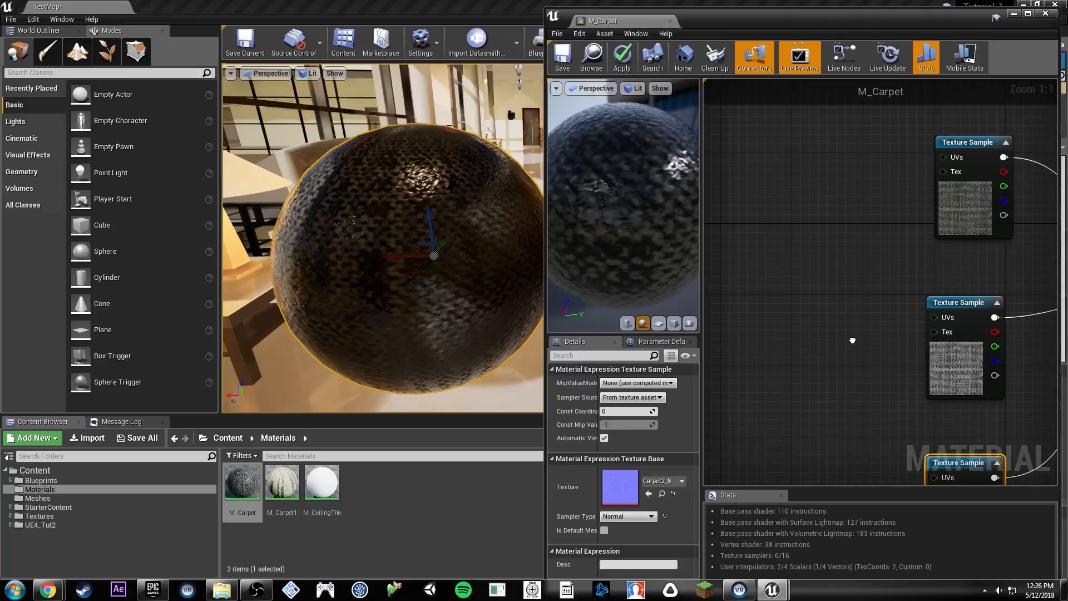
right_click(755, 231)
text(t)
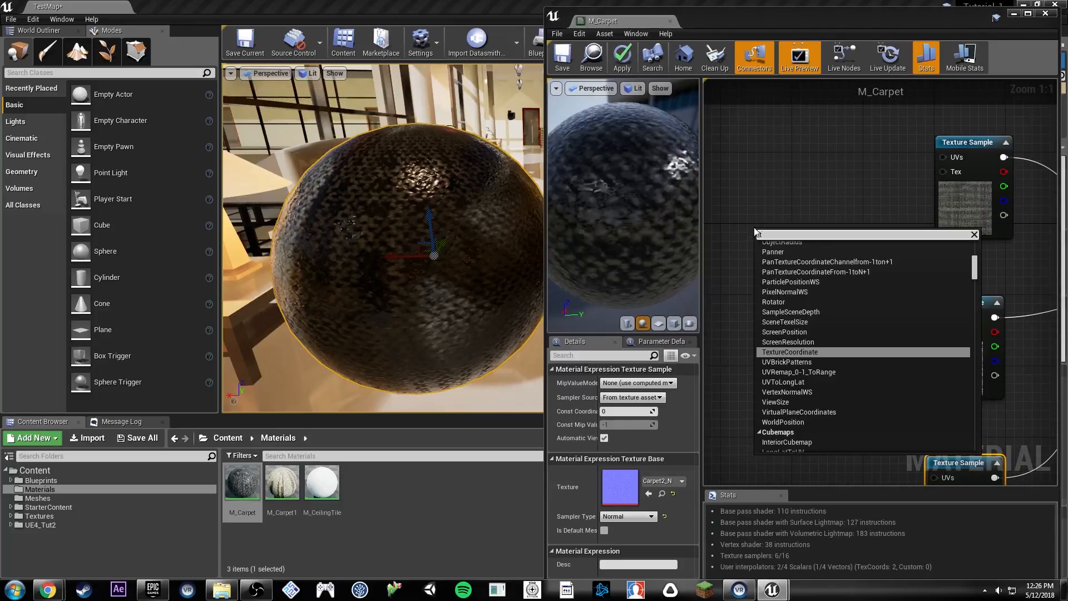
text(exture coordi)
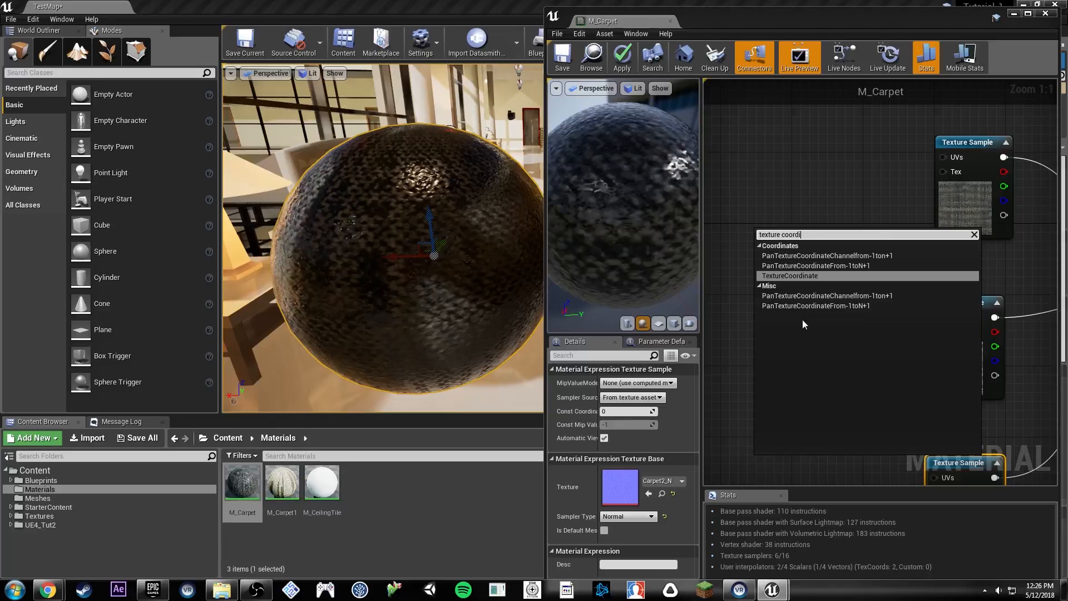
click(796, 275)
click(809, 235)
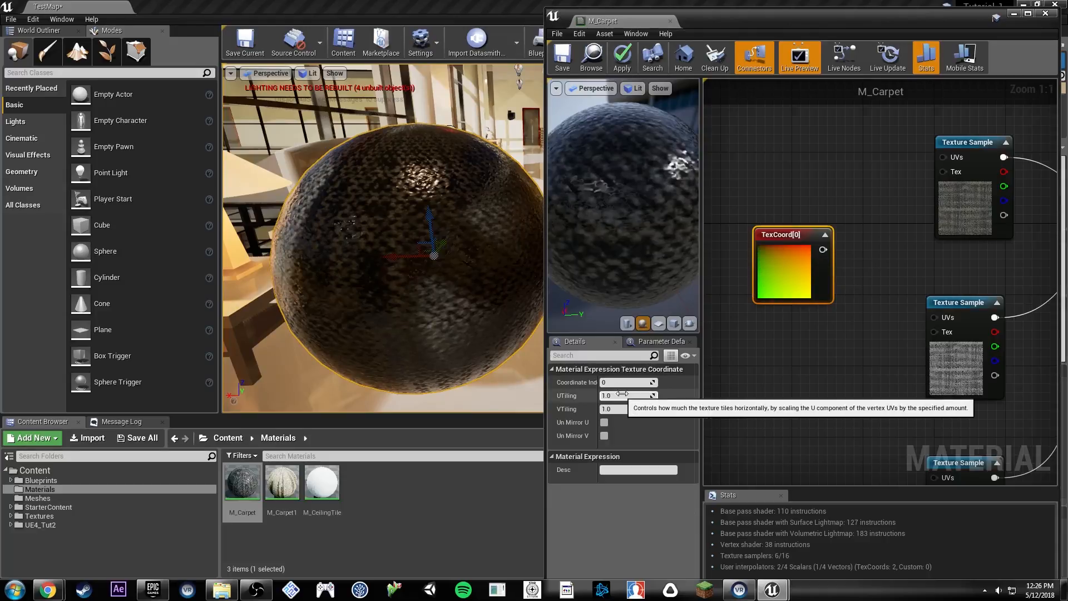
Step: Connect the TexCoord node to the UVs of all three texture samples and move it slightly farther from them
drag(823, 249, 964, 161)
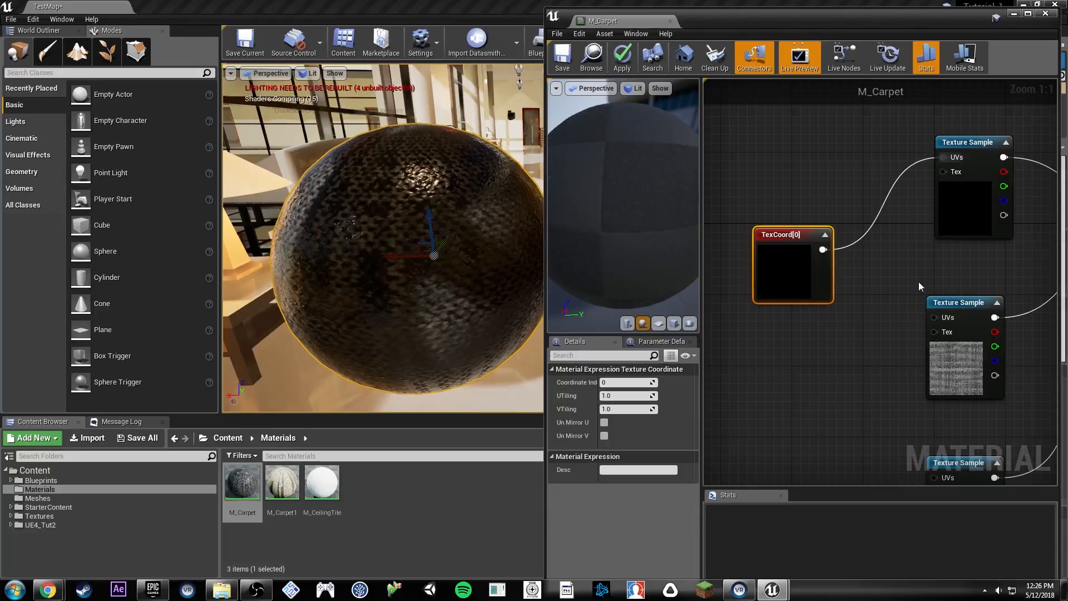
right_drag(919, 281, 876, 213)
drag(779, 181, 895, 249)
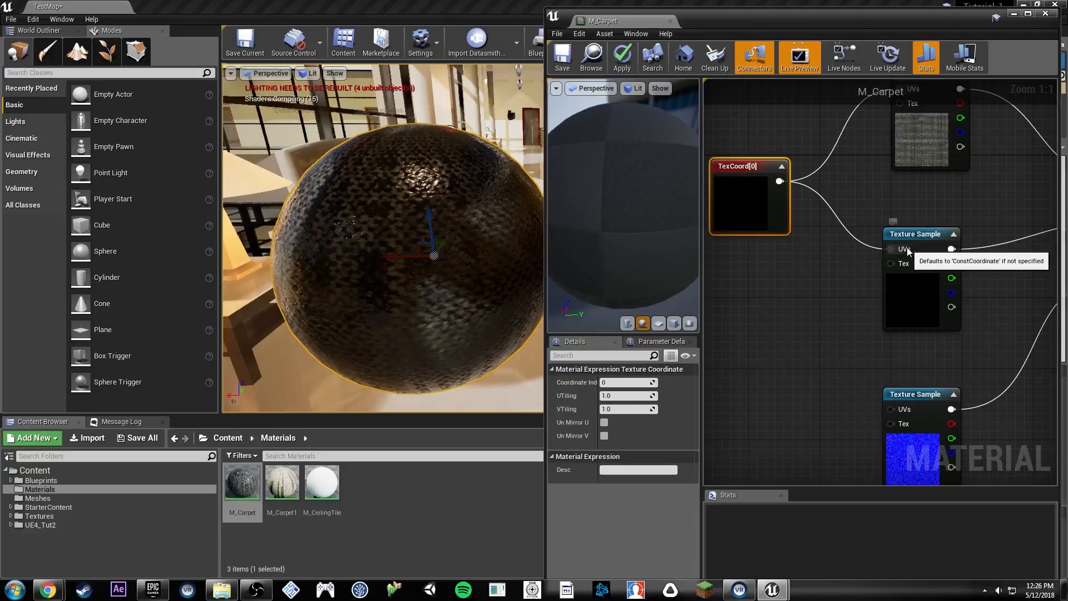
drag(780, 181, 887, 407)
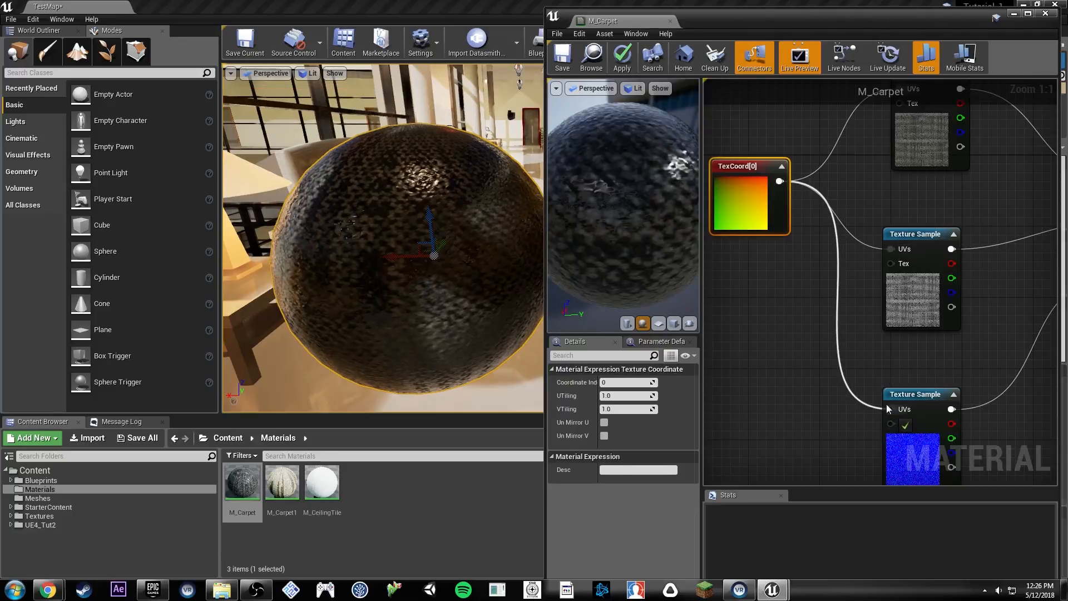
drag(758, 232, 725, 238)
right_drag(787, 239, 948, 254)
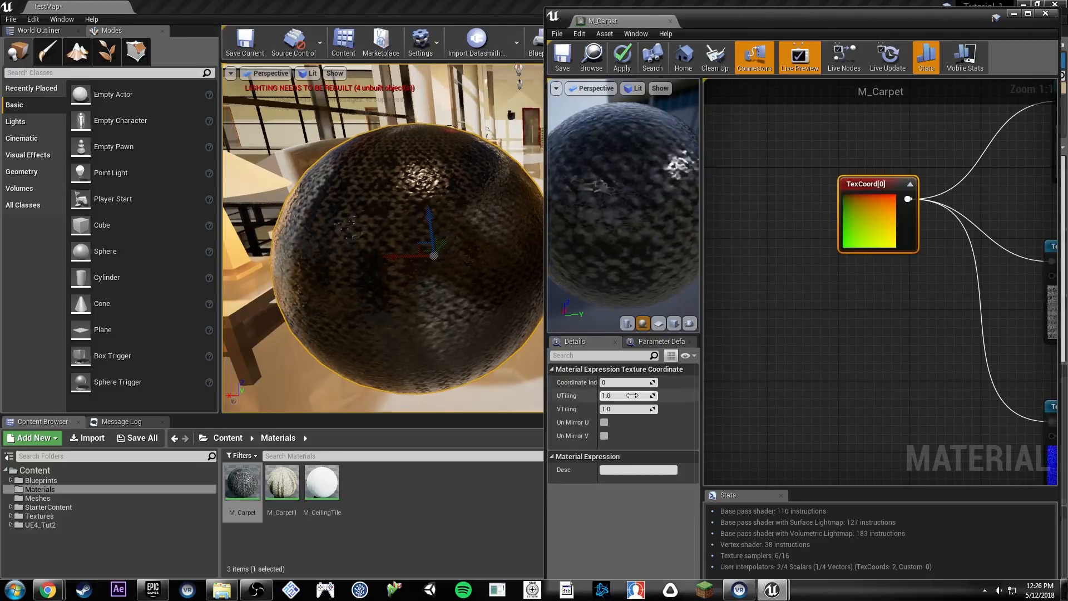
Step: Set the TexCoord node's U and V tiling to 2 and save the M_Carpet material
click(563, 59)
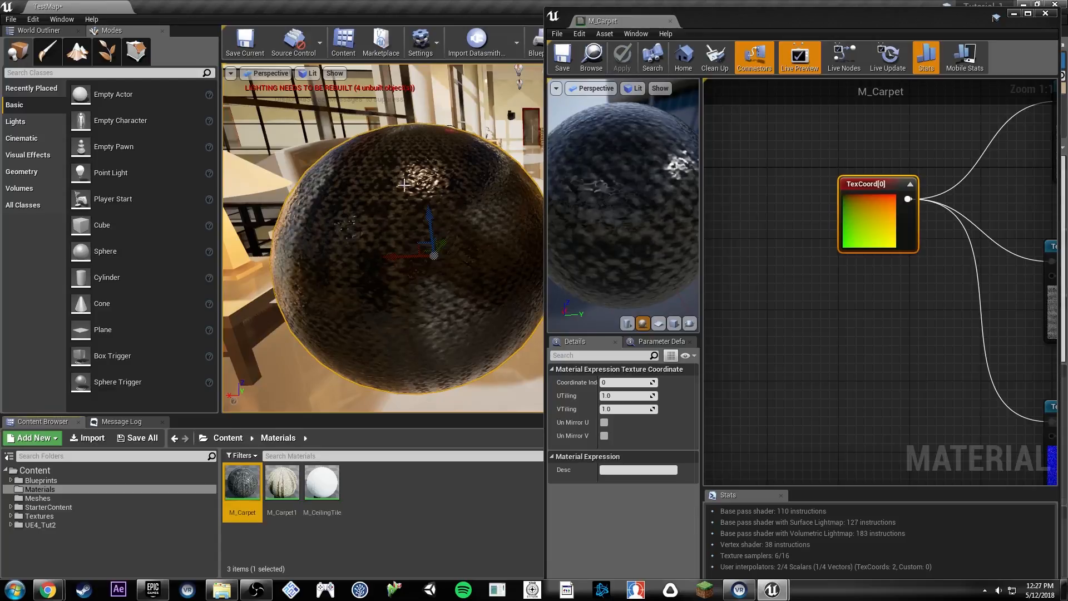
mouse_move(512, 345)
right_down()
mouse_move(617, 346)
mouse_move(512, 345)
right_up()
click(616, 395)
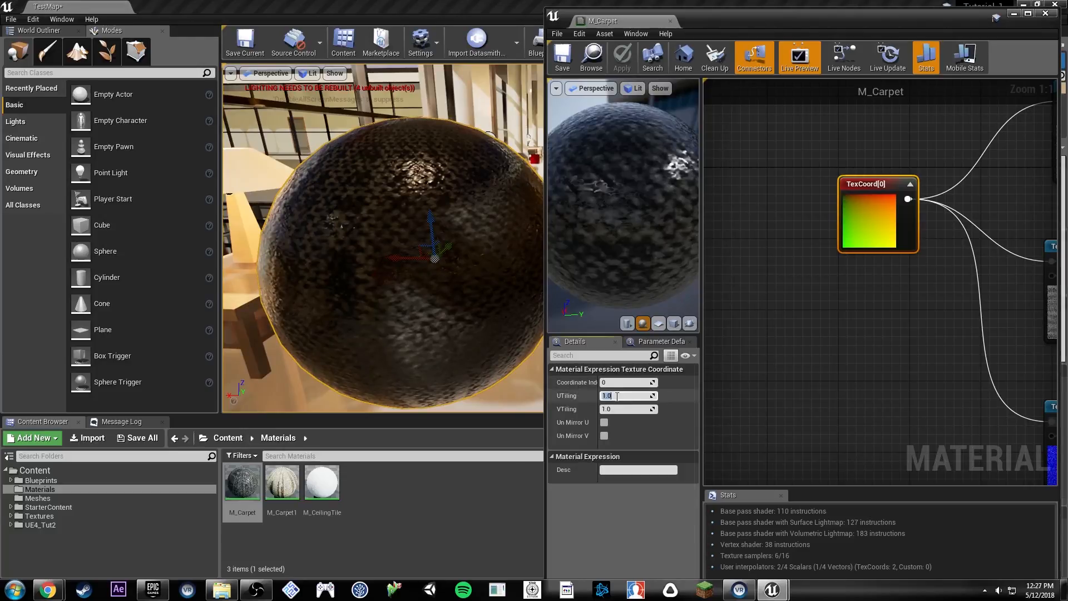
text(2)
key(Tab)
text(2)
key(Return)
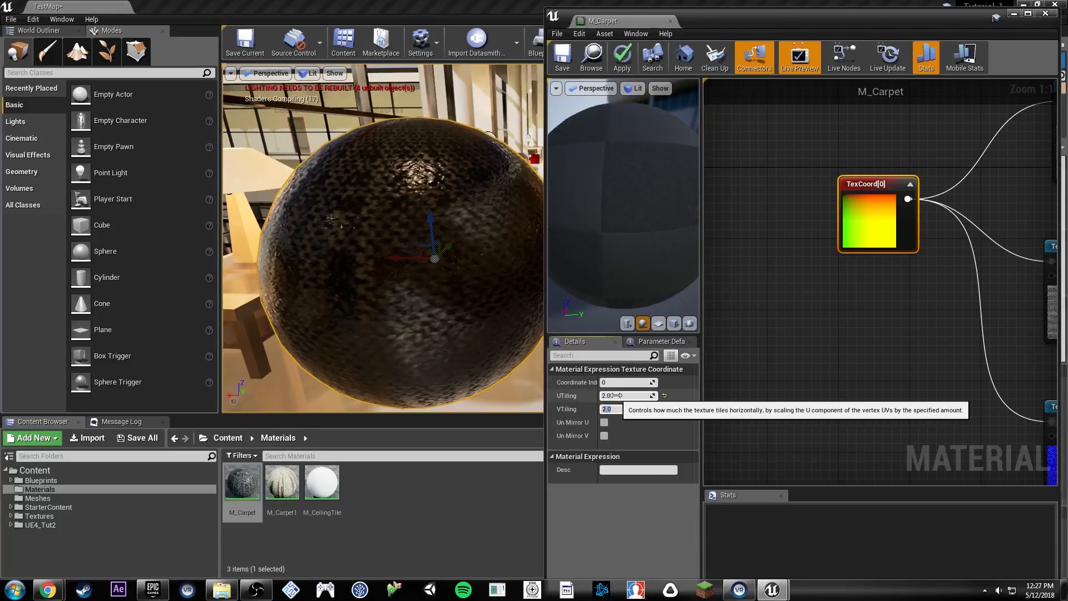
key(ctrl+s)
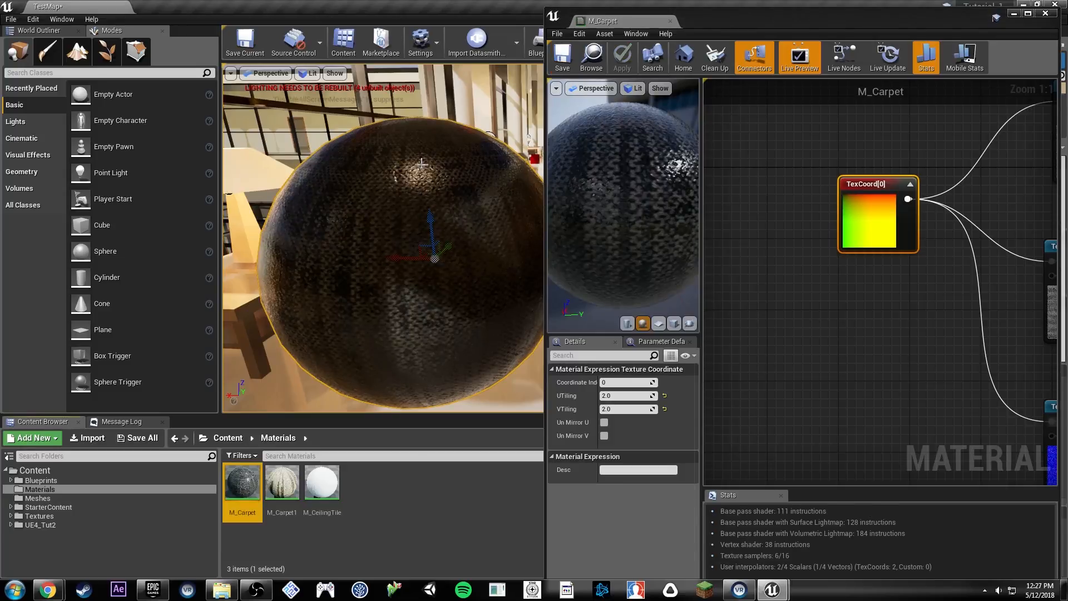
Step: Examine the carpet tiling on the level's sphere and in the material preview from several angles
right_drag(453, 198, 445, 201)
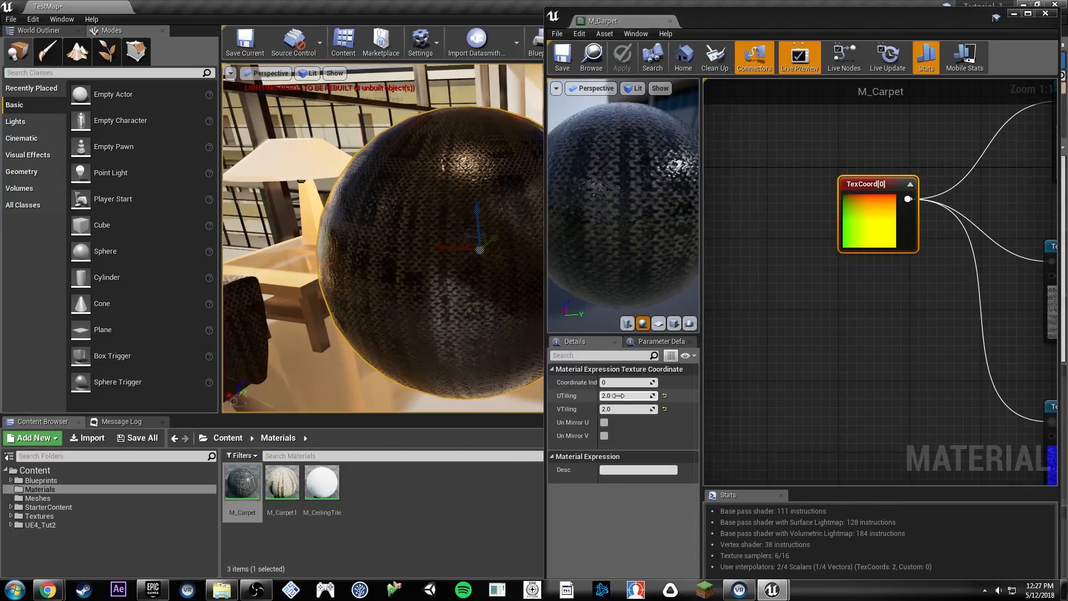
right_drag(393, 237, 442, 216)
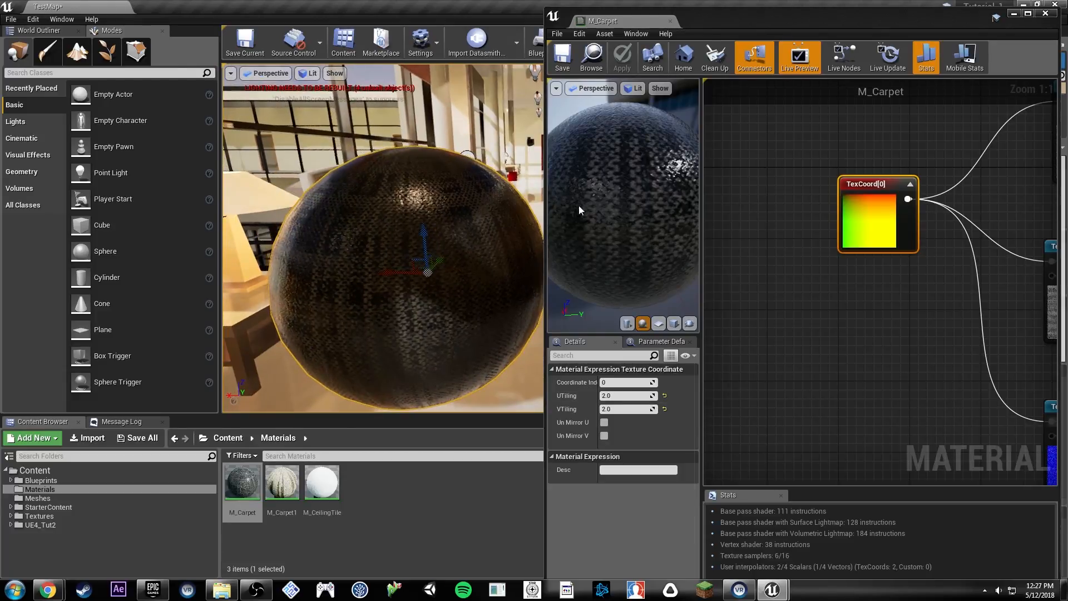
drag(578, 205, 587, 177)
right_drag(390, 239, 495, 255)
right_drag(373, 266, 523, 267)
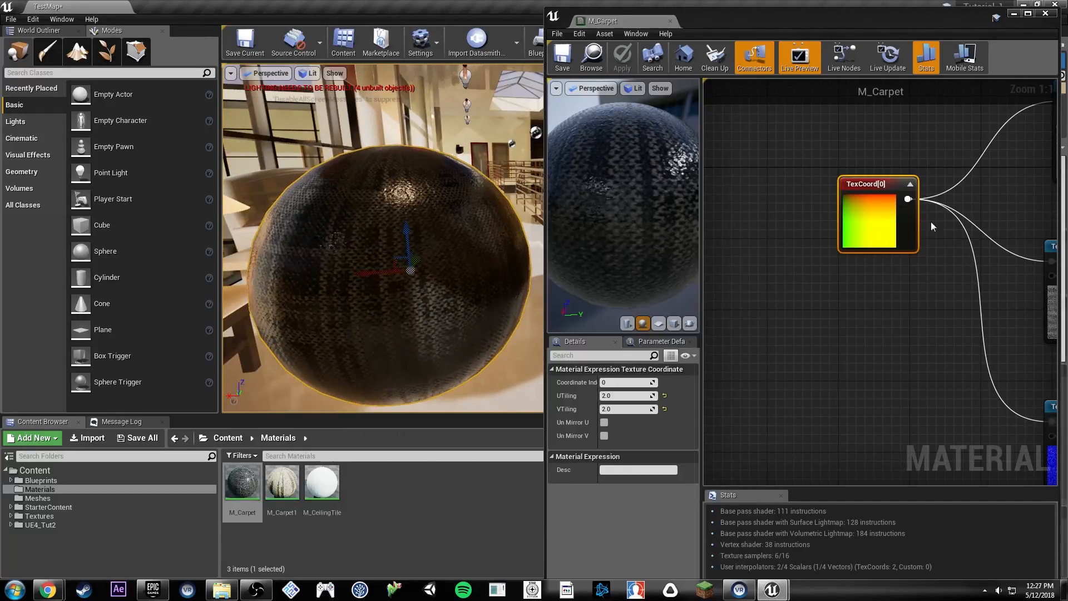
Step: Move the TexCoord node farther away from the texture samples in the M_Carpet graph and deselect it
right_drag(942, 298, 863, 284)
drag(811, 258, 757, 258)
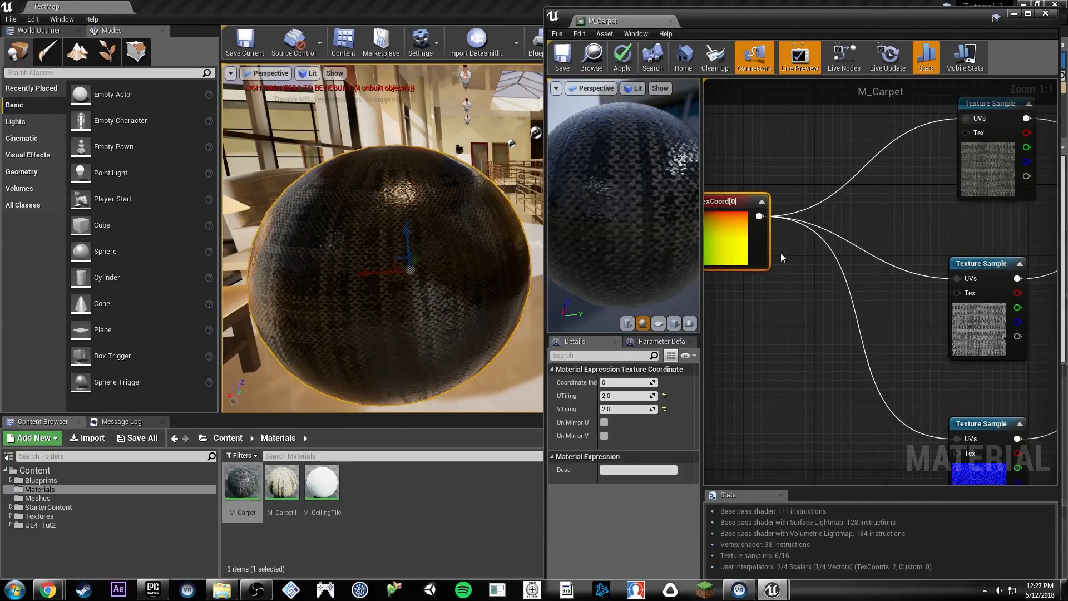
right_drag(799, 251, 909, 250)
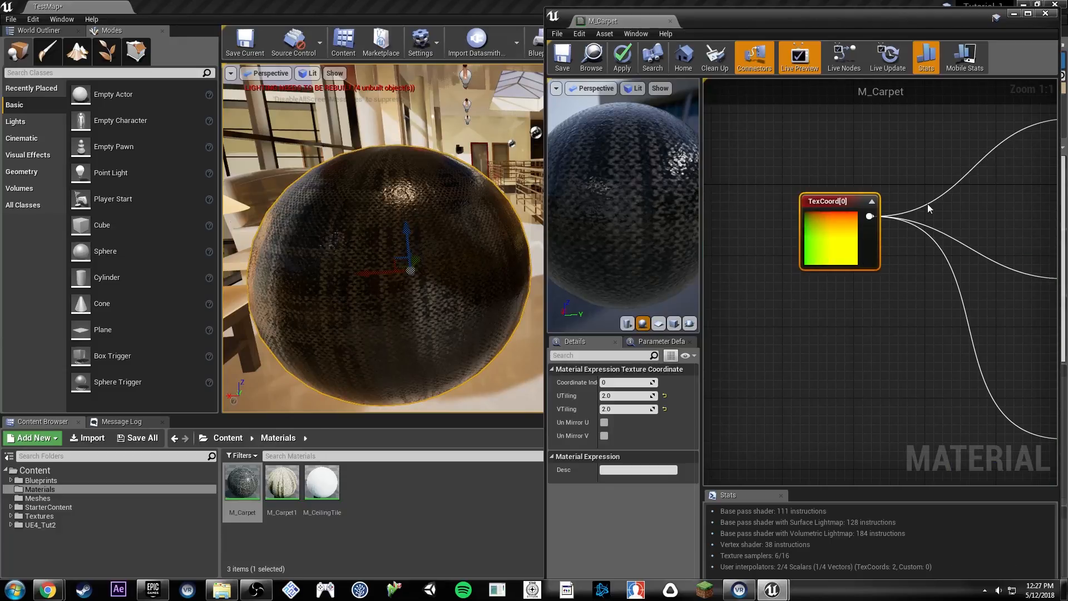
click(877, 291)
right_drag(912, 306, 841, 275)
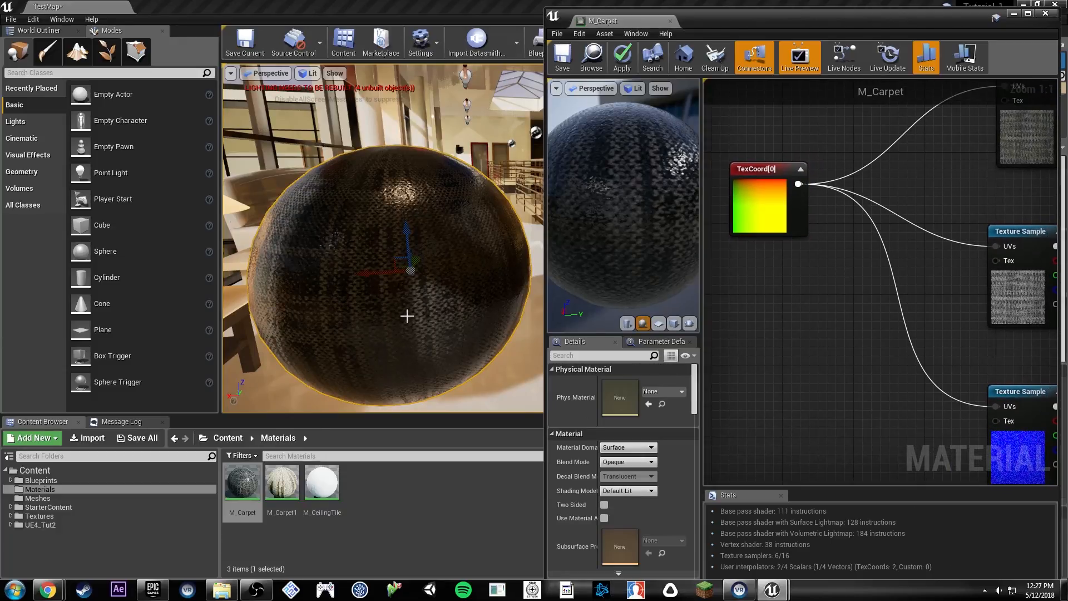
Step: Duplicate the carpet sphere in the level and place the copy beside the original
right_drag(407, 316, 423, 292)
key(s)
alt+drag(331, 254, 507, 242)
mouse_move(403, 241)
right_down()
mouse_move(446, 231)
mouse_move(384, 234)
right_up()
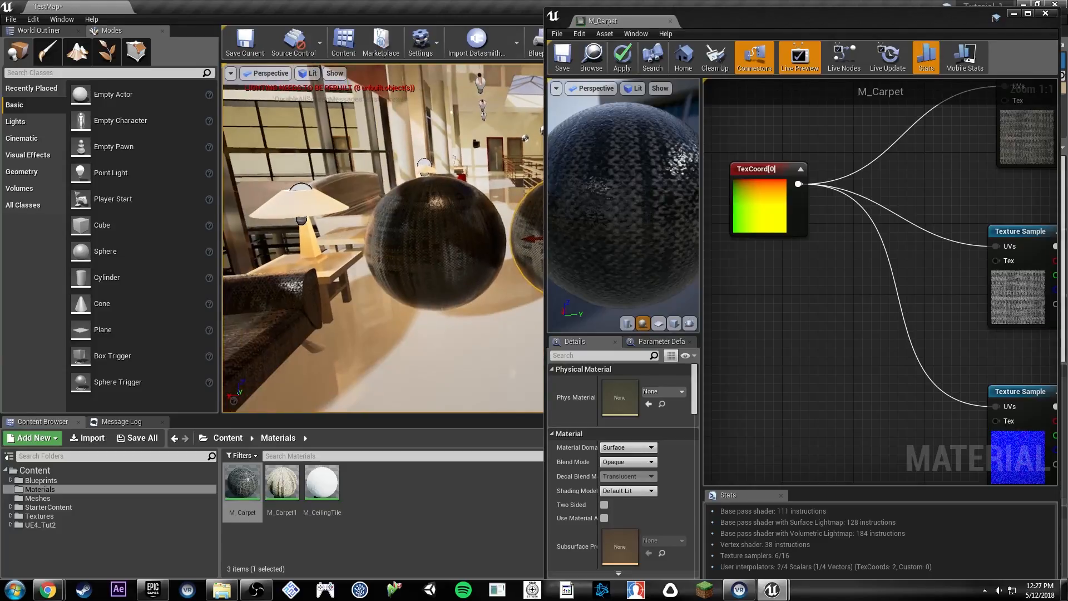
Step: Select both carpet spheres and raise them together higher above the floor beside the lamp table
drag(411, 242, 357, 247)
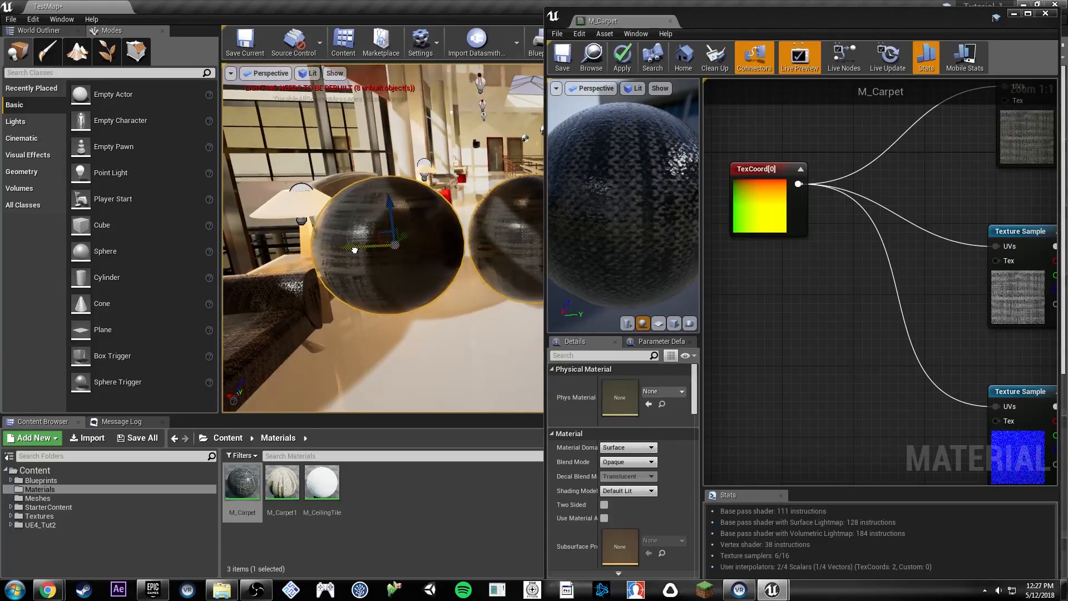
drag(388, 209, 388, 143)
right_drag(509, 242, 527, 184)
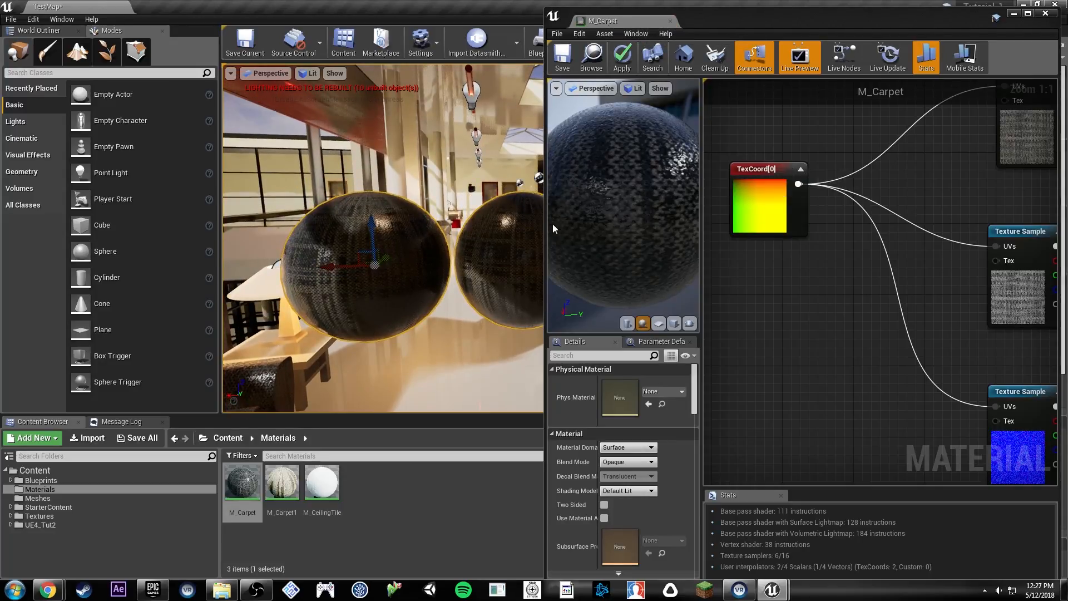
right_drag(443, 252, 483, 266)
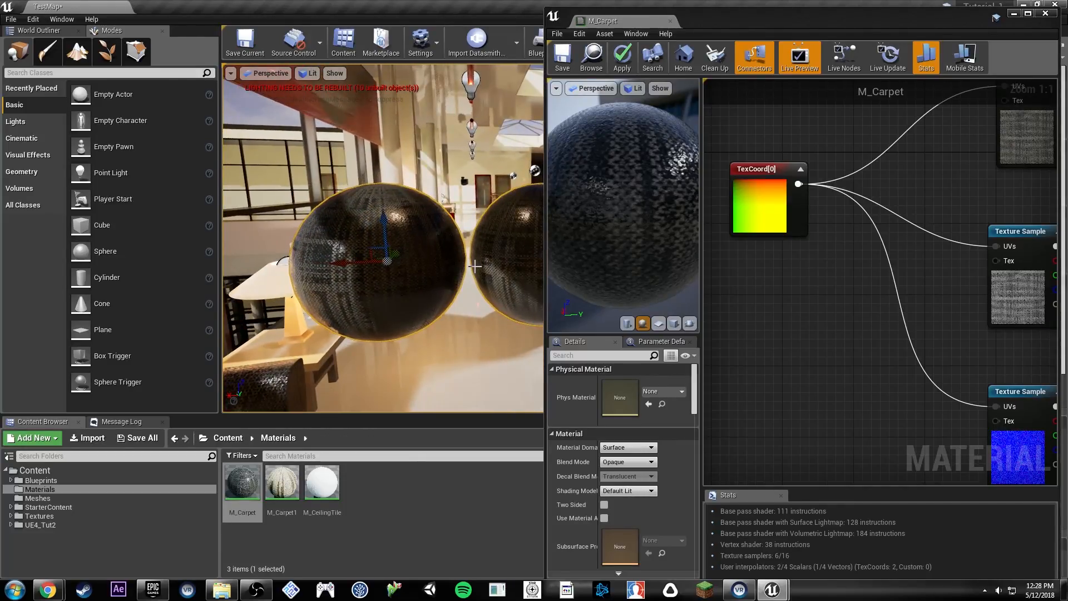
Step: Create a material instance from M_Carpet in the Materials folder and name it MI_Carpet_1
drag(776, 21, 1067, 83)
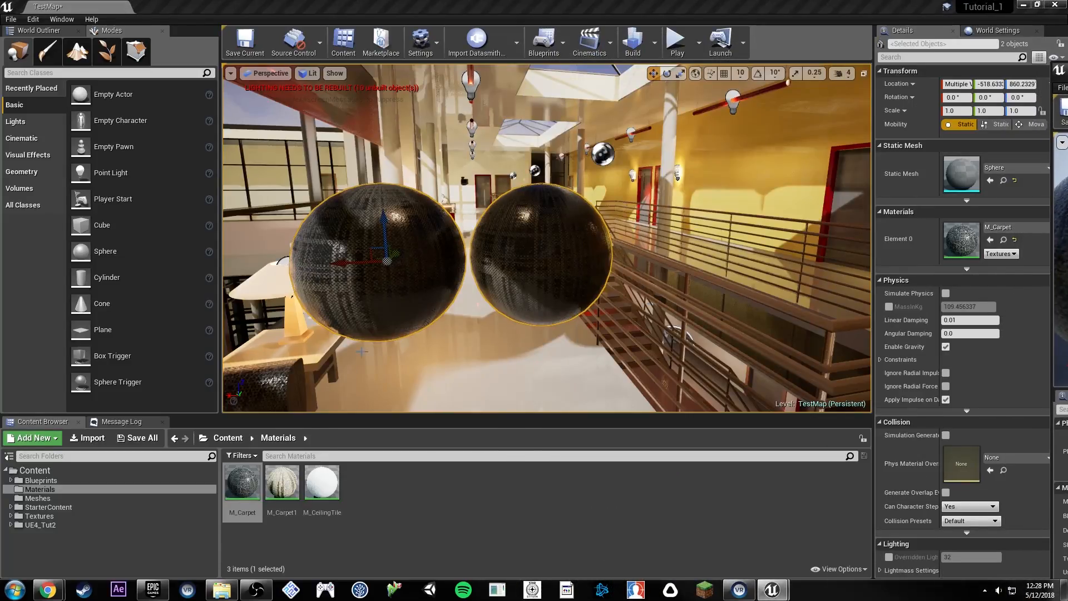
click(239, 480)
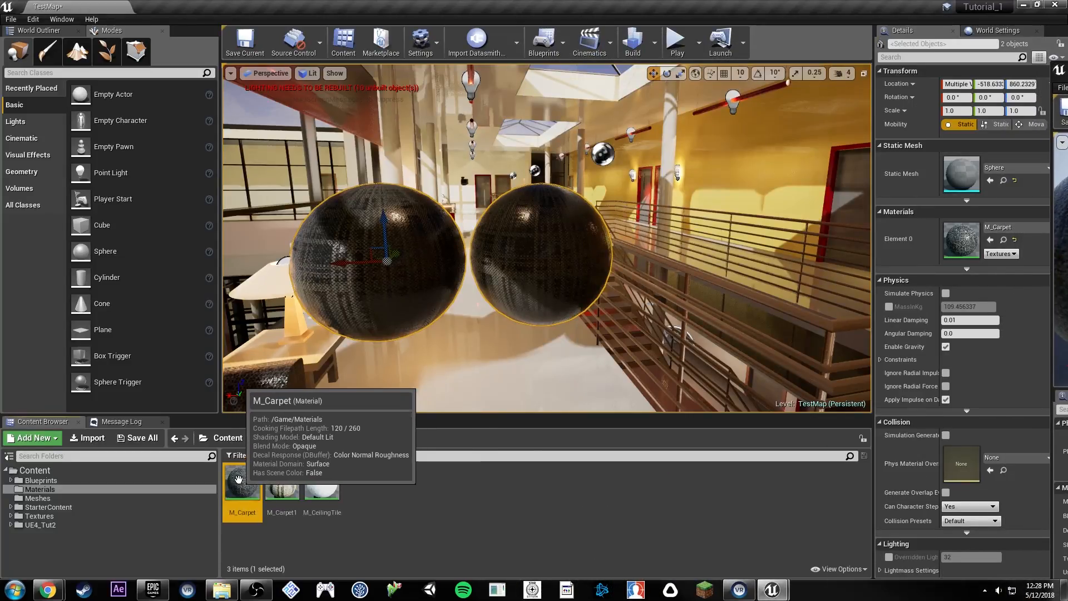
right_click(239, 480)
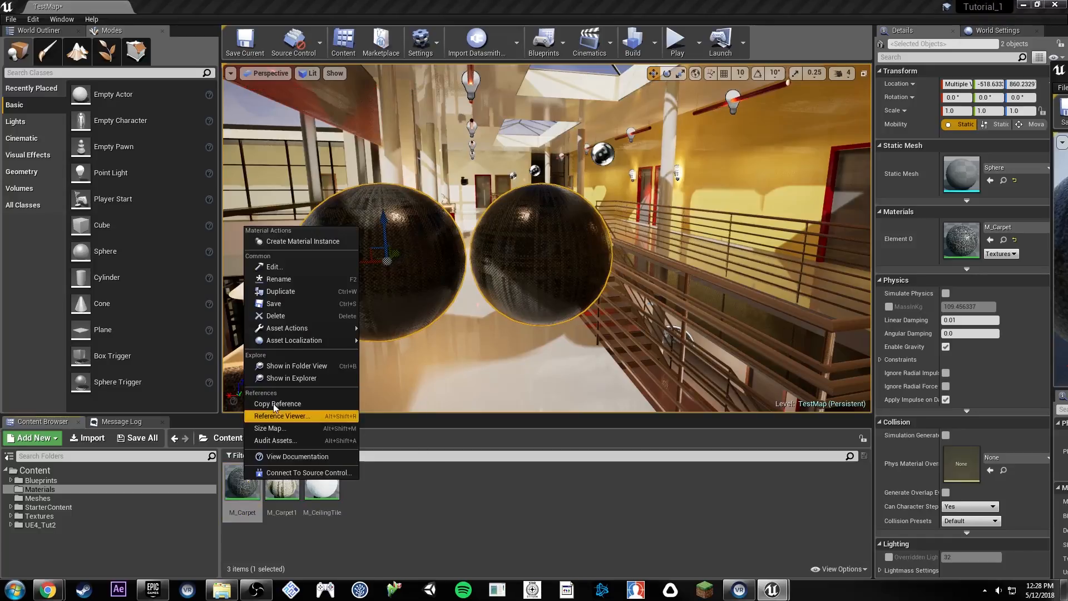
click(300, 244)
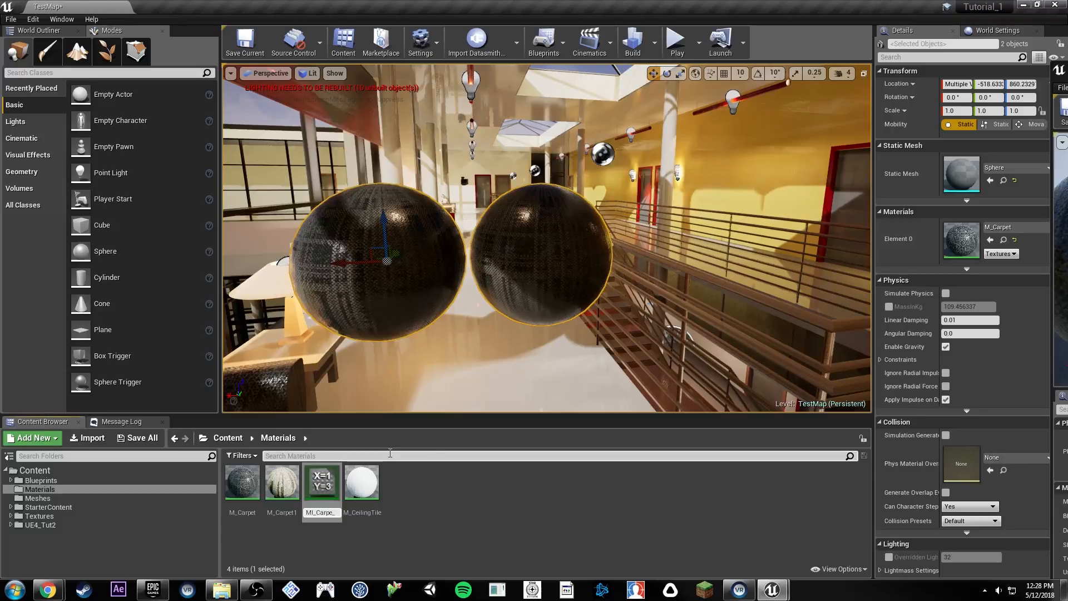
key(Return)
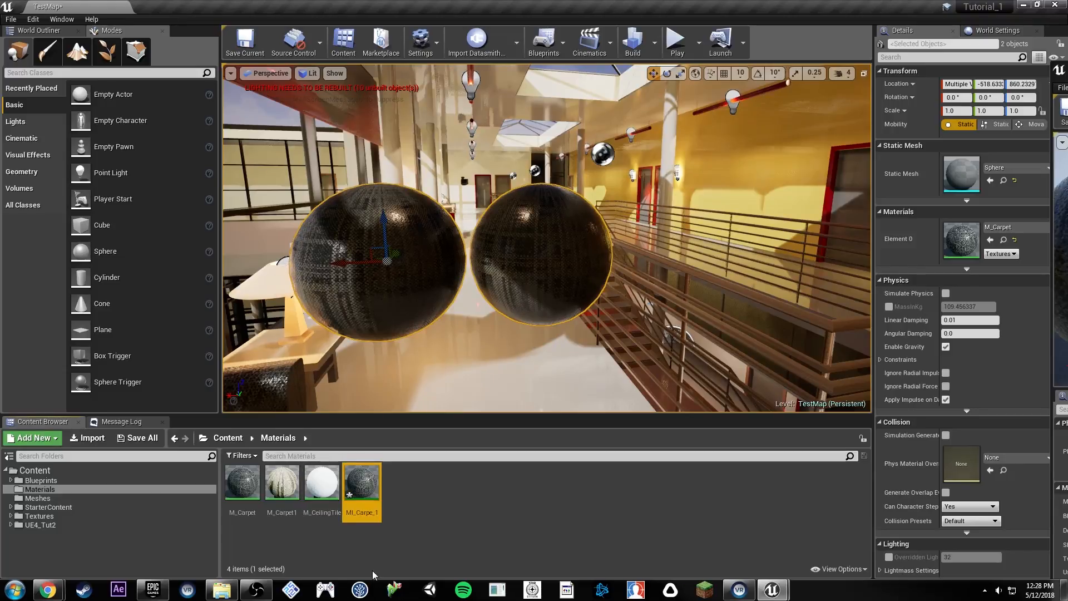
click(367, 513)
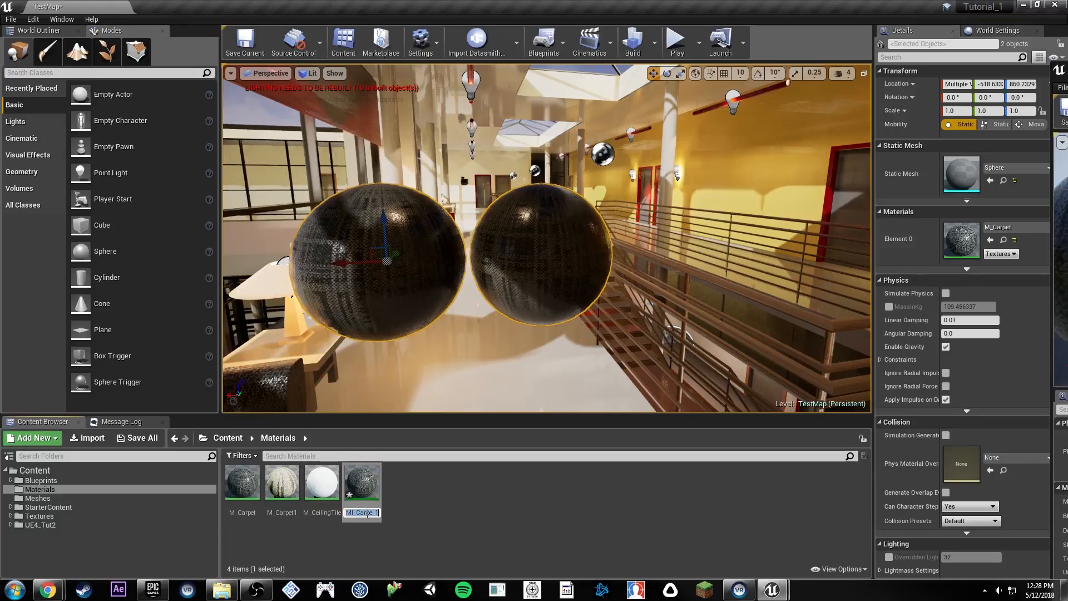
Step: Apply MI_Carpet_1 to the duplicated sphere and compare the material assigned to each sphere
drag(366, 517, 499, 264)
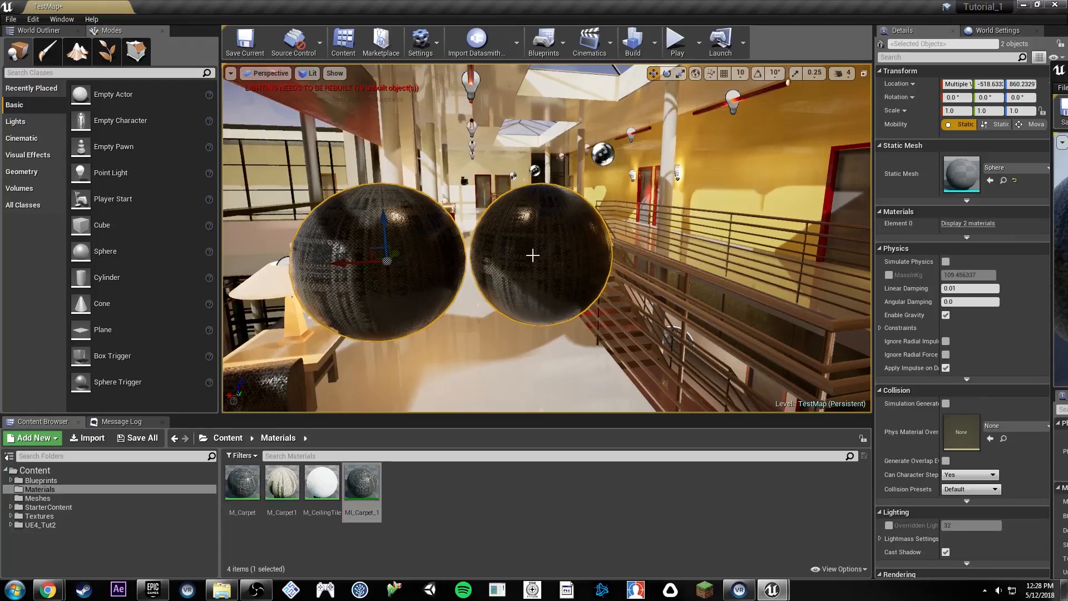
key(w)
right_drag(532, 255, 511, 250)
click(455, 250)
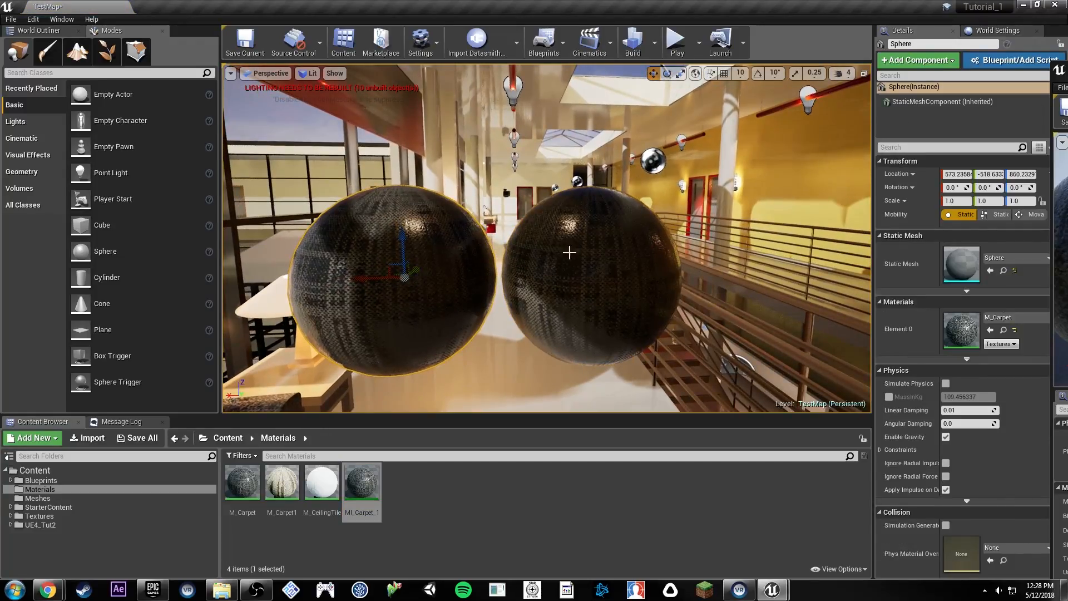
click(627, 275)
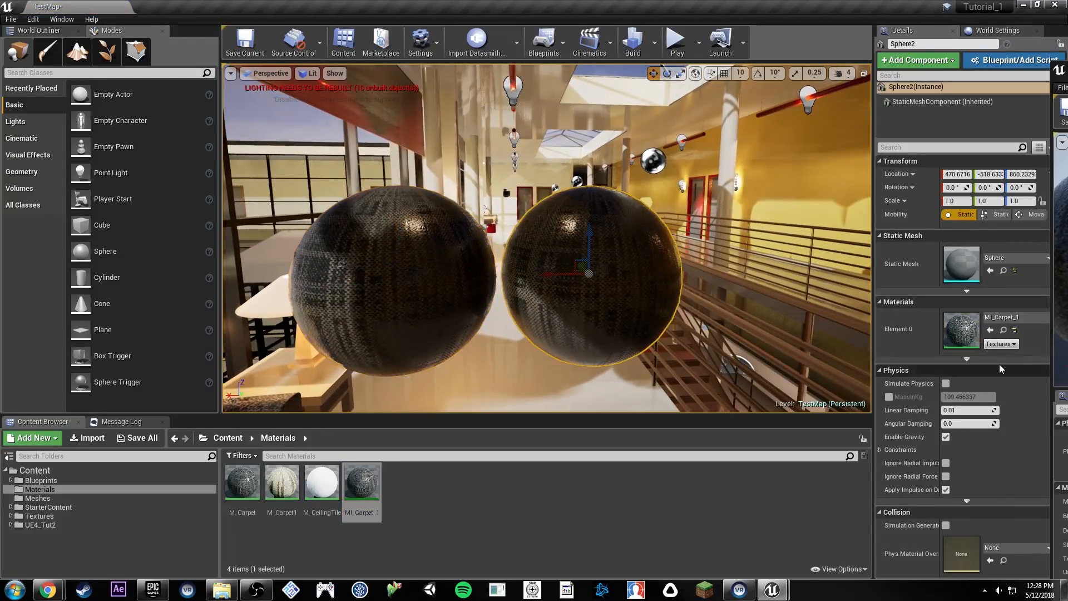
right_drag(655, 255, 628, 266)
key(w)
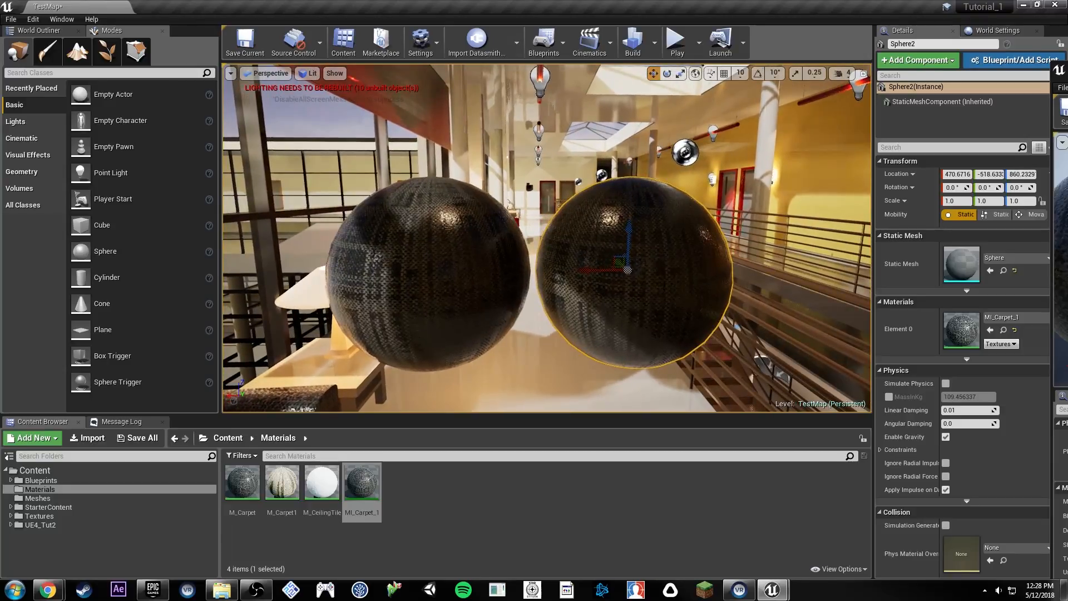
Step: Look over the texture sample connections to the material inputs in the M_Carpet graph
drag(1067, 68, 739, 29)
right_drag(786, 185, 709, 201)
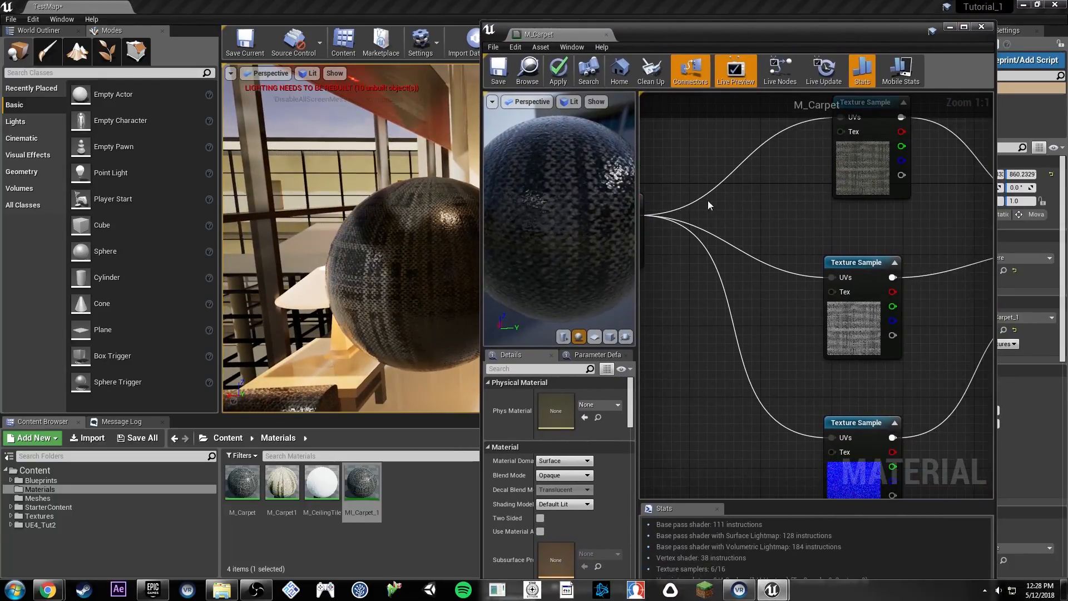
right_drag(829, 183, 640, 190)
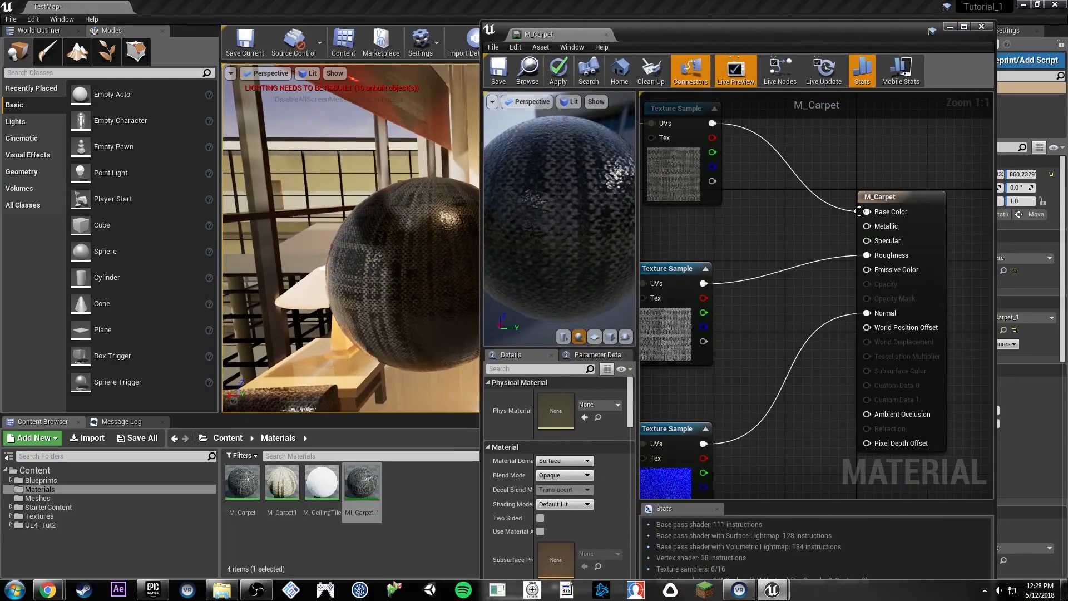
drag(740, 41, 1067, 83)
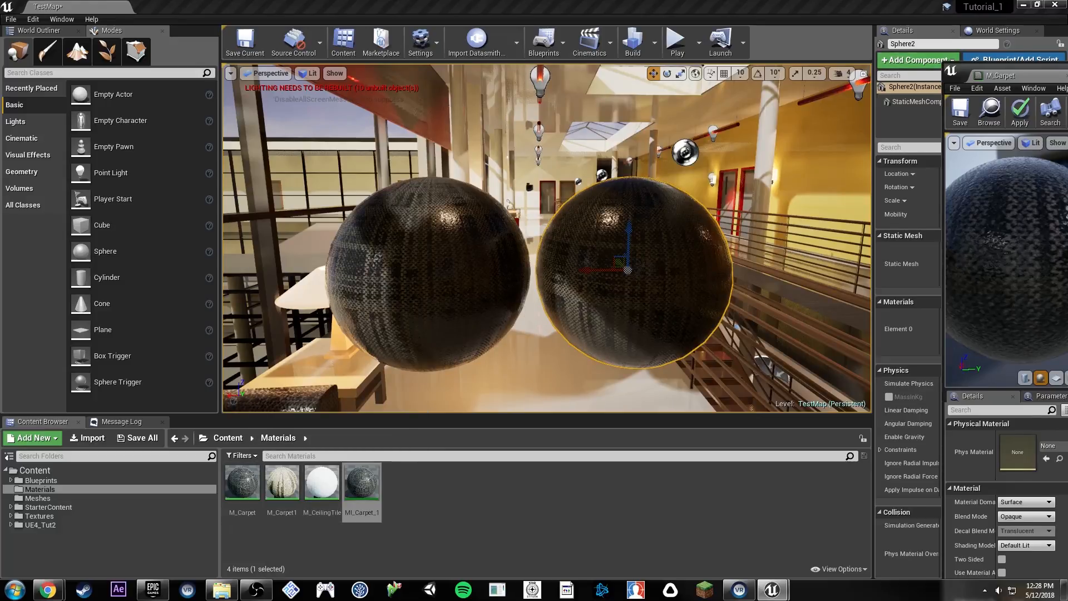
Step: Bring the M_Carpet graph back into view and search for a Constant node between the texture samples and the material node
drag(1035, 71, 709, 17)
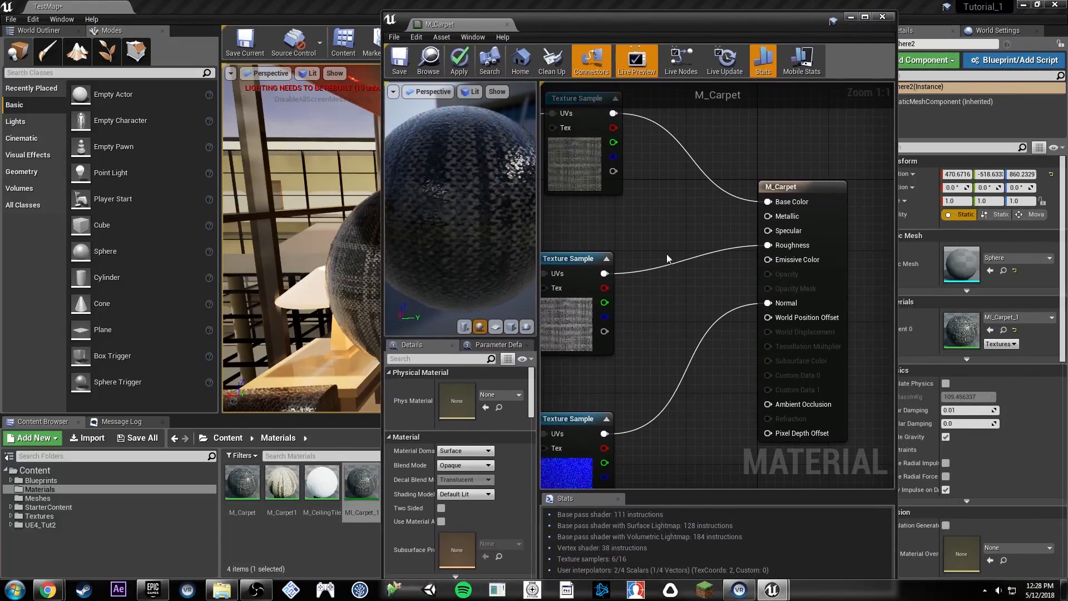
right_drag(667, 254, 644, 223)
right_drag(684, 177, 705, 148)
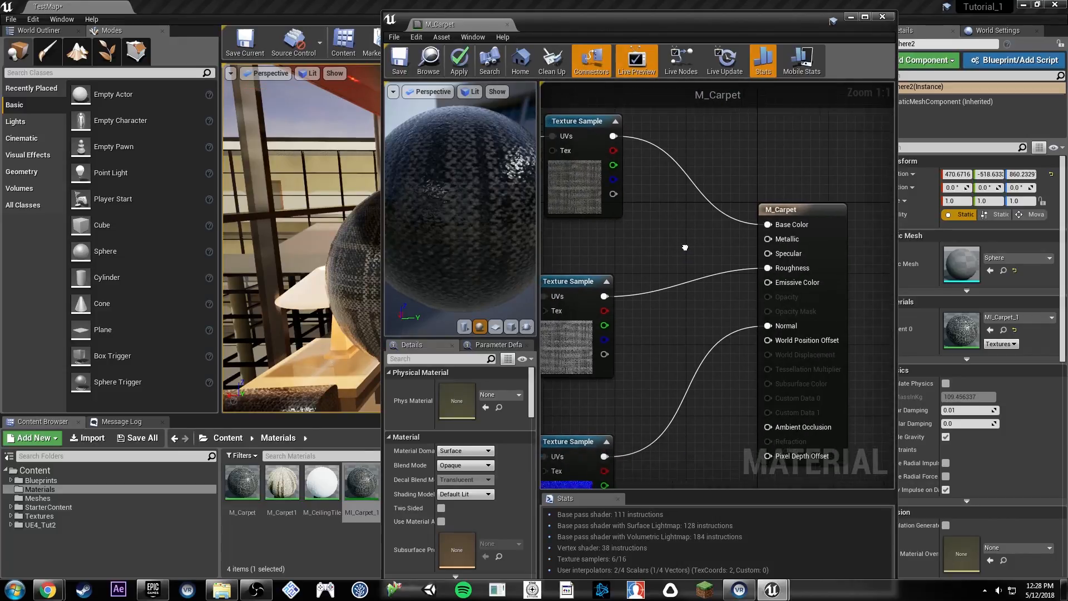
right_click(657, 236)
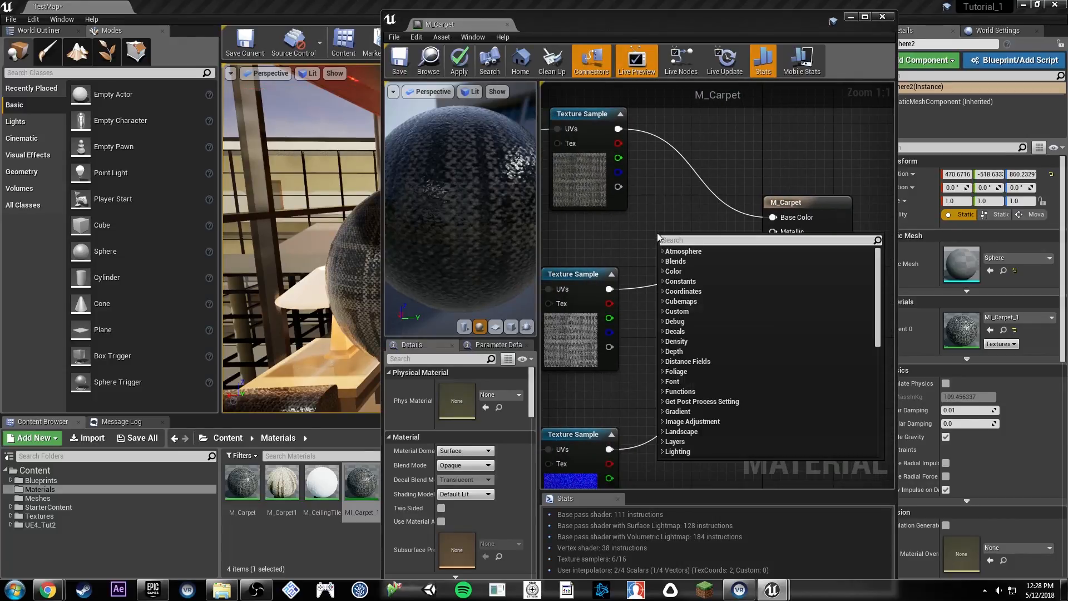
text(constant)
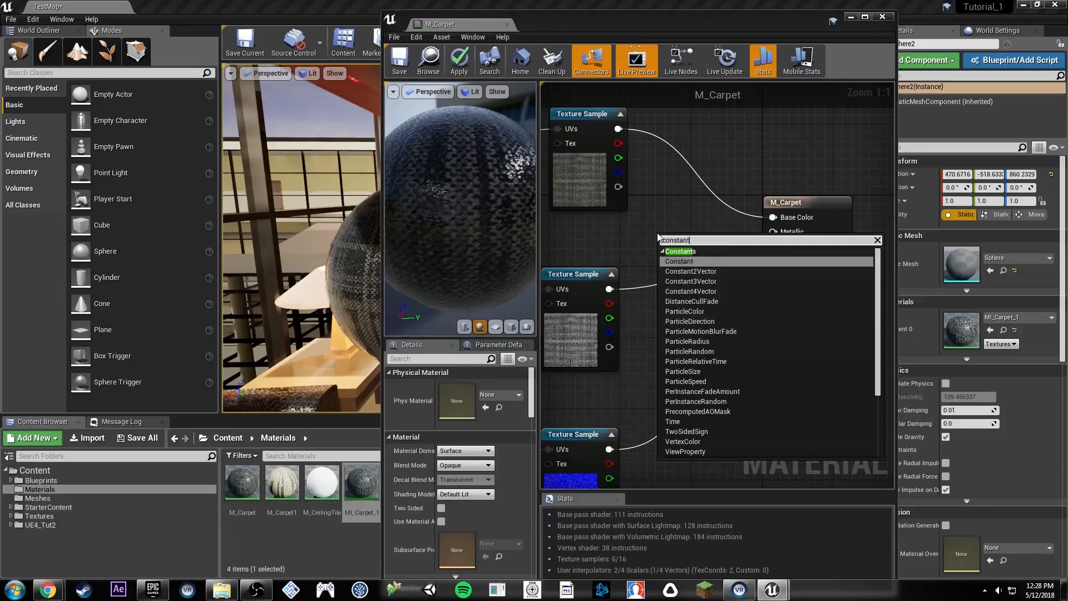
text( 1)
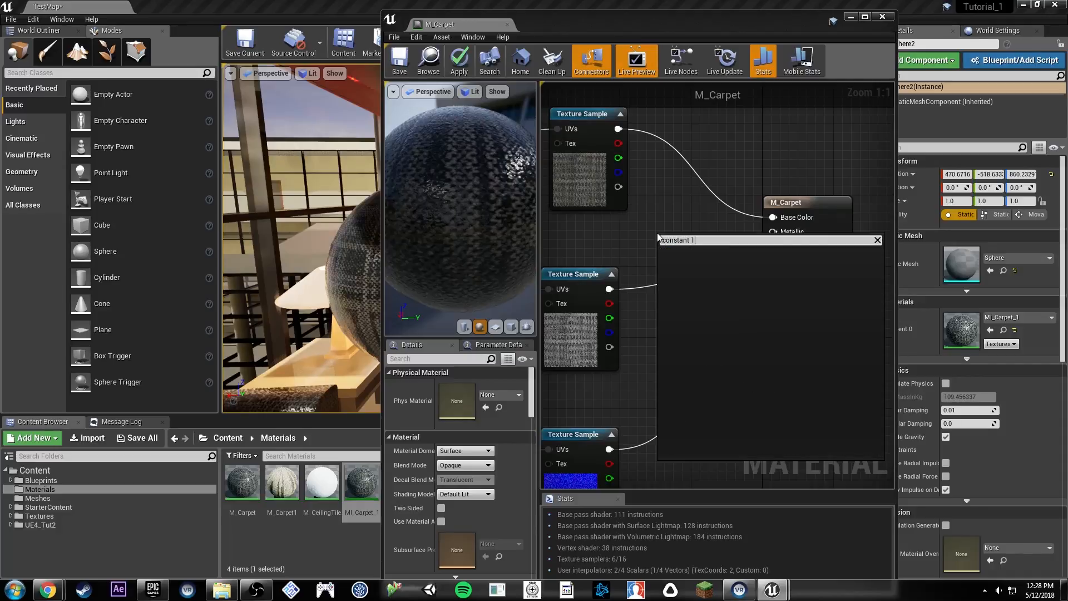
key(BackSpace)
key(BackSpace)
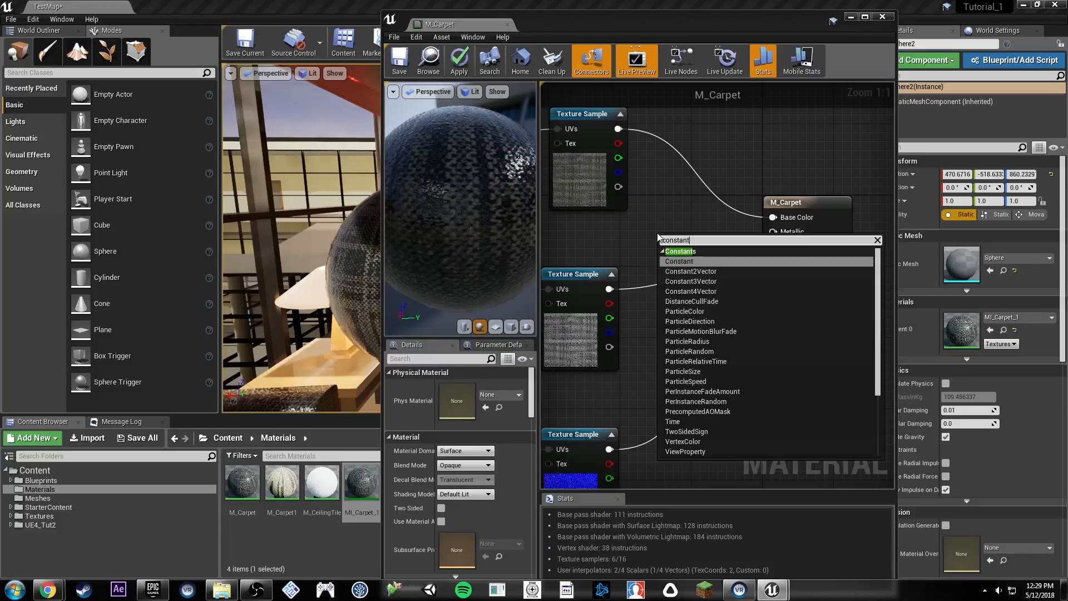
Step: Add a Constant node to M_Carpet and wire it into Base Color in place of the texture sample
click(690, 274)
alt+click(772, 218)
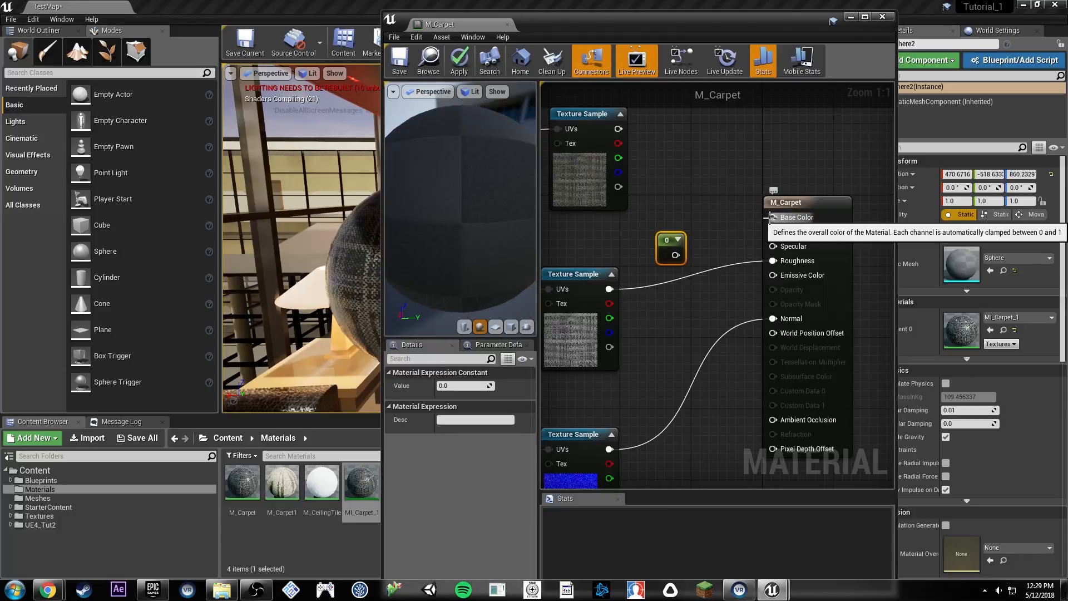
drag(676, 255, 785, 220)
drag(665, 243, 682, 179)
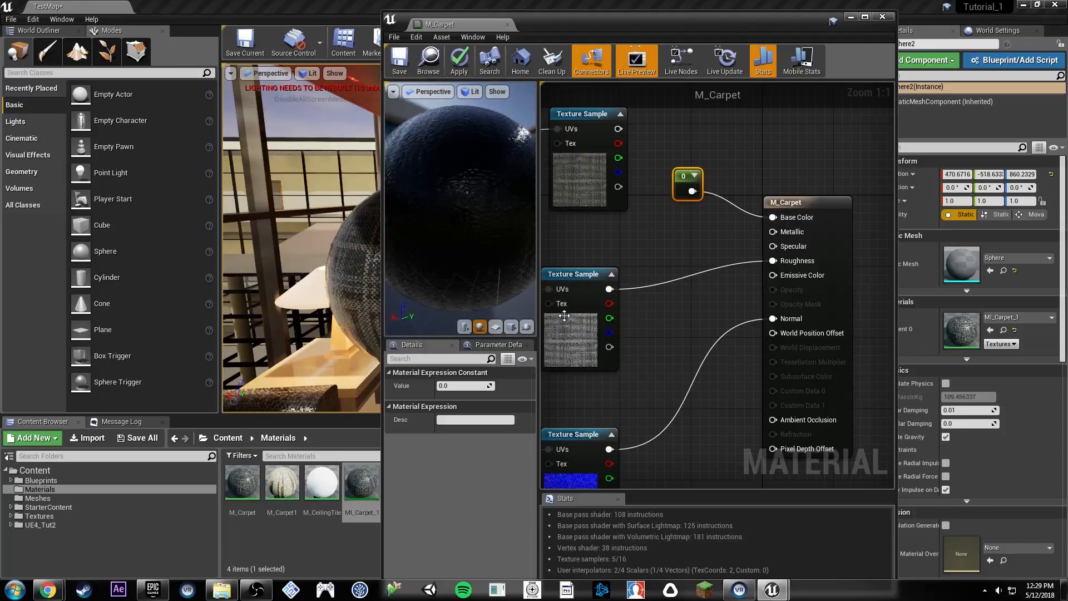
Step: Convert the constant to a scalar parameter named Color, wire it to Base Color and save M_Carpet
right_click(692, 186)
click(695, 184)
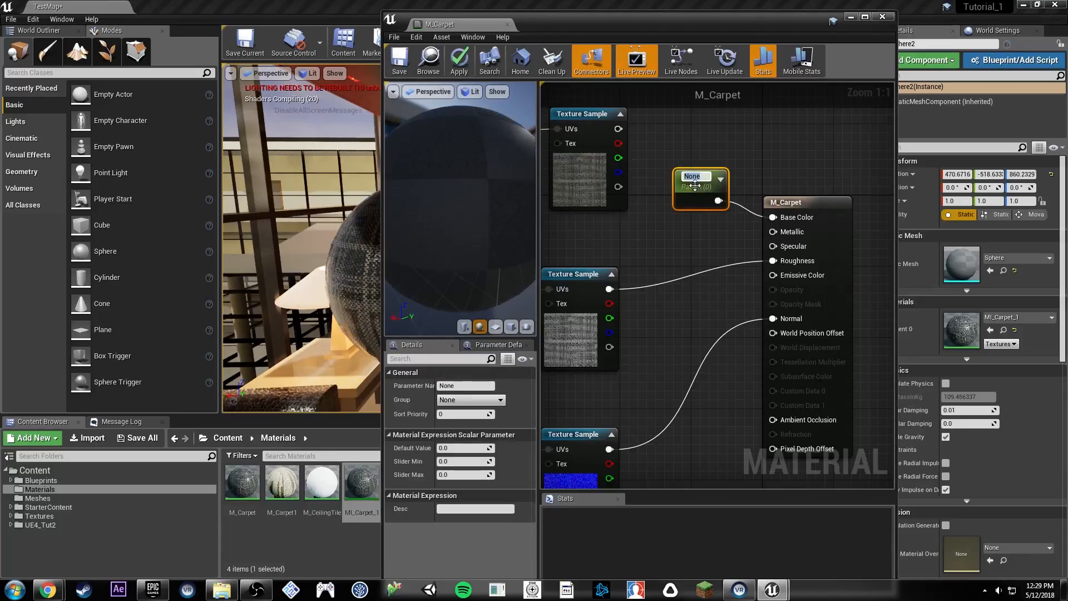
text(Color)
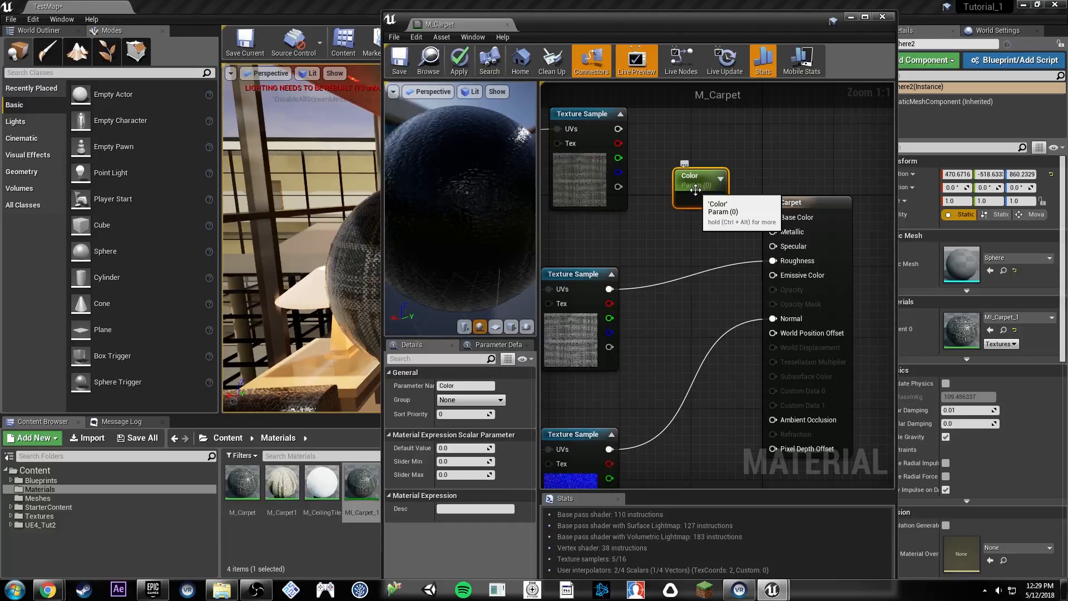
drag(718, 199, 772, 217)
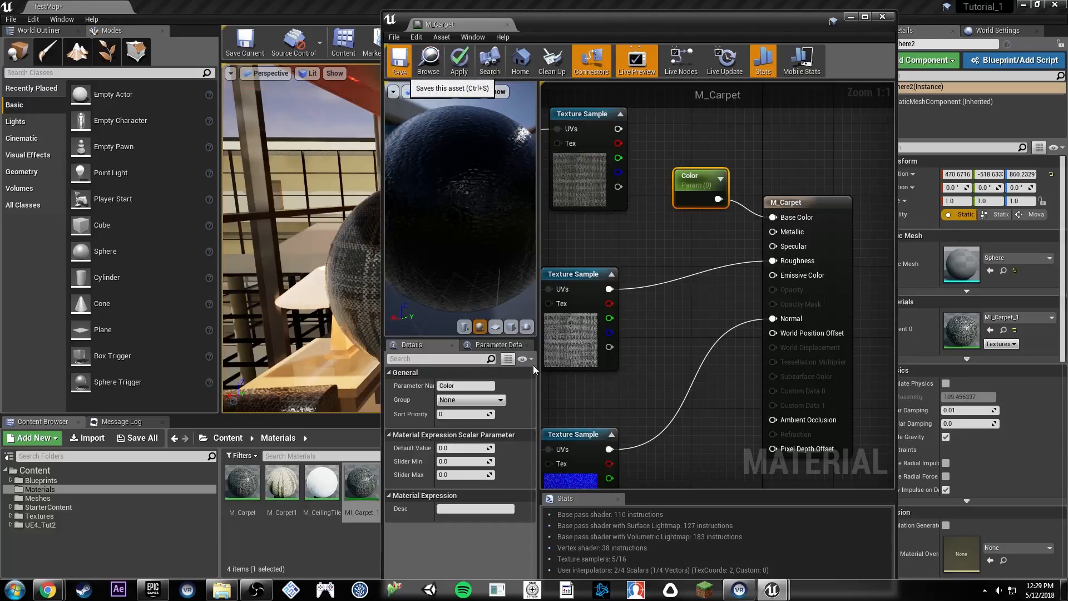
click(406, 61)
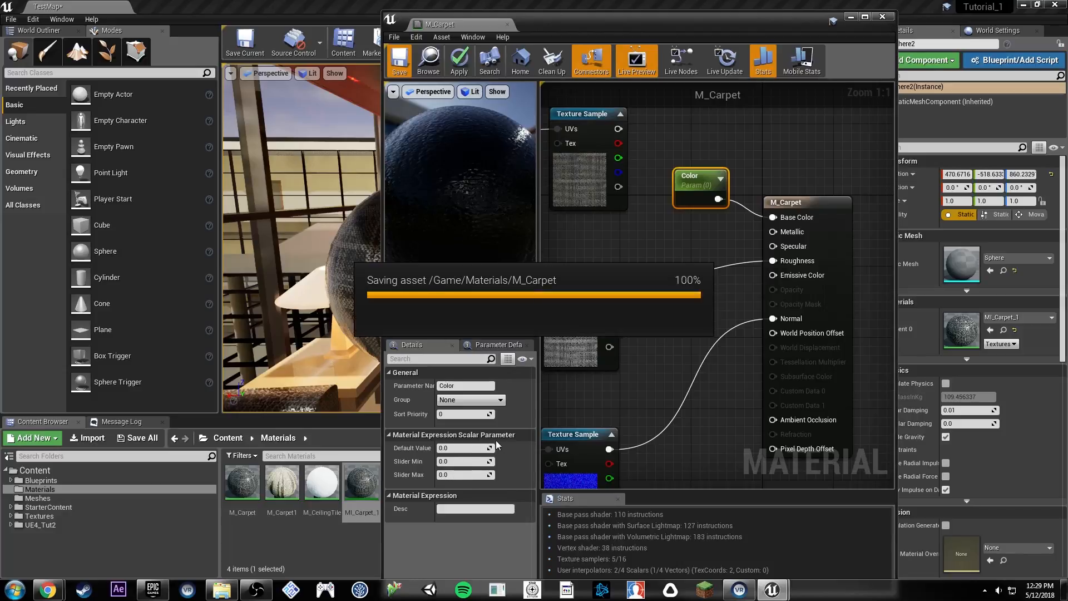
Step: Open the material instance MI_Carpet_1, enable its Color parameter and raise it to about 0.27
drag(612, 24, 825, 68)
double_click(350, 494)
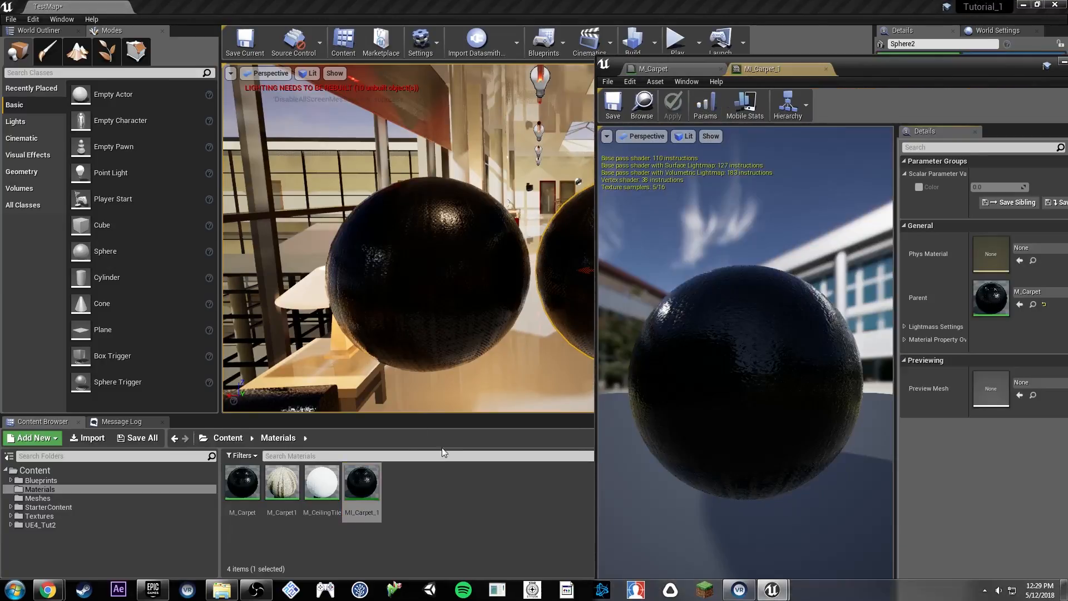
drag(935, 66, 605, 363)
click(740, 180)
mouse_move(668, 482)
mouse_down()
mouse_move(701, 482)
mouse_move(670, 482)
mouse_up()
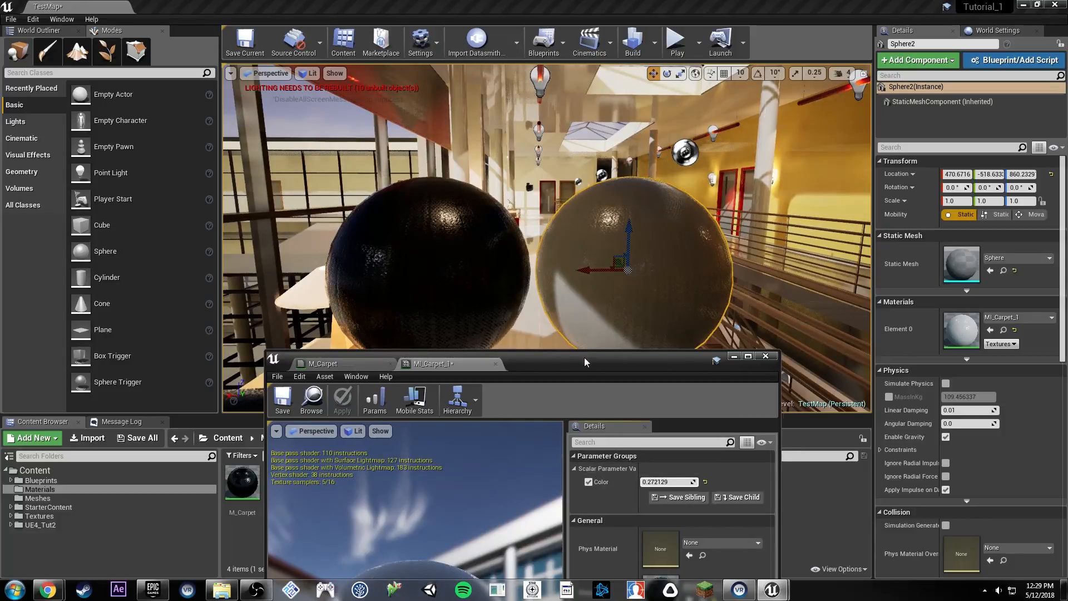
drag(585, 363, 959, 38)
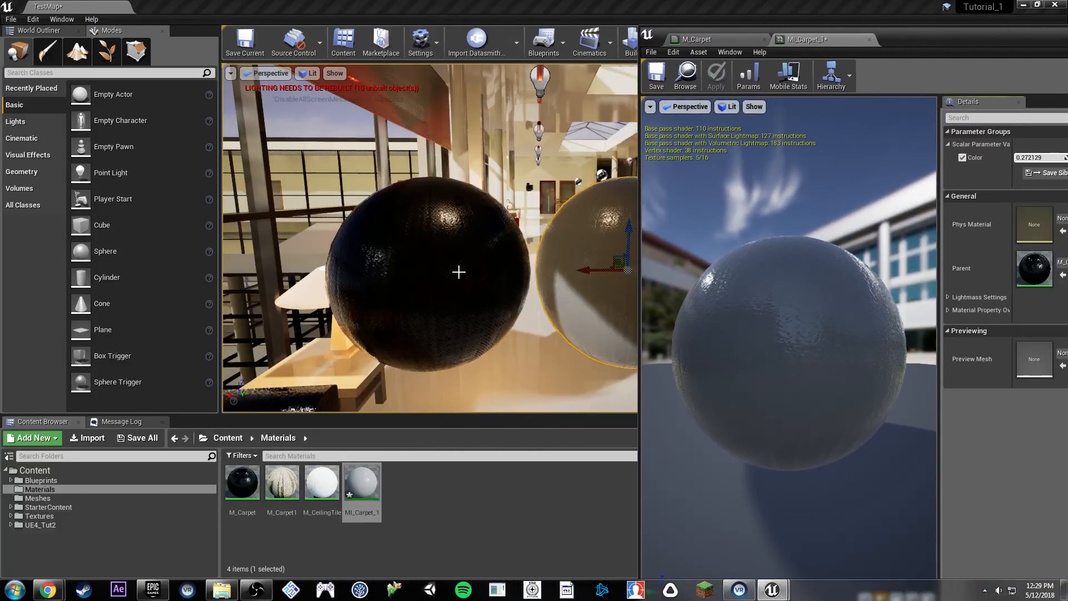
Step: Duplicate the MI_Carpet_1 material instance in the Materials folder
right_drag(458, 272, 503, 275)
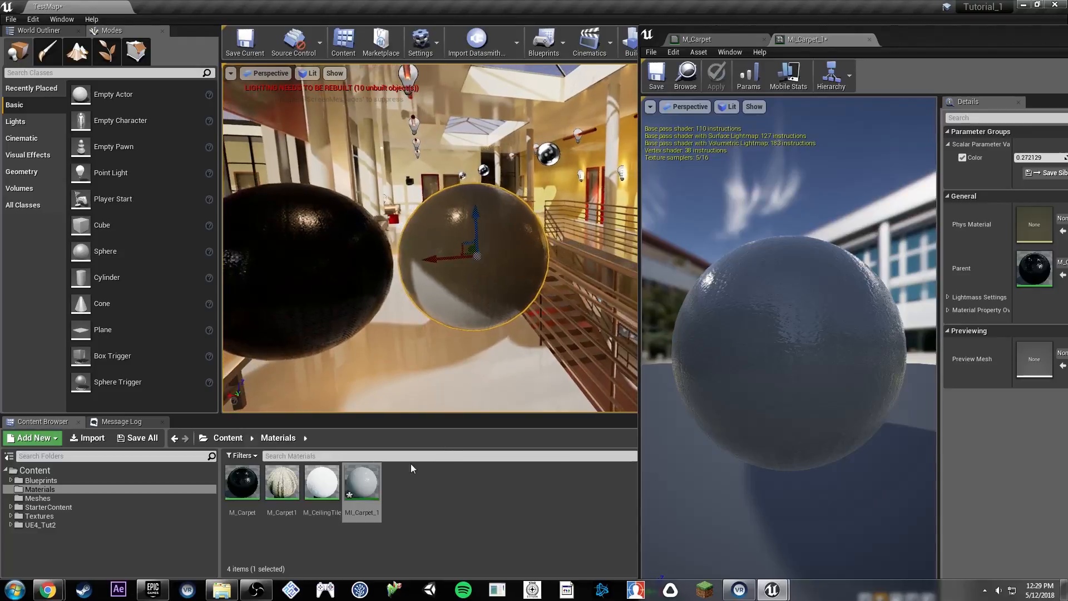
click(365, 483)
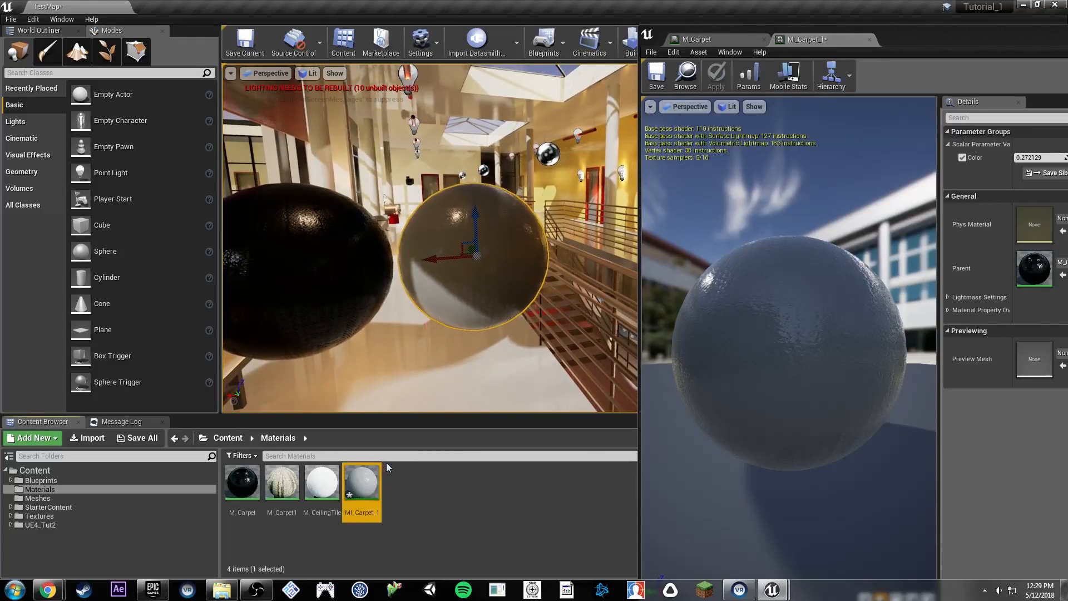
key(ctrl+w)
key(Return)
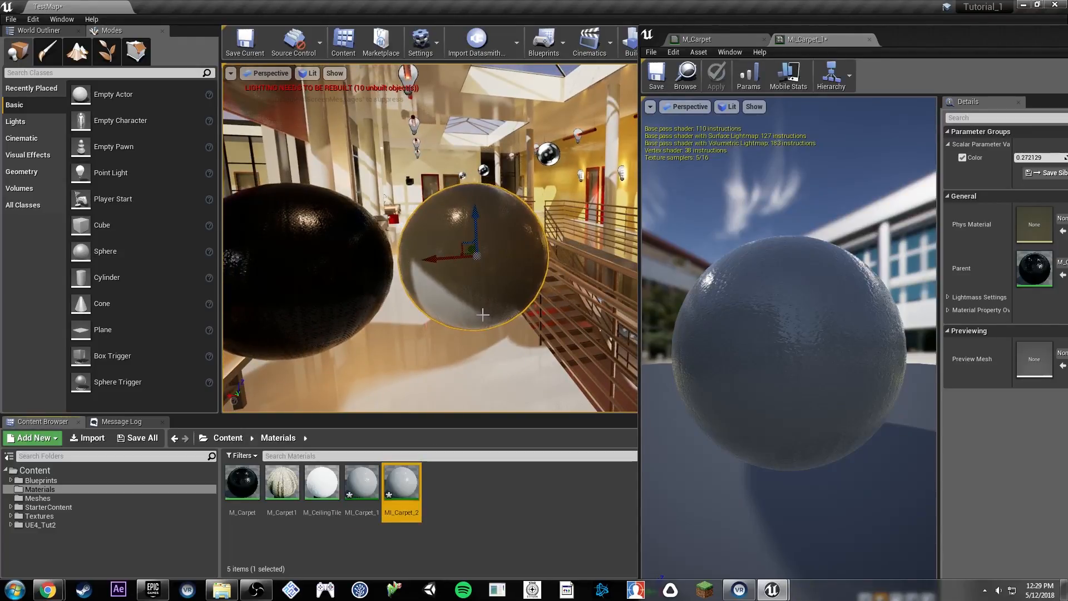
Step: Copy the selected sphere sideways along its red axis and apply MI_Carpet_2 to the copy
mouse_move(480, 303)
right_down()
mouse_move(471, 313)
mouse_move(469, 303)
right_up()
alt+drag(463, 257, 604, 230)
right_drag(604, 229, 648, 207)
drag(409, 489, 550, 290)
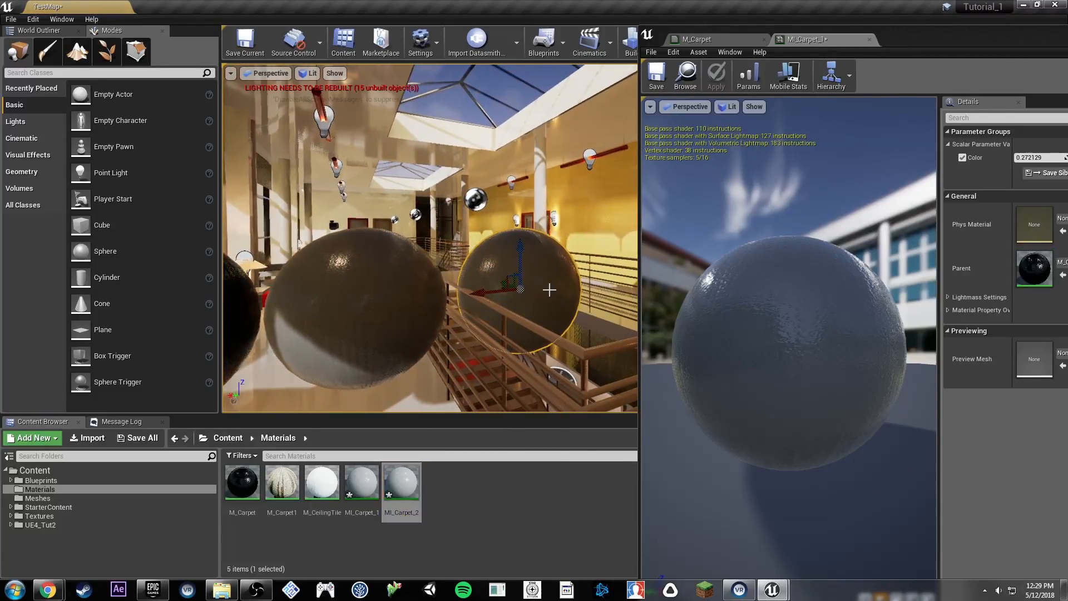
Step: Open MI_Carpet_2, raise its Color parameter to about 2.22 and compare the three spheres in the level
drag(921, 35, 605, 271)
double_click(977, 327)
drag(732, 270, 1023, 51)
drag(1018, 168, 1046, 168)
right_drag(556, 250, 503, 250)
right_drag(412, 308, 410, 305)
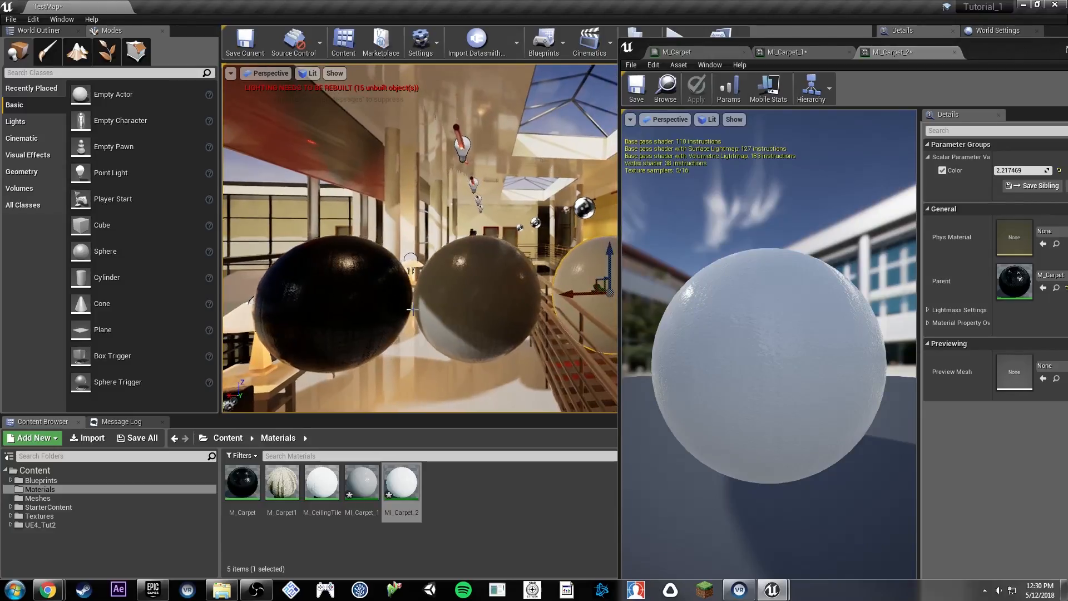
right_drag(497, 271, 379, 256)
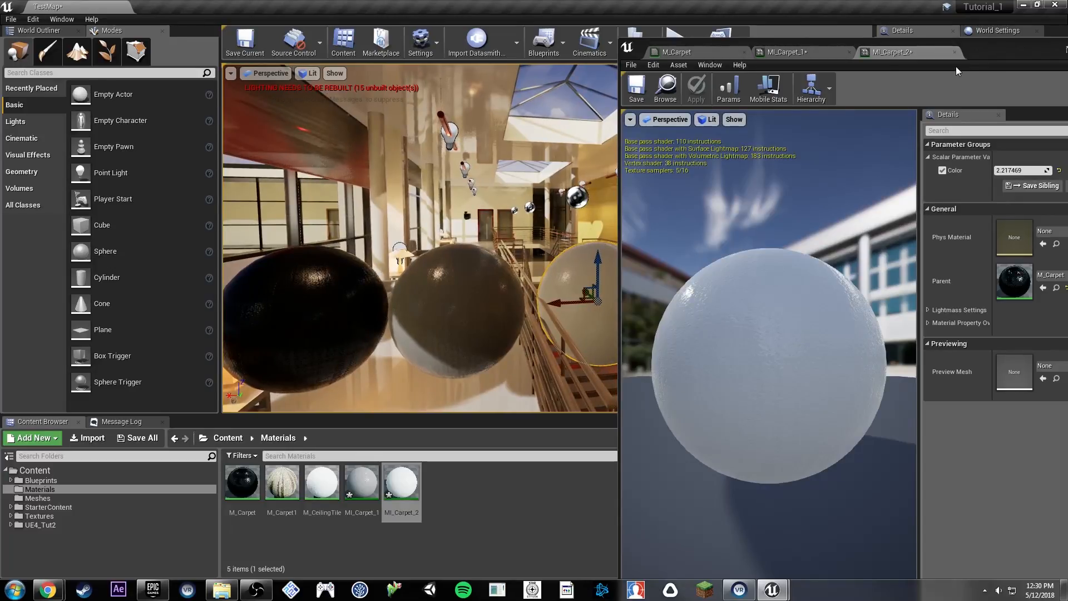
Step: Return to M_Carpet, delete the Color parameter node and reconnect the upper texture sample to Base Color
drag(956, 66, 665, 7)
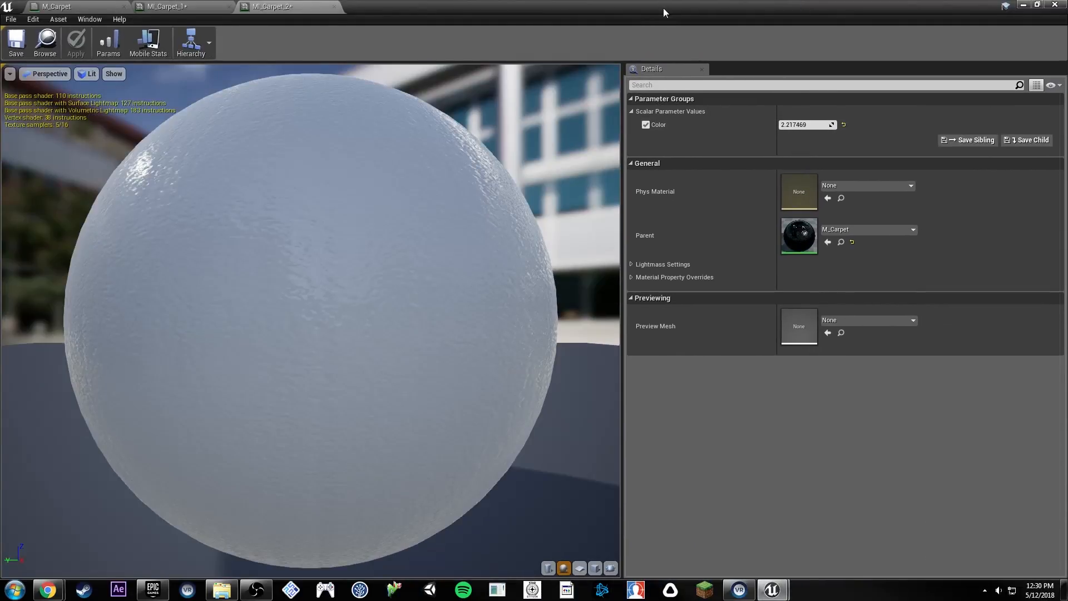
click(102, 7)
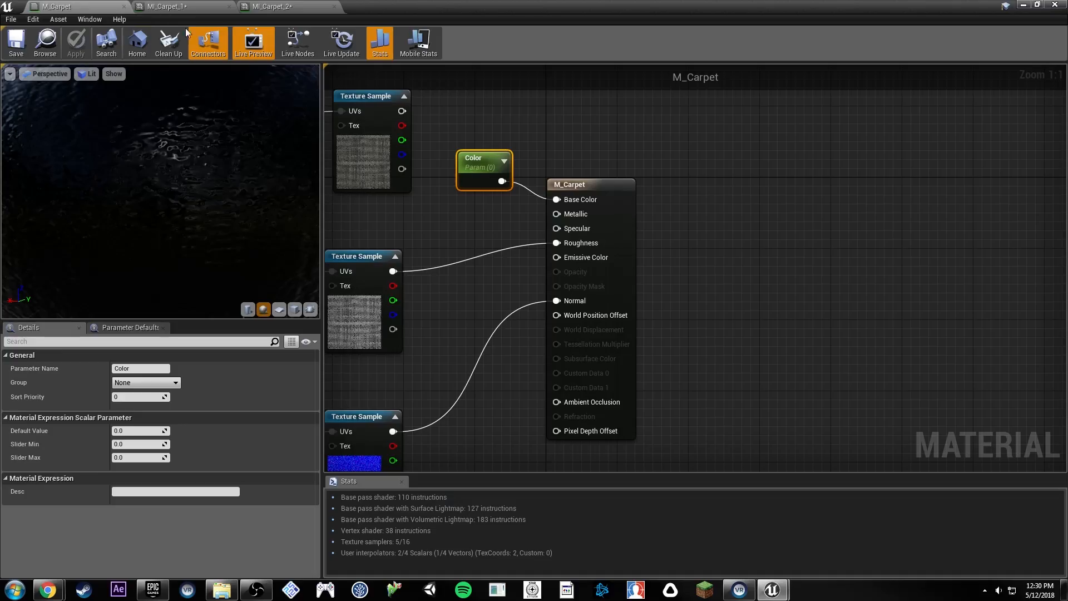
right_drag(465, 237, 634, 283)
key(Delete)
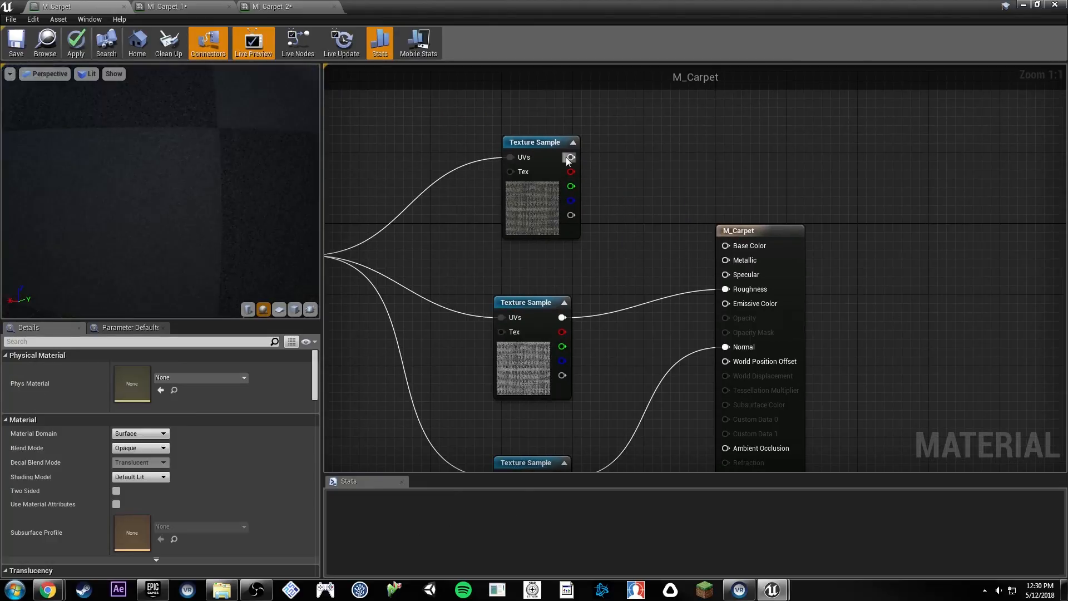
drag(571, 157, 749, 250)
Step: Detach the TexCoord node from the three texture samples, move it farther away from them and save M_Carpet
right_drag(623, 270, 717, 206)
drag(584, 173, 488, 181)
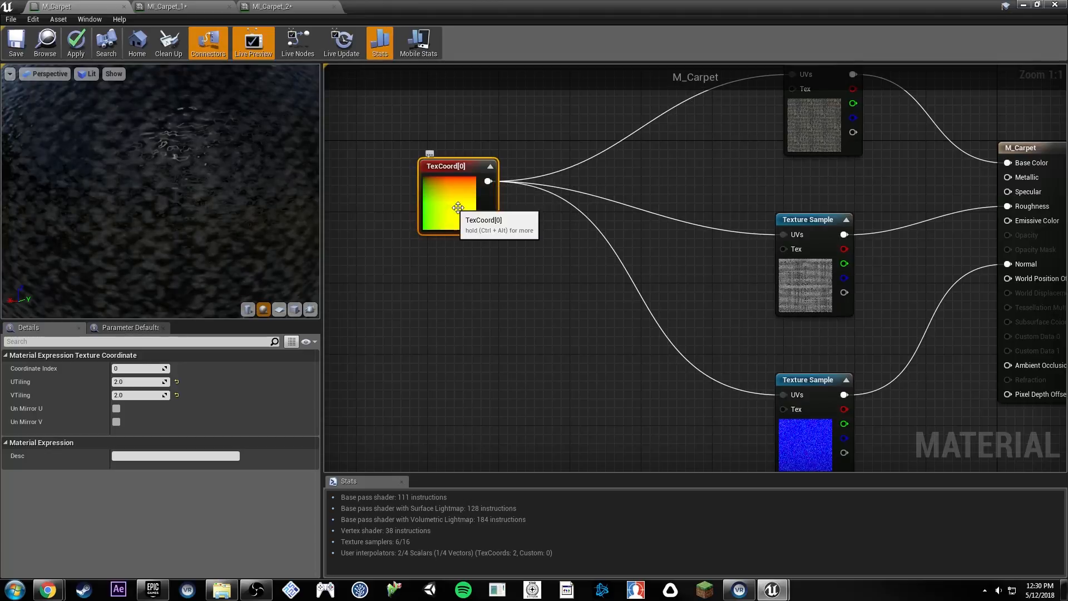
ctrl+drag(502, 182, 632, 195)
click(606, 181)
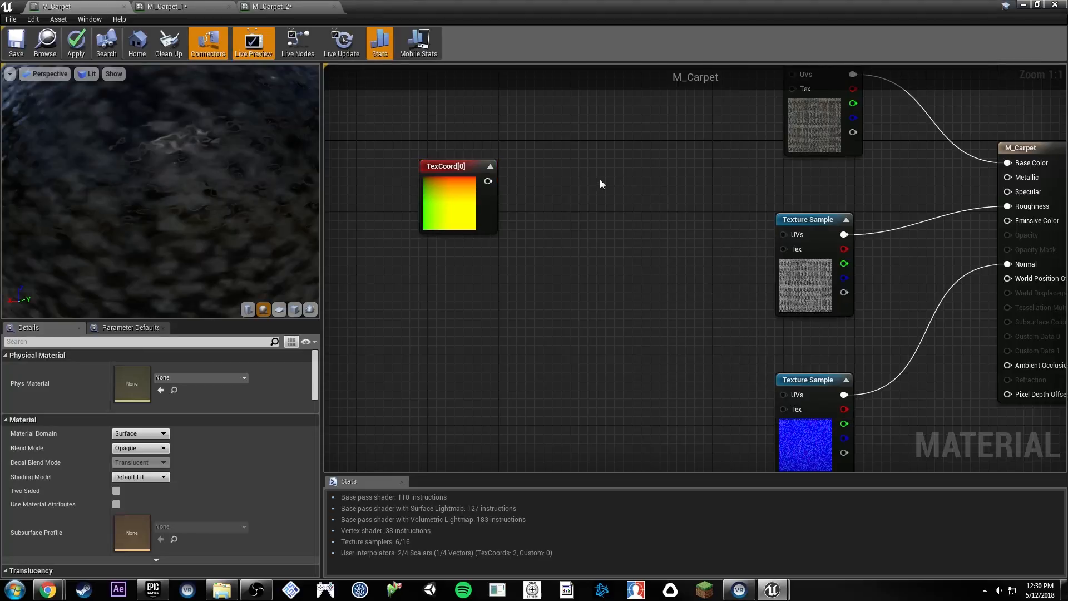
right_drag(600, 180, 638, 265)
drag(491, 281, 411, 245)
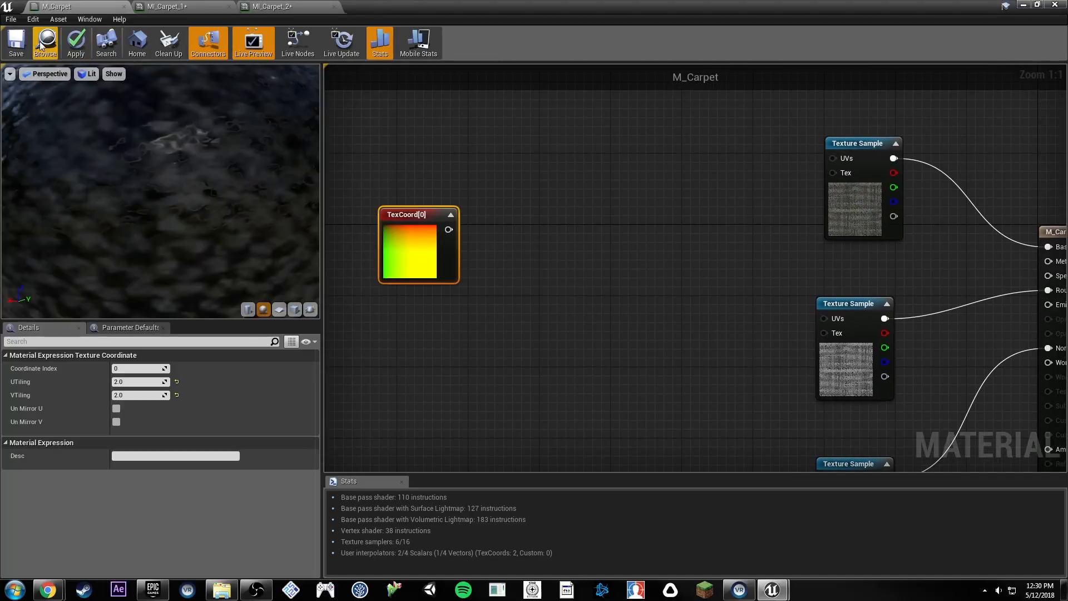
click(16, 43)
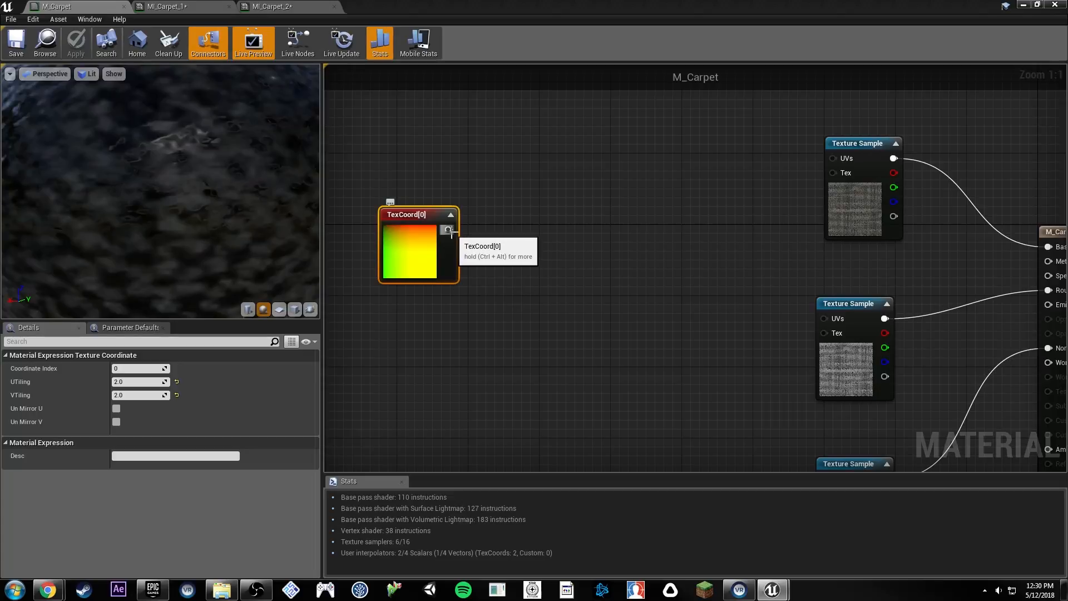
Step: Add a ComponentMask node fed by the TexCoord output and expand its preview
drag(449, 230, 524, 232)
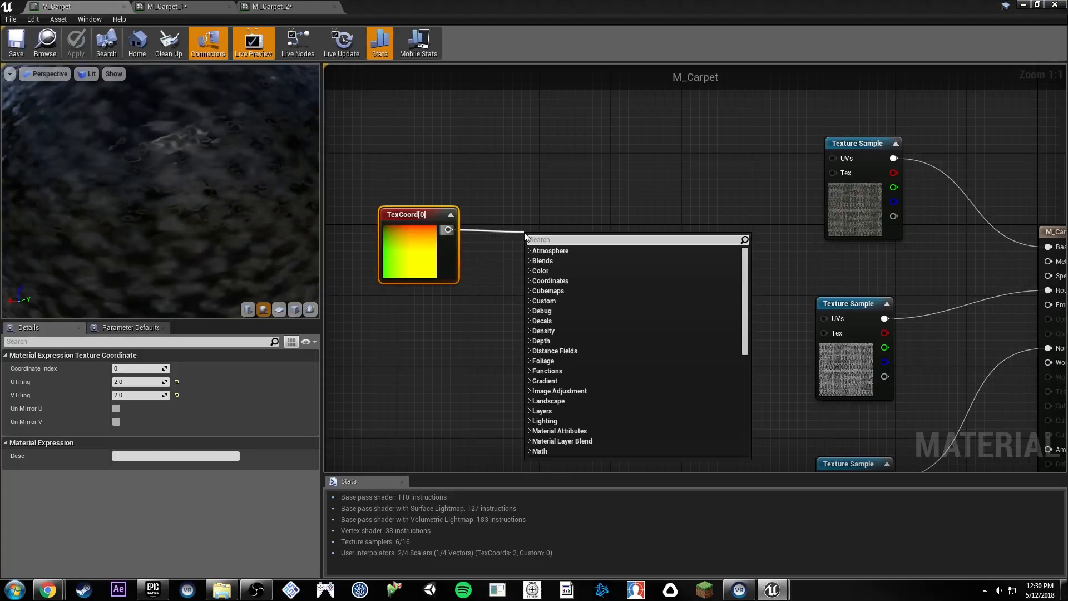
text(mask)
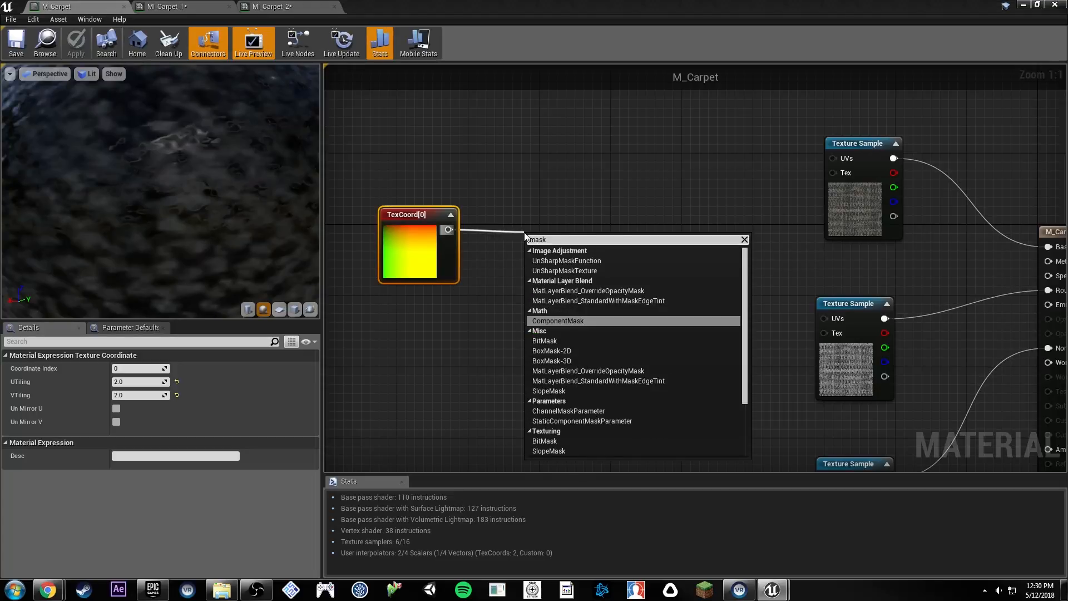
click(562, 320)
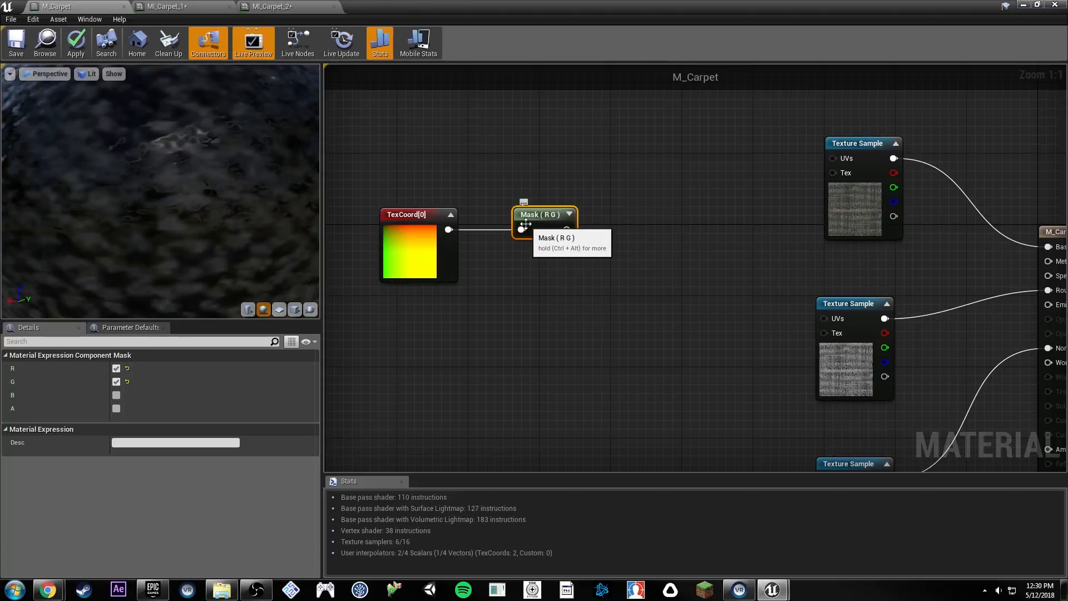
click(568, 216)
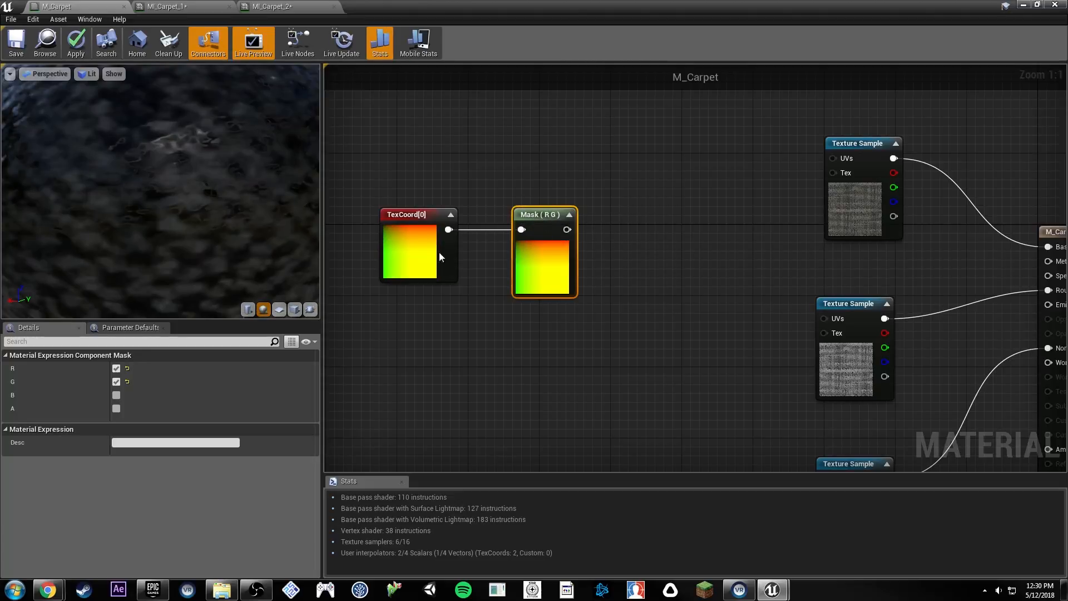
Step: Compare the mask's output with only R, only G and both channels enabled, and delete the mask node
click(116, 381)
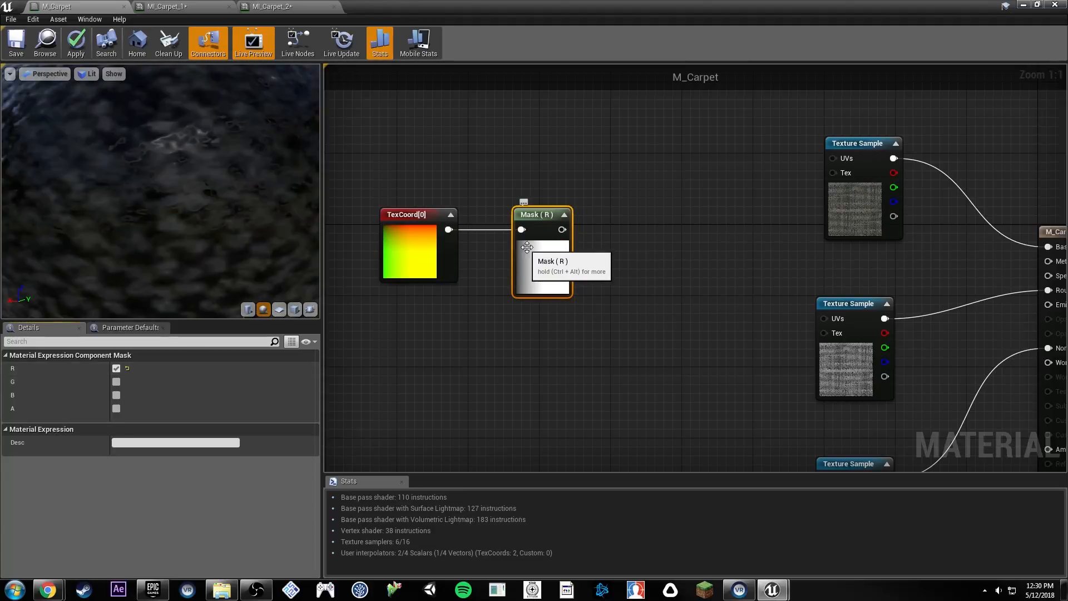
click(116, 382)
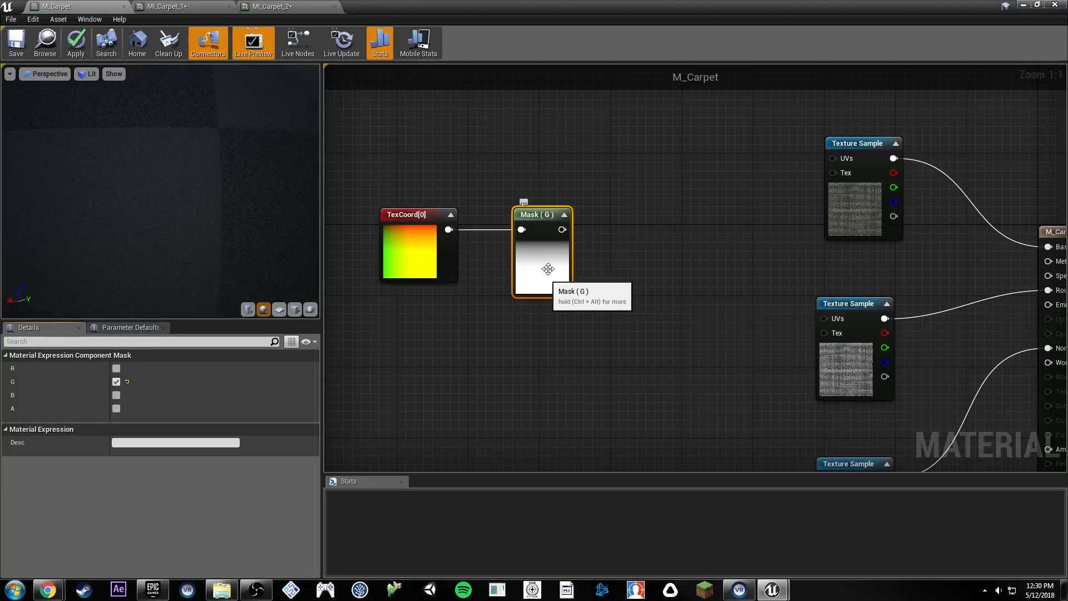
drag(548, 269, 530, 270)
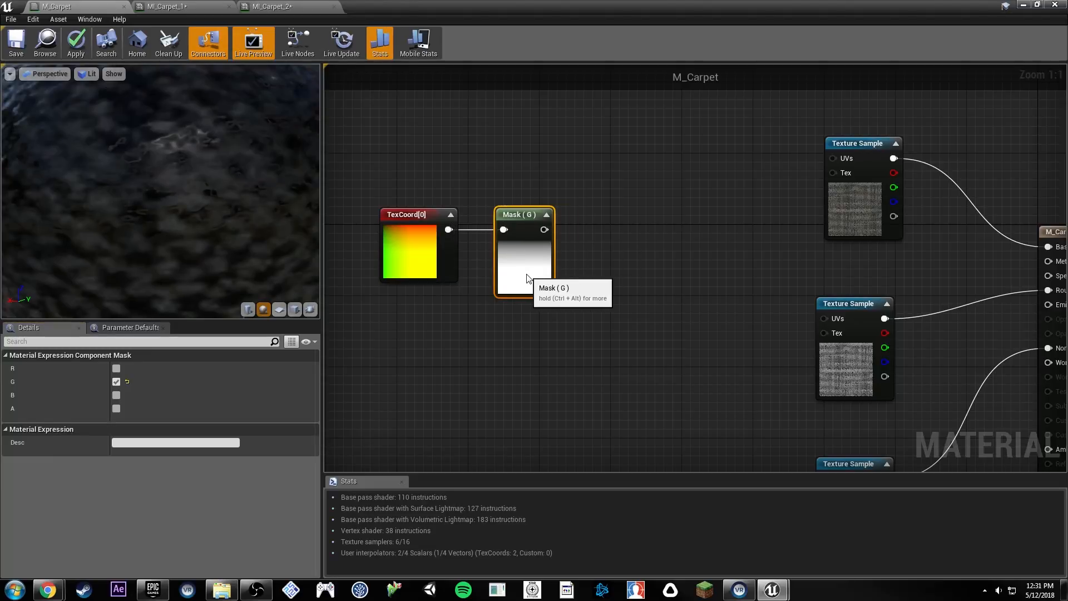
click(116, 369)
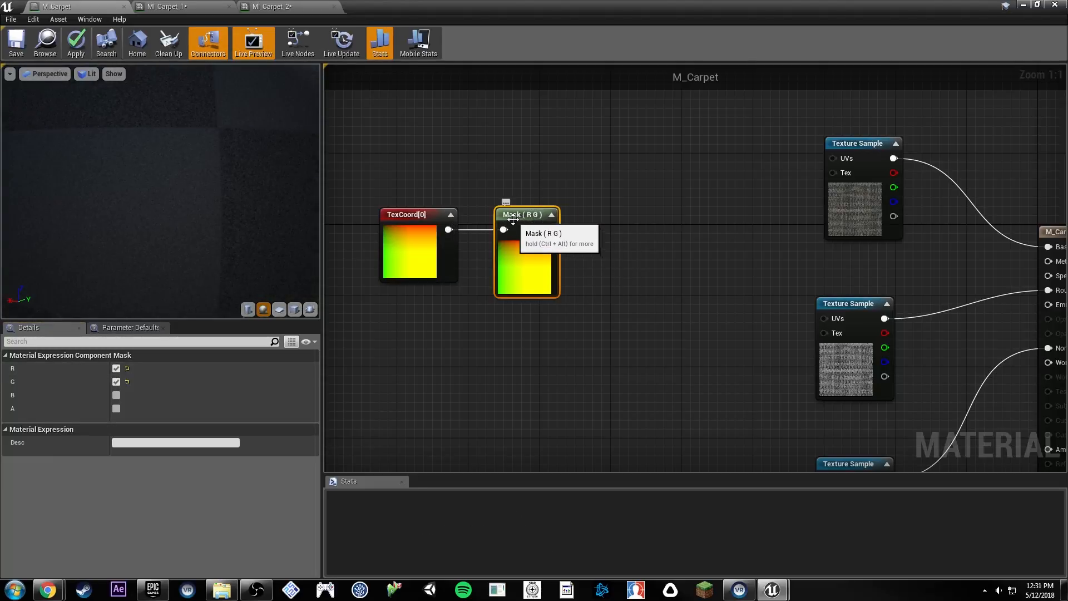
key(Delete)
Step: Add a Multiply node with the TexCoord output feeding its A input
drag(448, 229, 490, 236)
text(mult)
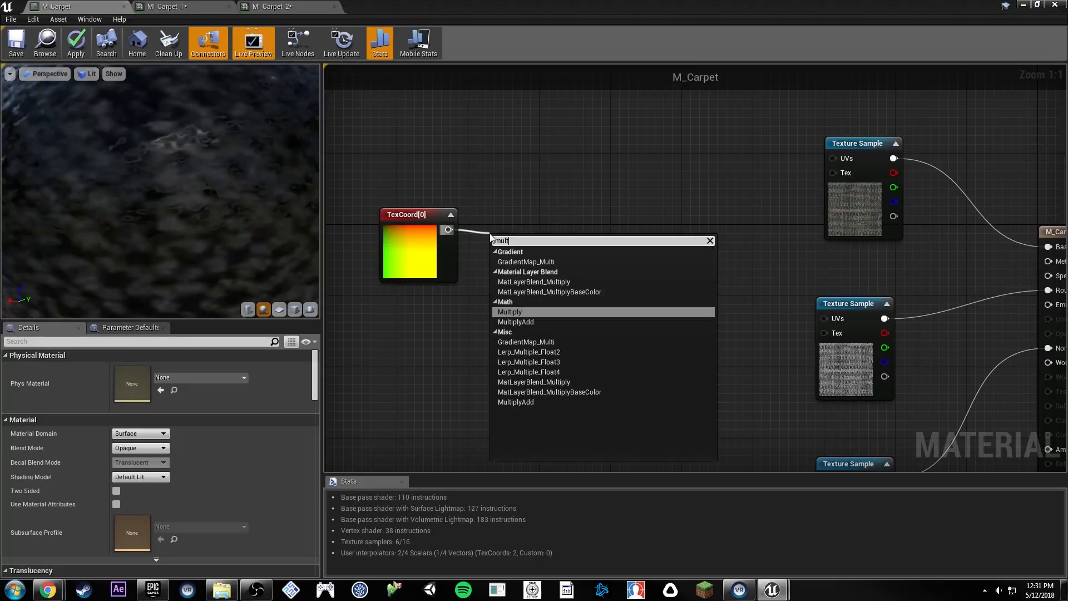
text(iply)
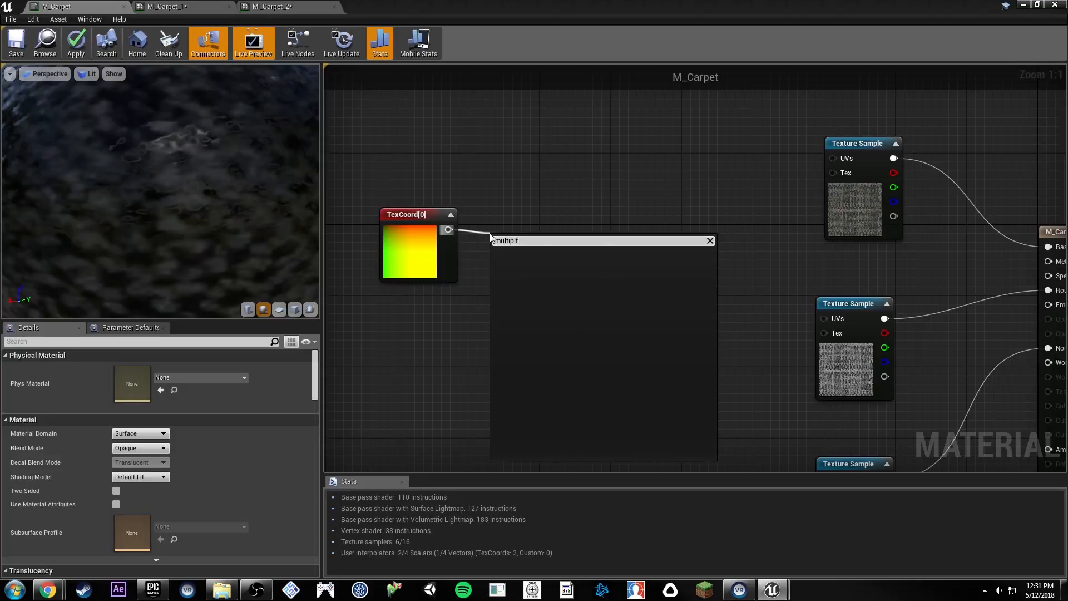
key(Return)
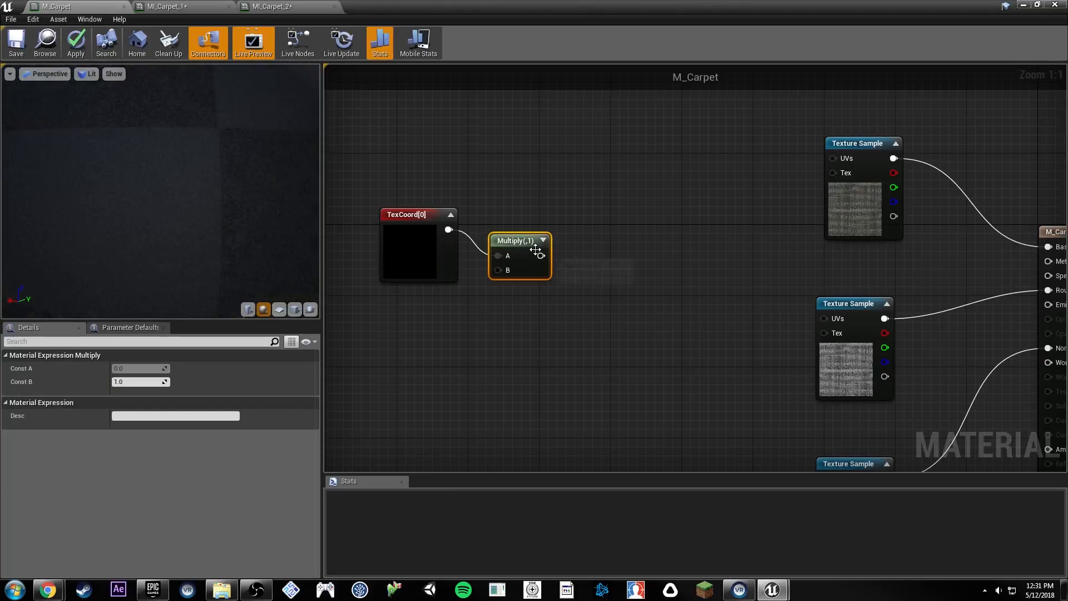
Step: Connect the Multiply output to the UVs inputs of all three texture samples
drag(535, 250, 833, 158)
drag(824, 318, 577, 243)
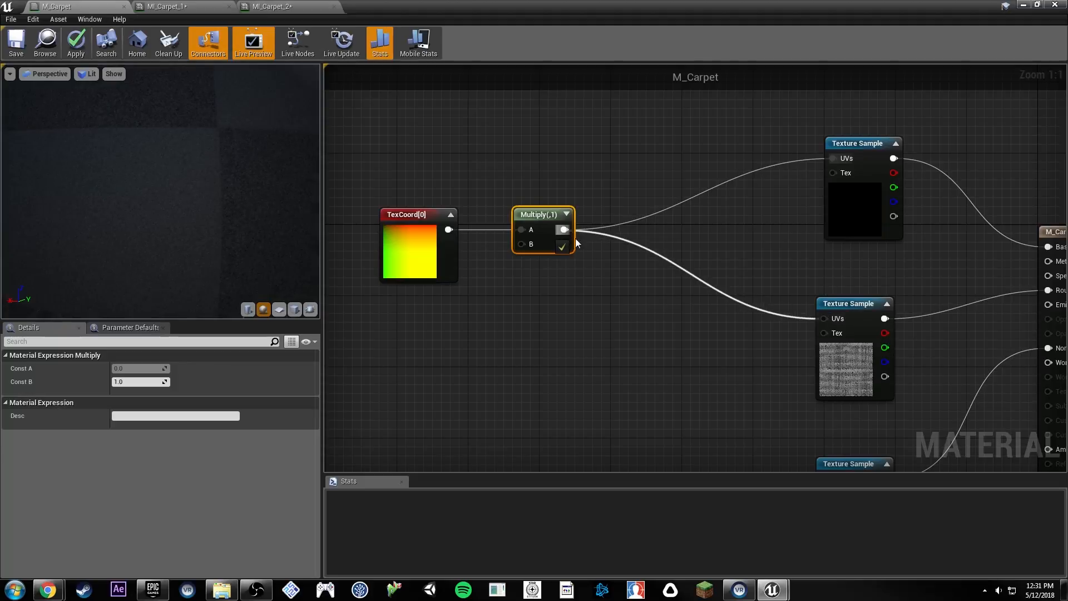
right_drag(577, 243, 583, 135)
drag(829, 371, 587, 159)
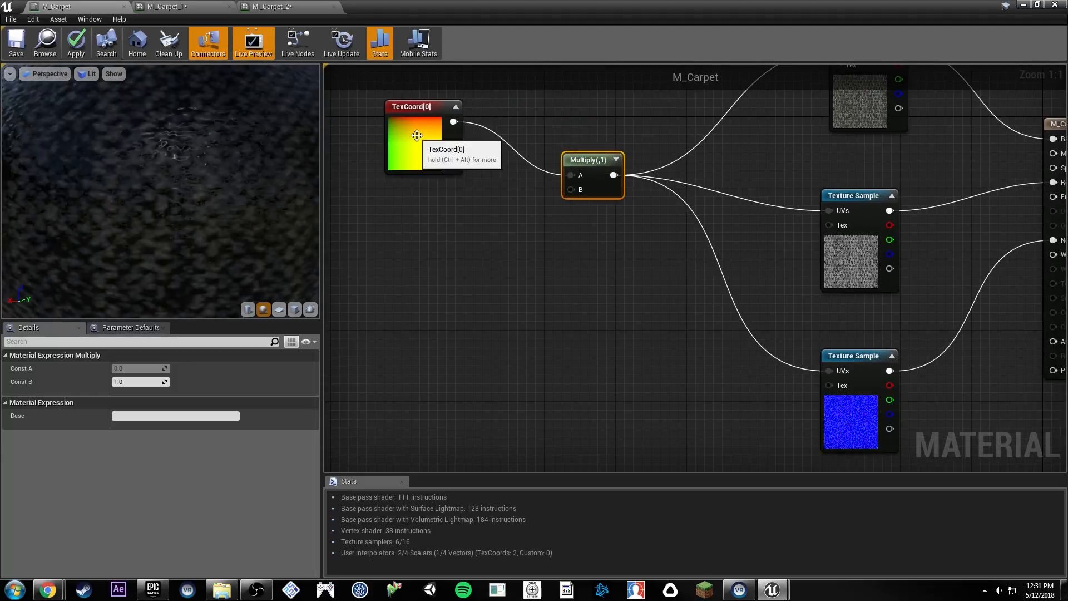
Step: Set both UTiling and VTiling of the TexCoord node to 1
click(410, 156)
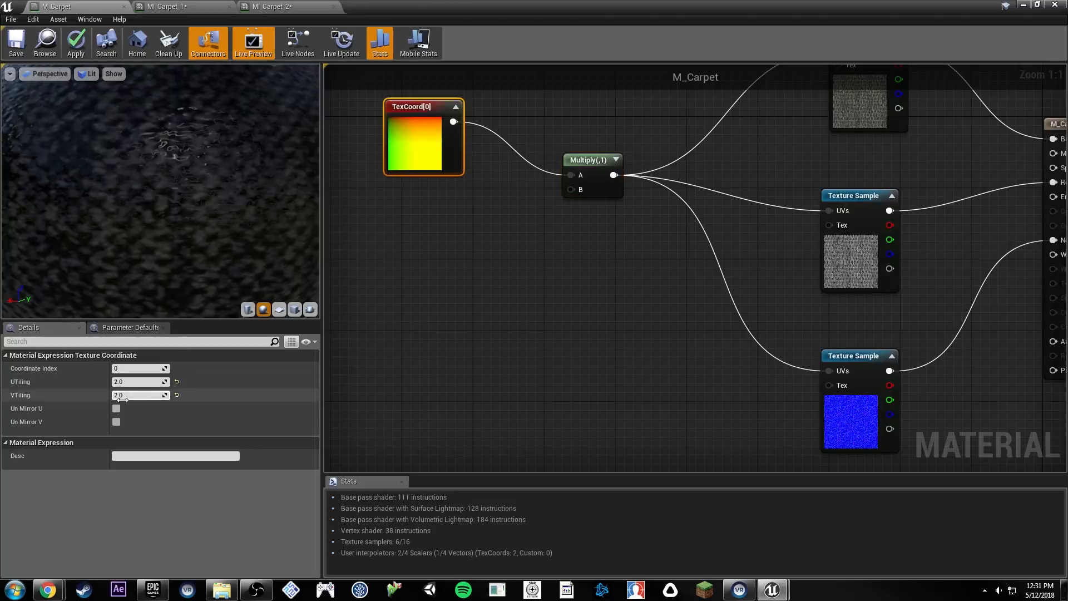
click(131, 384)
text(1)
click(139, 396)
text(1)
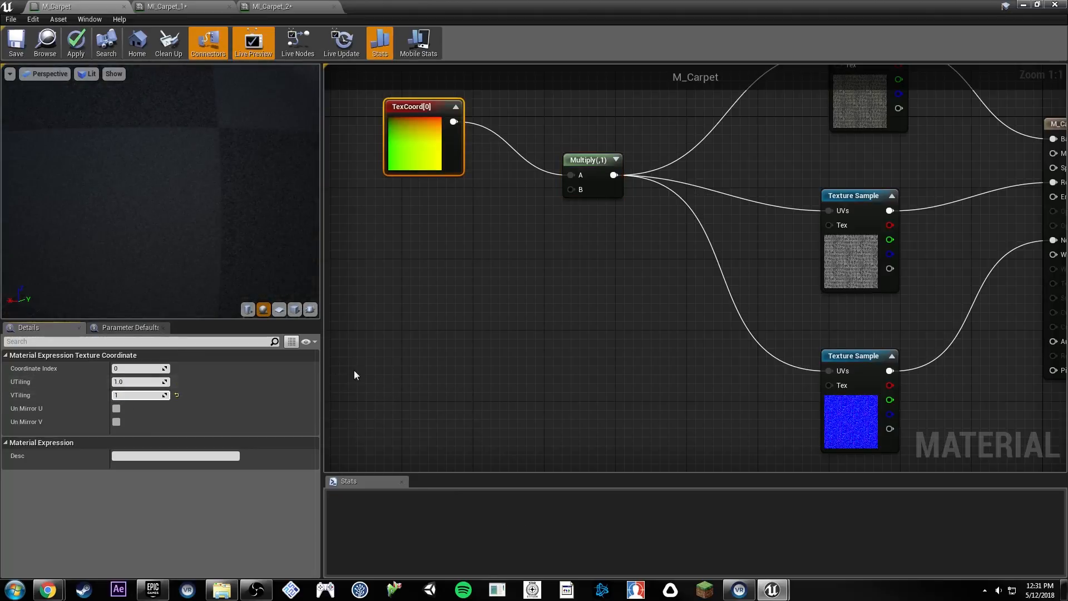
key(Return)
click(605, 191)
right_drag(790, 168, 731, 261)
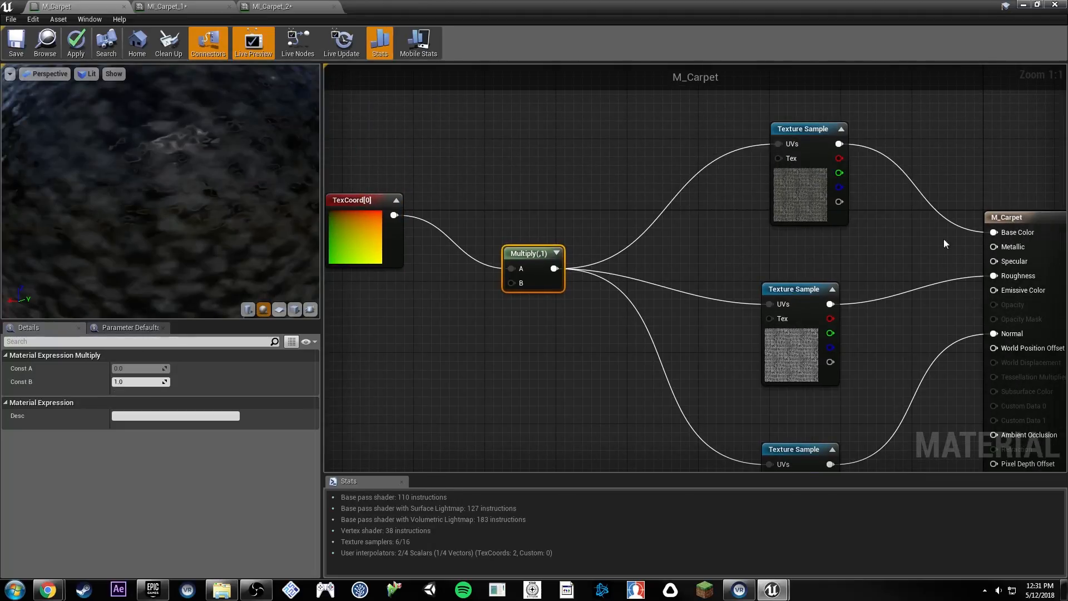
right_drag(502, 238, 573, 242)
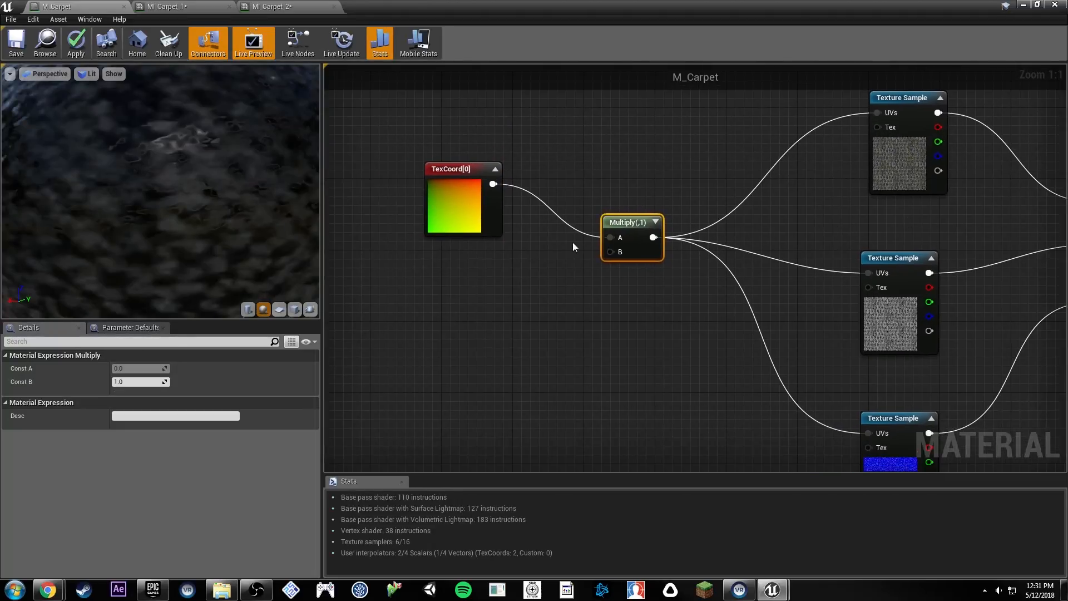
click(511, 267)
click(447, 285)
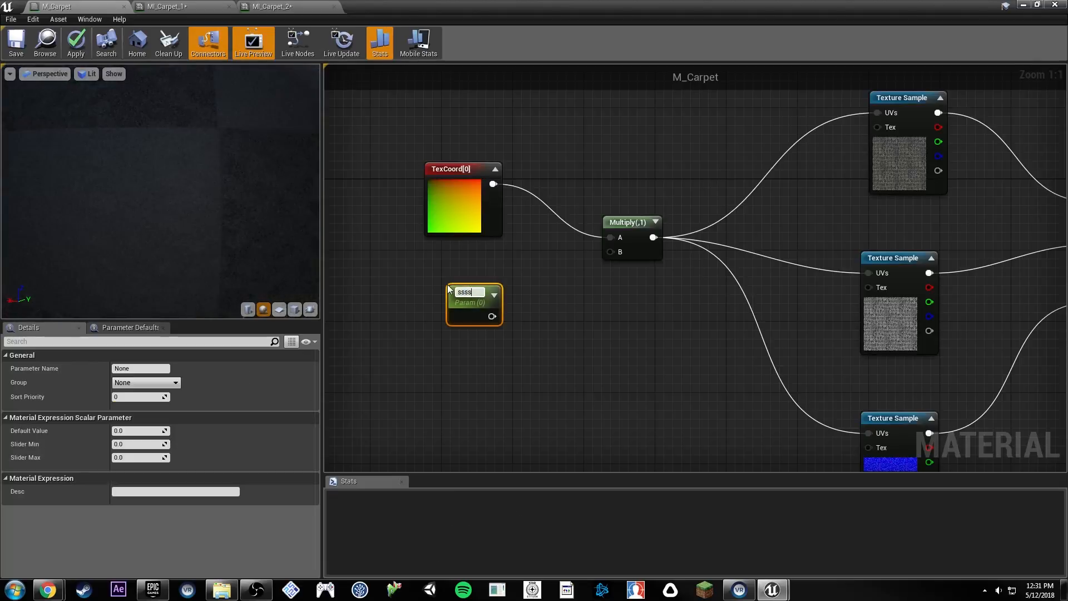
key(Delete)
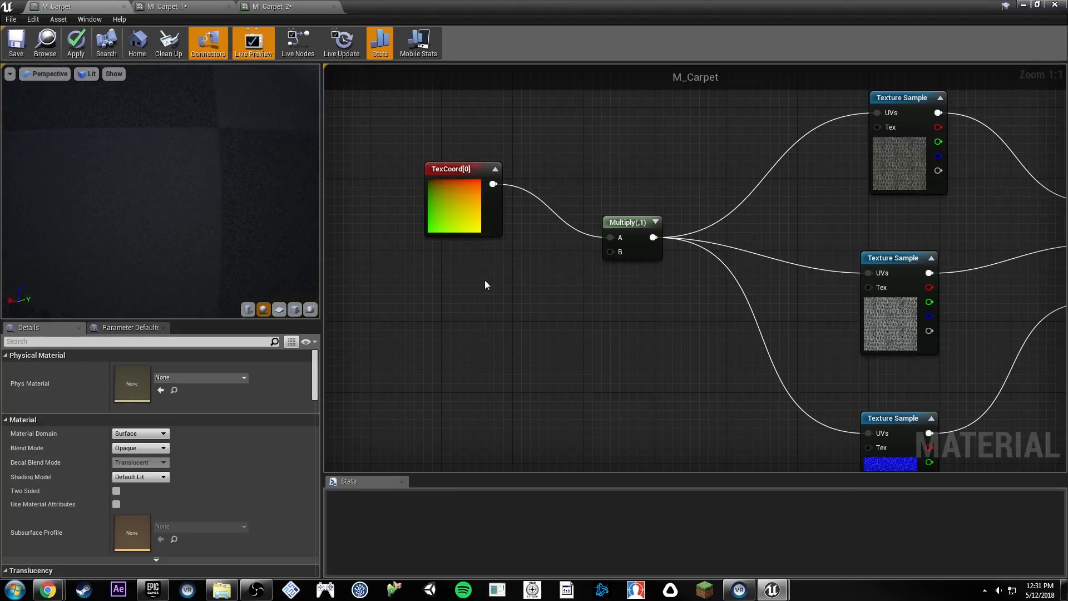
Step: Add a scalar parameter named Texture Size with default value 1 and connect it to the Multiply node's B input
click(455, 279)
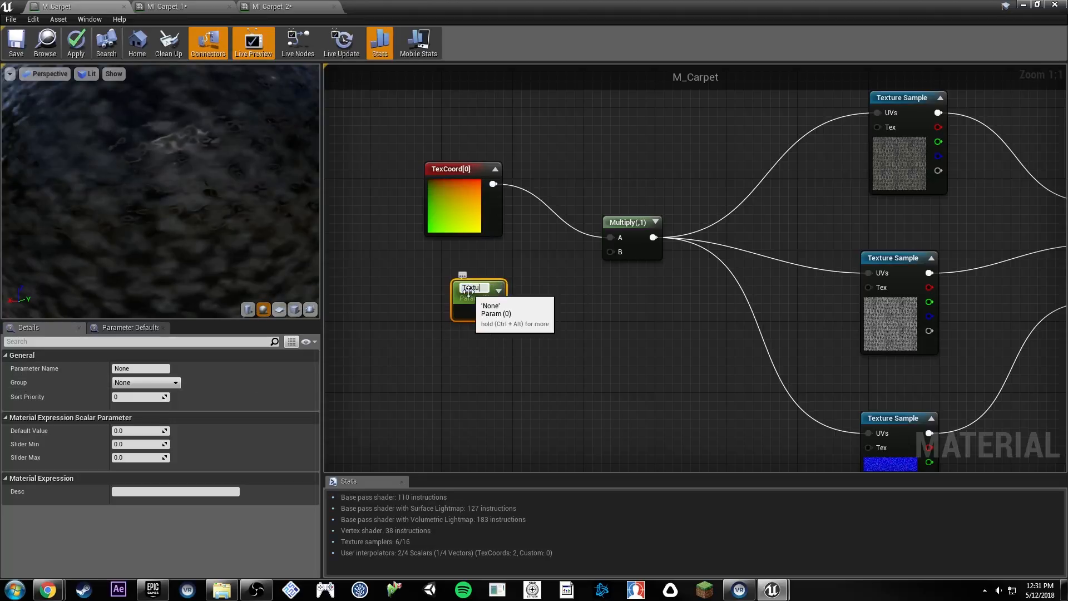
text(Texture Size)
key(Return)
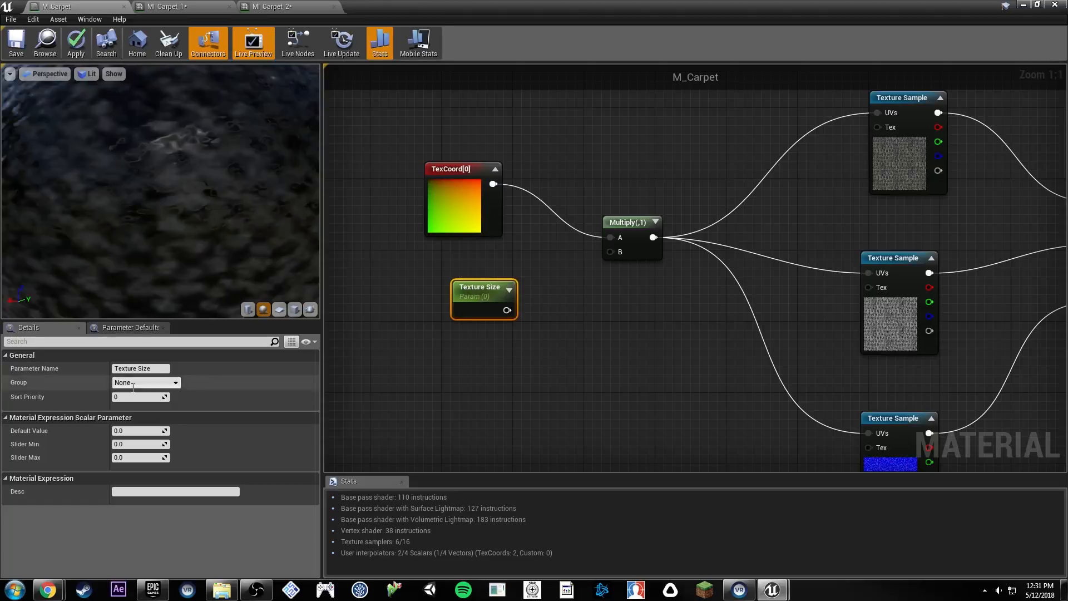
click(130, 431)
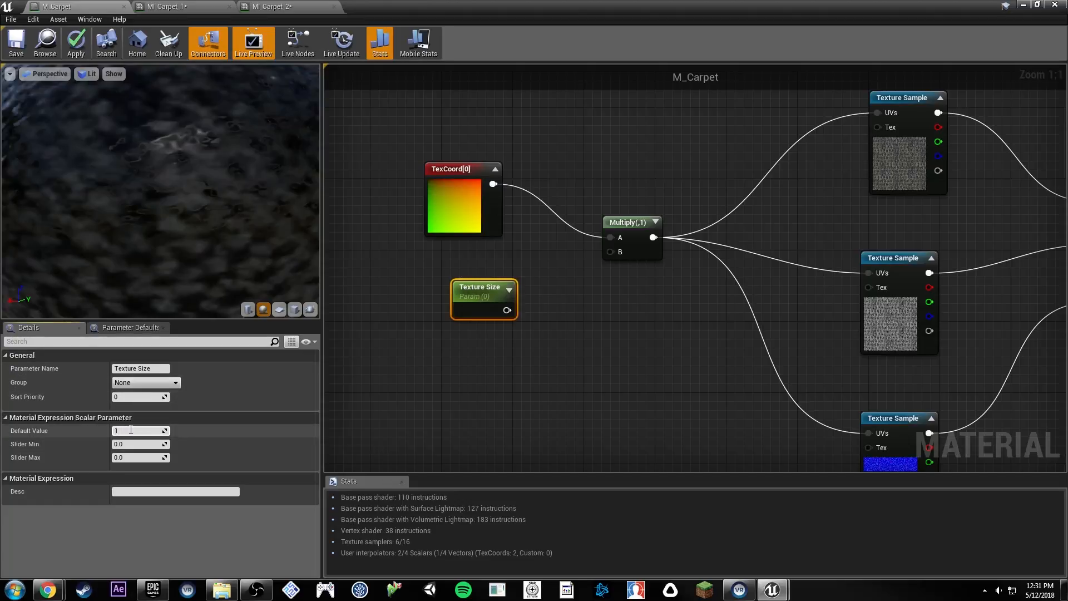
key(Return)
drag(507, 310, 612, 250)
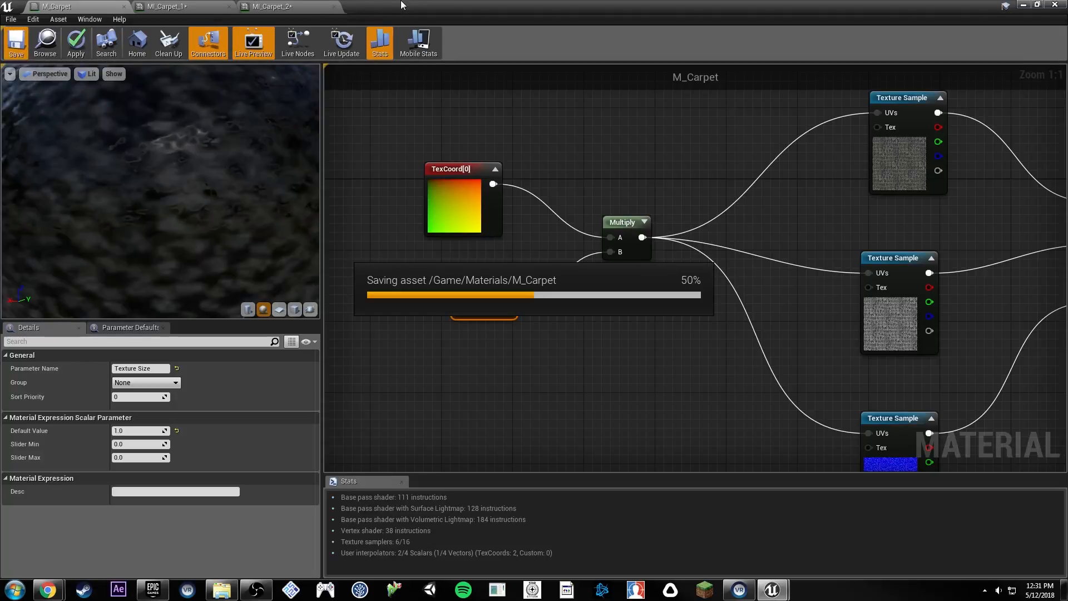
Step: Place the material editor window beside the level viewport and bring up the MI_Carpet_1 instance
click(257, 591)
drag(499, 6, 943, 45)
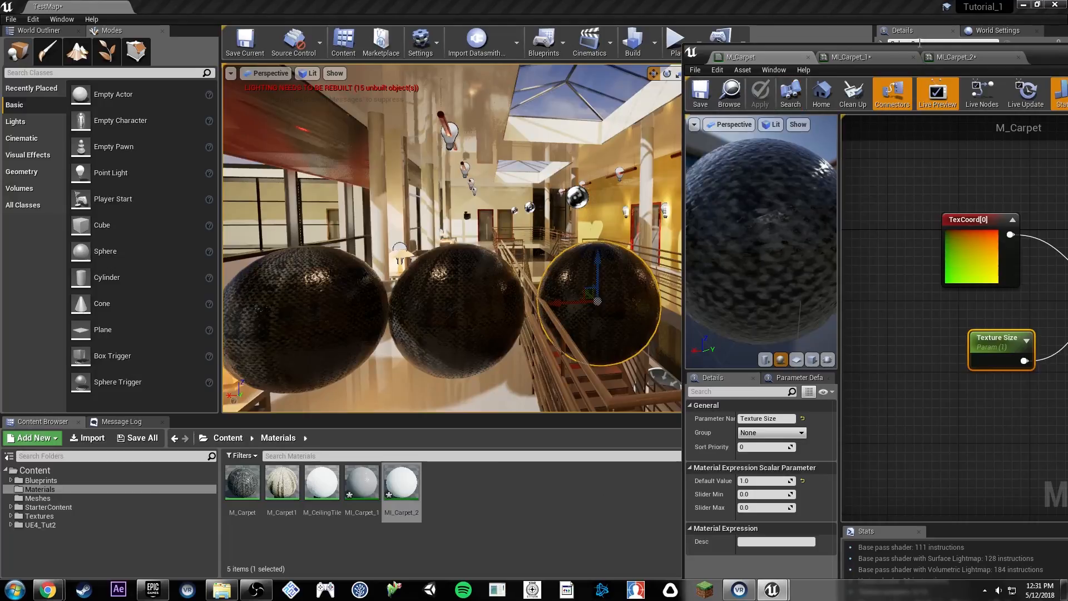
click(884, 56)
drag(1034, 46, 879, 56)
Step: Try the Texture Size override in MI_Carpet_1 at about 0.46 and switch the override off
click(837, 182)
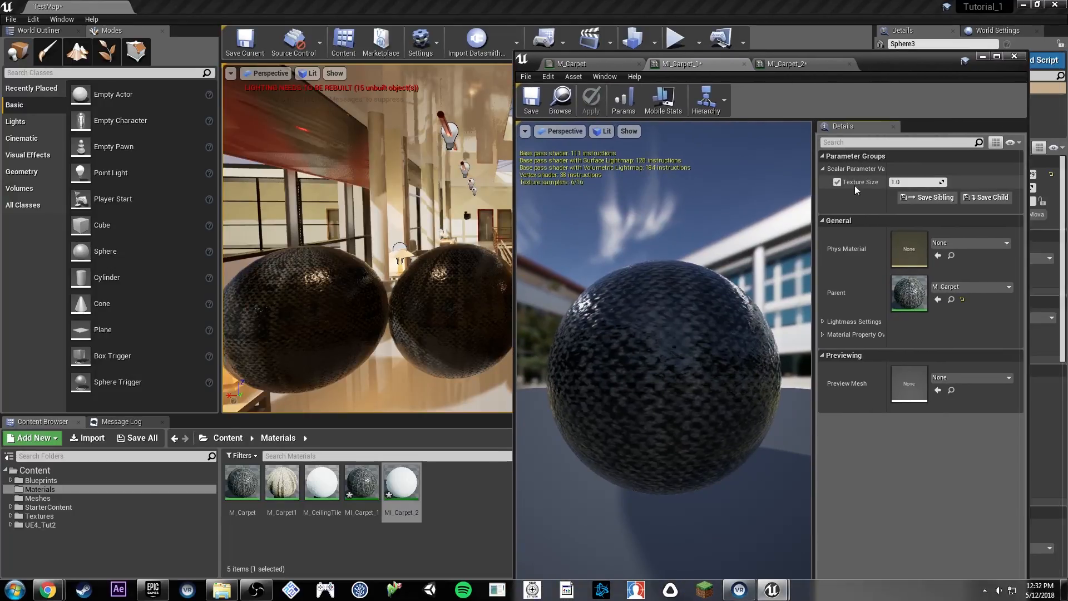
mouse_move(915, 182)
mouse_down()
mouse_move(943, 182)
mouse_move(900, 181)
mouse_up()
click(900, 182)
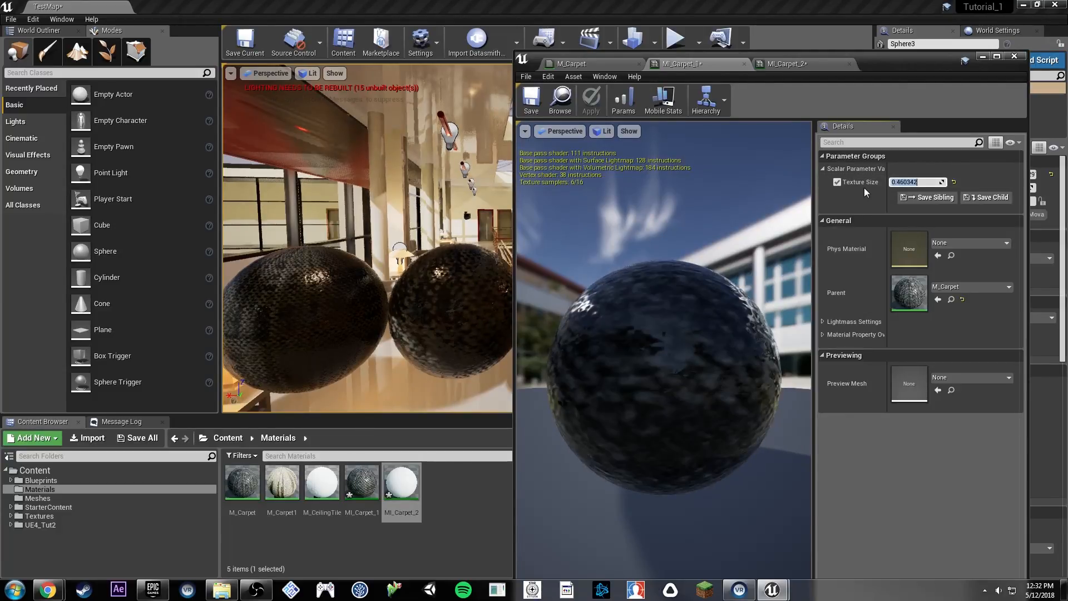
click(836, 182)
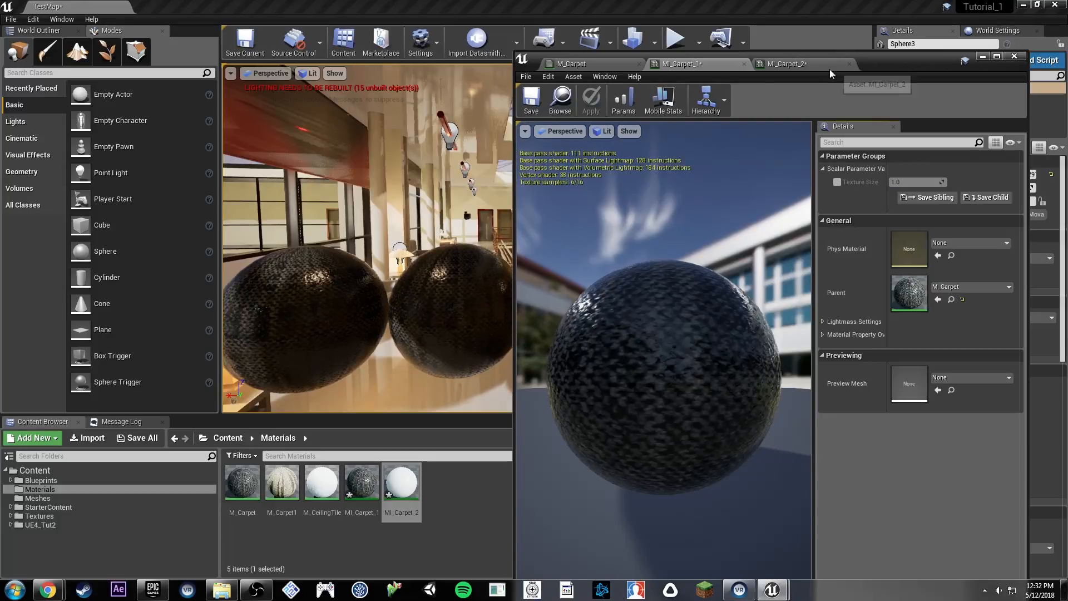
Step: Return to the M_Carpet graph and move the TexCoord, Texture Size and Multiply nodes farther from the texture samples
double_click(881, 62)
click(93, 5)
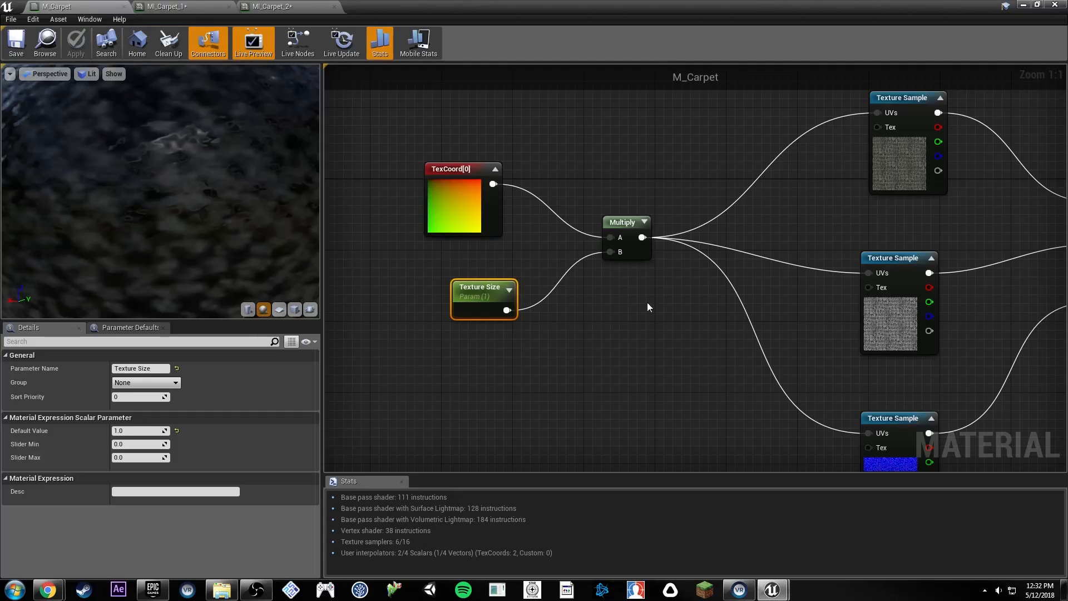
drag(662, 156, 372, 332)
drag(628, 220, 435, 218)
right_drag(593, 196, 755, 194)
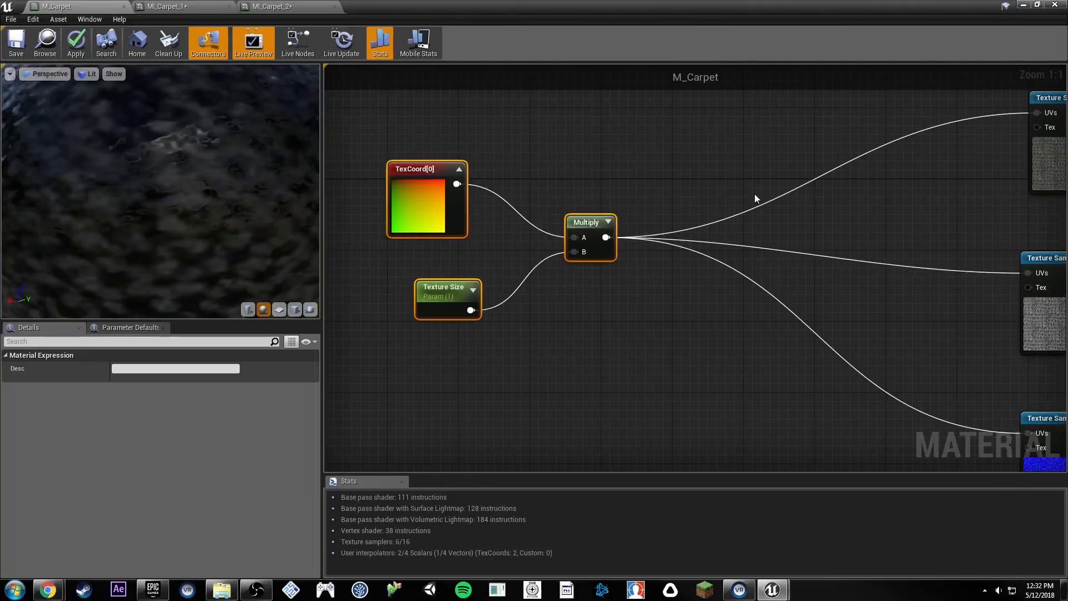
click(650, 220)
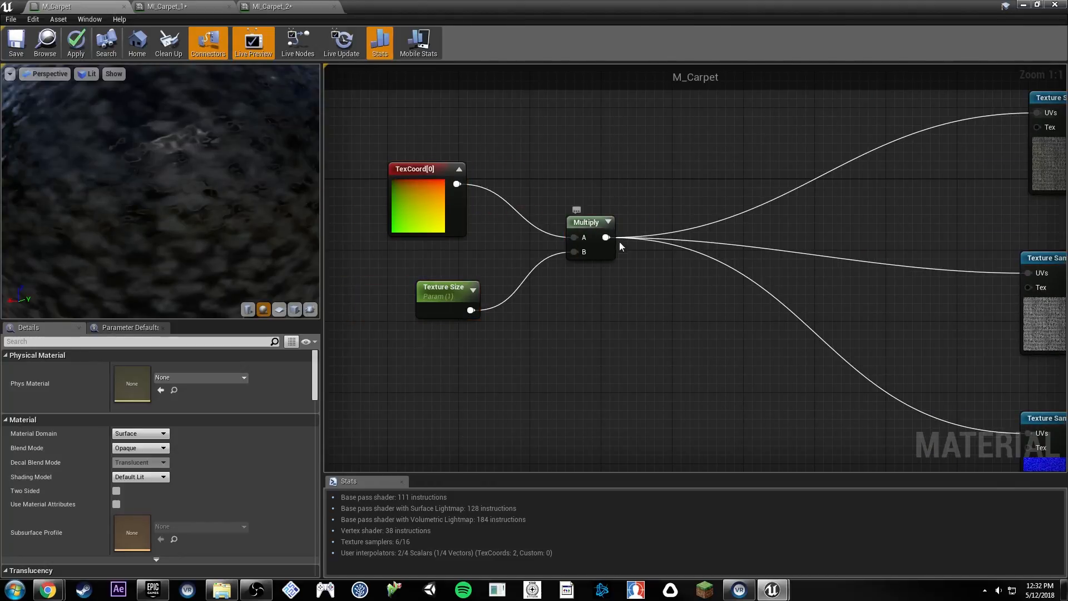
Step: Insert an Add node between the Multiply output and the UVs inputs of the texture samples, with Multiply feeding A
right_click(629, 283)
text(add)
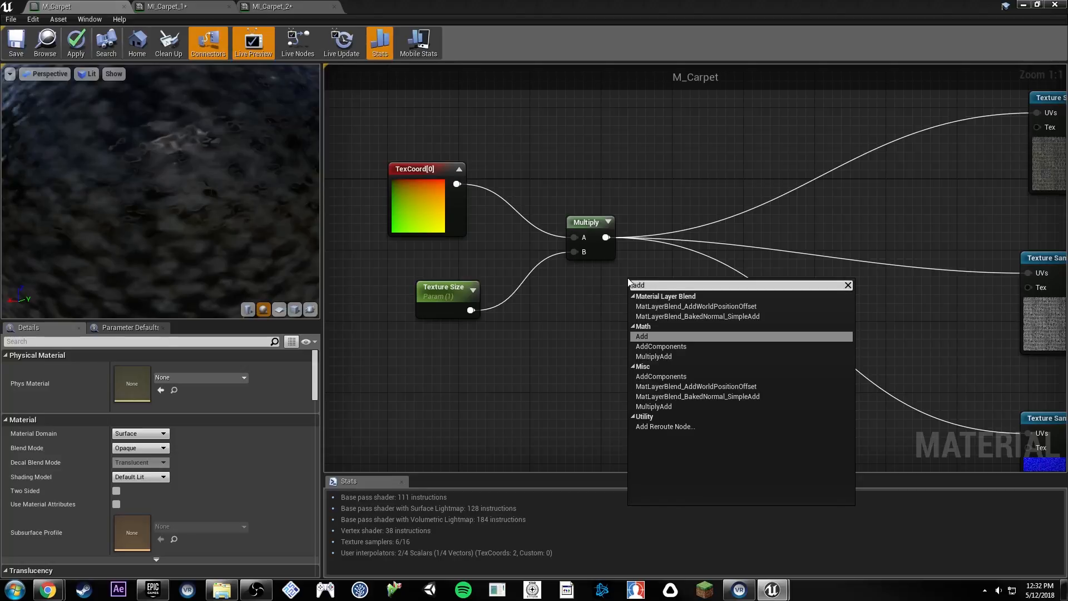
key(Return)
drag(640, 284, 607, 237)
click(641, 298)
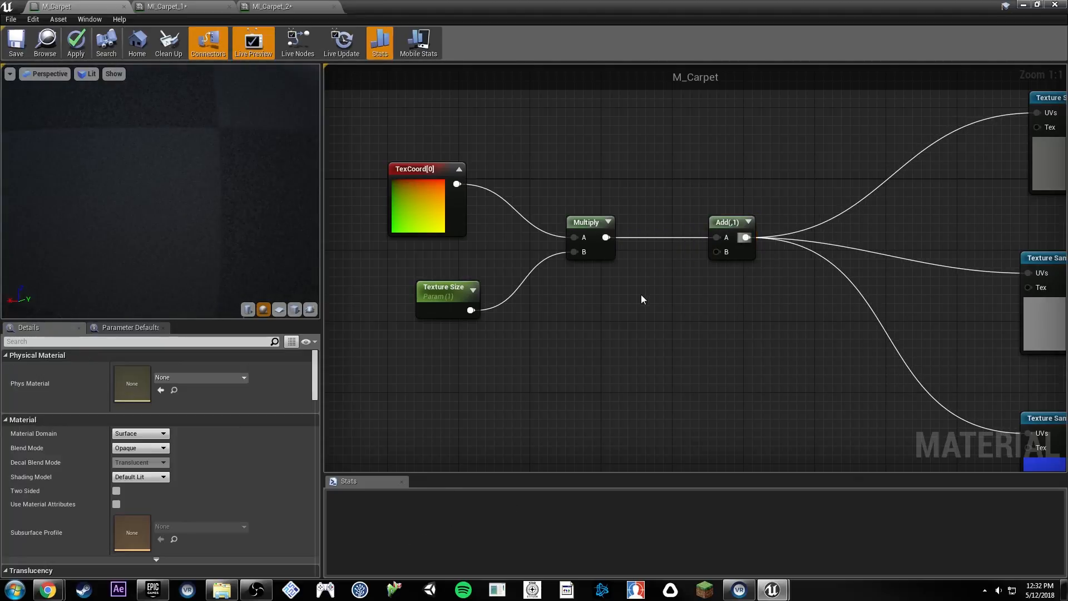
Step: Try a scalar parameter named Texture Position on the Add node's B input, save the material, and delete the parameter
click(622, 299)
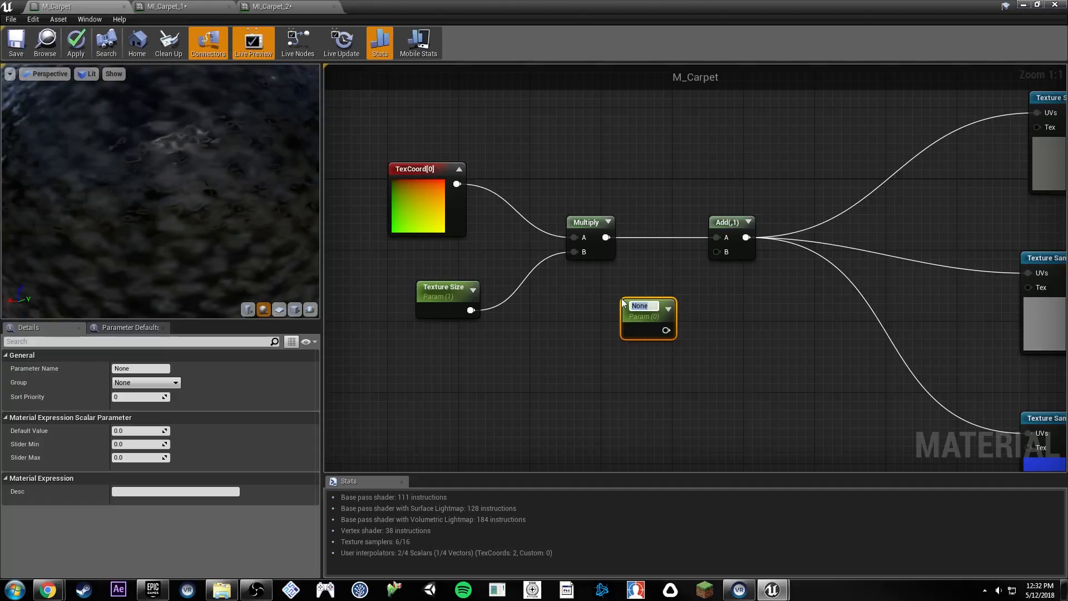
text(Texture Position)
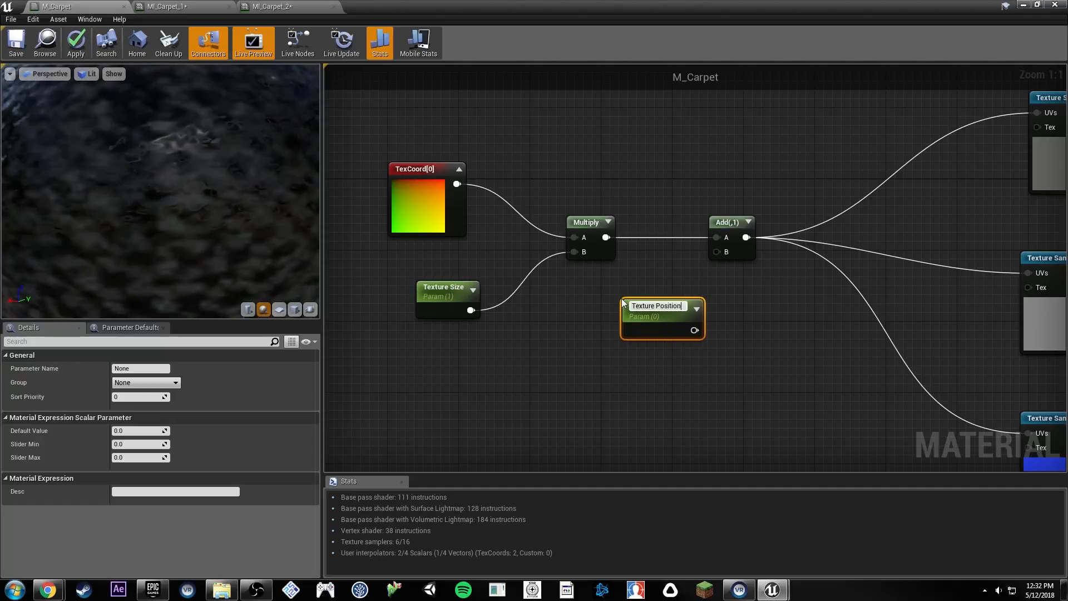
key(Return)
drag(640, 335, 601, 332)
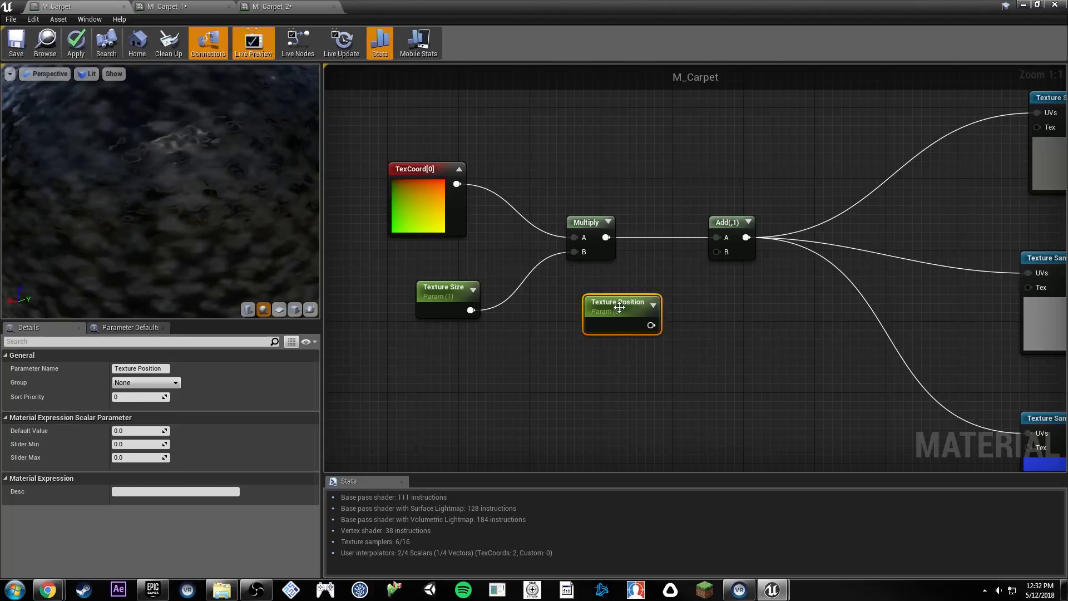
drag(655, 326, 717, 253)
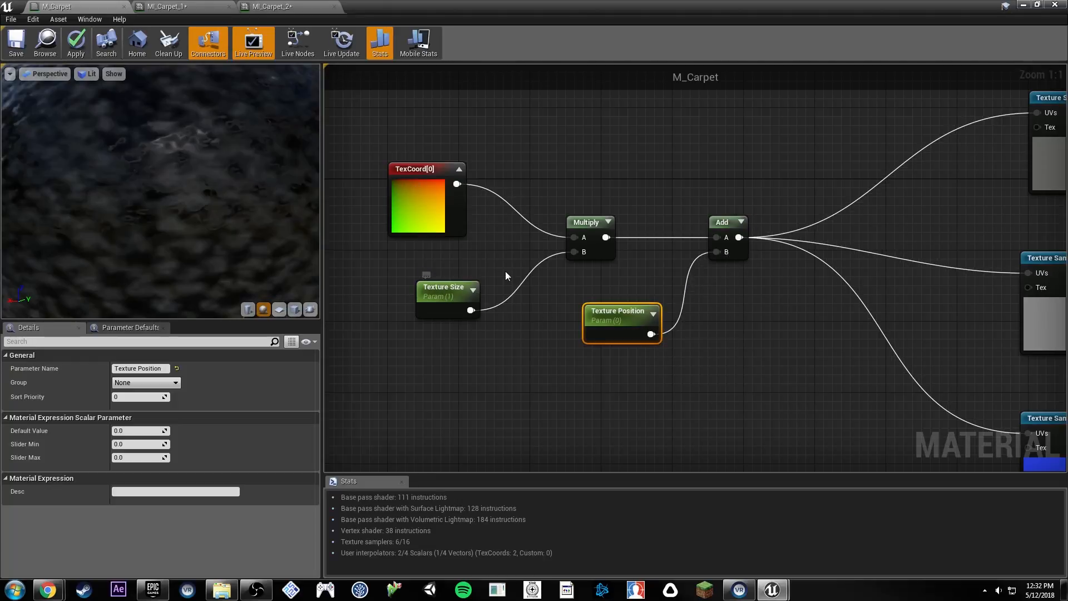
click(19, 53)
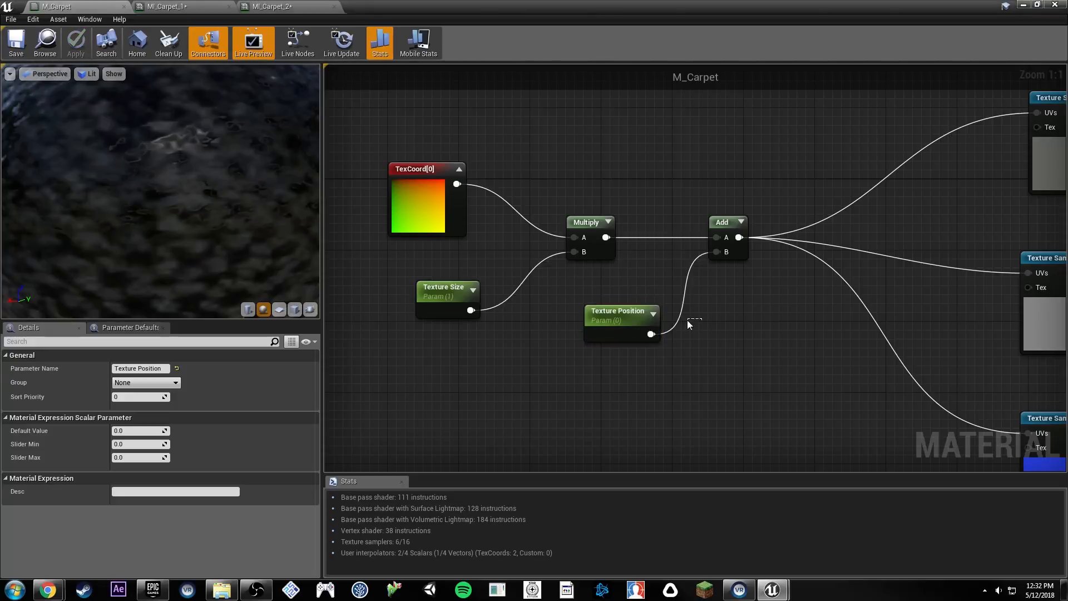
key(Delete)
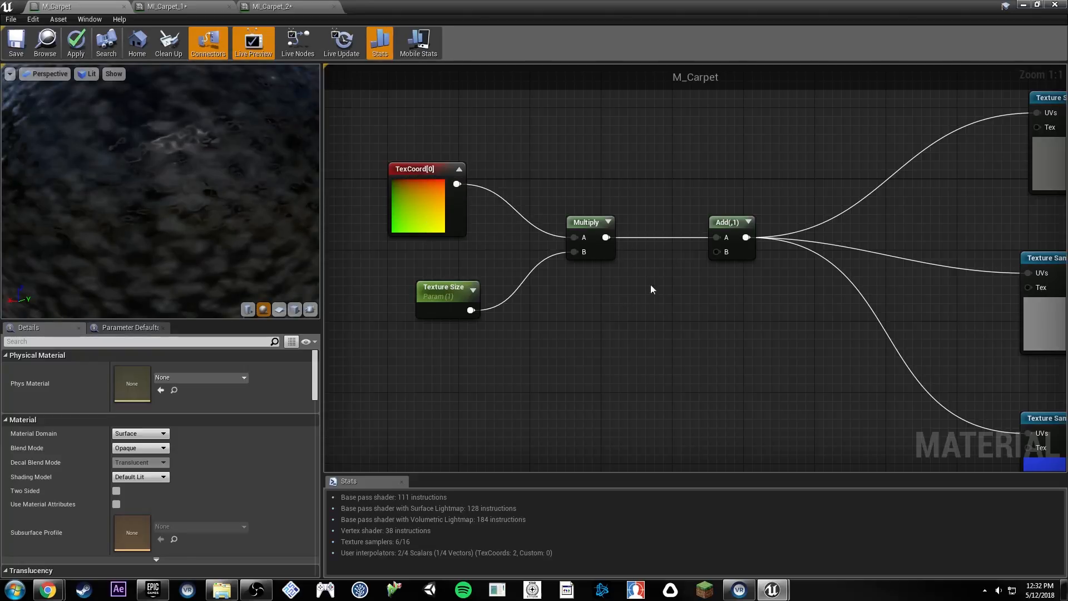
Step: Add a vector parameter named Texture Position below the Multiply node
click(590, 325)
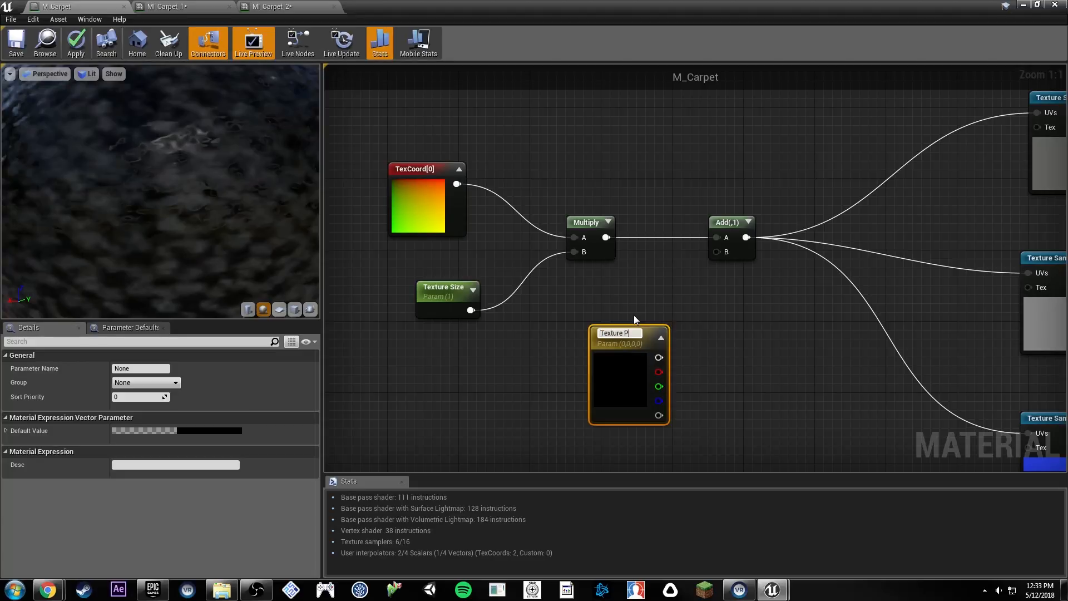
text(Texture Position)
key(Return)
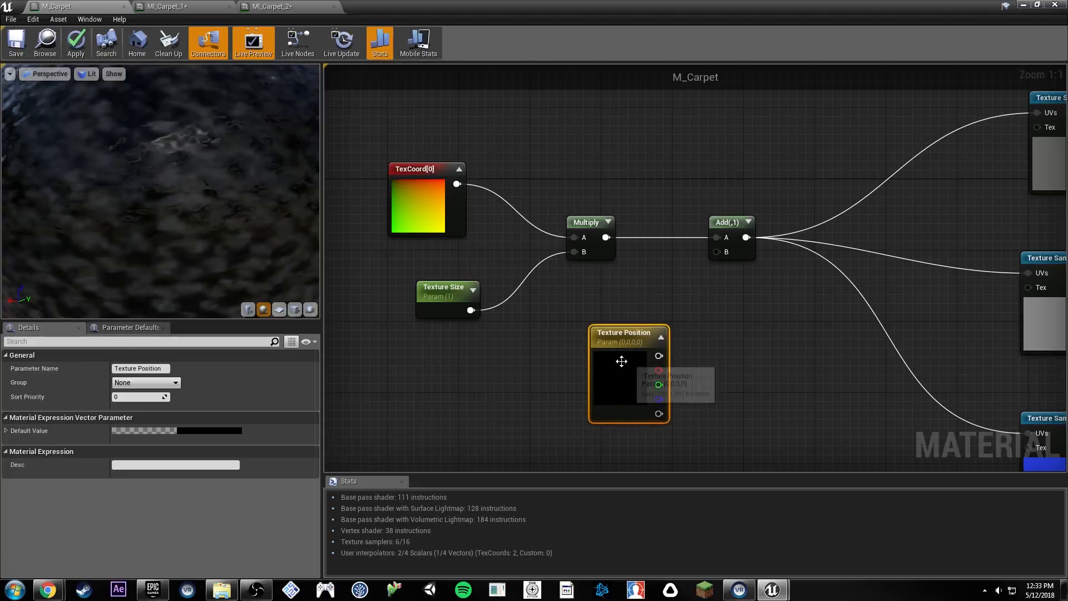
Step: Route the Texture Position output through a ComponentMask with R and G enabled into the Add node's B input
drag(660, 344, 634, 349)
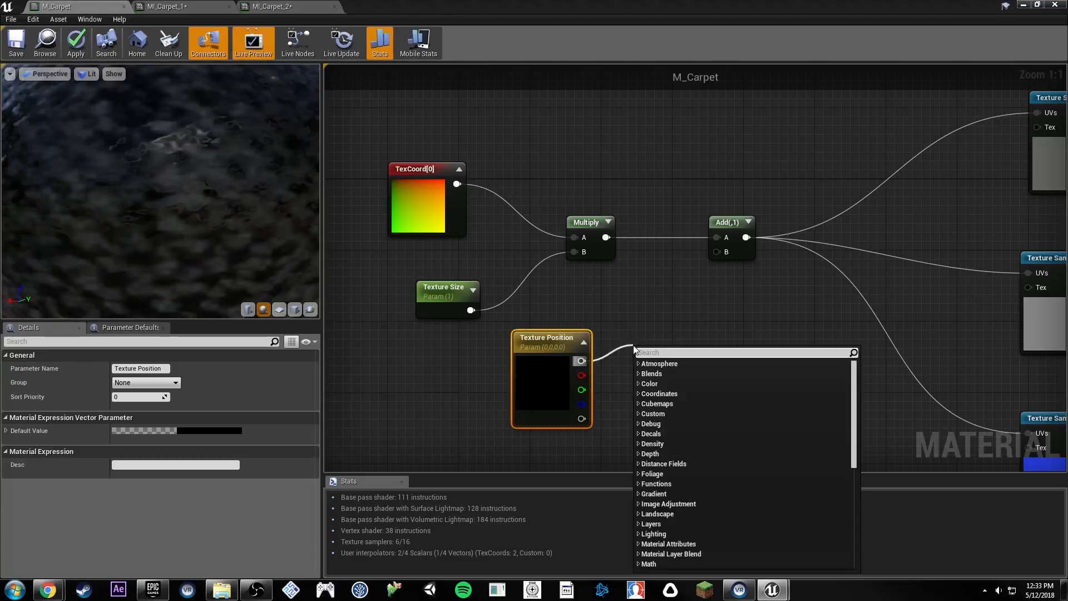
text(mask)
key(Return)
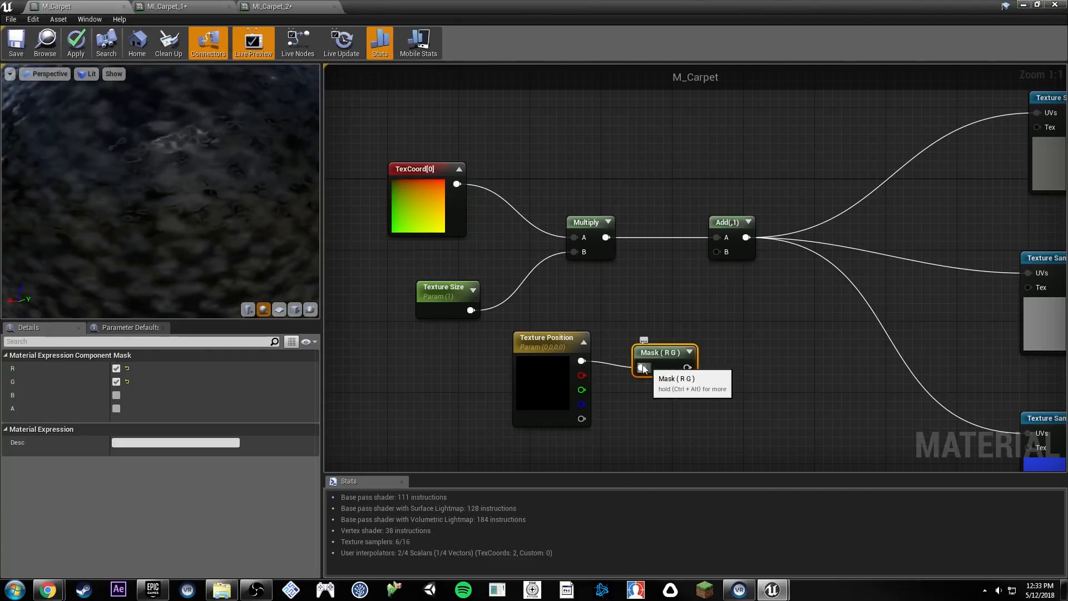
drag(582, 375, 725, 254)
click(633, 399)
drag(640, 352, 626, 329)
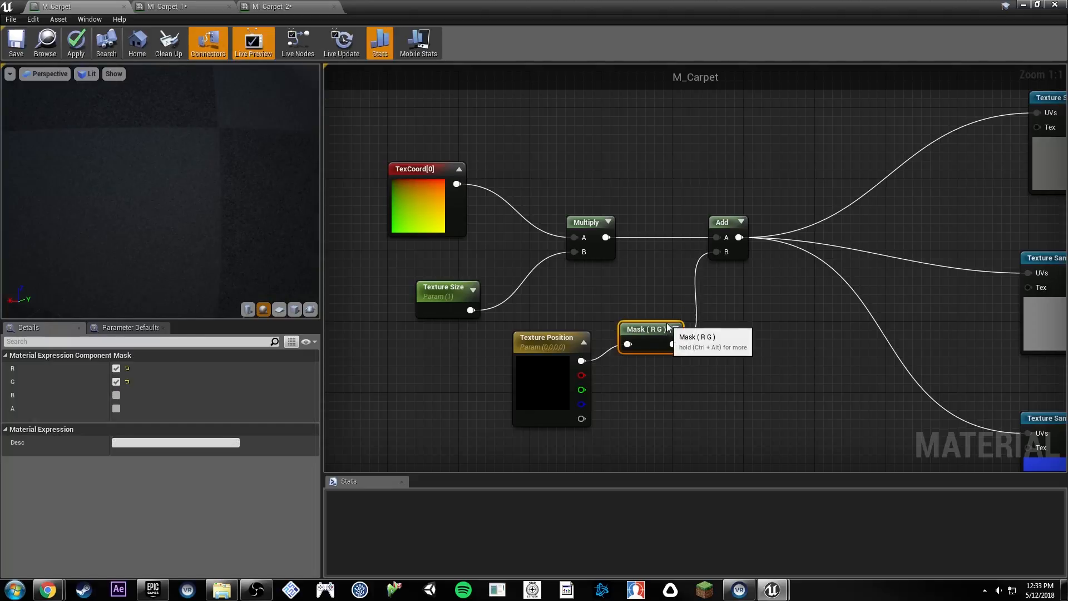
Step: Save M_Carpet with its editor beside the level viewport, and restore the editor to full size
drag(403, 2, 785, 48)
click(539, 101)
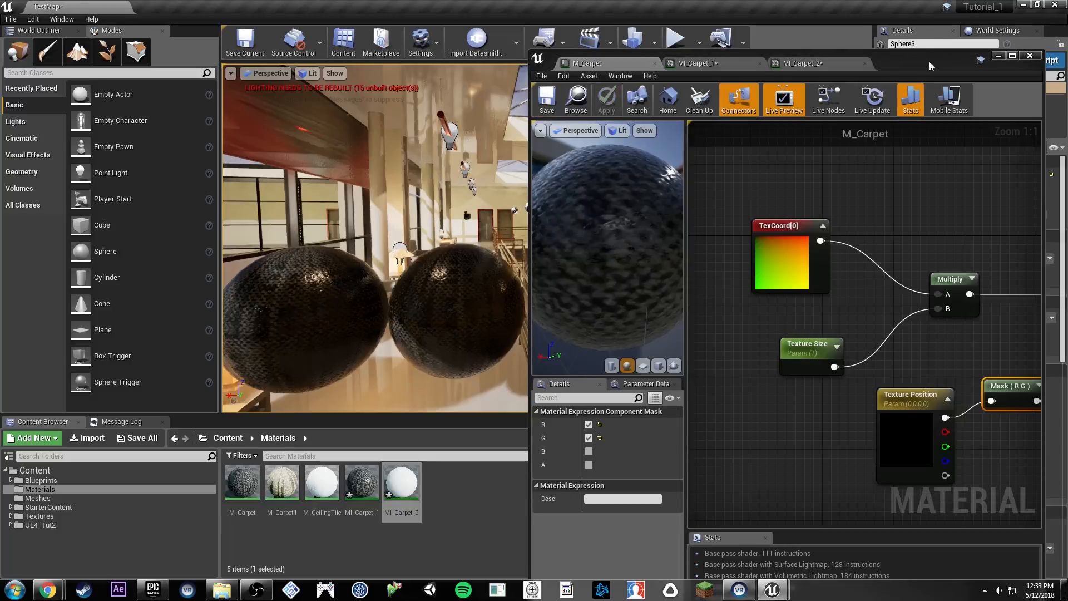
drag(927, 62, 763, 0)
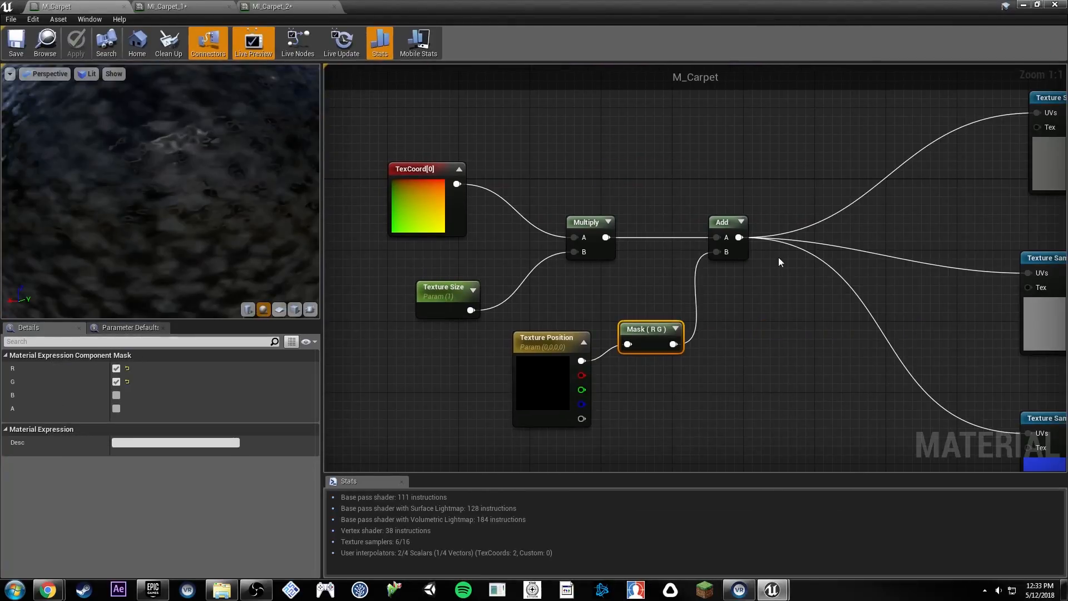
Step: Move the whole UV node group, from TexCoord through Add, farther away from the texture samples
right_drag(776, 269, 646, 251)
right_drag(639, 305, 778, 340)
drag(772, 417, 445, 233)
drag(734, 241, 662, 222)
click(782, 218)
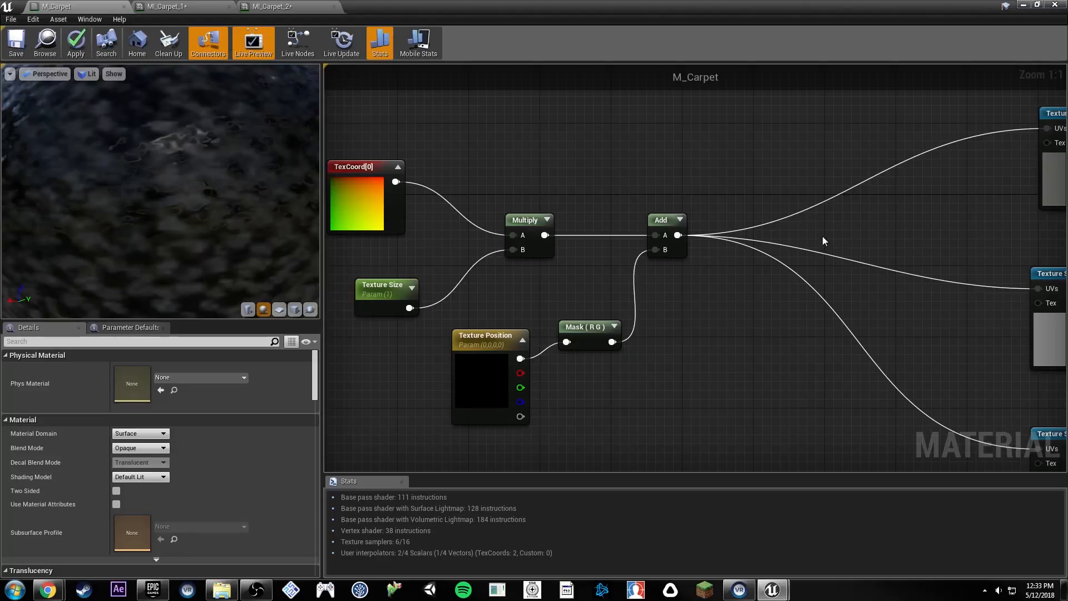
Step: Add a CustomRotator node between the Add node and the three texture samples, feeding its UVs from Add and its Rotated Values to the samples
right_drag(842, 232, 746, 228)
right_click(744, 224)
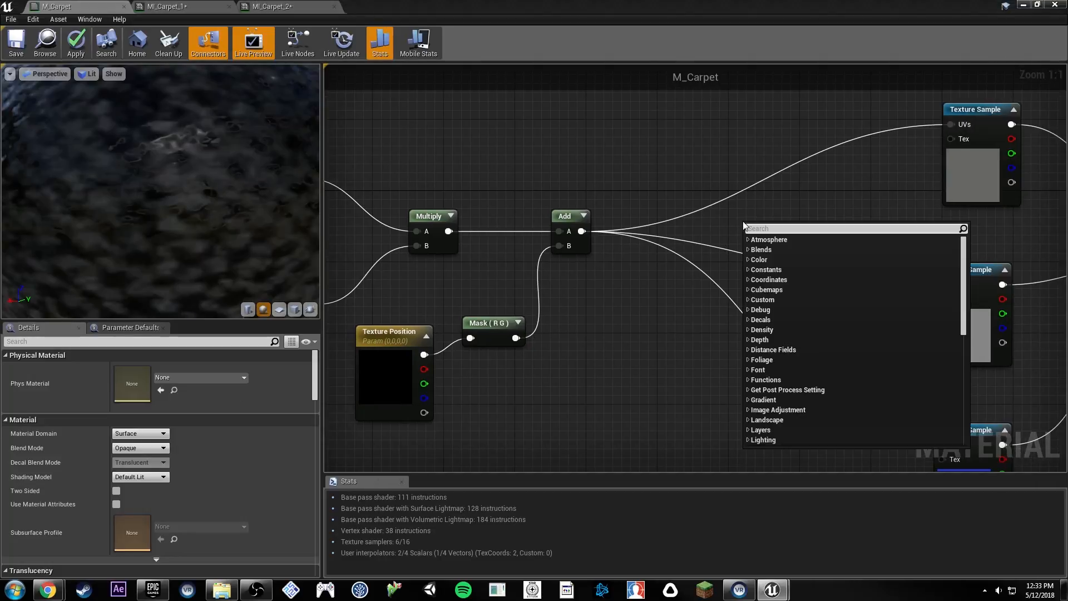
text(custom rot)
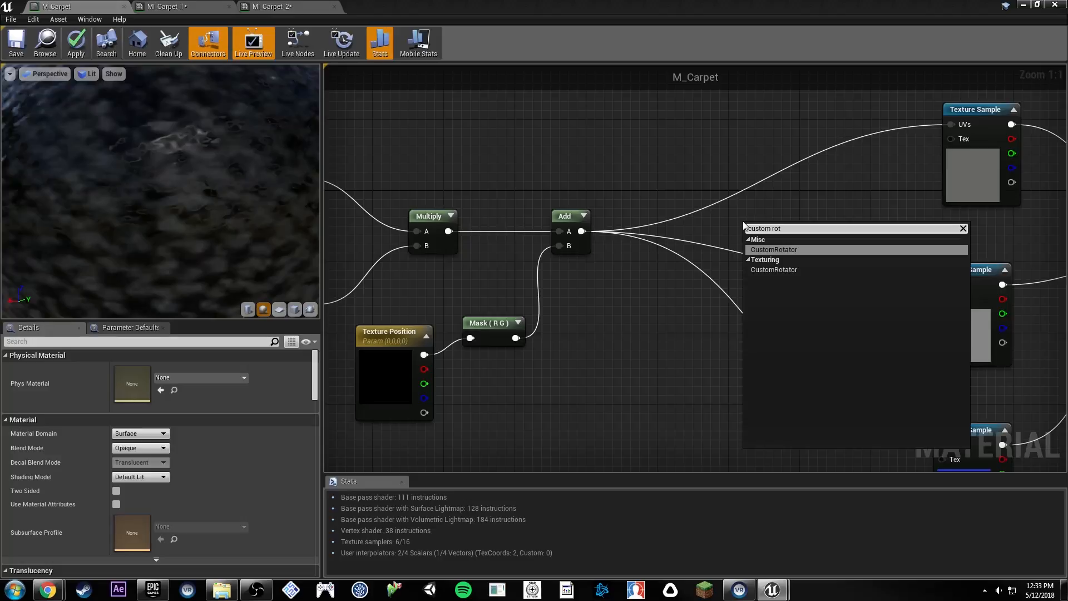
key(Return)
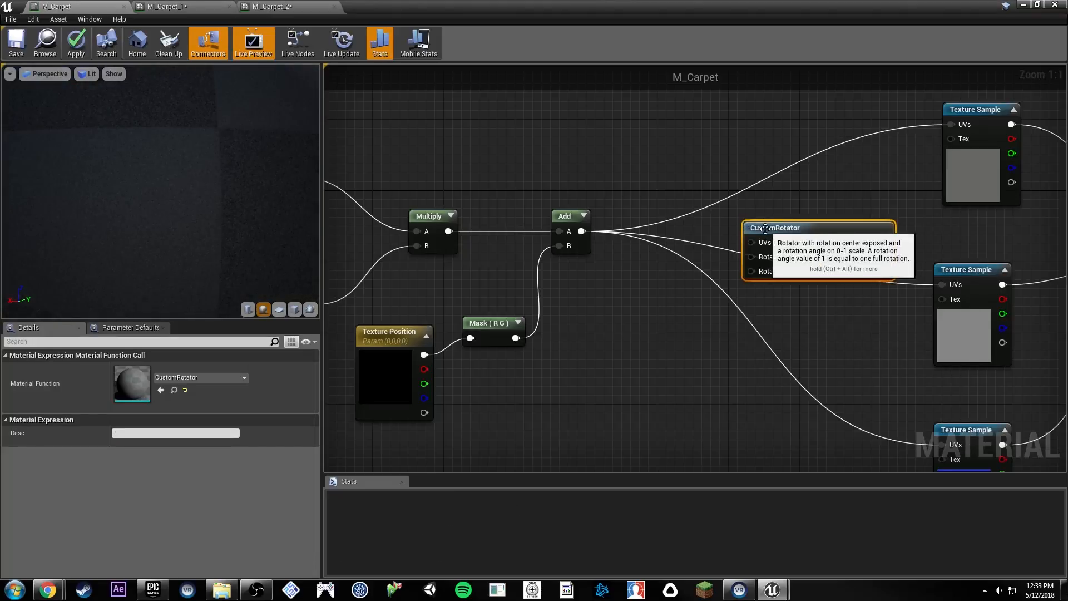
drag(756, 228, 665, 235)
ctrl+drag(579, 230, 785, 219)
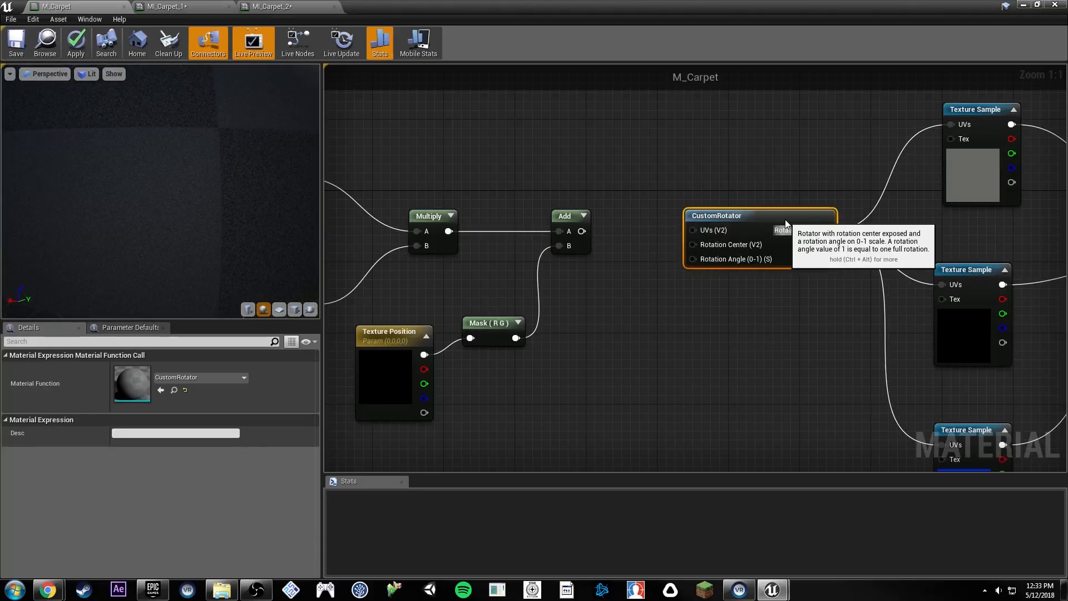
drag(693, 230, 583, 231)
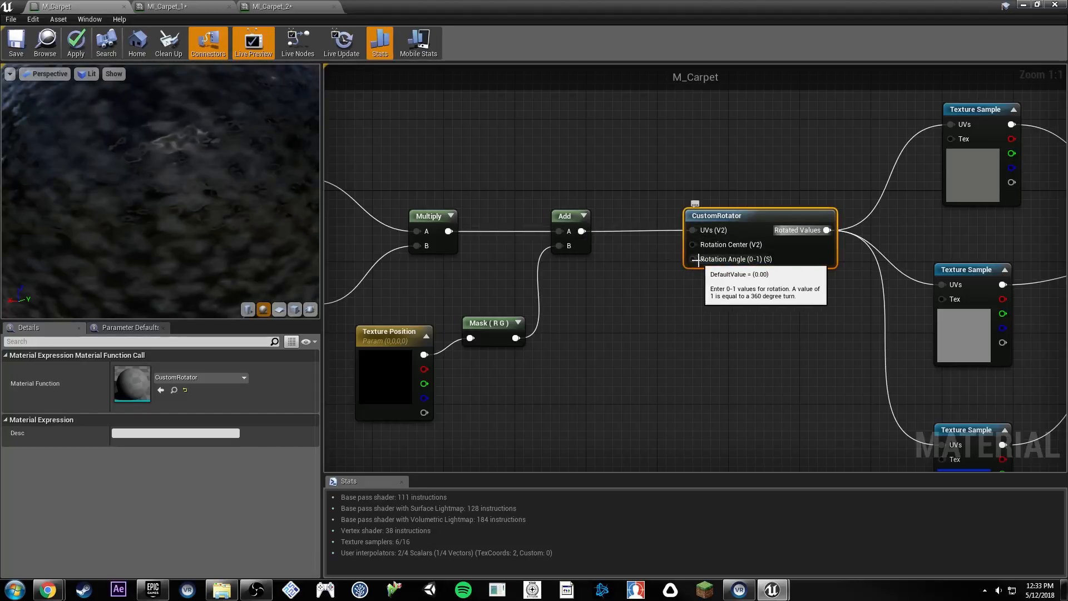
Step: Create a scalar parameter named Texture Rotate and connect it to the CustomRotator's Rotation Angle input
click(619, 310)
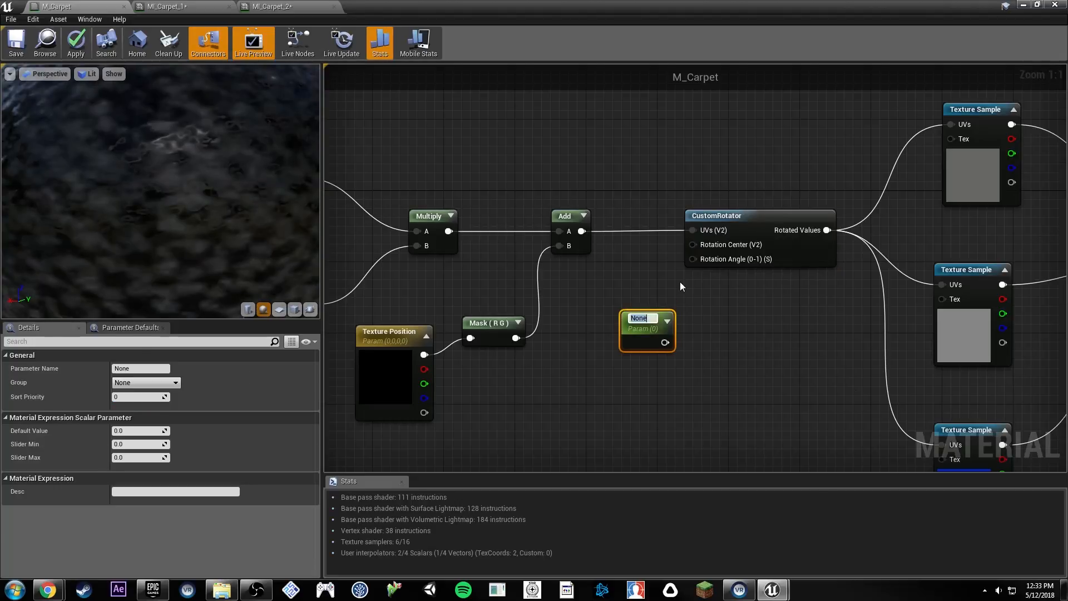
text(Texture Rot)
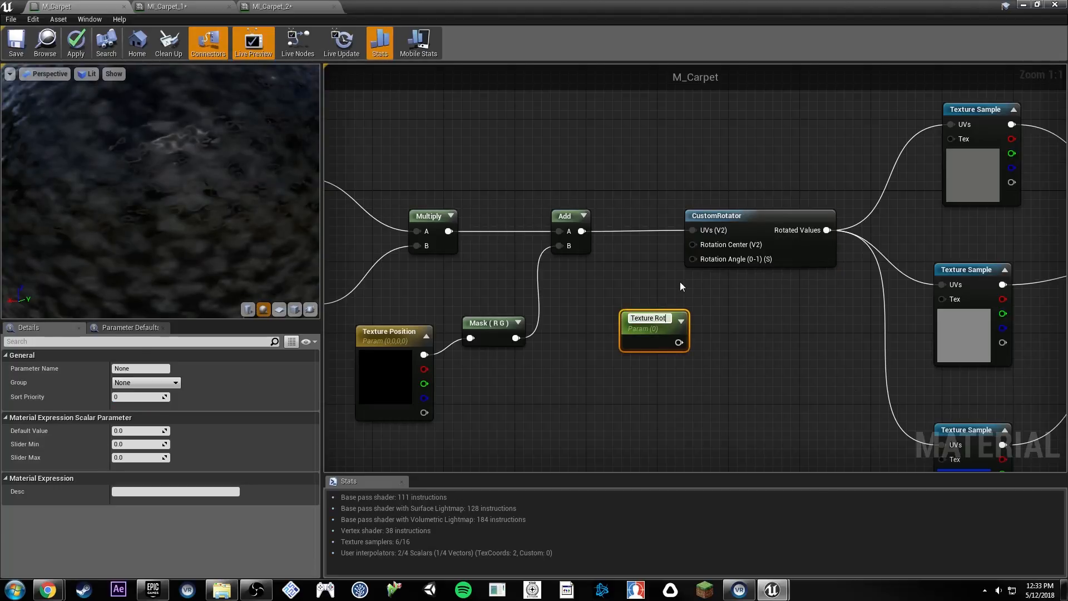
text(ate)
key(Return)
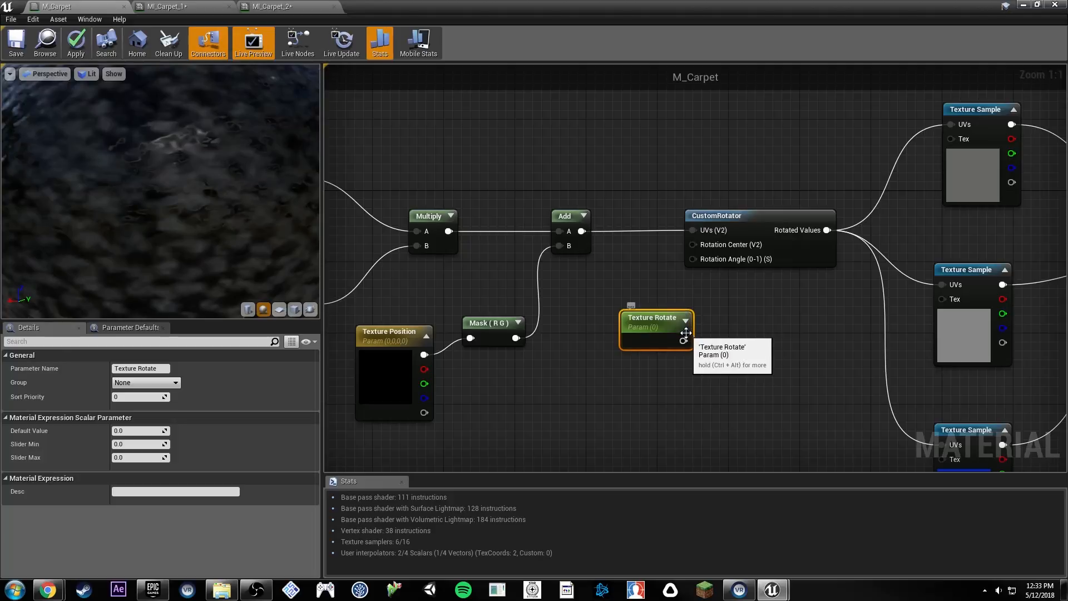
drag(683, 340, 696, 258)
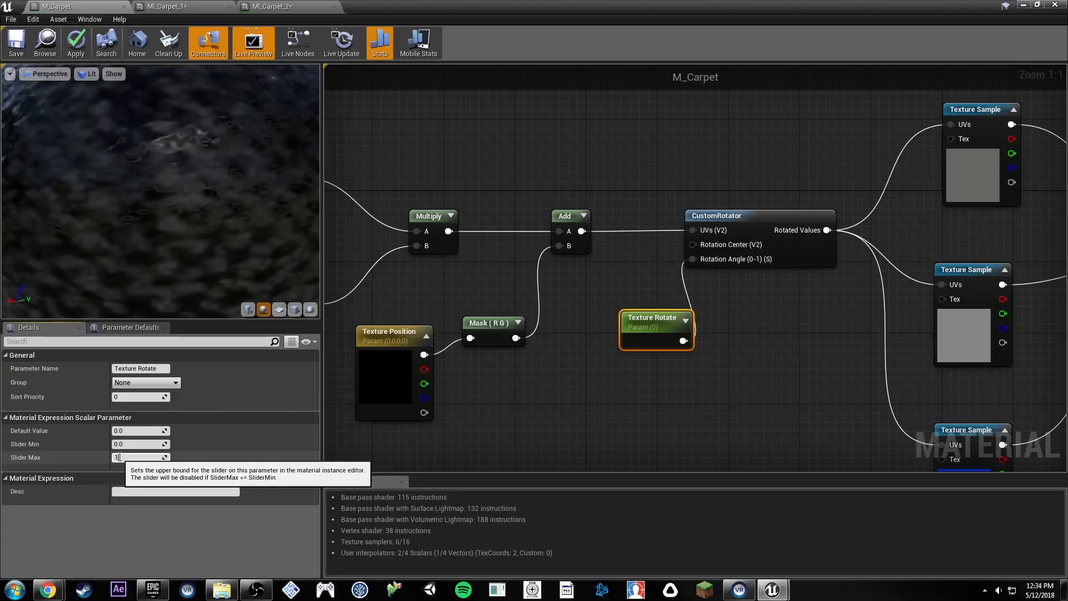
Step: Set the Texture Rotate parameter's Slider Max to 1.0 and save M_Carpet
key(Return)
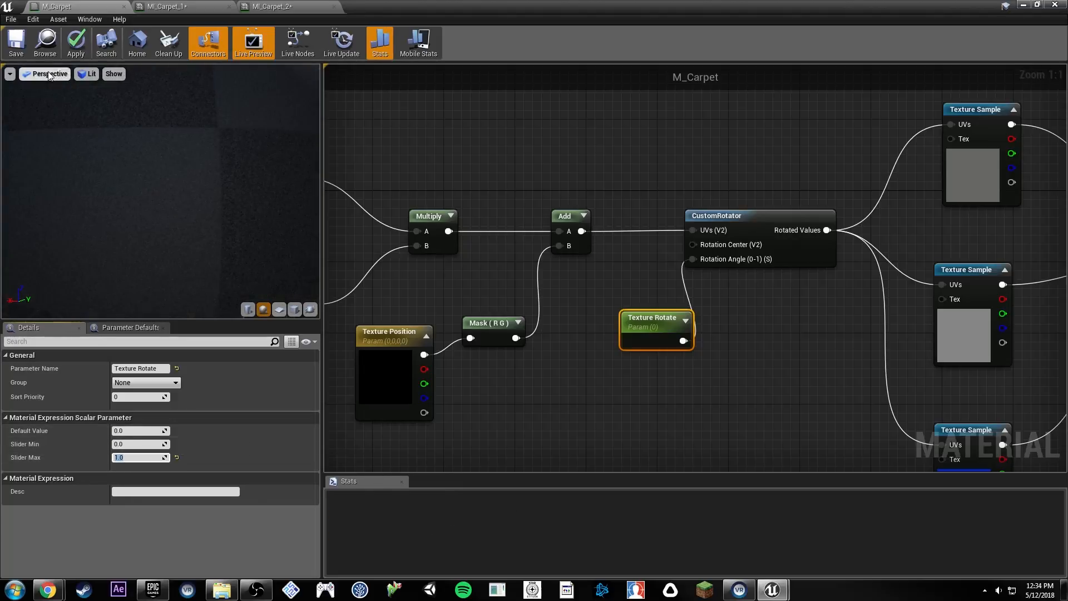
key(ctrl+s)
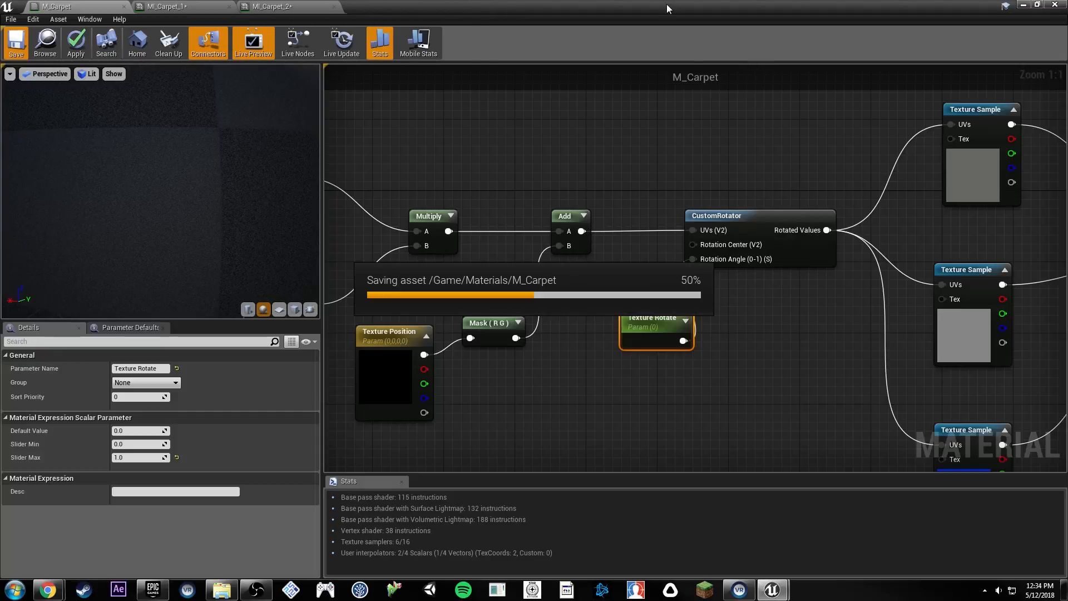
Step: Place the material editor window beside the level viewport and bring up the MI_Carpet_1 instance
drag(667, 4, 1067, 58)
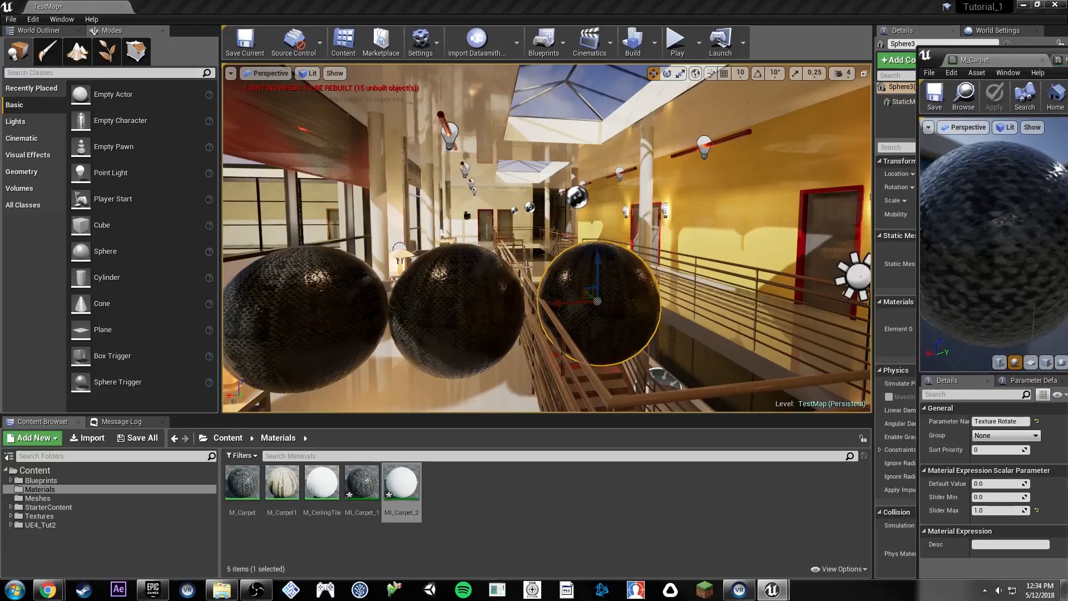
drag(1034, 52, 896, 67)
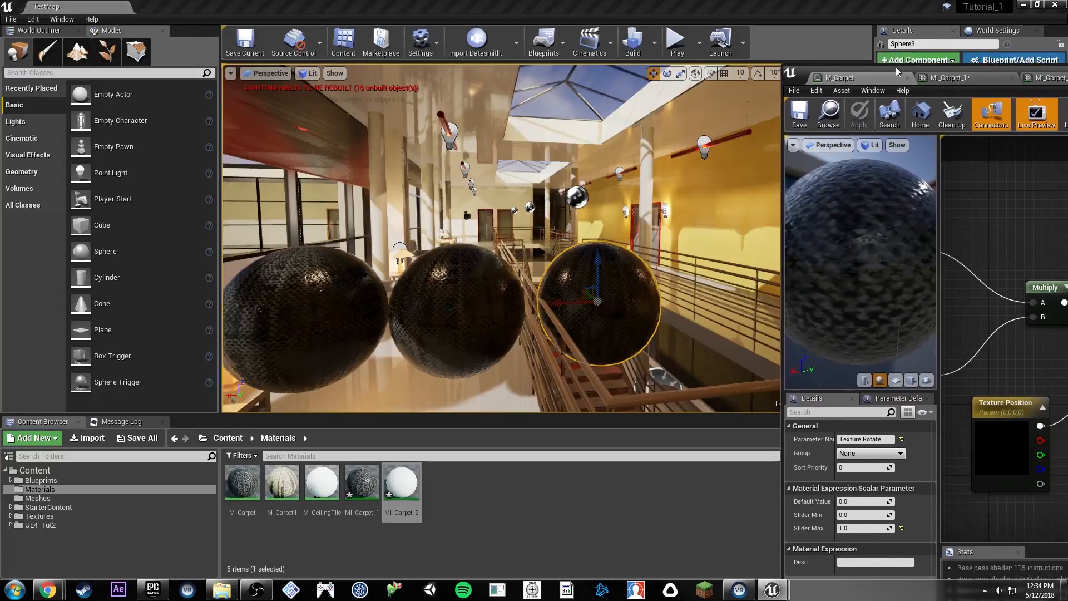
click(944, 80)
drag(1067, 70, 939, 72)
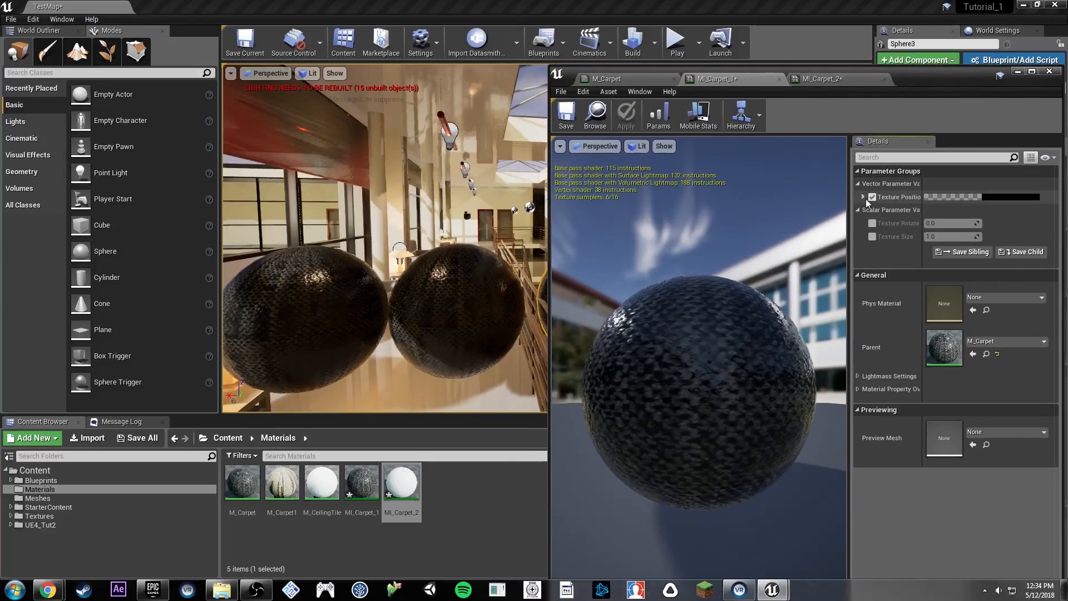
Step: Test MI_Carpet_1's Texture Position with R at 0.2 and G at about -0.057, and reset and disable the override
click(863, 197)
mouse_move(946, 210)
mouse_down()
mouse_move(979, 210)
mouse_move(936, 211)
mouse_move(949, 223)
mouse_move(982, 223)
mouse_move(935, 223)
mouse_up()
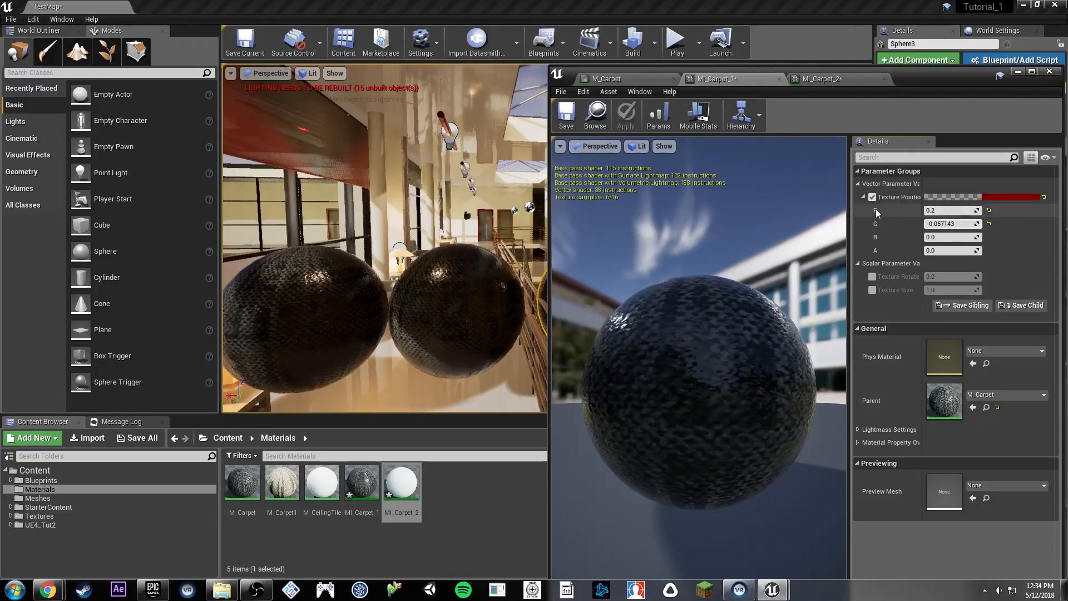
click(934, 210)
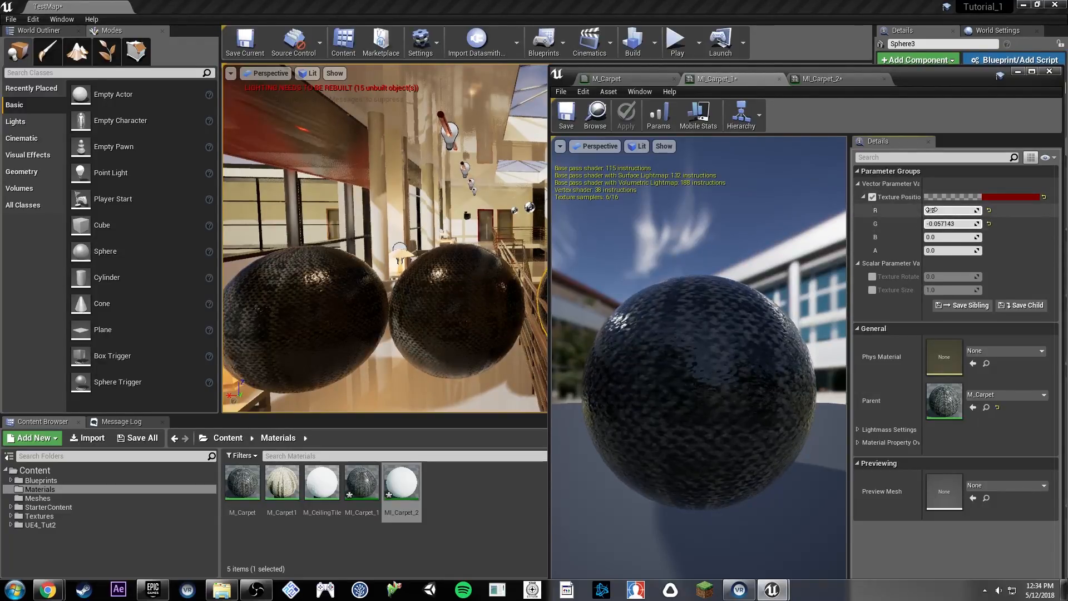
click(989, 210)
click(989, 224)
click(871, 197)
click(862, 197)
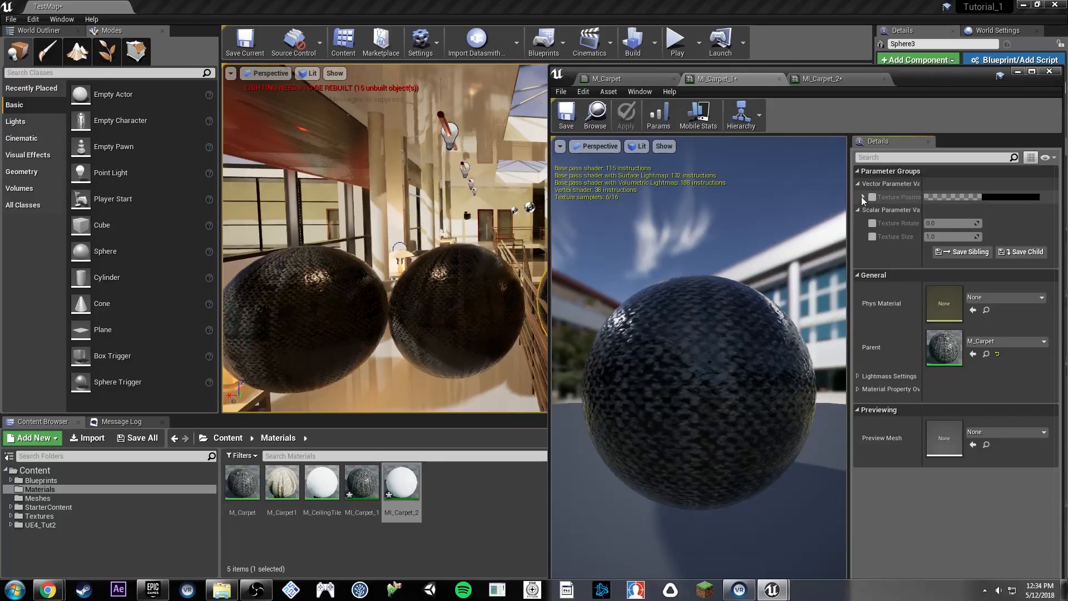
Step: Try out the Texture Rotate override on MI_Carpet_1 and disable it again
click(873, 223)
mouse_move(939, 221)
mouse_down()
mouse_move(978, 223)
mouse_move(943, 222)
mouse_up()
click(938, 222)
click(873, 223)
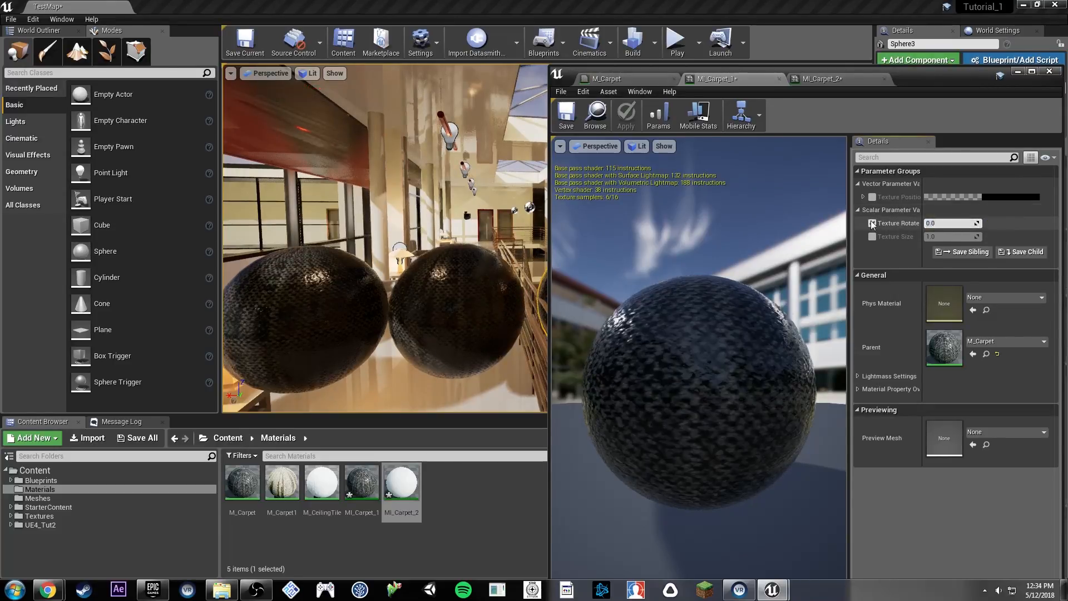
Step: Test MI_Carpet_1's Texture Size override with a value of about 0.6, and reset and disable it
click(872, 237)
drag(929, 236, 971, 236)
click(987, 237)
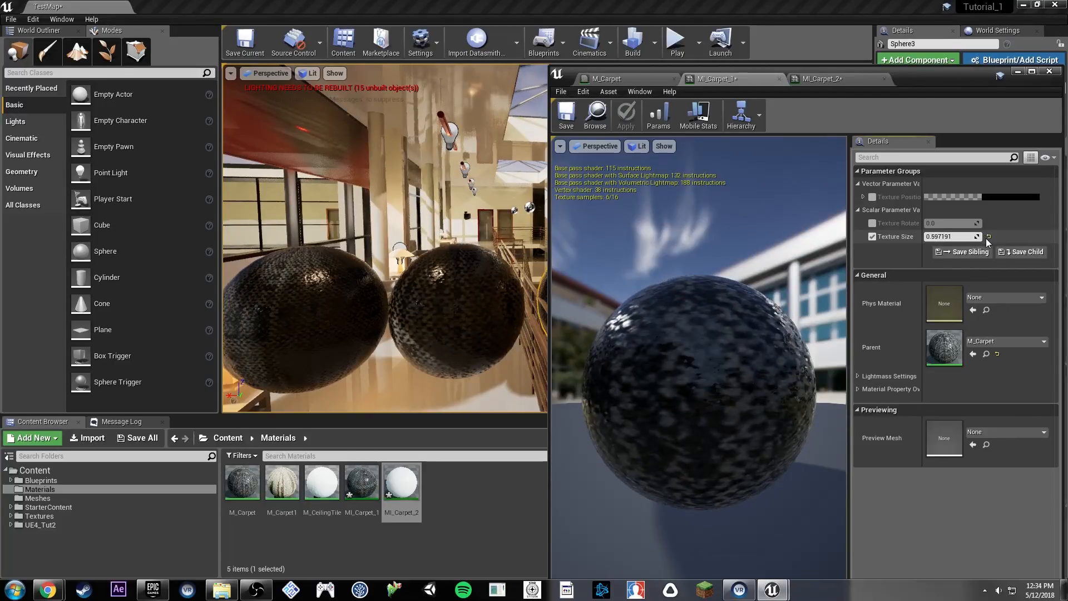
click(872, 236)
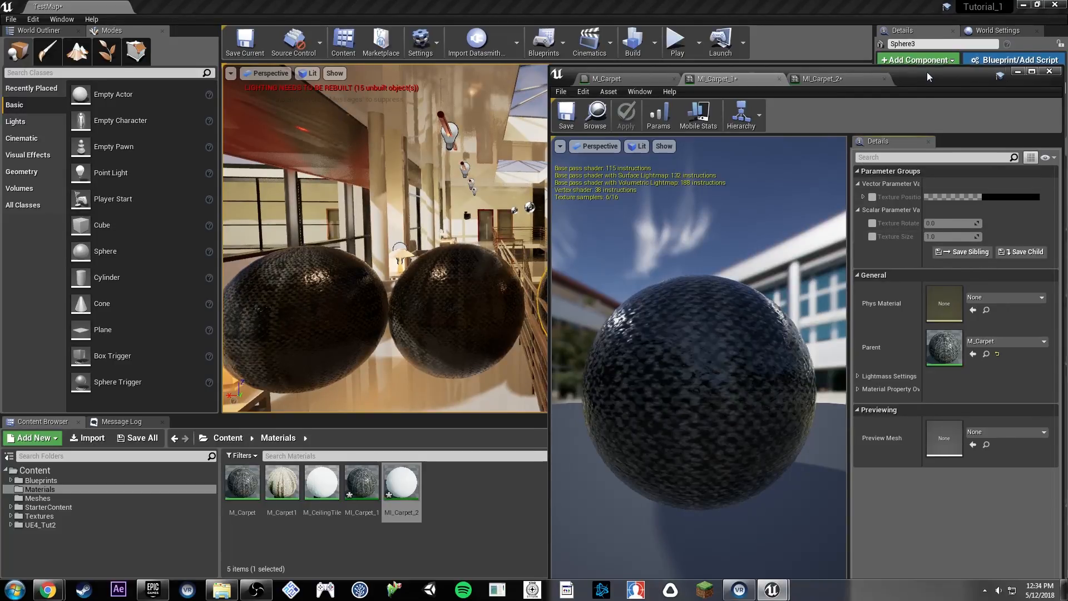
Step: Convert the texture sample feeding Base Color in M_Carpet into a parameter named Diffuse Texture
drag(927, 72, 856, 21)
click(573, 28)
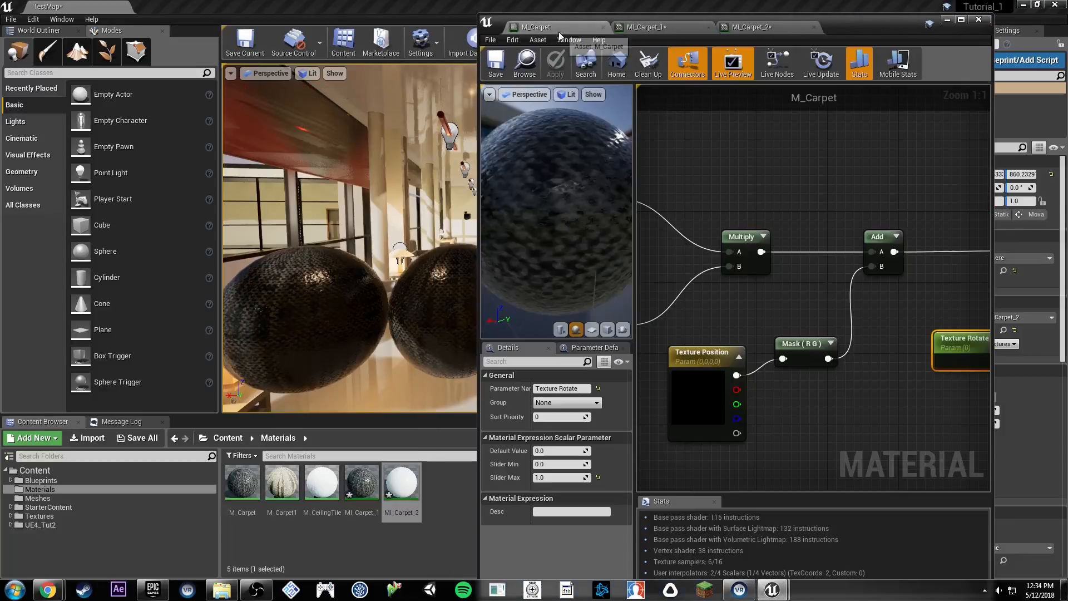
right_drag(861, 152, 625, 139)
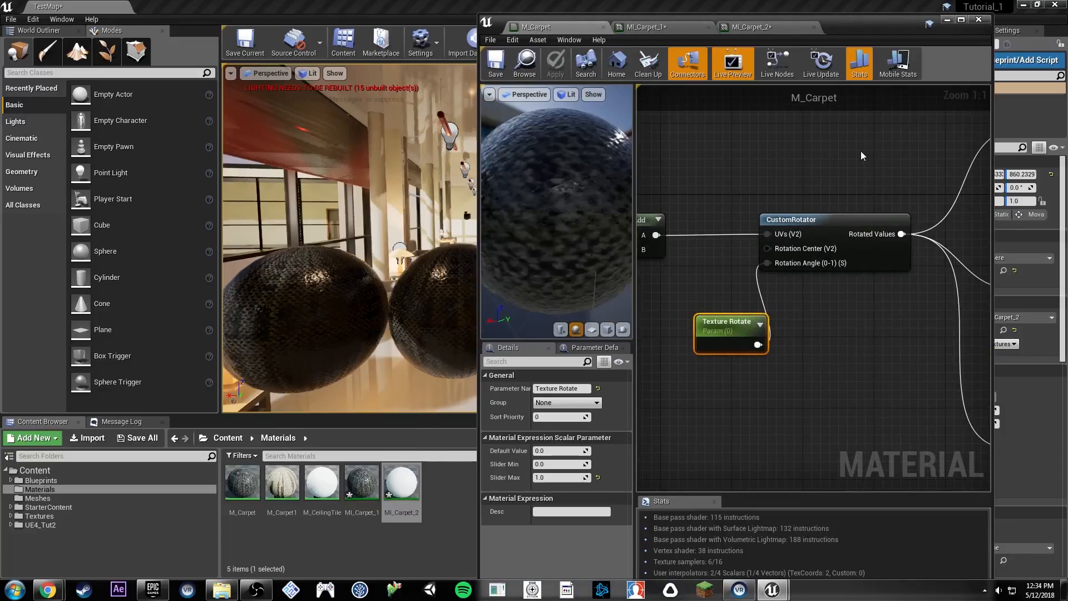
click(791, 196)
right_drag(791, 197, 729, 197)
click(785, 186)
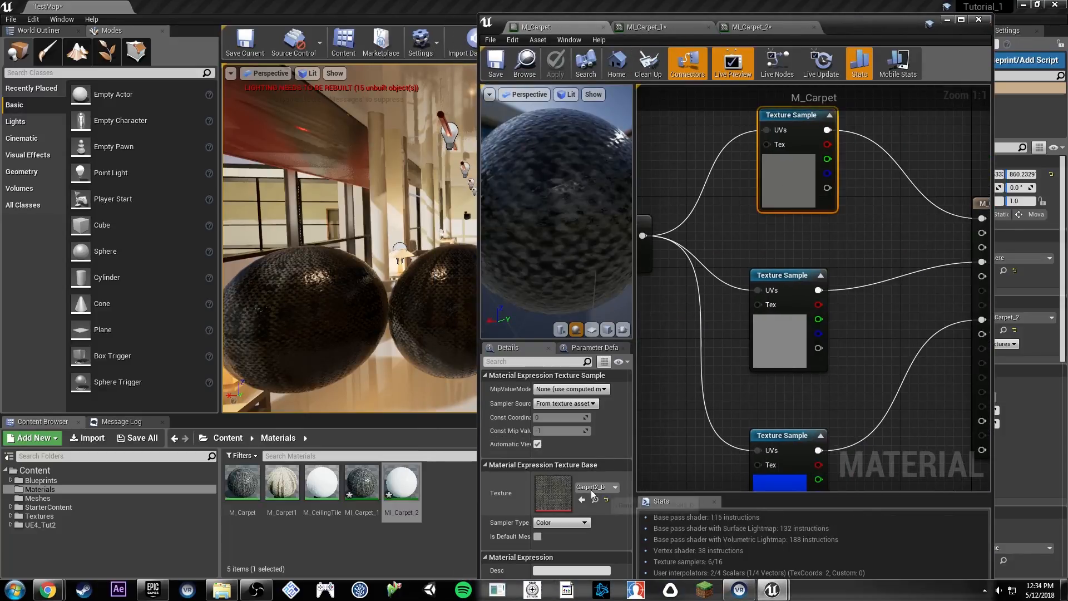
right_click(811, 163)
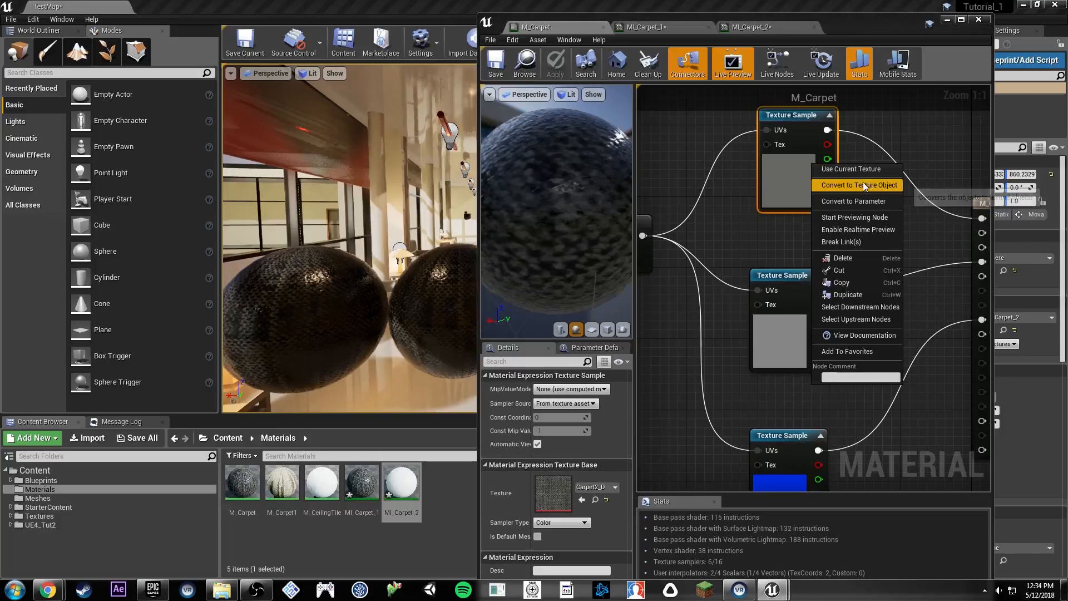
click(848, 203)
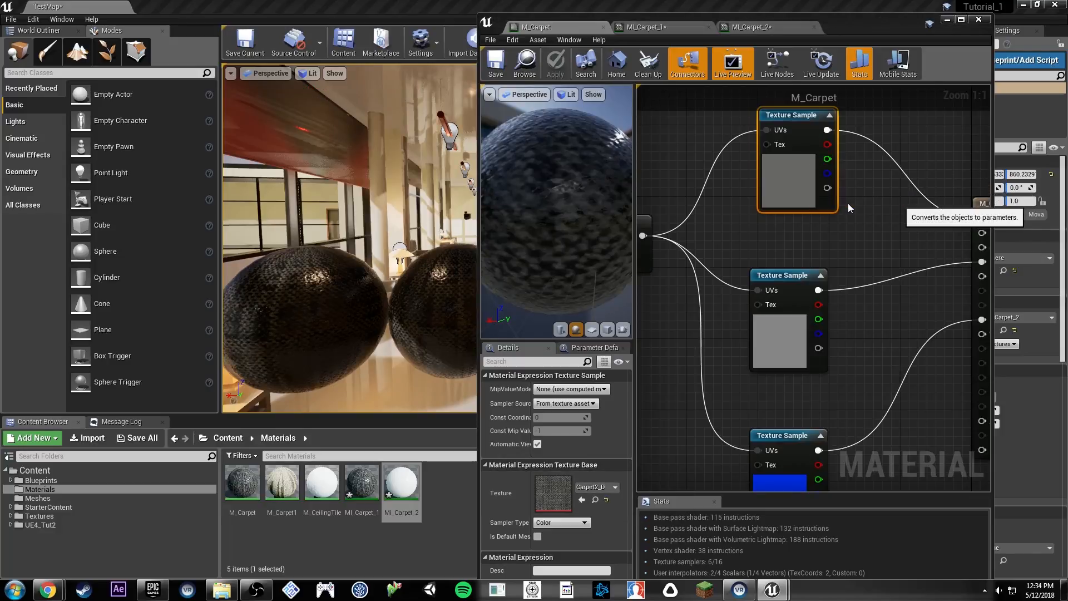
text(Diffuse Texture)
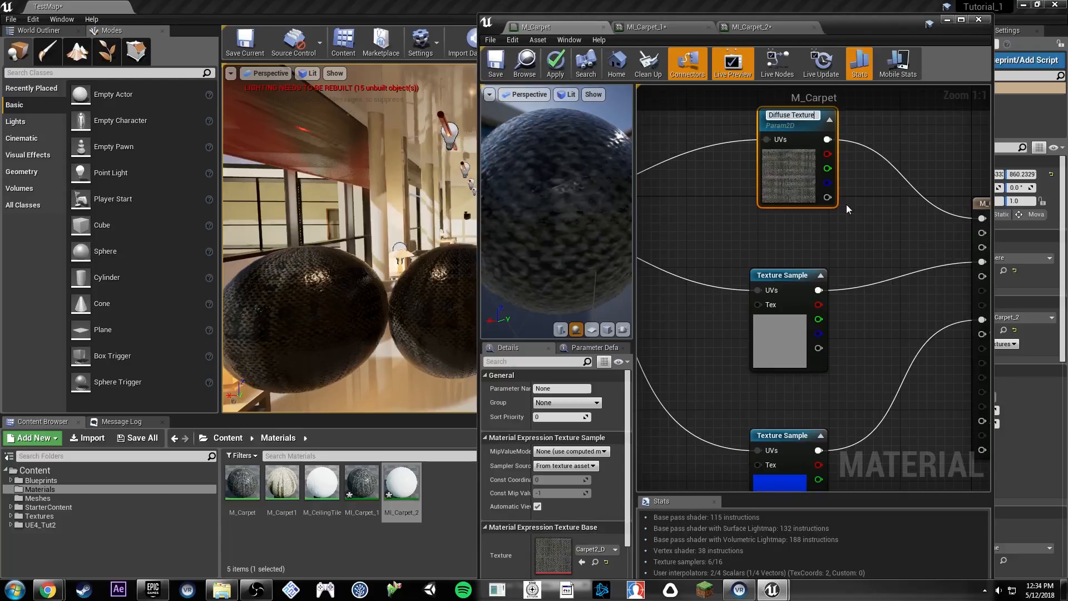
key(Return)
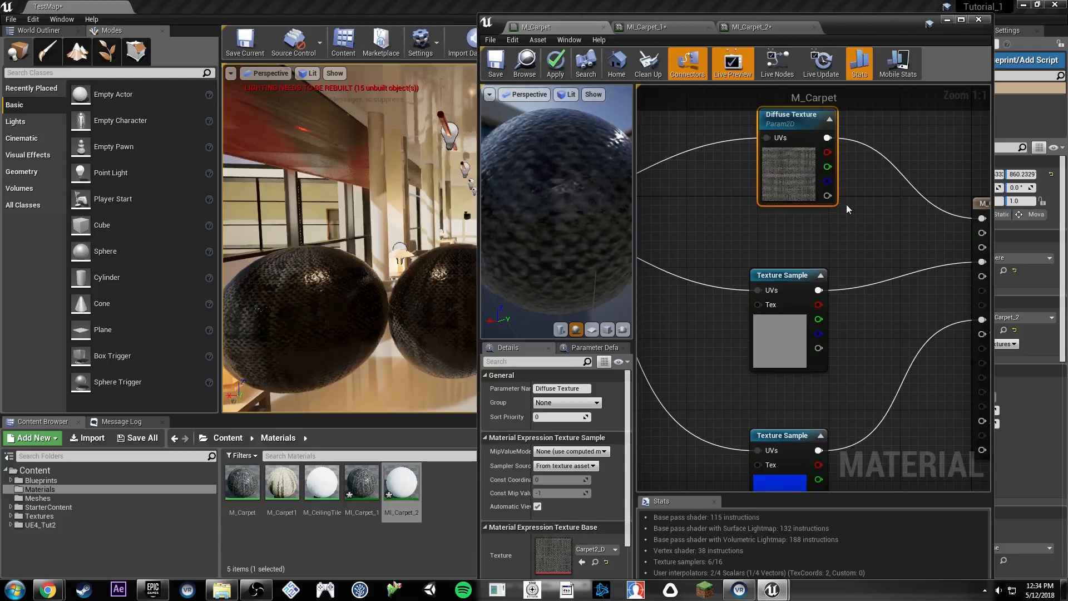
Step: Convert the texture sample feeding Roughness into a parameter named Roughness Texture
right_click(772, 333)
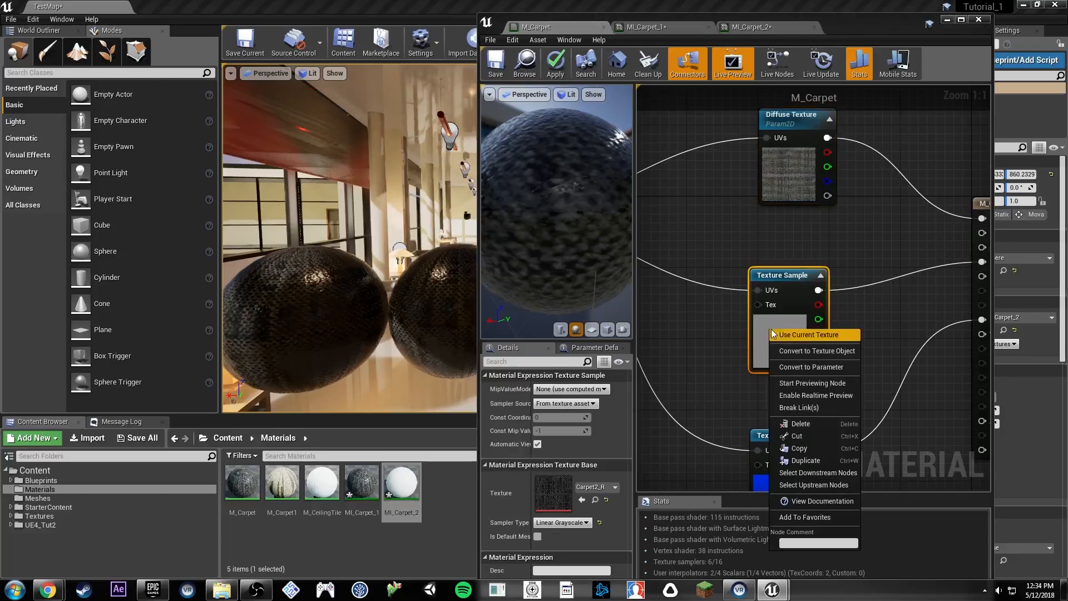
click(812, 370)
text(Rou)
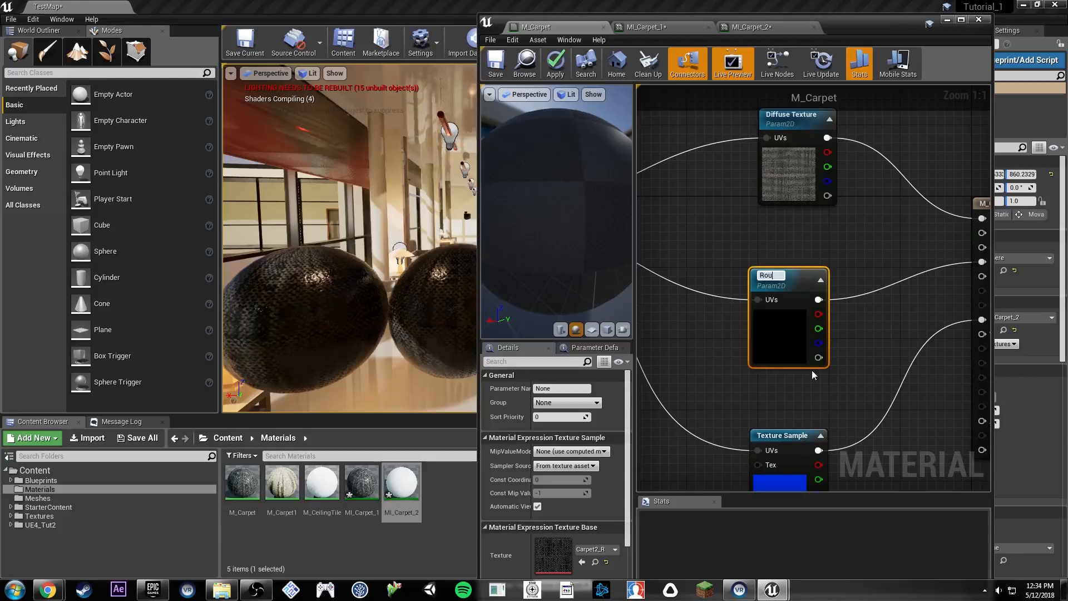
text(ghness Texture)
key(Return)
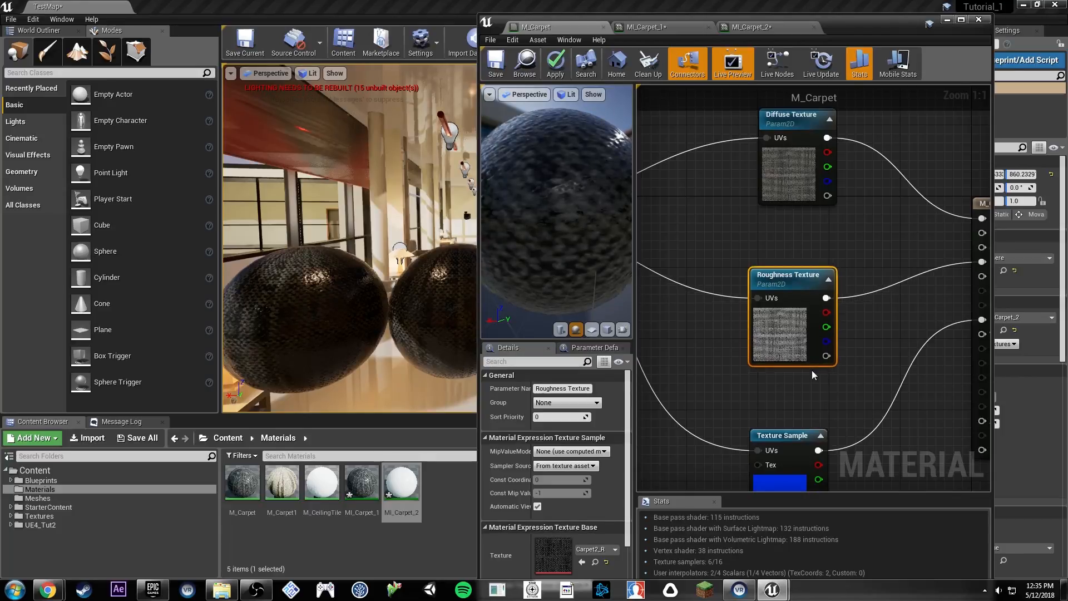
Step: Convert the texture sample feeding Normal into a parameter named Normal Texture
right_drag(812, 369, 785, 268)
click(758, 362)
right_click(758, 362)
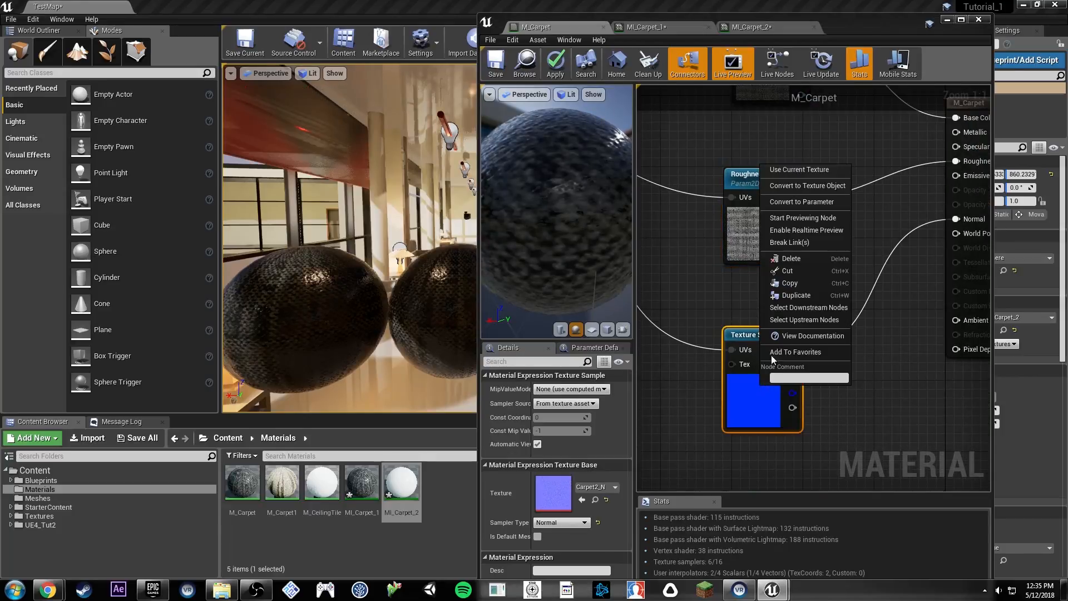
click(793, 206)
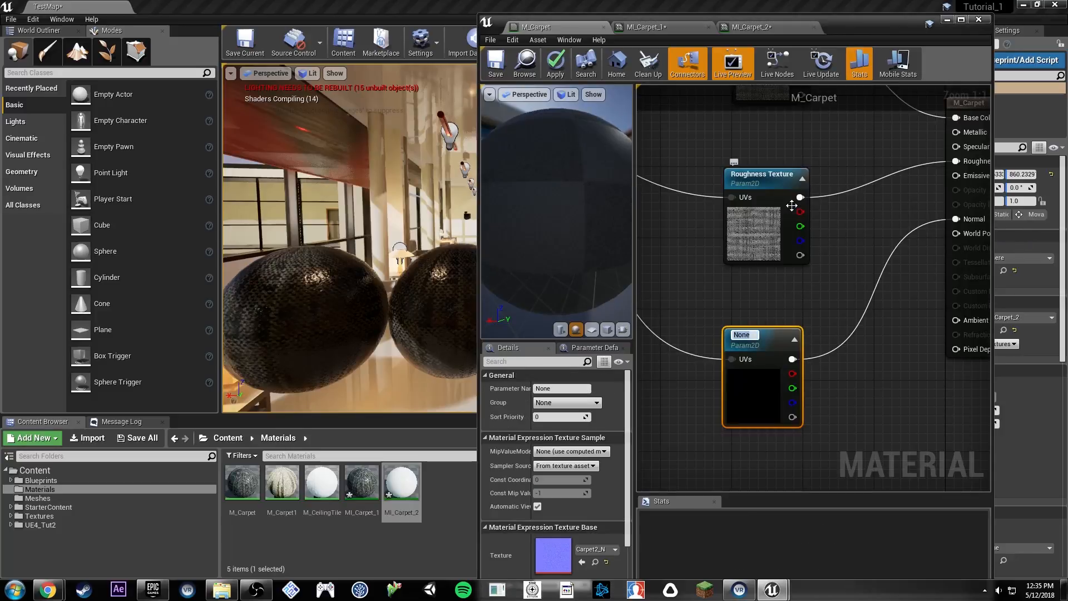
text(Normal Texture)
key(Return)
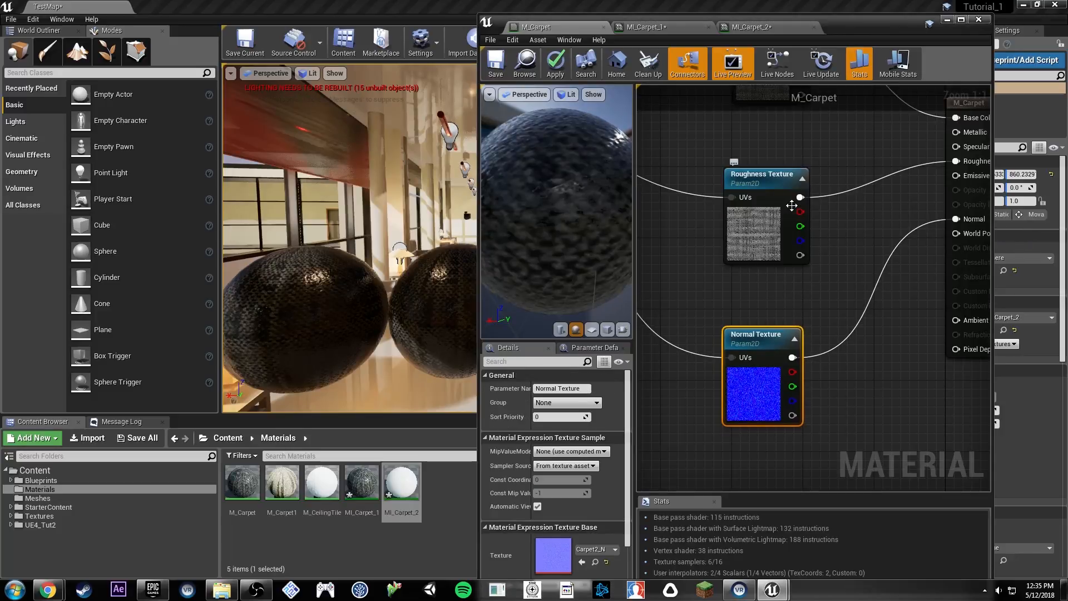
click(850, 265)
right_drag(850, 265, 702, 271)
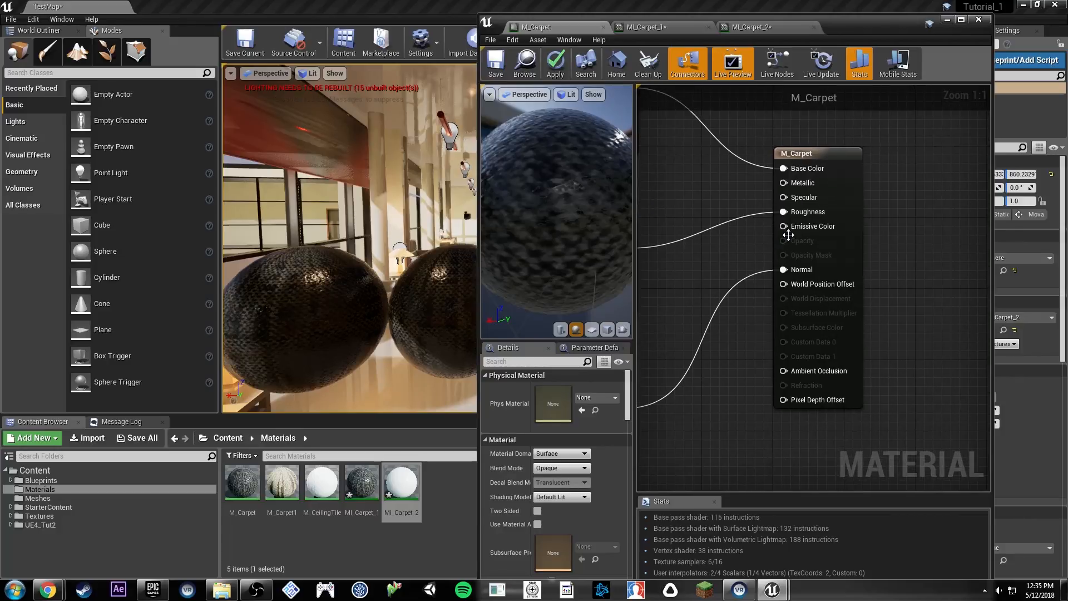
right_drag(751, 243, 824, 278)
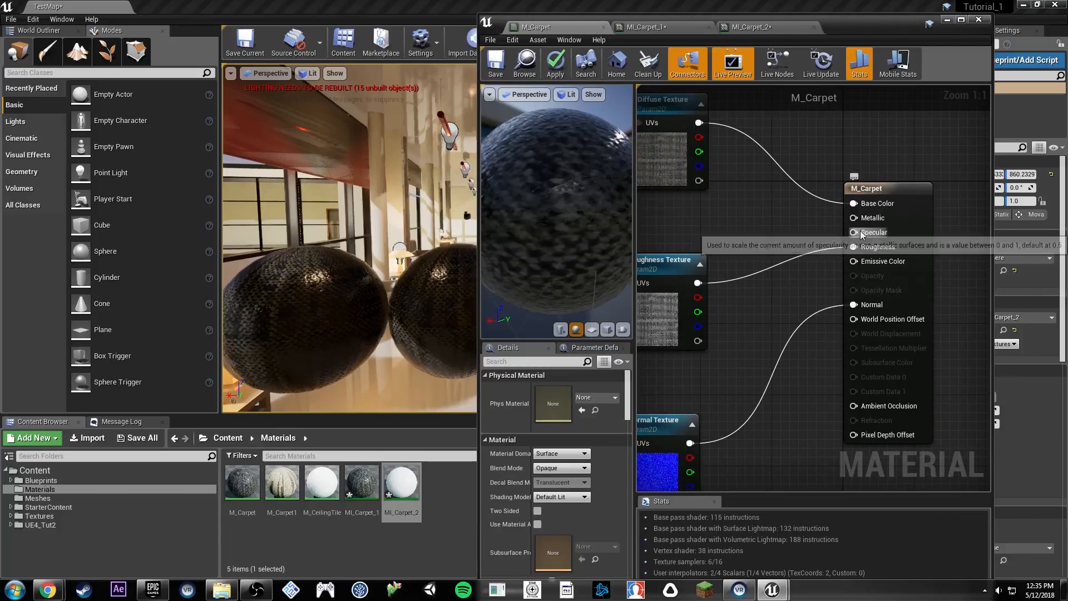
Step: Apply and save the texture parameter changes made to the M_Carpet material
mouse_move(871, 238)
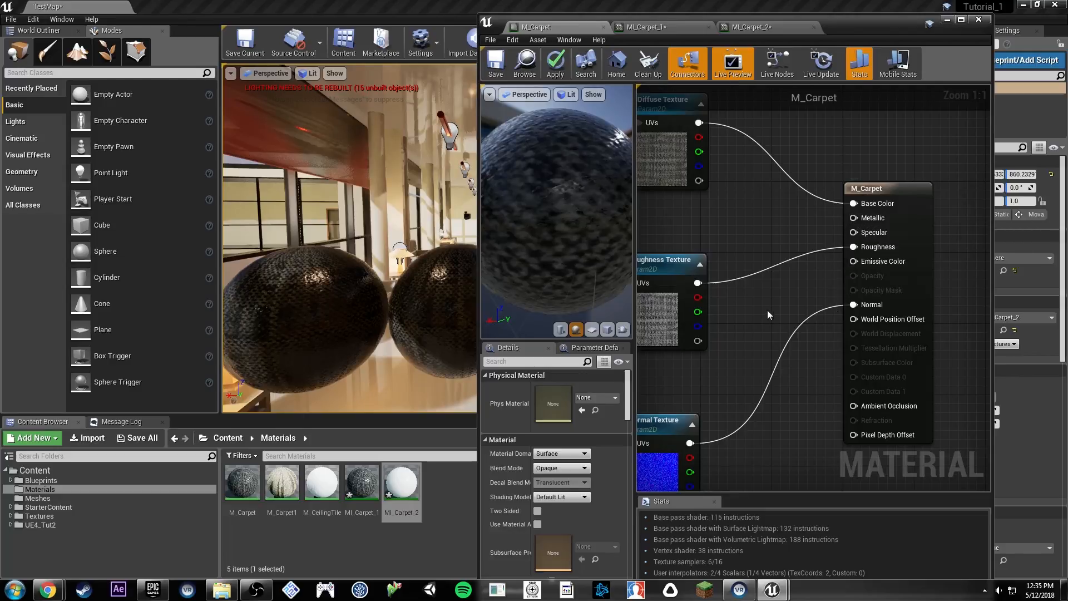
right_drag(768, 315, 822, 249)
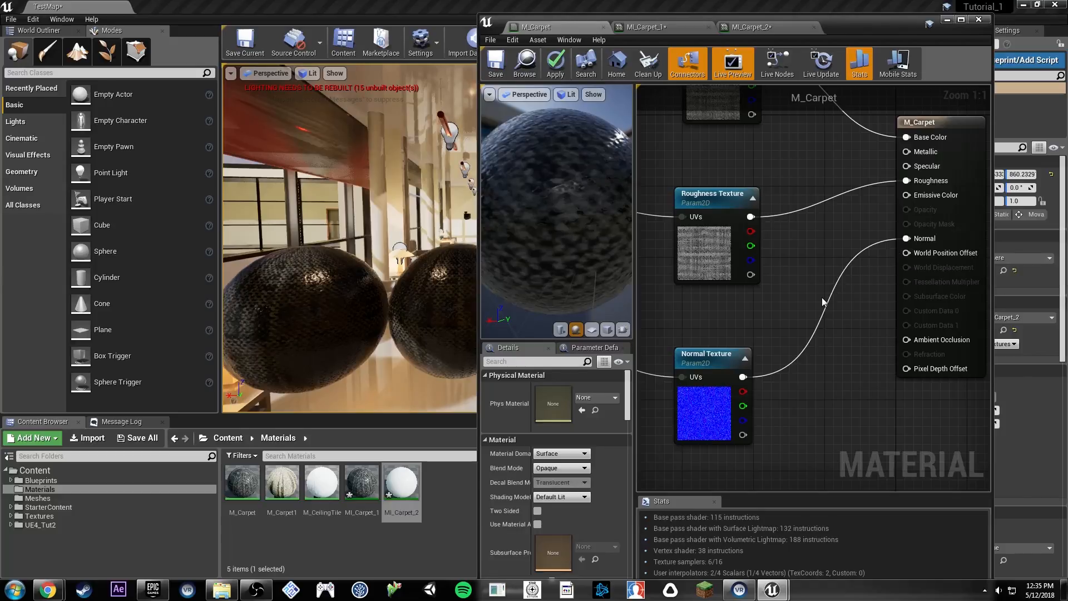
right_drag(822, 303, 761, 205)
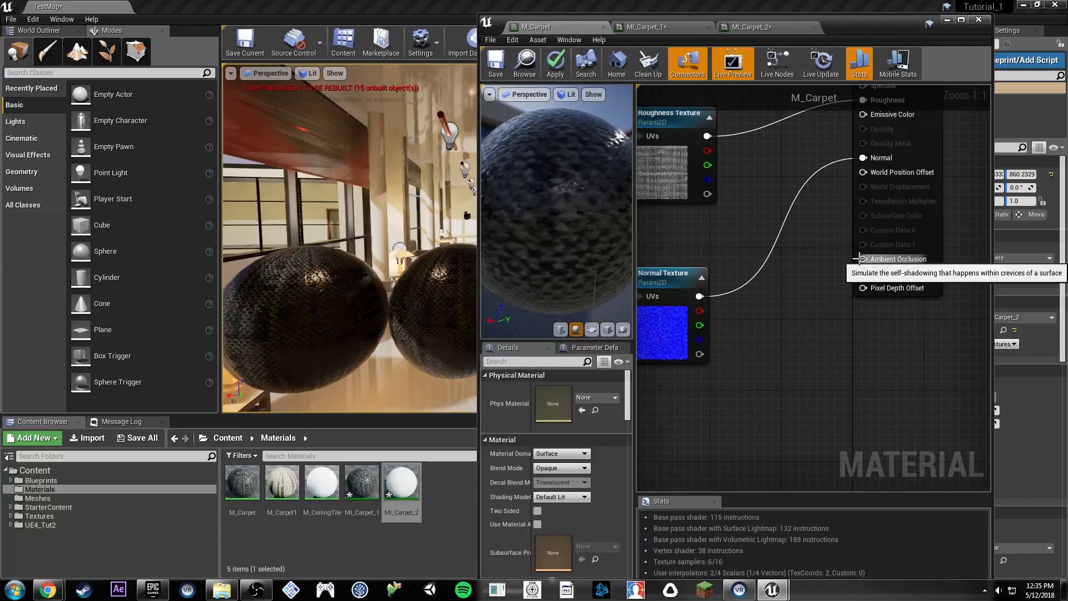
right_drag(700, 227, 754, 322)
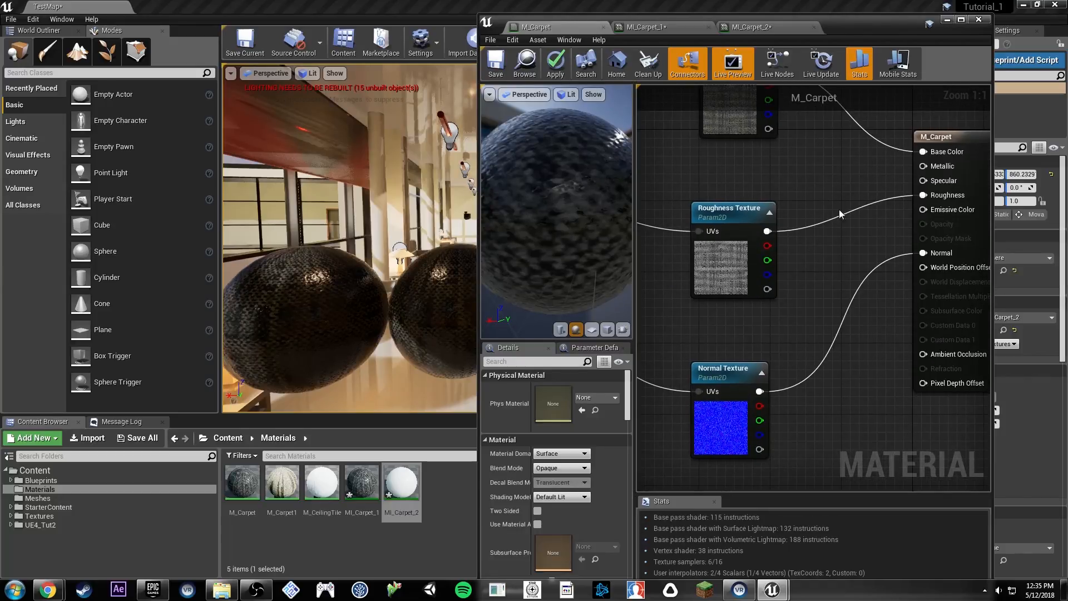
right_drag(885, 330, 839, 309)
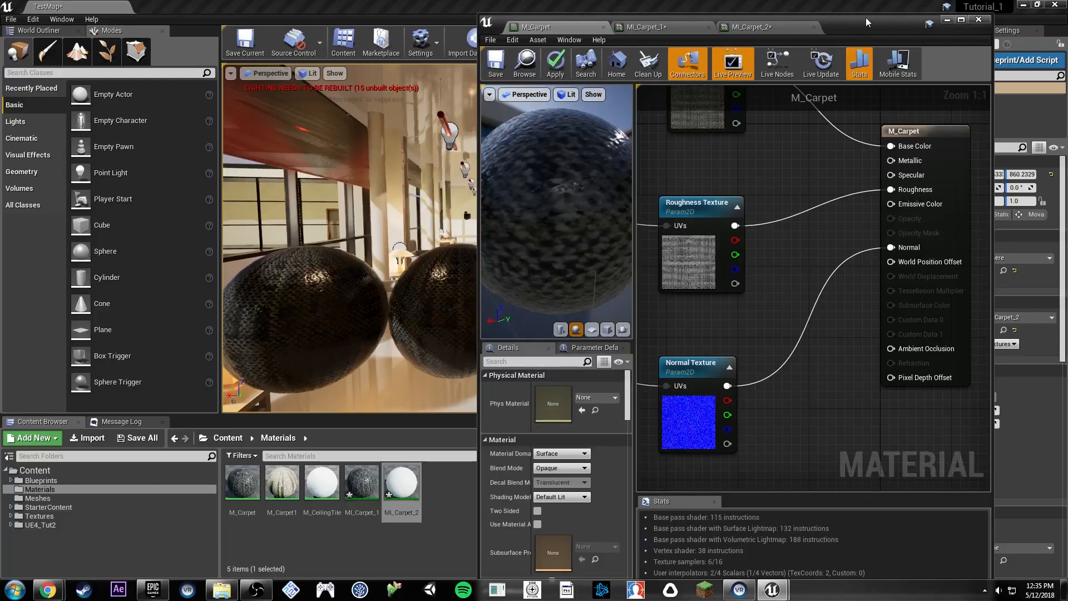
click(556, 62)
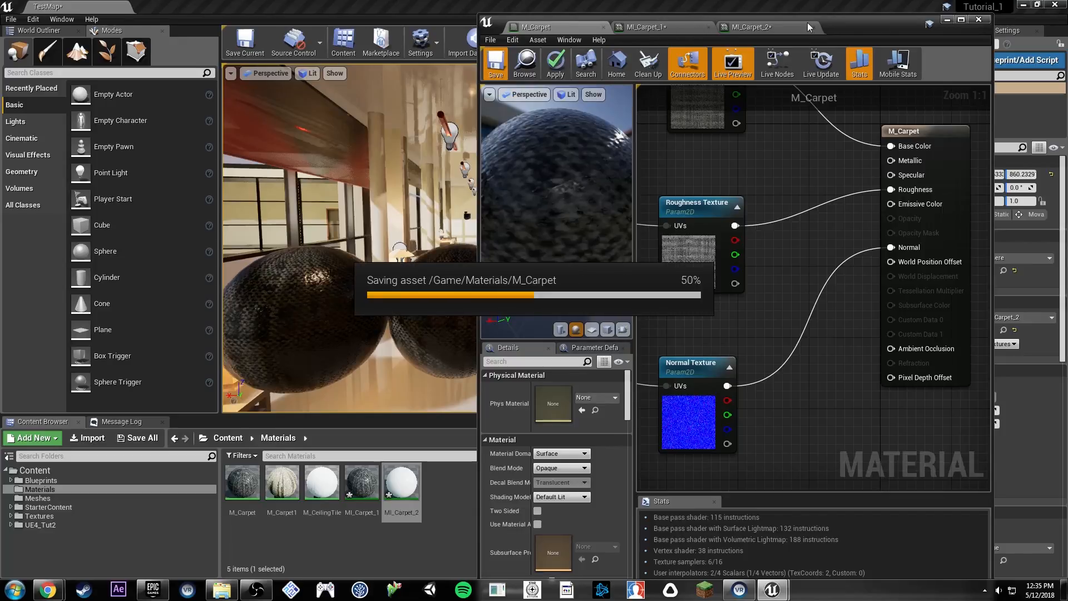
Step: Test MI_Carpet_1's Diffuse Texture override with T_Brick_Cut_Stone_D on the level's sphere, and reset and disable it
click(652, 26)
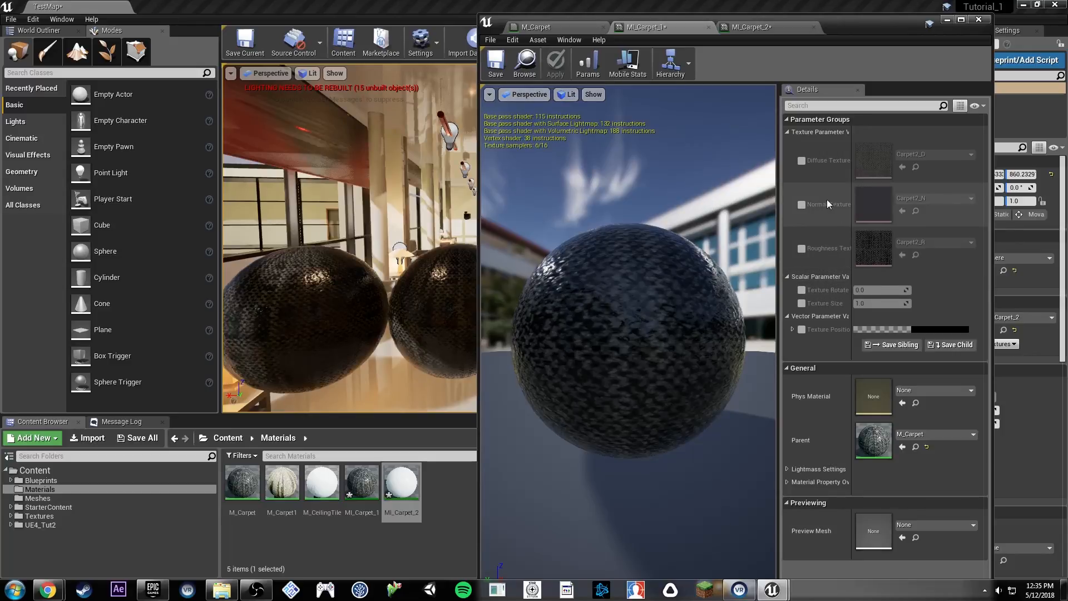
click(802, 161)
click(917, 153)
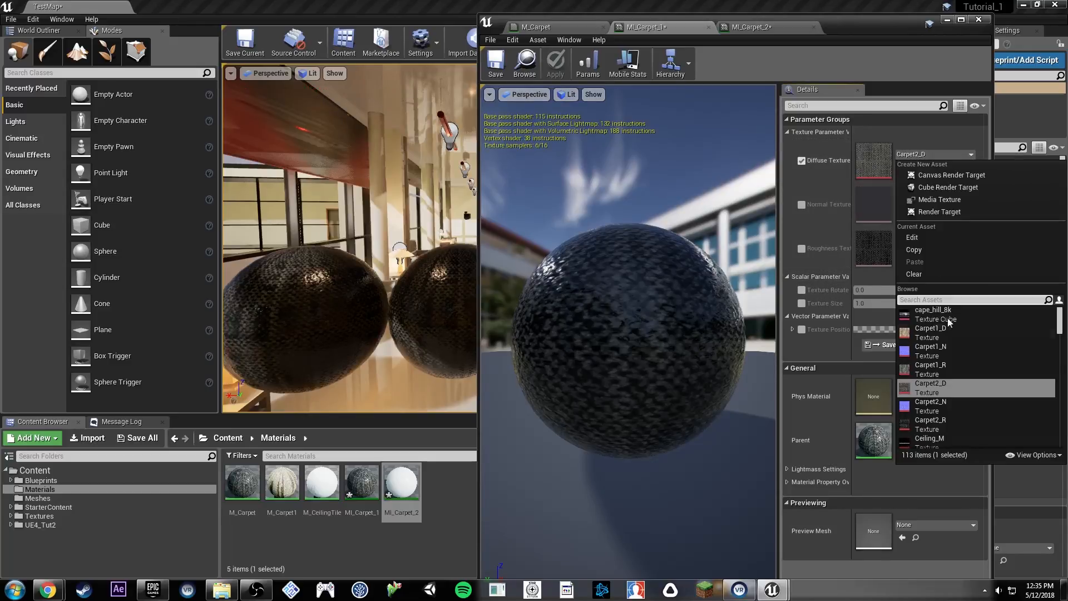
scroll(967, 342, down, 5)
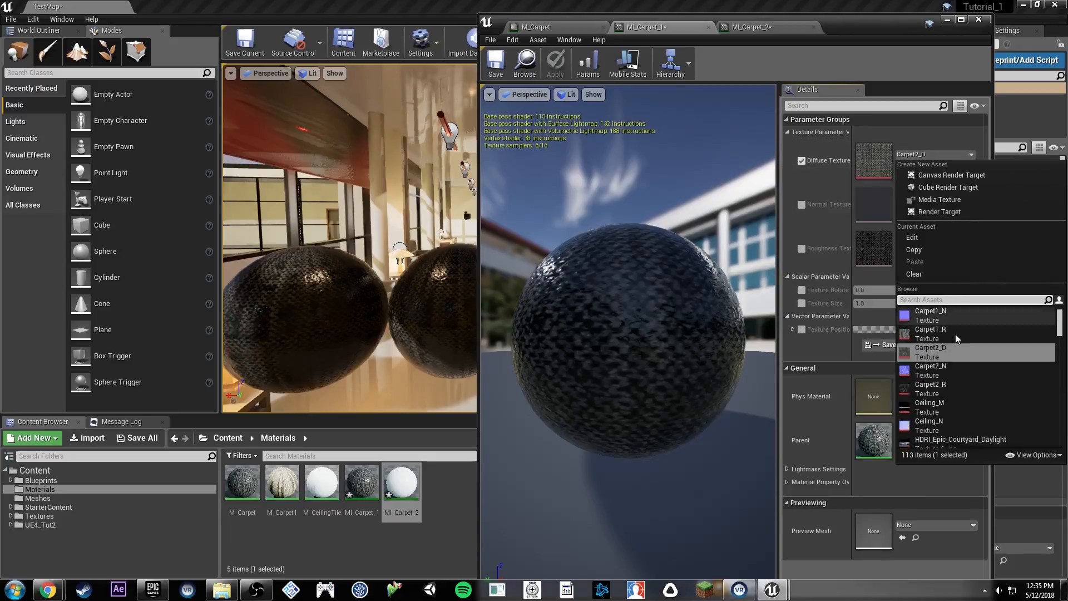
click(975, 428)
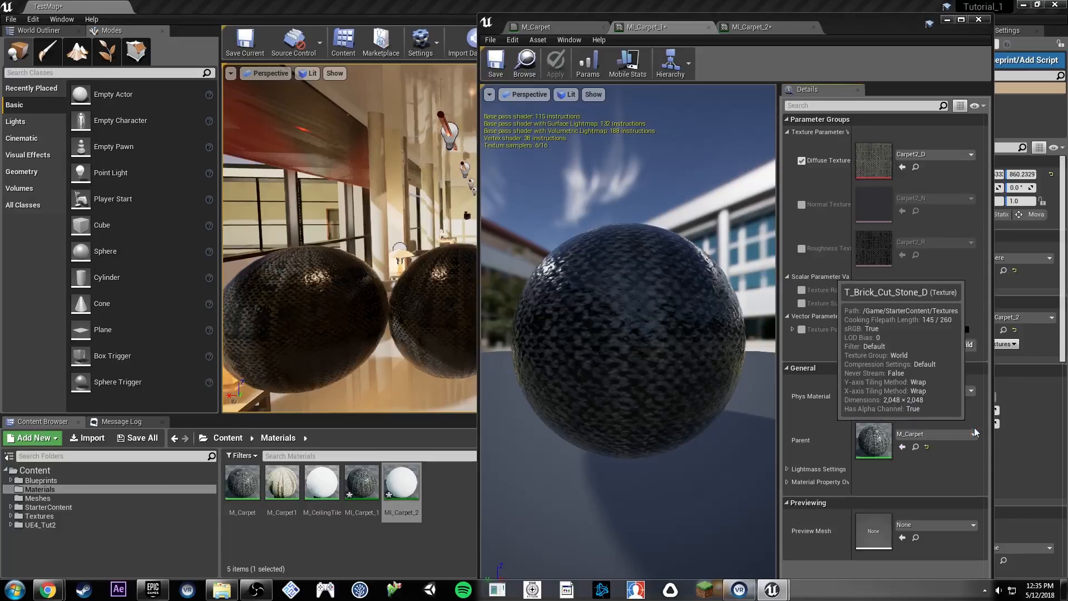
right_drag(421, 296, 512, 312)
right_drag(332, 264, 379, 245)
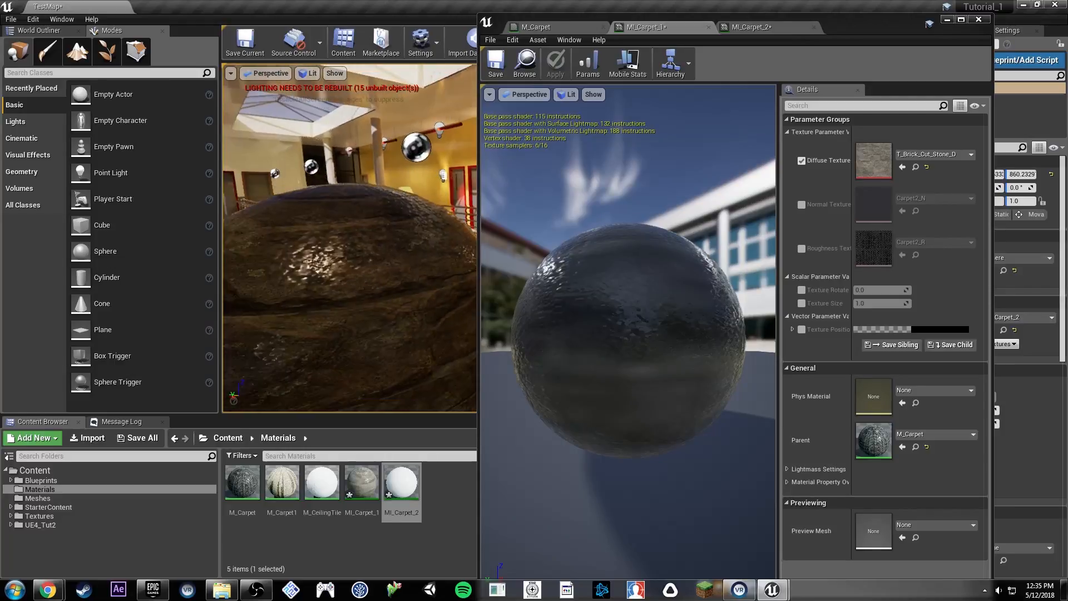
right_drag(434, 265, 431, 210)
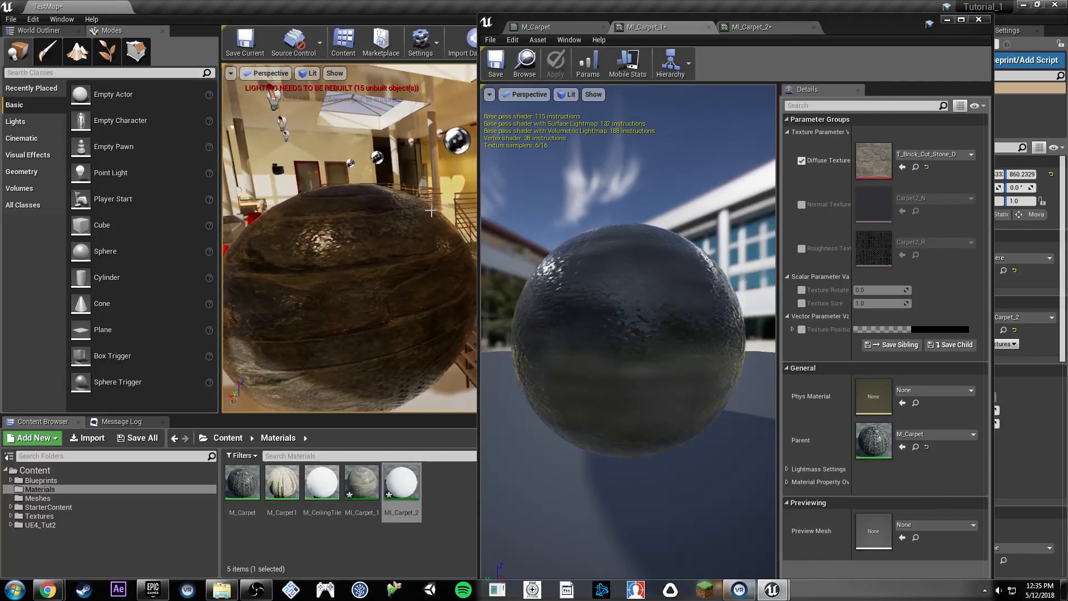
click(927, 167)
click(802, 161)
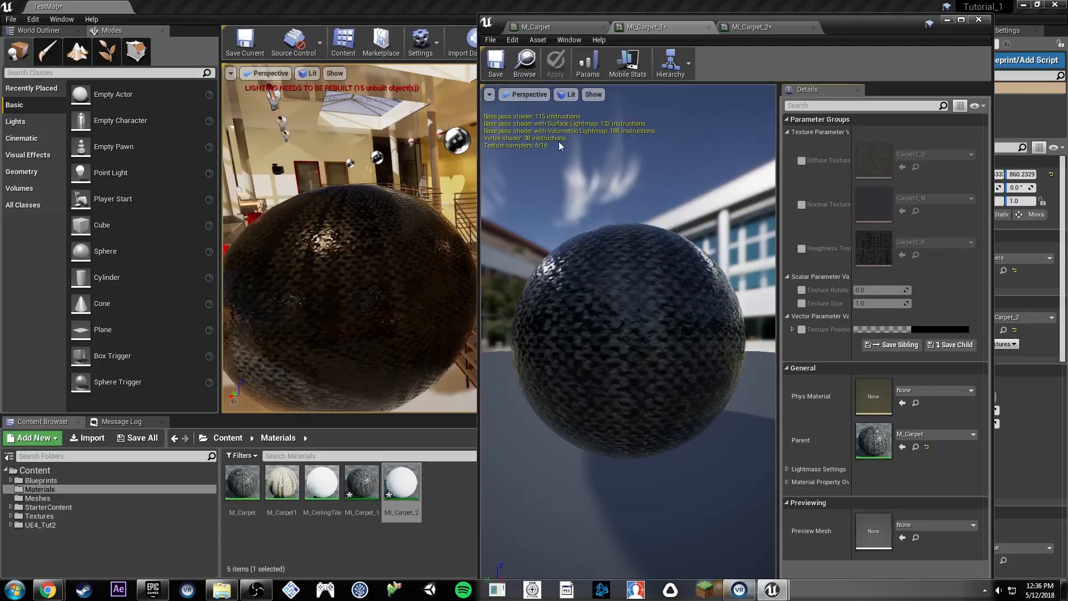
Step: Close the material editor window and delete the three carpet-textured spheres from the level
click(976, 21)
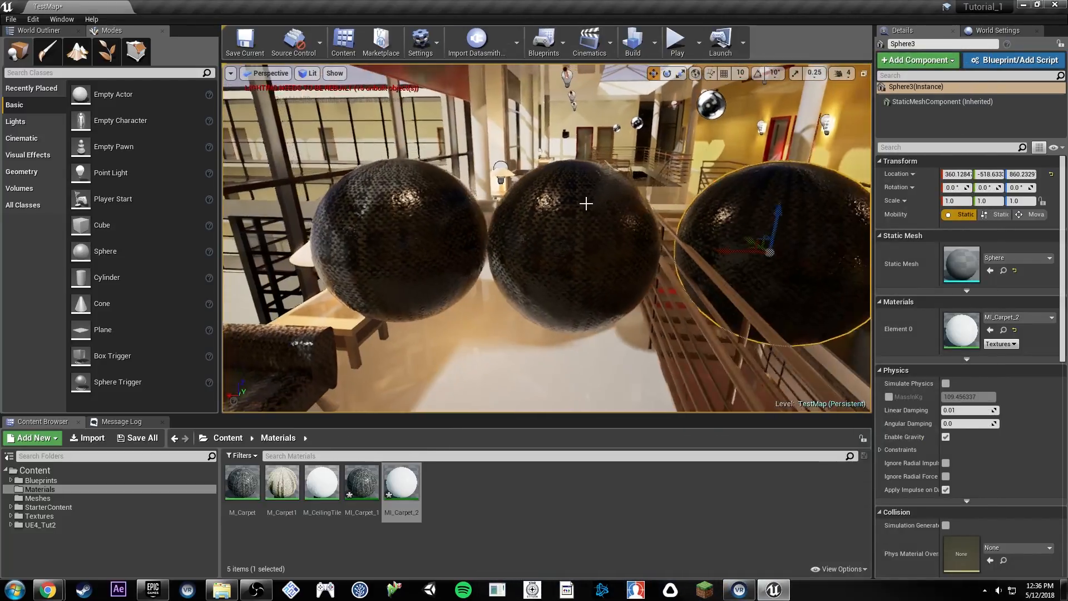
ctrl+click(494, 222)
ctrl+click(432, 227)
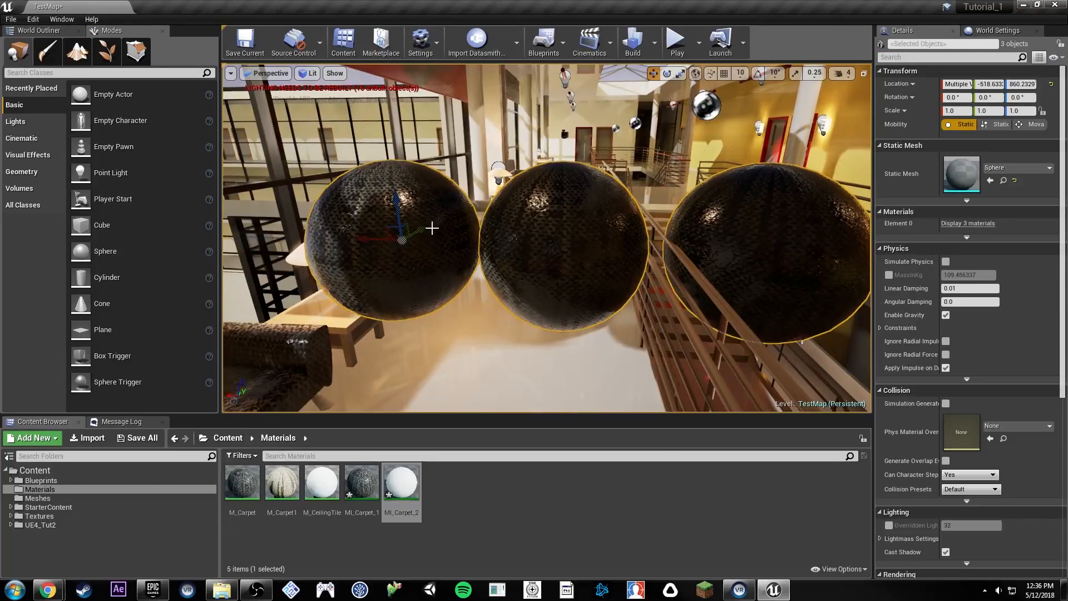
key(Delete)
click(485, 478)
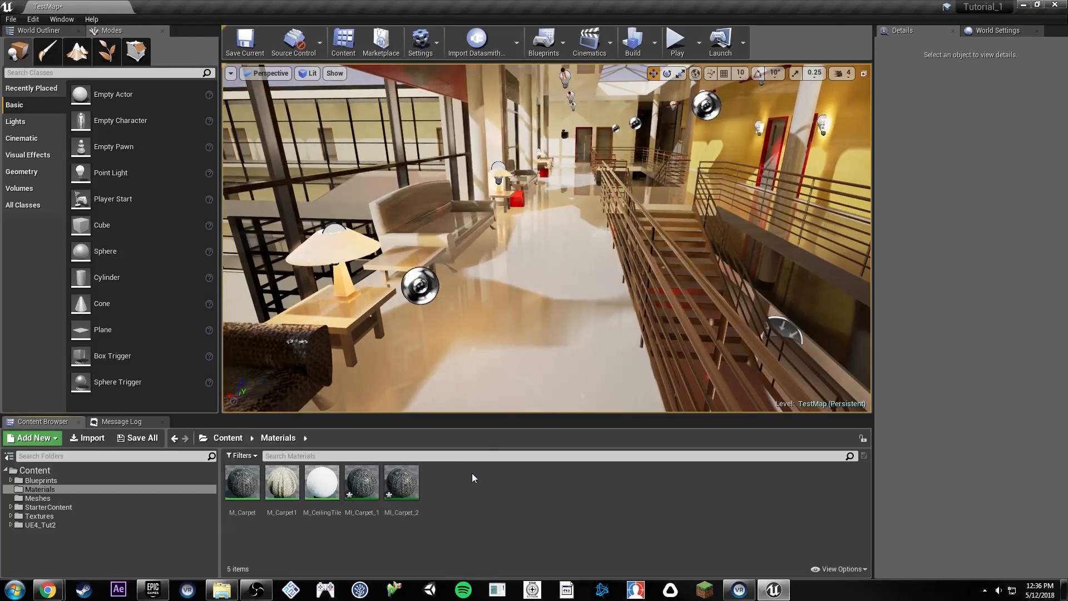
Step: Create a new material named M_CeilingTile_Tut in the Materials folder and save all project changes
click(322, 481)
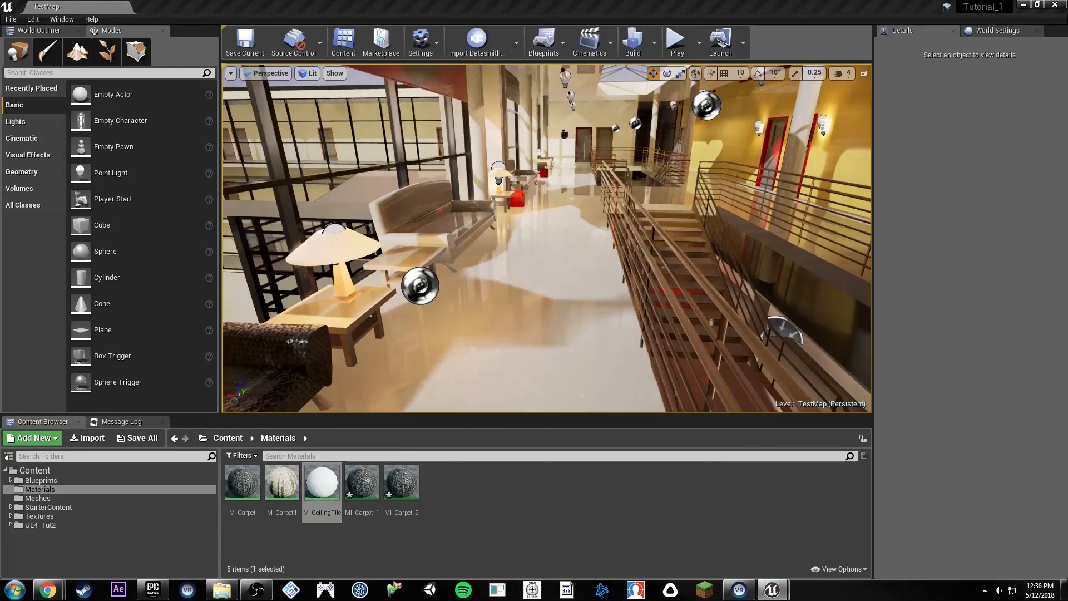
click(471, 489)
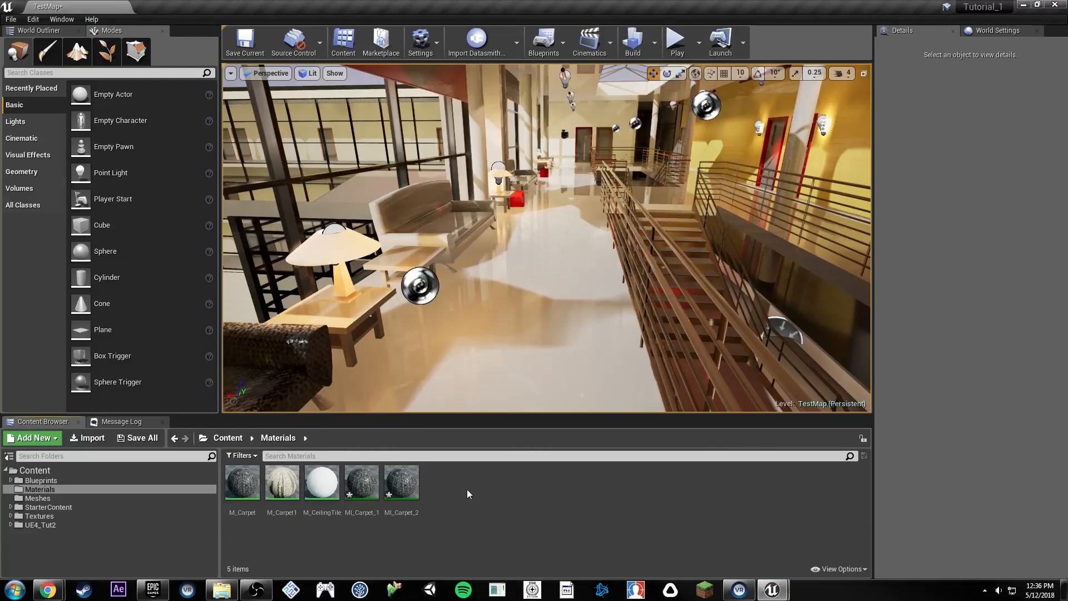
right_drag(539, 383, 556, 278)
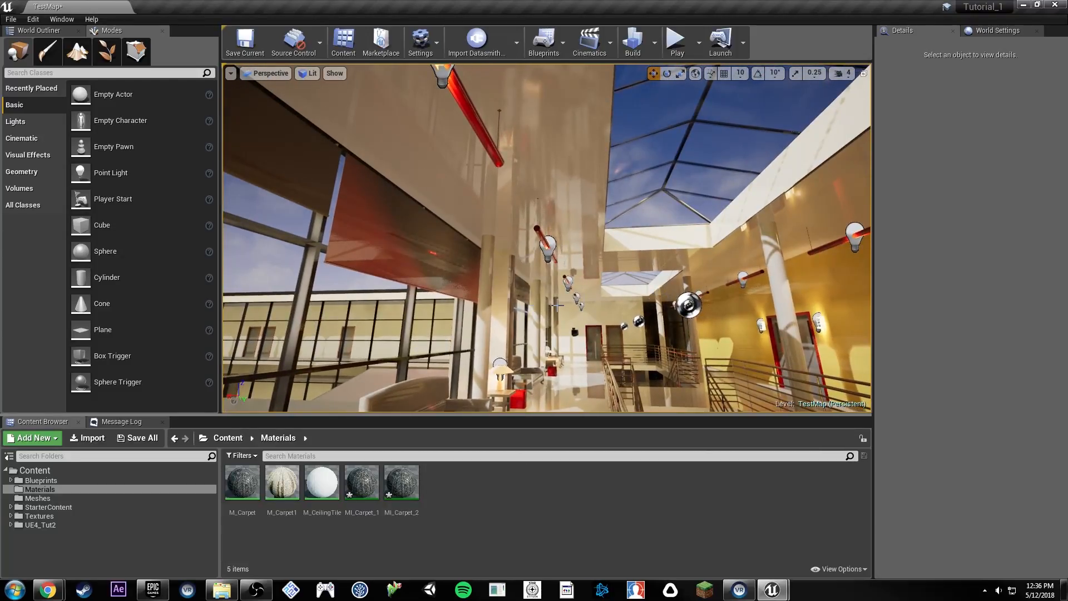
right_click(481, 484)
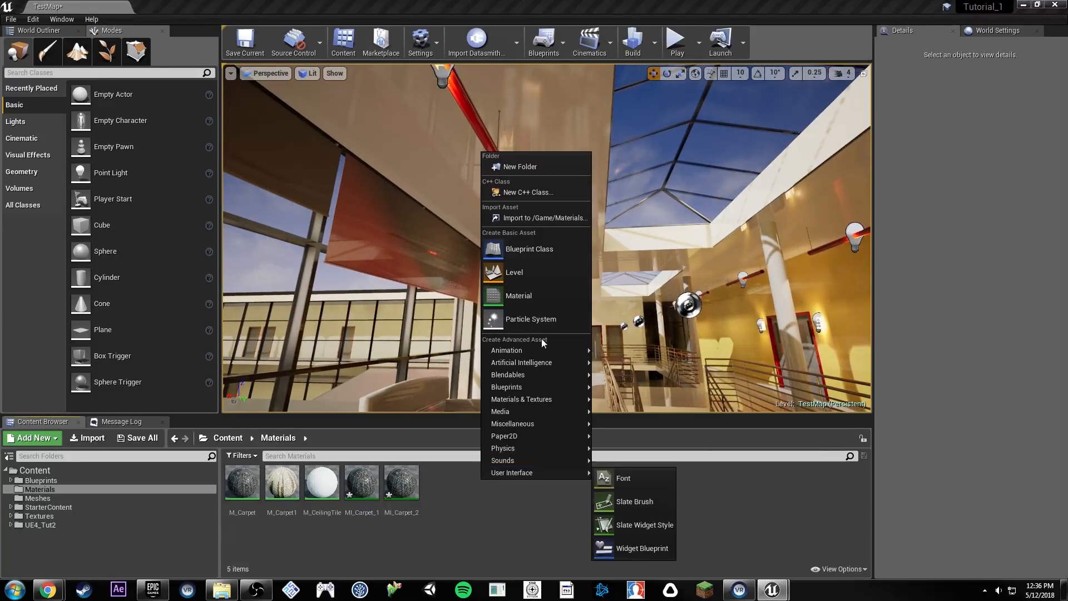
click(552, 295)
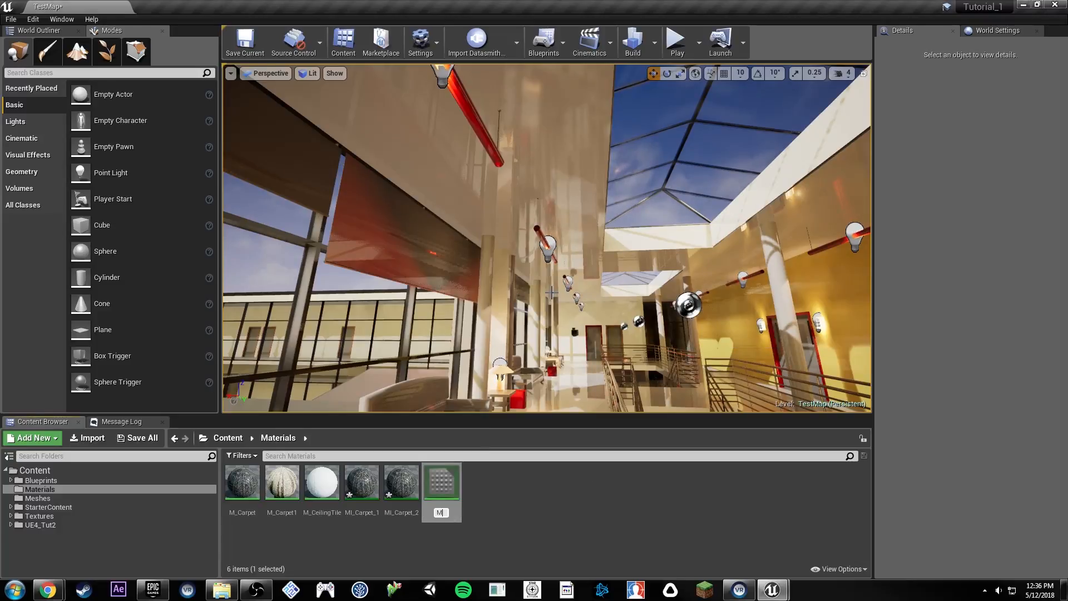
text(M_CeilingTile)
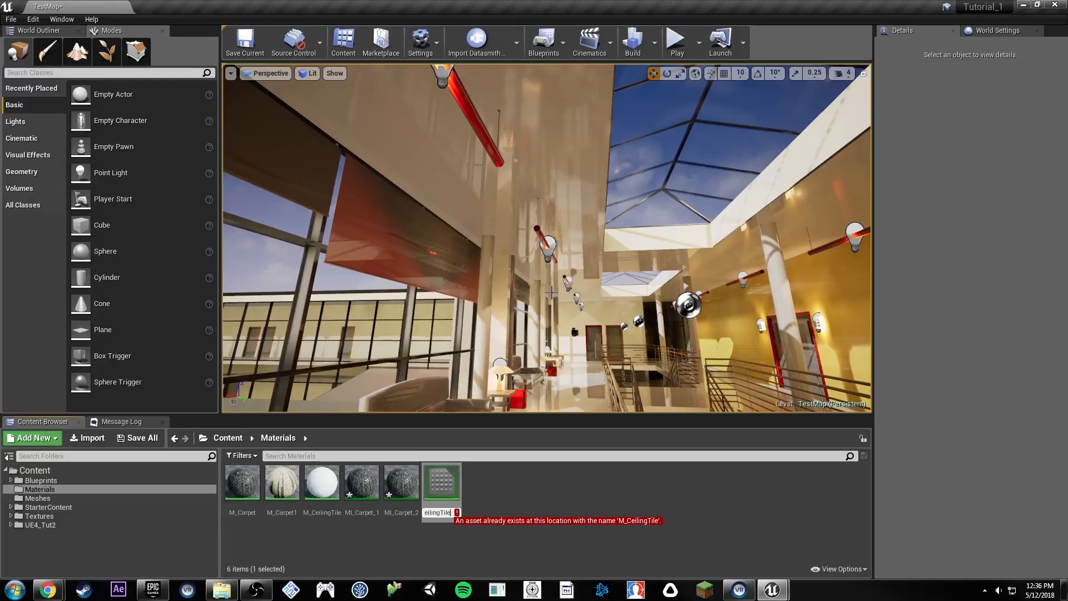
text(_Tut)
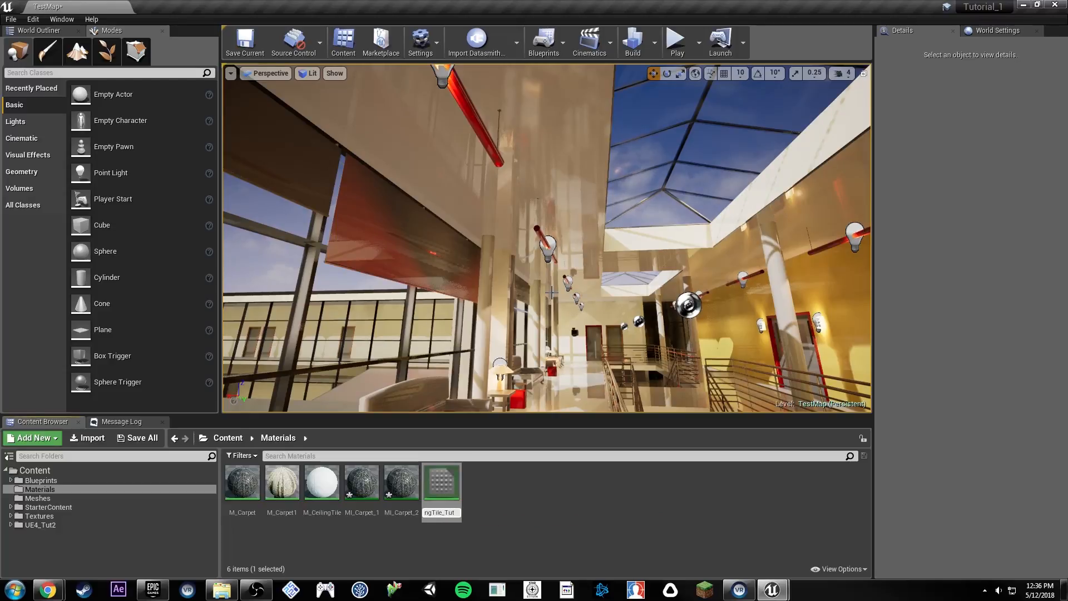
key(Return)
click(11, 19)
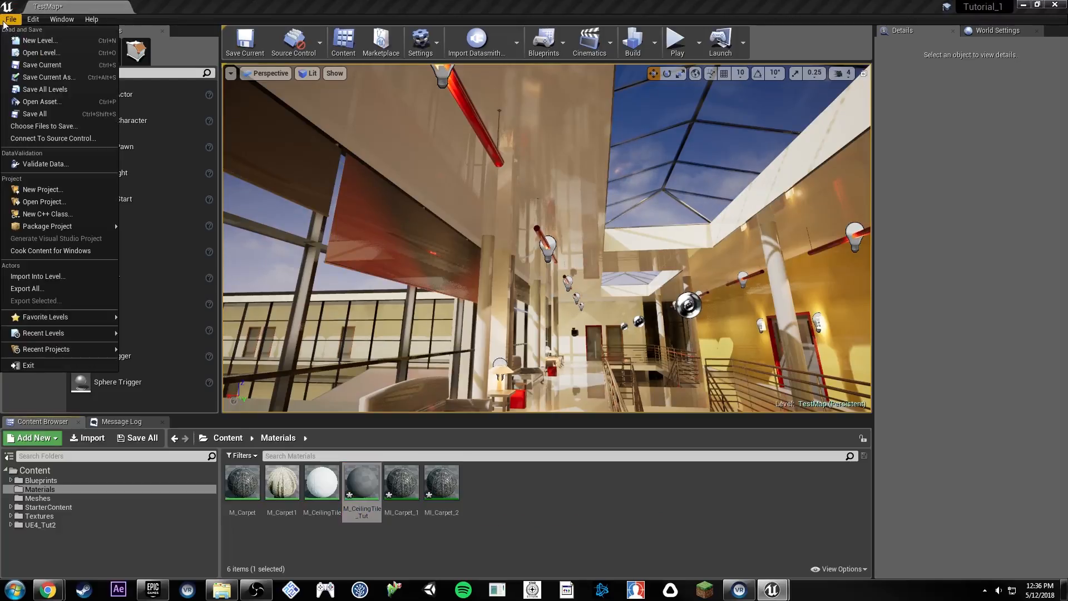
click(56, 119)
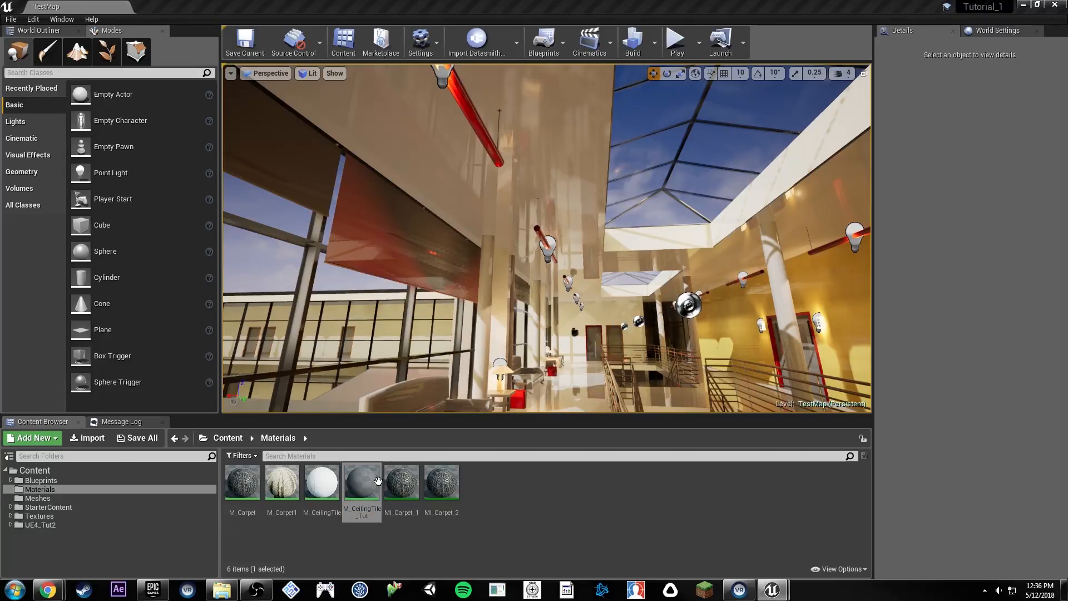
Step: Open M_CeilingTile_Tut, add a Constant node with a value of 1, and connect it to Base Color
double_click(362, 482)
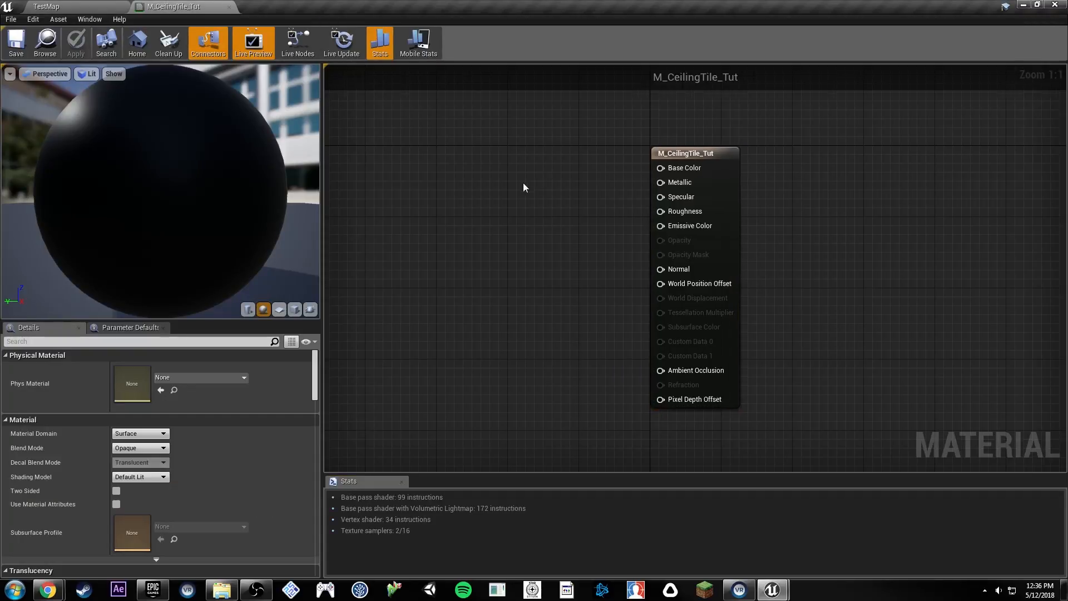
right_drag(524, 187, 662, 205)
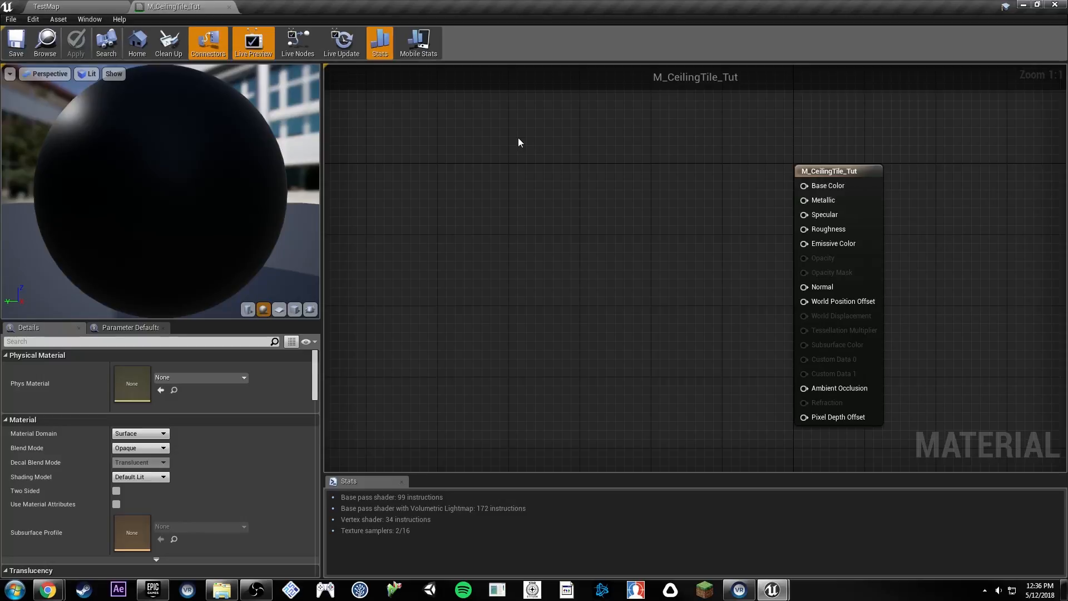
click(509, 151)
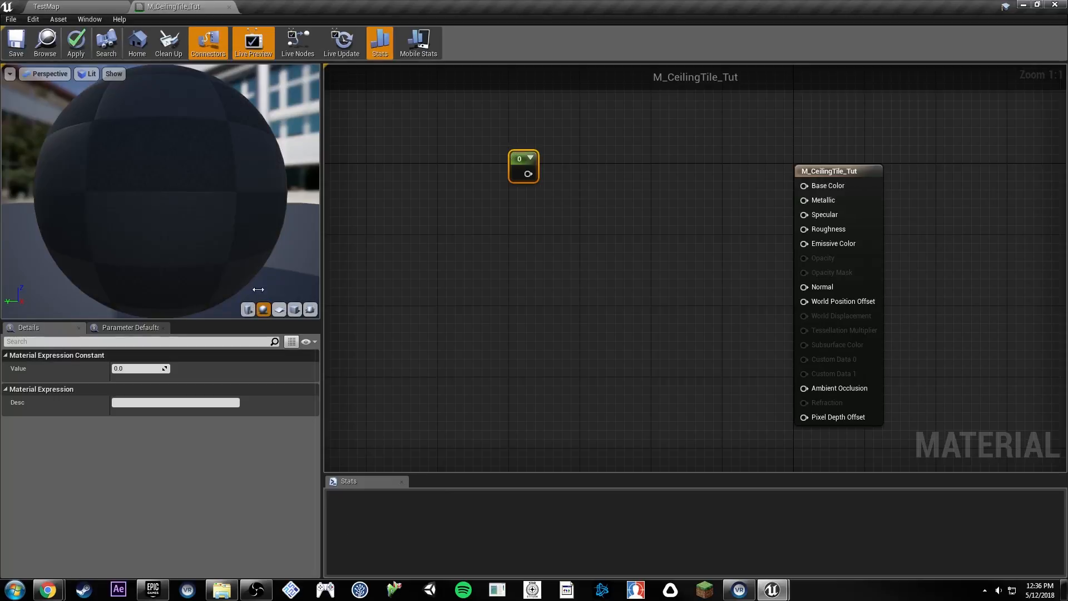
click(137, 364)
text(1)
key(Return)
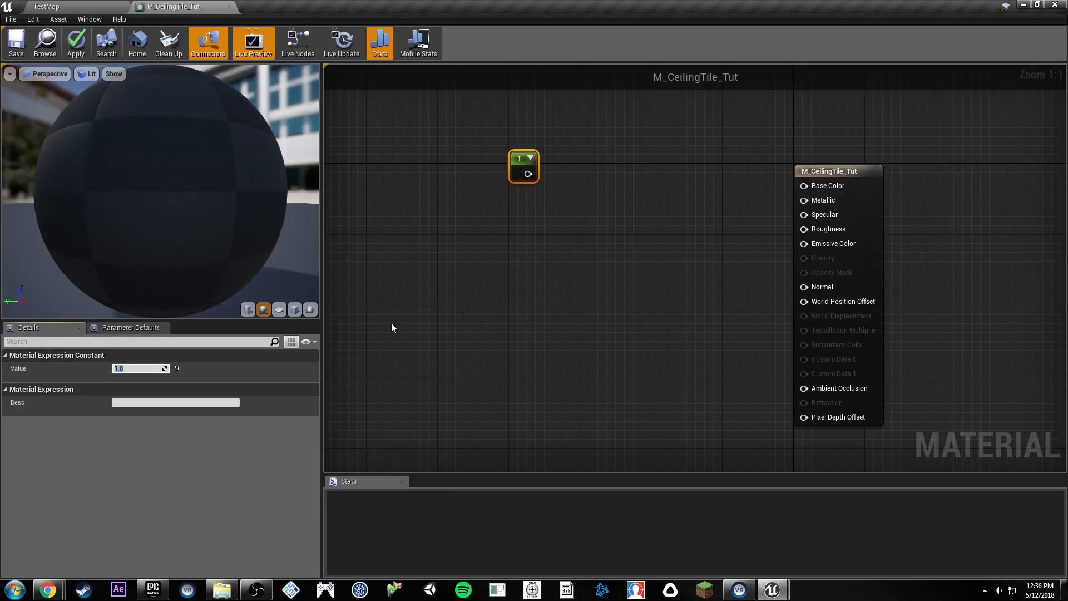
drag(527, 176, 811, 185)
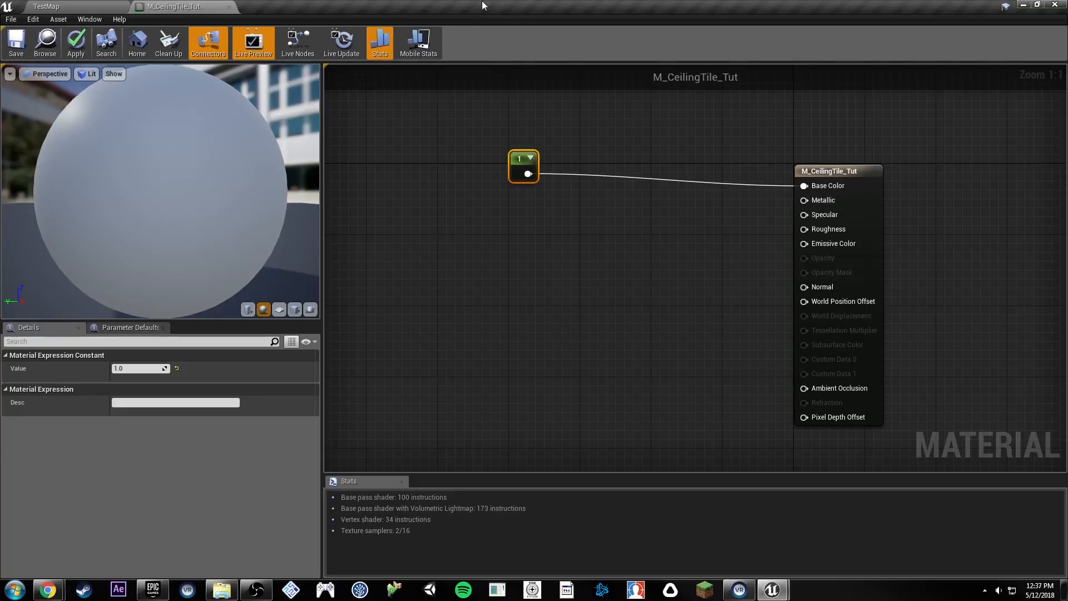
Step: Add the Ceiling_M and Ceiling_N textures from the Textures folder to the M_CeilingTile_Tut graph as texture samples
drag(482, 1, 553, 5)
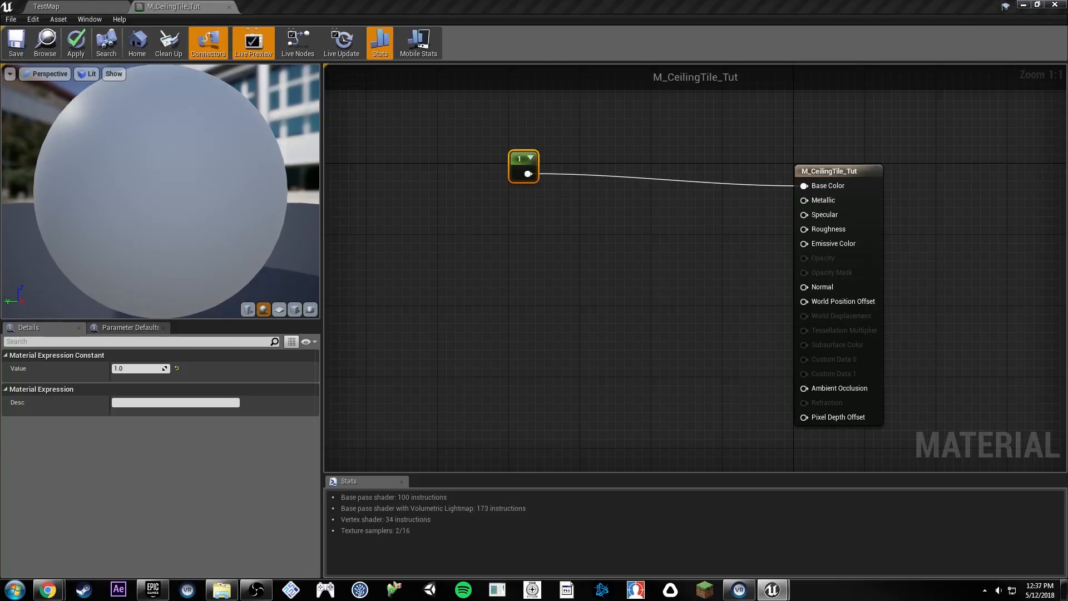
click(53, 7)
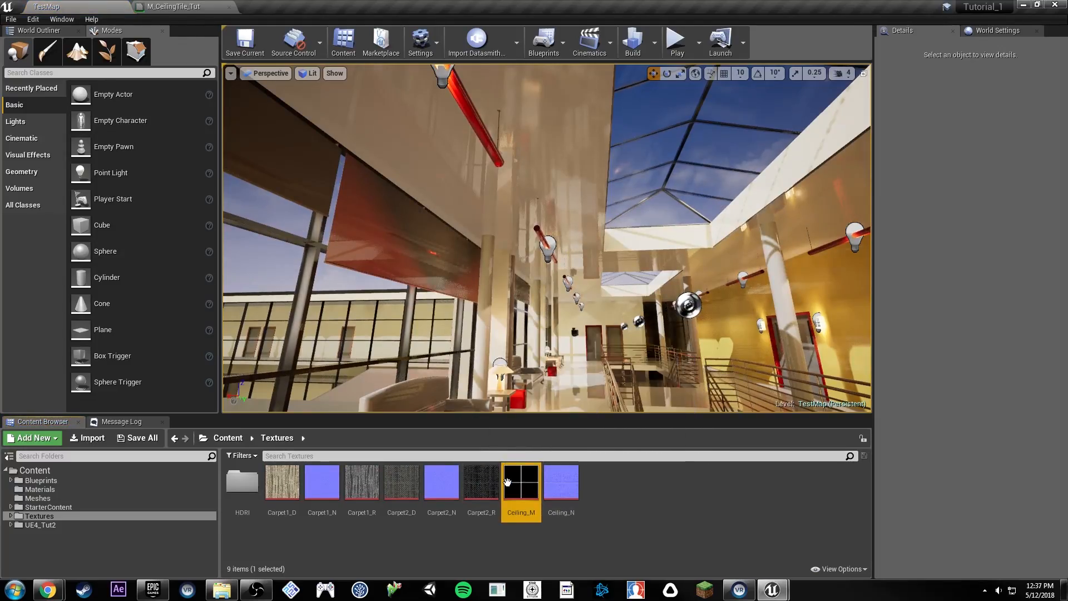
ctrl+click(559, 483)
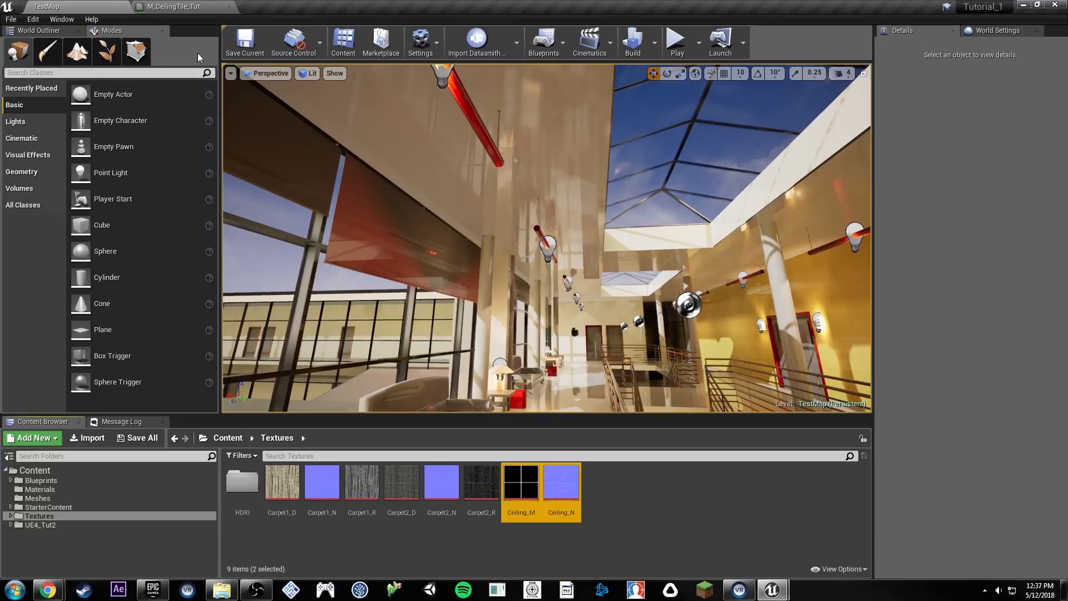
drag(191, 6, 592, 127)
drag(559, 484, 754, 266)
Step: Maximize the M_CeilingTile_Tut editor window and place the Ceiling_N sample below the Ceiling_M sample in the graph
drag(812, 129, 724, 2)
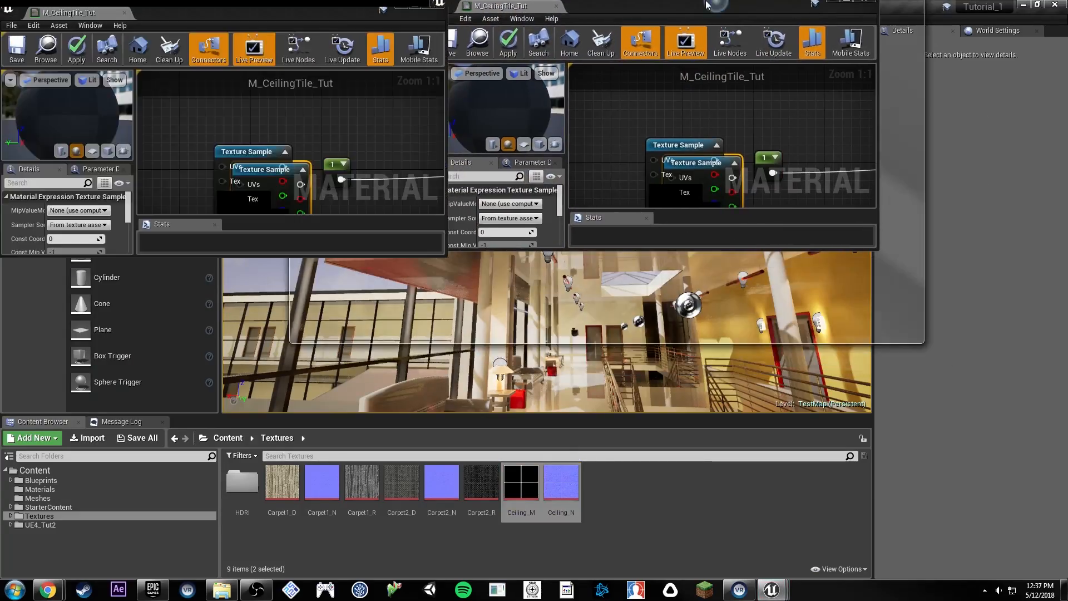
click(588, 263)
drag(446, 253, 562, 423)
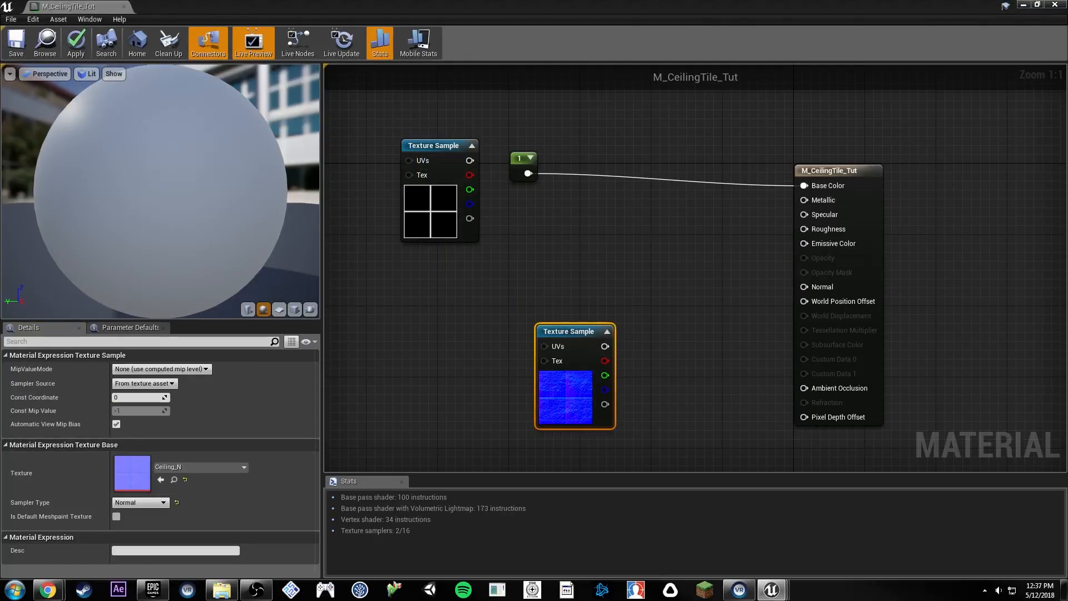
Step: Open the Ceiling_N texture, examine its surface detail and tile seams, and close its texture editor
drag(648, 102, 438, 11)
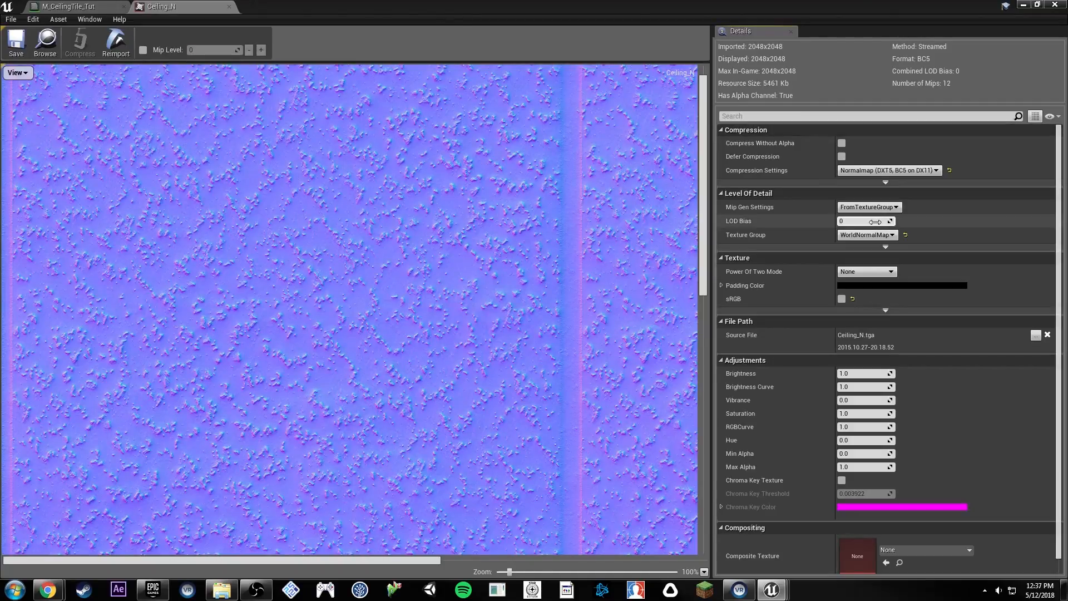
scroll(492, 223, down, 2)
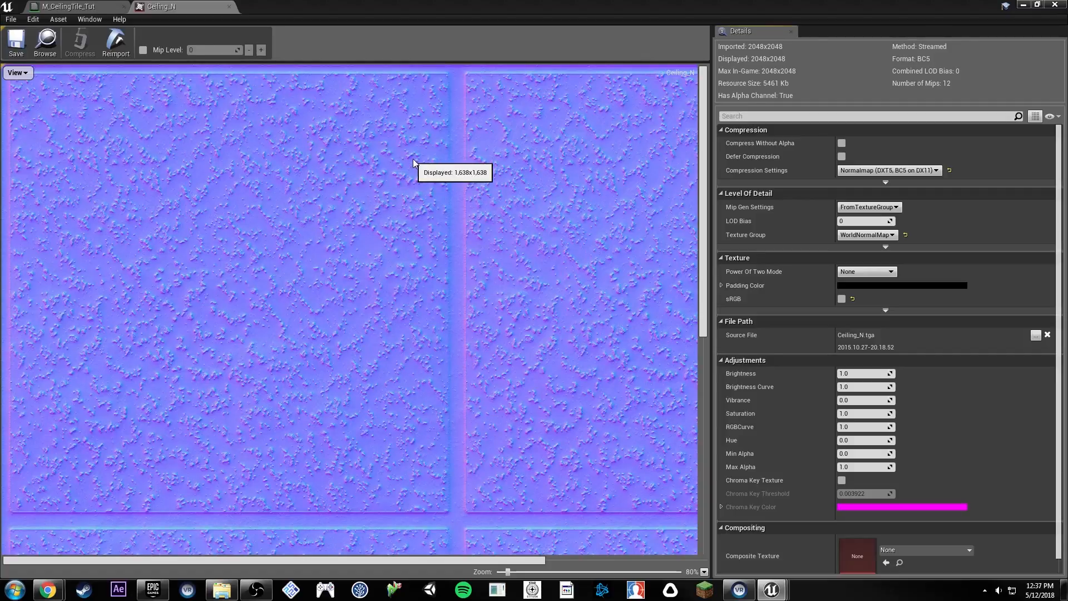
click(229, 6)
Step: Place the Ceiling_M sample between the Constant and the Ceiling_N sample, and examine the full Ceiling_M texture
drag(431, 231, 556, 292)
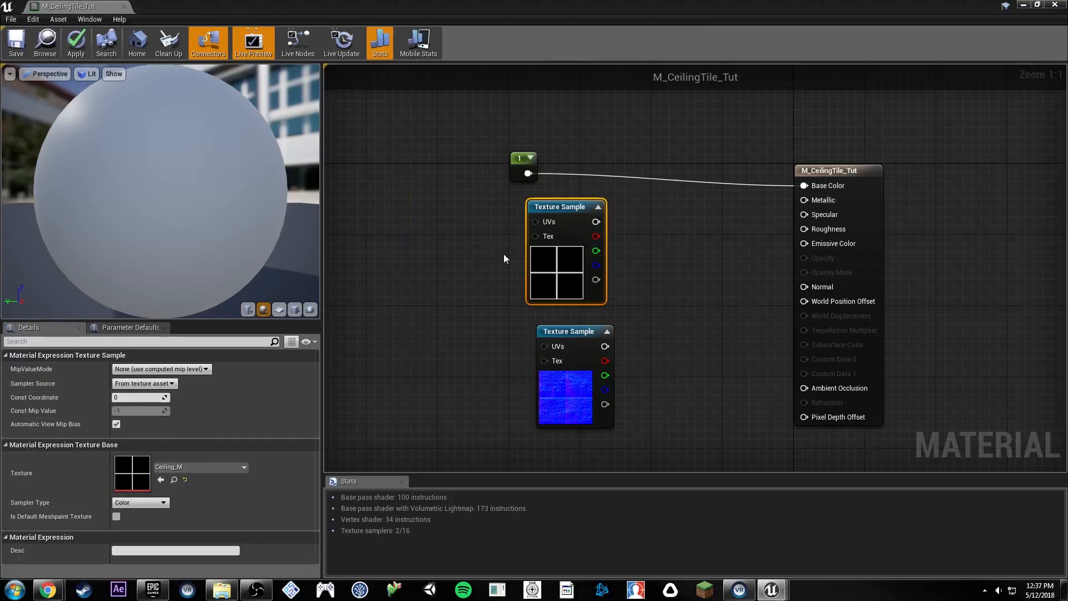
drag(1067, 126, 482, 6)
scroll(465, 210, down, 2)
scroll(461, 220, down, 2)
scroll(390, 278, up, 2)
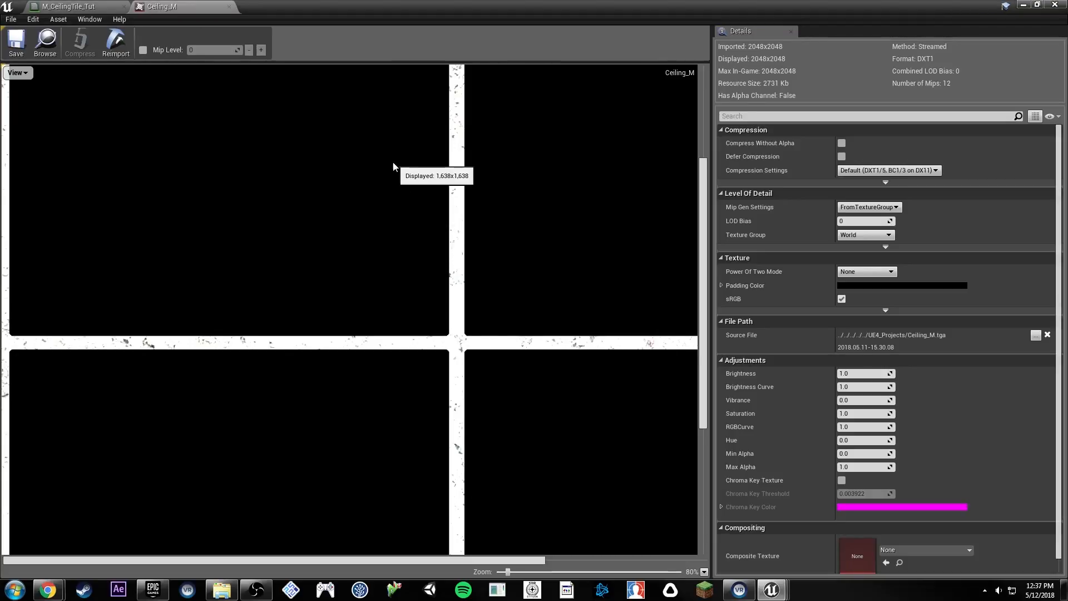
scroll(389, 169, down, 2)
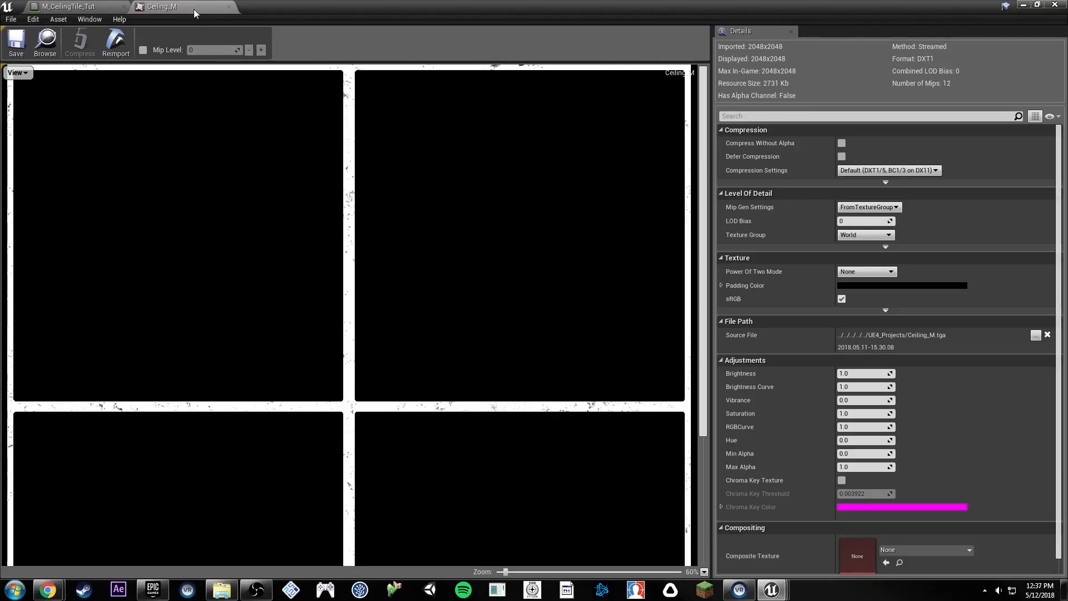
click(229, 7)
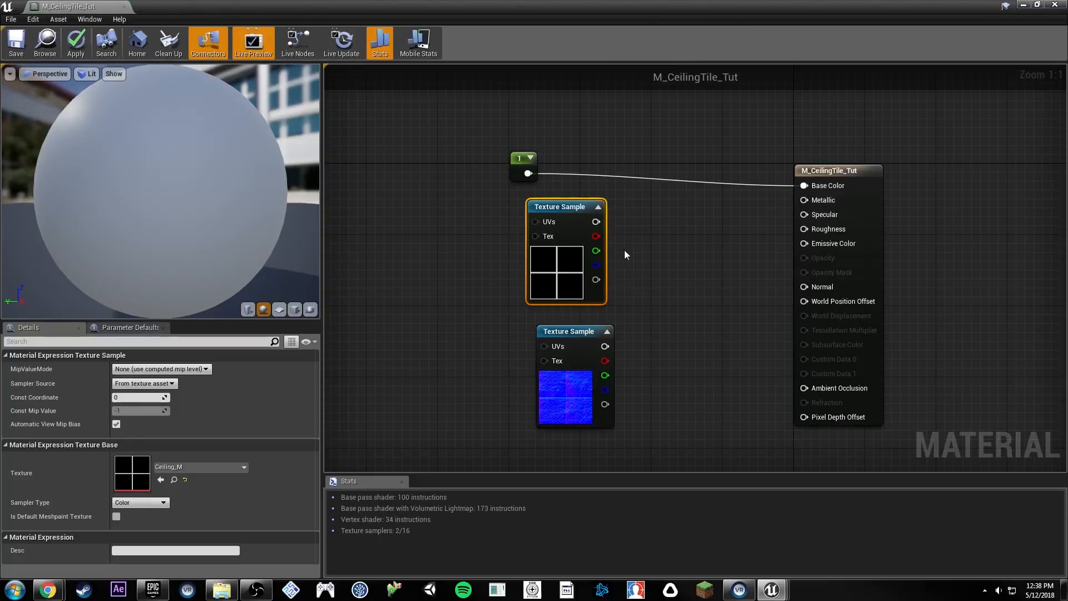
Step: Align the Ceiling_N sample beneath the Ceiling_M sample and connect Ceiling_M's red output to Metallic
drag(562, 391, 543, 399)
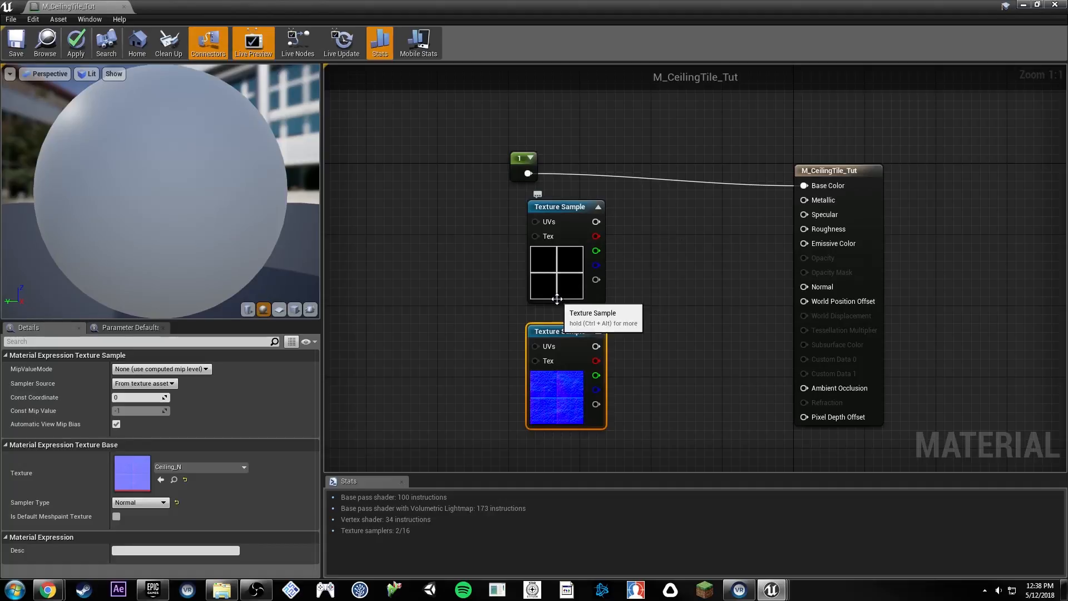
drag(595, 221, 812, 205)
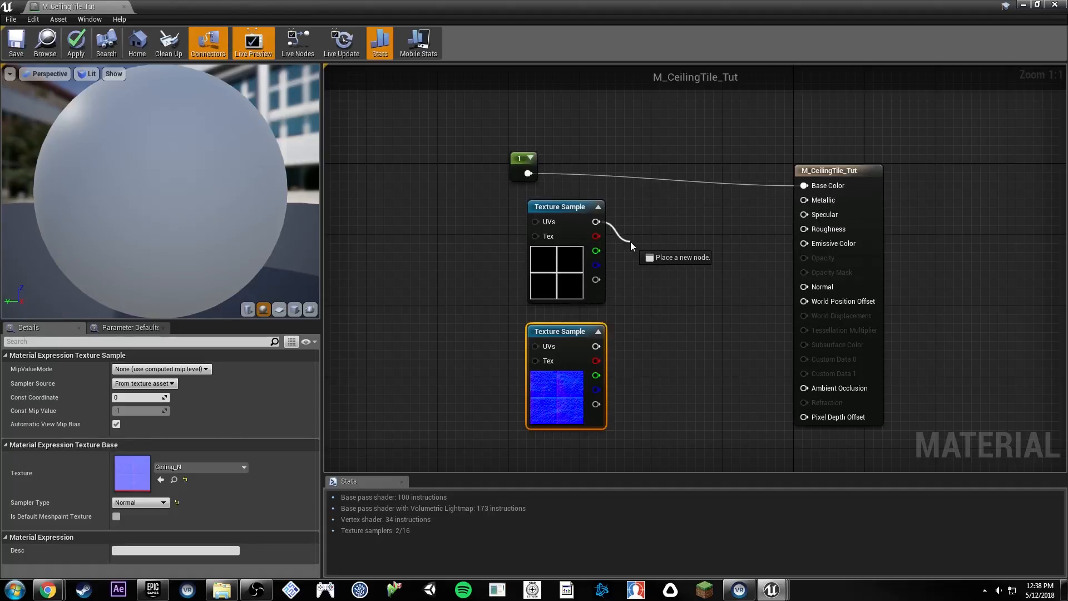
drag(630, 242, 807, 199)
click(573, 286)
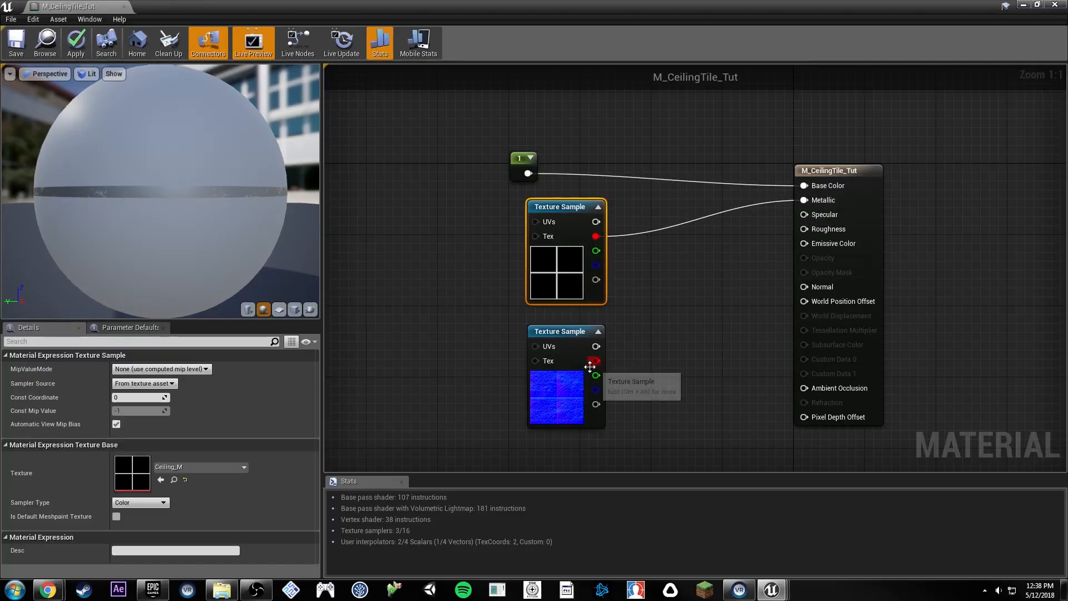
Step: Connect the Ceiling_N sample's RGB output to Normal, save the material, and rotate its preview sphere
drag(596, 346, 810, 292)
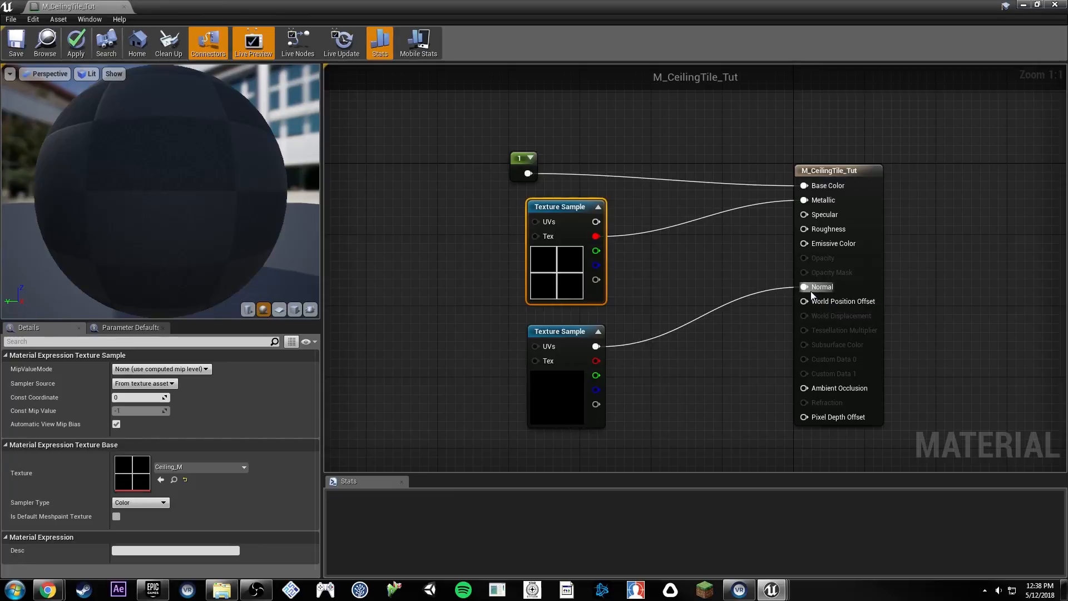
click(16, 44)
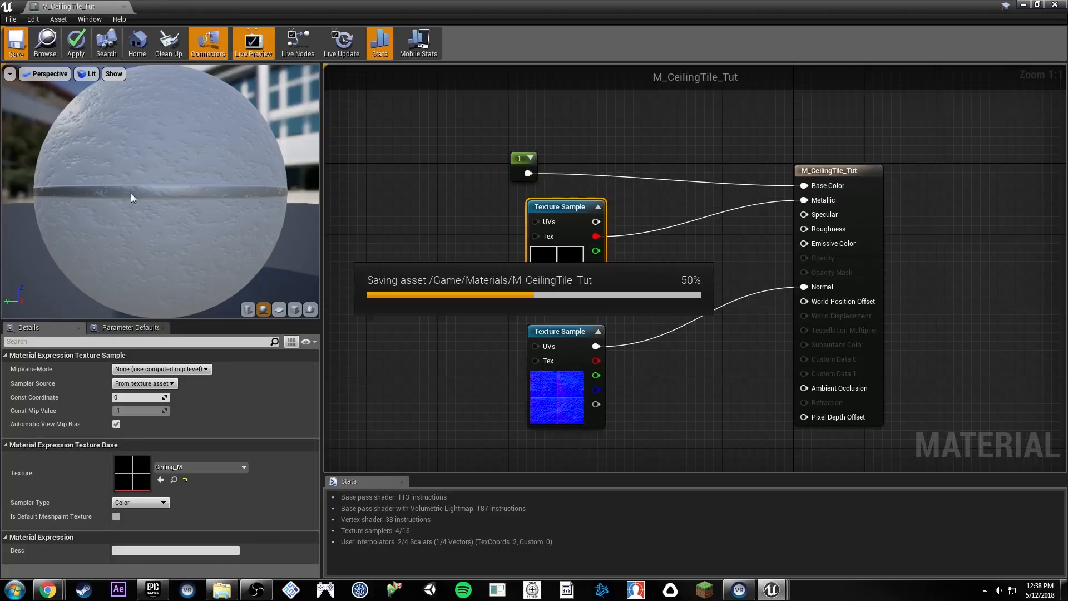
drag(167, 194, 217, 157)
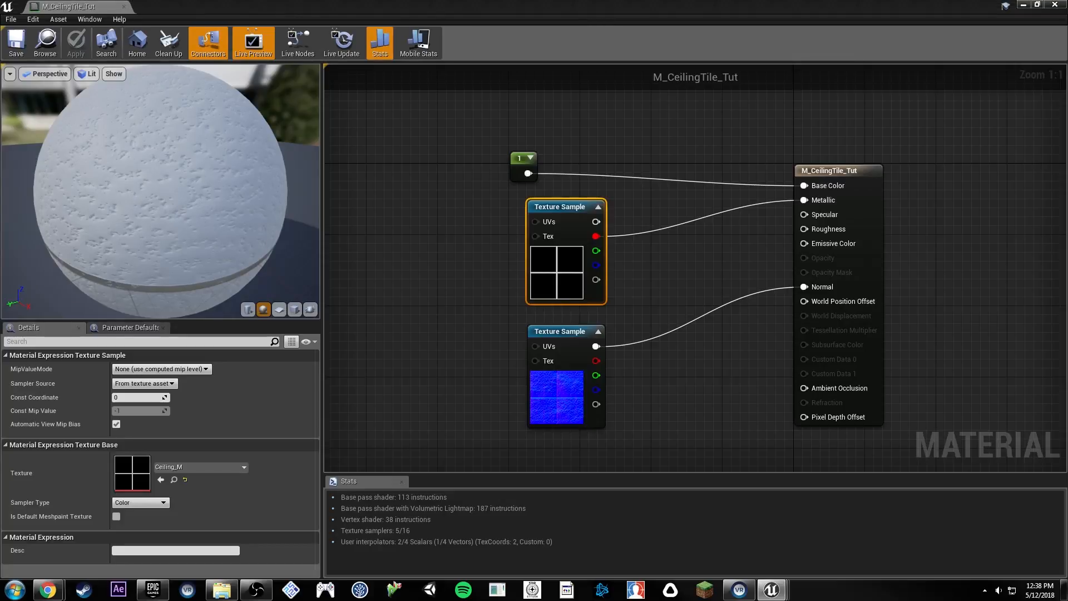
Step: Add a TextureCoordinate node and connect it to the UVs inputs of both texture samples
right_drag(405, 232, 546, 241)
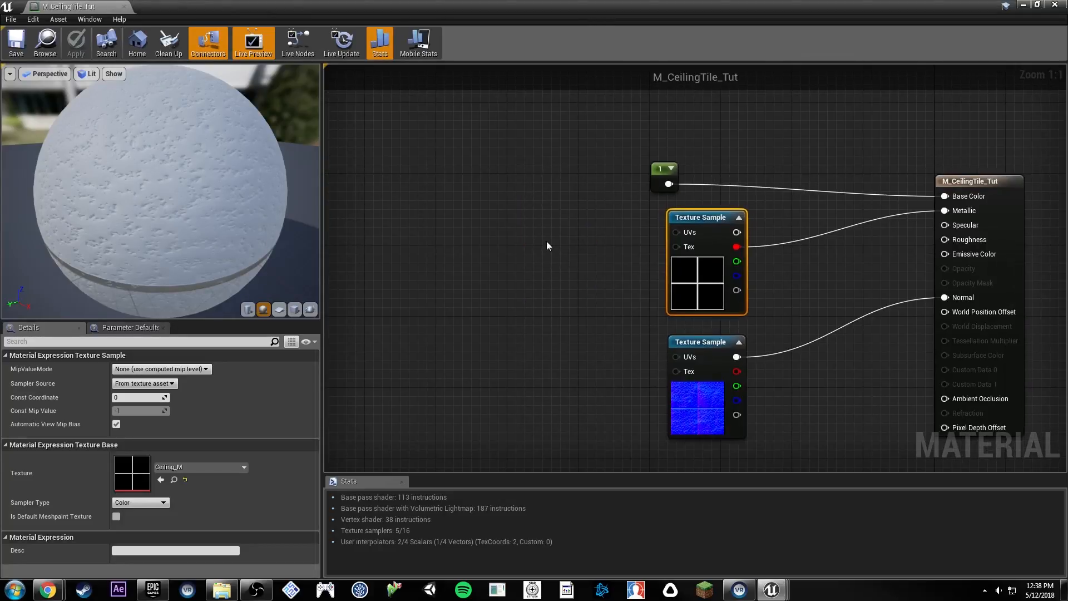
right_click(430, 250)
text(texute)
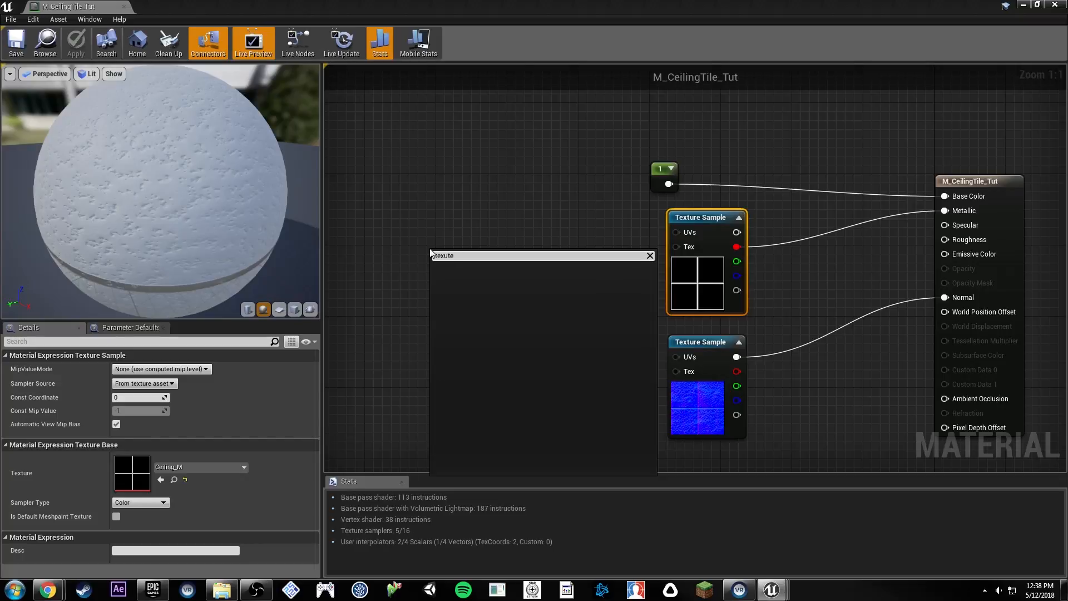
key(BackSpace)
text(coord)
key(Return)
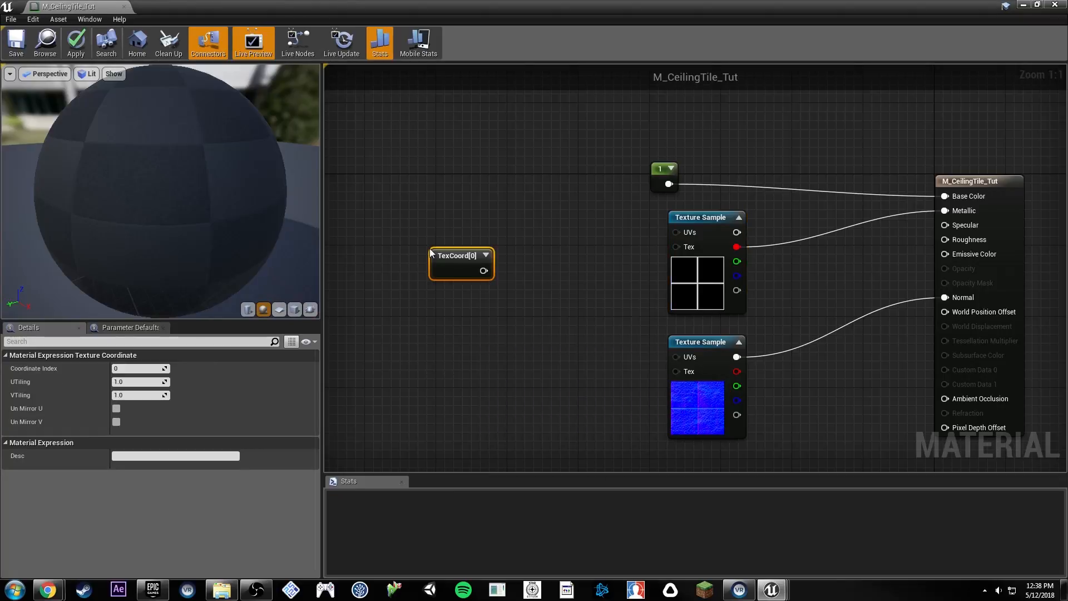
drag(483, 271, 668, 234)
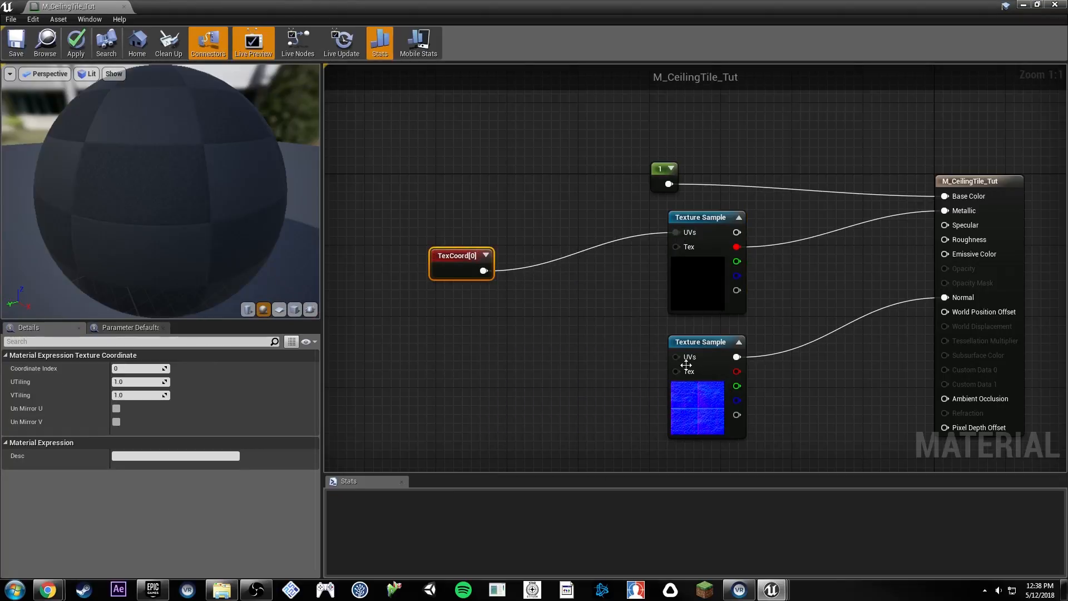
drag(677, 356, 484, 271)
Step: Save M_CeilingTile_Tut and apply it from the Materials folder to the ceiling in the level
drag(417, 7, 593, 149)
click(393, 196)
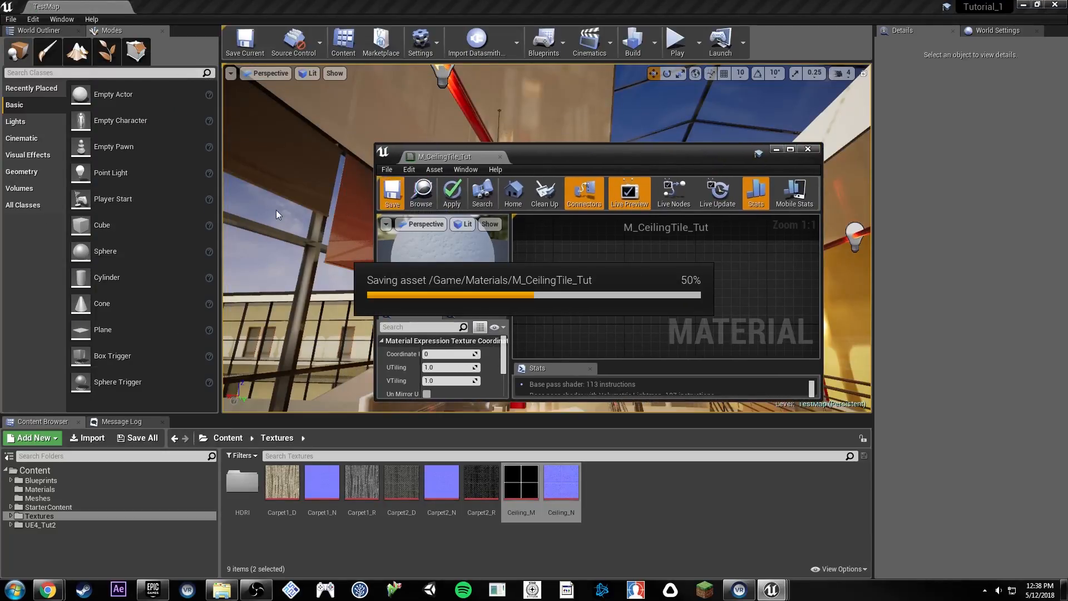
drag(559, 154, 763, 198)
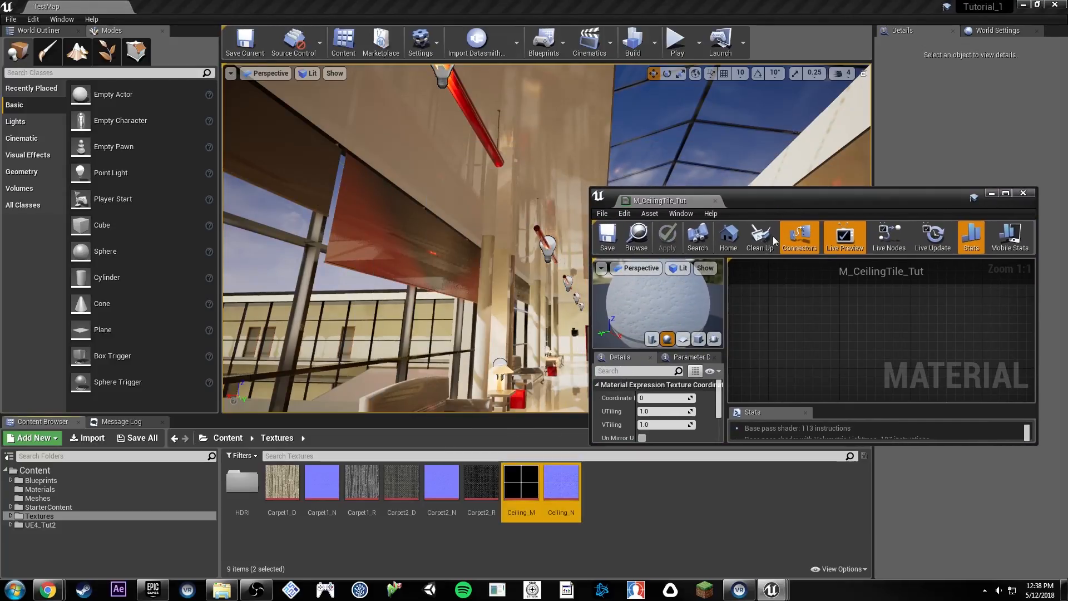
click(102, 489)
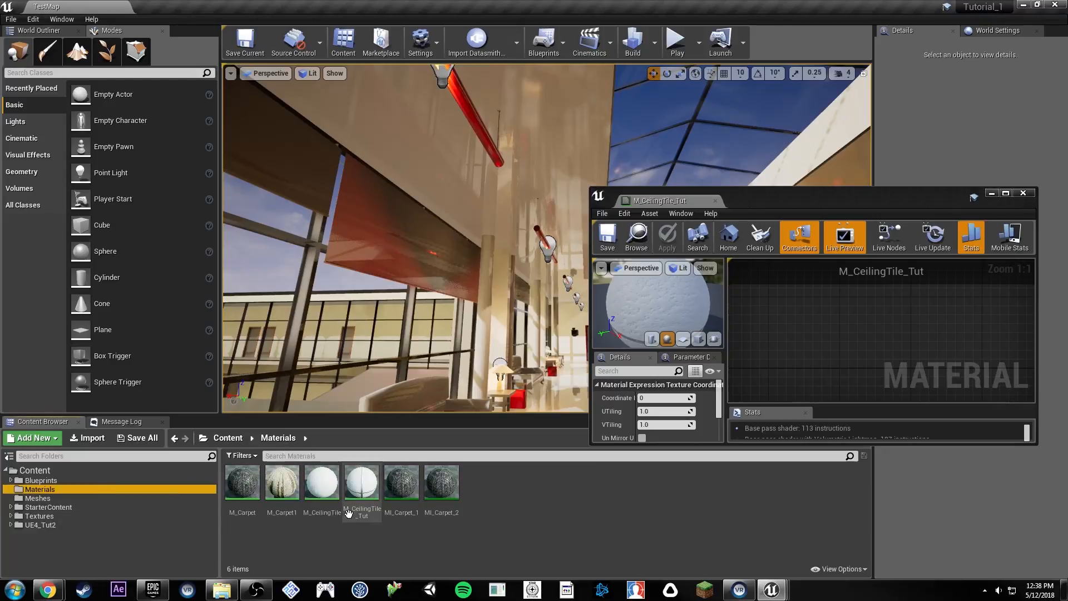
drag(361, 483, 534, 211)
Step: Examine the tile pattern across the ceiling around the skylight and select the furred ceiling mesh
right_drag(534, 212, 503, 223)
key(w)
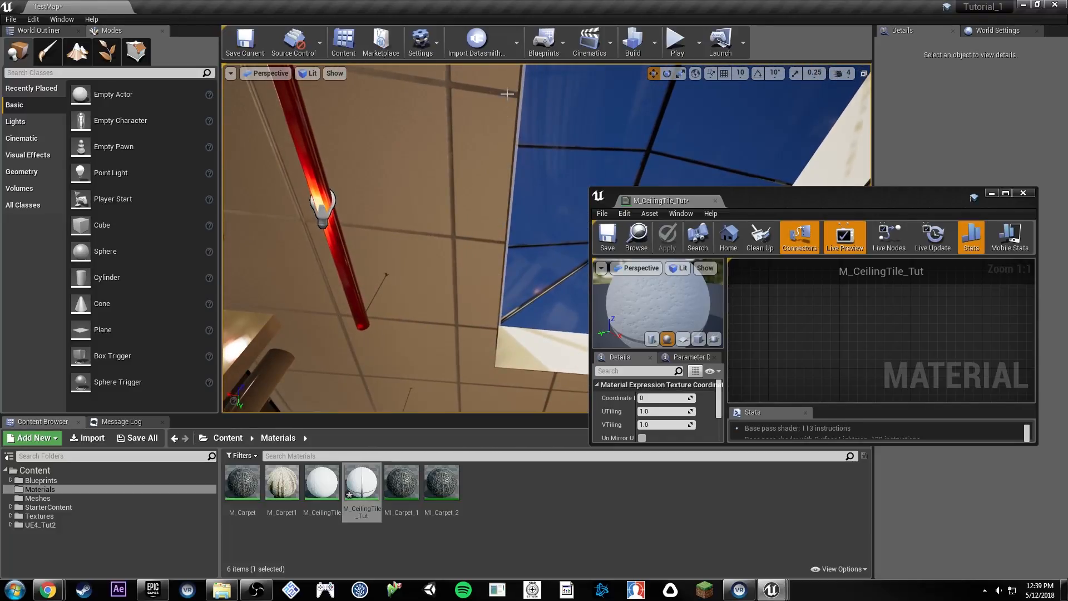
right_drag(507, 94, 469, 166)
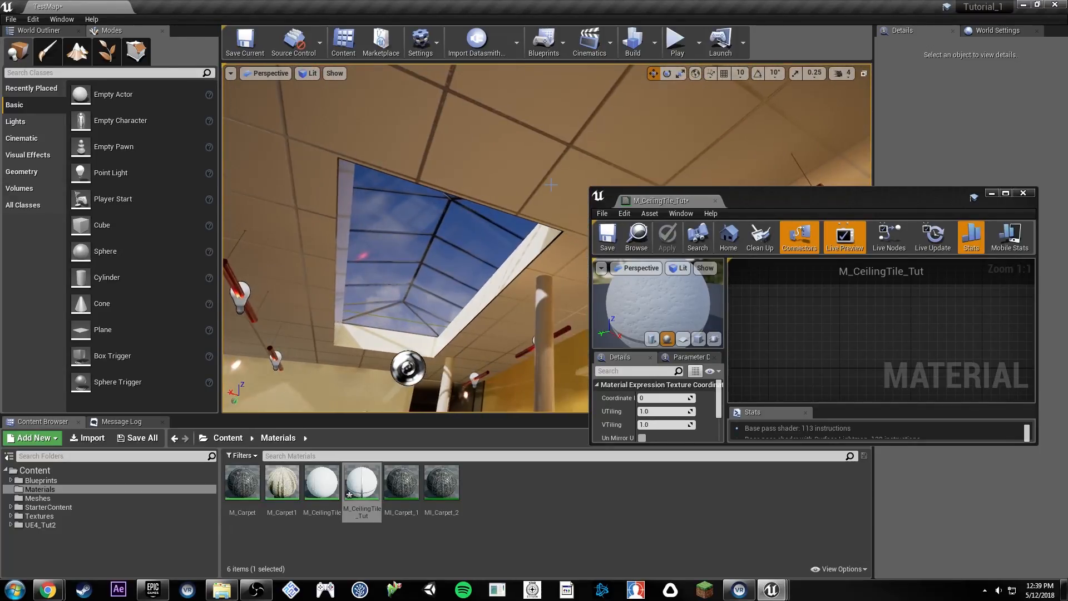
click(547, 180)
right_drag(547, 180, 547, 180)
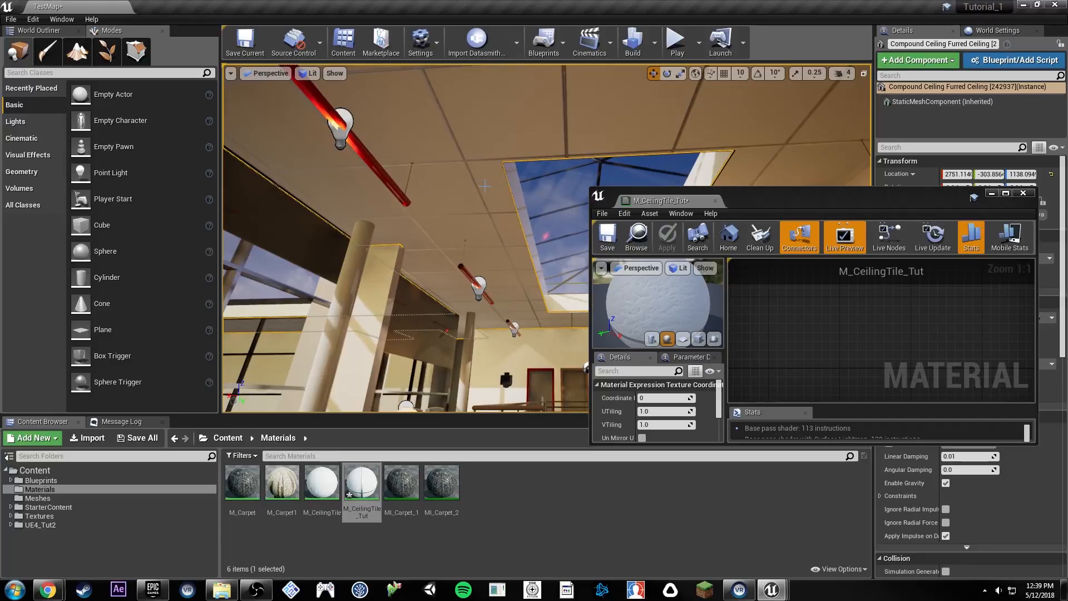
right_drag(473, 177, 420, 163)
Step: Place a Plane below the ceiling, rotate it about -128° on X, and apply M_CeilingTile_Tut to it
drag(420, 163, 417, 192)
key(e)
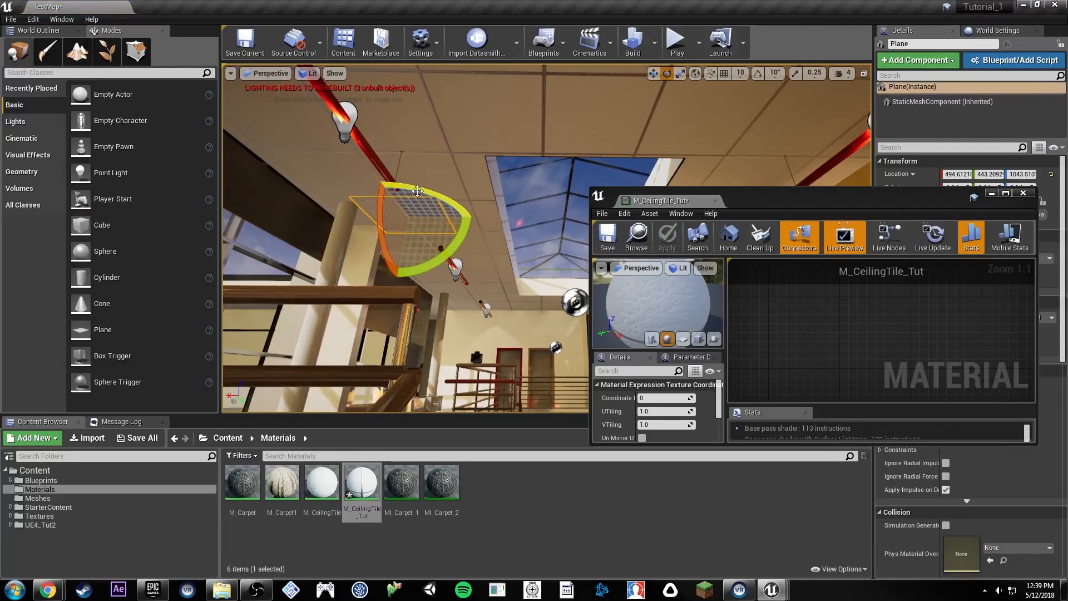
drag(384, 239, 343, 420)
drag(361, 484, 410, 211)
Step: Stretch the plane widely along X and shrink it to an X scale of about 1.52 to test texture stretching
right_drag(410, 211, 505, 185)
key(r)
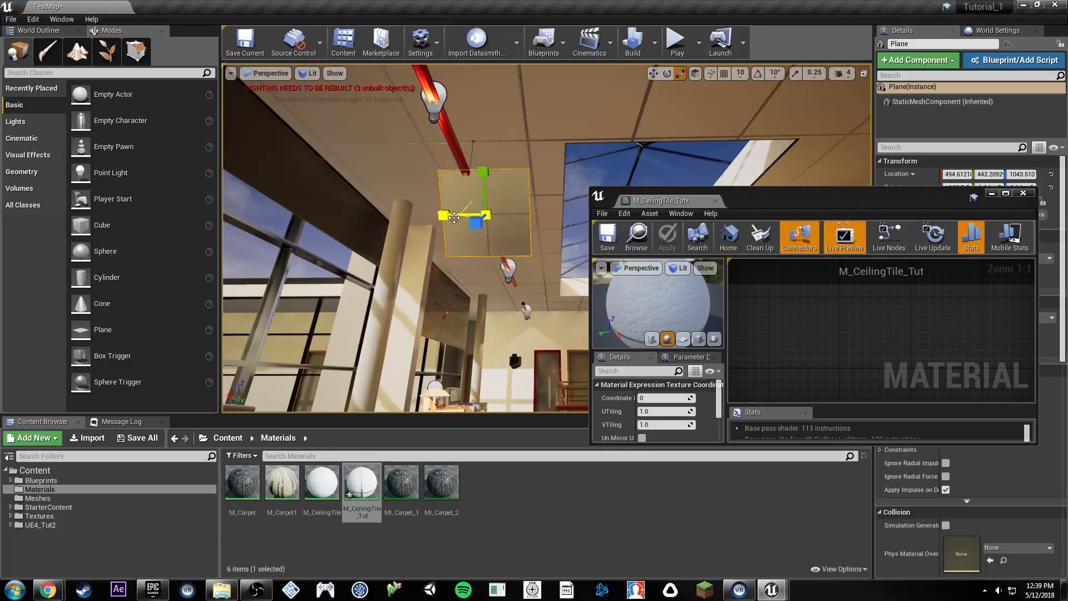
drag(454, 217, 404, 219)
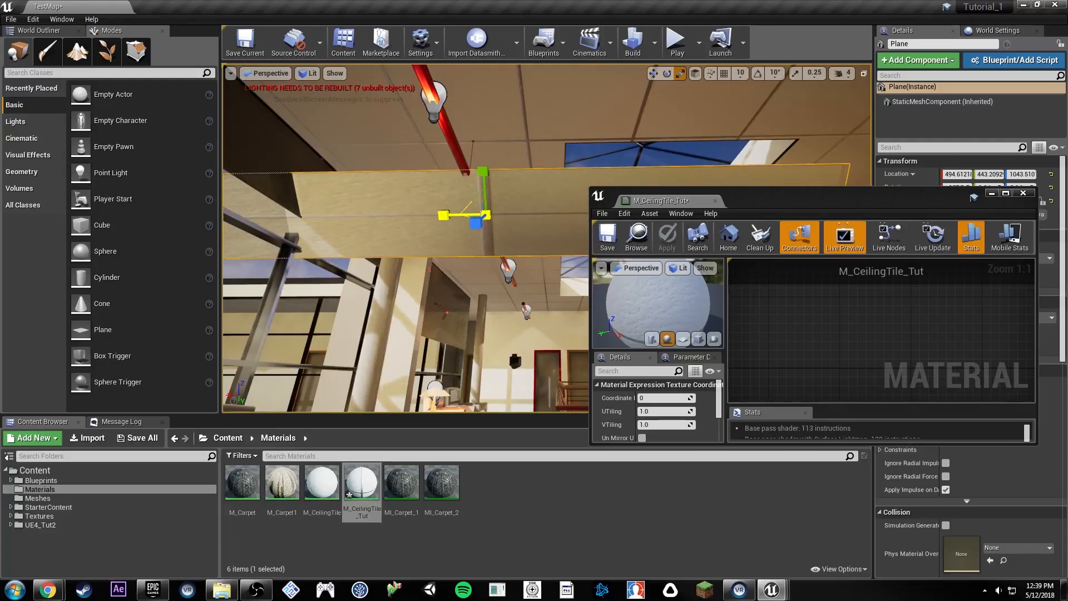
right_drag(478, 197, 453, 184)
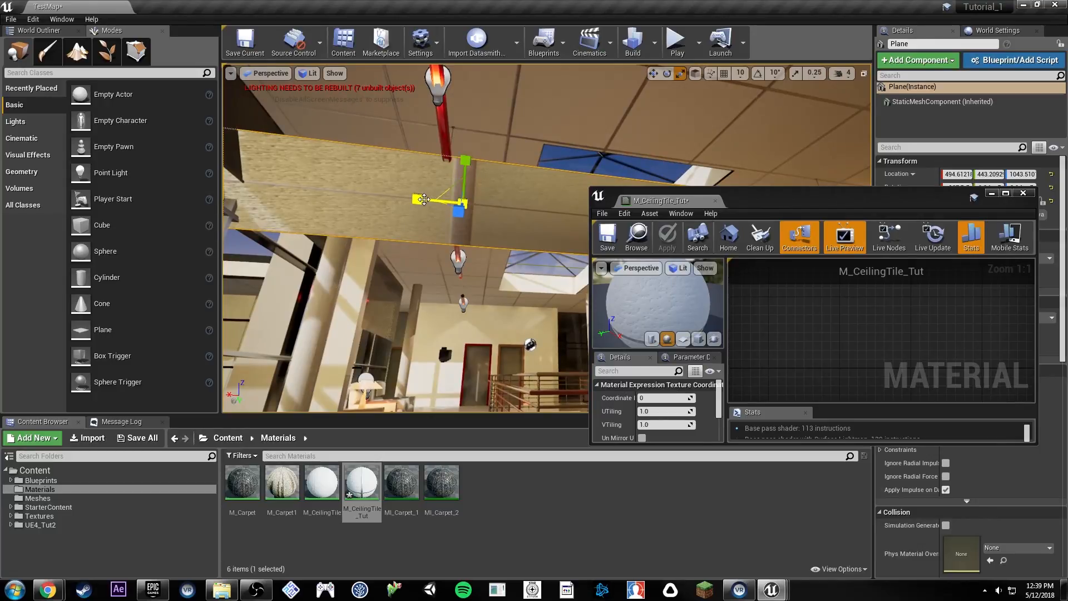
mouse_move(417, 199)
mouse_down()
mouse_move(440, 198)
mouse_move(414, 183)
mouse_up()
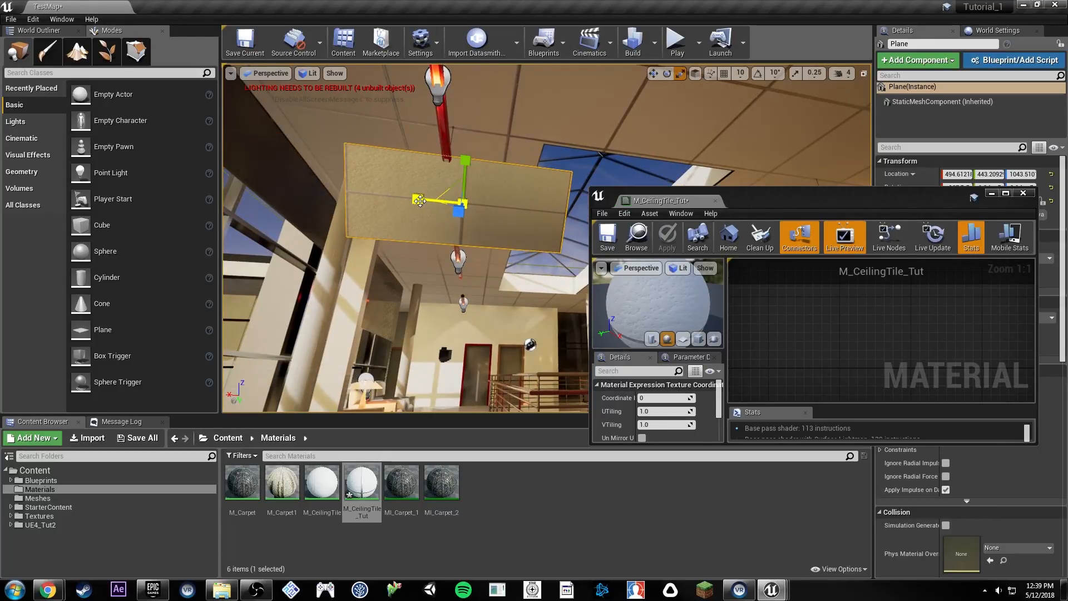
key(e)
key(r)
drag(421, 198, 417, 199)
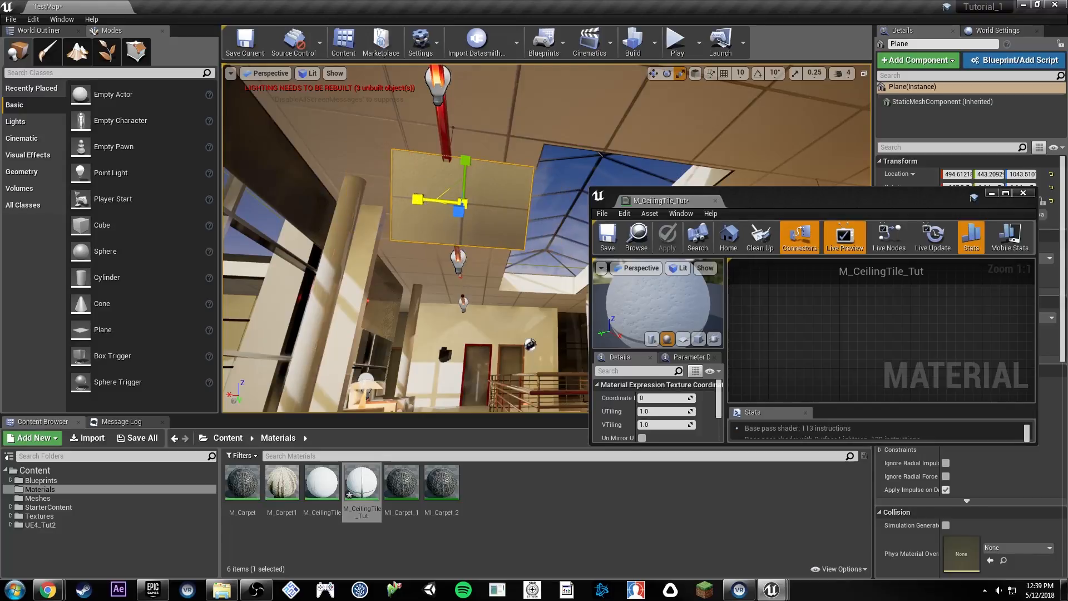
Step: Set the plane's X scale to 1.0 and inspect its tile pattern up close
drag(829, 197, 743, 275)
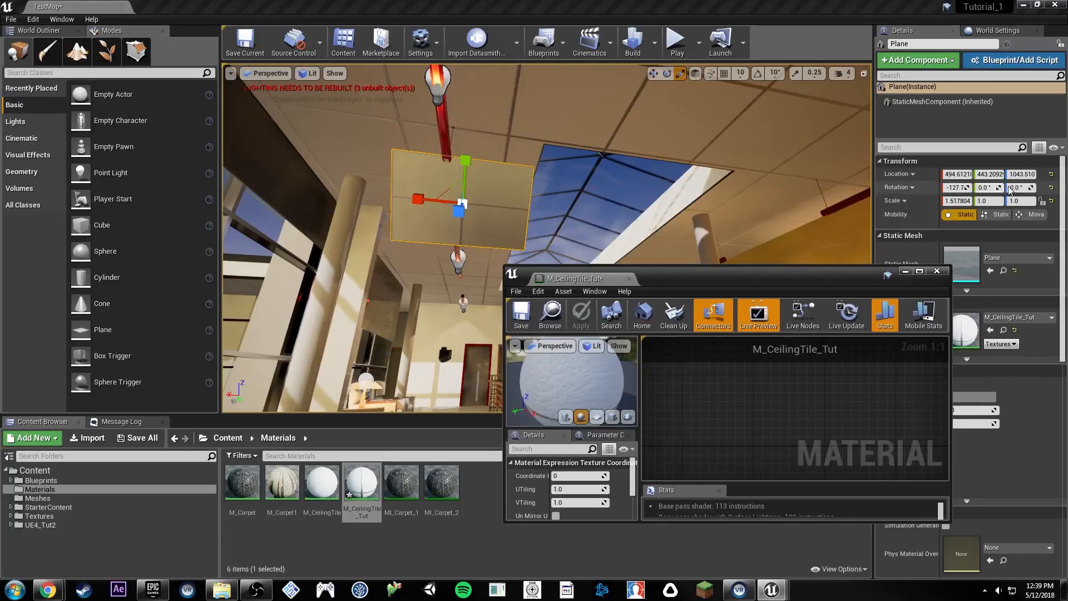
click(956, 203)
key(Return)
right_drag(607, 166, 620, 125)
key(w)
key(a)
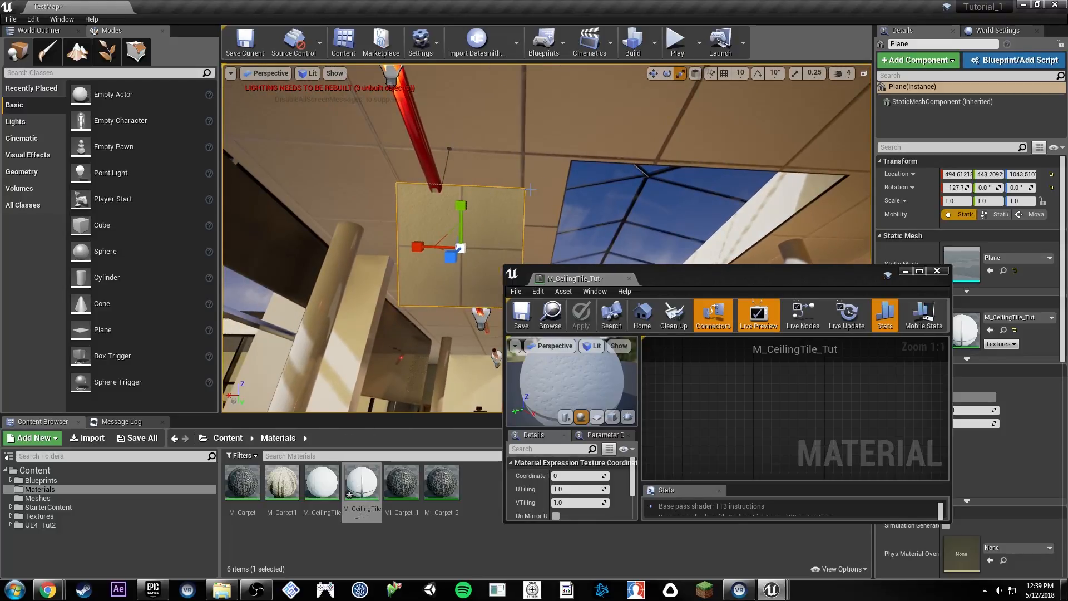
right_drag(531, 190, 537, 189)
key(w)
Step: Delete the TexCoord node from the M_CeilingTile_Tut graph and add an Absolute World Position node
drag(700, 280, 629, 3)
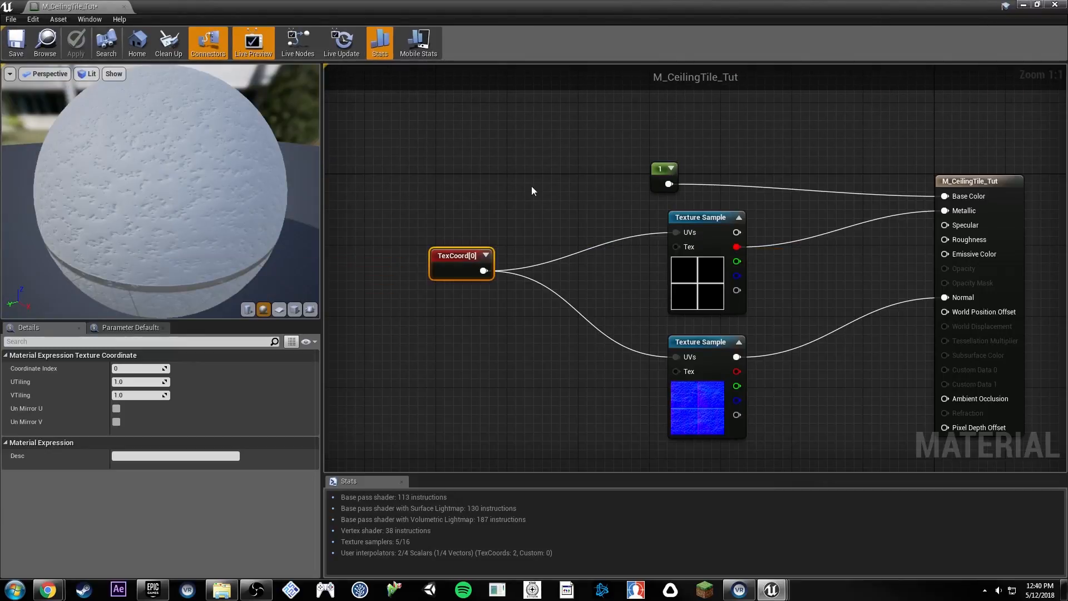
drag(466, 250, 410, 256)
right_drag(489, 218, 652, 203)
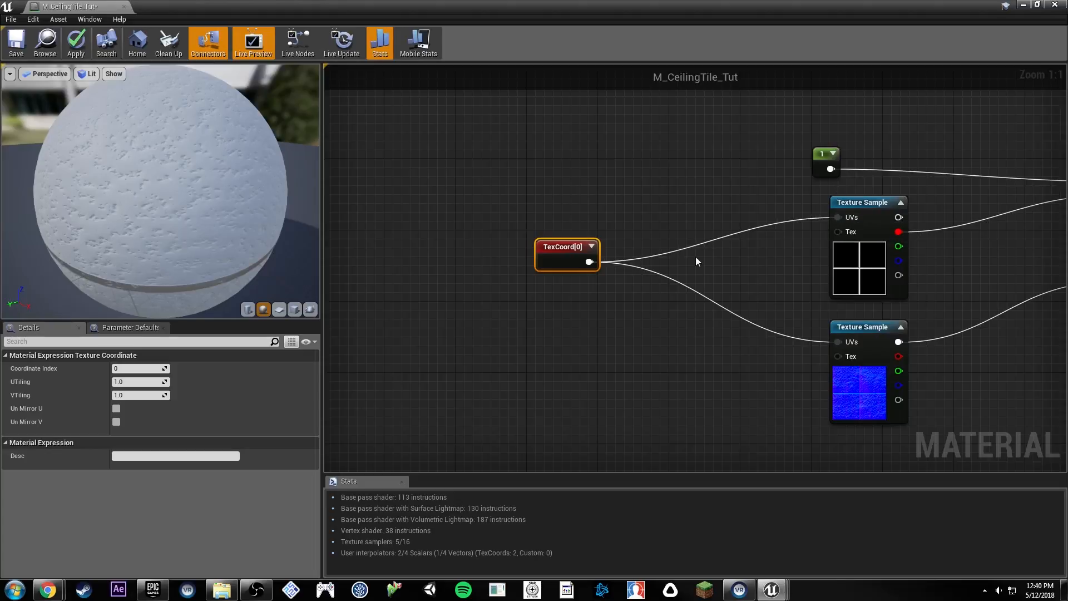
key(Delete)
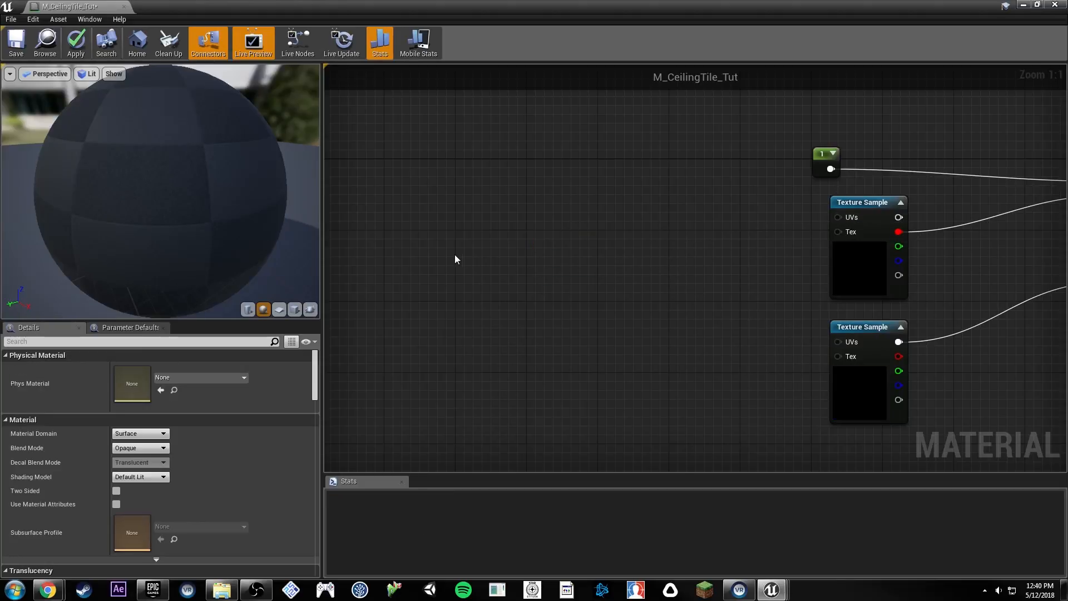
right_click(455, 256)
text(worl)
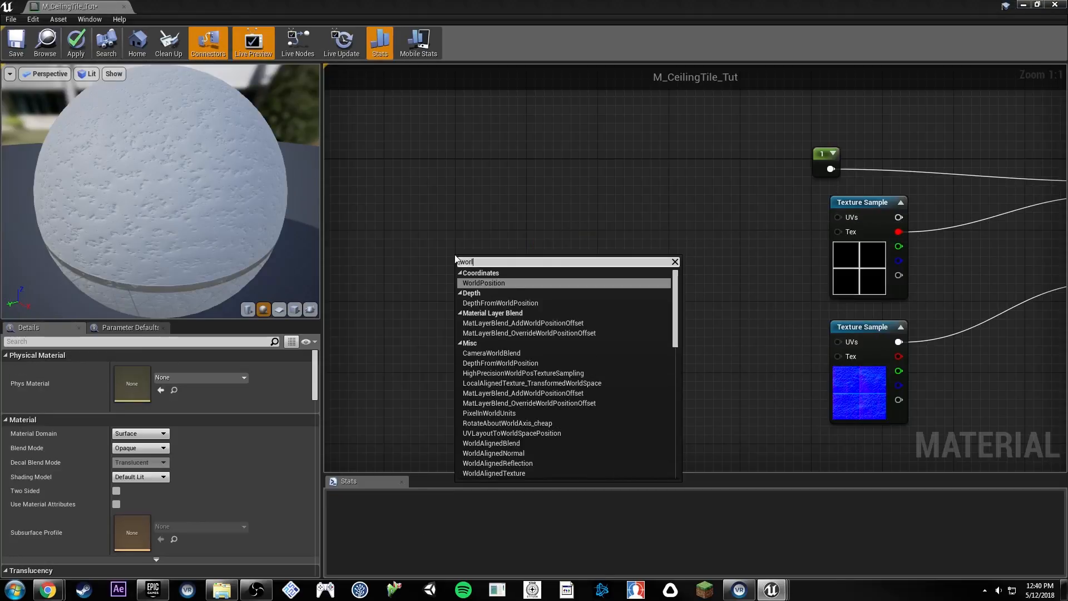
key(Return)
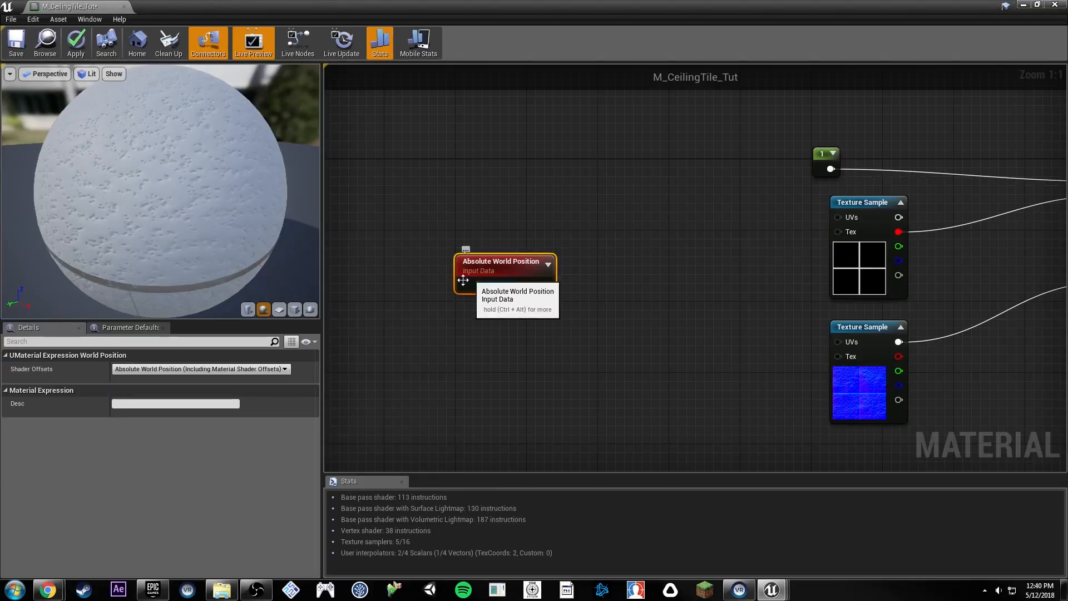
Step: Check the Absolute World Position node's shader offset options and preview, and move the node farther from the texture samples
click(213, 369)
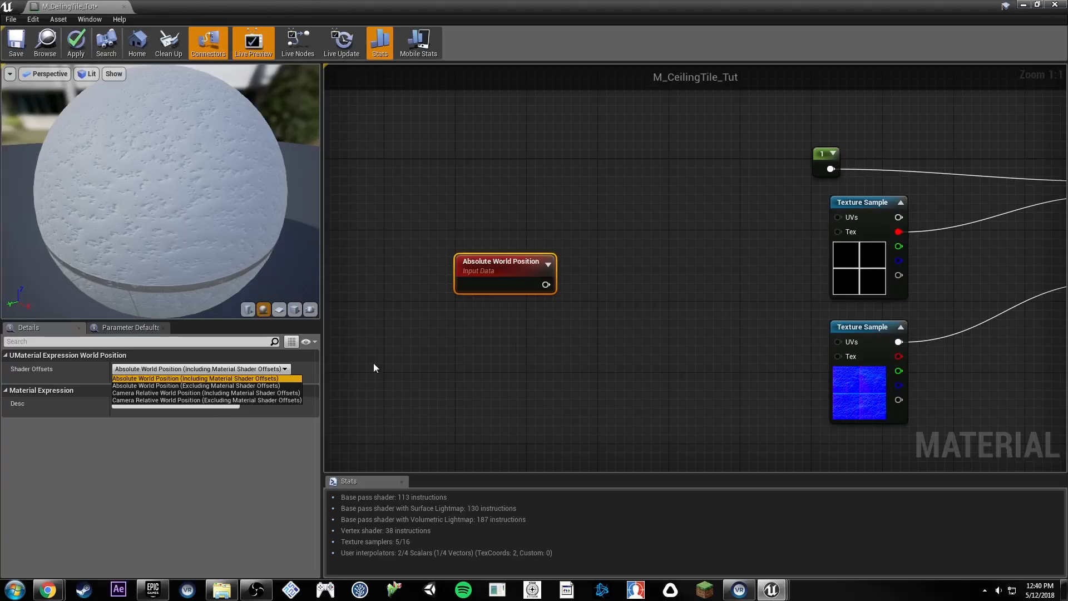
click(562, 330)
click(562, 329)
drag(491, 275, 456, 241)
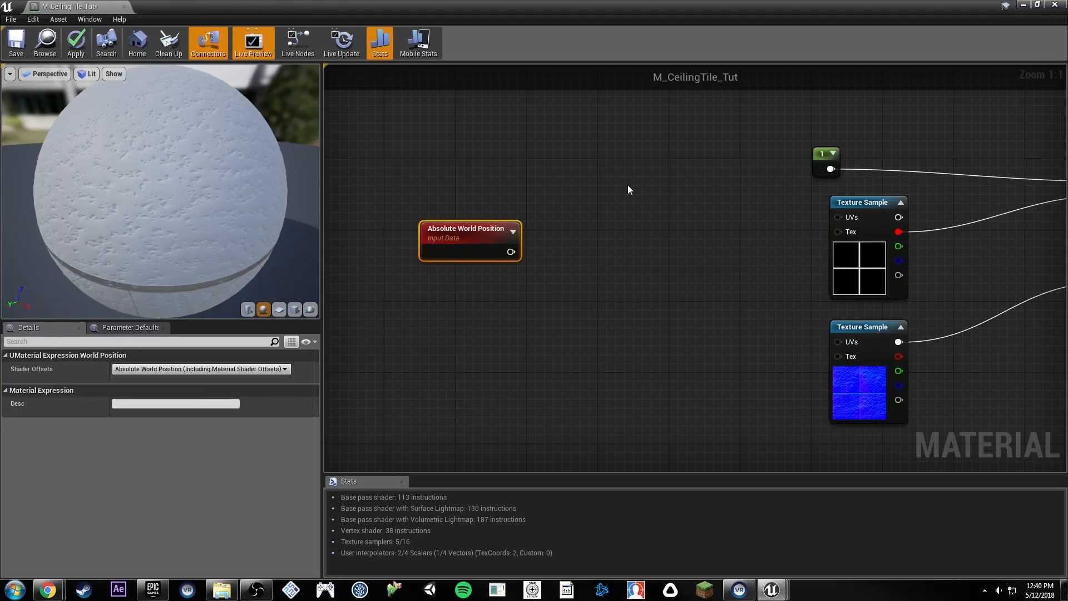
click(513, 231)
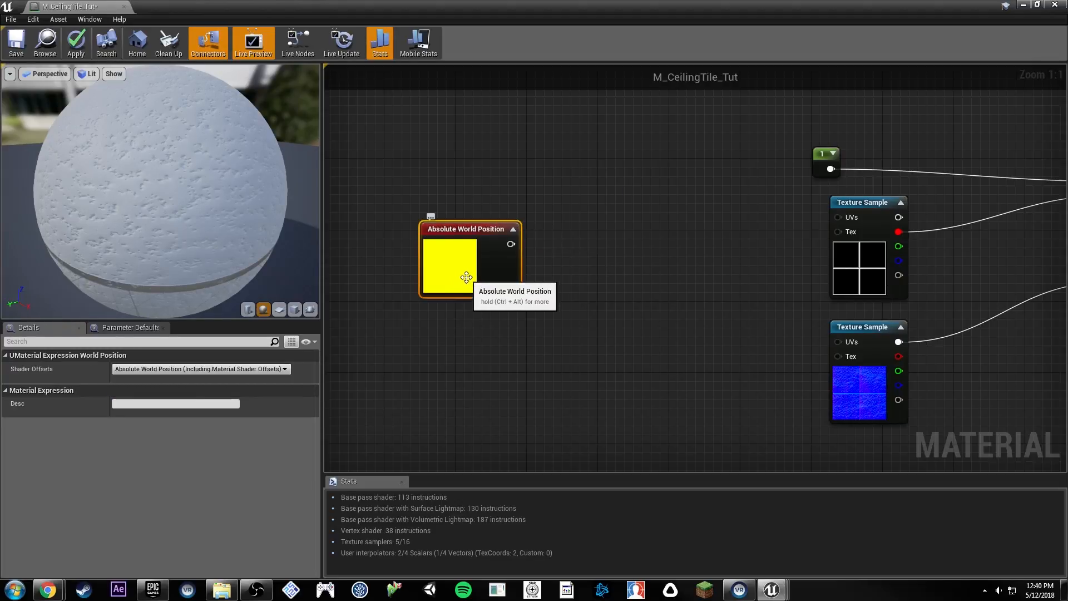
click(512, 230)
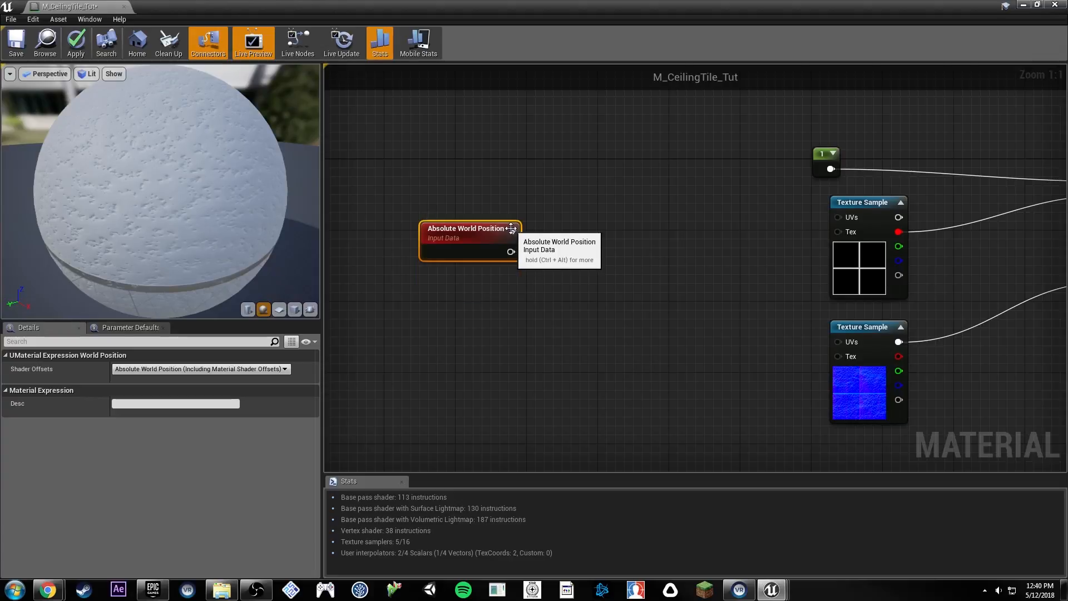
Step: Route Absolute World Position through a new ComponentMask (R G) node into input A of a new Multiply node
drag(511, 252, 566, 255)
text(mask)
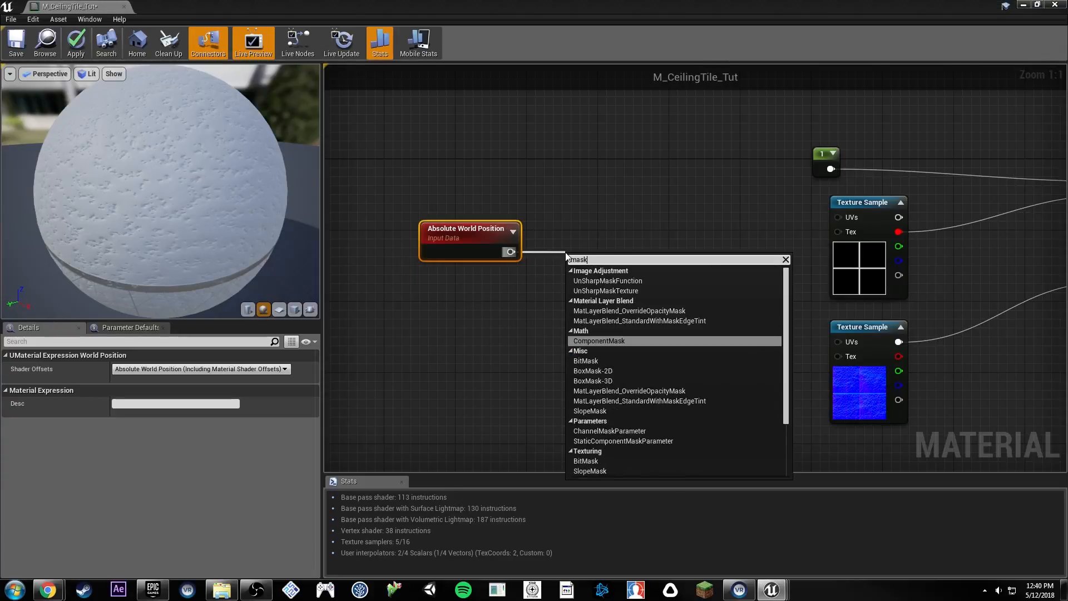
key(Return)
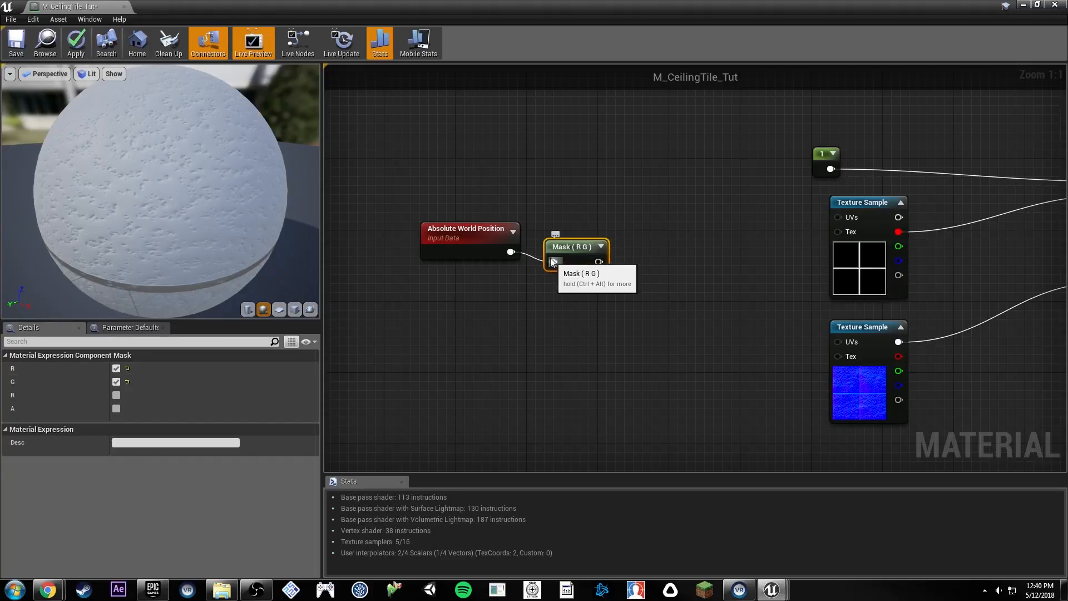
drag(599, 262, 648, 284)
text(multiply)
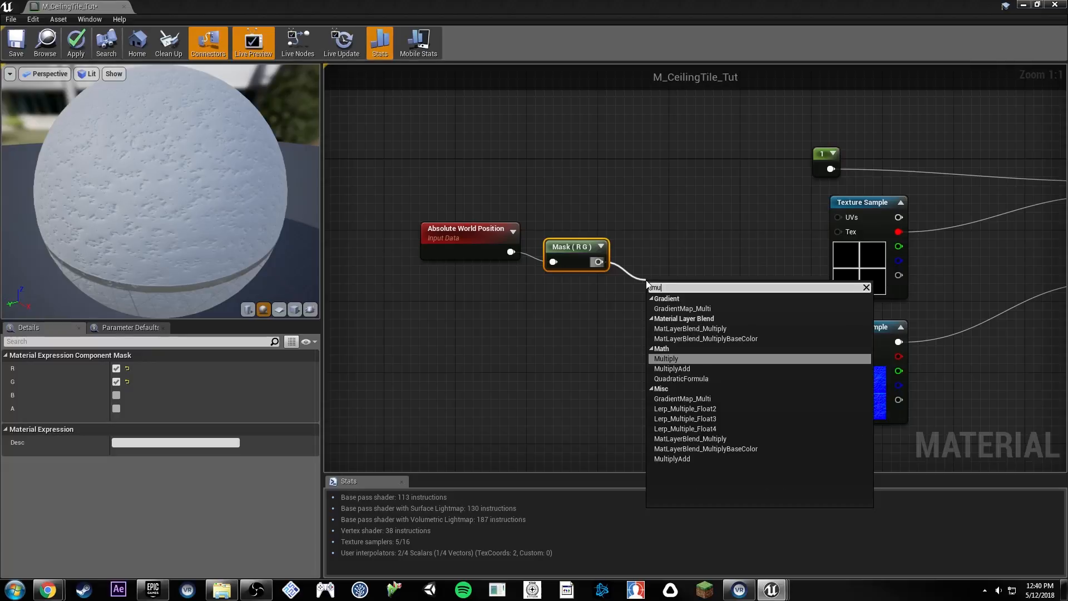
key(Return)
Step: Add a scalar parameter named Tile Size with default value 1 and connect it to input B of the Multiply node
click(574, 331)
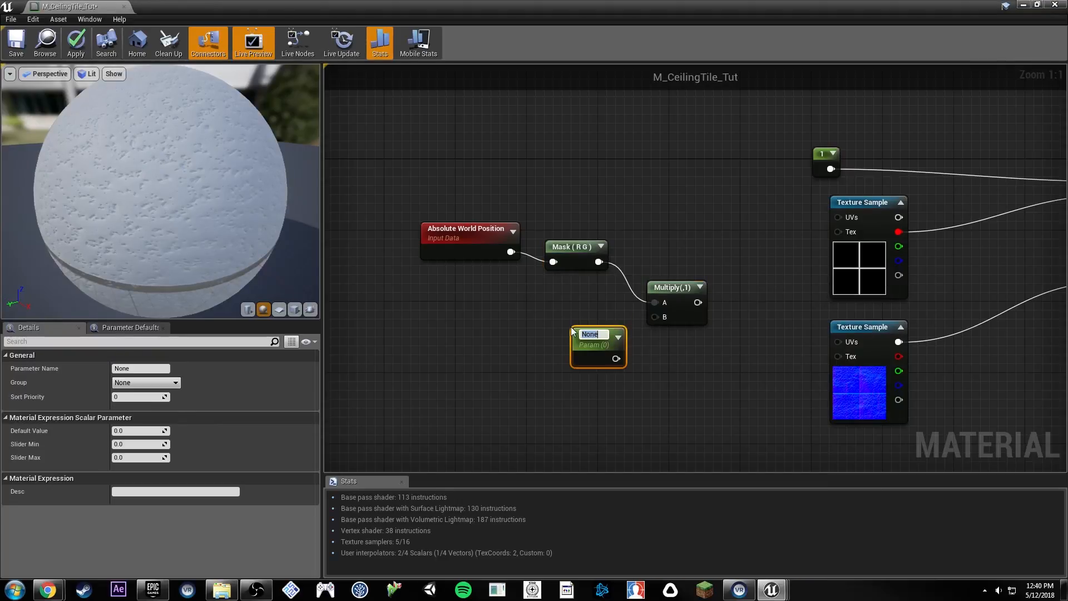
text(Tile Size)
key(Return)
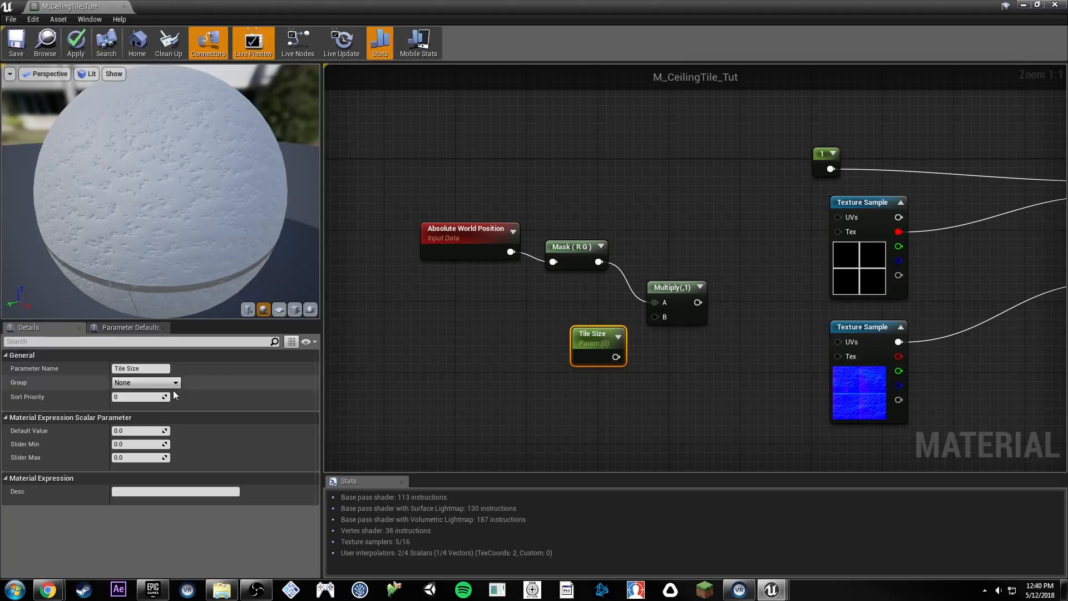
click(142, 431)
text(1)
key(Return)
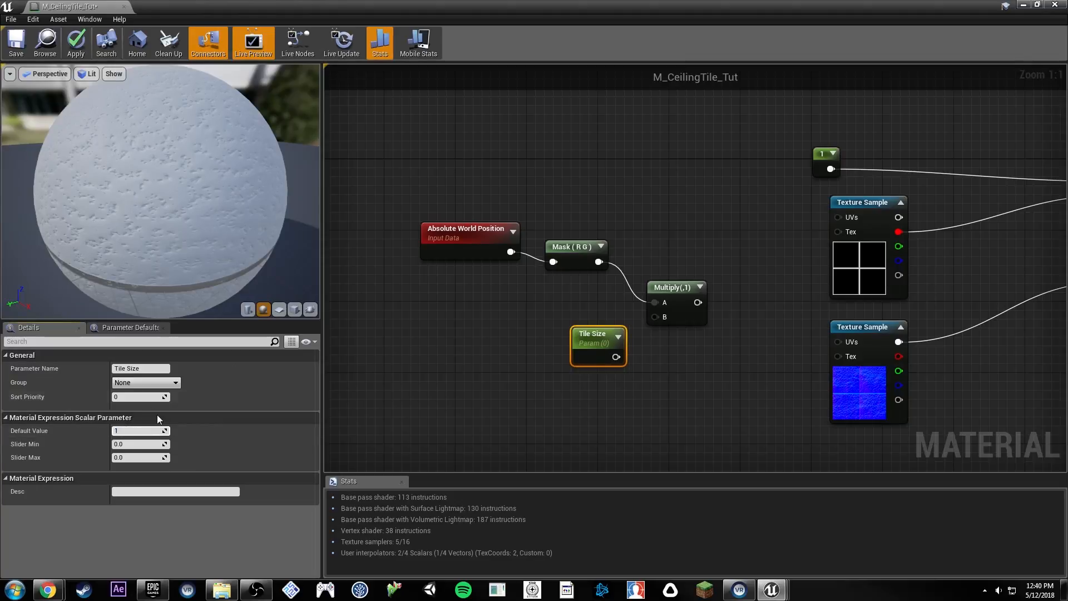
drag(616, 358, 656, 316)
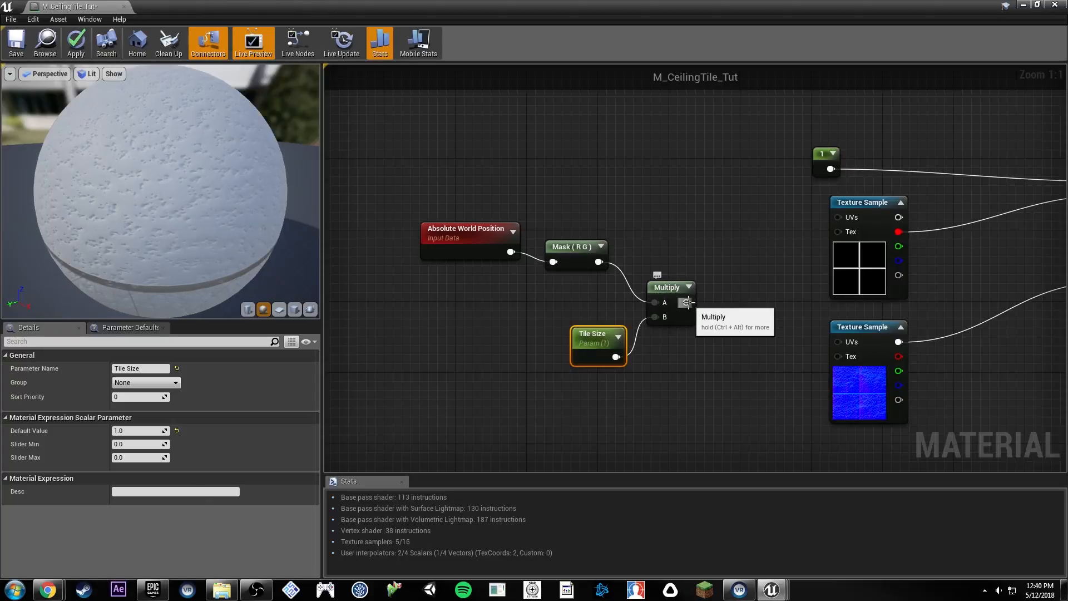
Step: Move the world position, mask, Multiply and Tile Size nodes away from the texture samples to make room for more nodes
mouse_move(767, 283)
right_down()
mouse_move(612, 335)
mouse_move(612, 273)
mouse_move(760, 278)
right_up()
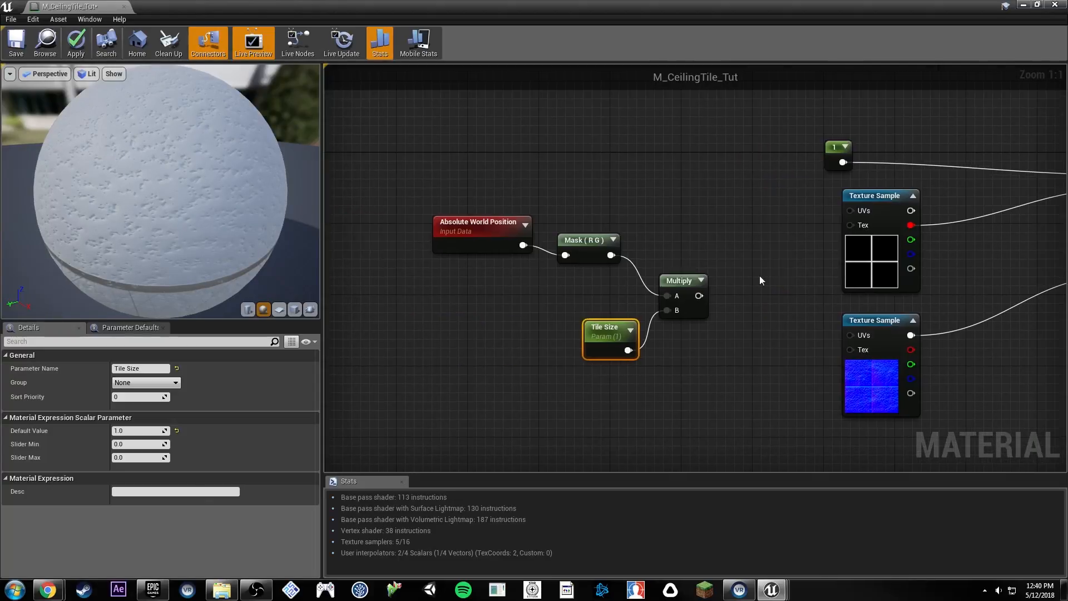
scroll(734, 327, down, 1)
drag(726, 349, 546, 245)
drag(687, 283, 482, 264)
right_drag(576, 255, 716, 274)
drag(616, 285, 539, 261)
click(640, 246)
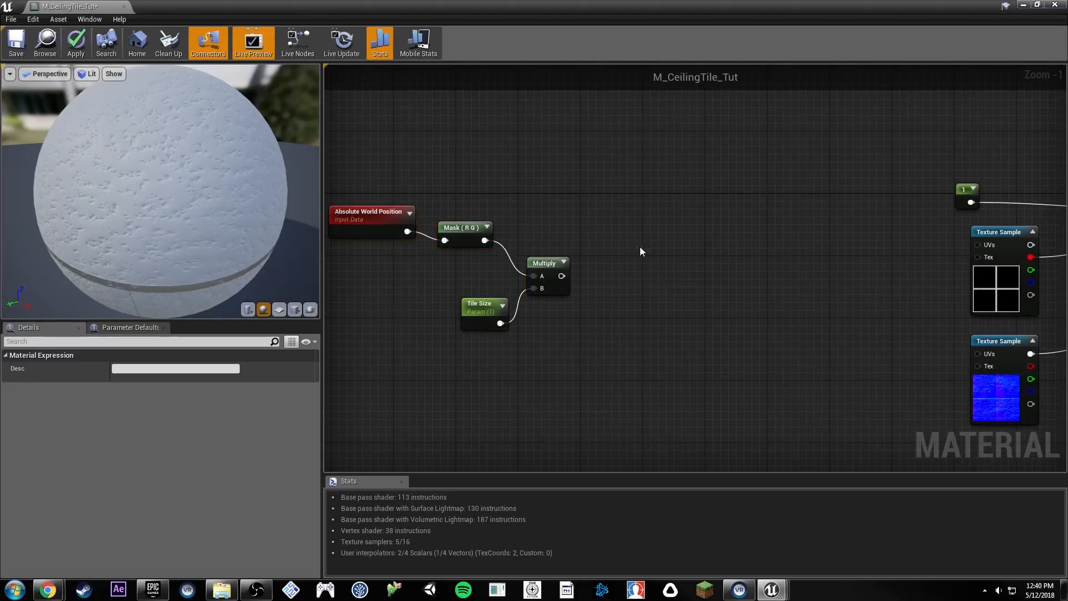
Step: Feed the Multiply output into input A of a new Add node and its result into the UVs of a new CustomRotator
right_drag(639, 246, 790, 235)
drag(711, 266, 930, 261)
text(add)
key(Return)
text(customrot)
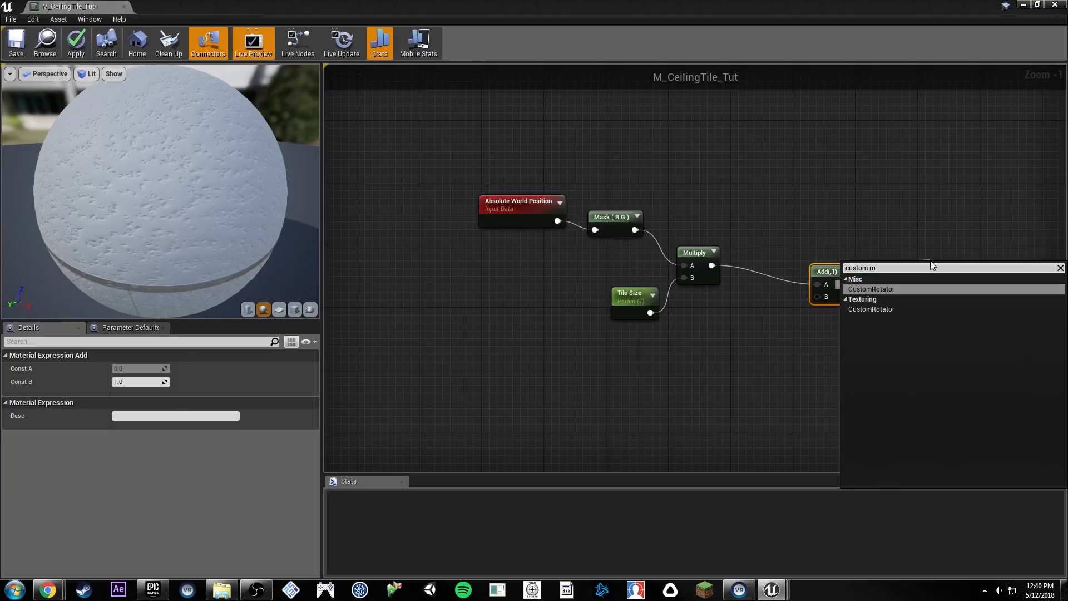
key(Return)
right_drag(928, 254, 694, 248)
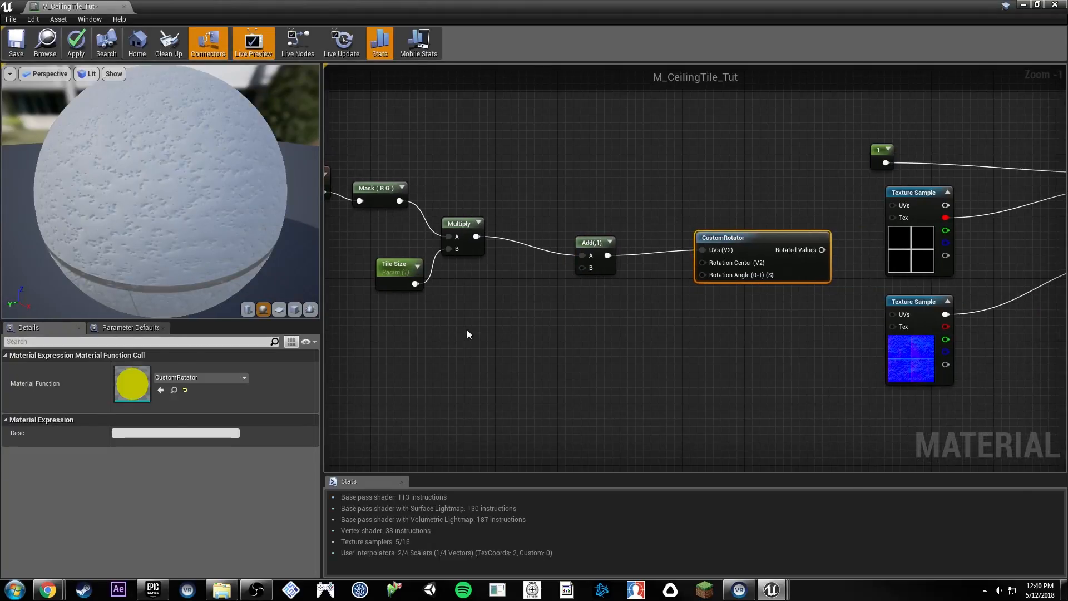
Step: Add a scalar parameter named Tile Position and connect it to input B of the Add node
click(490, 315)
text(ss)
key(BackSpace)
text(Tile)
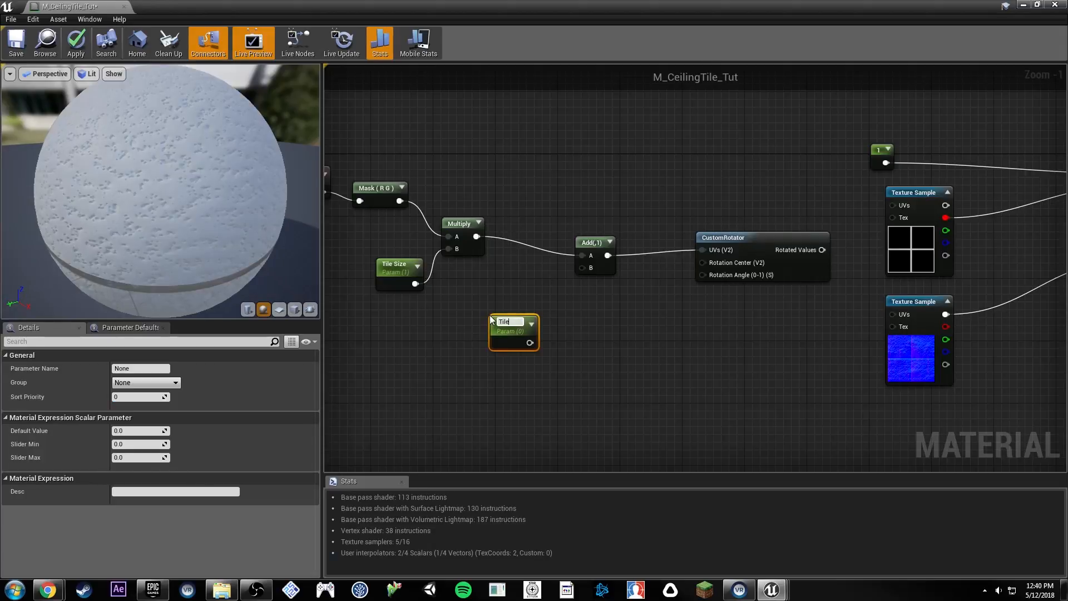
key(Return)
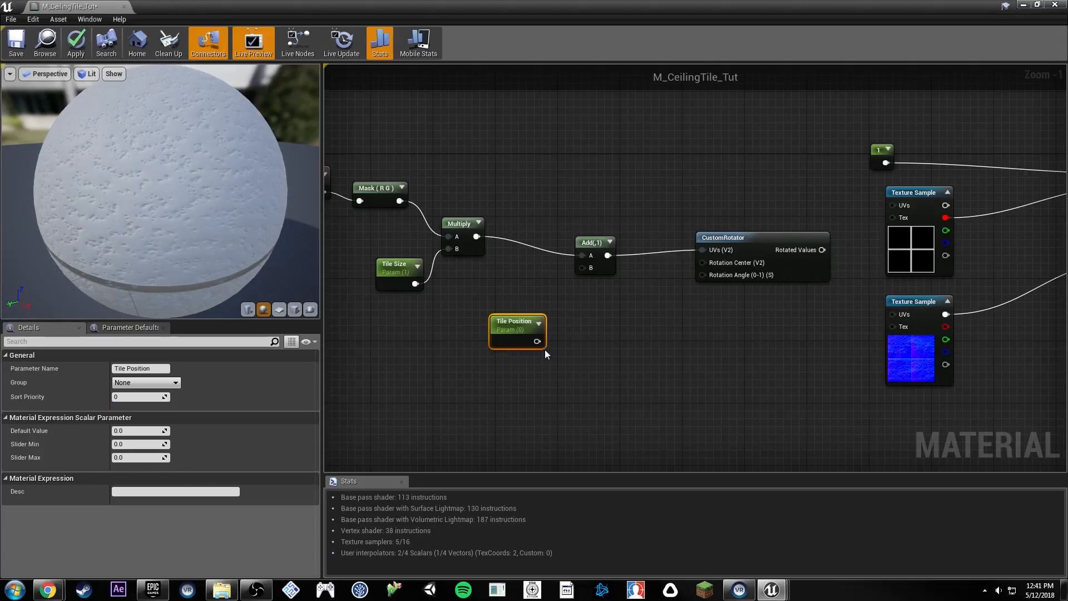
drag(580, 268, 582, 268)
Step: Add a scalar parameter named Tile Rotation with slider max 1 and connect it to the CustomRotator's Rotation Angle
click(637, 337)
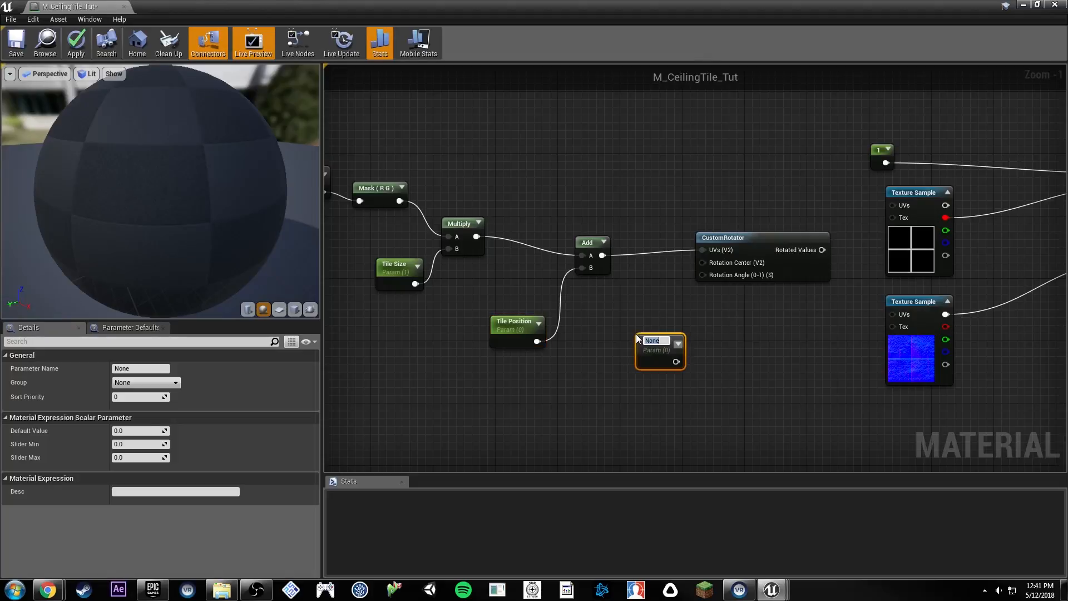
text(Tile)
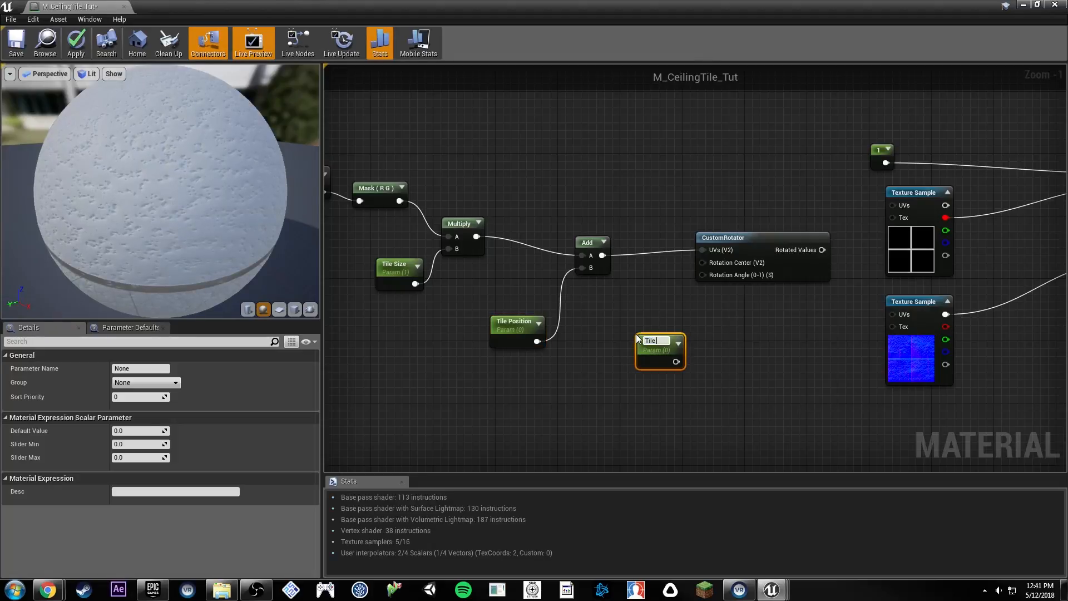
text( Rotation)
key(Return)
click(139, 457)
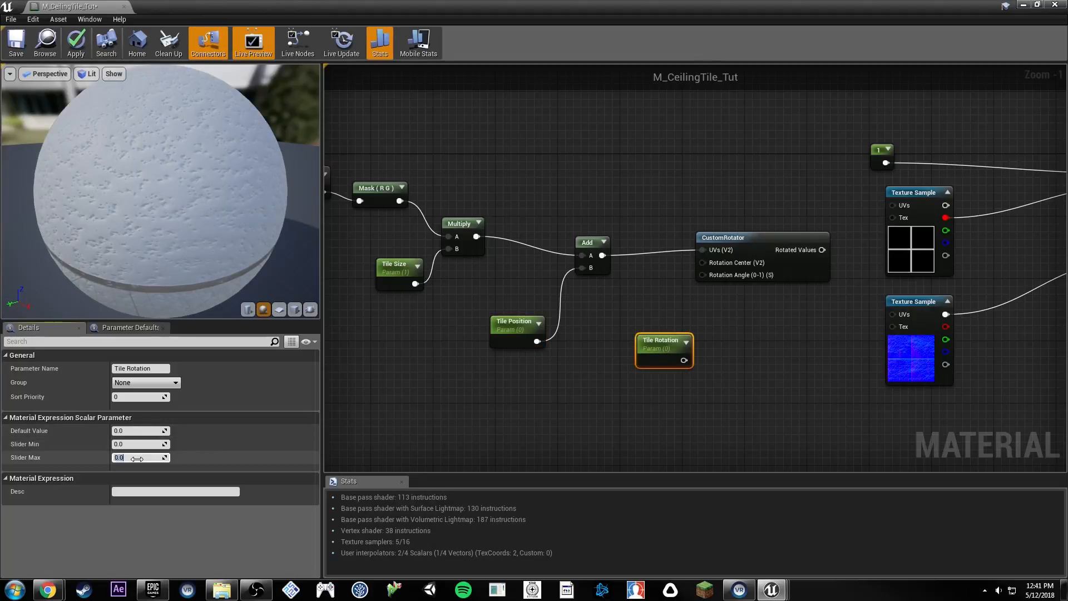
text(1)
click(682, 346)
drag(685, 360, 704, 275)
Step: Connect the CustomRotator's Rotated Values to the UVs of both Texture Samples and save the material
drag(821, 250, 893, 205)
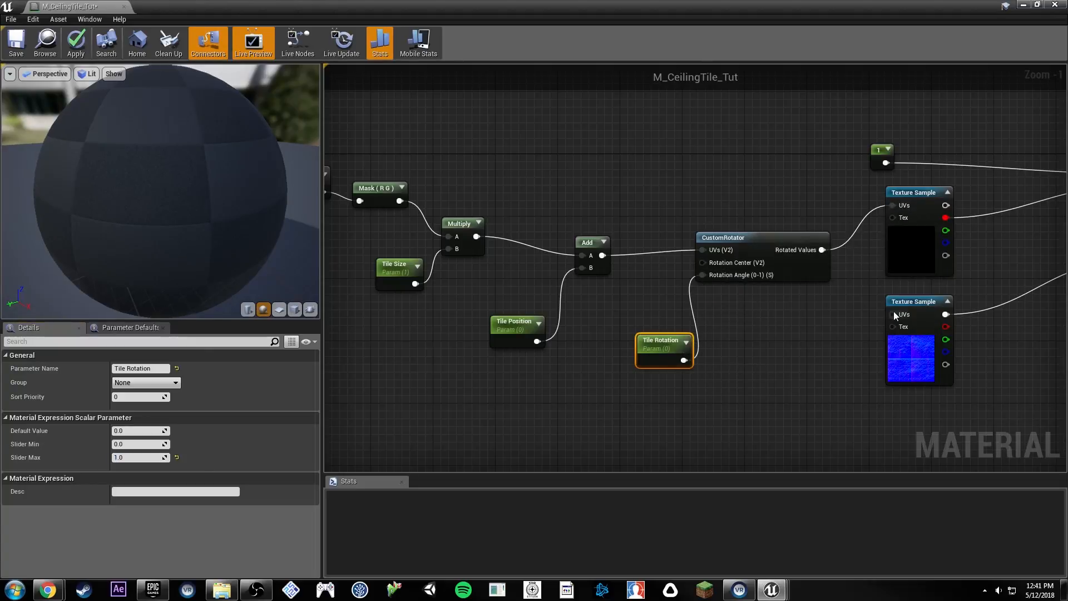
drag(893, 314, 822, 250)
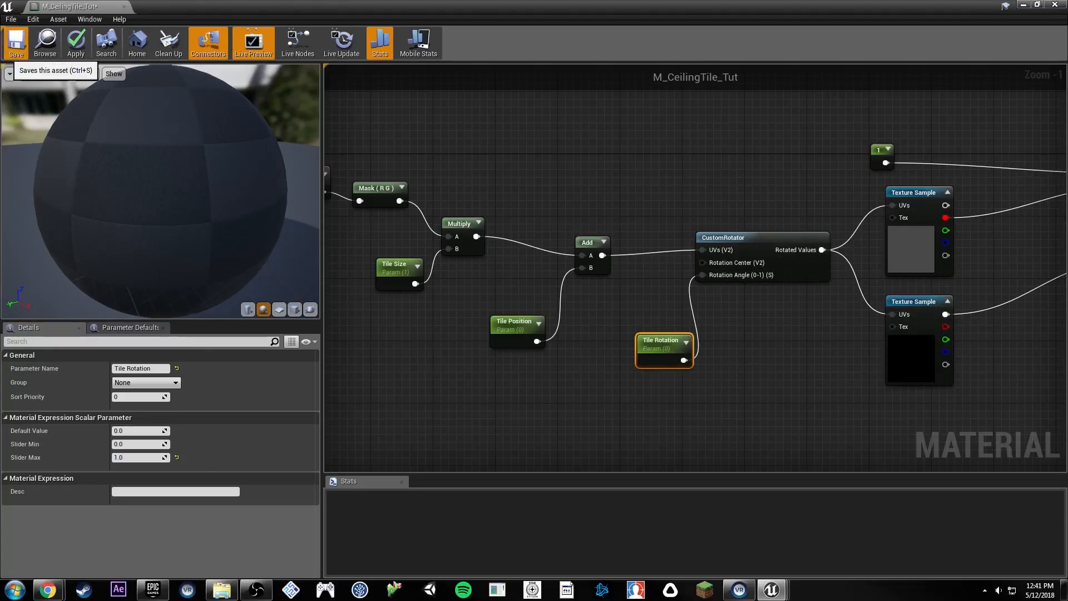
click(8, 39)
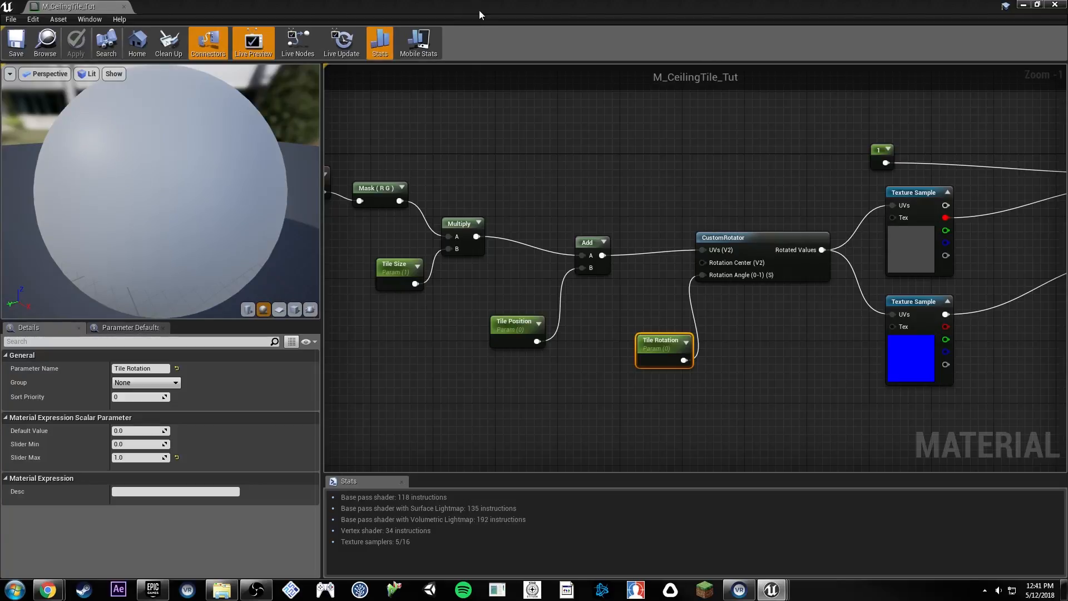
Step: Create a material instance of M_CeilingTile_Tut, keep the name M_CeilingTile_Tut_Inst, and assign it to the plane in the level
drag(479, 10, 822, 120)
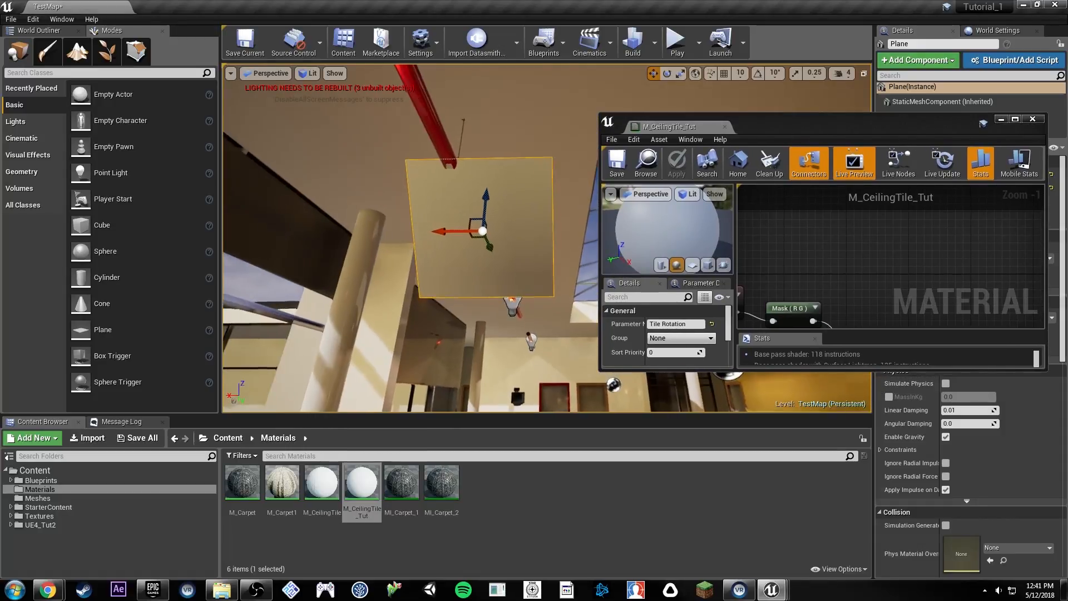
right_drag(422, 230, 421, 230)
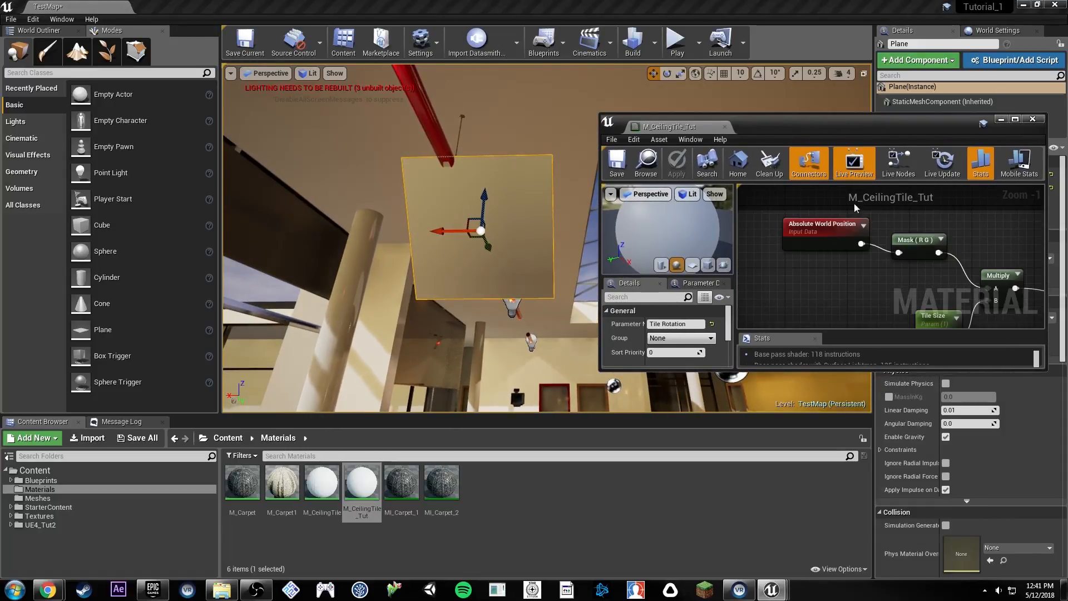
right_click(362, 480)
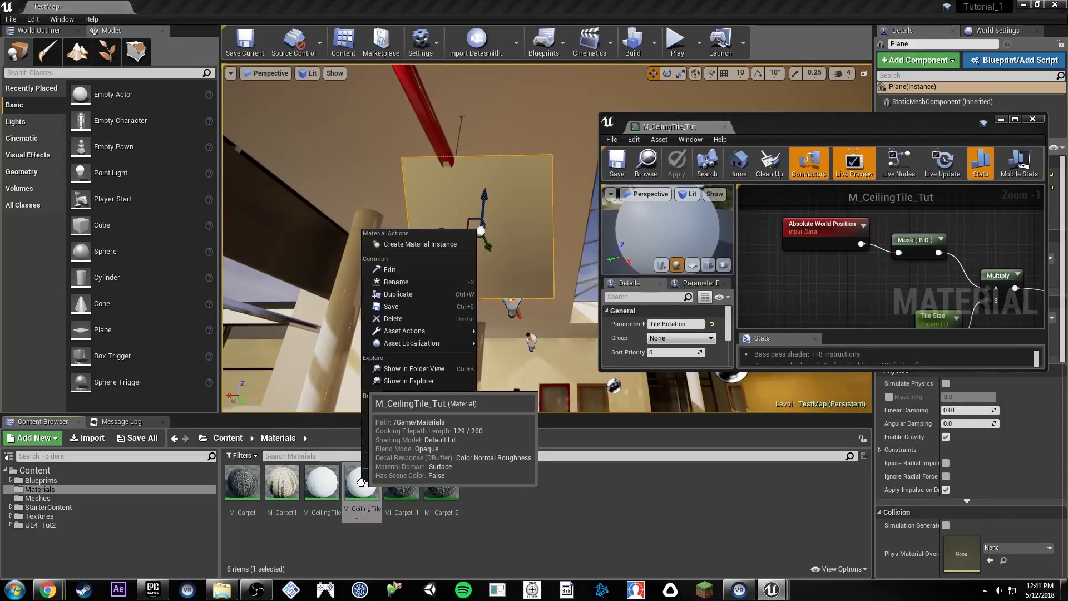
click(409, 244)
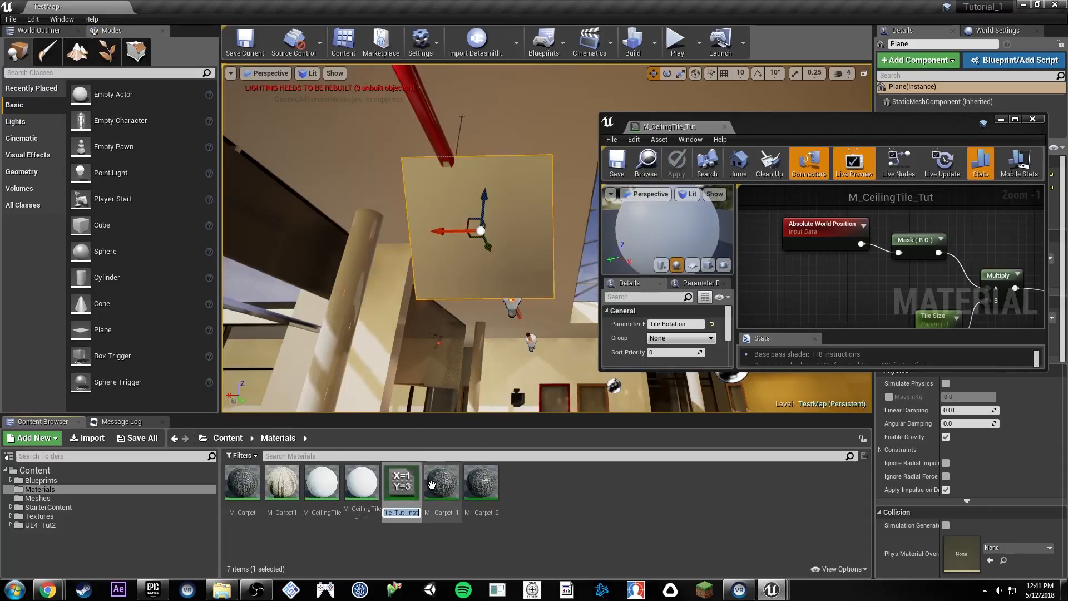
key(Return)
drag(400, 483, 509, 249)
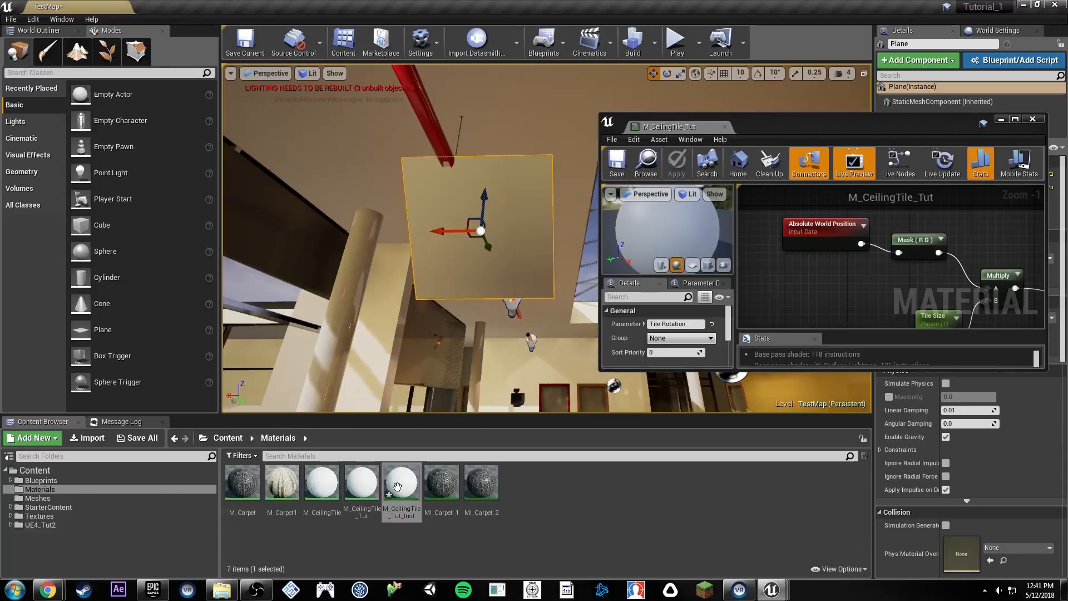
Step: Dock the M_CeilingTile_Tut_Inst editor with the material editor and enlarge the shared window beside the level viewport
drag(1067, 129, 777, 128)
drag(968, 120, 968, 26)
drag(954, 370, 949, 533)
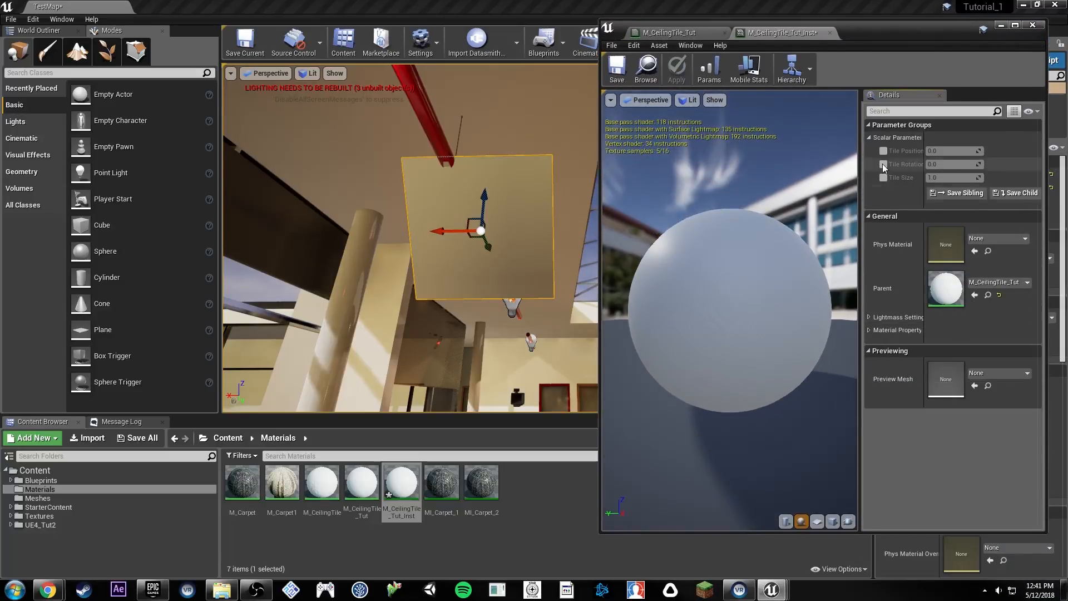
Step: Override the instance's Tile Size with about 38.8 and apply M_CeilingTile_Tut_Inst to the plane
drag(963, 175, 971, 176)
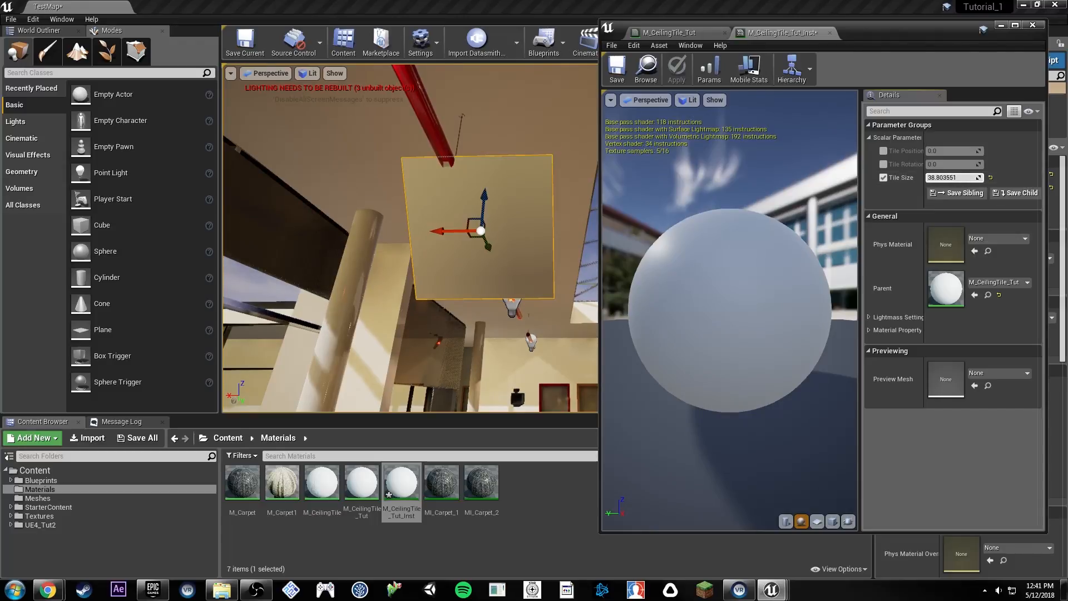
drag(398, 486, 496, 281)
right_drag(500, 271, 534, 234)
drag(402, 484, 467, 300)
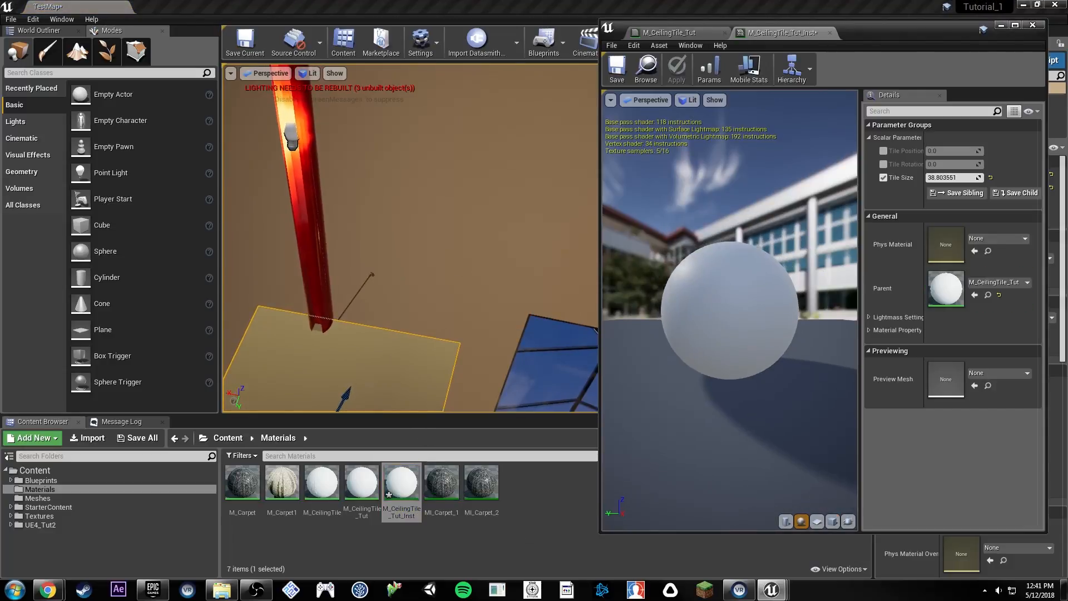
Step: Bring the plane into view and set the instance's Tile Size to 1
right_drag(730, 311, 730, 320)
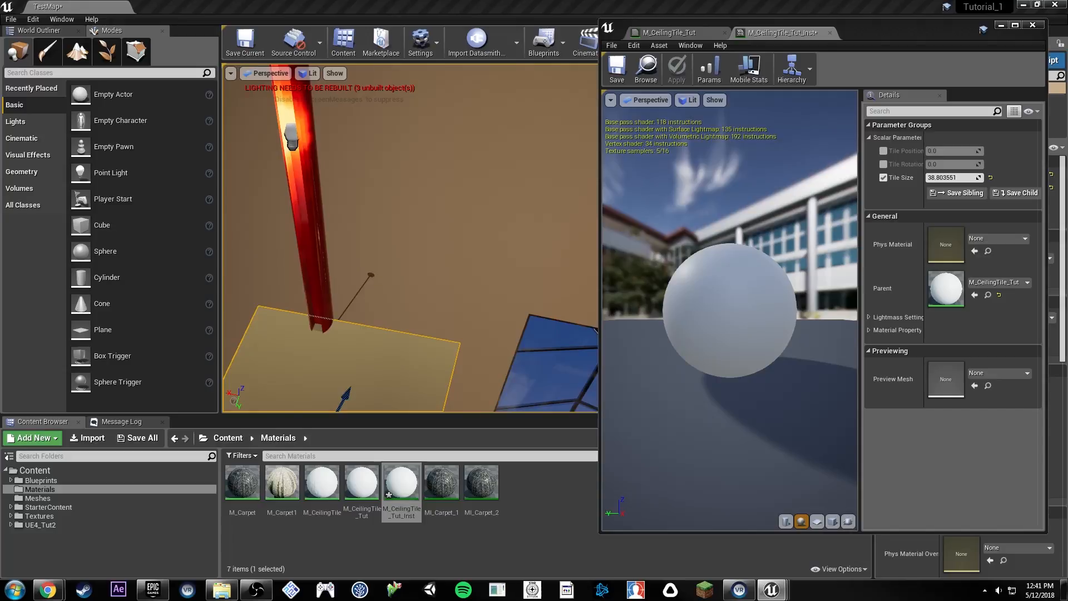
key(f)
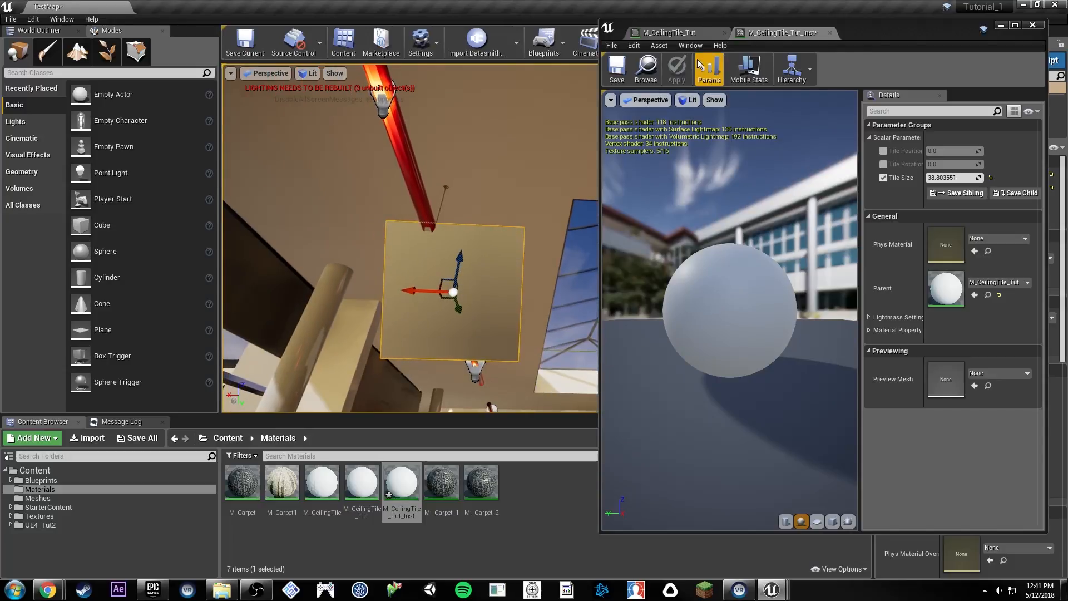
click(991, 178)
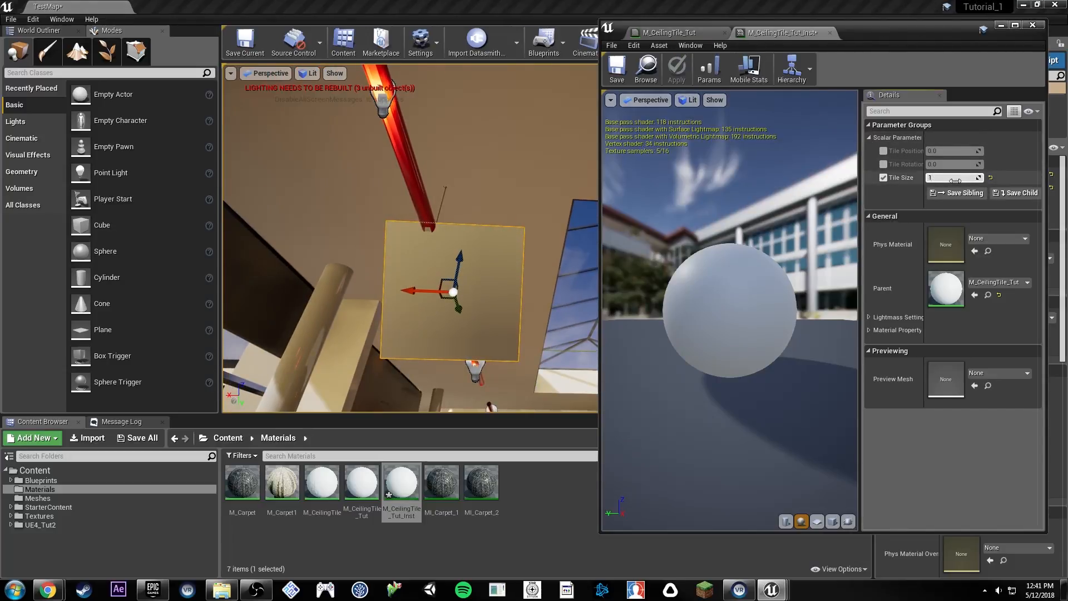
Step: Return to the M_CeilingTile_Tut graph in a maximized window, showing the Tile Size and Multiply nodes
click(700, 34)
drag(907, 35, 669, 1)
right_drag(715, 125, 633, 164)
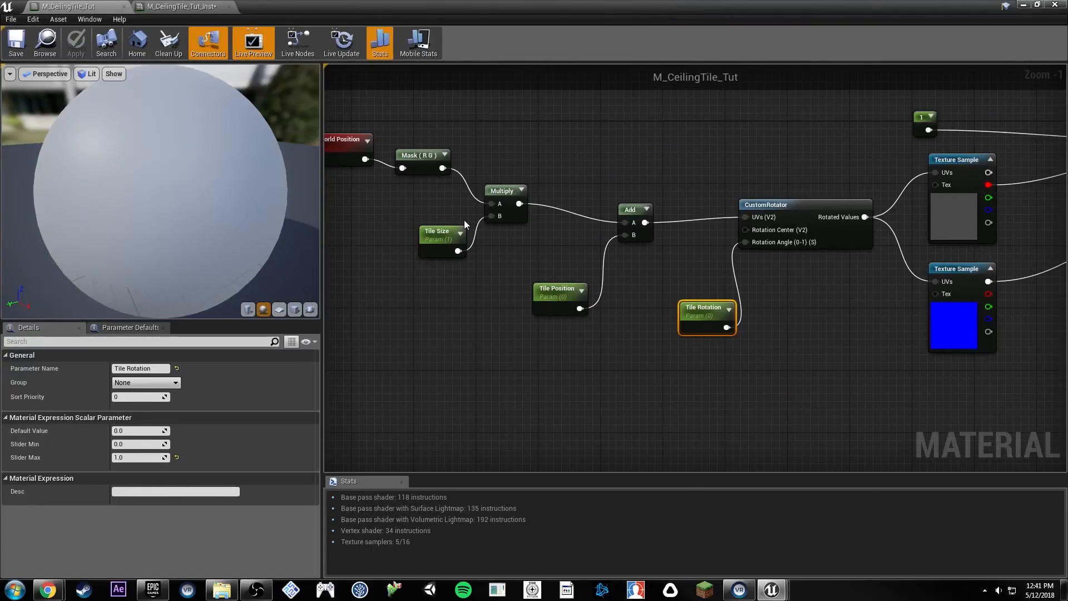
Step: Disconnect CustomRotator from both texture samples' UVs and save M_CeilingTile_Tut
click(429, 250)
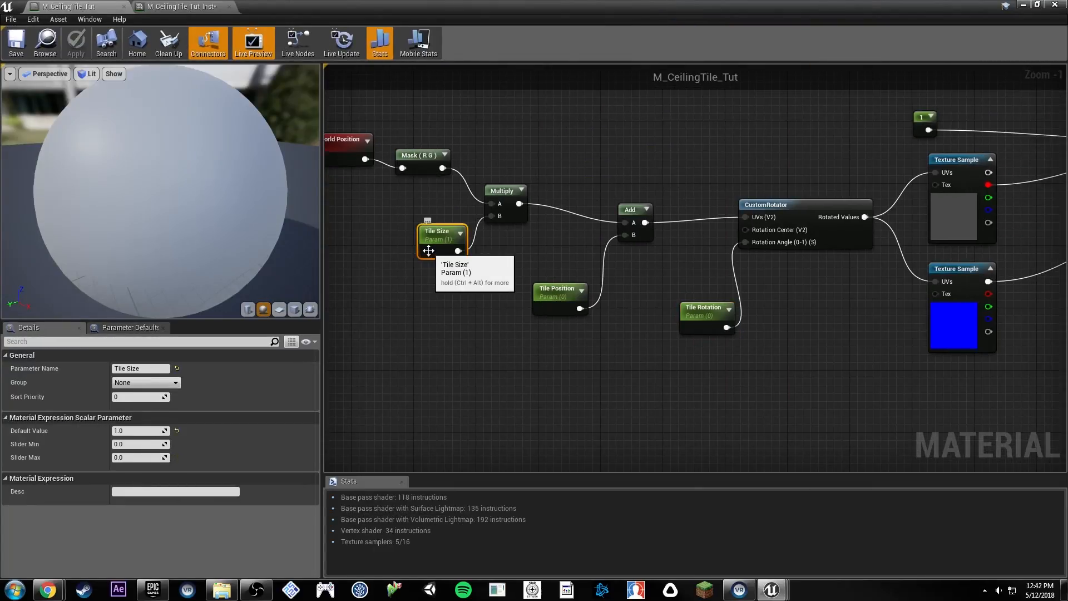
right_drag(819, 283, 630, 284)
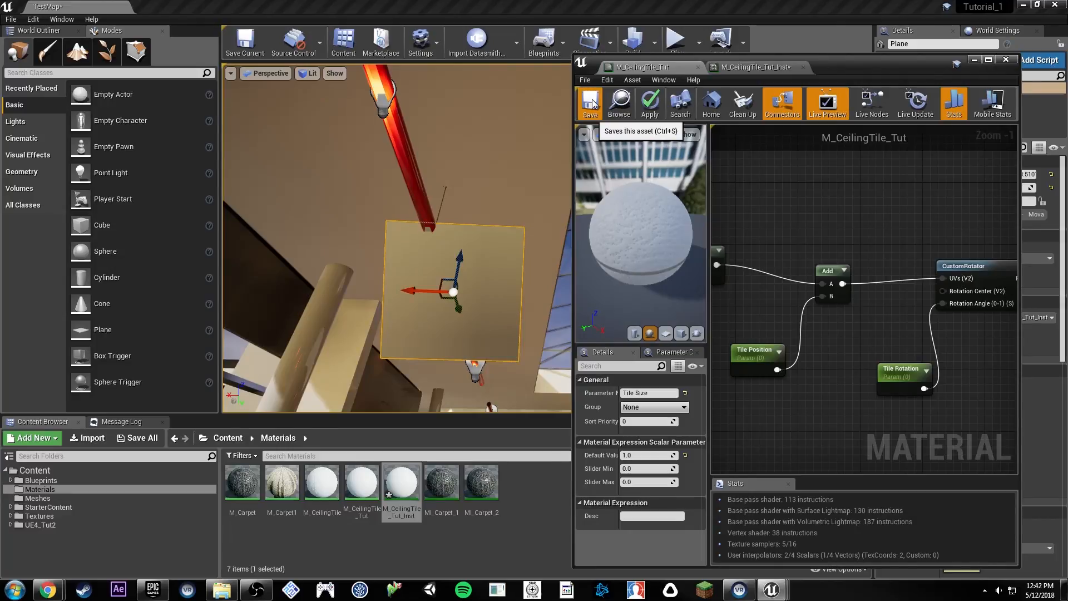
click(591, 103)
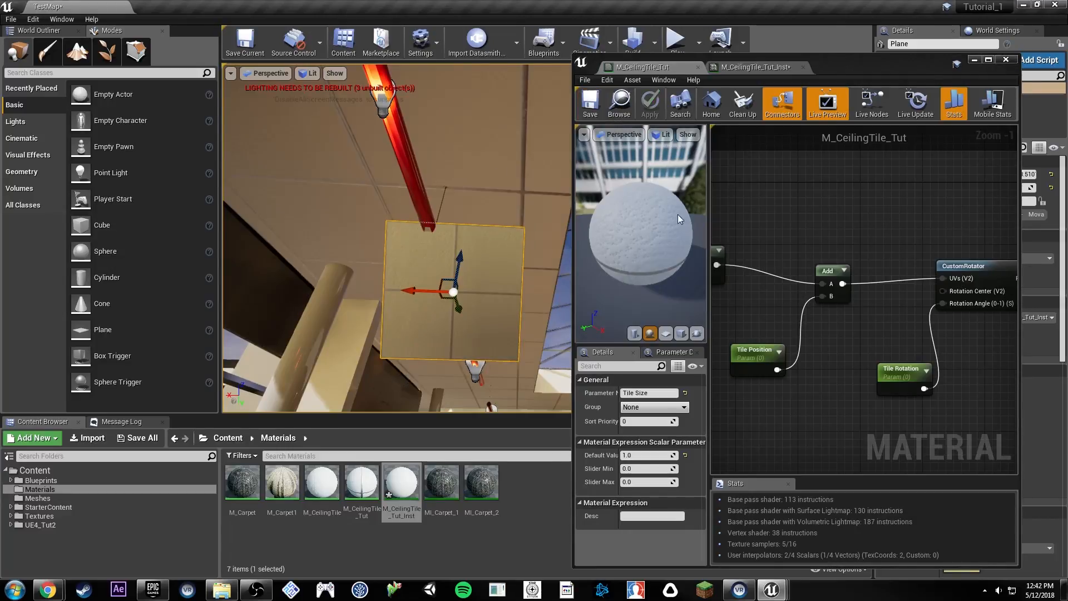
Step: Reconnect CustomRotator's Rotated Values to the UVs of both texture samples
right_drag(878, 233, 678, 233)
mouse_move(918, 245)
right_down()
mouse_move(742, 245)
mouse_move(915, 219)
right_up()
drag(868, 261, 939, 217)
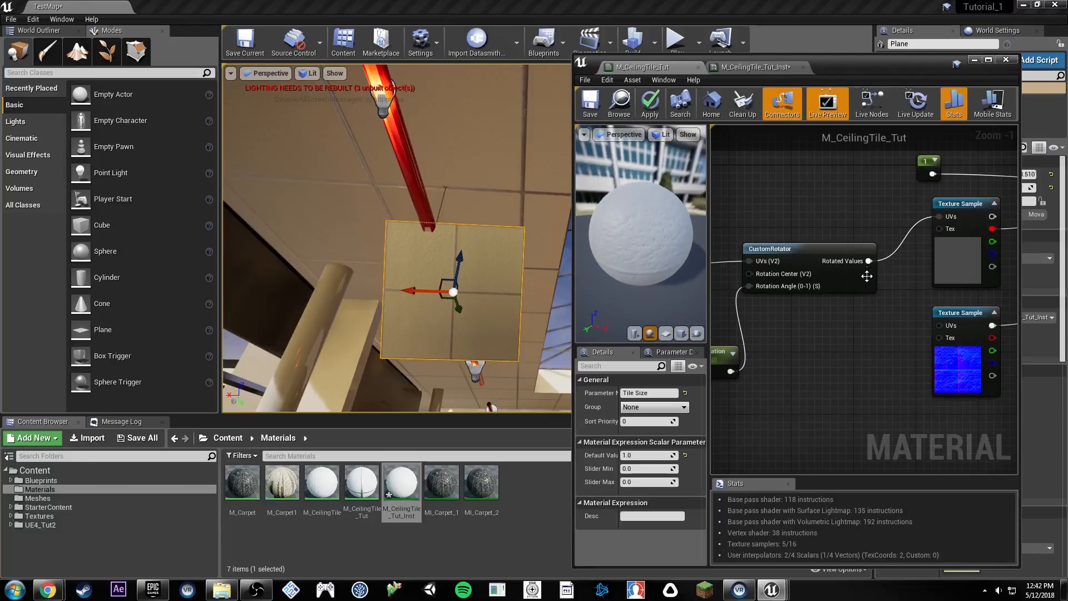
drag(869, 261, 934, 323)
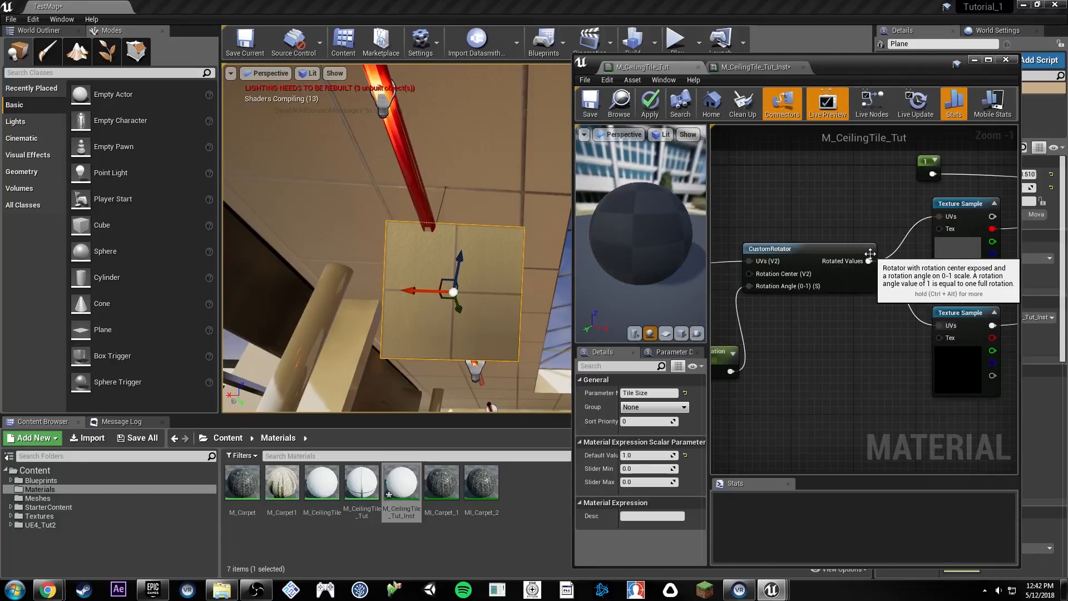
Step: Disconnect the Absolute World Position node from the Mask (R G) node
right_drag(743, 205, 1010, 222)
right_drag(785, 235, 853, 220)
click(789, 212)
alt+click(759, 221)
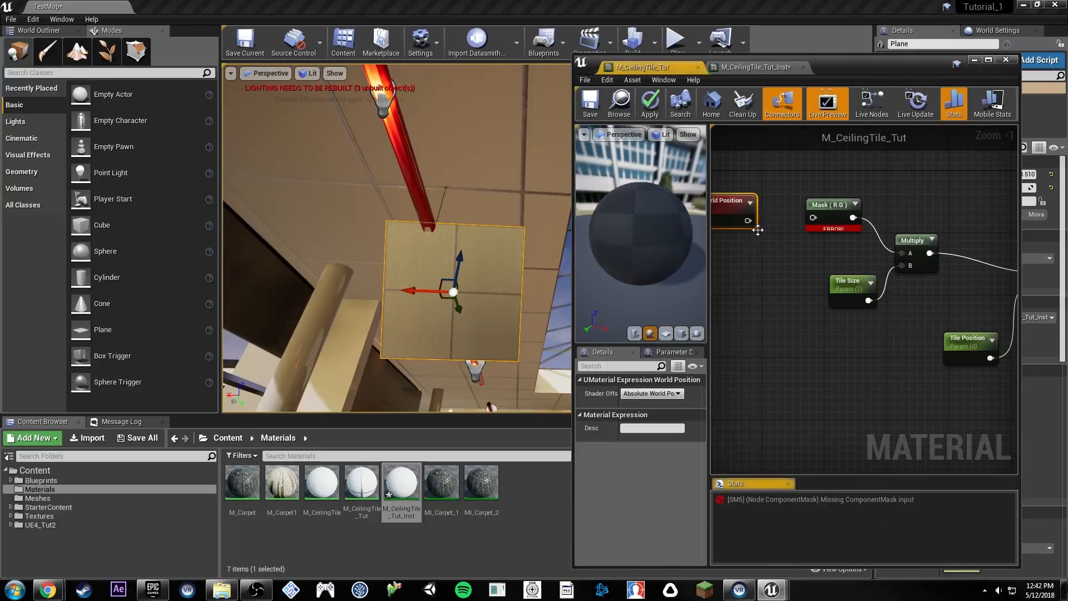
click(784, 235)
Step: Detach CustomRotator from both texture samples and move the Absolute World Position node closer to them
scroll(793, 233, down, 2)
right_drag(933, 211, 742, 205)
scroll(794, 202, down, 1)
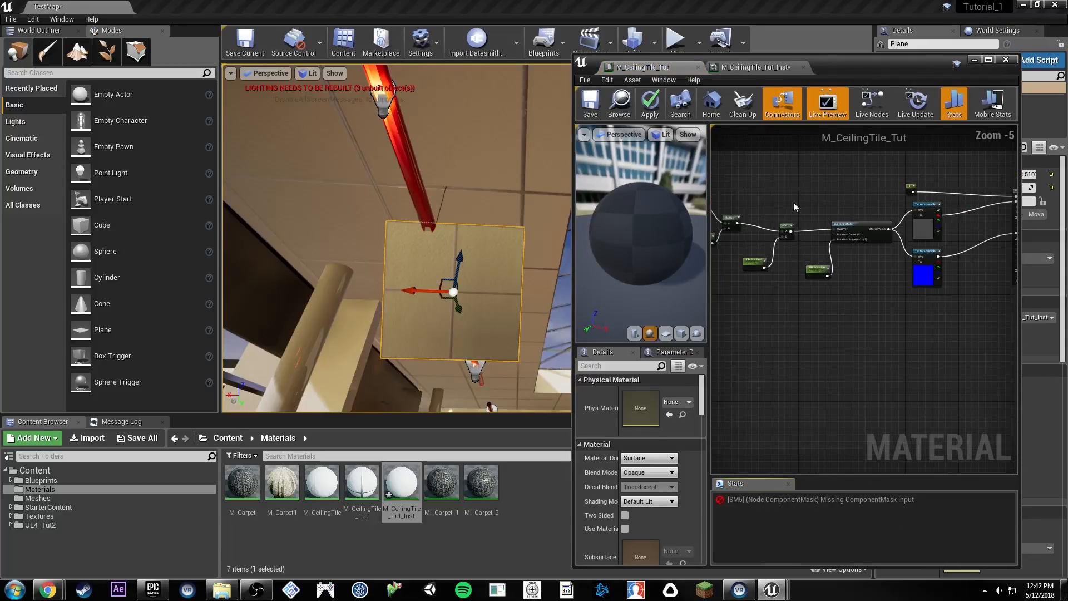
scroll(836, 199, down, 1)
right_drag(837, 198, 921, 197)
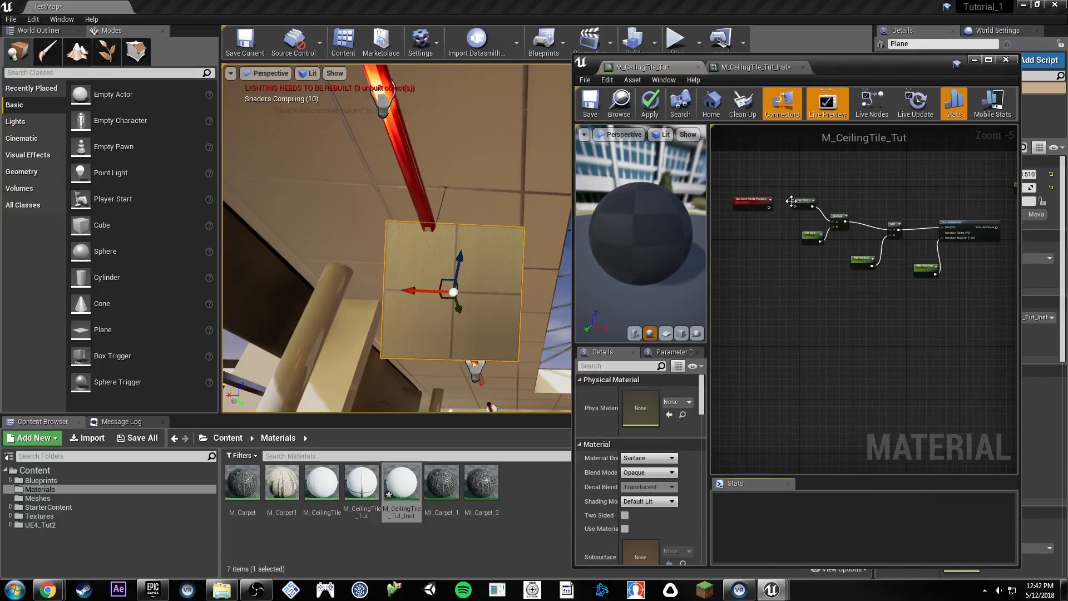
drag(759, 203, 894, 195)
right_drag(943, 183, 793, 159)
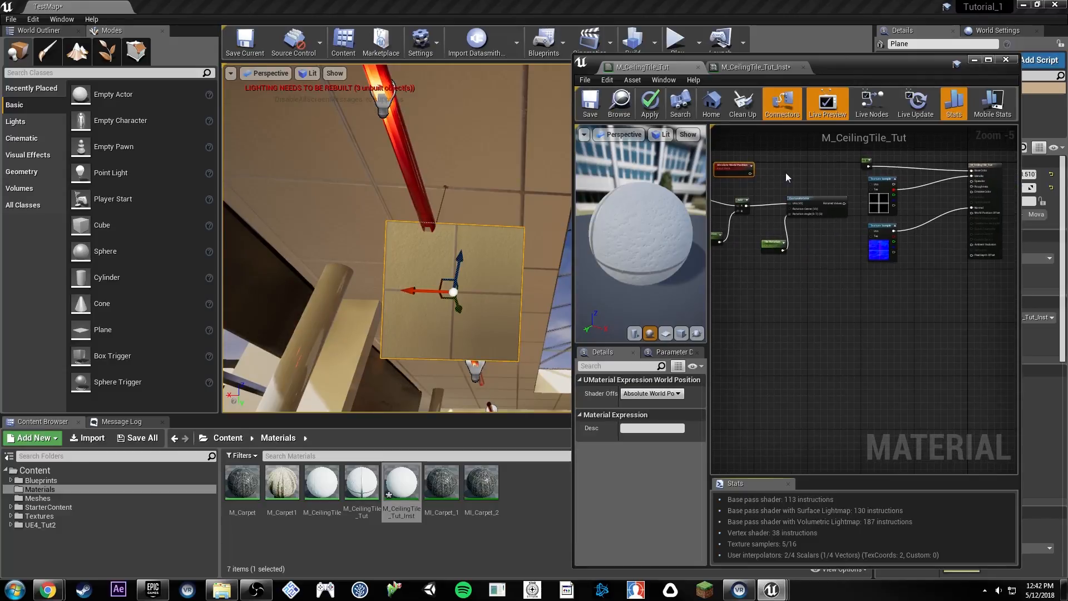
Step: Try wiring Absolute World Position directly into the first texture sample's UVs, and break that link again
scroll(785, 172, up, 1)
drag(741, 174, 900, 188)
click(762, 179)
drag(741, 174, 904, 189)
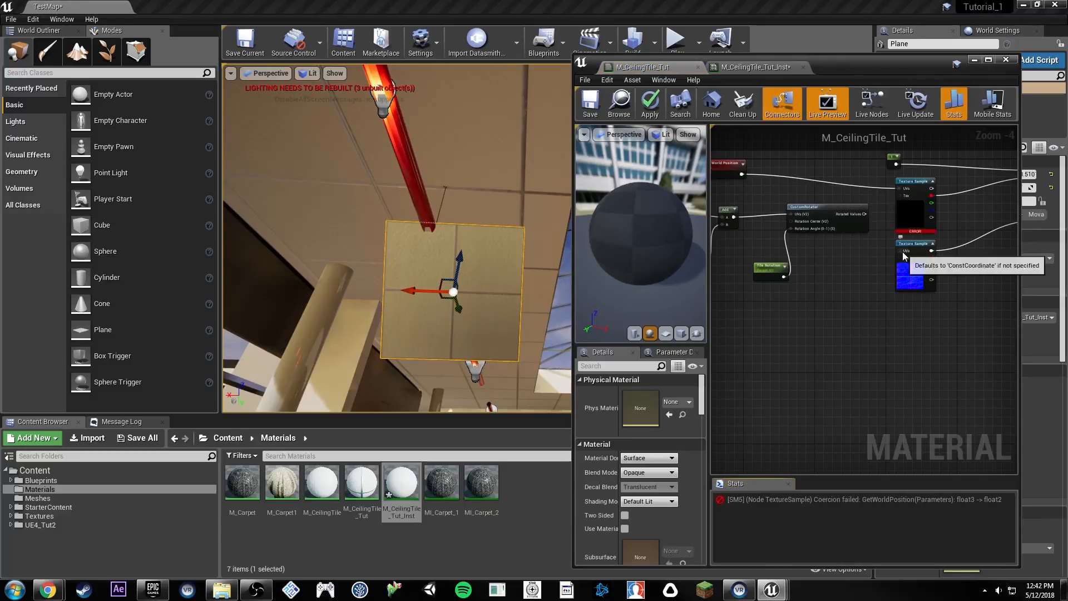
alt+click(741, 174)
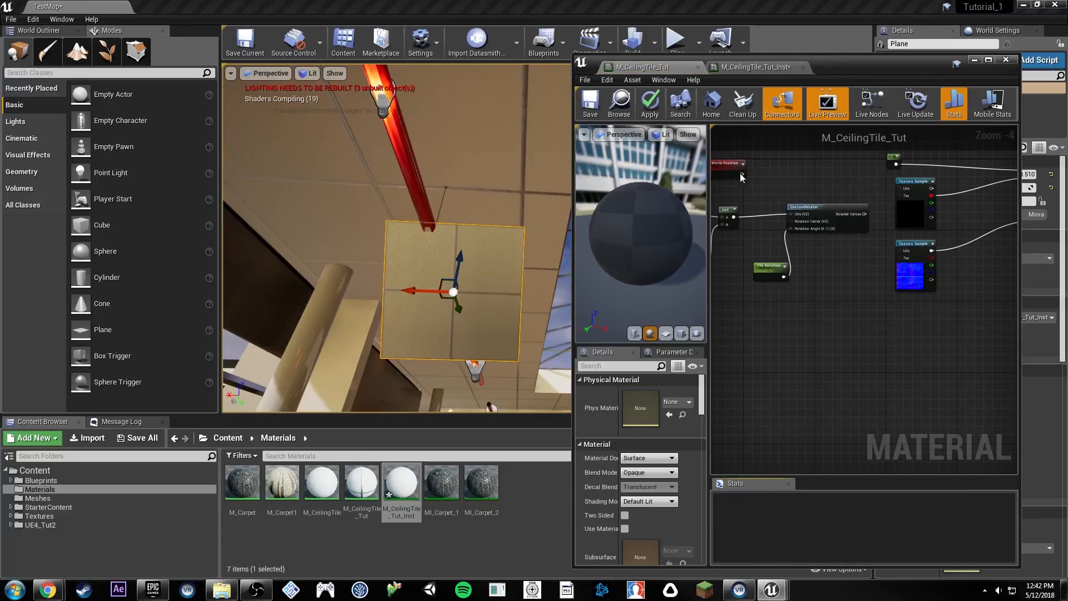
Step: Add a Mask (R G) node after Absolute World Position and feed it into the UVs of both texture samples
drag(742, 174, 903, 189)
text(mask)
key(Return)
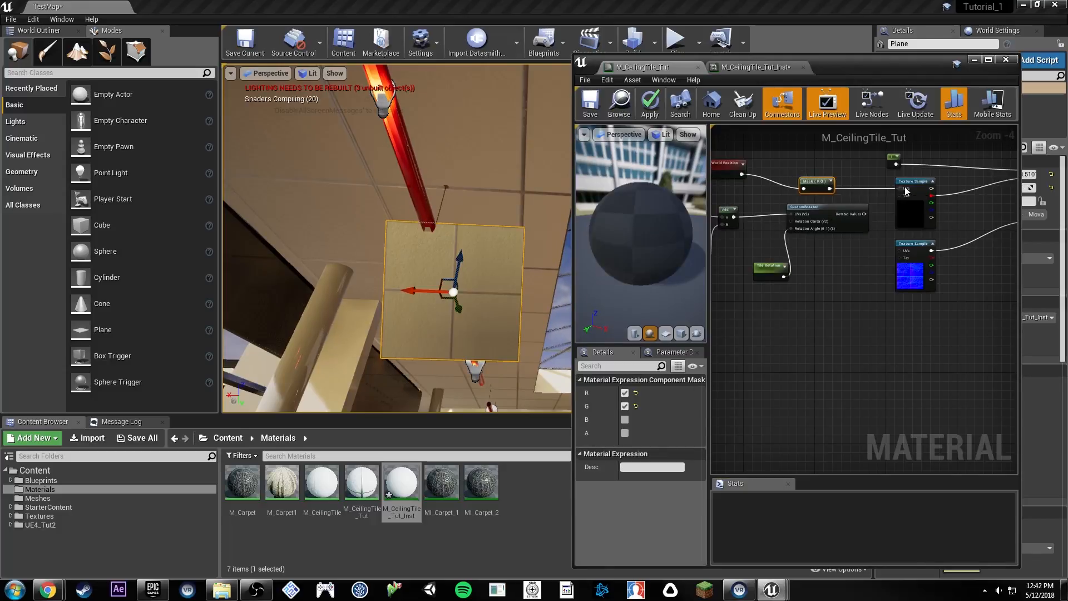
drag(898, 251, 829, 190)
click(786, 163)
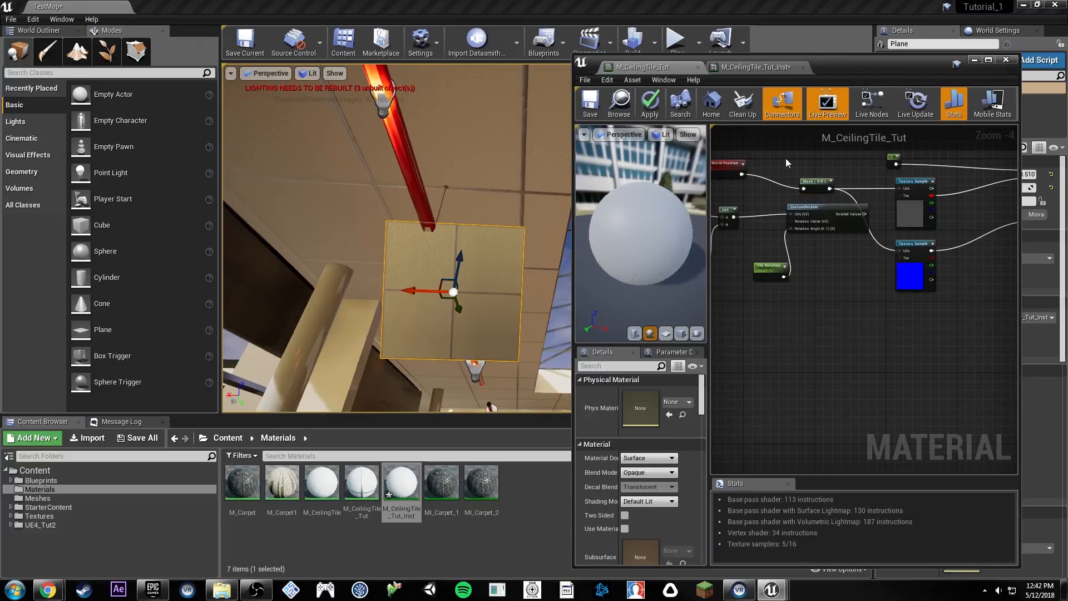
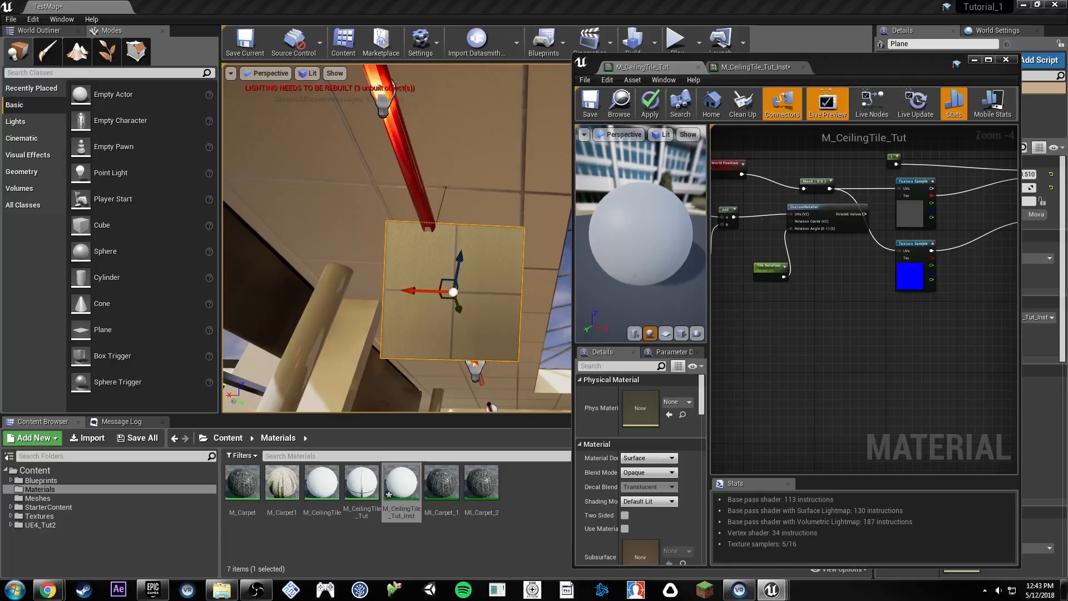
Step: Save M_CeilingTile_Tut with the simplified world-position mapping and inspect the ceiling plane in the level
right_drag(450, 246, 459, 261)
key(w)
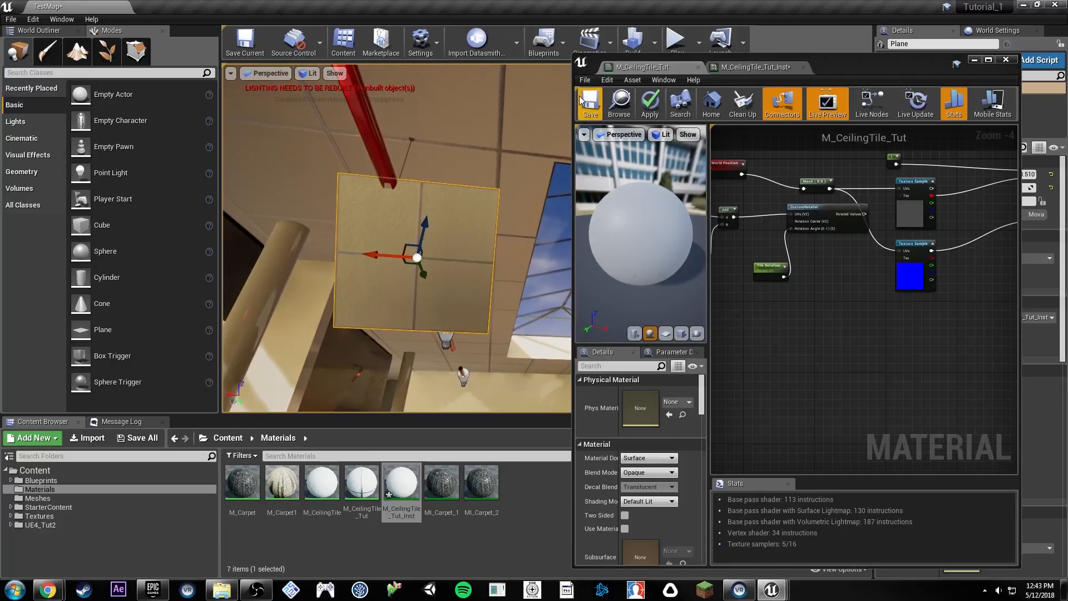
click(592, 104)
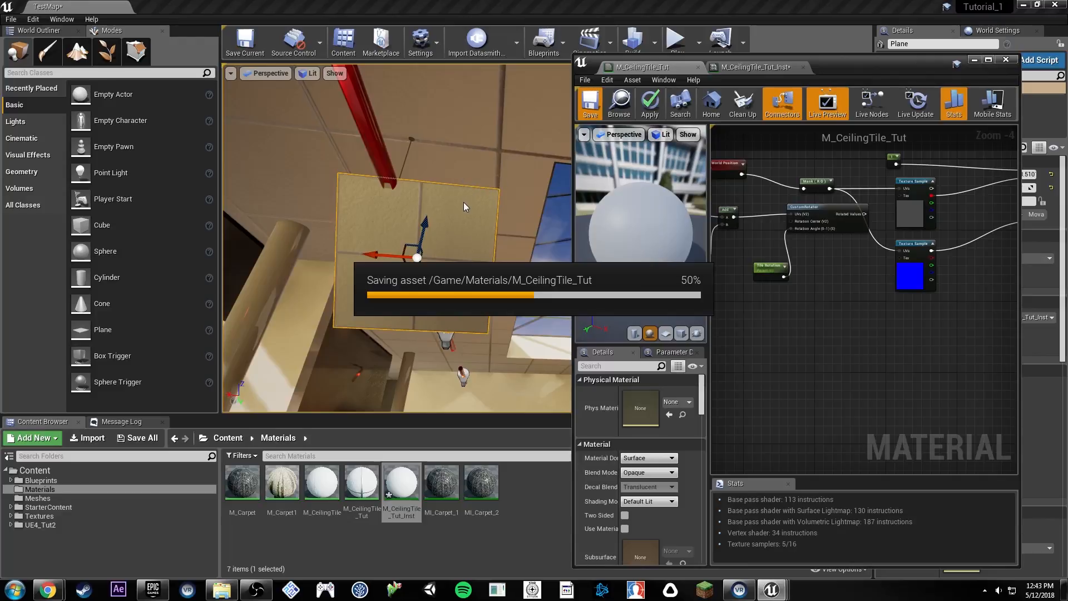
right_drag(306, 203, 287, 205)
key(s)
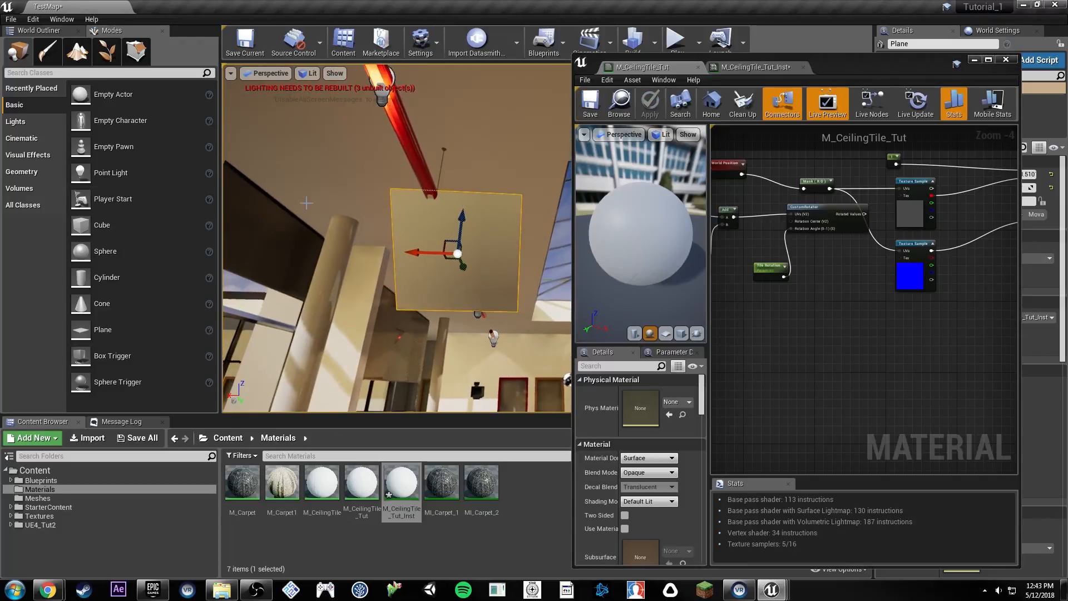
Step: Place a cube beside the ceiling plane and apply M_CeilingTile_Tut_Inst to it
drag(101, 225, 466, 273)
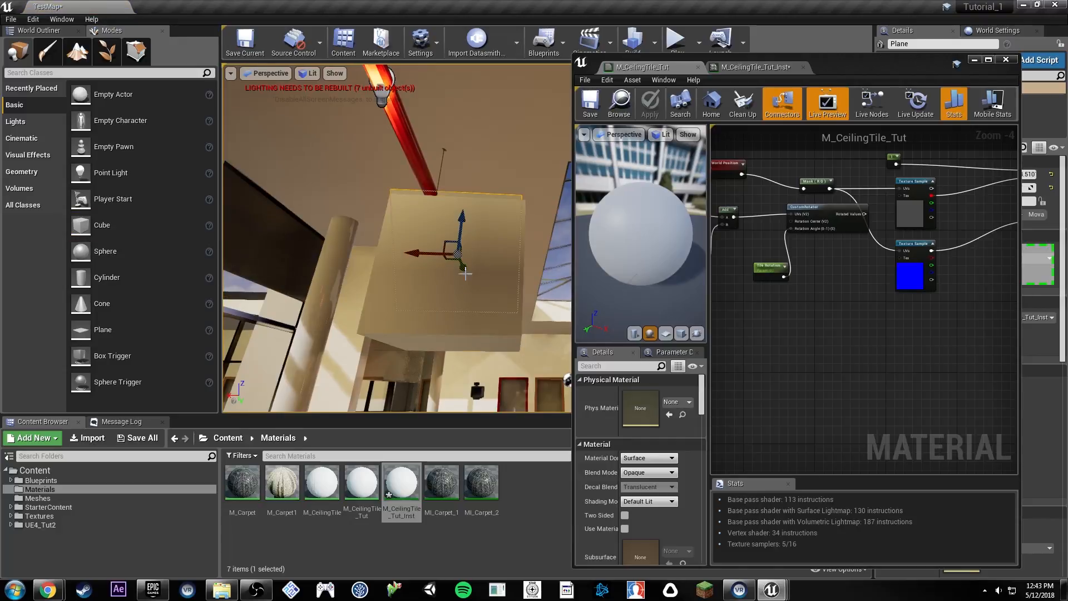
right_drag(465, 273, 458, 312)
drag(398, 486, 509, 237)
key(e)
right_drag(525, 162, 523, 216)
key(q)
drag(482, 200, 417, 340)
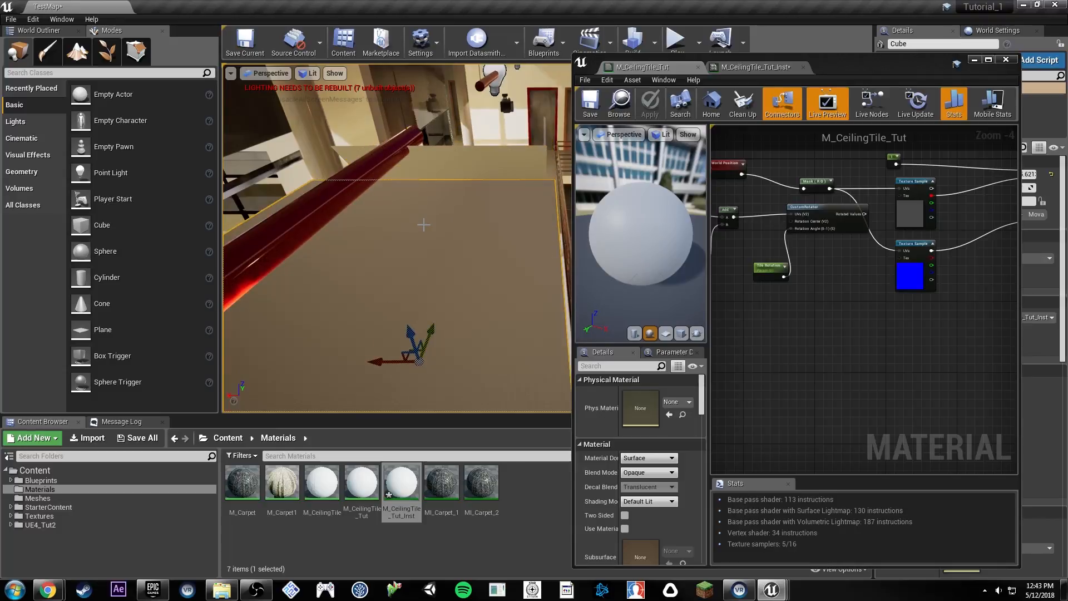
Step: Examine the cube's surface up close and from a distance, and delete the cube
key(d)
right_drag(417, 340, 289, 252)
key(d)
key(w)
key(w)
key(s)
key(w)
key(s)
key(w)
key(s)
key(Delete)
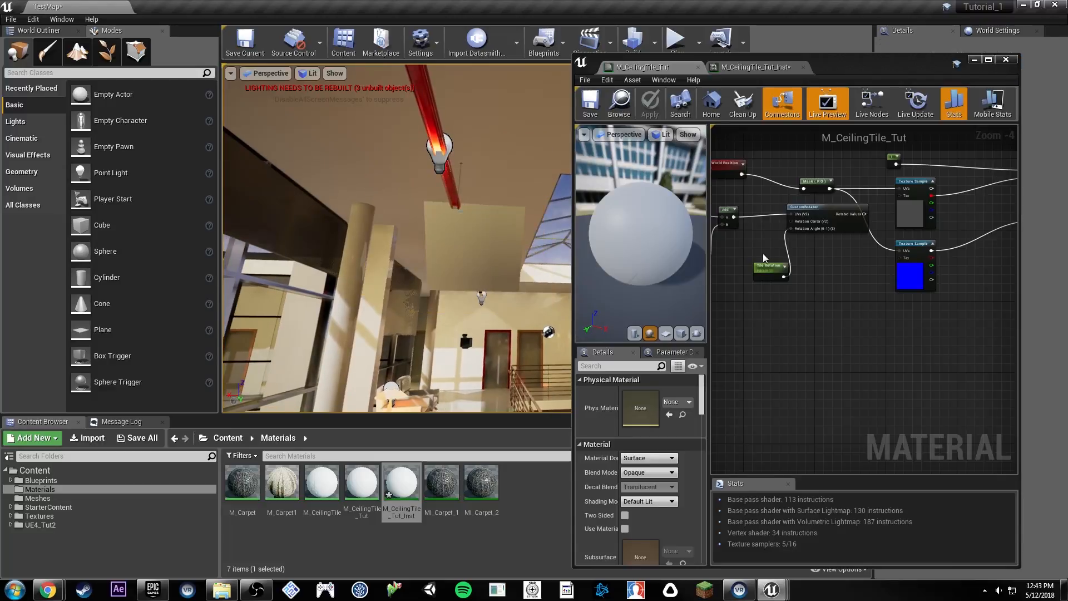
Step: Delete the extra Mask (R G) node and reconnect CustomRotator's Rotated Values to the texture samples' UVs
right_drag(856, 290, 1020, 332)
right_drag(951, 239, 814, 215)
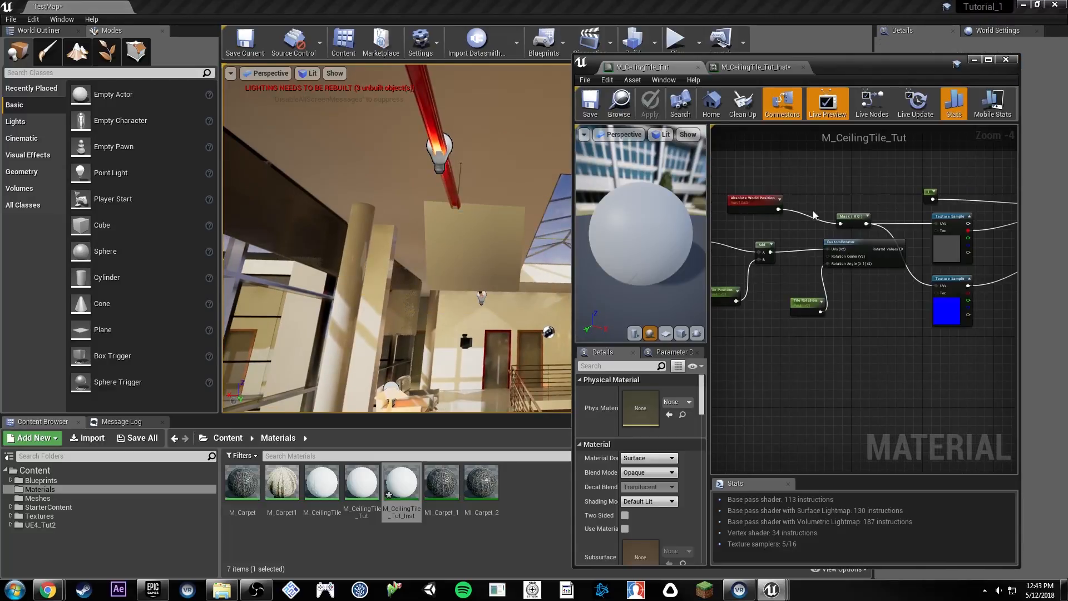
drag(886, 224, 888, 226)
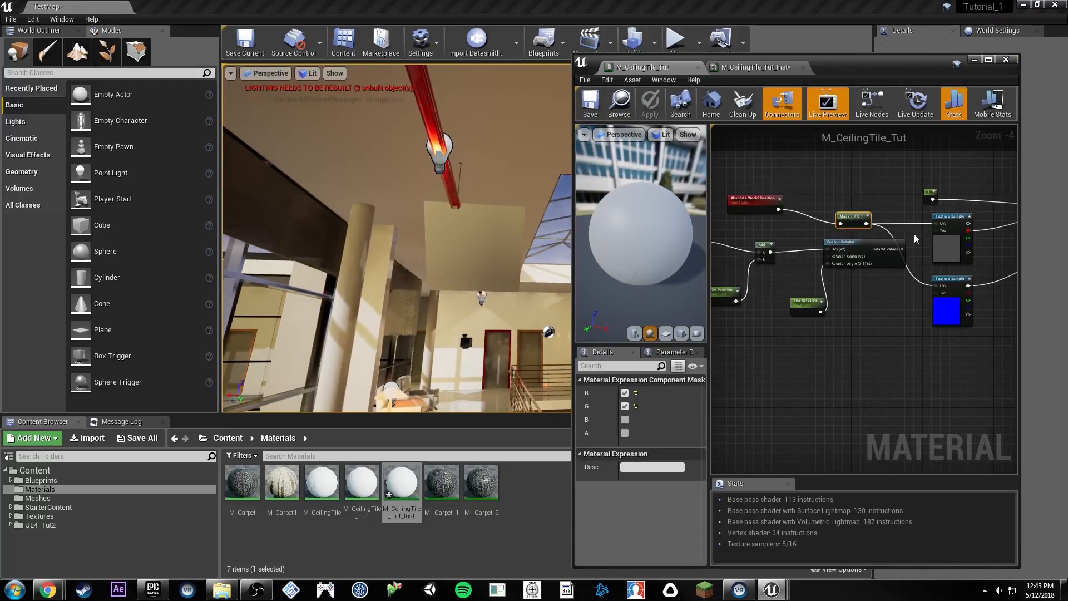
key(Delete)
drag(936, 223, 902, 252)
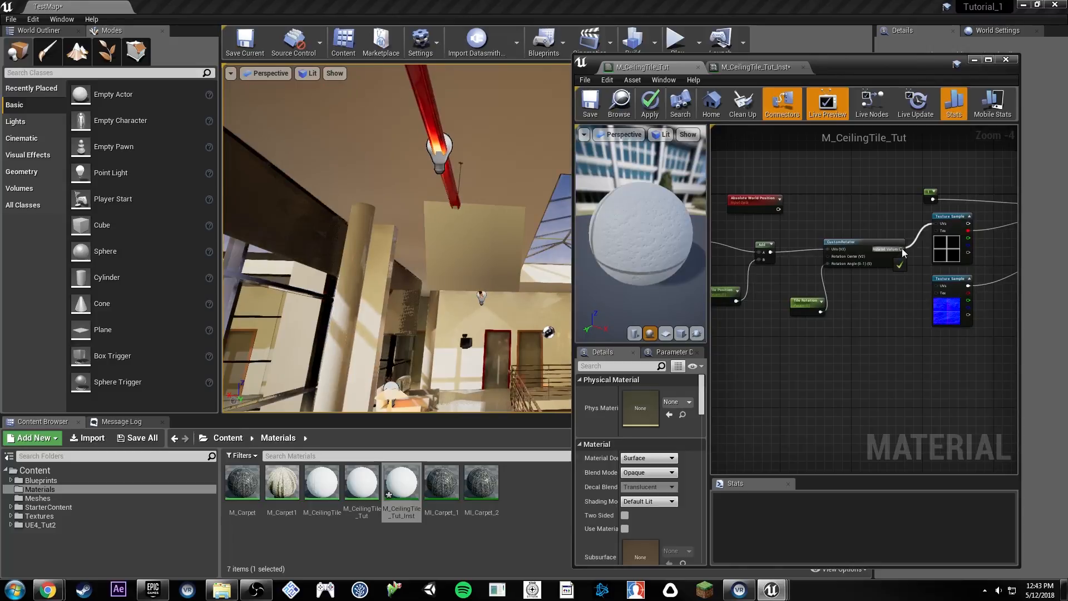
Step: Move Absolute World Position back, reconnect it to the original Mask (R G), and save M_CeilingTile_Tut
right_drag(779, 189, 923, 191)
drag(902, 200, 779, 221)
scroll(827, 281, up, 2)
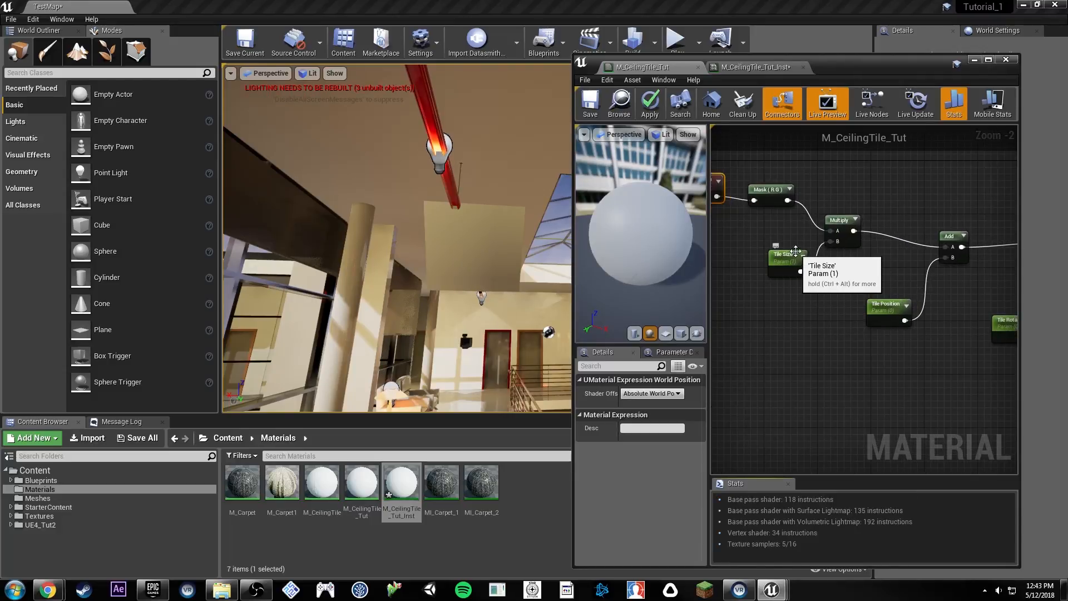
click(595, 112)
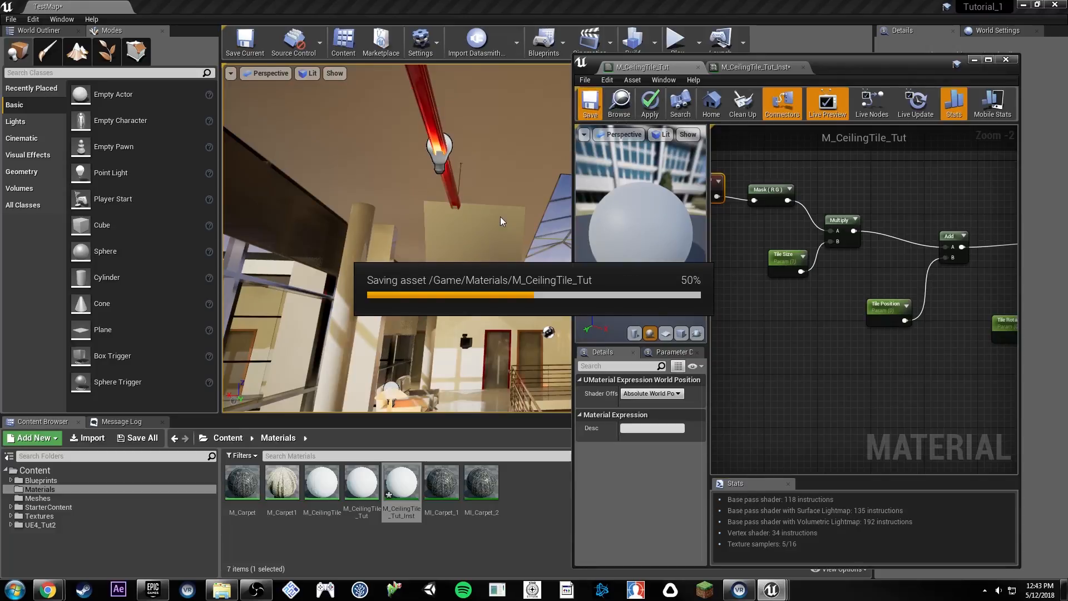
Step: View the ceiling plane from below and set M_CeilingTile_Tut_Inst's Tile Size to 0.01
right_drag(497, 218, 509, 150)
key(w)
key(w)
key(s)
key(s)
key(s)
click(744, 68)
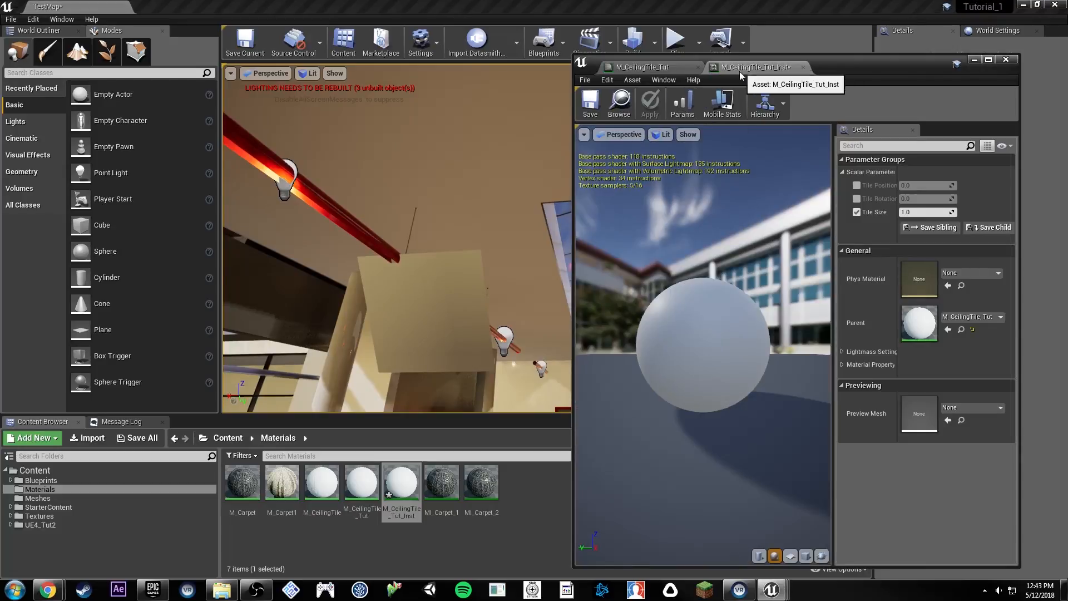
drag(913, 211, 917, 210)
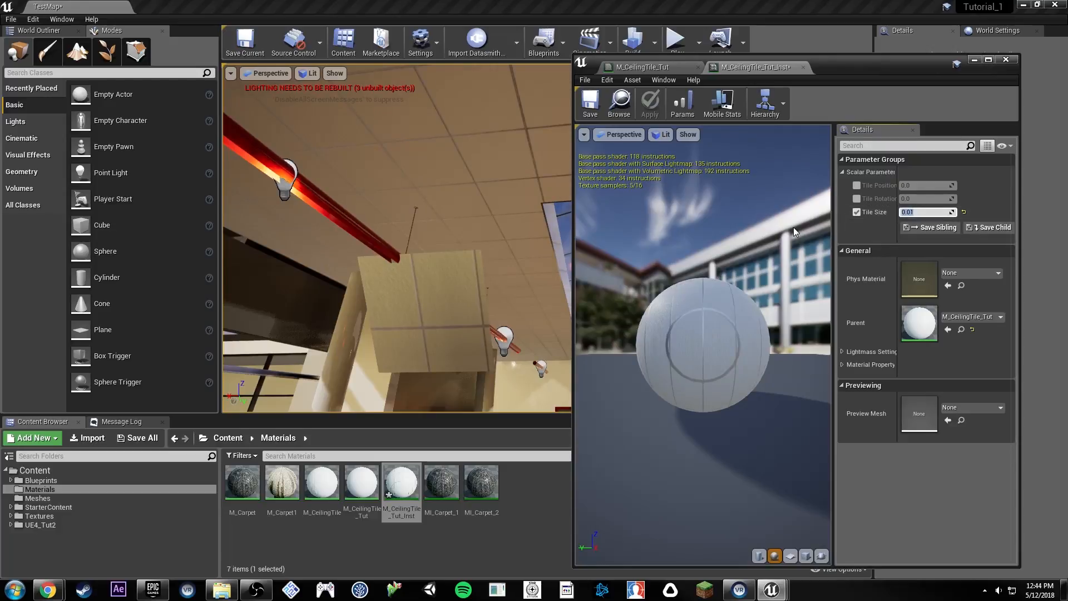
Step: Try Tile Size values of 0.002 and 0.008 in the instance, and settle on 0.006
text(.002)
key(Return)
text(.008)
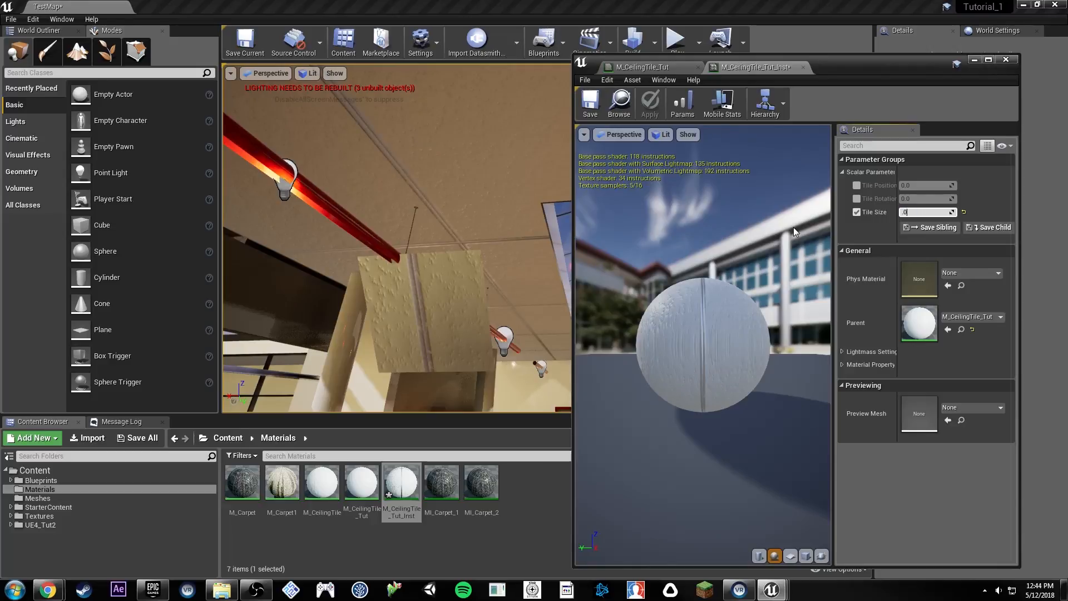
key(Return)
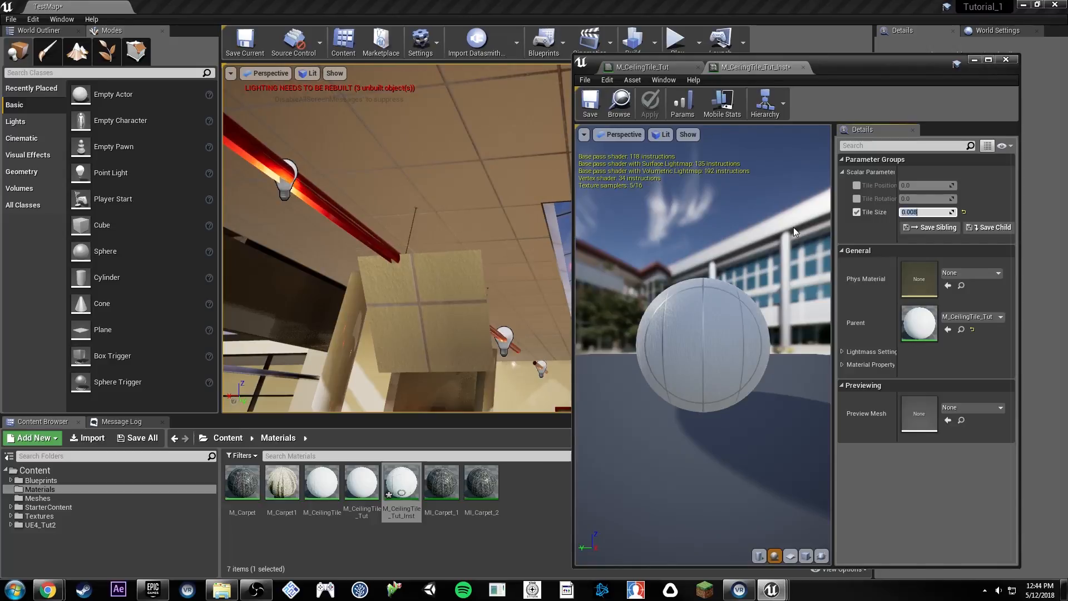
text(0.006)
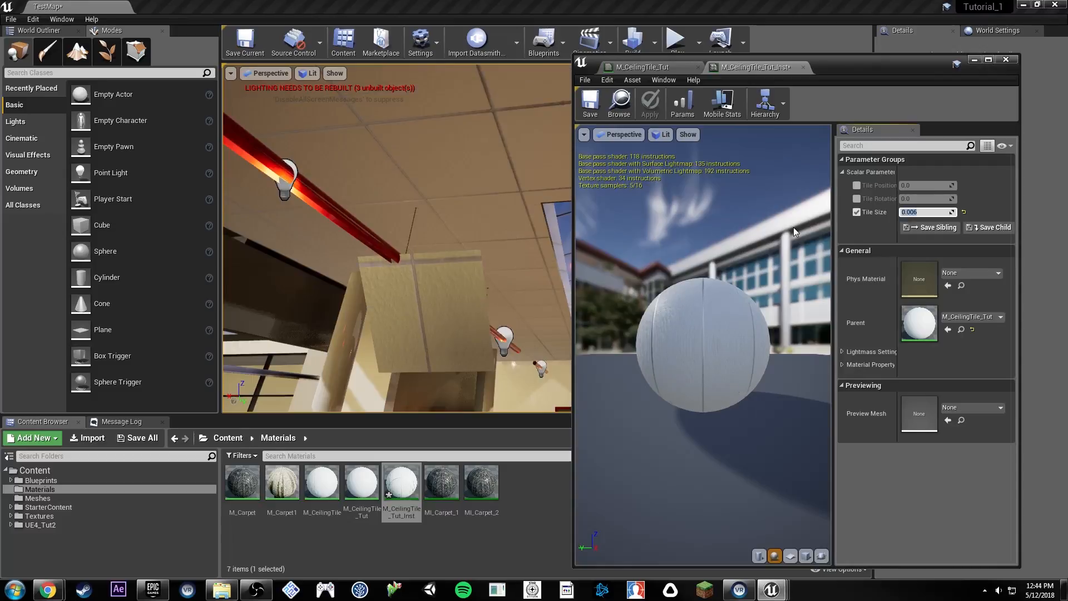
Step: Select and rotate the ceiling plane, and move the instance editor lower to uncover the plane's transform values
mouse_move(408, 142)
right_down()
mouse_move(440, 140)
mouse_move(407, 142)
right_up()
key(a)
click(453, 237)
key(a)
right_drag(493, 187, 448, 189)
key(e)
drag(478, 233, 417, 235)
drag(841, 68, 840, 305)
click(956, 188)
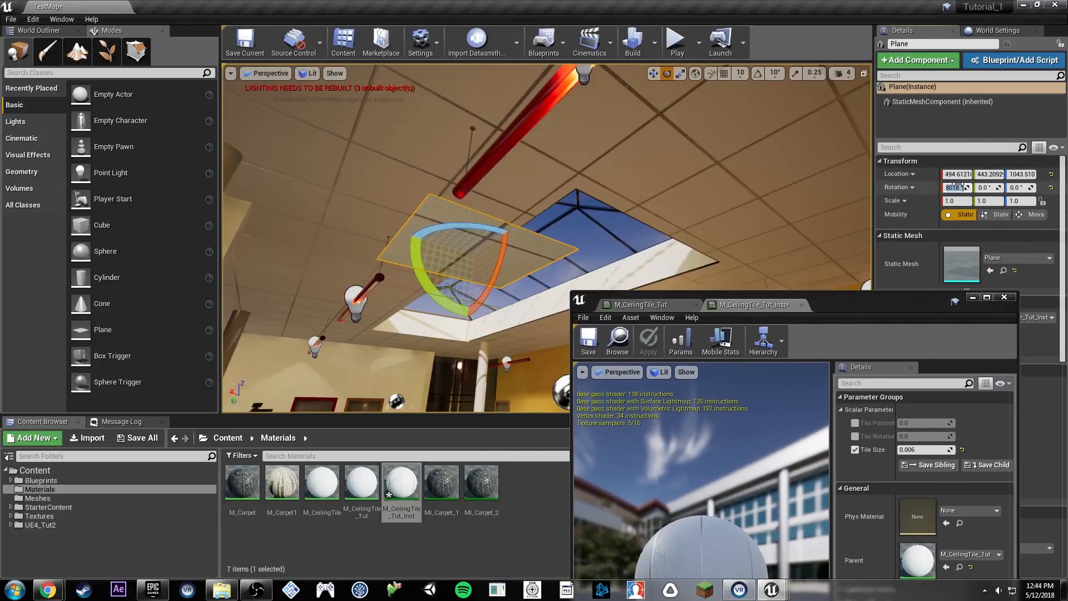
Step: Enlarge the plane to about 4.0 by 2.25, tilt it slightly below the ceiling, and delete it
right_drag(415, 135, 359, 135)
key(r)
drag(474, 234, 521, 210)
right_drag(521, 214, 507, 216)
key(w)
drag(505, 241, 686, 398)
key(e)
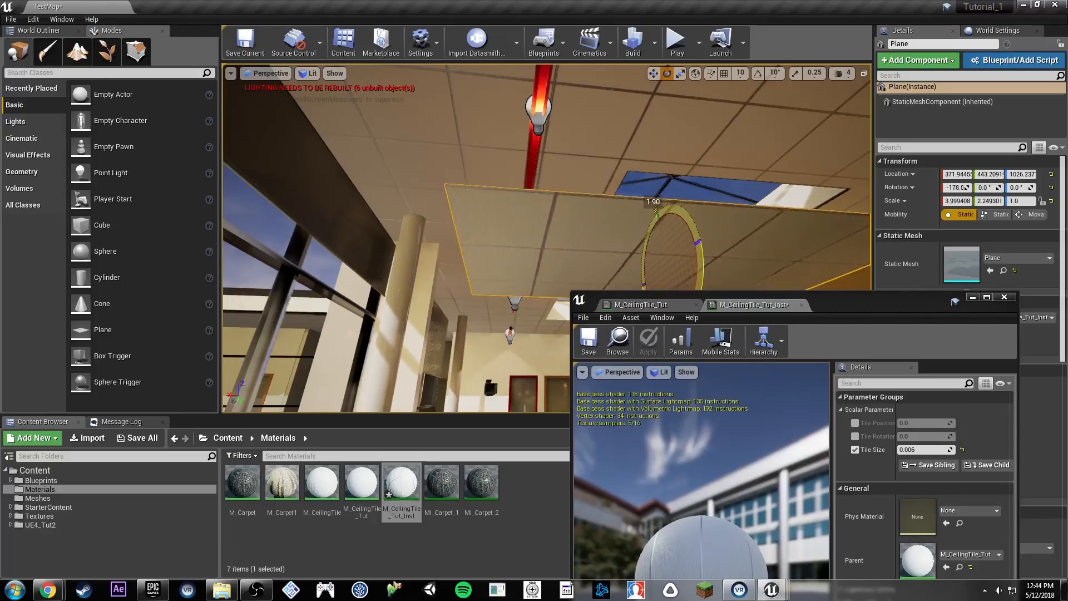
key(Delete)
Step: Place a sphere in the lobby, apply M_CeilingTile_Tut_Inst to it, and raise it to a Z location of about 877
right_drag(395, 140, 416, 252)
drag(142, 252, 526, 305)
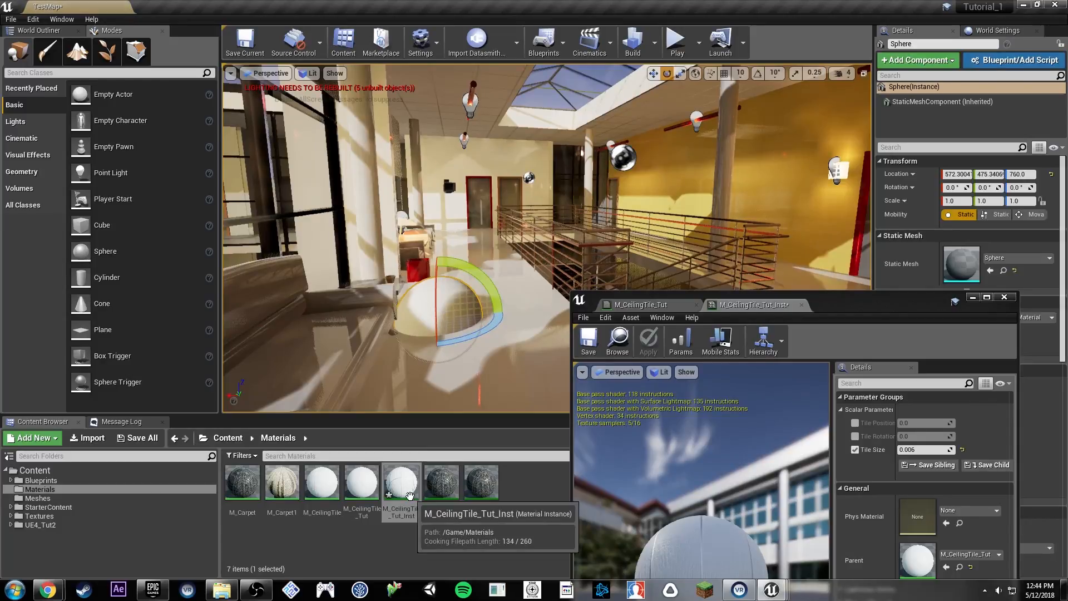
drag(401, 483, 439, 182)
key(r)
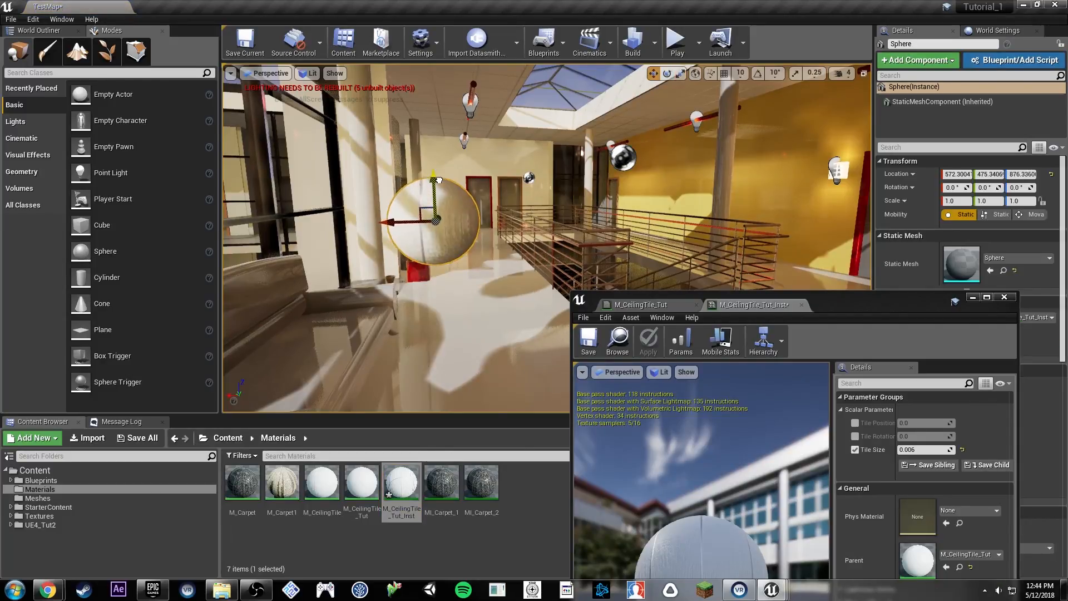
key(w)
mouse_move(438, 182)
right_down()
mouse_move(393, 195)
mouse_move(357, 234)
mouse_move(389, 184)
mouse_move(799, 166)
mouse_move(441, 182)
right_up()
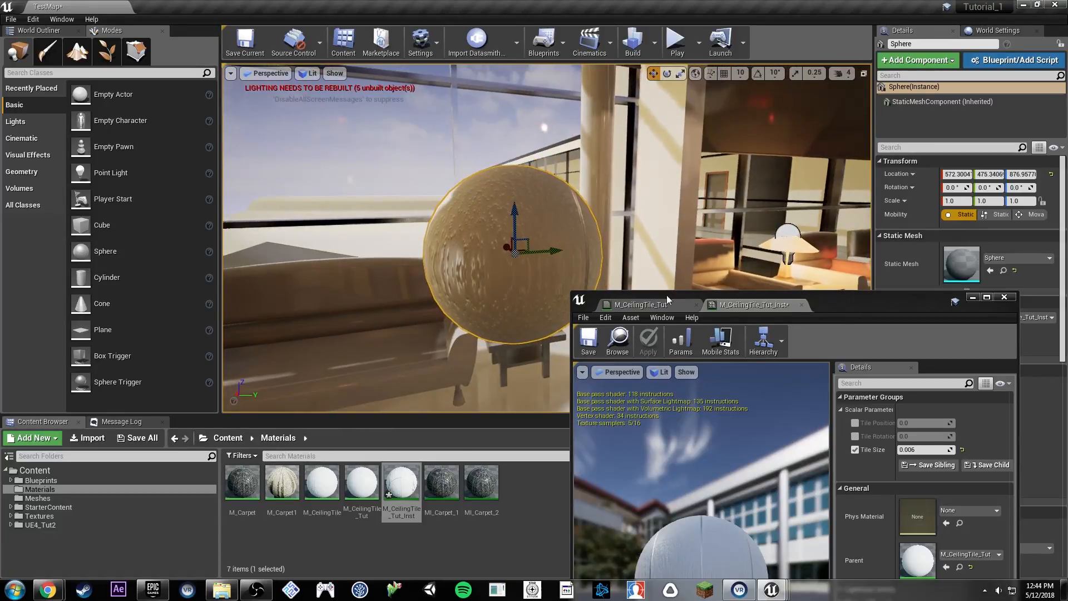
Step: Delete the sphere from the lobby, and save M_CeilingTile_Tut_Inst before closing the instance and its parent material
key(Delete)
drag(835, 300, 726, 44)
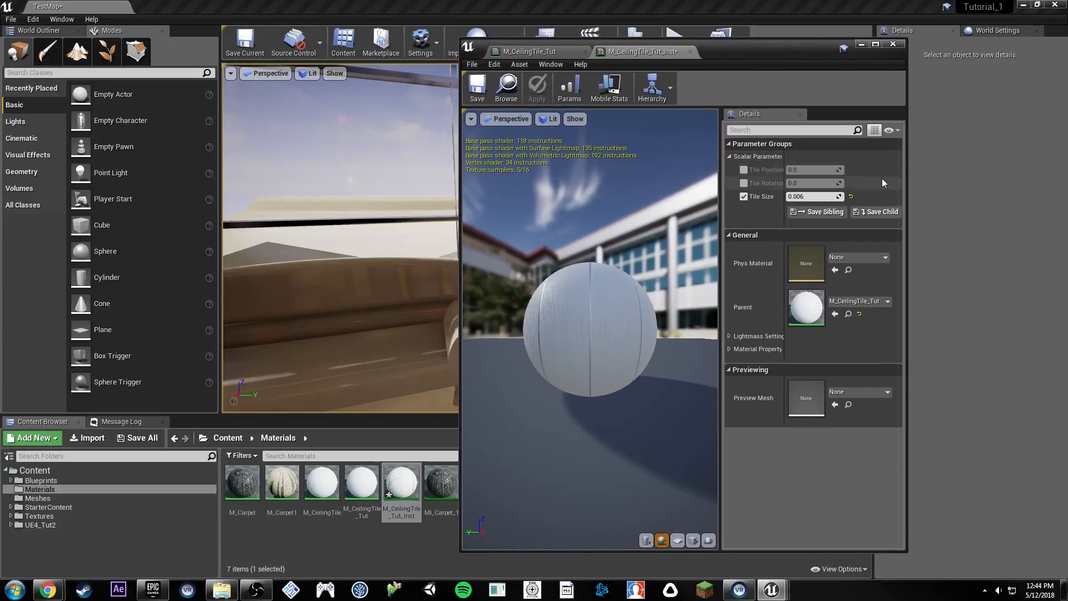
click(482, 97)
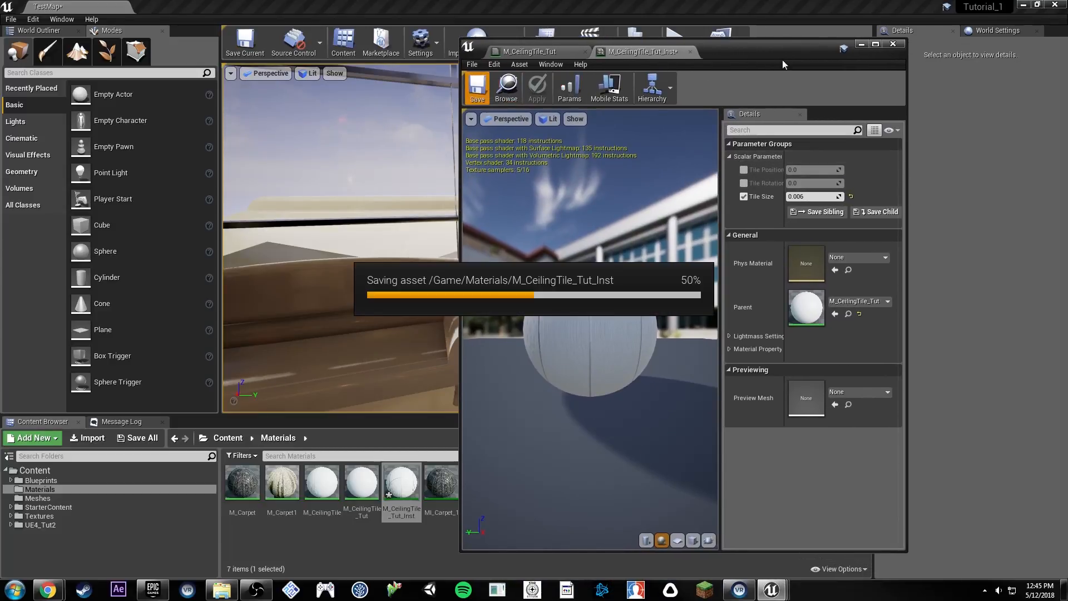
click(690, 52)
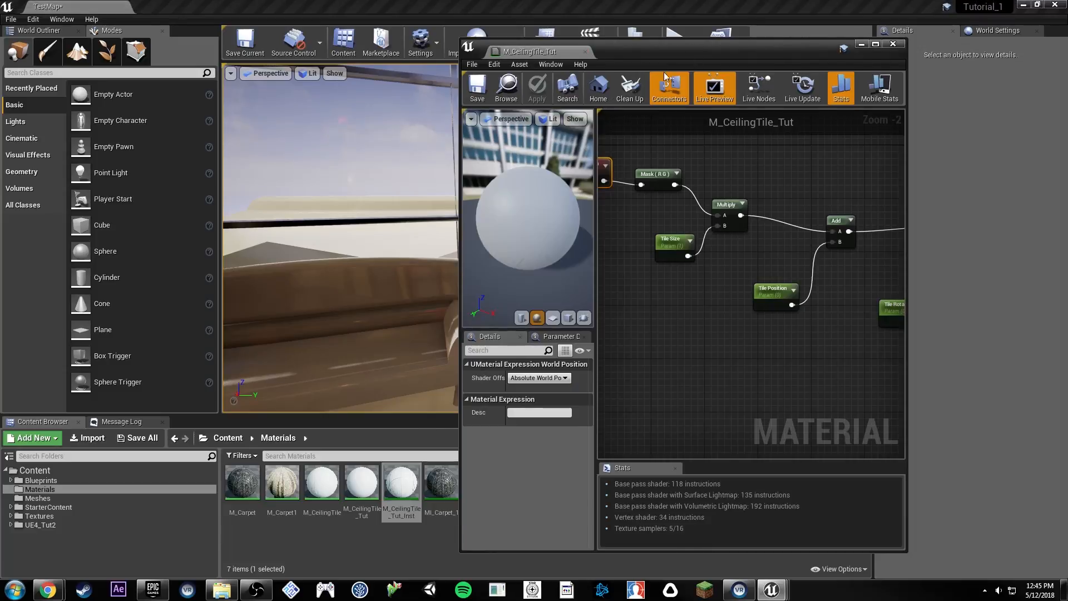
click(585, 52)
Step: Examine the ceiling tiles and the seams between them from up close and from further back
right_drag(600, 217, 633, 166)
key(w)
key(s)
key(w)
key(w)
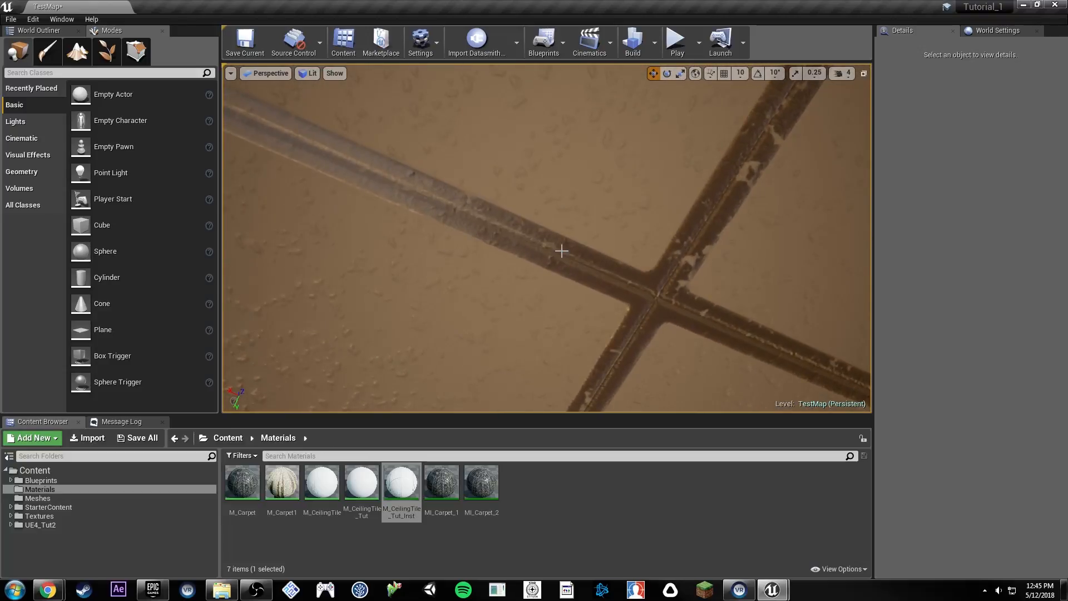
key(s)
mouse_move(626, 275)
right_down()
mouse_move(612, 265)
mouse_move(625, 275)
right_up()
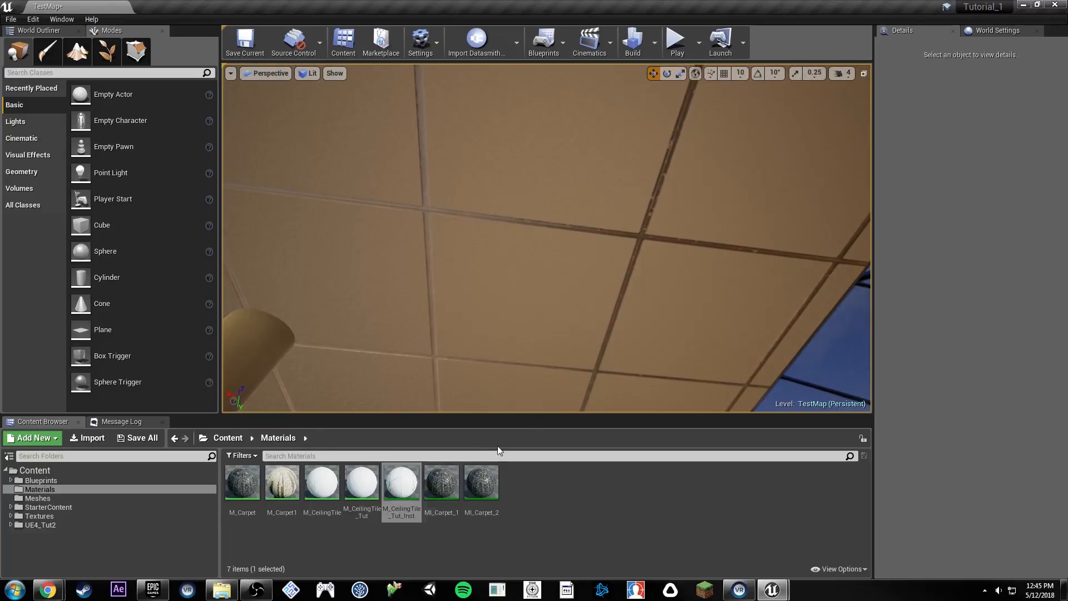
Step: Open M_CeilingTile_Tut docked beside the TestMap level, and inspect the Ceiling_M texture sample and the Base Color input
click(360, 482)
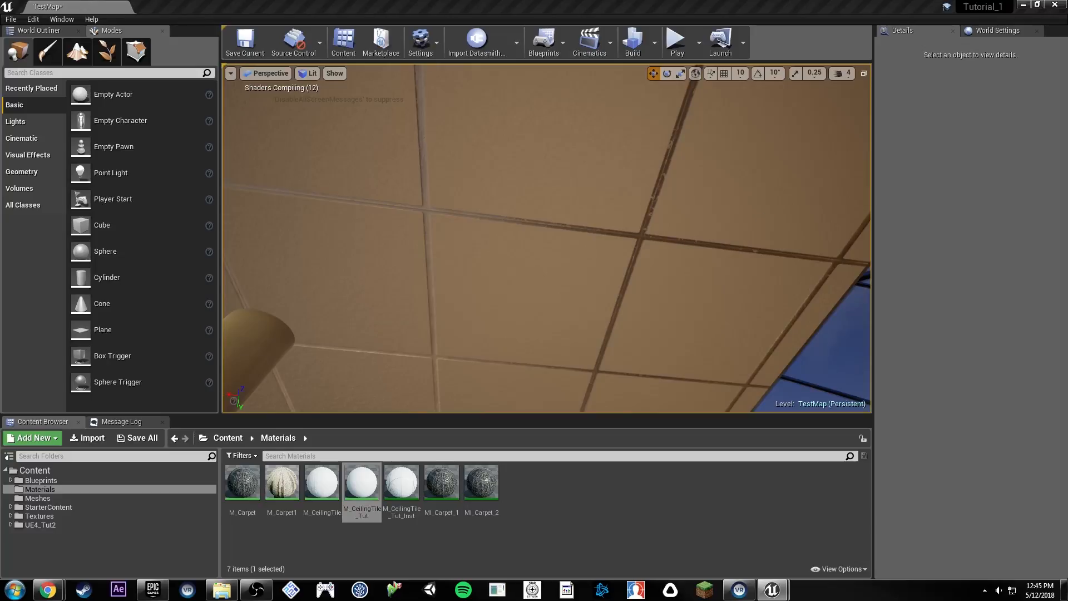
drag(1067, 245, 415, 5)
right_drag(555, 224, 726, 230)
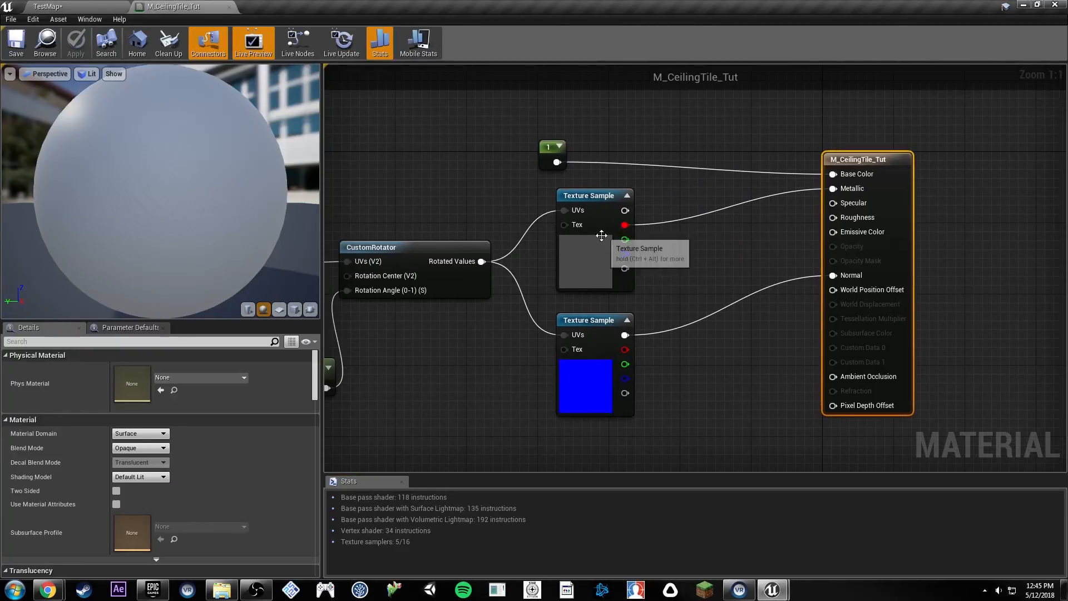
click(591, 275)
right_drag(591, 275, 684, 300)
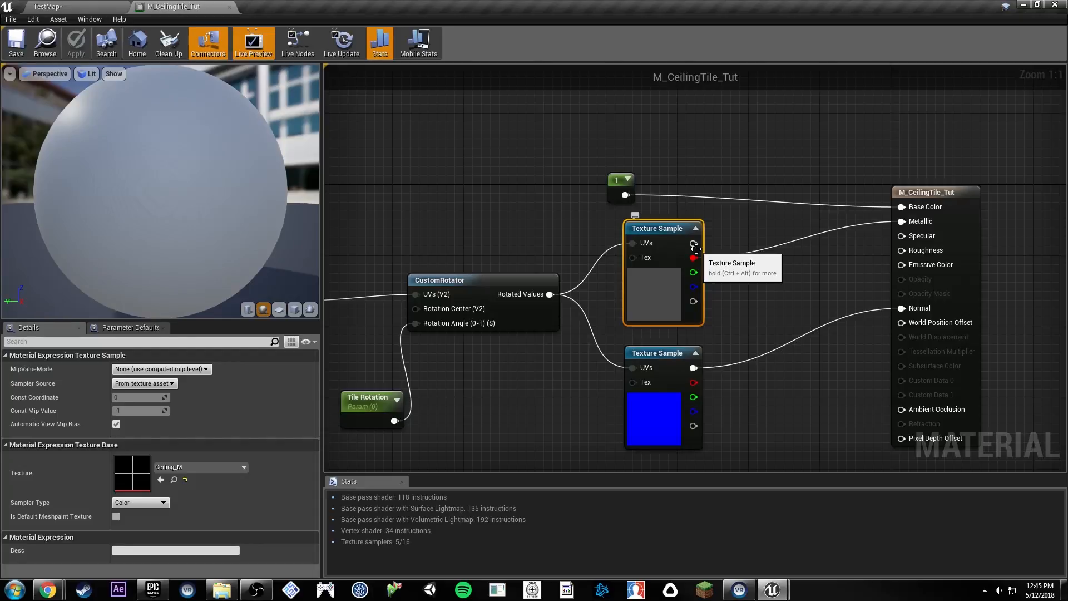
click(730, 215)
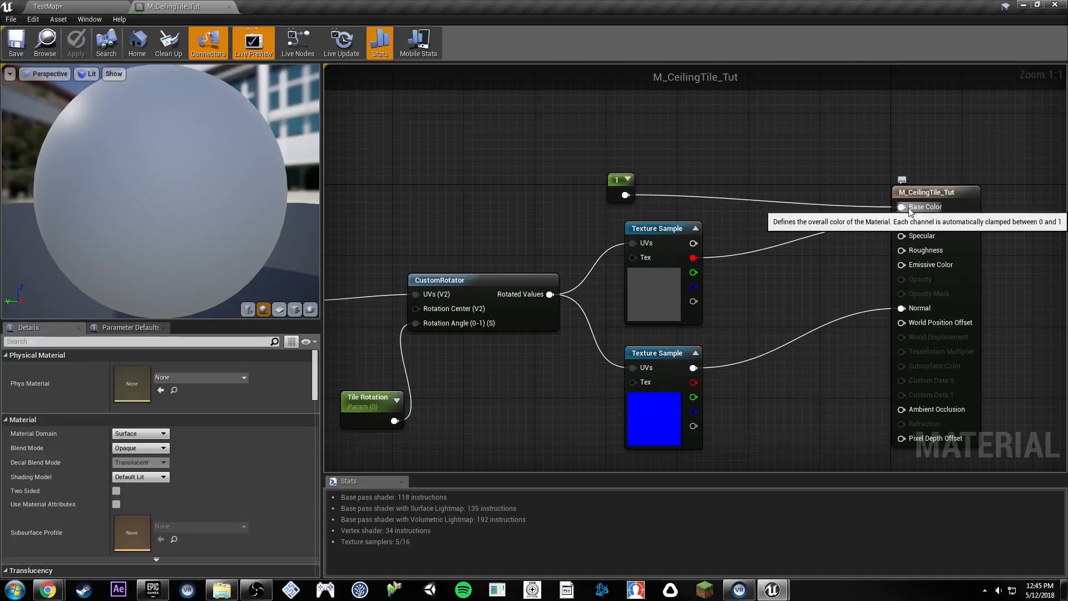
click(676, 278)
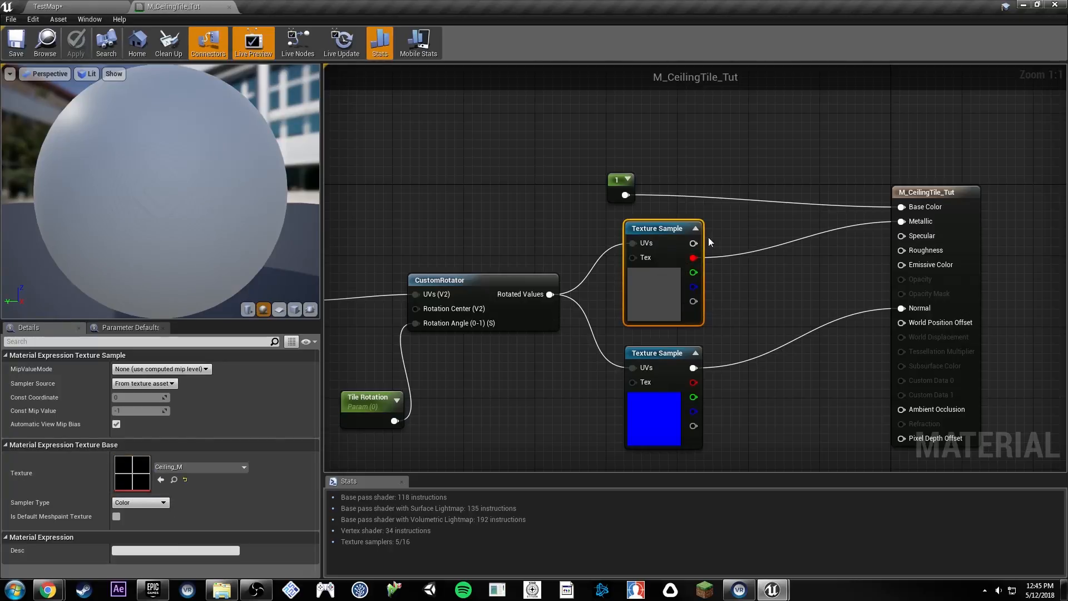
Step: Move the constant 1 node aside, and add a linear interpolate node with the Ceiling_M sample's red channel feeding its Alpha
drag(617, 179, 558, 121)
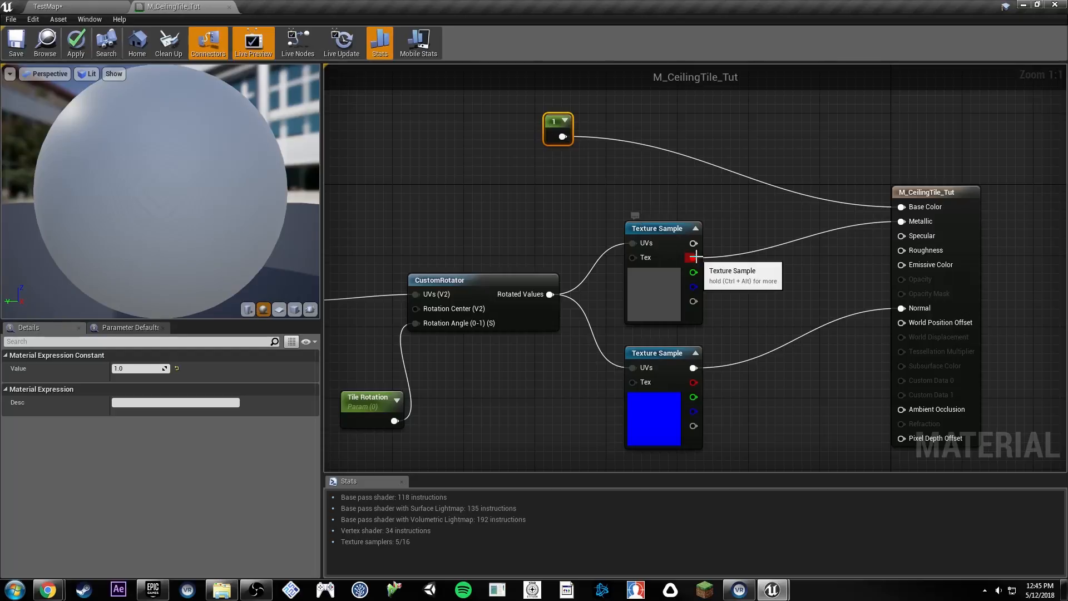
drag(693, 258, 755, 170)
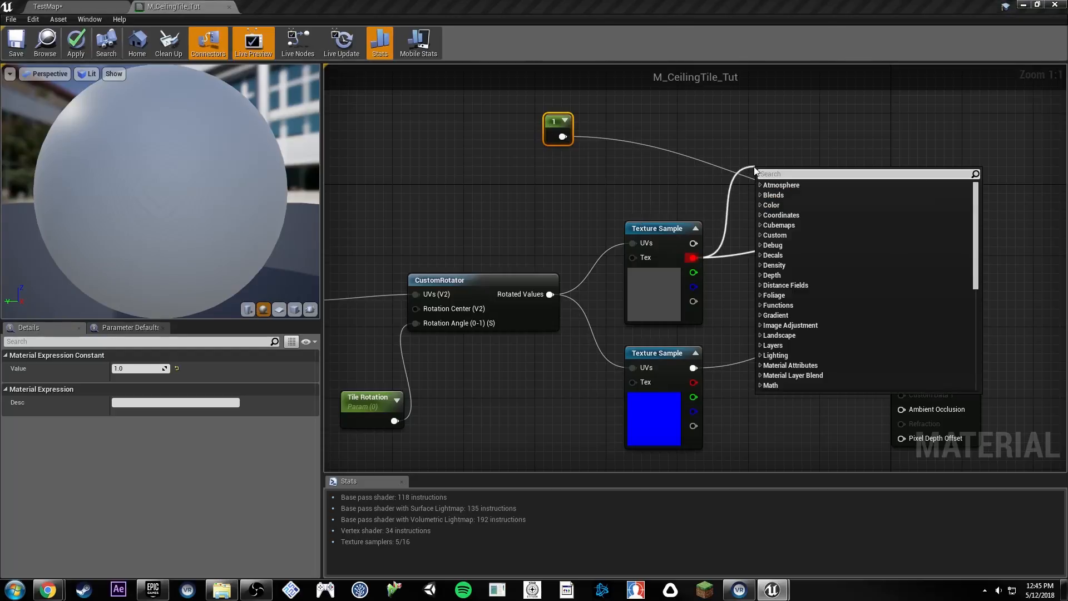
text(linear inte)
key(Return)
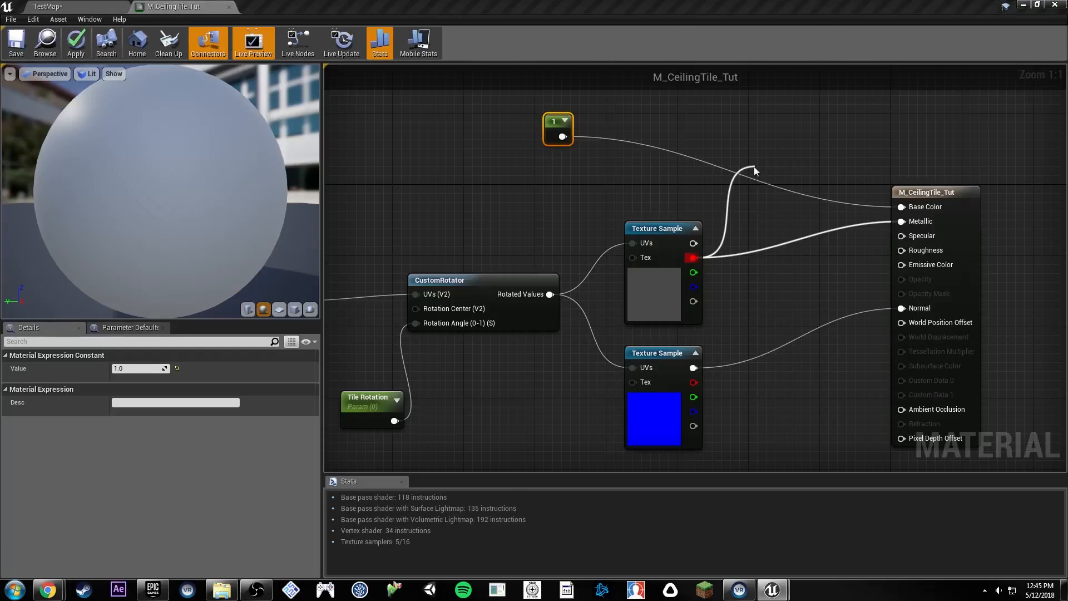
drag(779, 174, 750, 173)
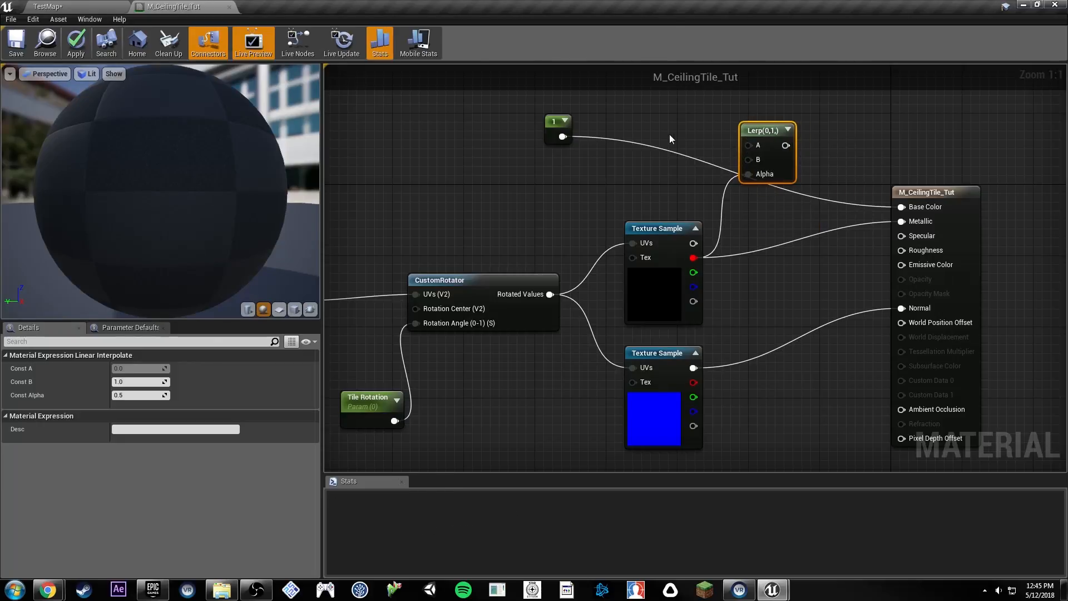
Step: Connect the Lerp output to Base Color, and check the effect of the Ceiling_M mask on the preview sphere
right_drag(669, 135, 666, 227)
click(889, 170)
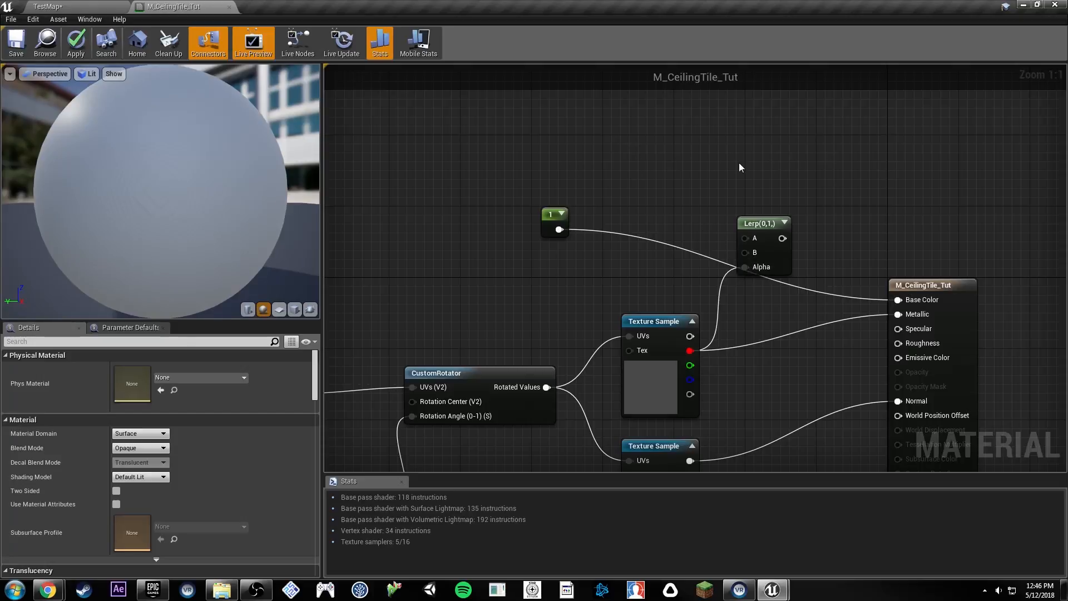
drag(783, 238, 913, 302)
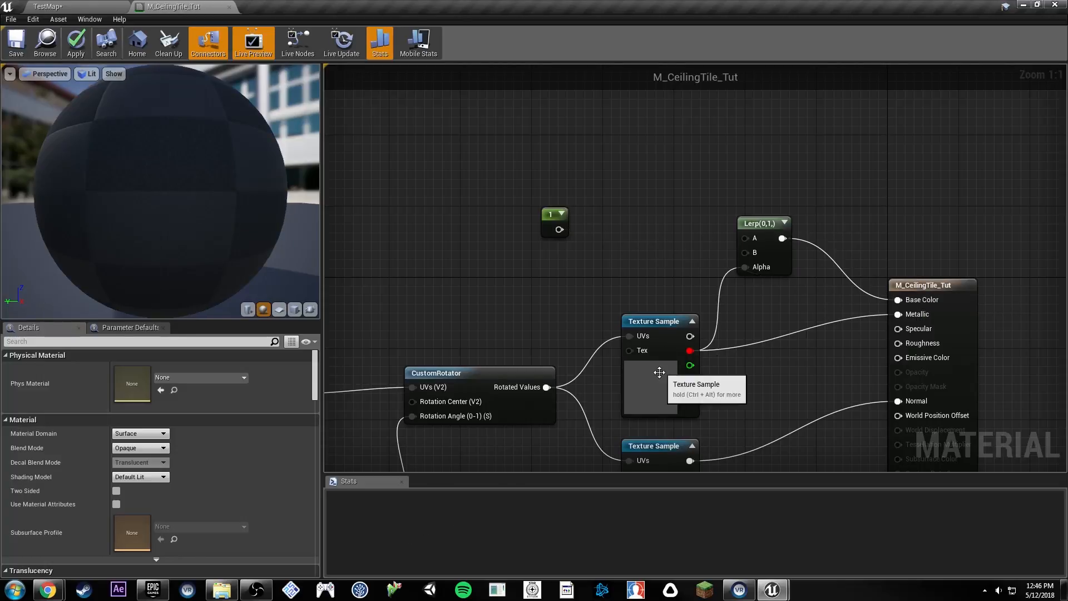
click(684, 323)
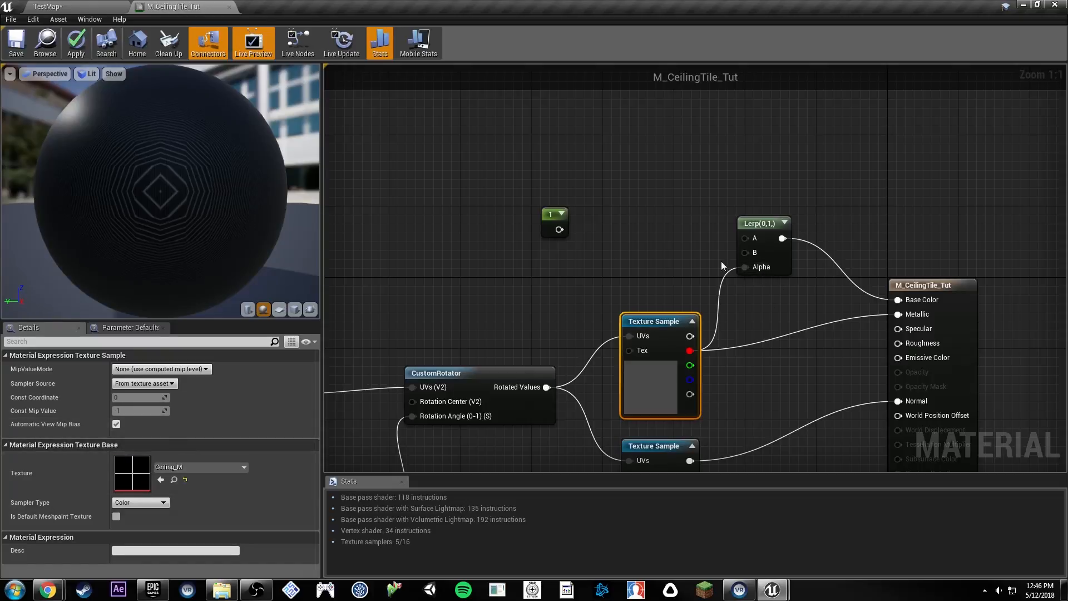
drag(286, 176, 298, 169)
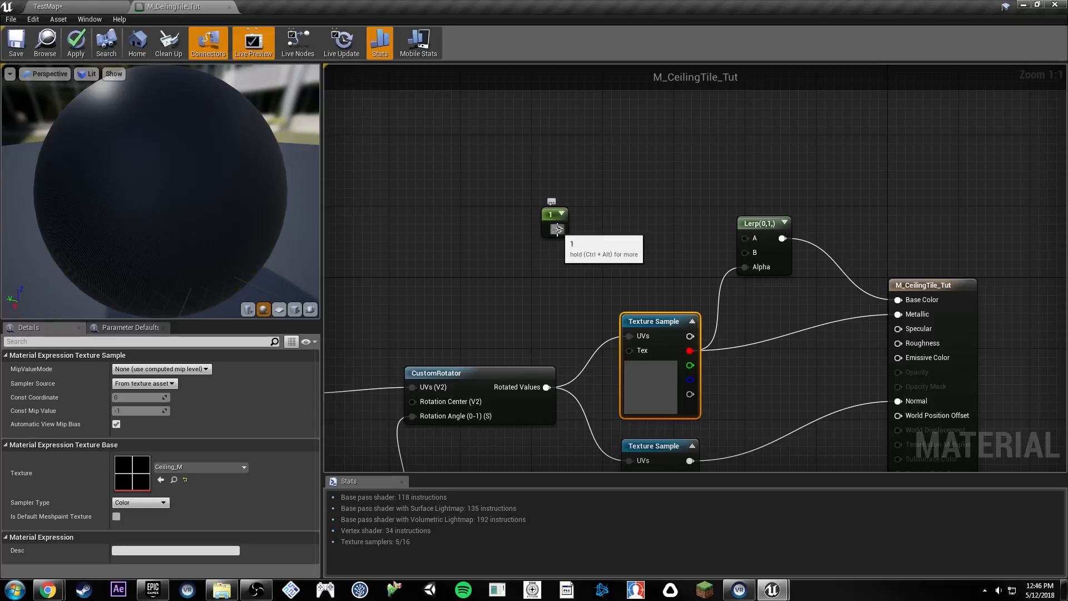
click(712, 215)
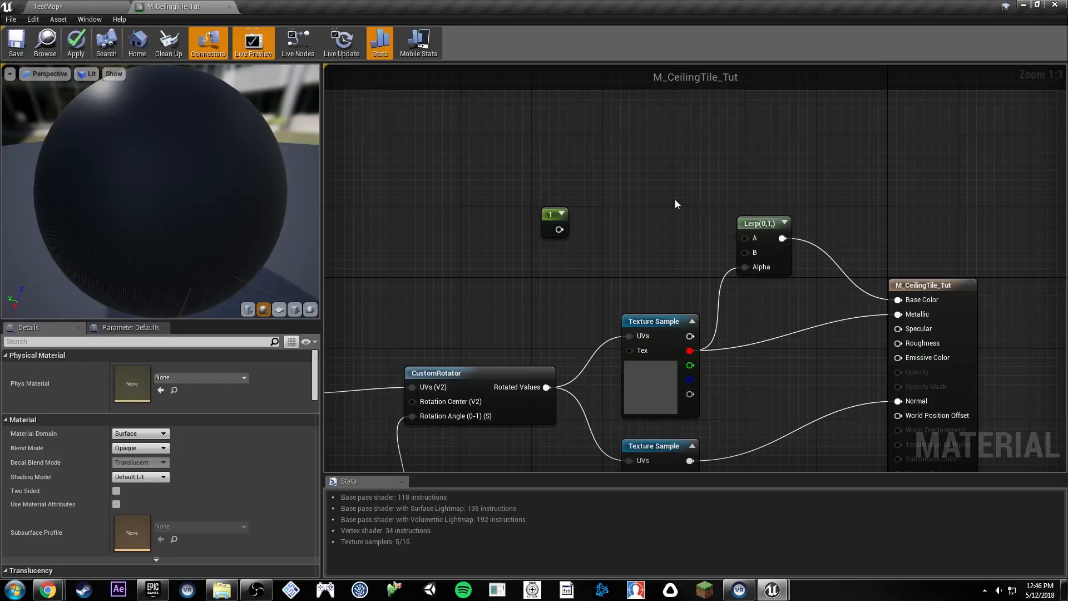
click(622, 389)
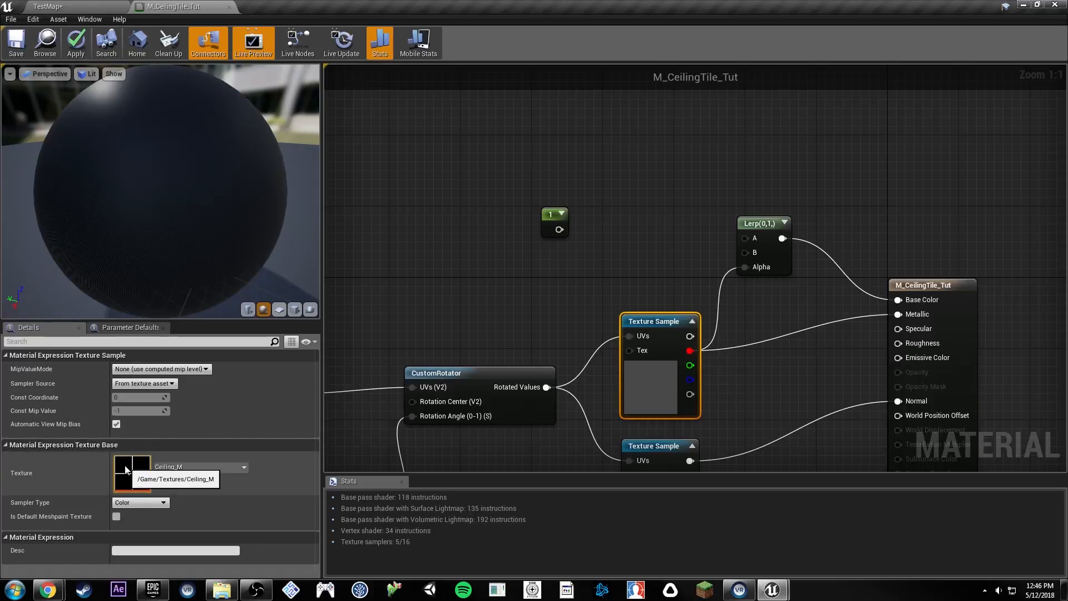
Step: Connect the constant 1 to the Lerp's A input, and feed B from a duplicate constant set to 0.5
drag(559, 229, 598, 152)
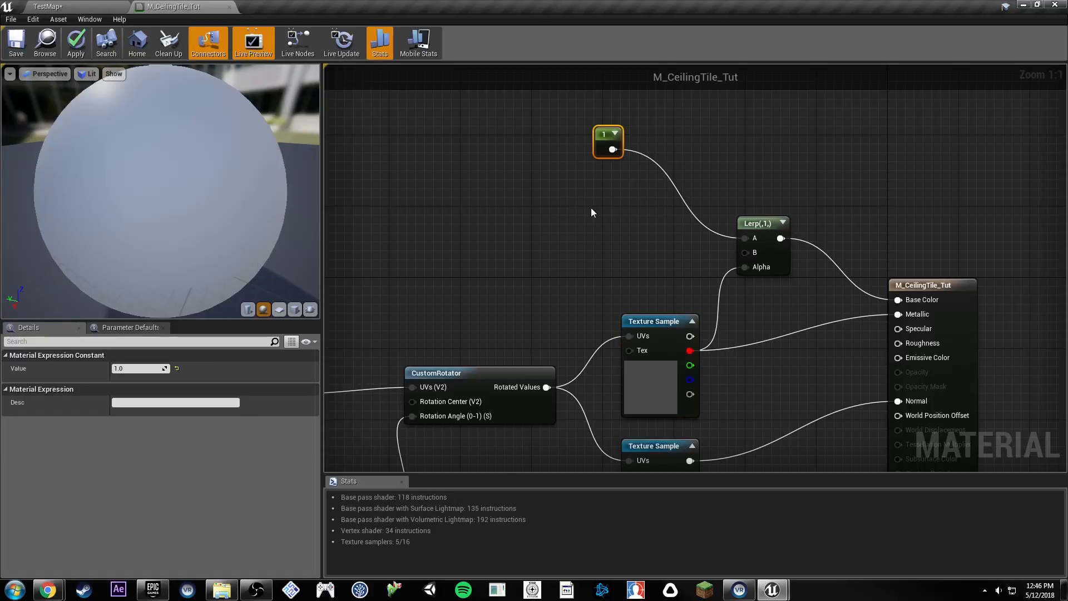
key(ctrl+w)
click(135, 369)
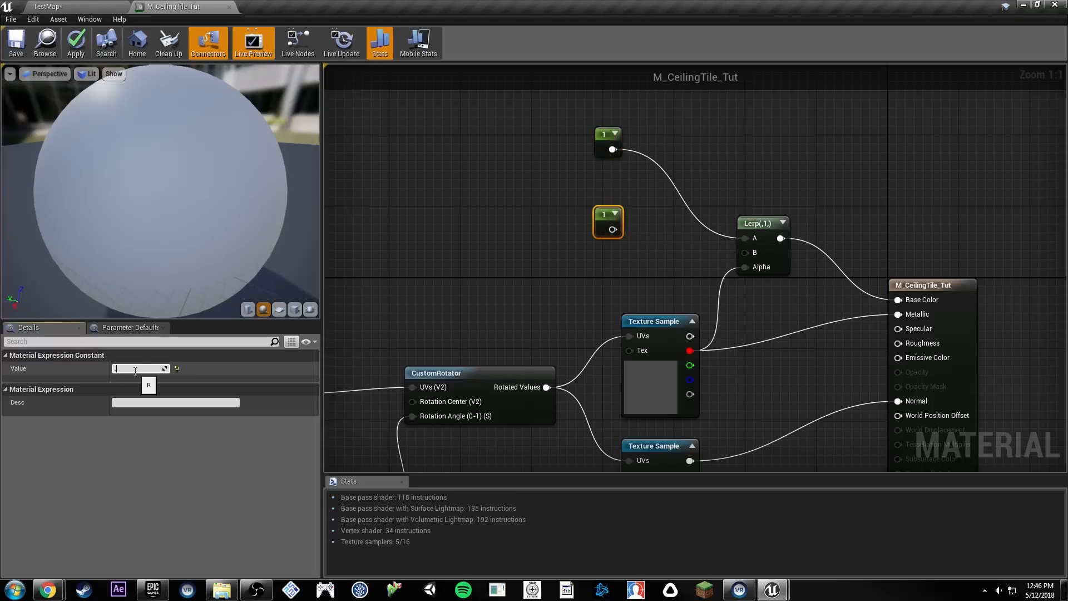
text(0.5)
key(Return)
drag(619, 231, 748, 253)
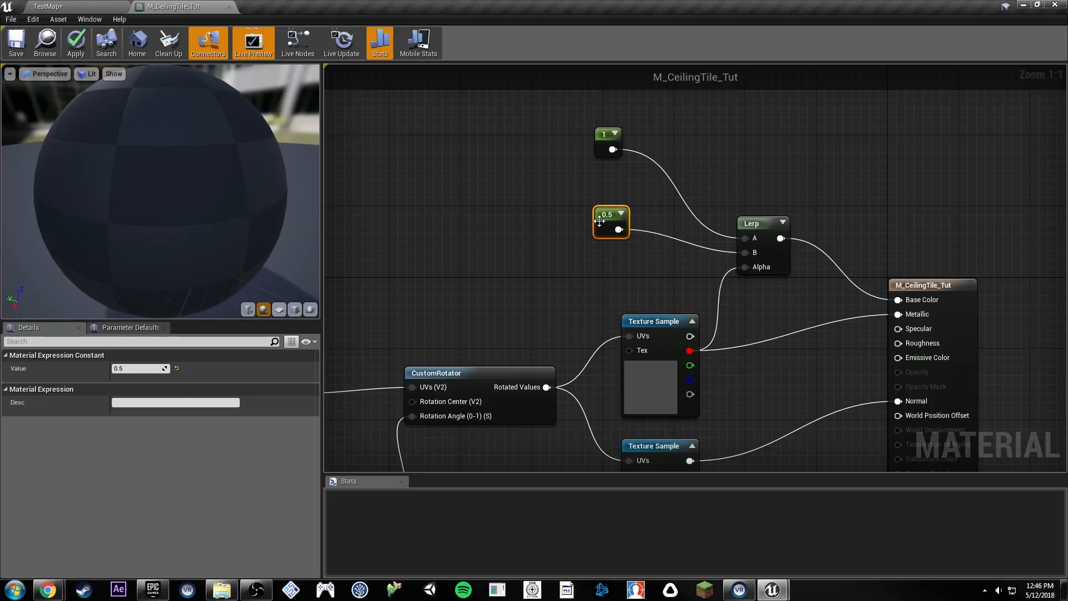
drag(599, 221, 600, 230)
Step: Save M_CeilingTile_Tut, and undock its editor as a taller floating window that leaves the ceiling in view
drag(207, 158, 323, 161)
click(17, 42)
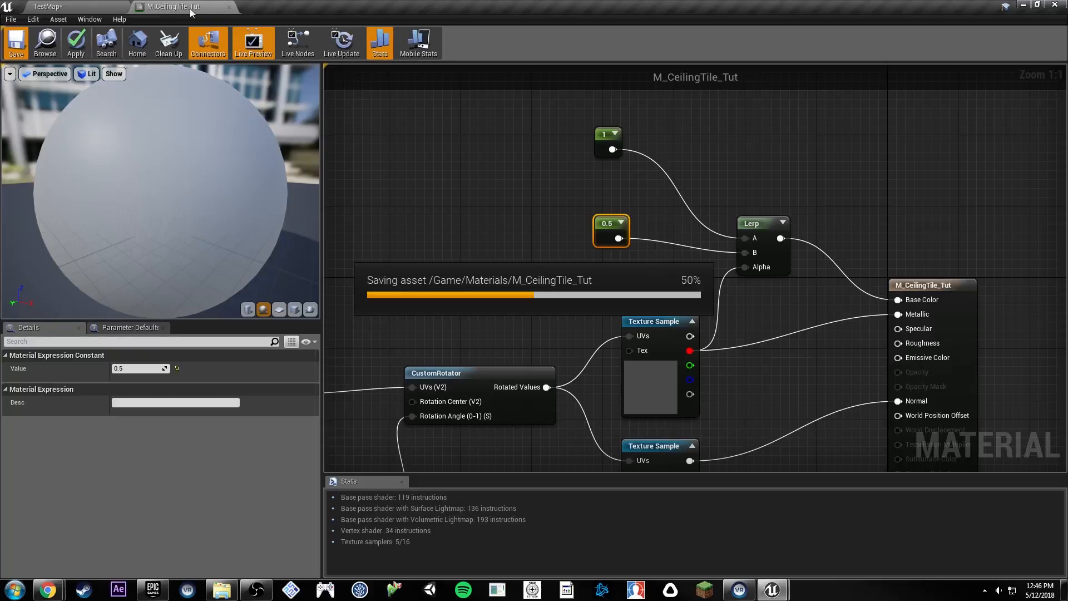
drag(189, 8, 752, 230)
drag(878, 237, 733, 185)
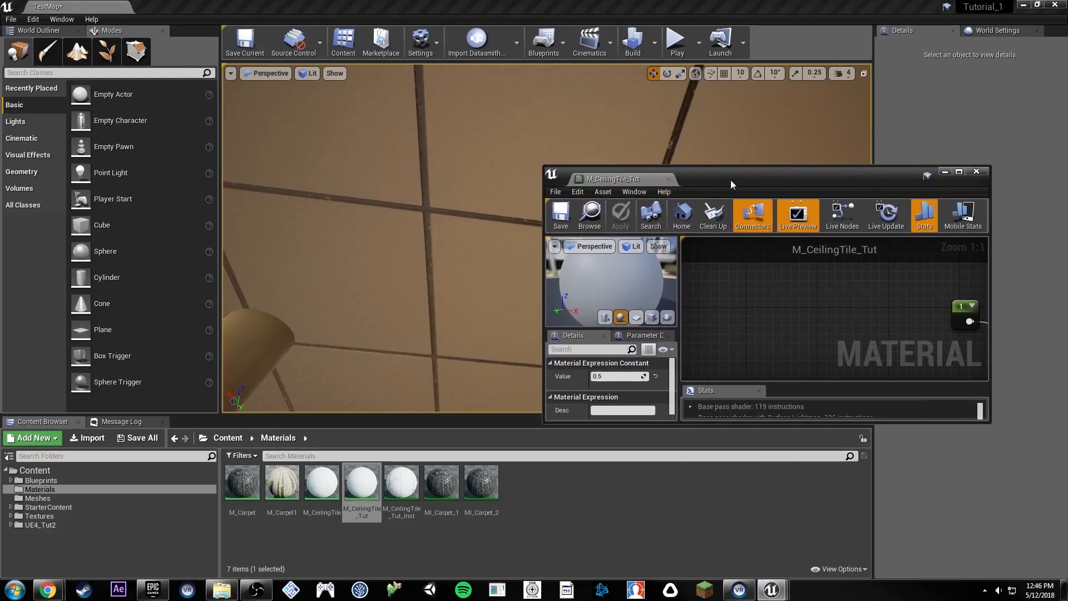
drag(899, 424, 895, 532)
Step: Convert the 0.5 constant feeding the Lerp into a parameter named Diffuse B
right_drag(885, 392, 704, 316)
right_drag(798, 299, 729, 316)
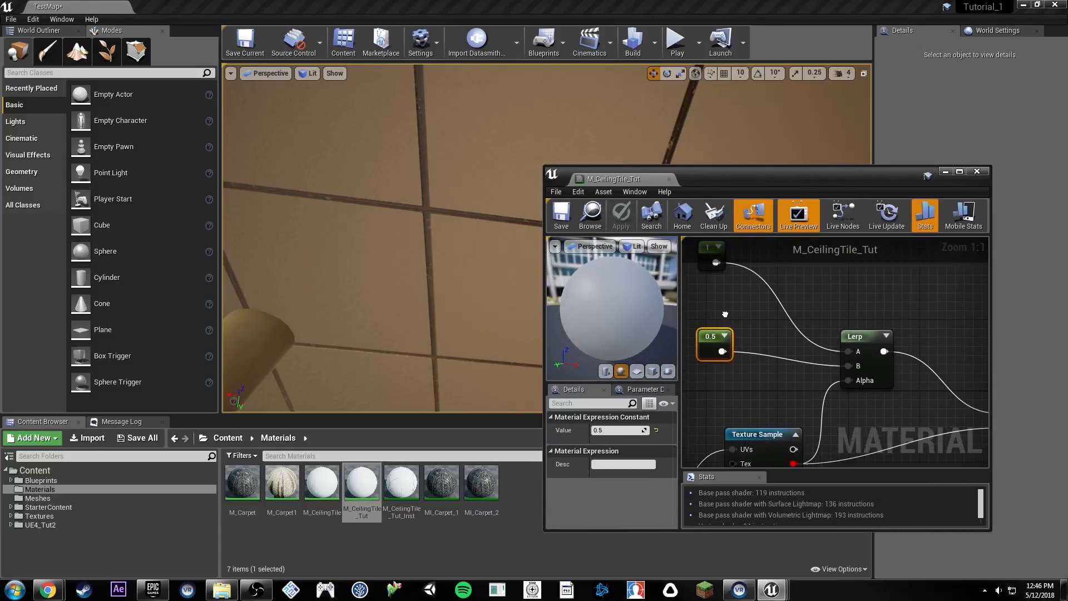
right_click(721, 345)
click(779, 353)
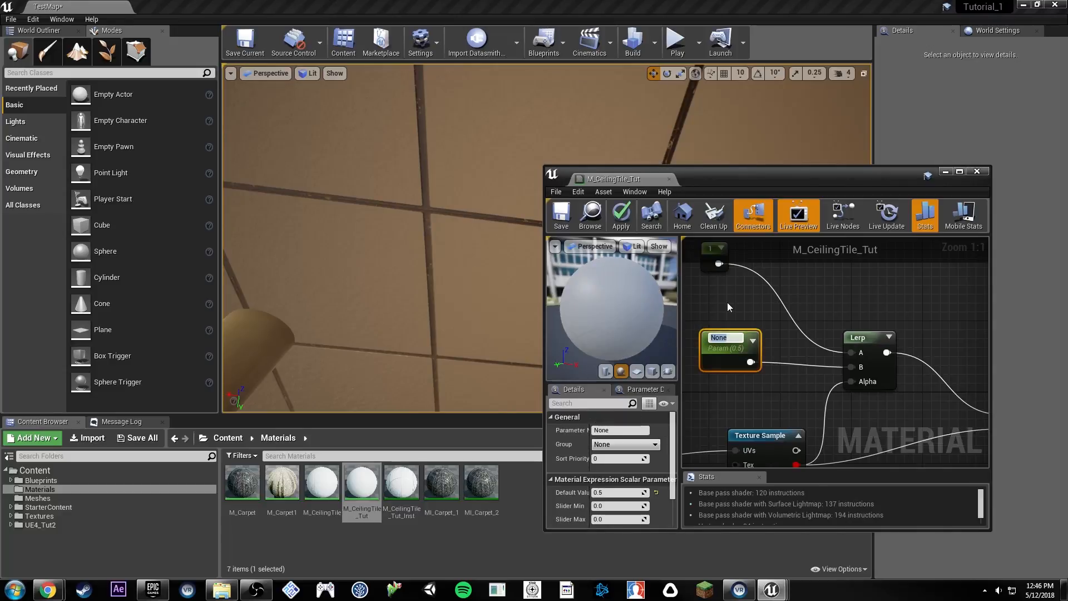
text(Diffuse B)
key(Return)
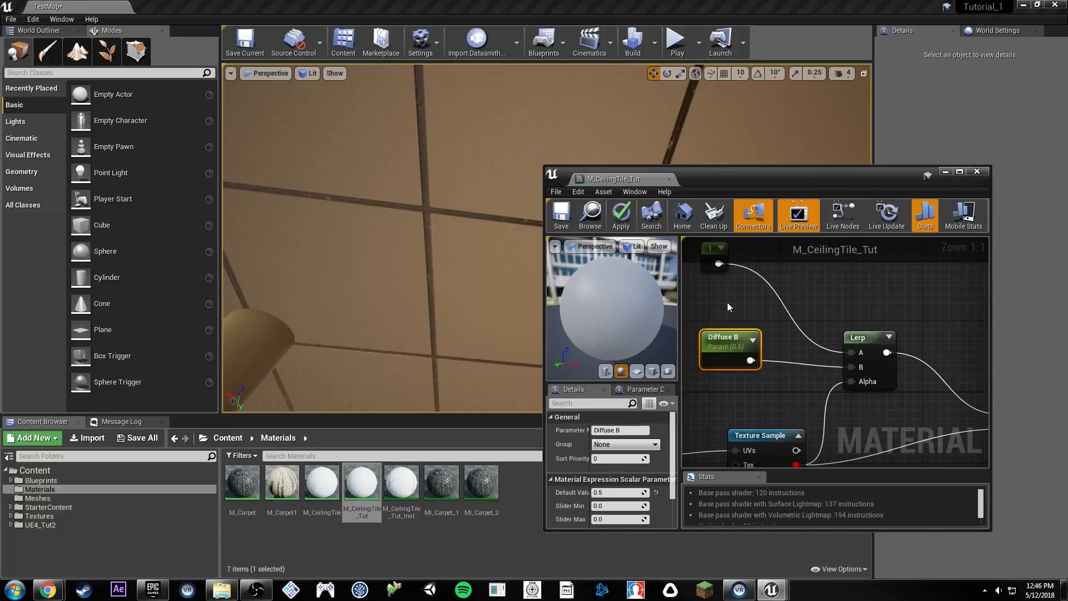
Step: Convert the constant 1 feeding the Lerp into a parameter named Diffuse A, and save the material
right_click(720, 271)
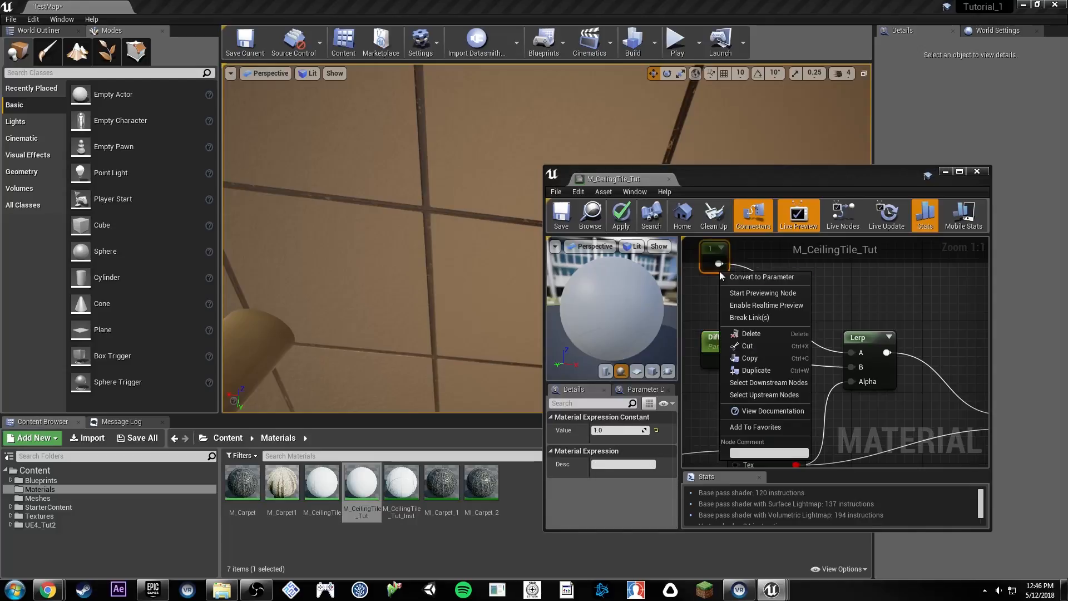
click(776, 303)
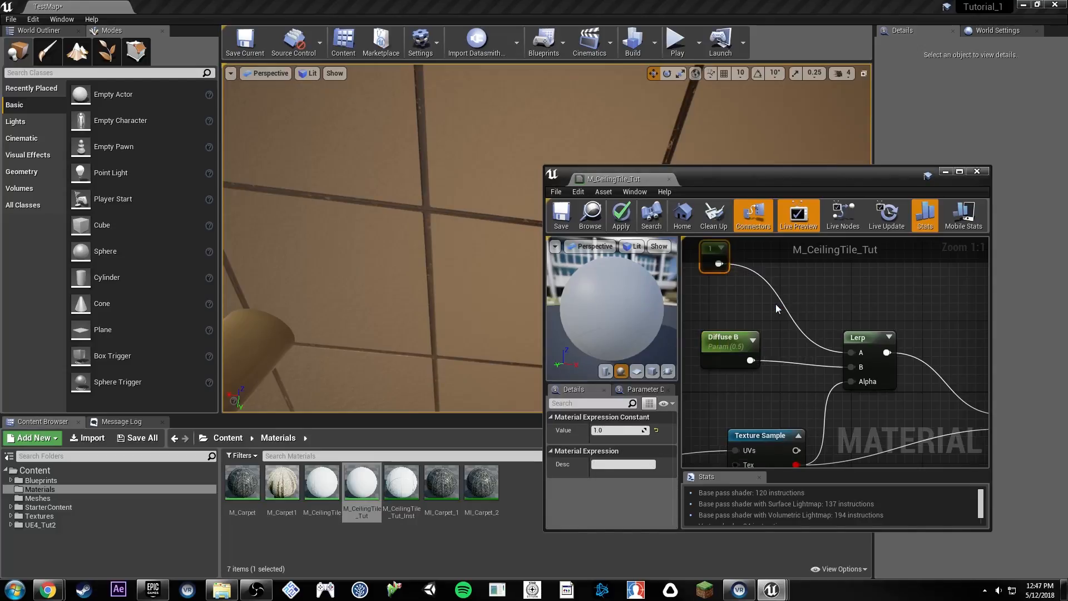
right_drag(736, 288, 764, 328)
right_click(764, 329)
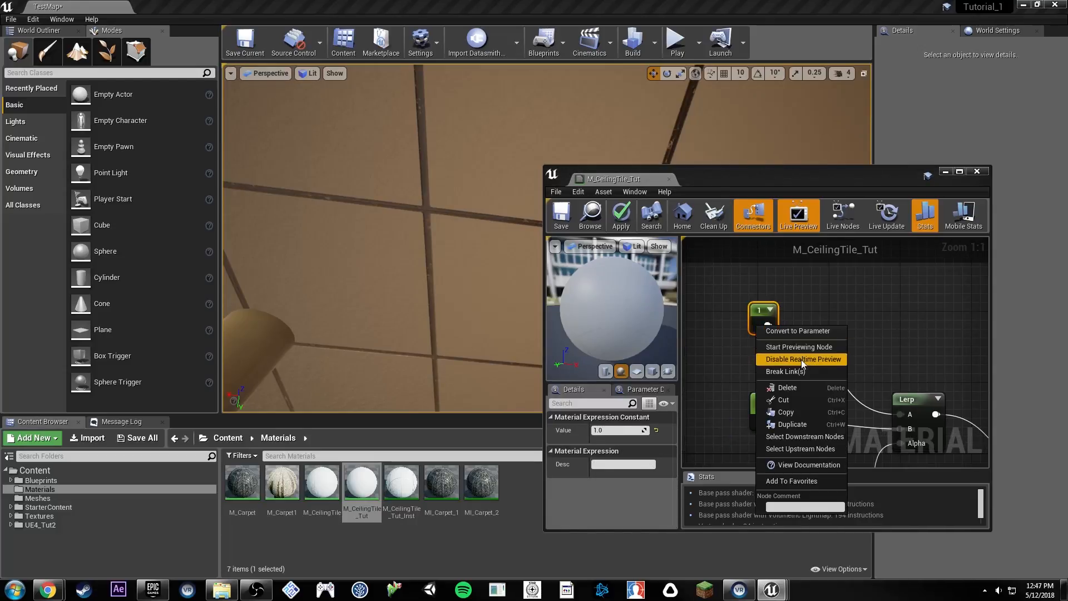
click(797, 336)
text(Diffuse)
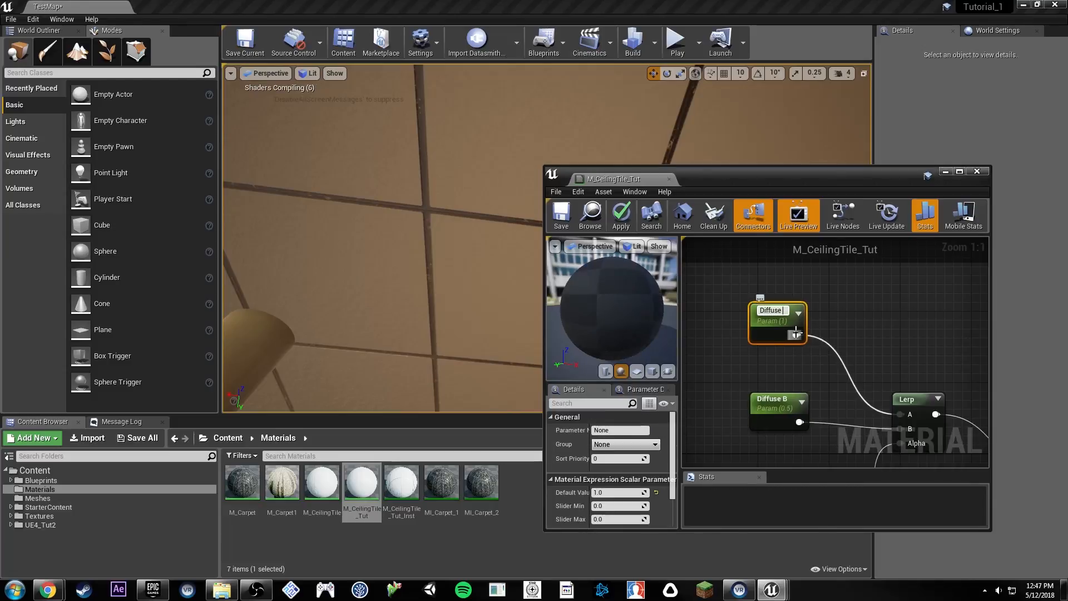
text( A)
key(Return)
click(562, 215)
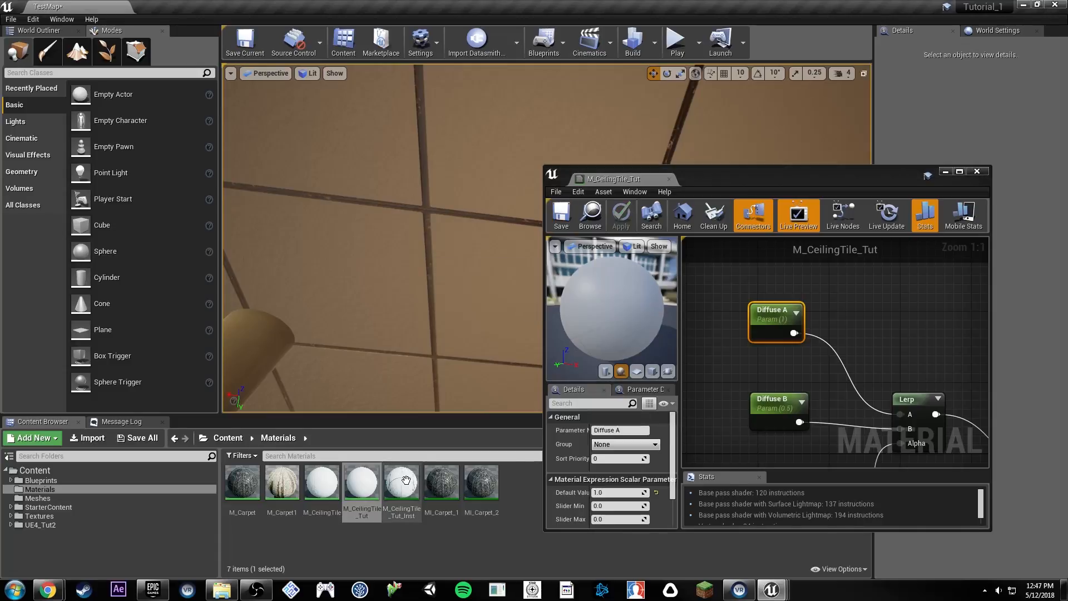
Step: Open M_CeilingTile_Tut_Inst and enable its Diffuse A and Diffuse B parameters for editing
mouse_move(408, 486)
mouse_down()
mouse_move(467, 333)
mouse_move(421, 477)
mouse_up()
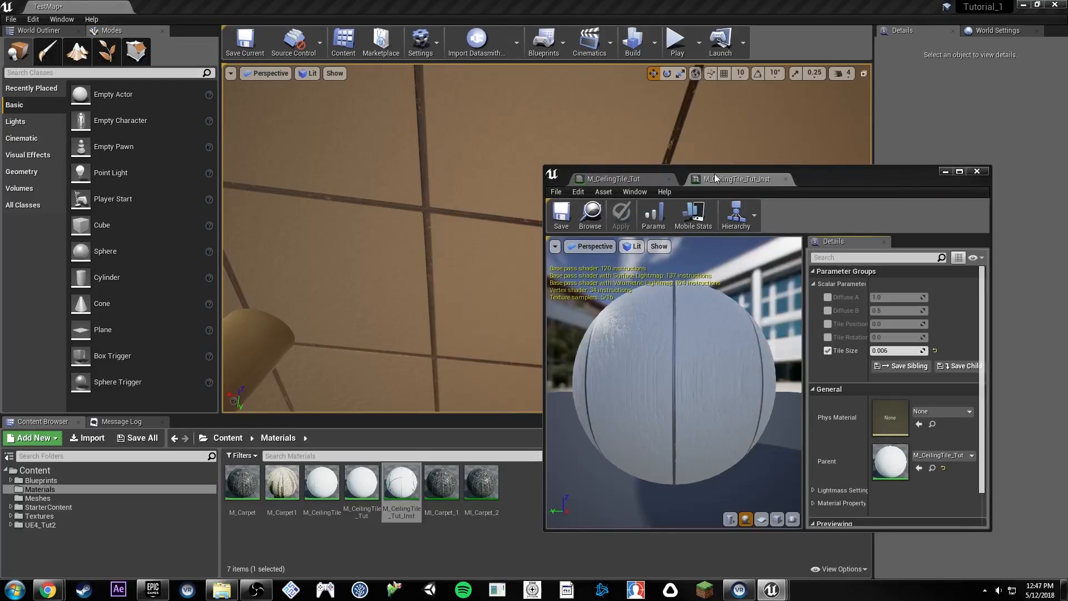
click(828, 297)
click(828, 311)
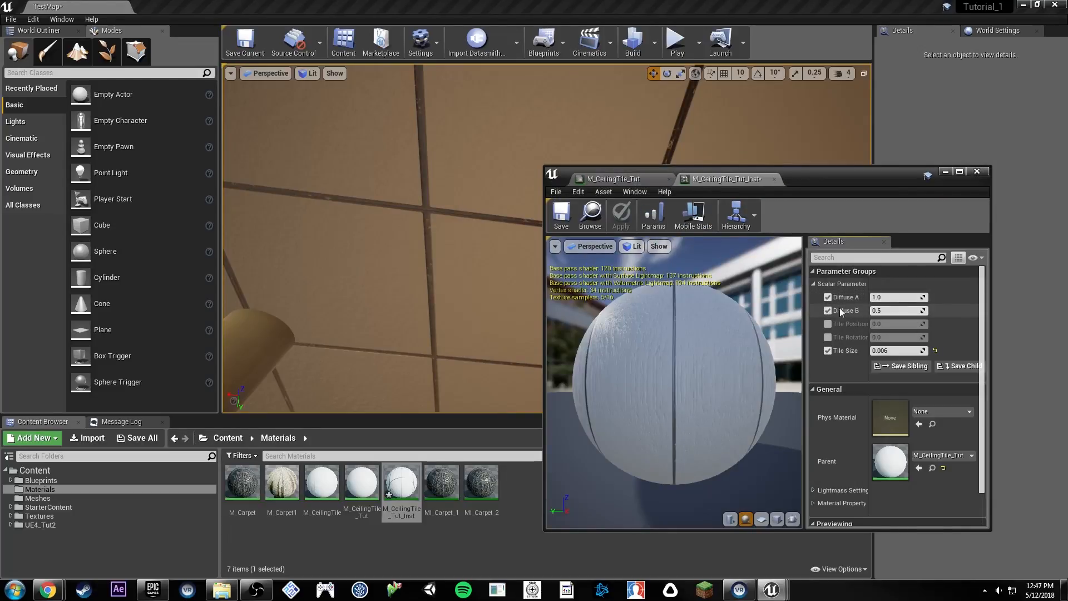
Step: Try lighter and darker Diffuse B values, including 0.8, in the instance, and vary Diffuse A before returning it to 1
drag(897, 310, 918, 310)
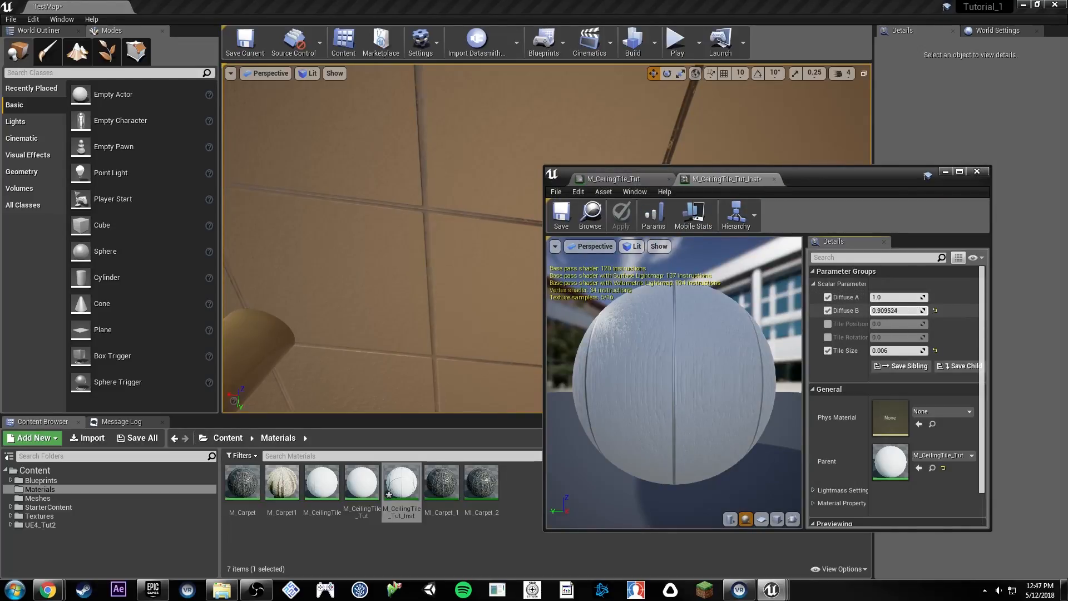
drag(918, 311, 887, 311)
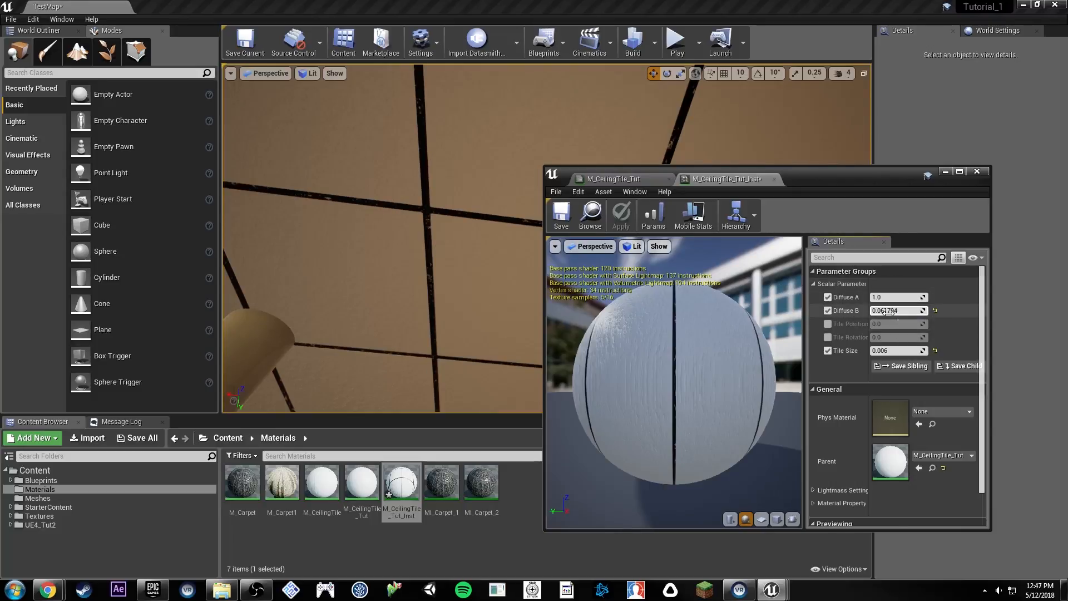
text(0.8)
key(Return)
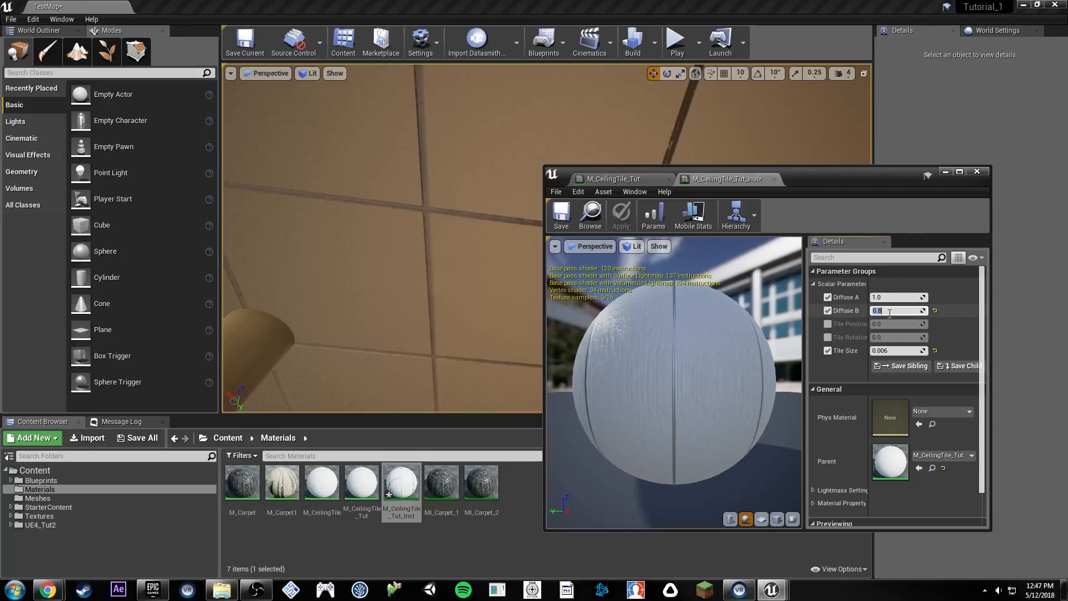
mouse_move(913, 298)
mouse_down()
mouse_move(848, 298)
mouse_move(925, 297)
mouse_move(901, 298)
mouse_up()
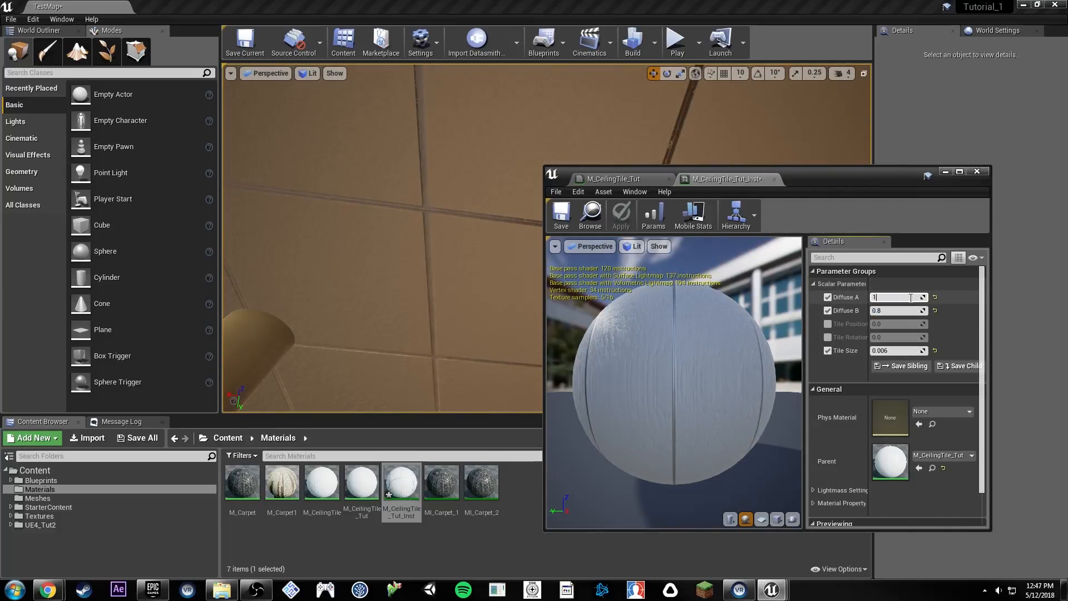
key(Return)
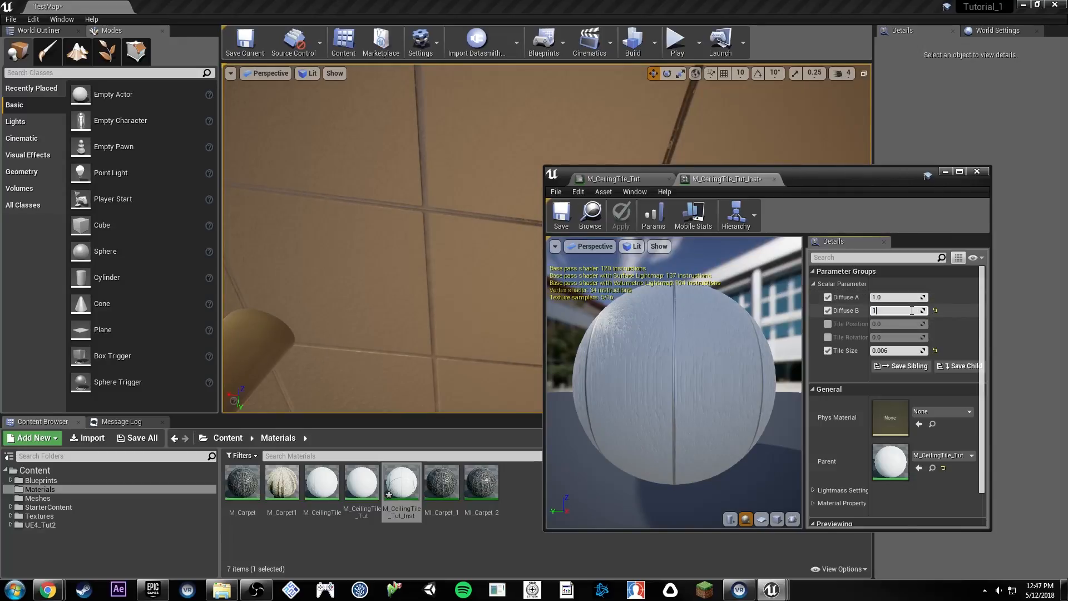
Step: Set Diffuse B to 0.8, inspect the tile seams on the ceiling up close, and save M_CeilingTile_Tut_Inst
right_drag(508, 203, 532, 196)
click(885, 310)
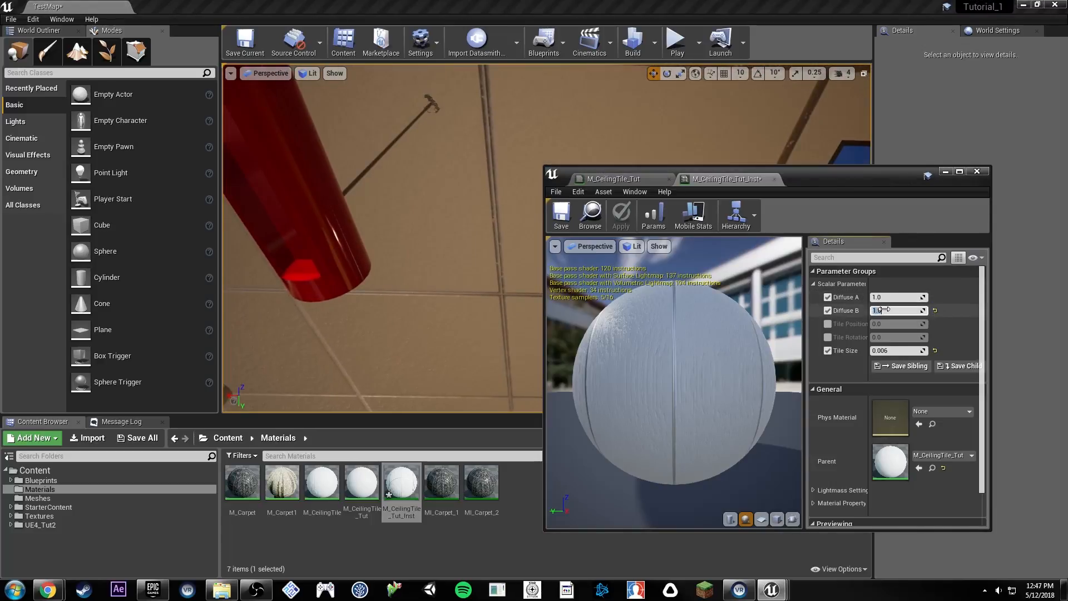
text(0.8)
key(Return)
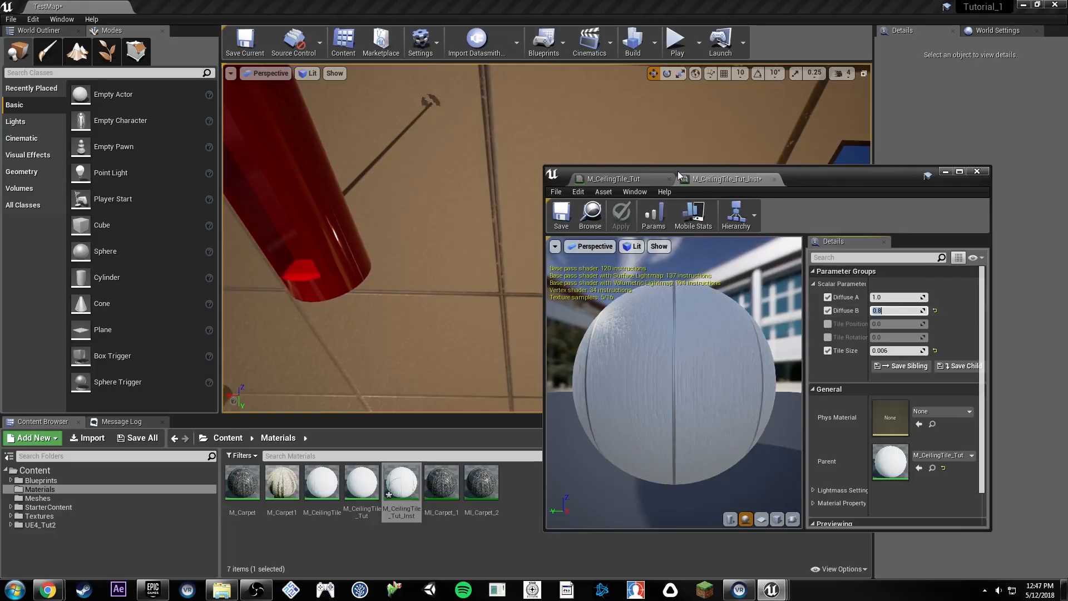
right_drag(450, 226, 469, 275)
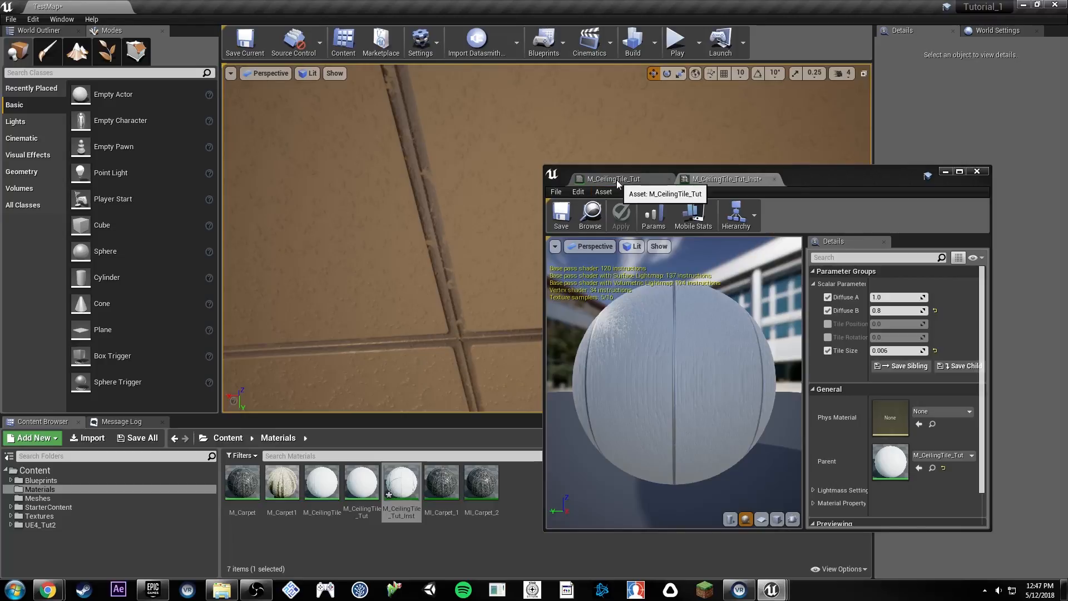
right_drag(456, 244, 456, 267)
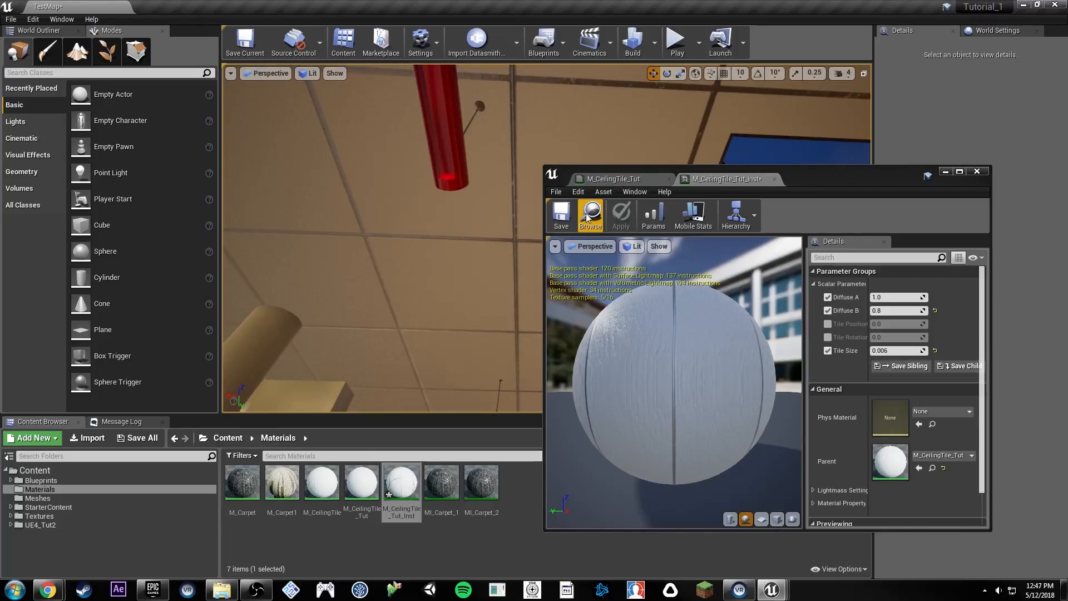
click(562, 214)
Step: In M_CeilingTile_Tut, add a Lerp with the mask texture's red channel as Alpha, and connect its output to Metallic
click(627, 179)
right_drag(907, 389, 707, 260)
right_drag(733, 337, 819, 366)
click(819, 365)
drag(743, 372, 826, 422)
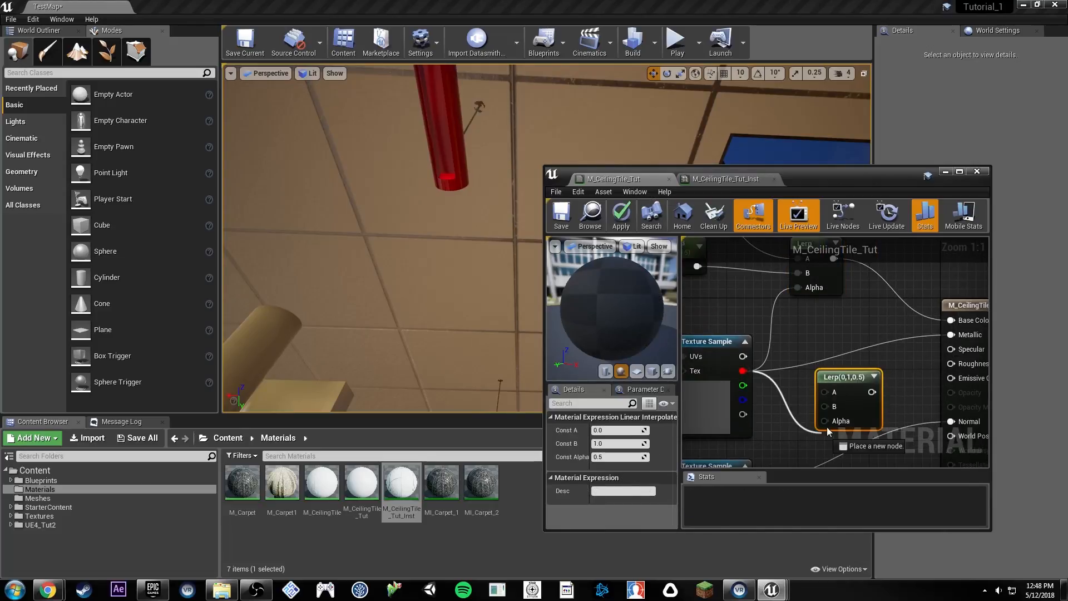
drag(861, 392, 922, 336)
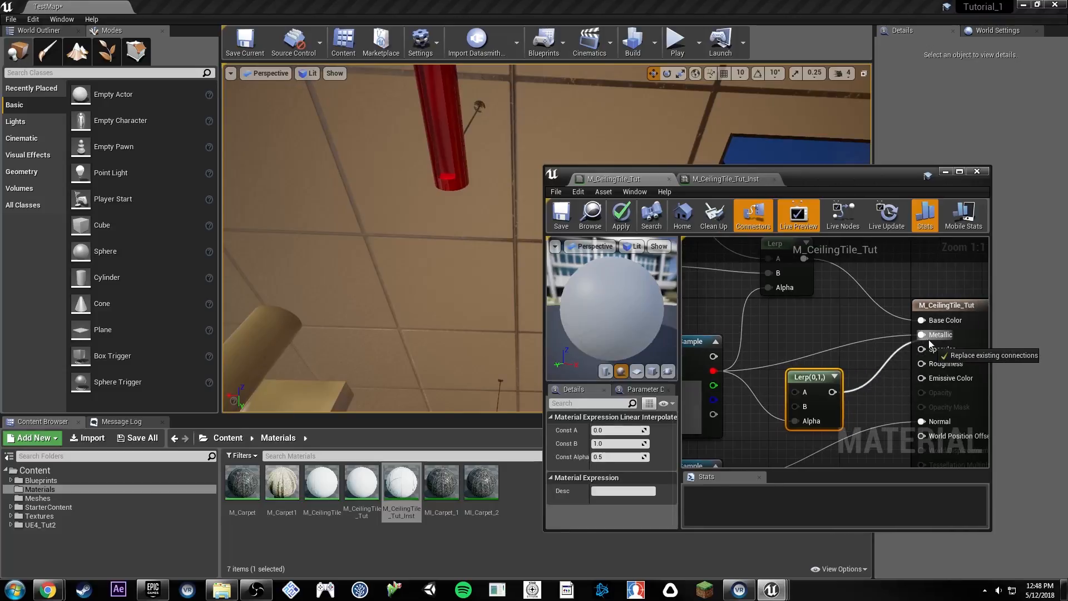
drag(821, 380, 840, 353)
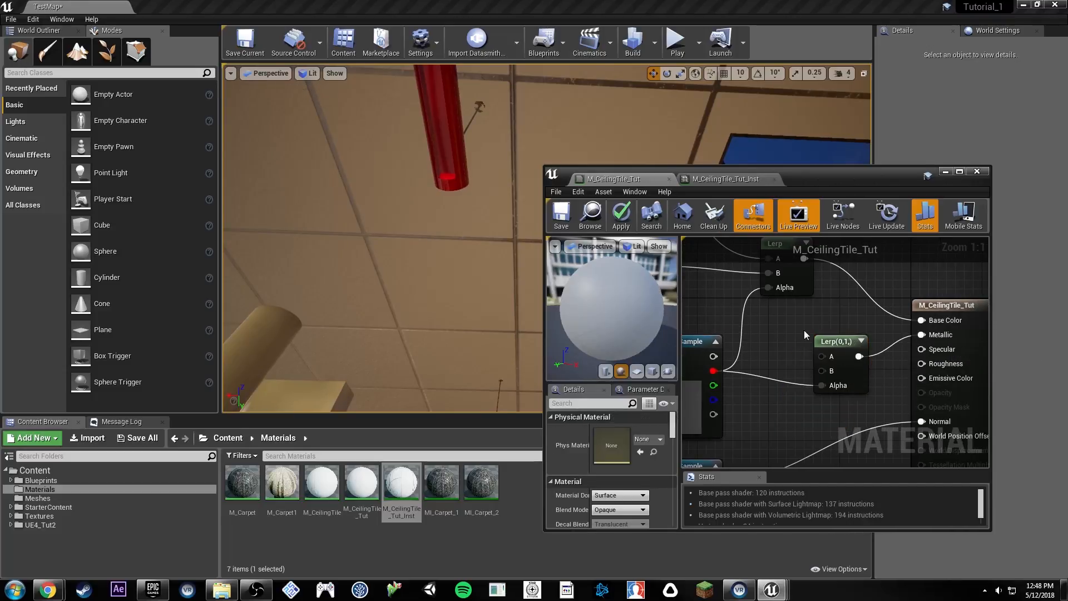
Step: Add a constant with the value 0.8 between the mask Texture Sample and the metallic Lerp
right_drag(762, 325, 849, 338)
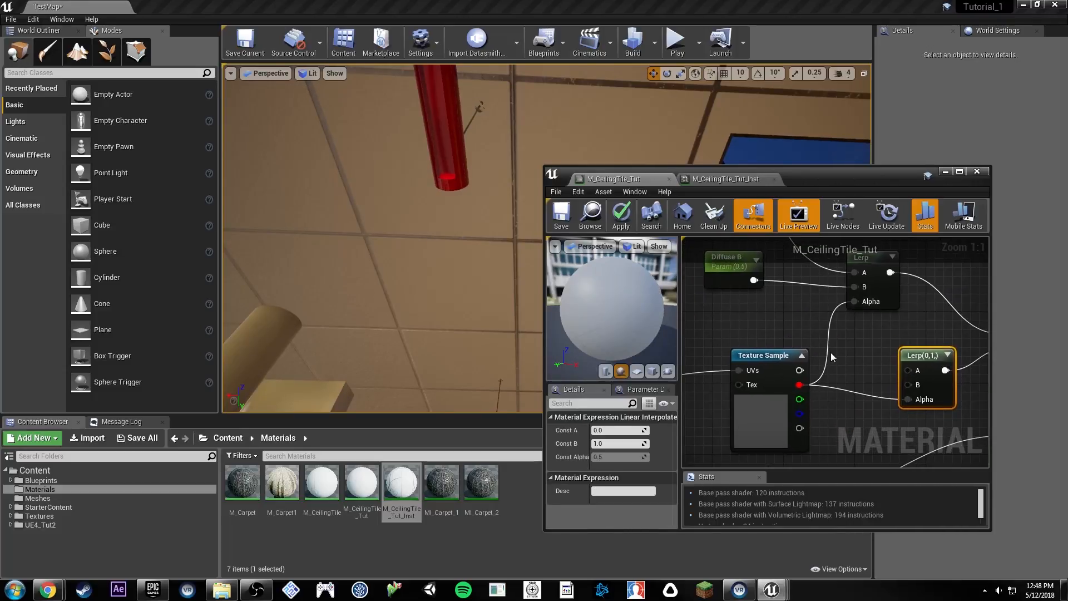
click(843, 339)
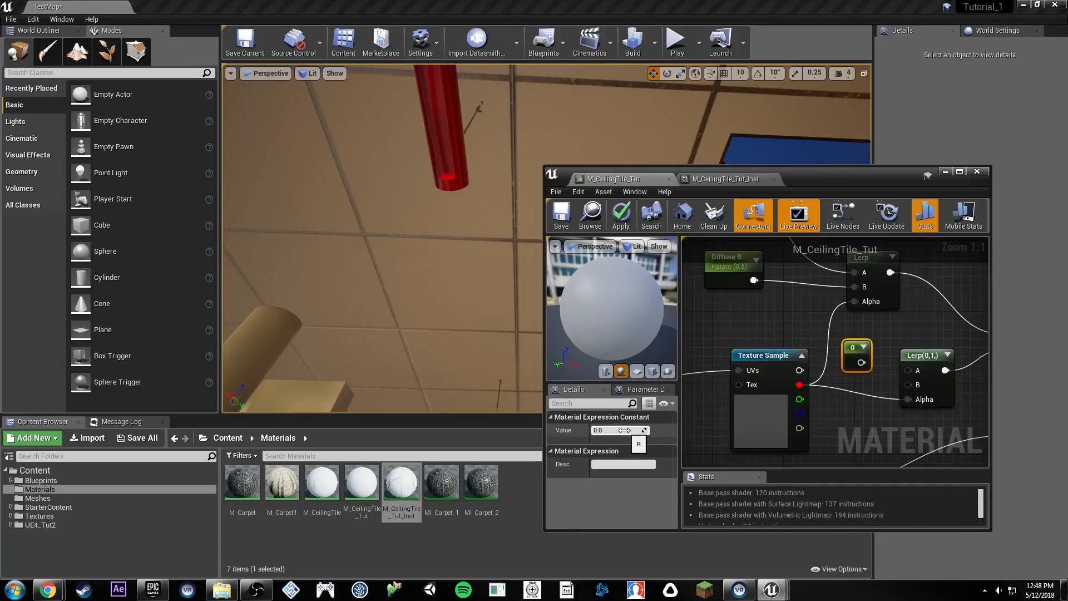
click(779, 406)
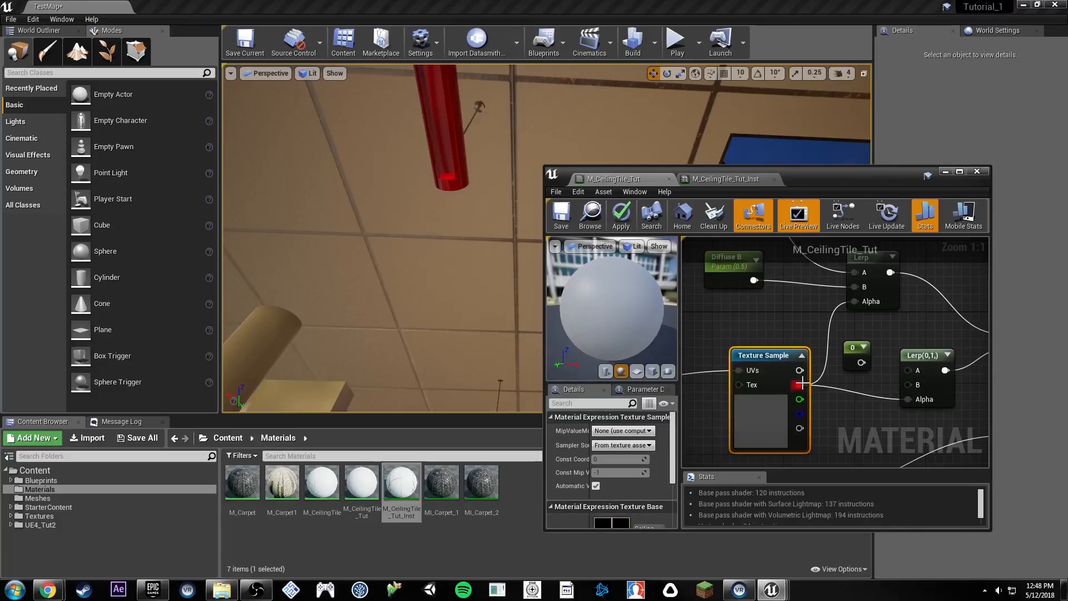
click(854, 356)
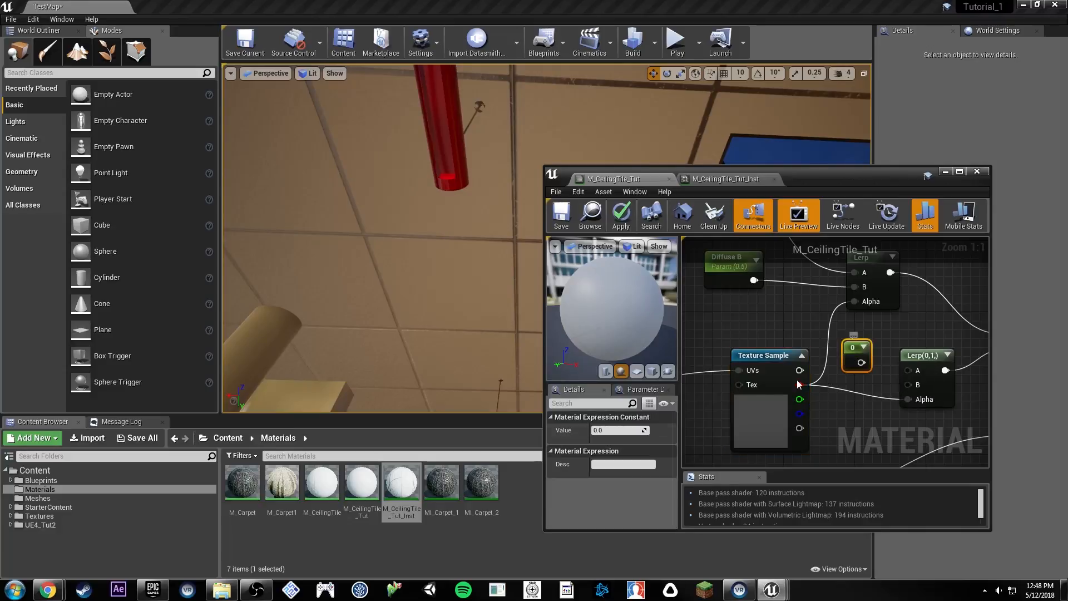
click(617, 430)
text(.)
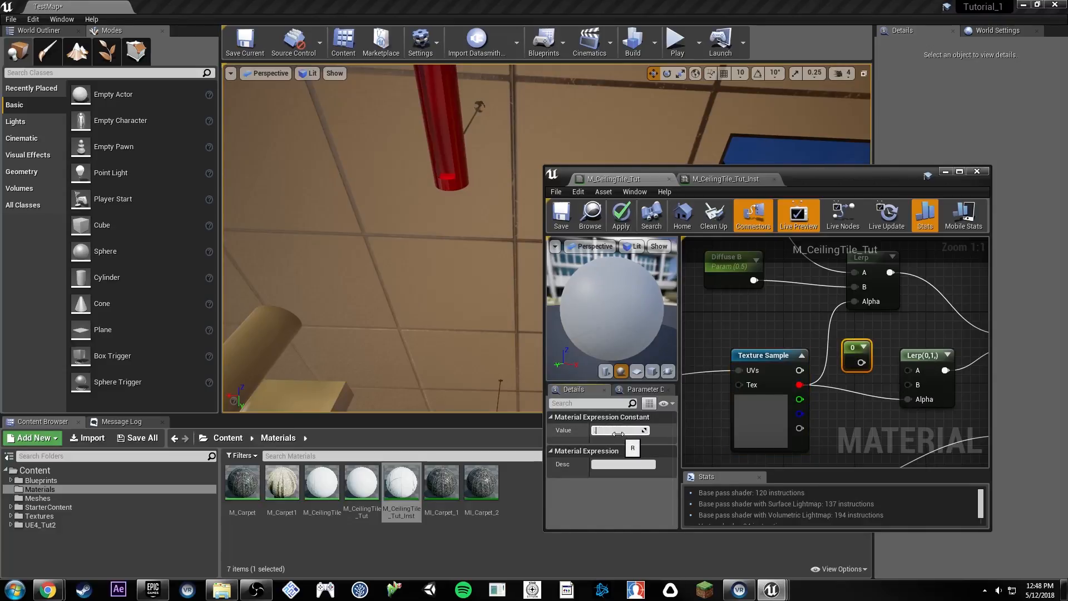
text(8)
key(Return)
drag(861, 355, 864, 344)
Step: Duplicate the constant with value 0, feed 0.8 into the metallic Lerp's A and 0 into B, and save the material
key(ctrl+w)
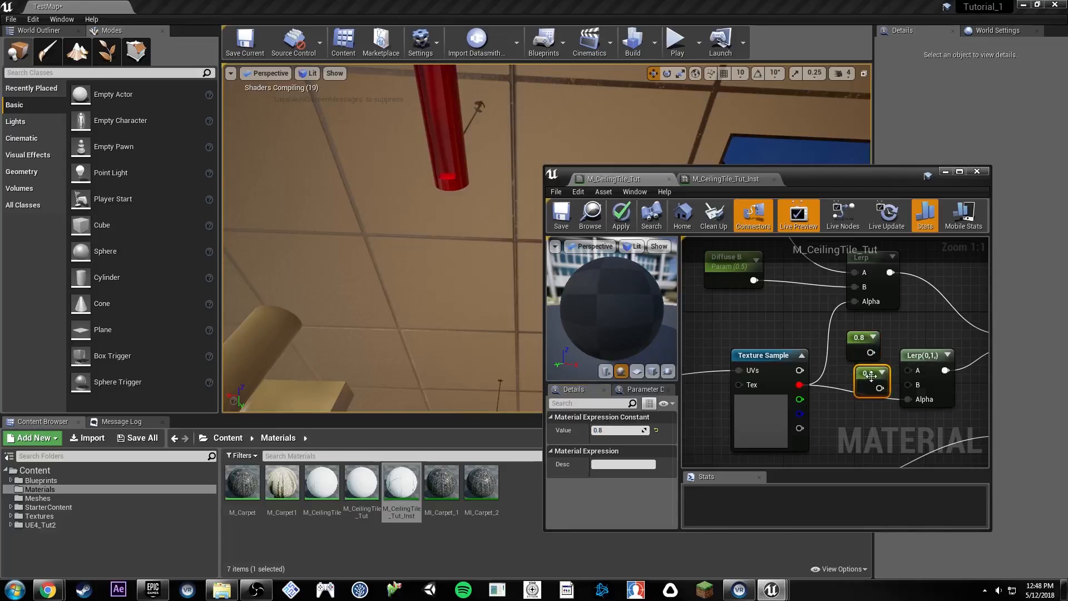
click(640, 430)
text(0)
key(Return)
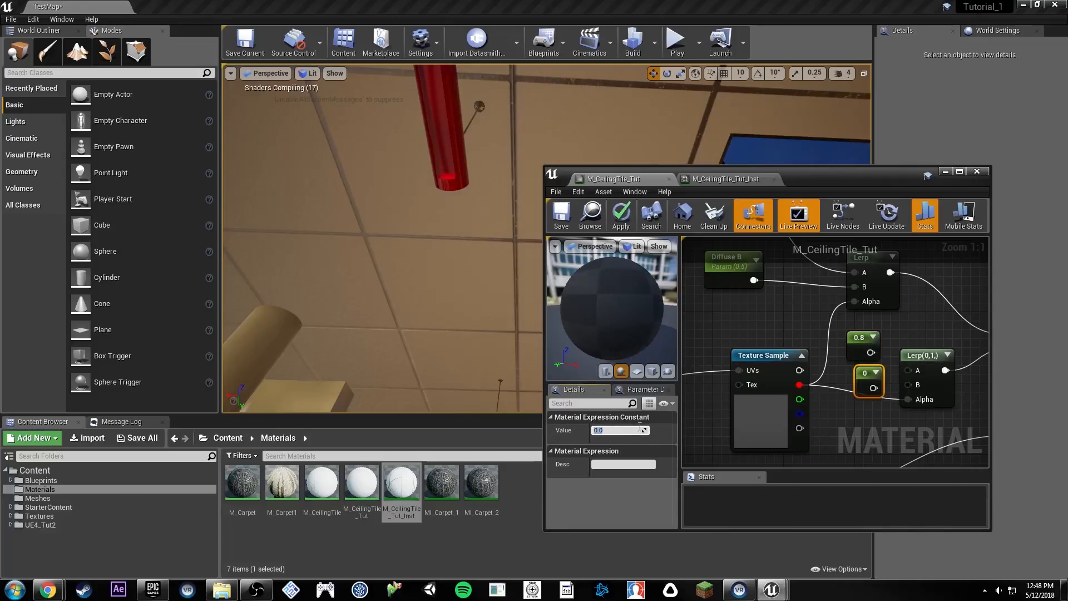
drag(909, 385, 871, 353)
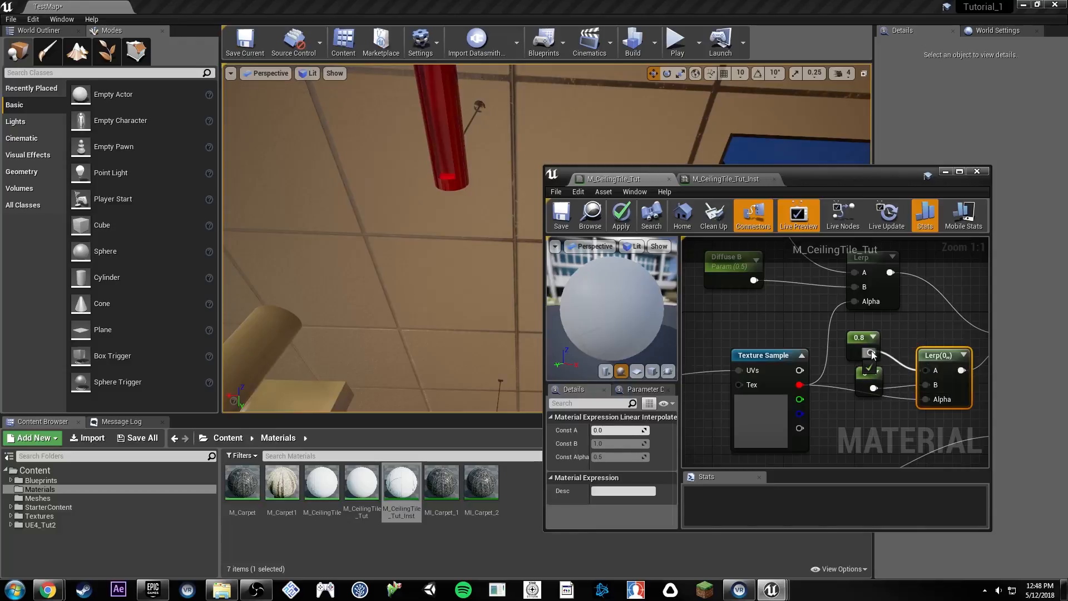
click(564, 211)
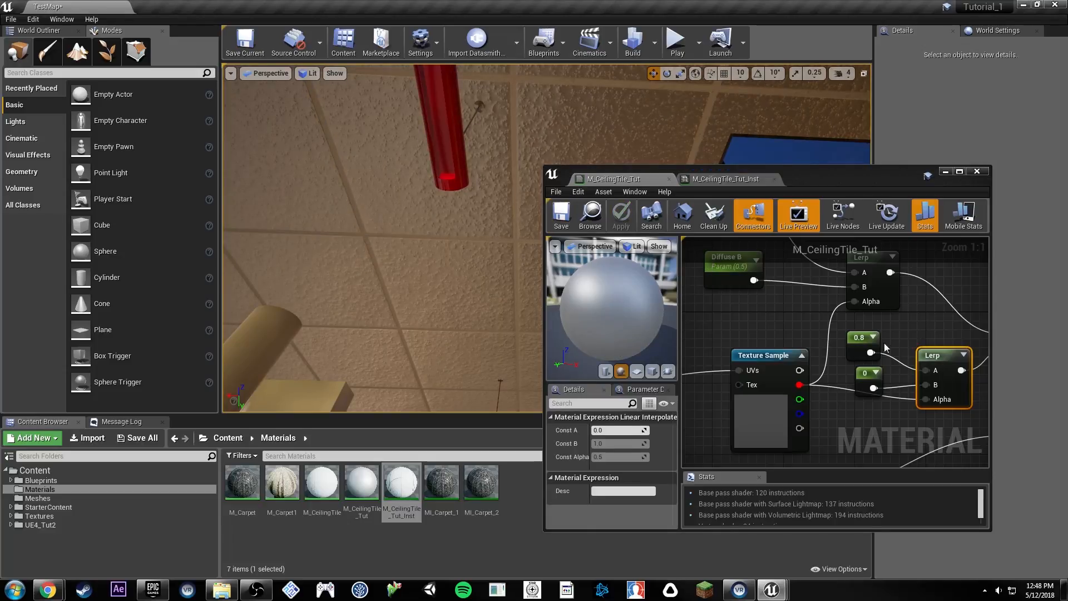
Step: Swap the metallic Lerp's constants so 0 feeds A and 0.8 feeds B, and save the material
mouse_move(875, 389)
mouse_down()
mouse_move(924, 371)
mouse_move(870, 354)
mouse_move(866, 337)
mouse_move(870, 360)
mouse_move(853, 349)
mouse_move(861, 373)
mouse_up()
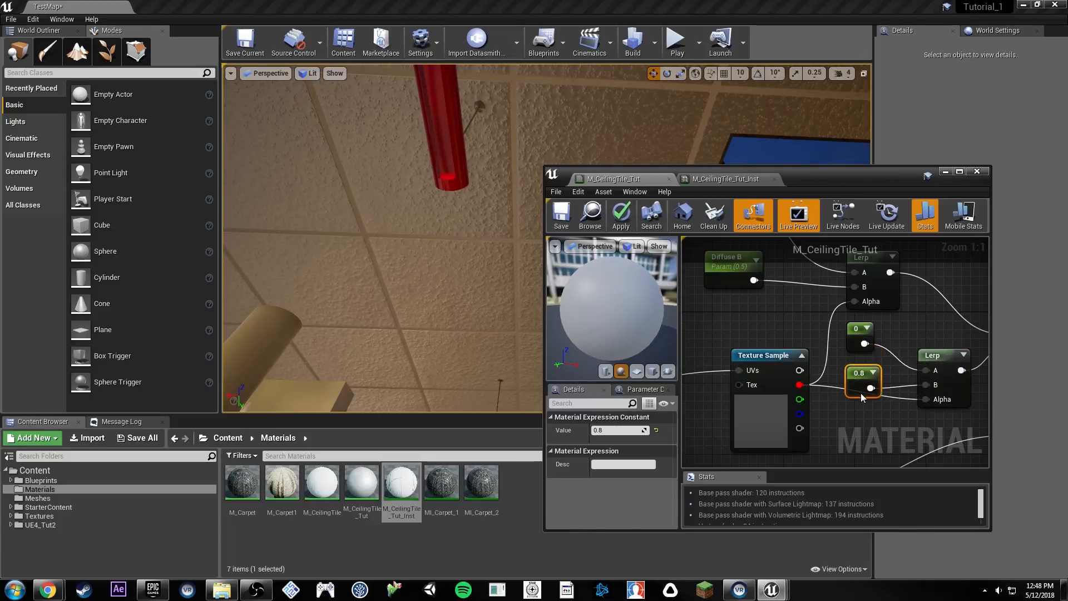
click(562, 215)
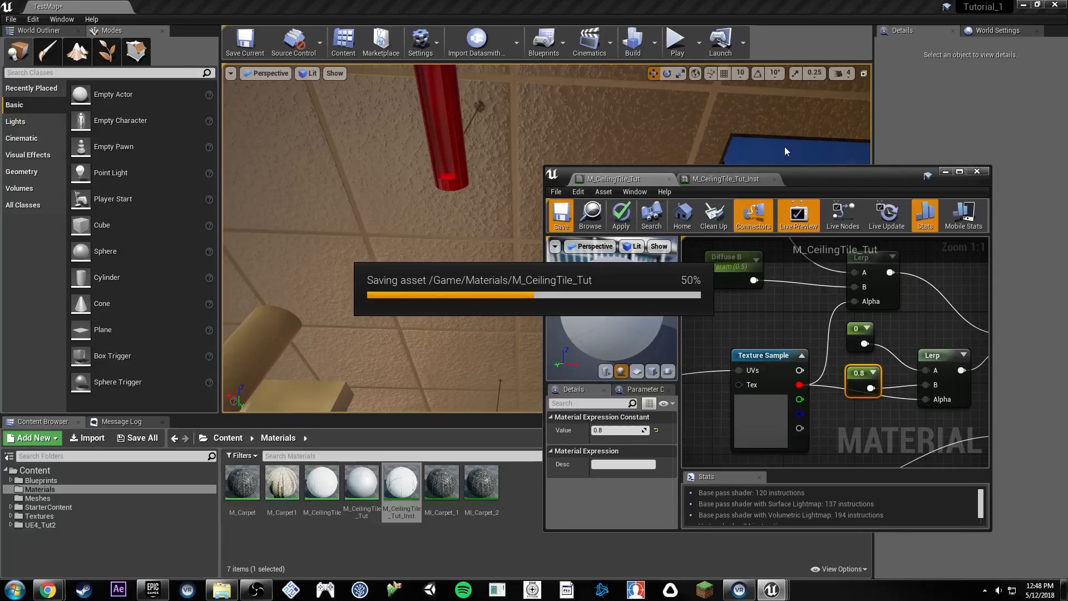
right_drag(509, 137, 536, 118)
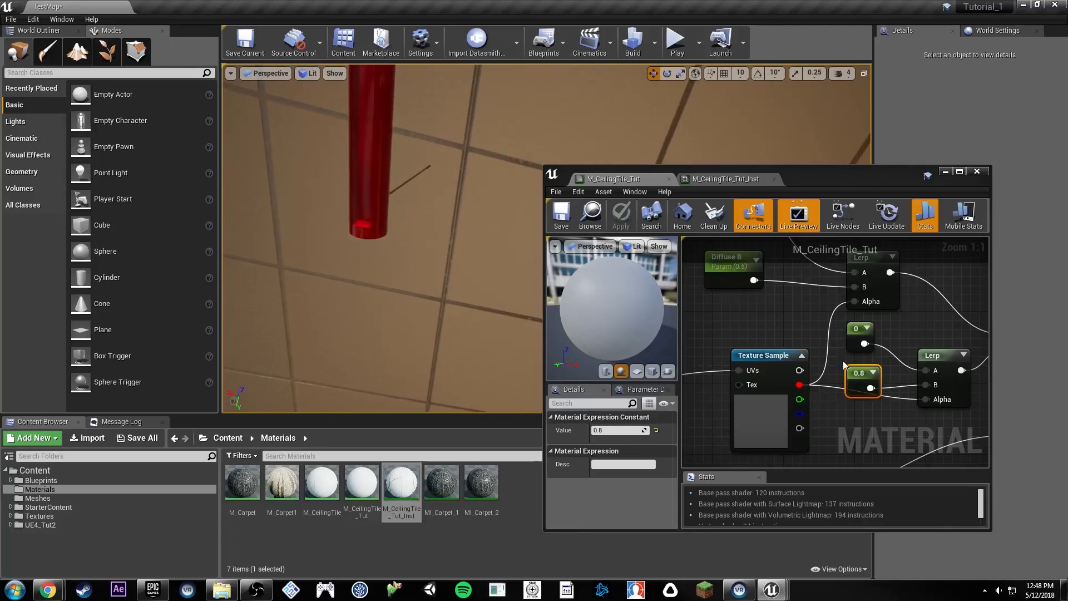
Step: Set the constant feeding the metallic Lerp's B to 0.5, and save the material
click(621, 431)
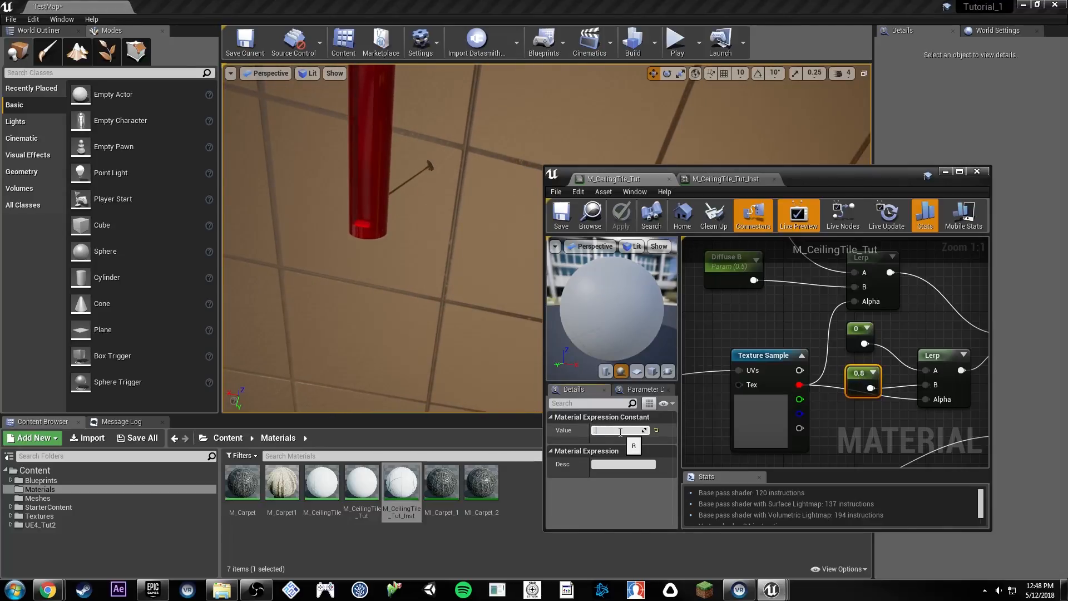
text(0.5)
key(Return)
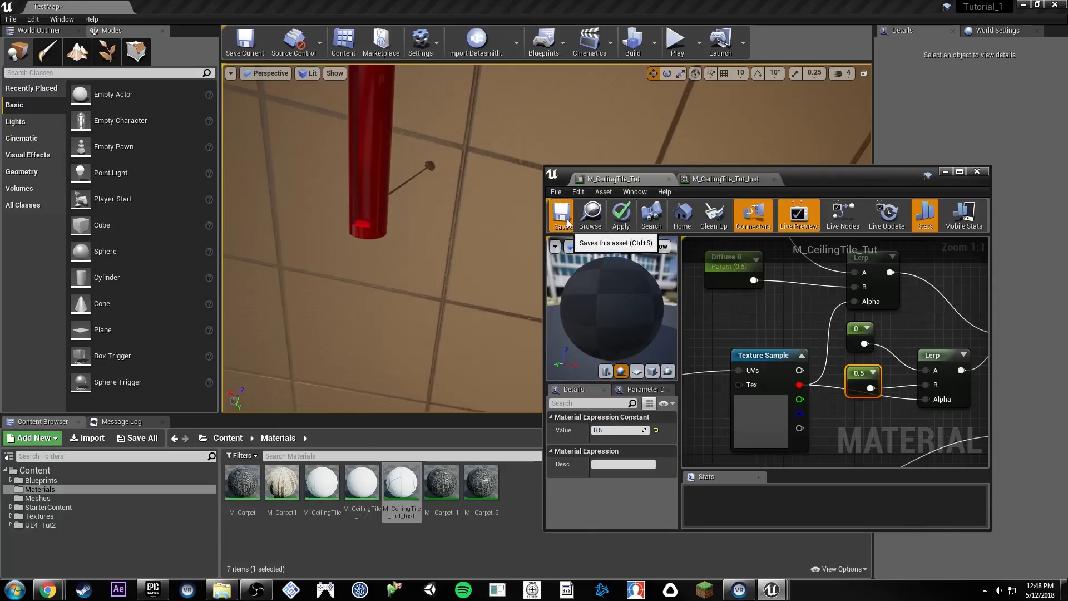
click(567, 224)
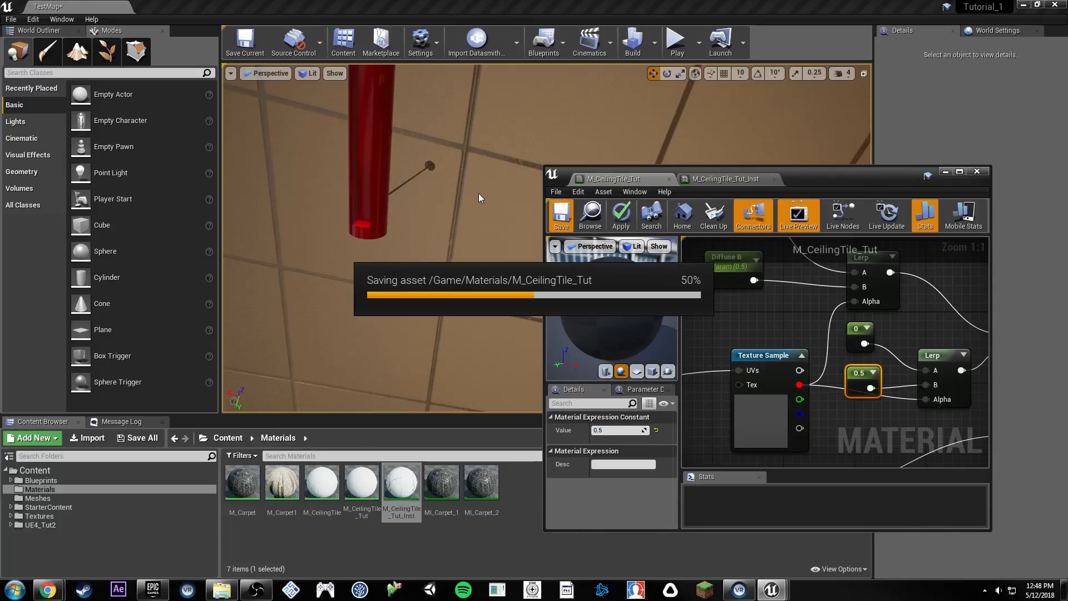
Step: Set the constant feeding the metallic Lerp's B to 0.2, and save the material
click(625, 430)
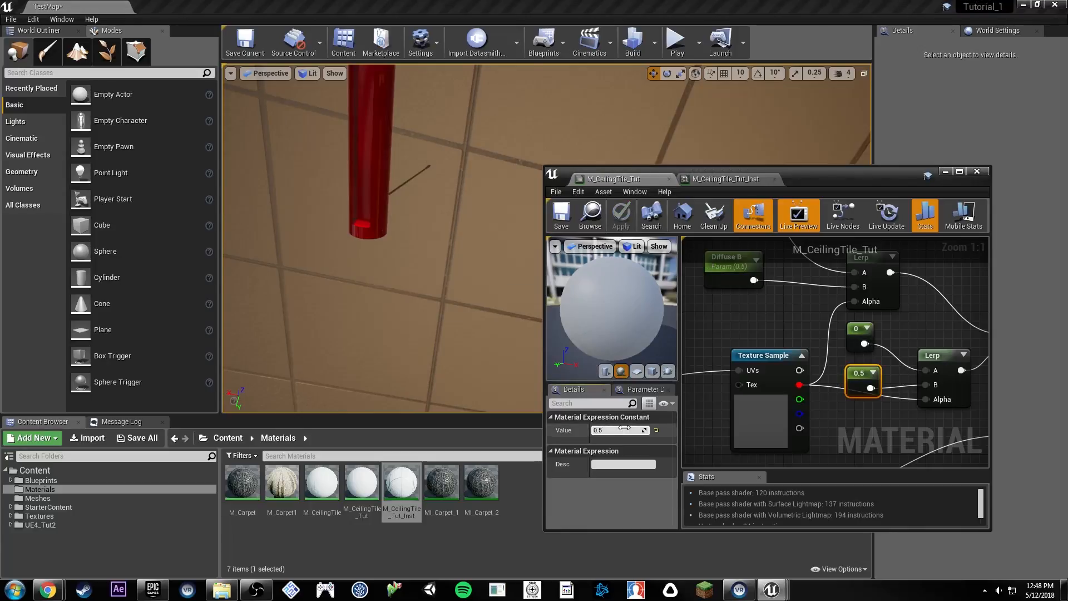
text(0.2)
key(Return)
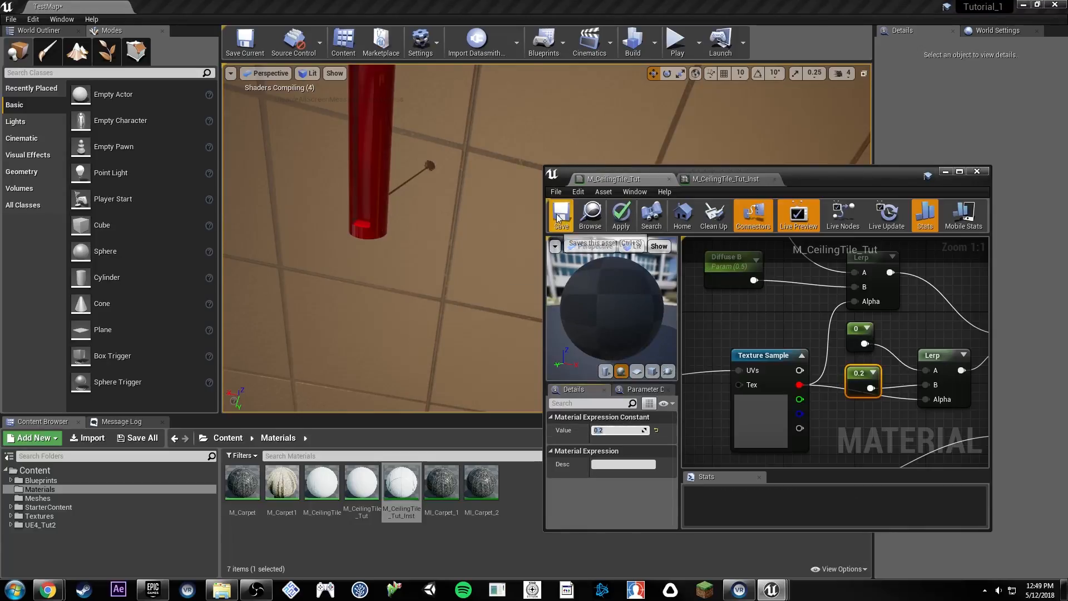
key(ctrl+s)
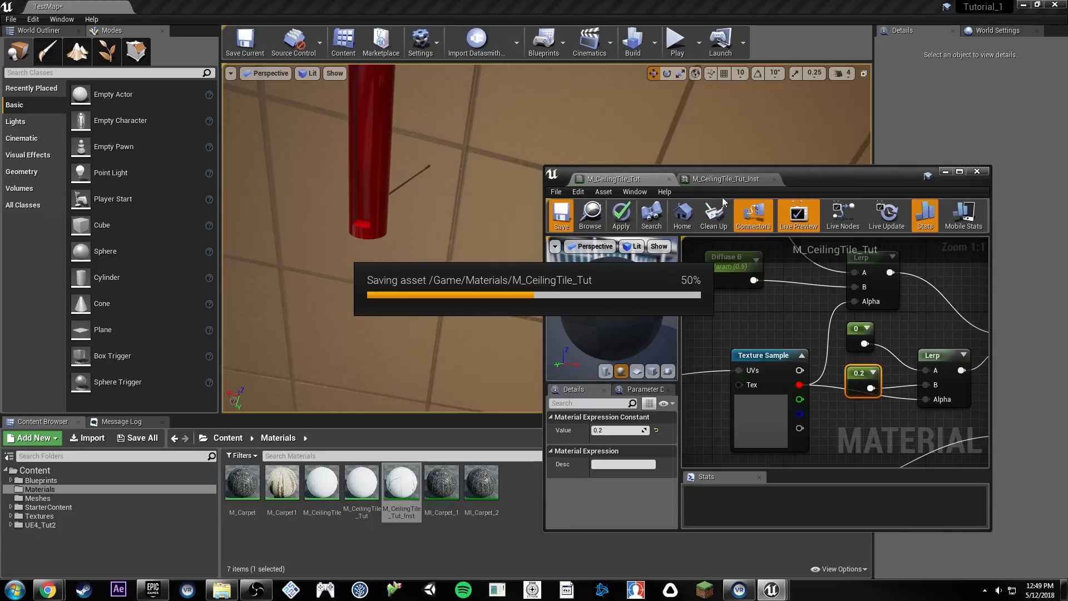
Step: Switch to M_CeilingTile_Tut_Inst, check the whole ceiling in the level, and close the floating material editor window
click(722, 178)
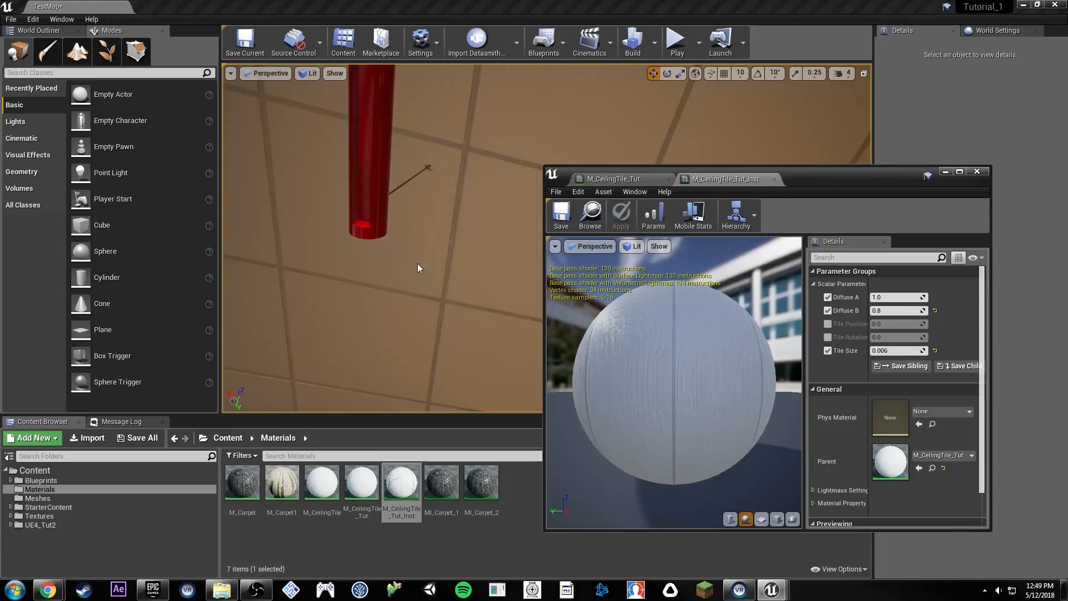
right_drag(417, 262, 345, 225)
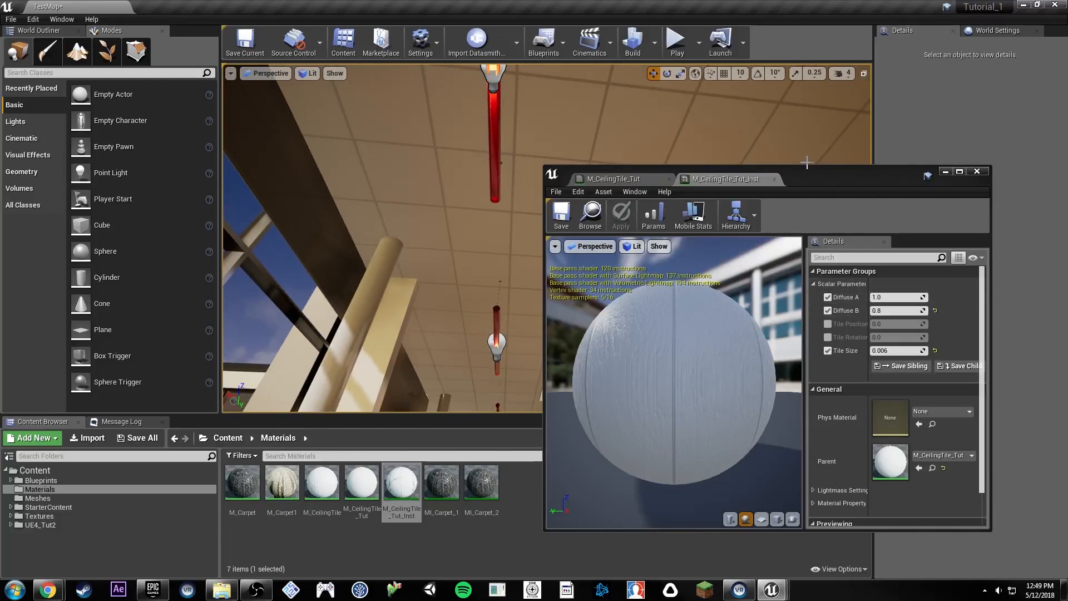
click(977, 171)
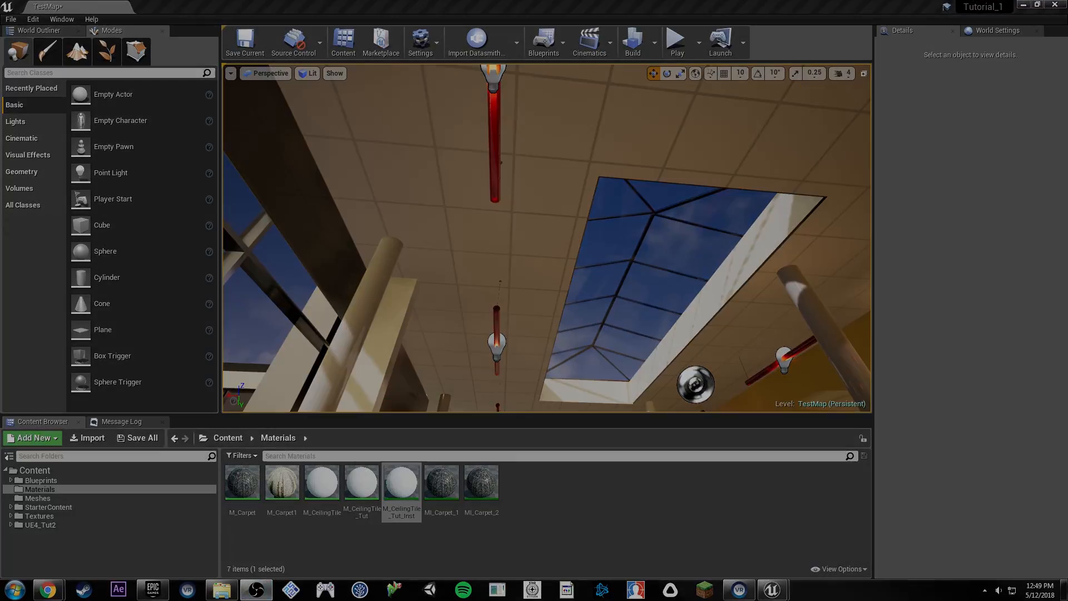